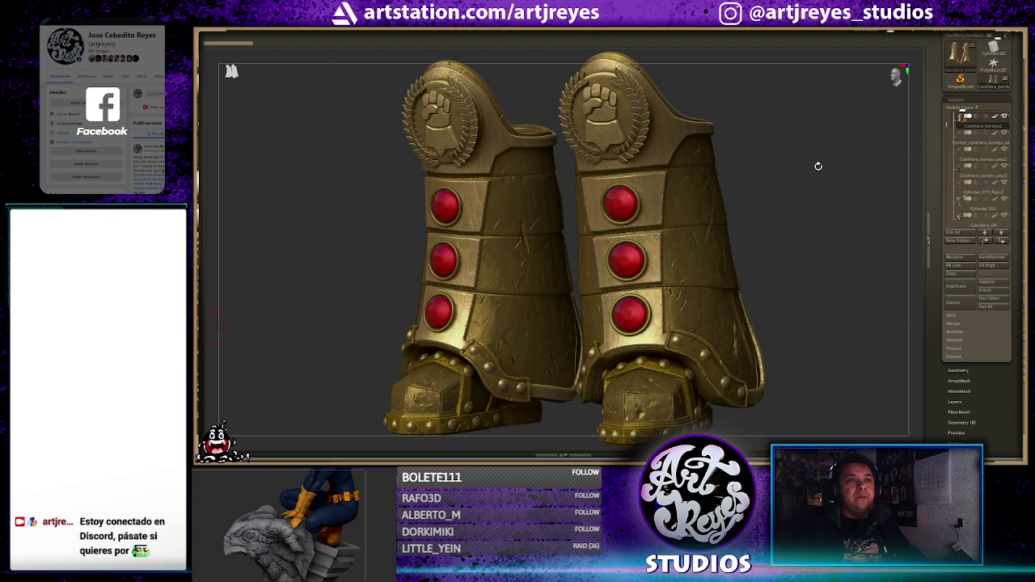
Bring back the hidden palettes and toolbars around the golden boots with Tab
left_click(625, 108)
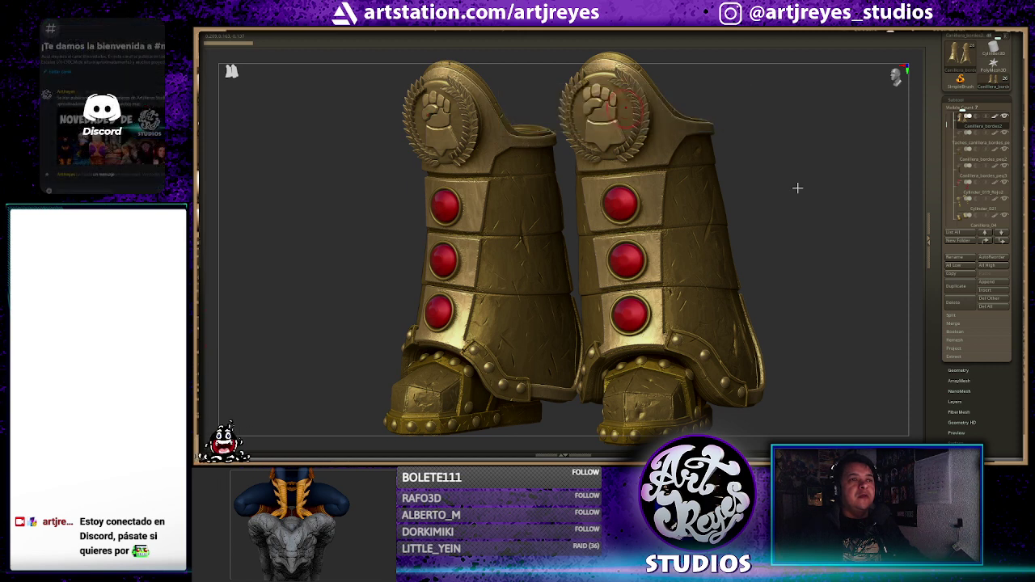
key("Tab")
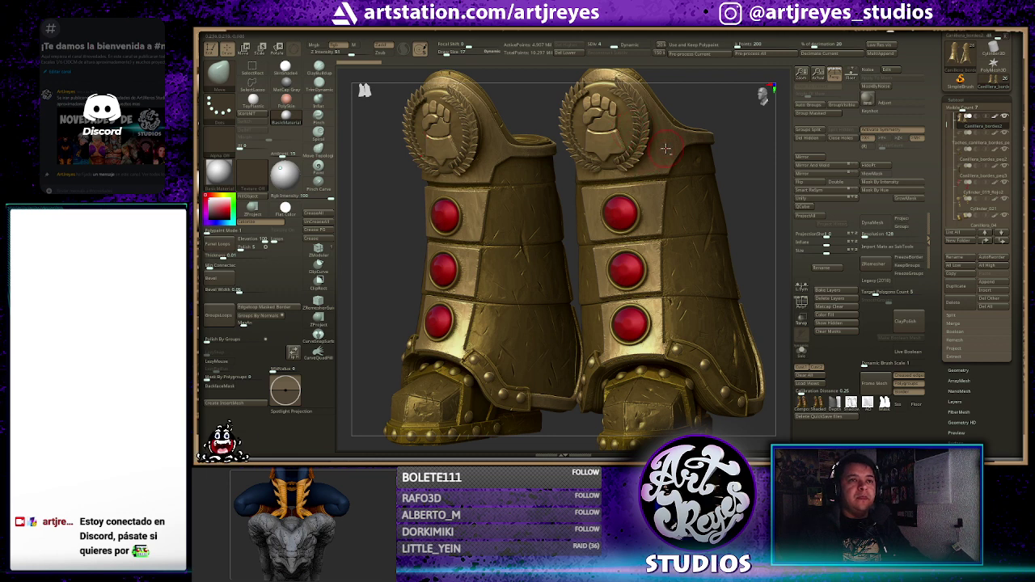
Solo the gold shell subtool and bake and delete all of its shape layers
left_click(665, 148)
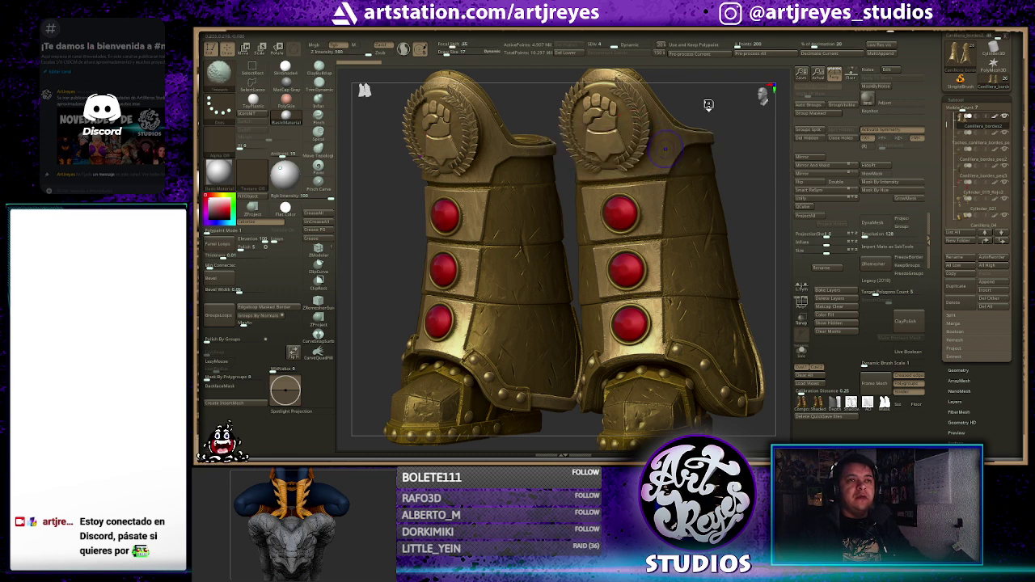
left_click(802, 350)
left_click(955, 401)
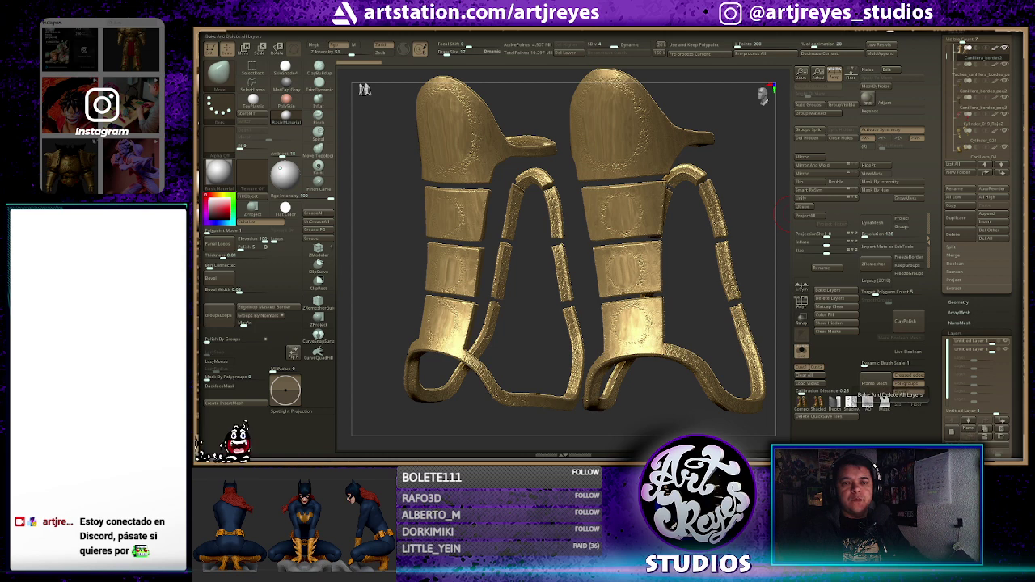
left_click(886, 402)
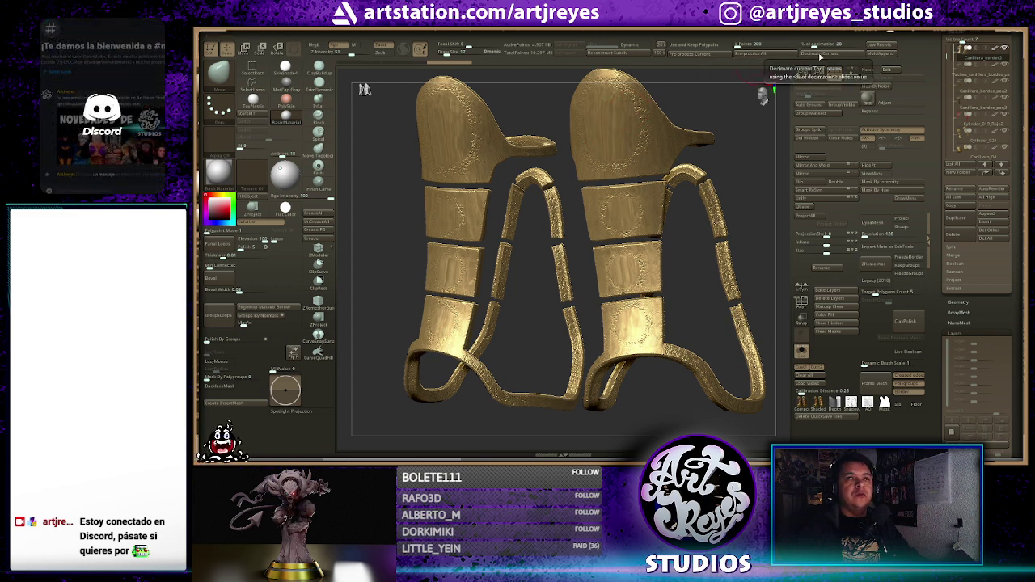
Decimate the shell pieces, then undo it, returning to about 4.9 million points
left_click(815, 57)
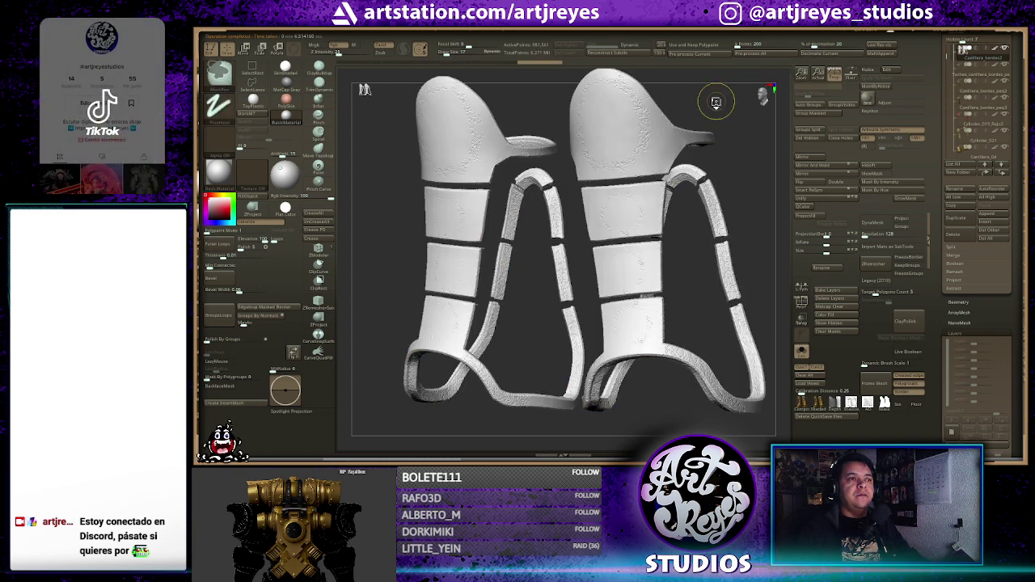
key("ctrl+z")
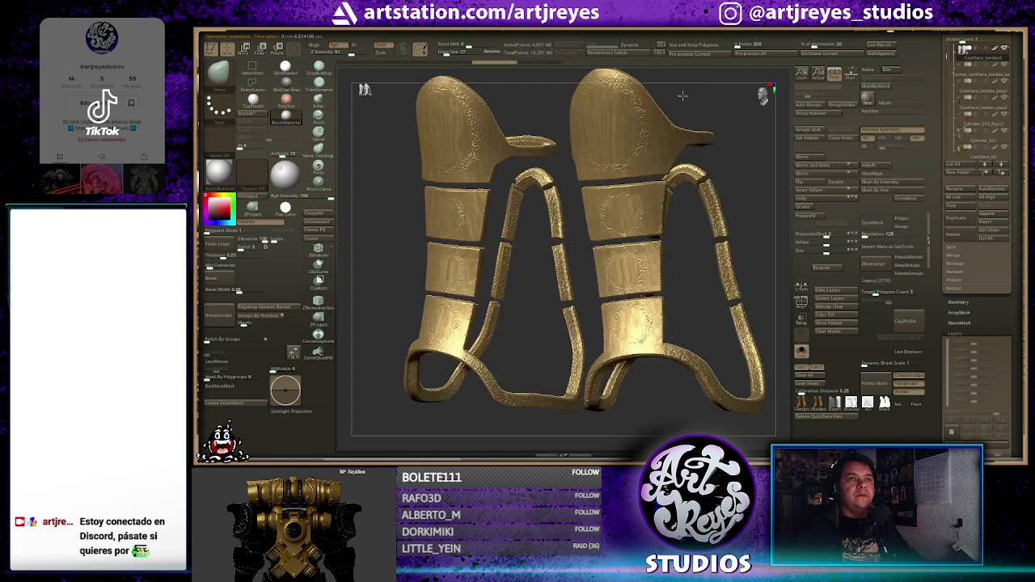
scroll(682, 95, "up", 3)
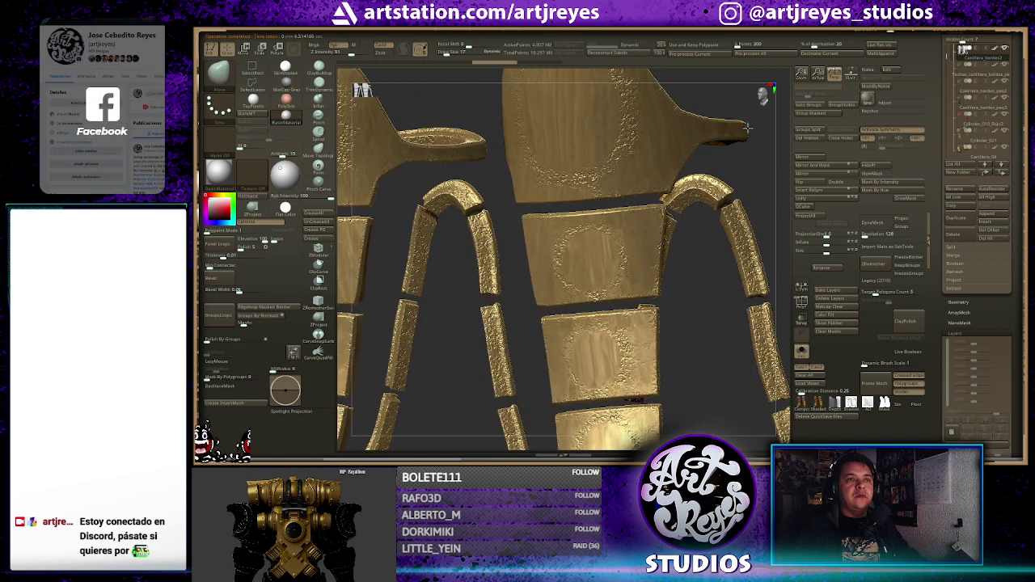
scroll(662, 156, "up", 3)
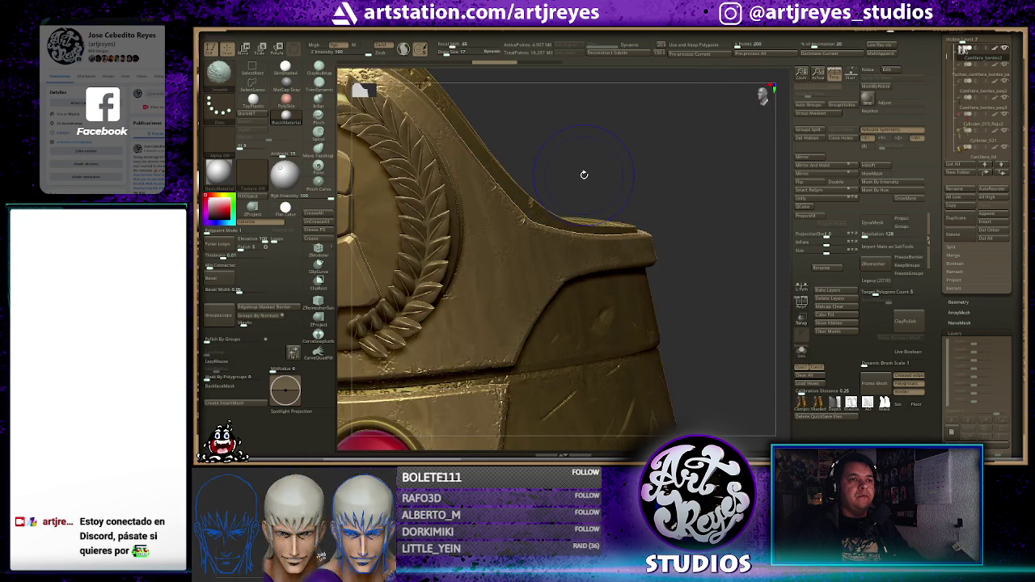
Rotate the boot shell pieces to inspect them before decimation
left_click_drag(599, 166, 684, 146)
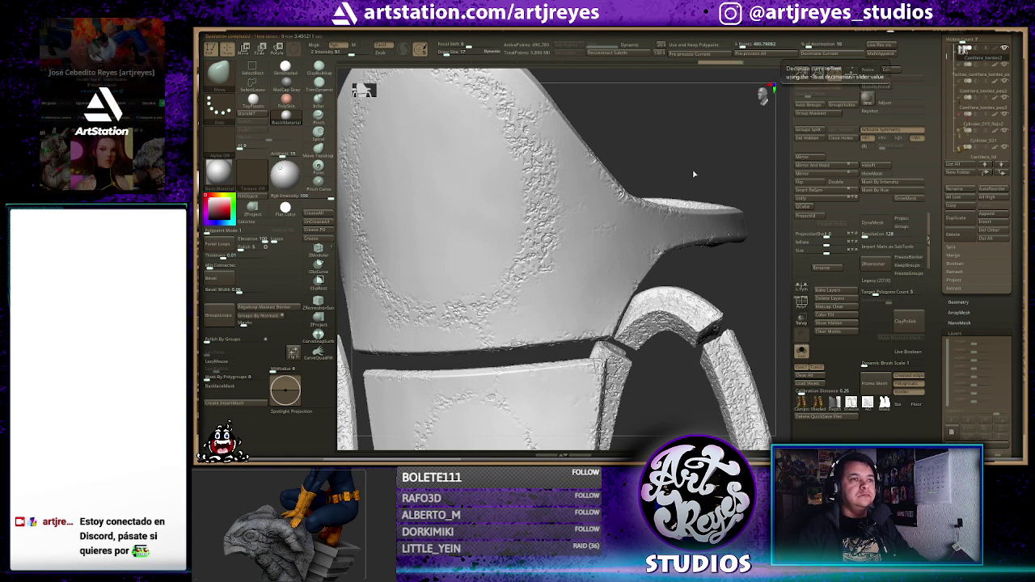
Apply a gold material, frame the model, and decimate the fist-and-laurel emblem piece
left_click(227, 171)
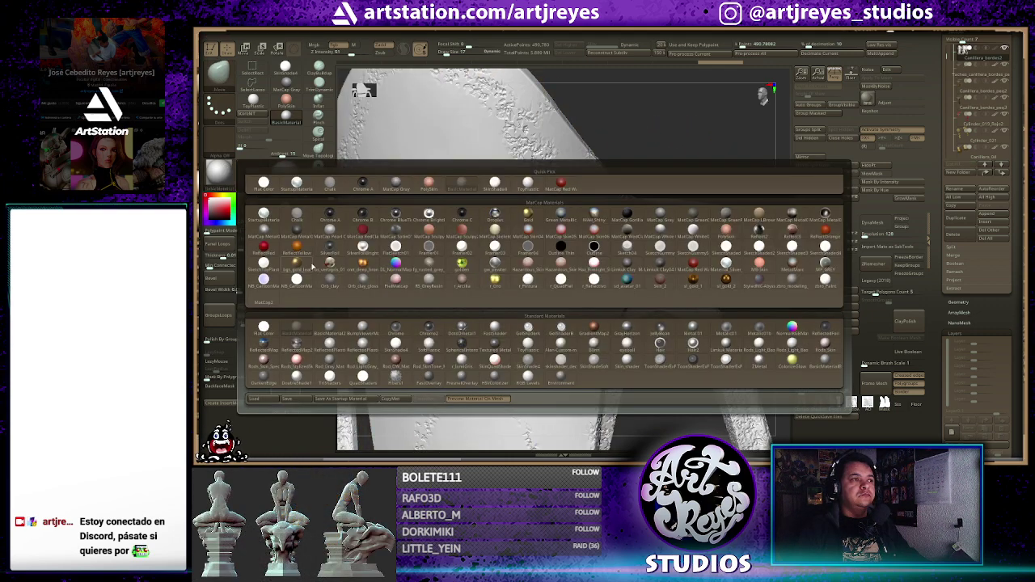
left_click(330, 264)
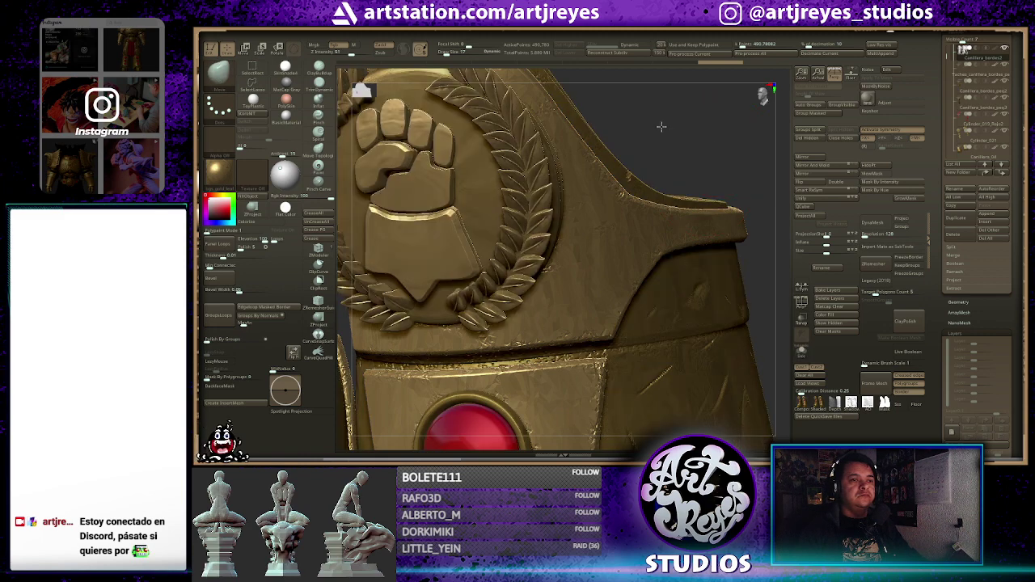
key("f")
mouse_move(710, 228)
left_mouse_down("alt")
mouse_move(700, 134)
mouse_move(732, 137)
mouse_move(752, 97)
left_mouse_up("alt")
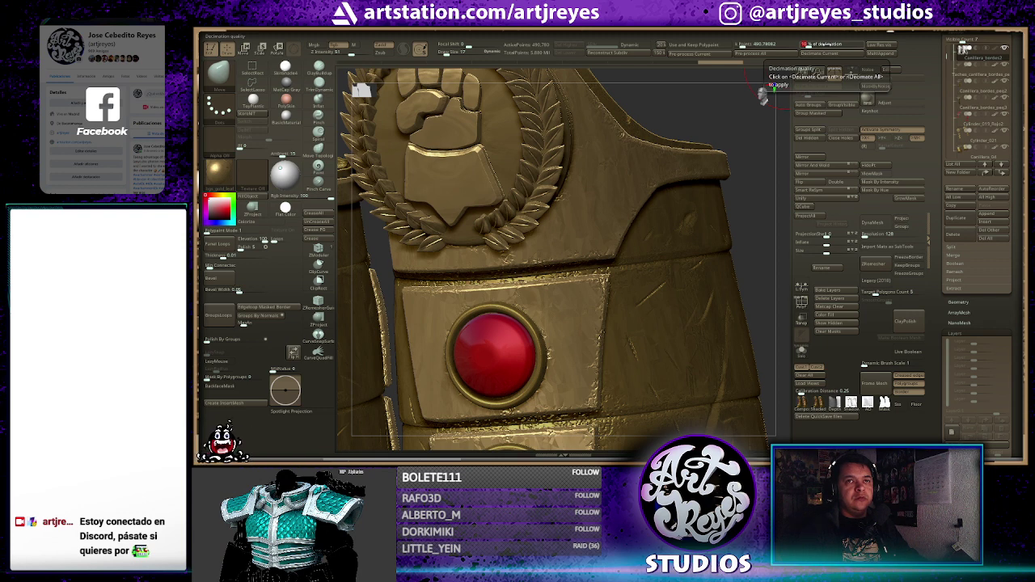
left_click(812, 53)
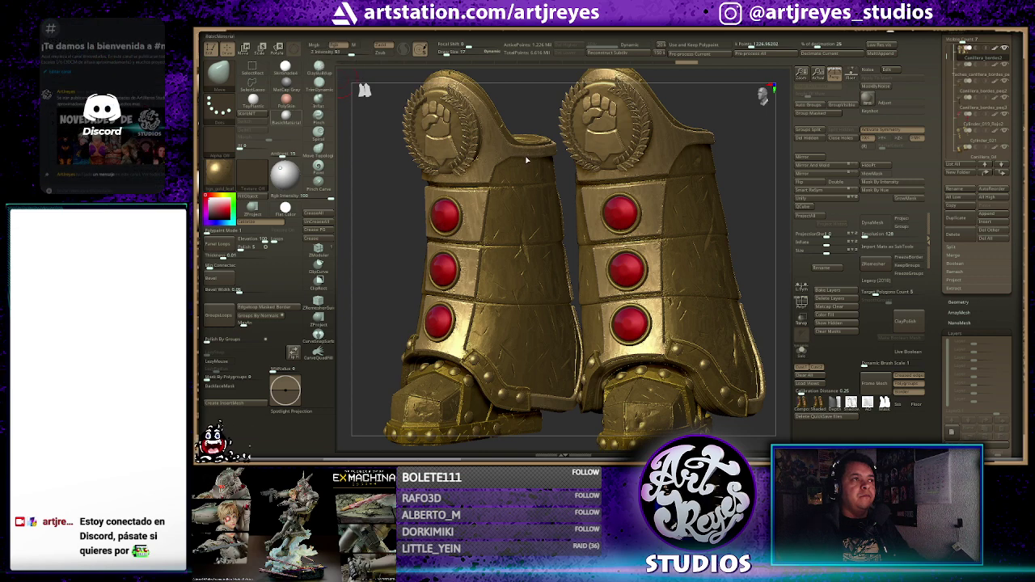
Isolate the boot shell pieces and turn them to a zoomed-out front view
left_click(693, 145, "alt")
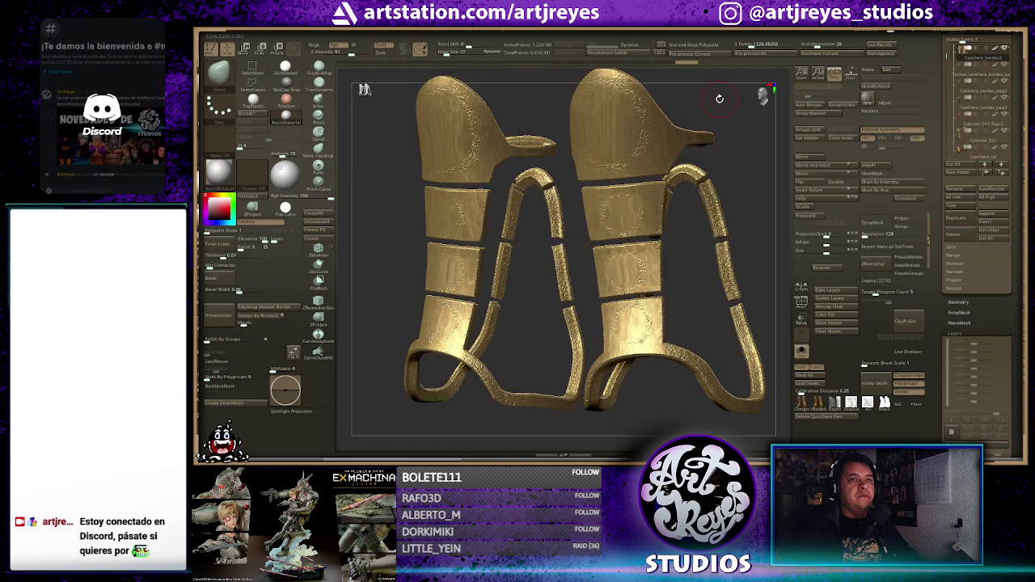
left_click_drag(719, 98, 737, 167, "shift")
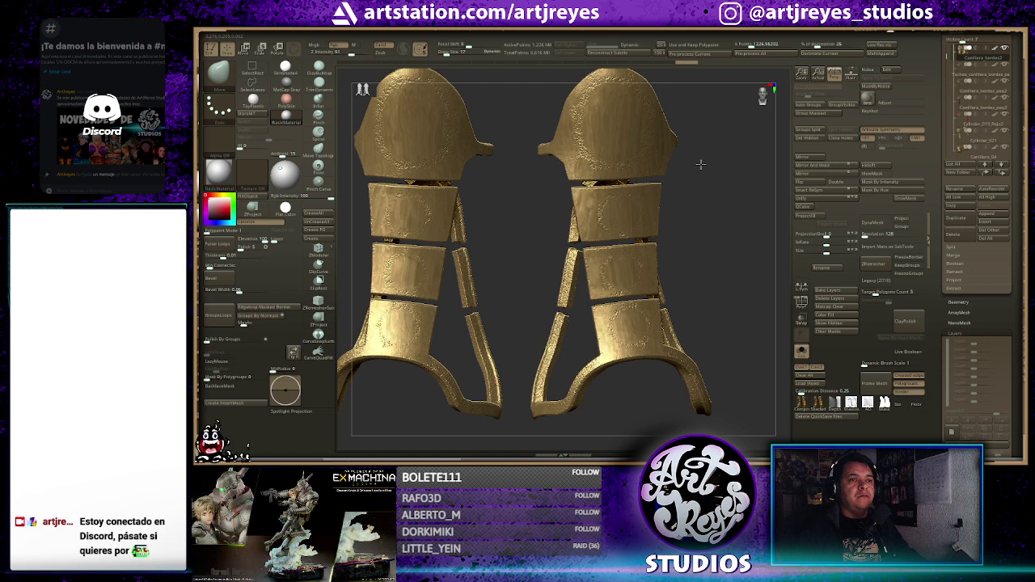
scroll(700, 164, "down", 3)
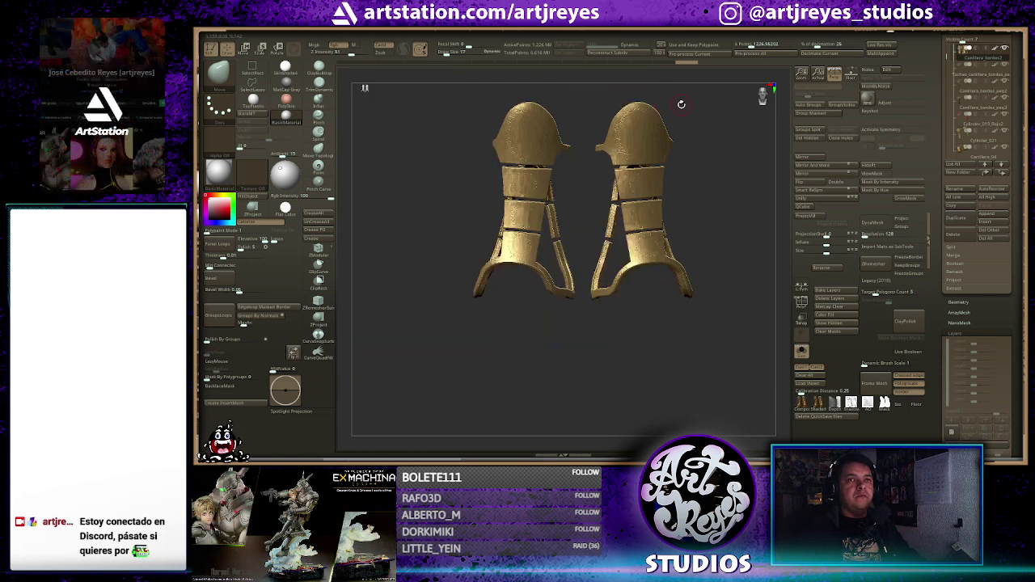
mouse_move(760, 96)
left_mouse_down()
mouse_move(720, 115)
mouse_move(580, 348)
left_mouse_up()
Select the Standard sculpting brush with B-S-T
key("b")
key("s")
key("t")
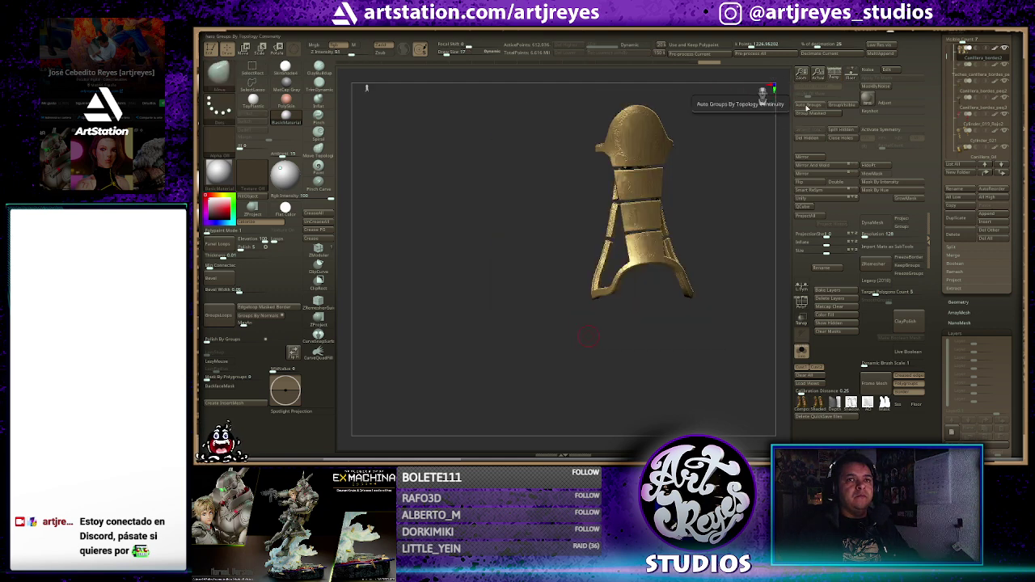
Turn off Solo and frame both complete boots to fill the canvas
left_click(838, 130)
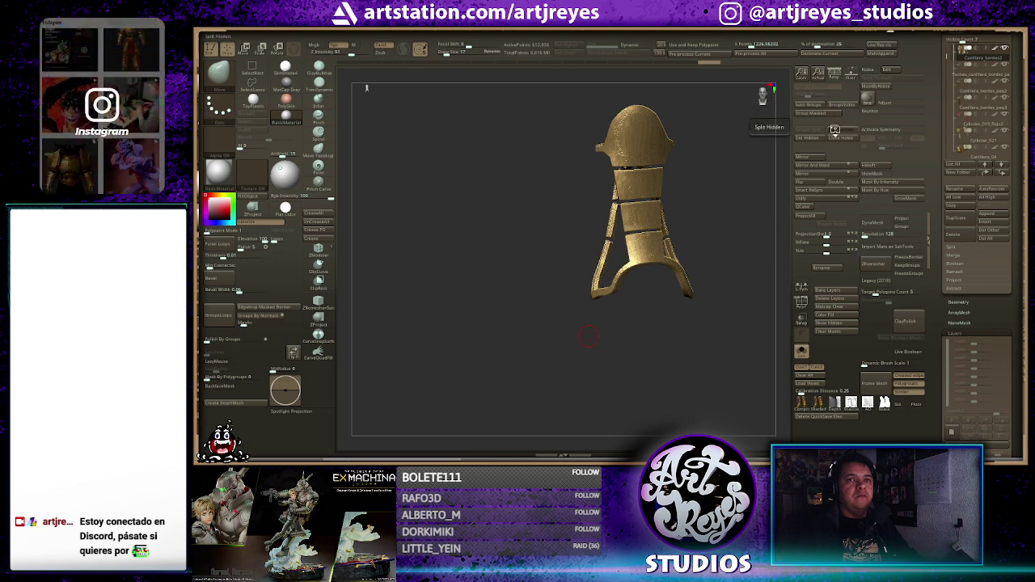
left_click(680, 165, "ctrl+shift")
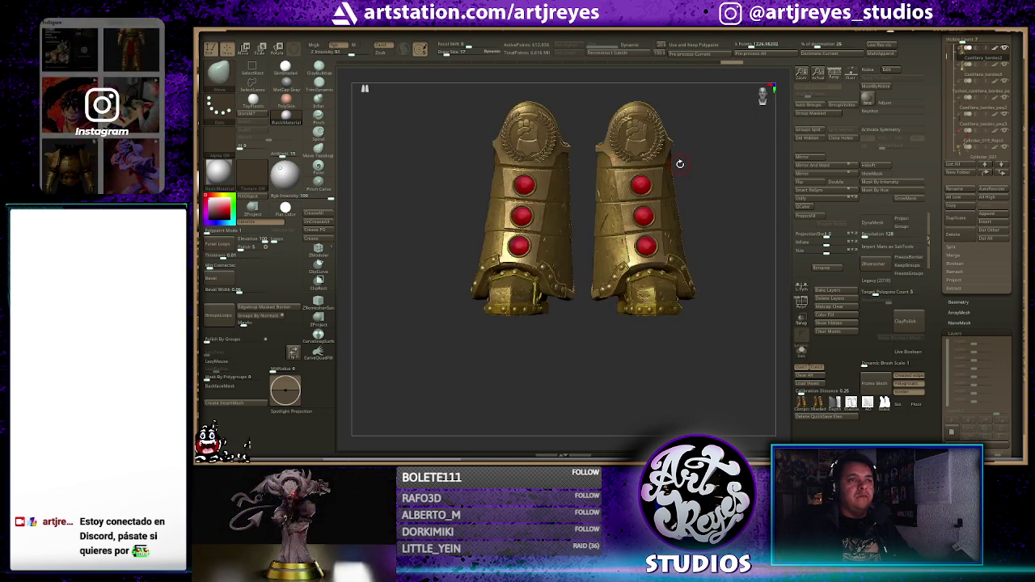
key("f")
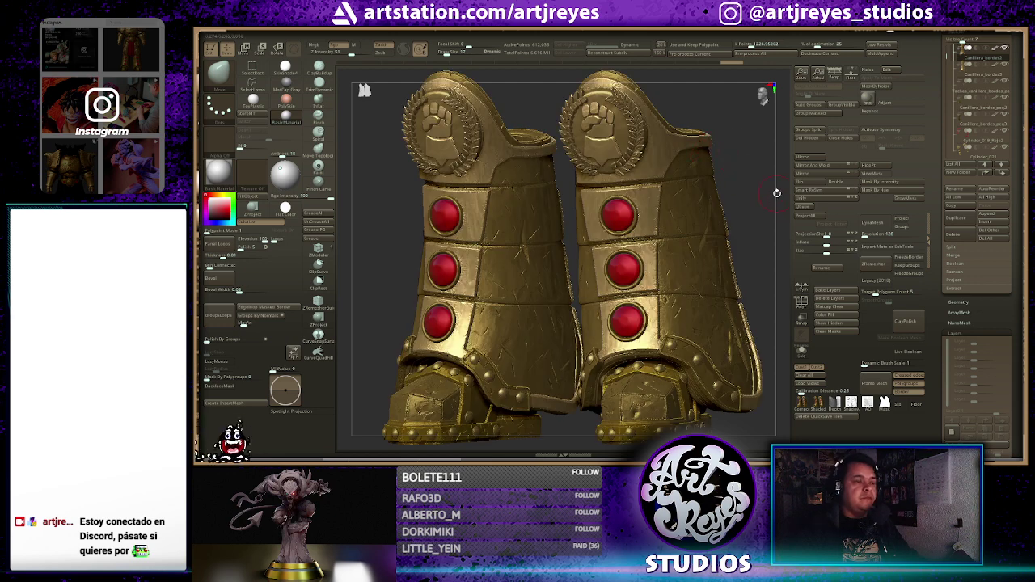
Switch brushes with B-S-T and start saving the tool as Rogal_Dorn_Detalles
key("b")
key("s")
key("t")
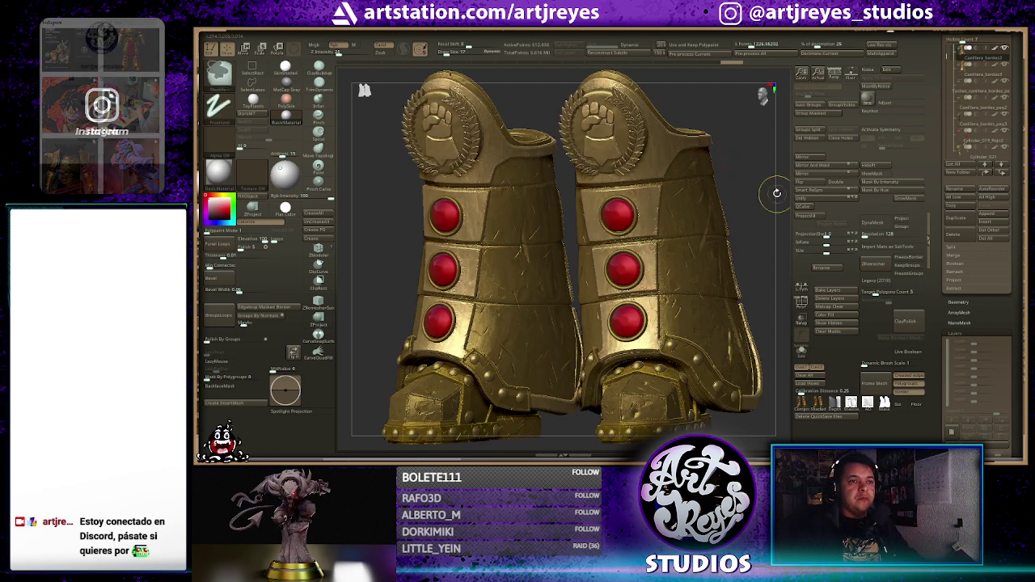
key("ctrl+s")
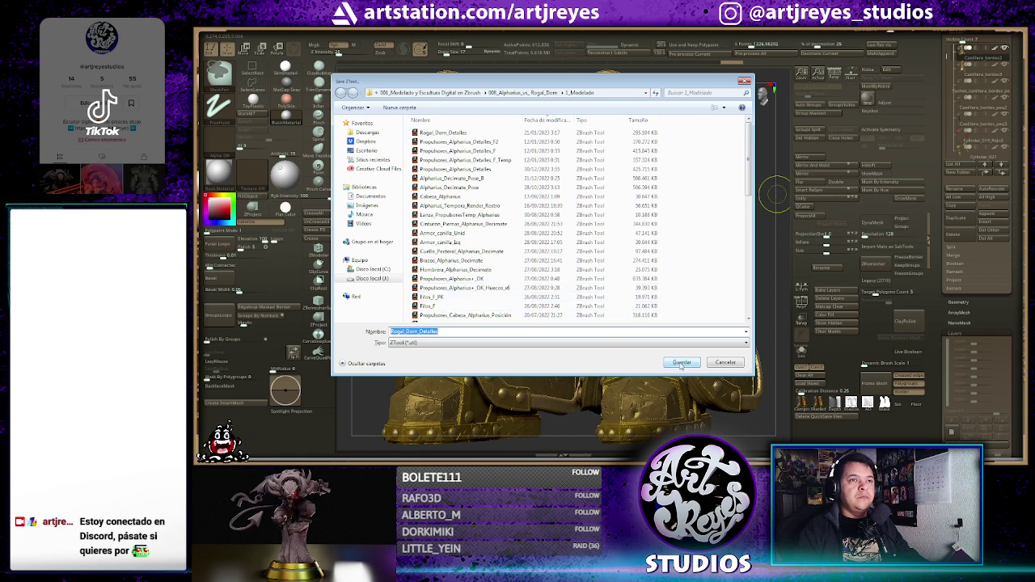
Save the tool as Rogal_Dorn_Detalles, overwriting the existing ZTL file
left_click(682, 363)
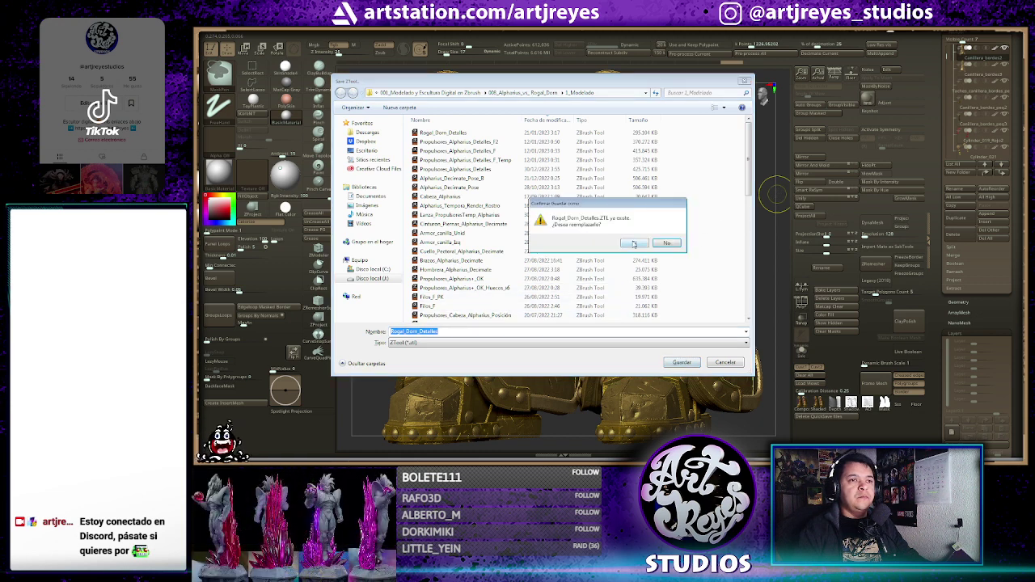
left_click(632, 242)
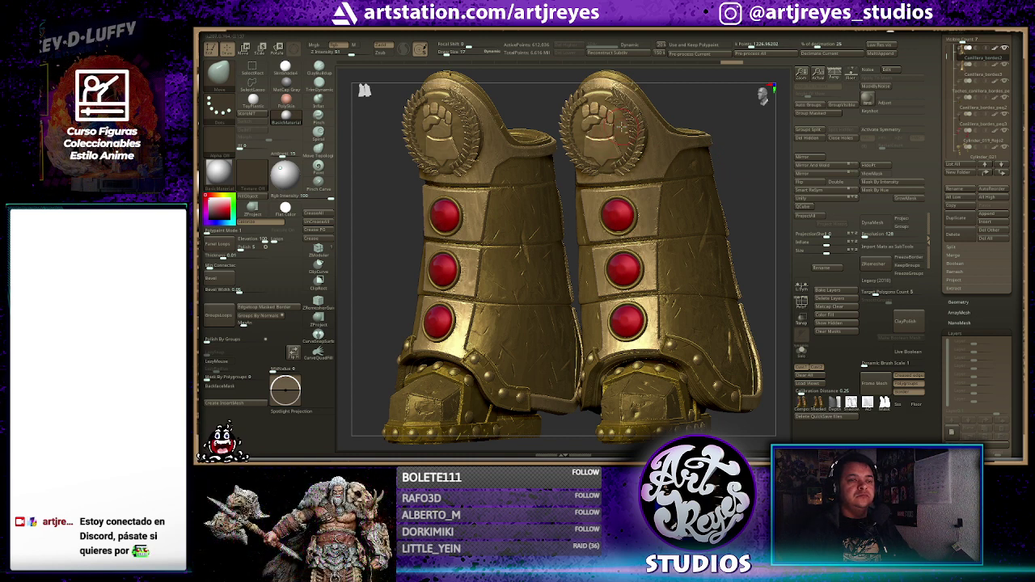
Solo the disc subtool so only the three gold emblem discs show, facing front
left_click(621, 127, "alt")
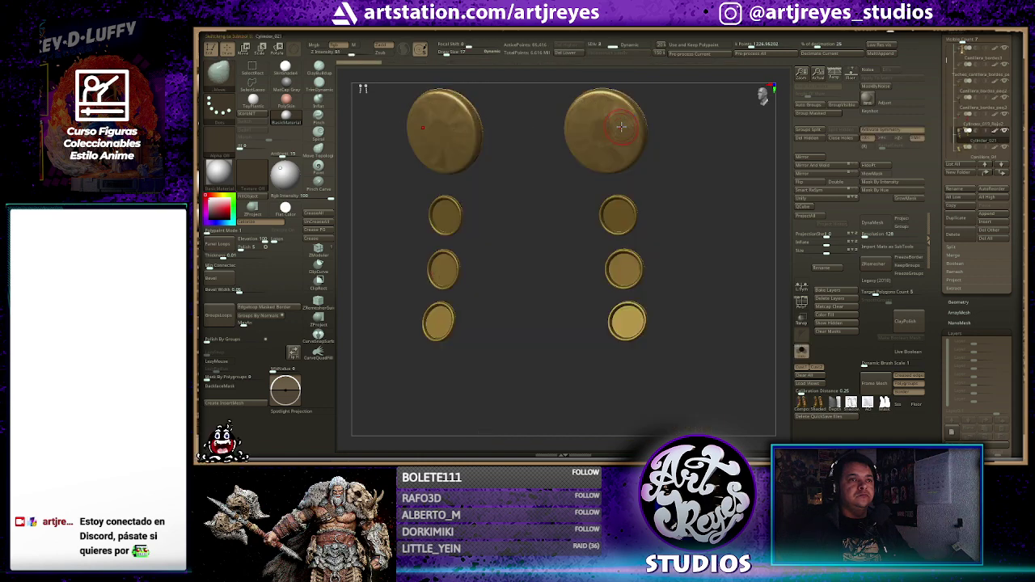
mouse_move(578, 210)
left_mouse_down()
mouse_move(581, 230)
mouse_move(496, 243)
mouse_move(529, 233)
mouse_move(543, 270)
mouse_move(495, 187)
left_mouse_up()
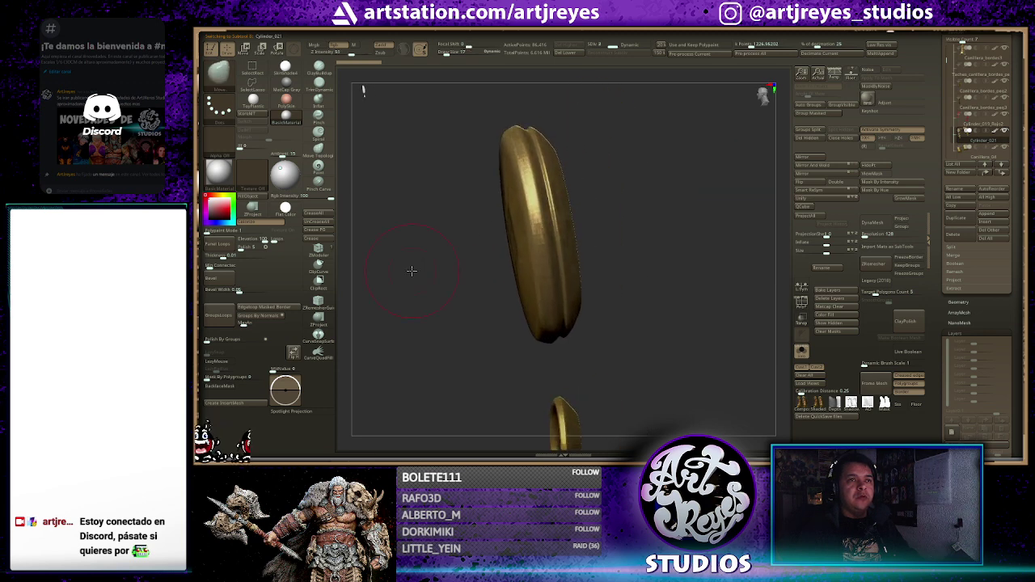
key("shift+ctrl+s")
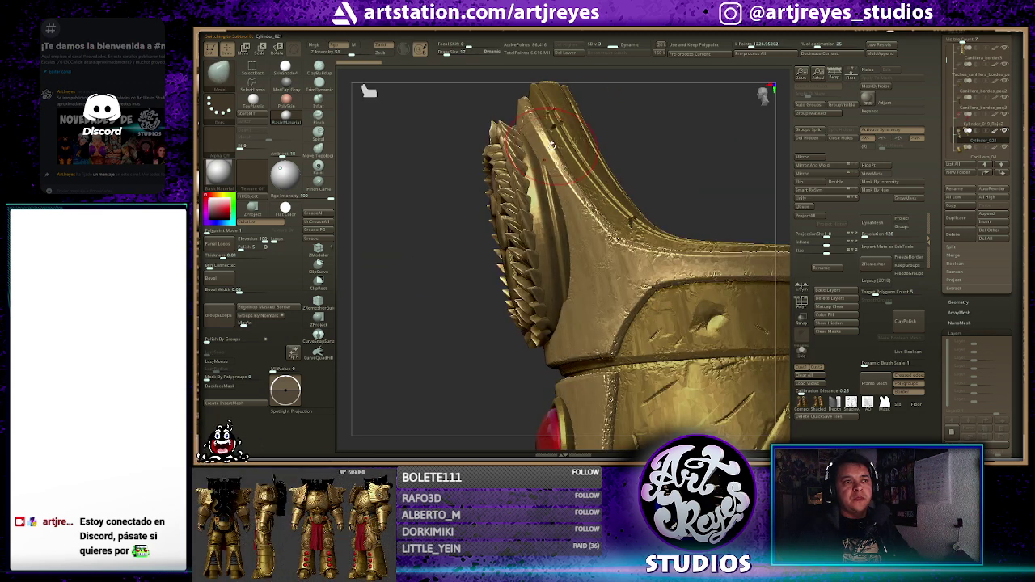
left_click(556, 194, "ctrl+shift")
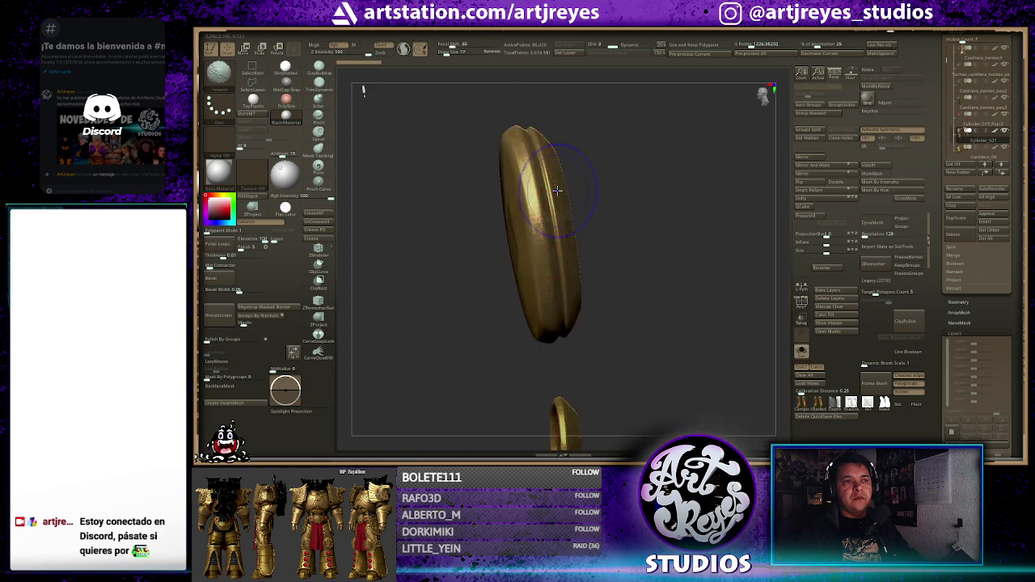
key("shift+ctrl+s")
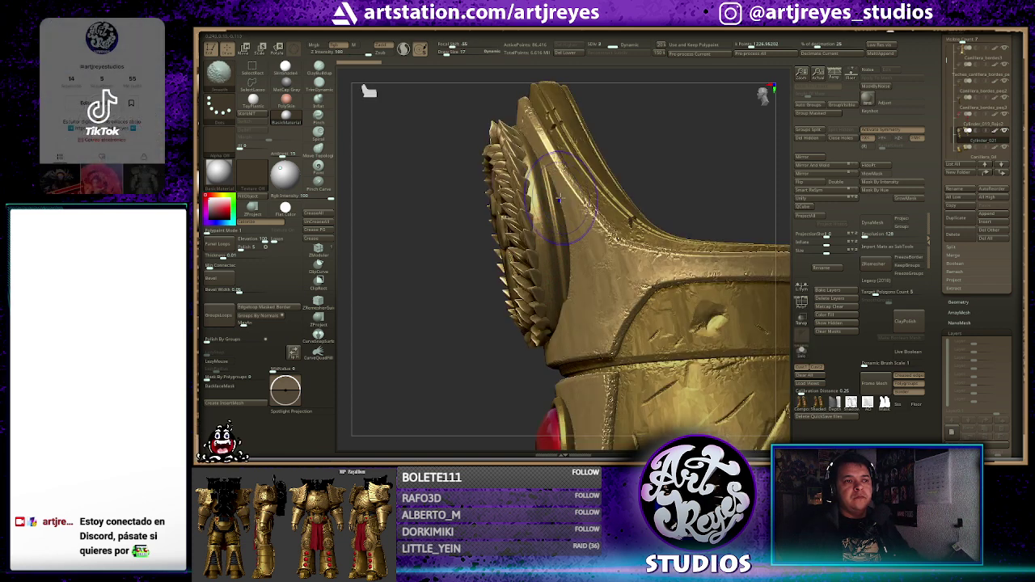
left_click(558, 198, "ctrl+shift")
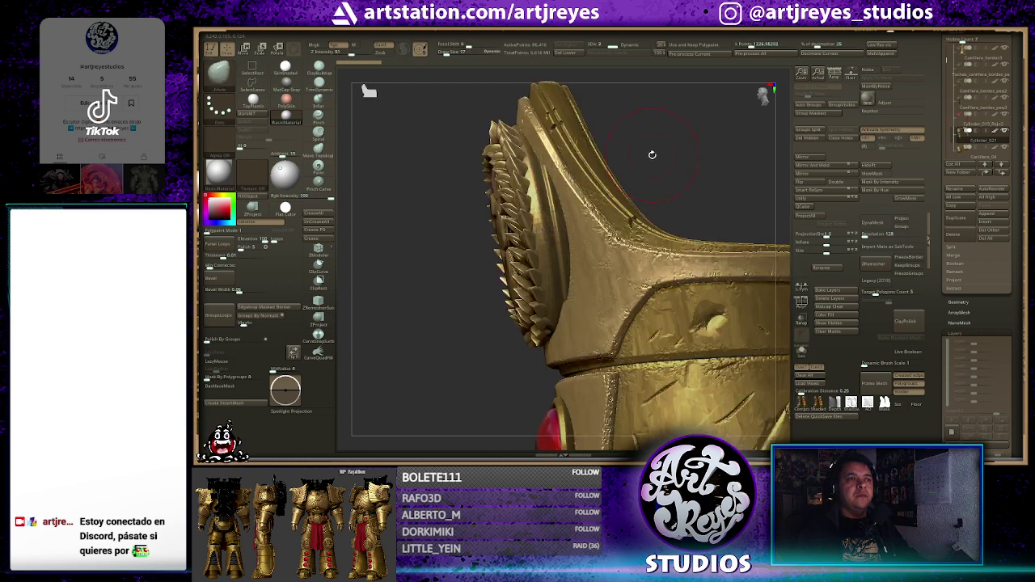
left_click(700, 154, "ctrl+shift")
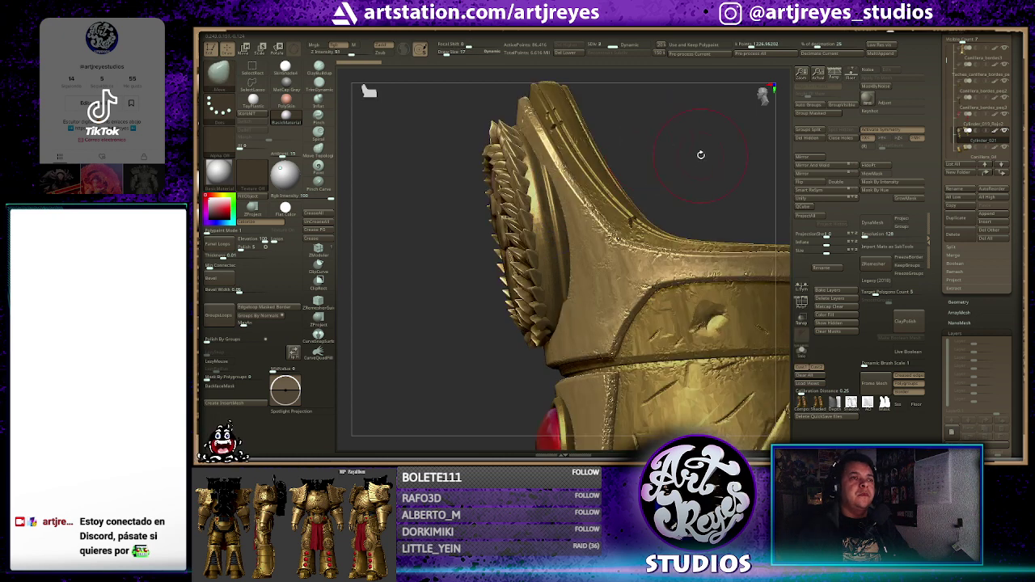
left_click(658, 178, "ctrl+shift")
left_click_drag(642, 185, 682, 188, "shift")
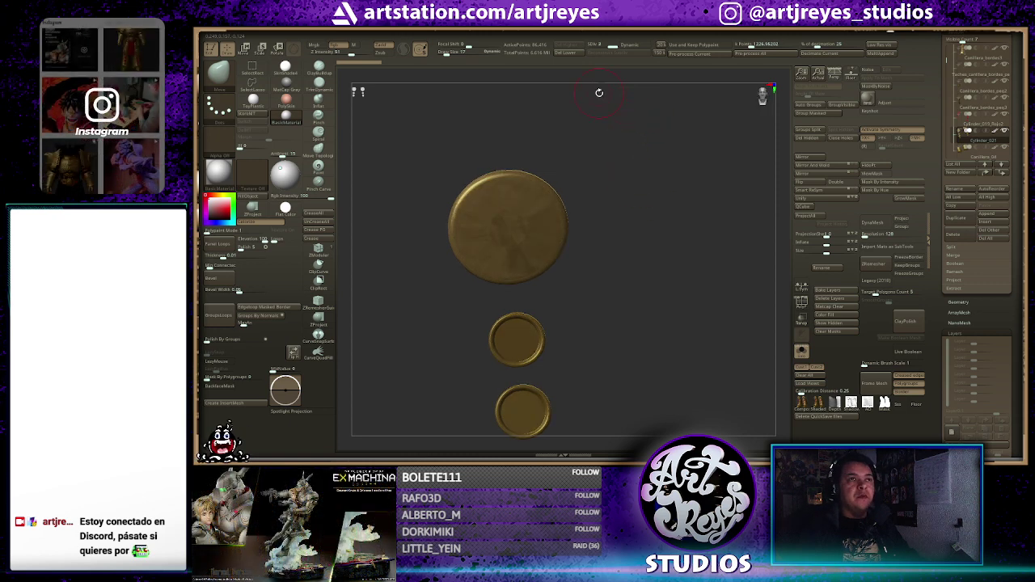
Subdivide the discs with Ctrl+D, frame the centre disc and adjust brush size
key("ctrl+d")
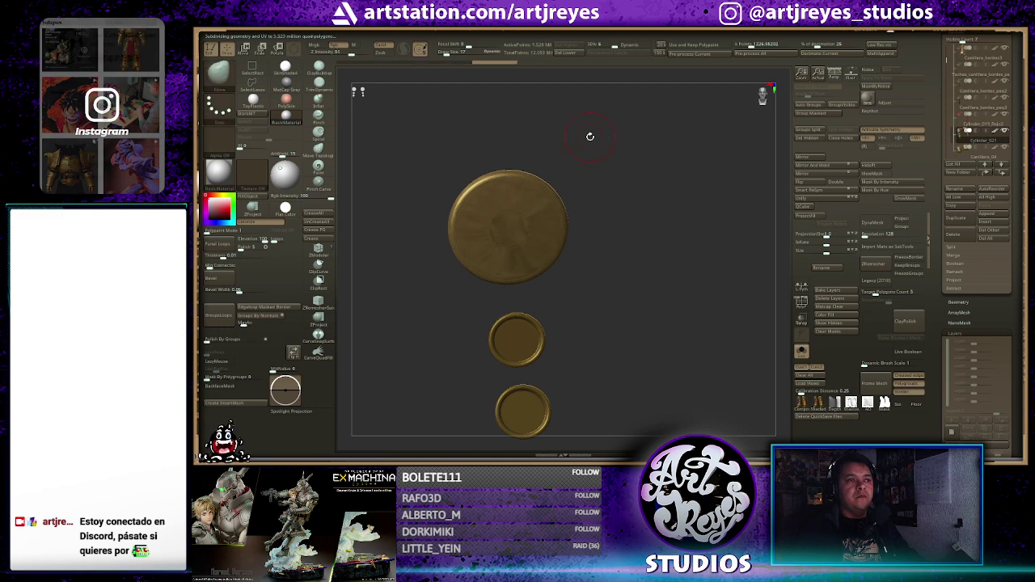
key("f")
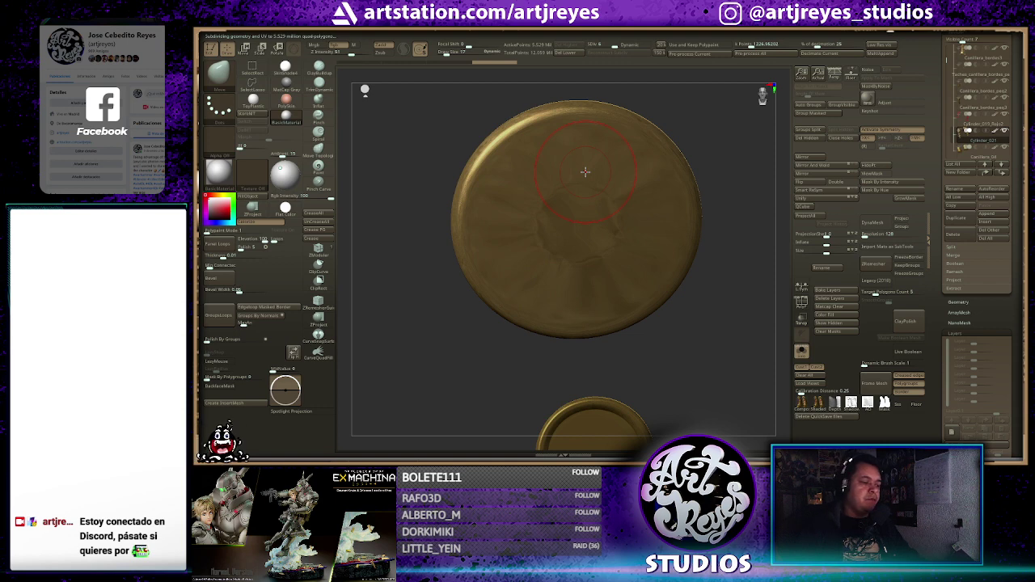
key("shift")
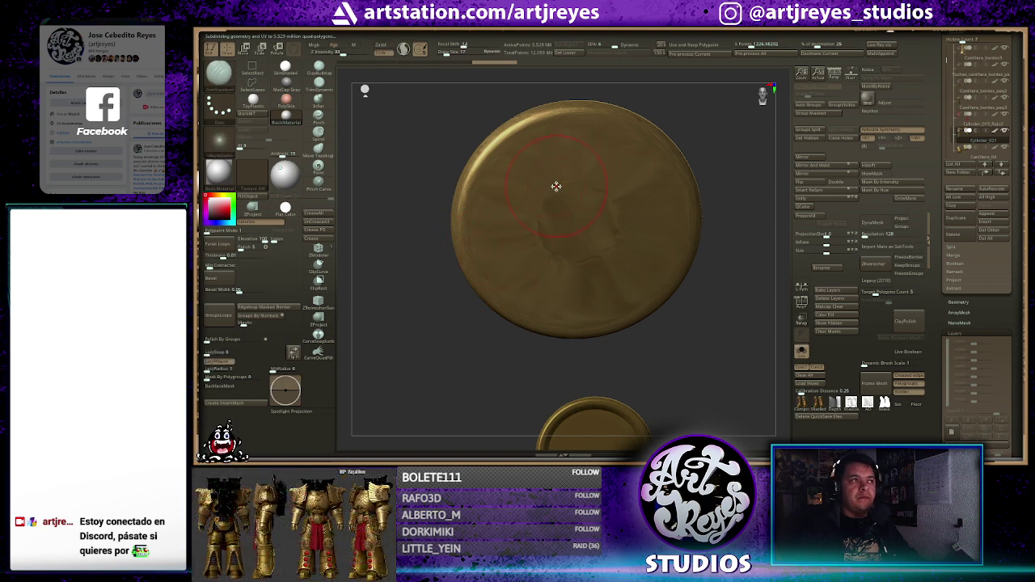
key("space")
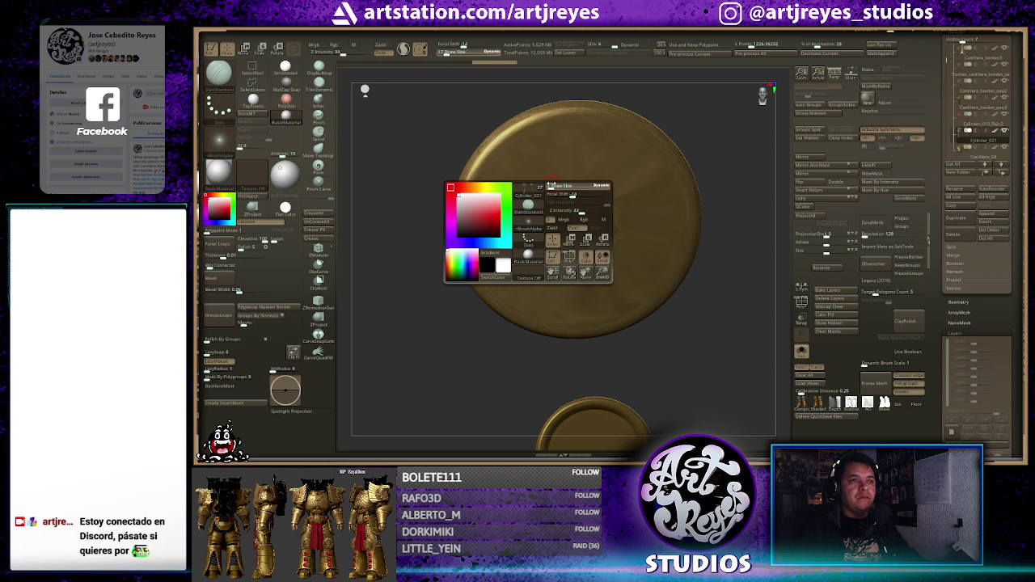
mouse_move(551, 186)
left_mouse_down()
mouse_move(538, 186)
mouse_move(594, 243)
left_mouse_up()
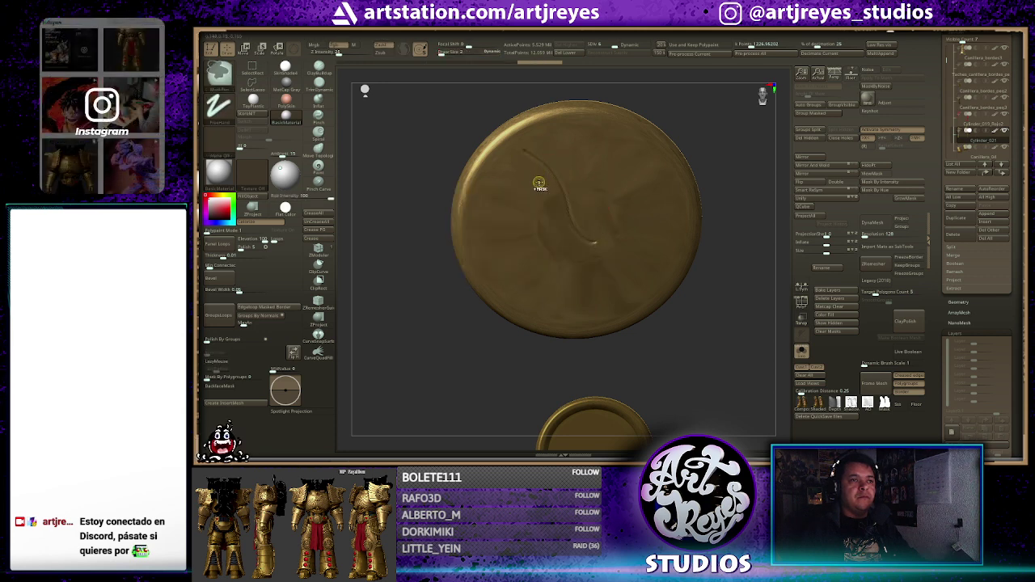
Sculpt the disc into a dome with a crumpled, sunken centre, undoing a stray groove
key("ctrl")
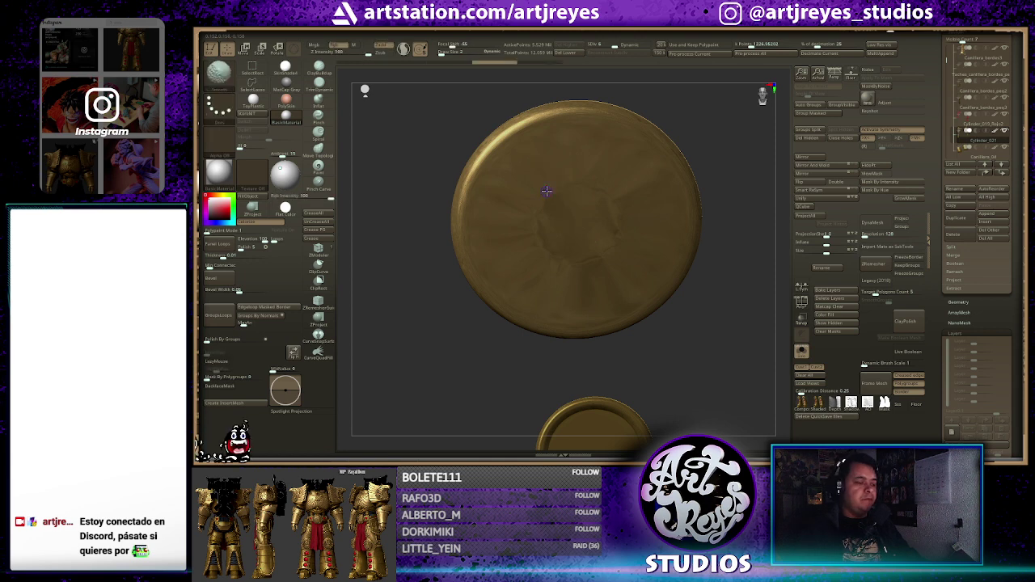
key("ctrl+z")
key("shift")
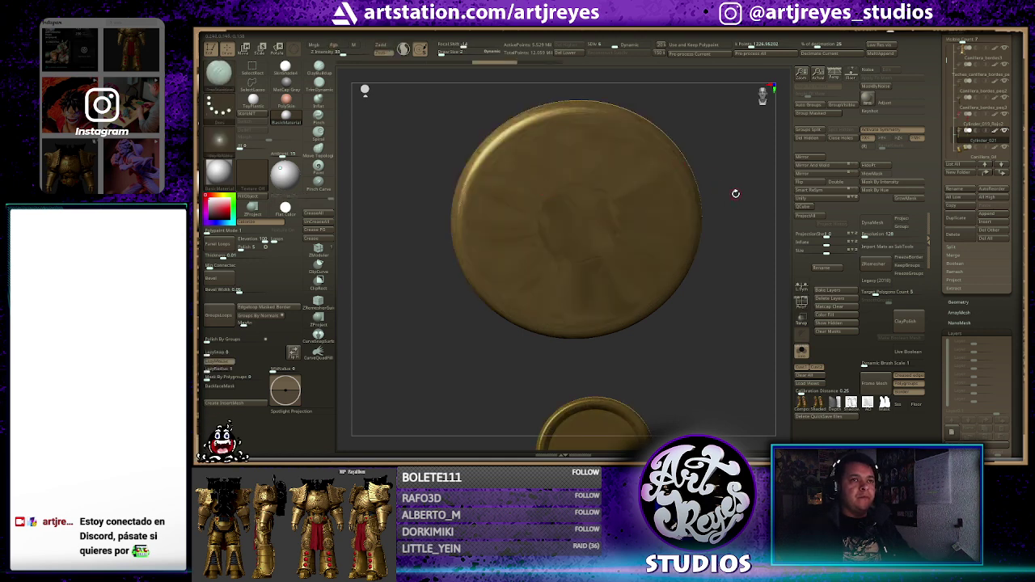
key("ctrl+z")
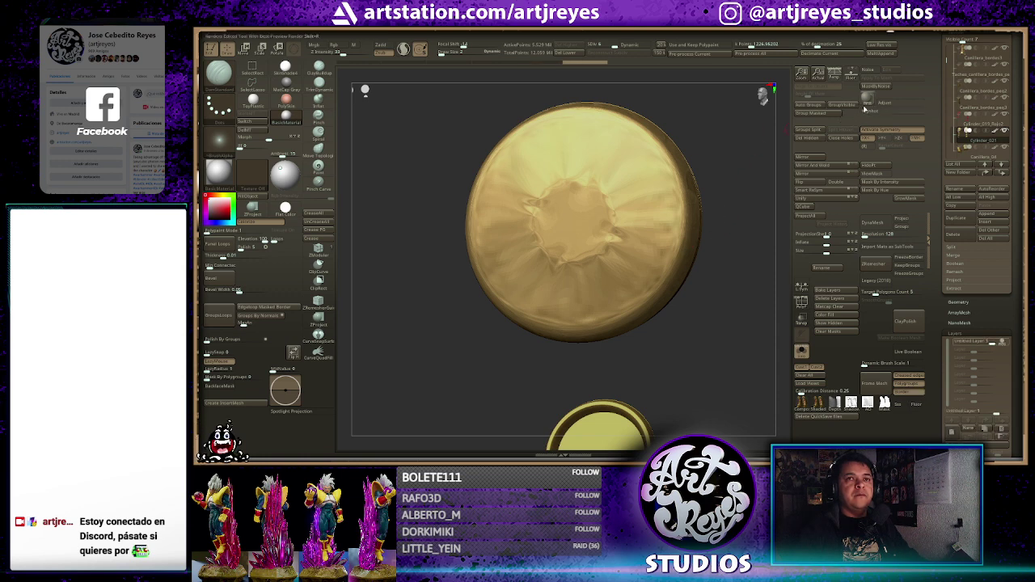
Apply the NoiseMaker_Metal_01 noise preset to the large disc and bake it into the mesh
left_click(873, 73)
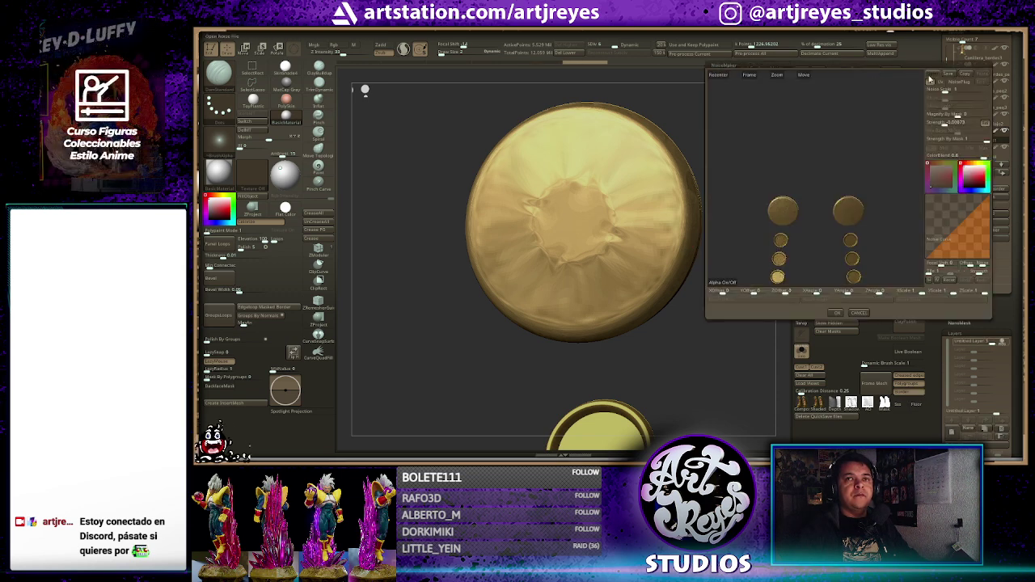
left_click(927, 79)
double_click(527, 178)
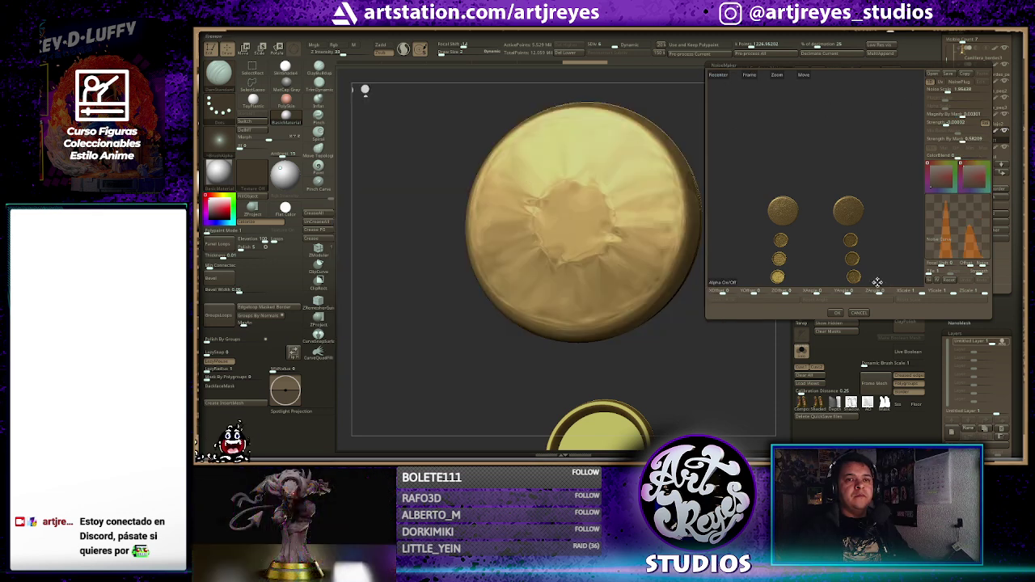
left_click(838, 314)
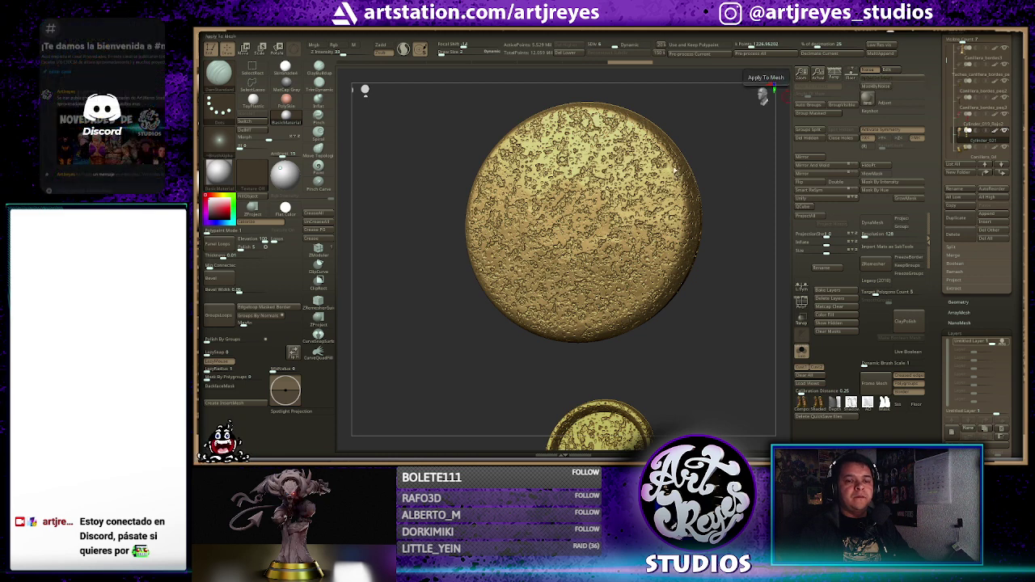
left_click(783, 95)
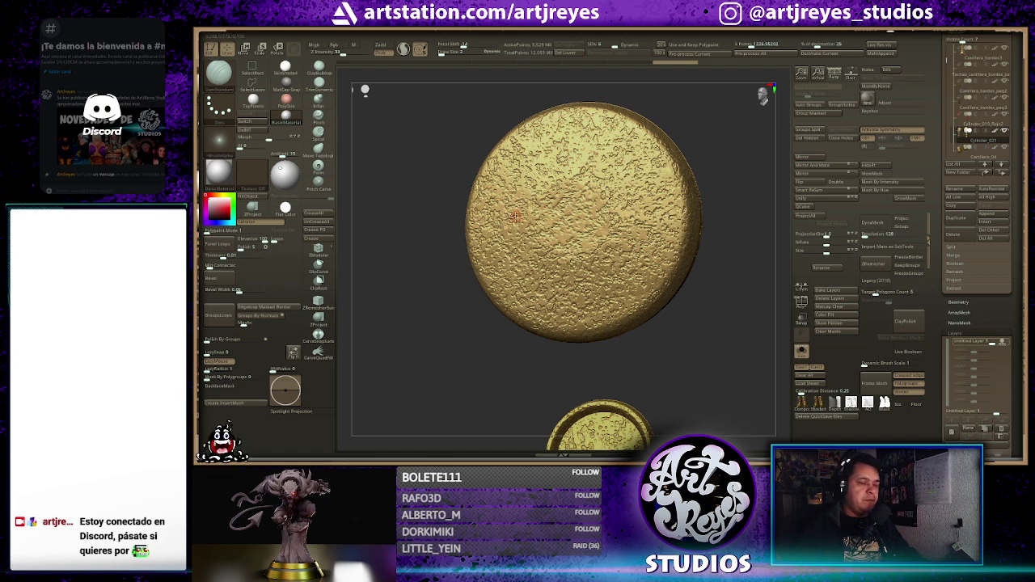
Pick a new sculpting brush from the brush library and bring up its quick settings
key("b")
left_click(534, 173)
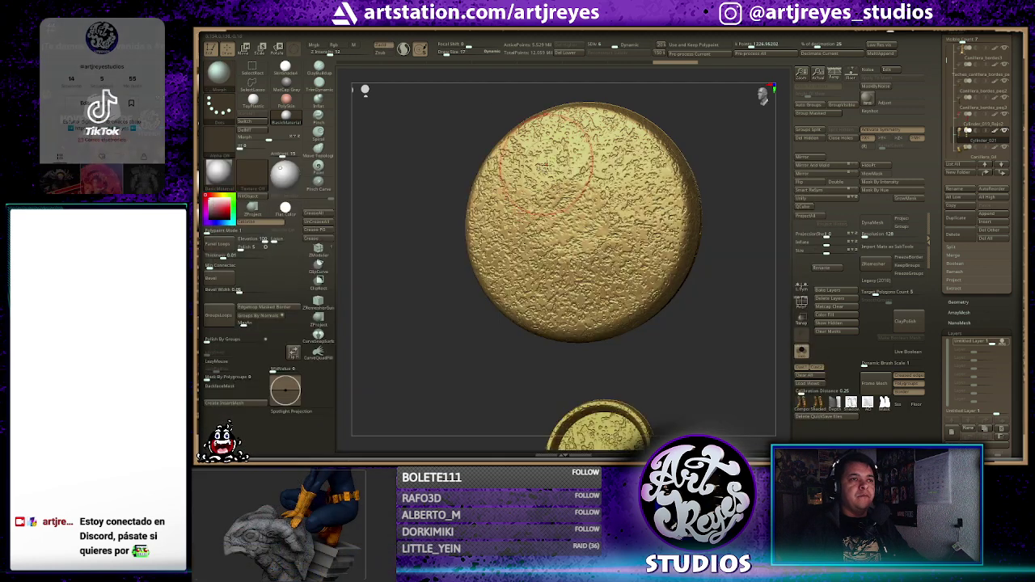
key("space")
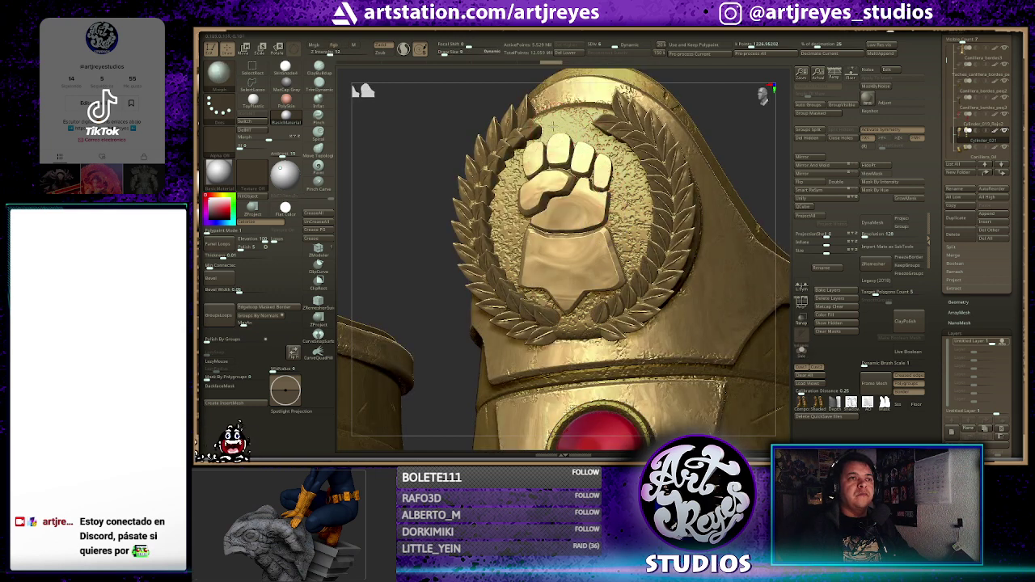
left_click_drag(555, 122, 620, 155)
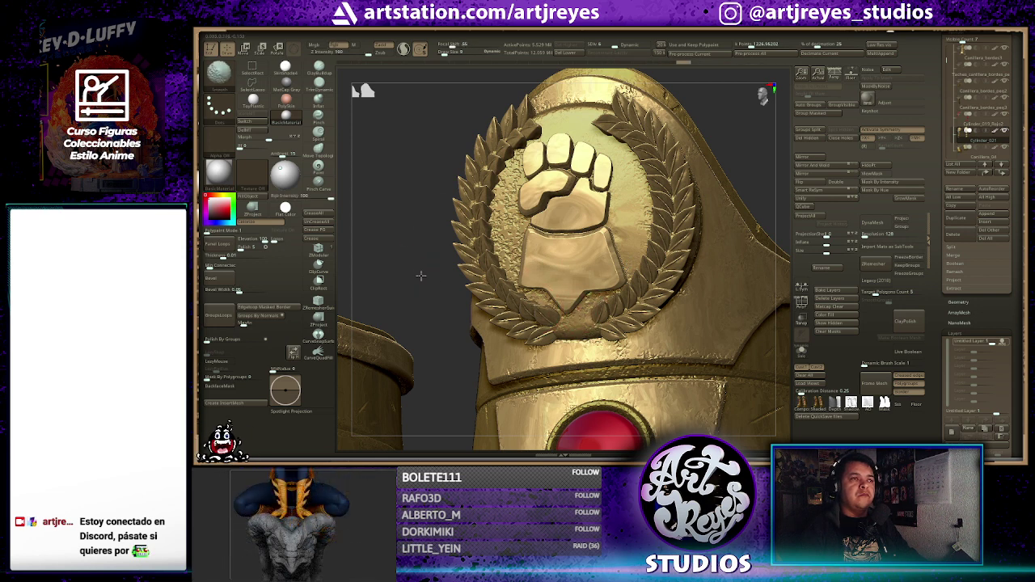
left_click_drag(420, 275, 432, 279)
left_click_drag(740, 182, 757, 173)
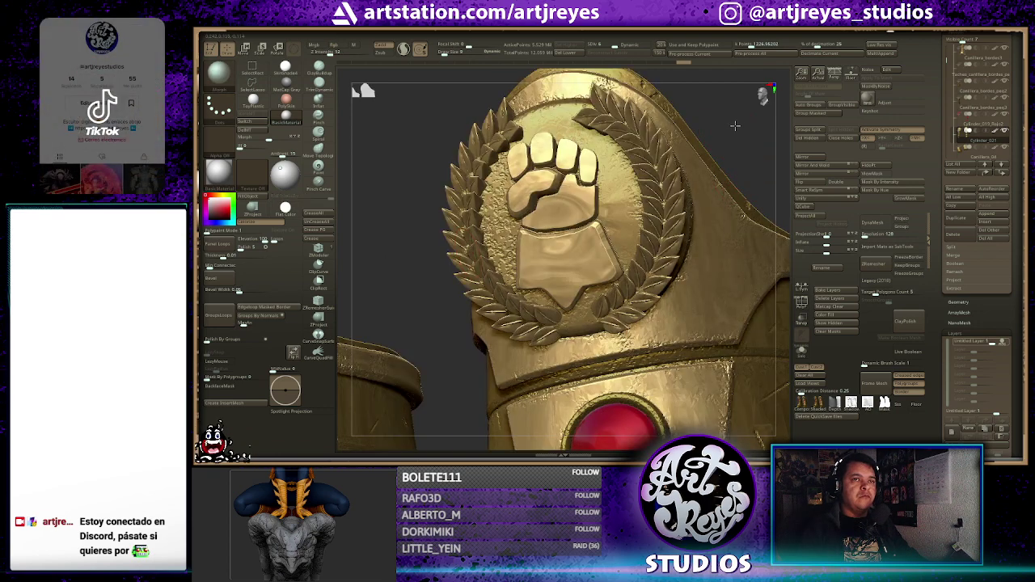
left_click_drag(734, 125, 736, 130)
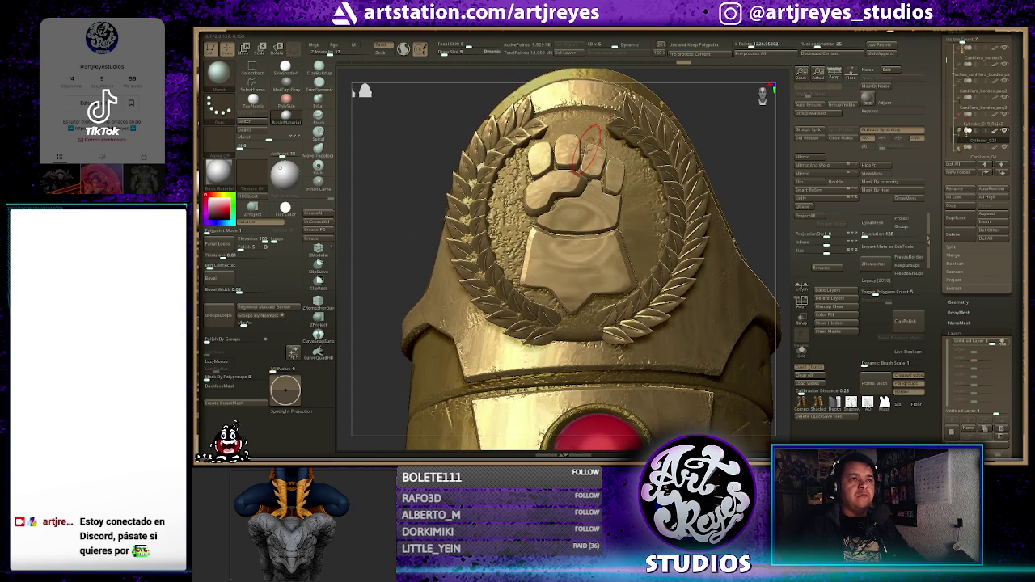
key("space")
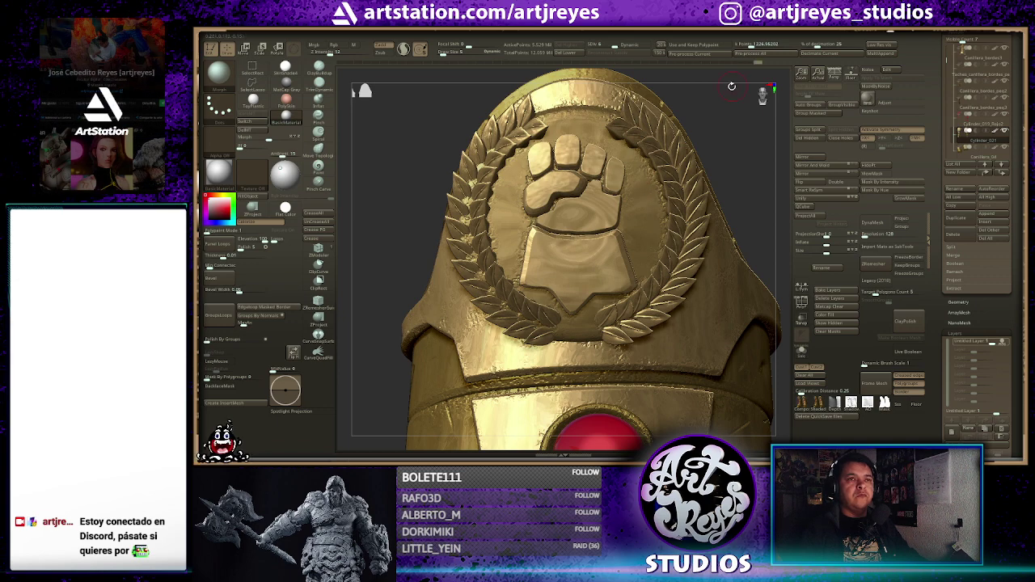
left_click_drag(739, 108, 659, 105)
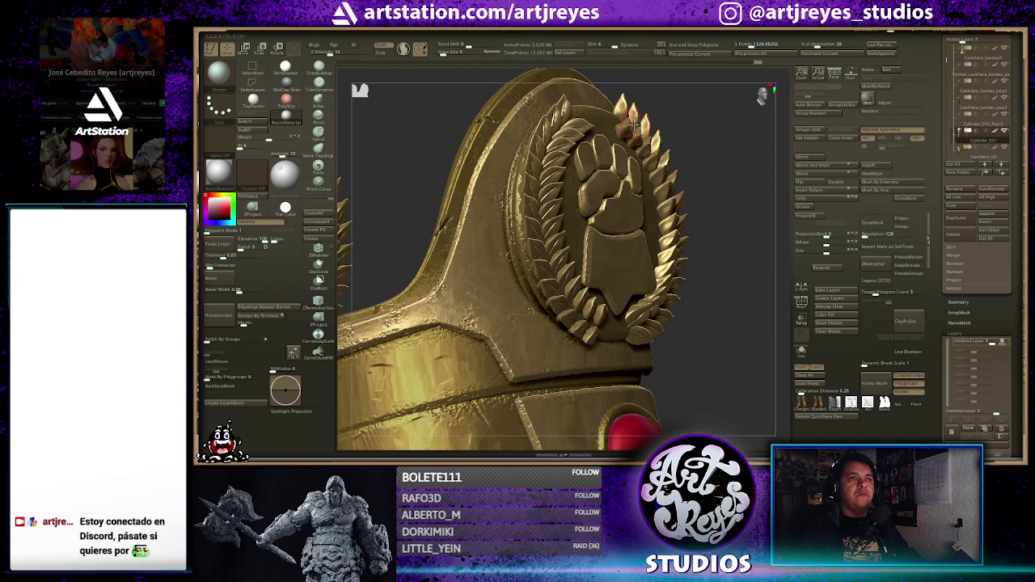
mouse_move(738, 143)
left_mouse_down()
mouse_move(599, 160)
mouse_move(579, 149)
left_mouse_up()
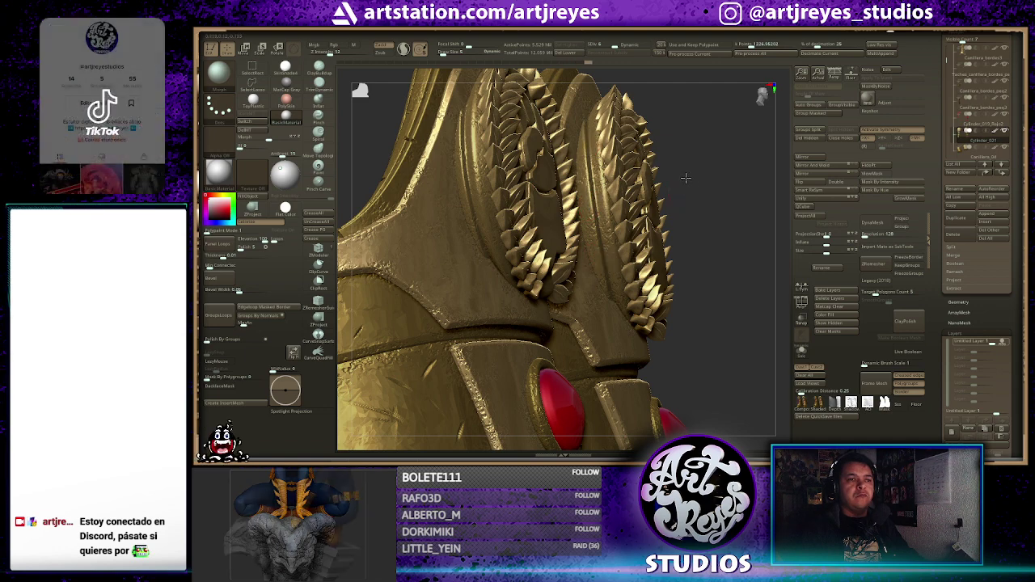
left_click_drag(706, 183, 527, 245)
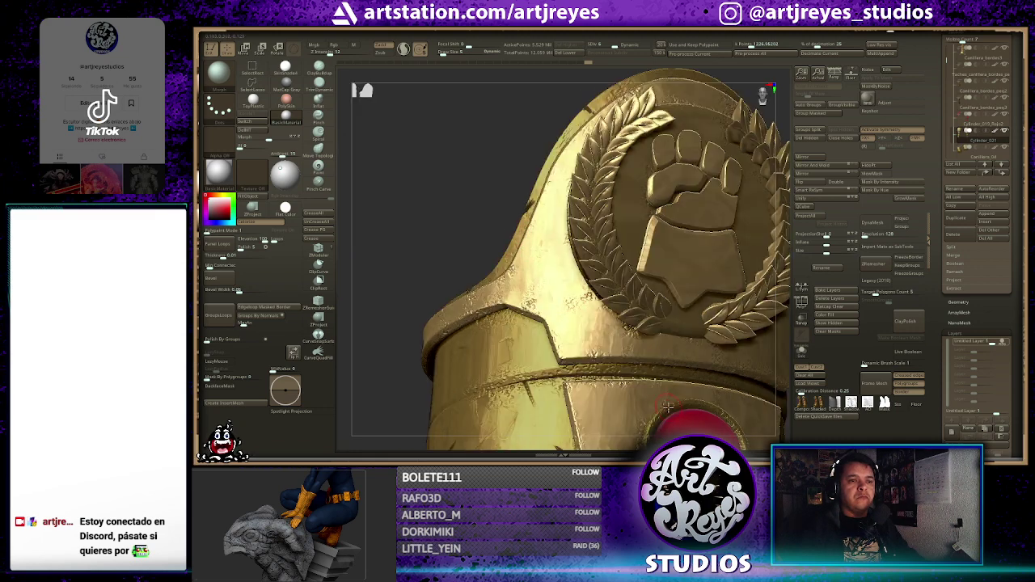
left_click_drag(458, 191, 518, 267)
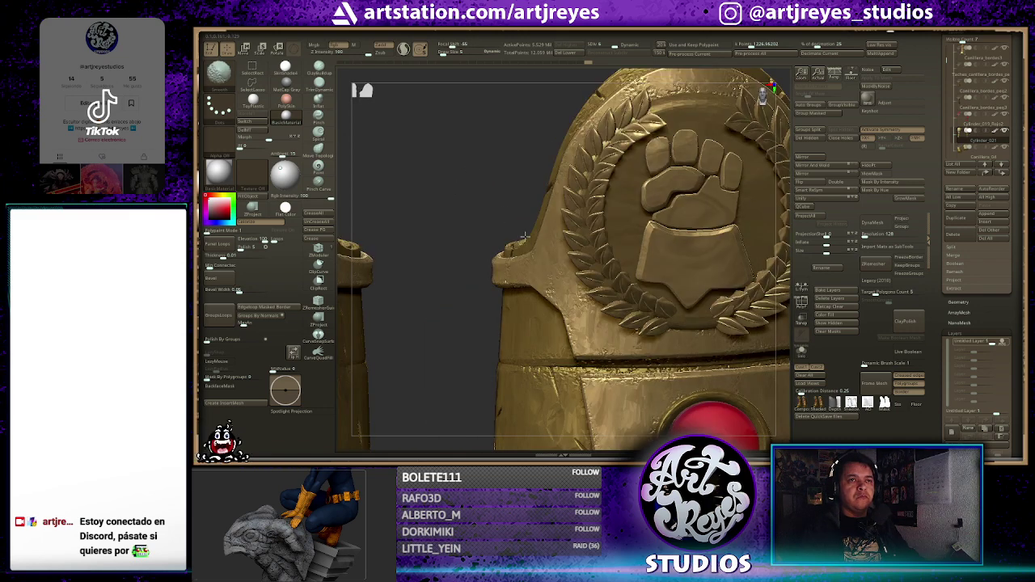
key("alt+s")
left_click_drag(490, 331, 443, 194, "alt")
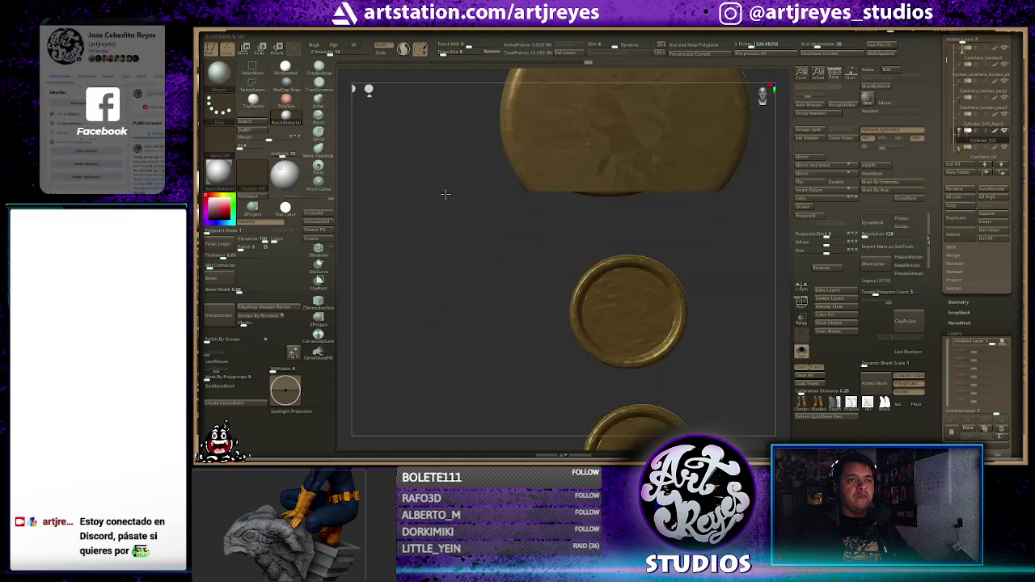
key("alt+s")
key("Tab")
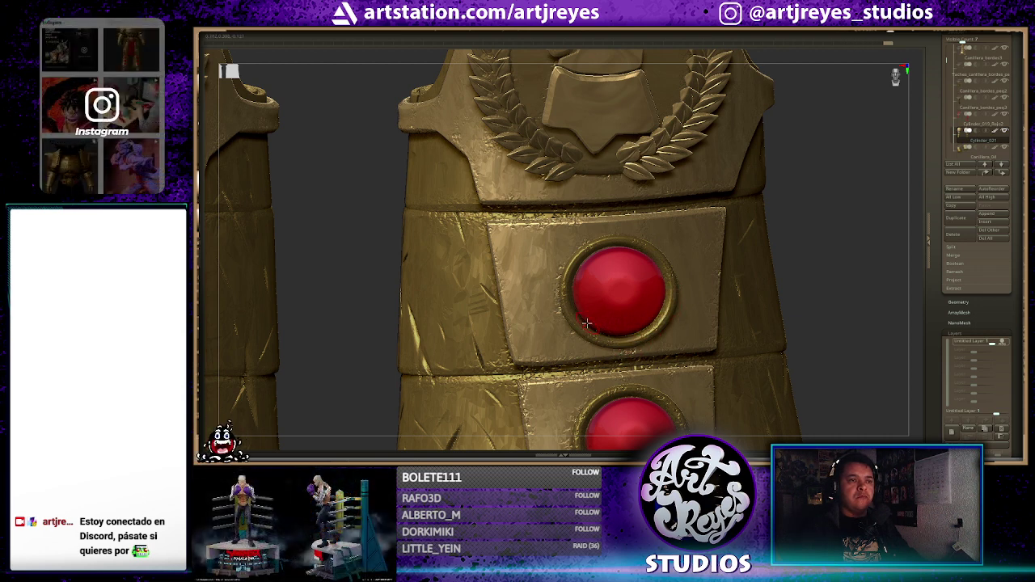
left_click_drag(764, 108, 536, 282, "alt")
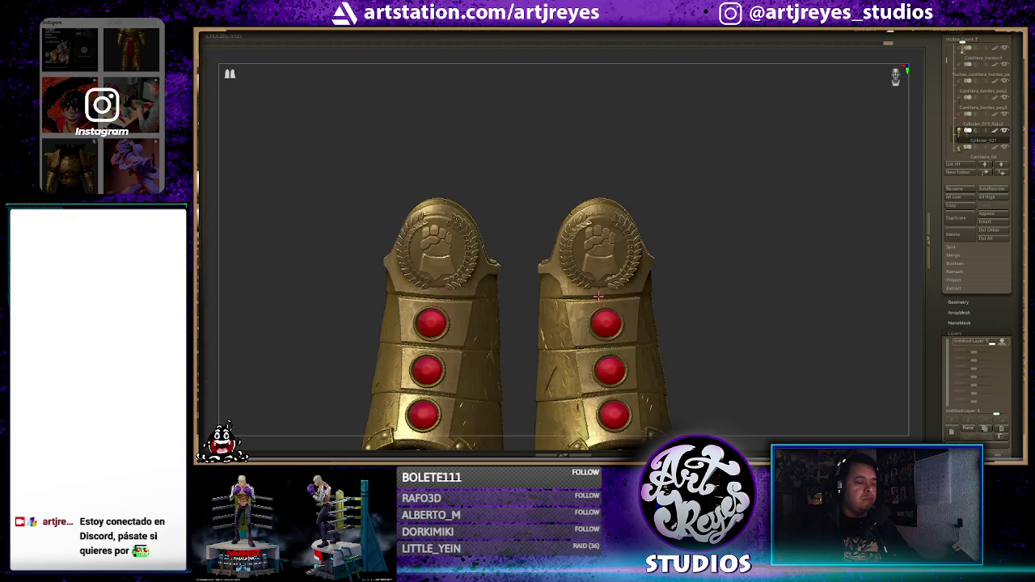
left_click_drag(600, 299, 582, 266, "alt")
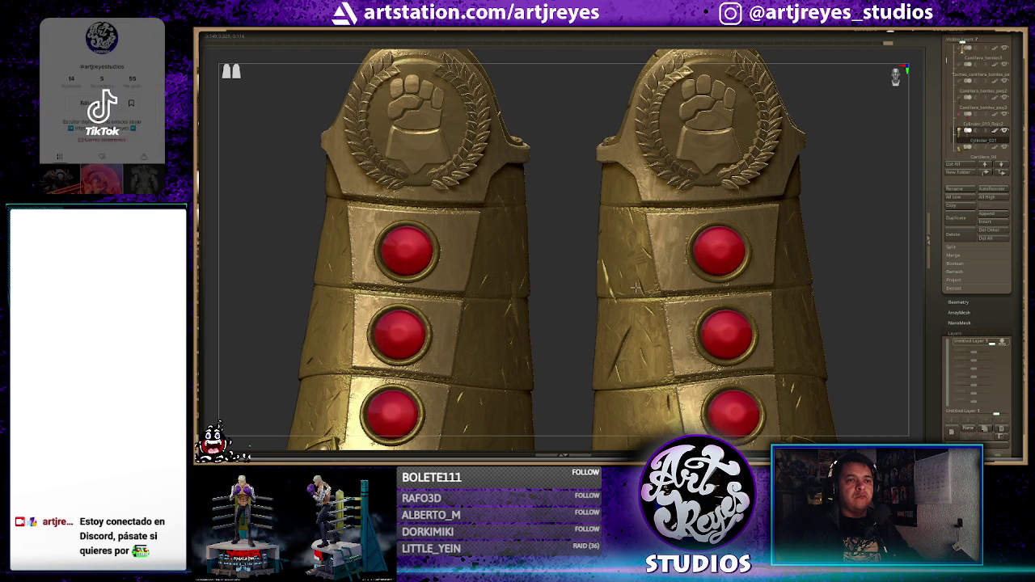
key("f")
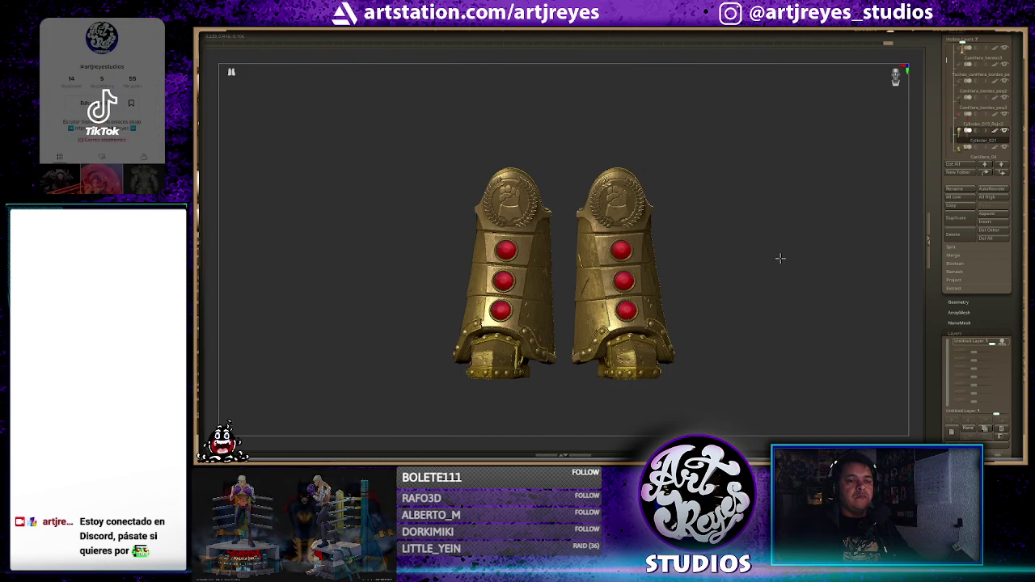
scroll(639, 165, "up", 3)
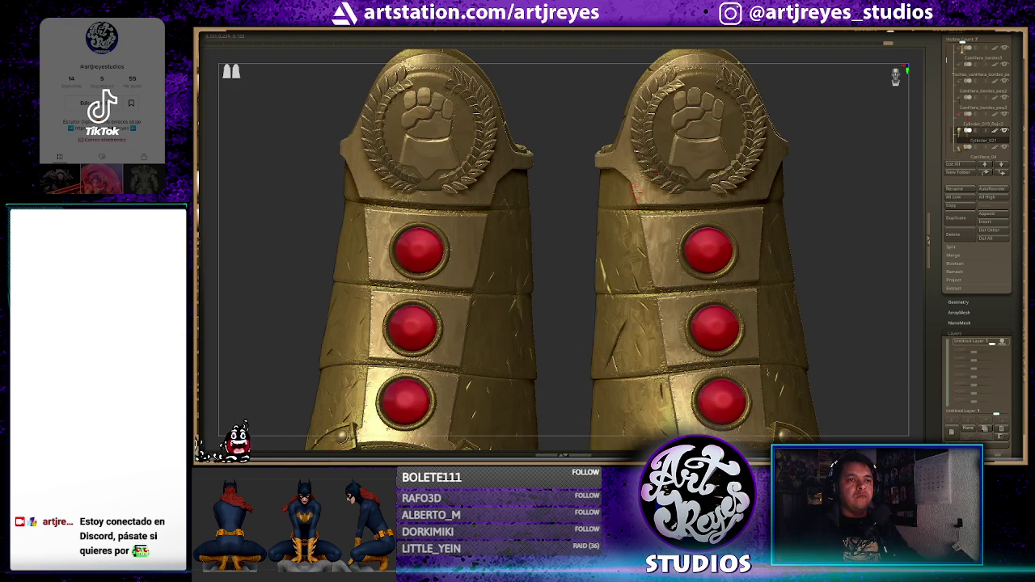
right_click_drag(689, 311, 710, 323, "shift")
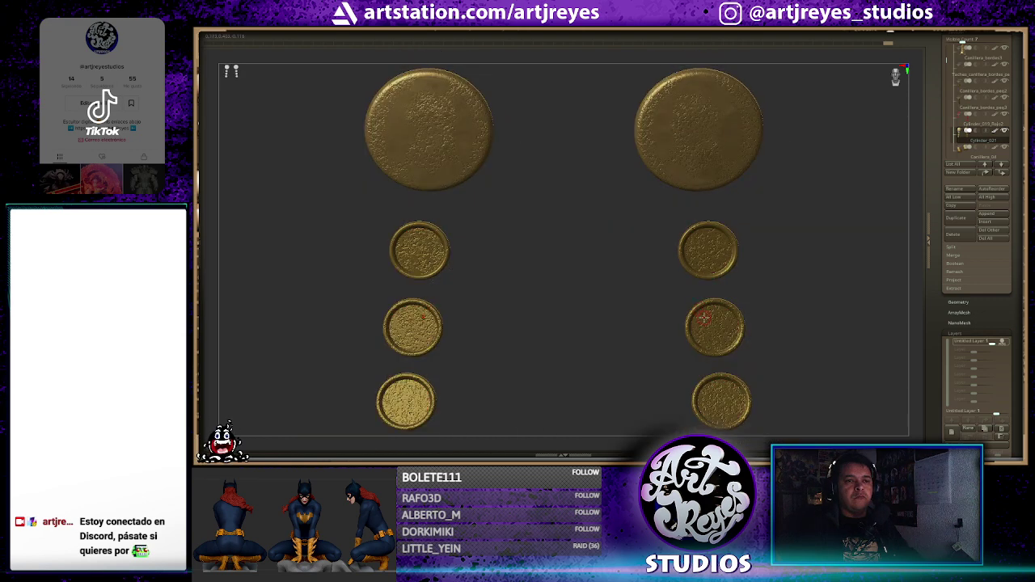
scroll(710, 323, "up", 5)
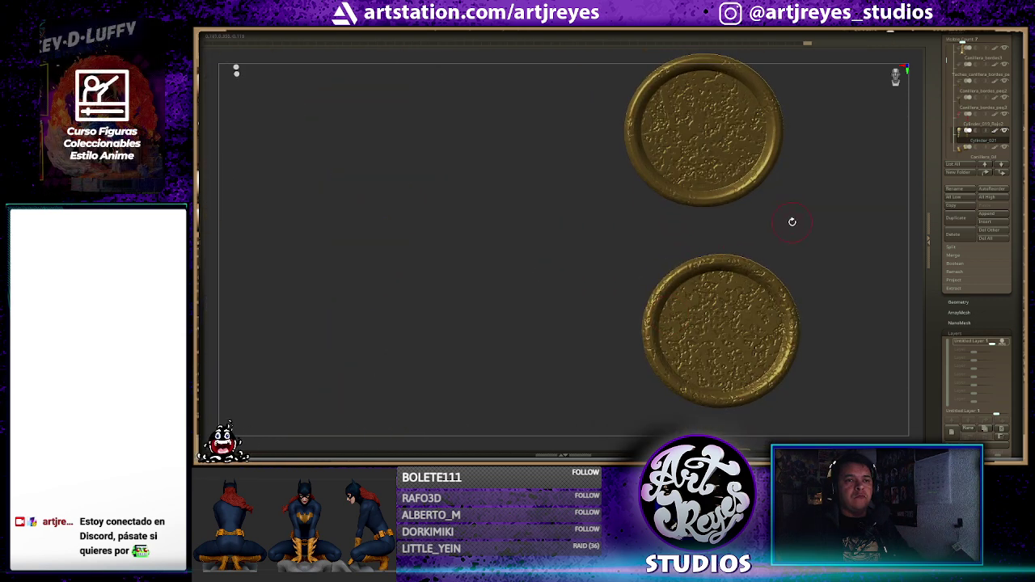
right_click_drag(792, 222, 607, 229, "alt")
right_click_drag(510, 241, 520, 267, "shift")
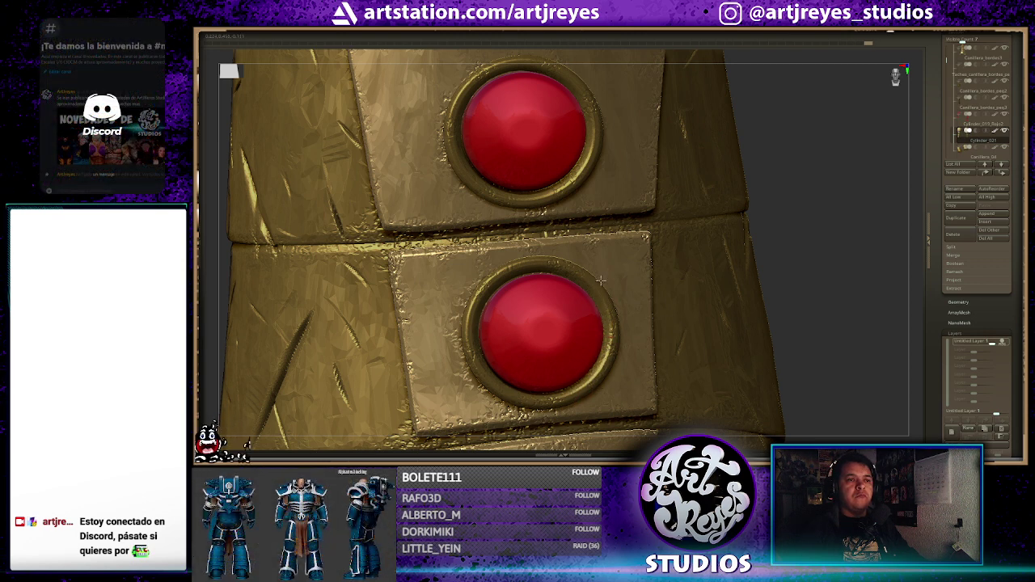
Frame both boots, hide the boot bodies and isolate the top-right emblem disc
left_click_drag(799, 114, 483, 277)
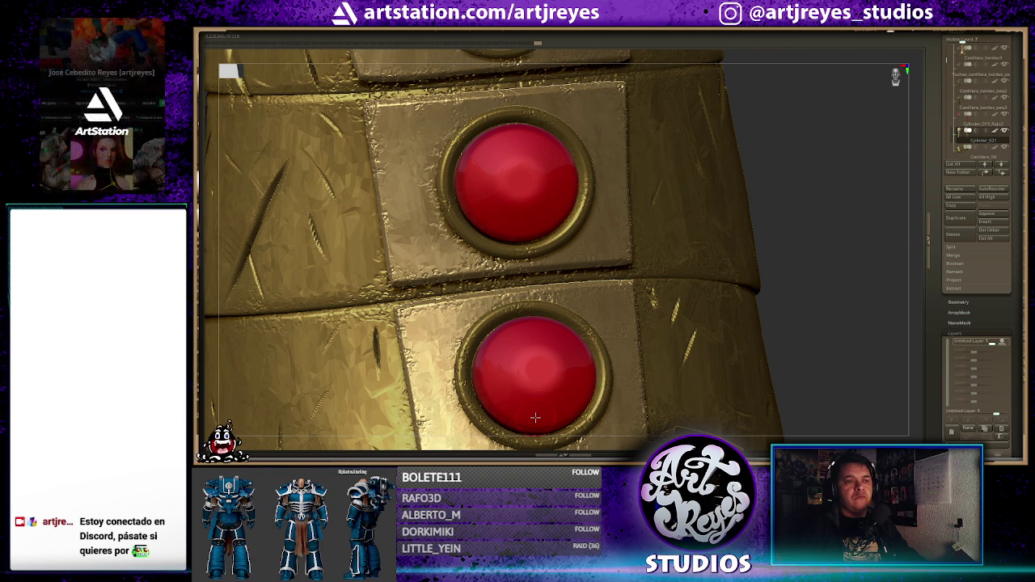
left_click(629, 333, "ctrl+shift")
left_click_drag(628, 332, 615, 159)
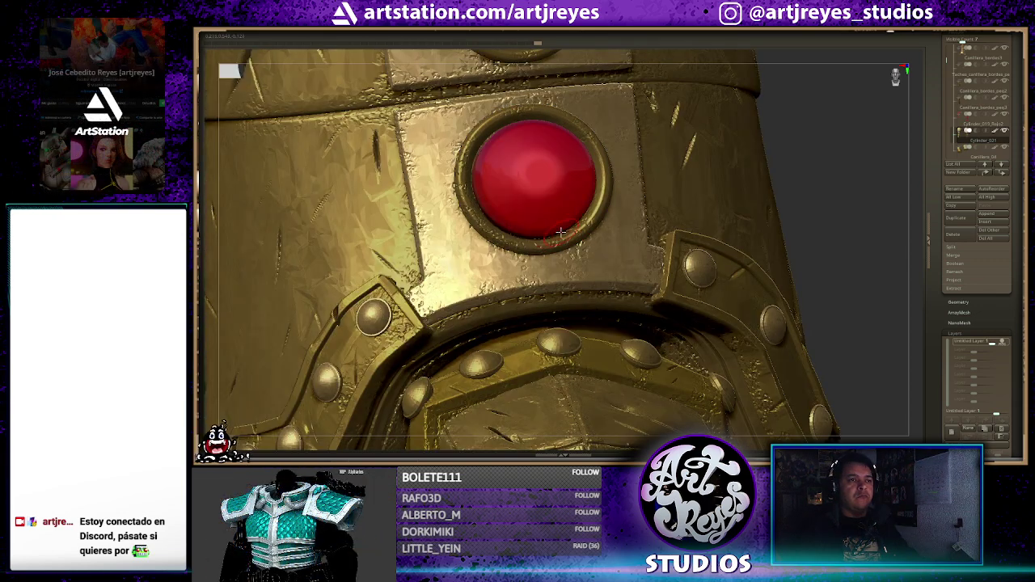
left_click(550, 222, "ctrl+shift")
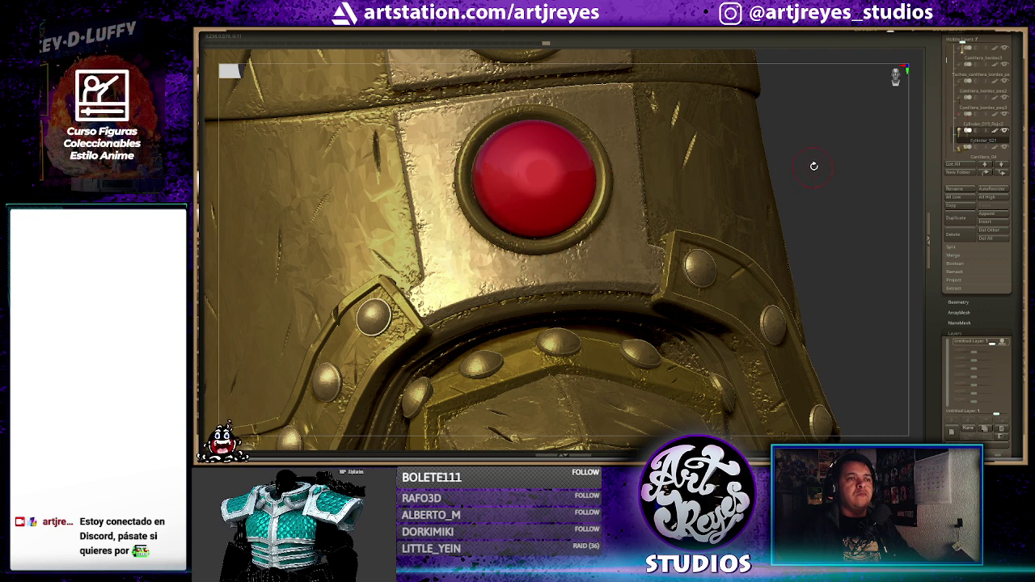
left_click_drag(602, 165, 604, 161)
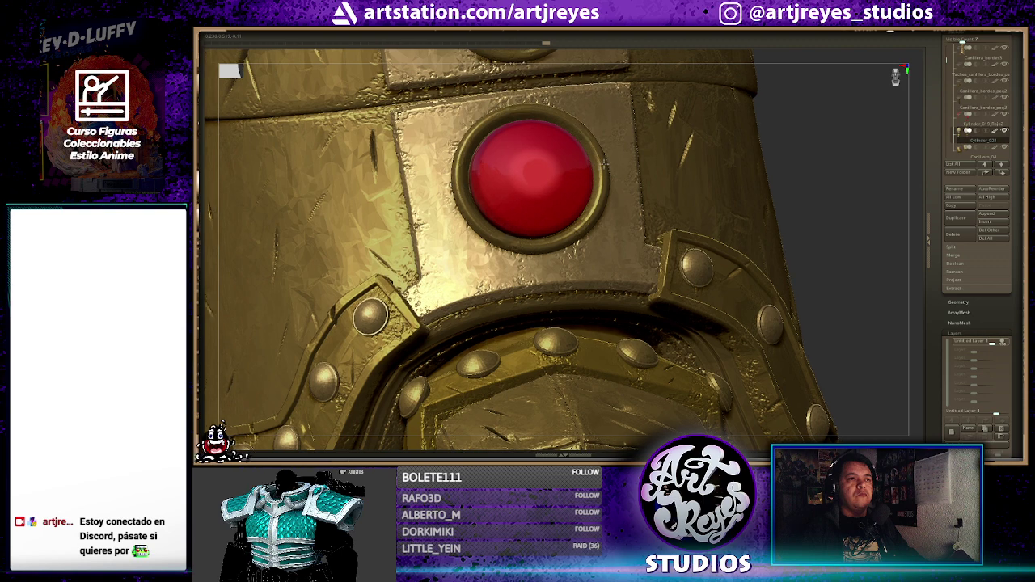
key("f")
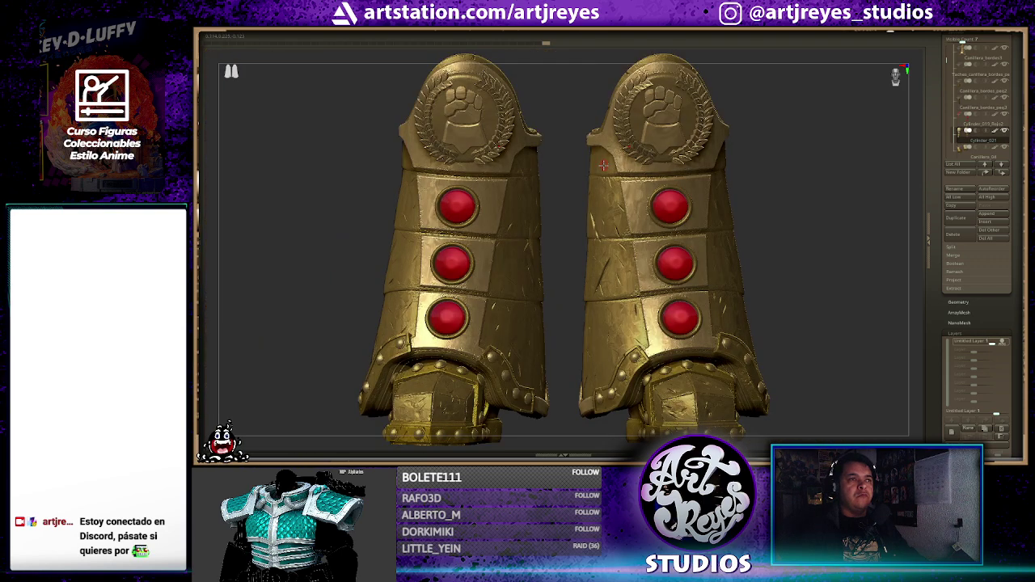
left_click(647, 154, "ctrl+shift")
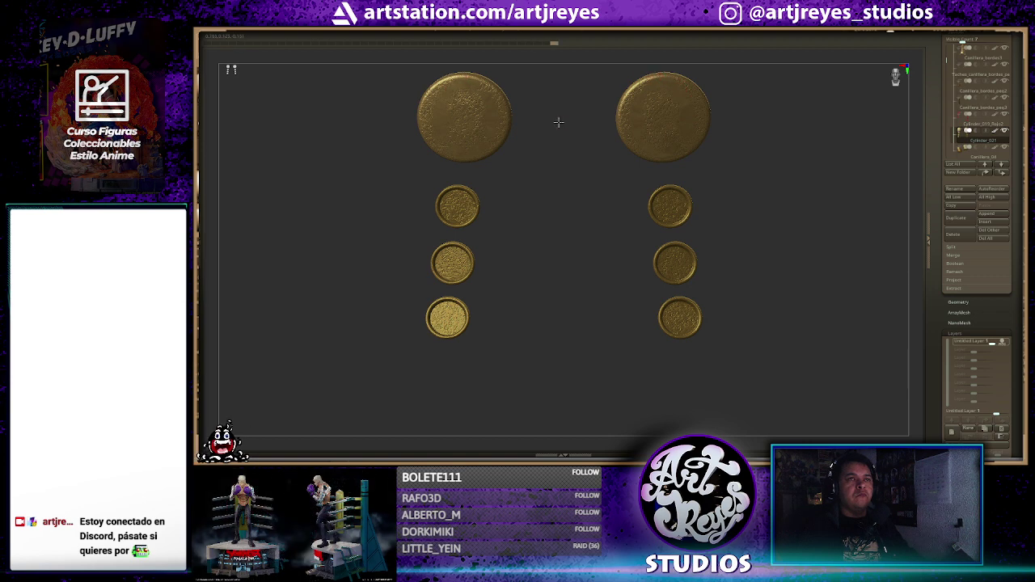
left_click(661, 77, "ctrl+shift")
Isolate the disc meshes and frame one disc face-on
key("f")
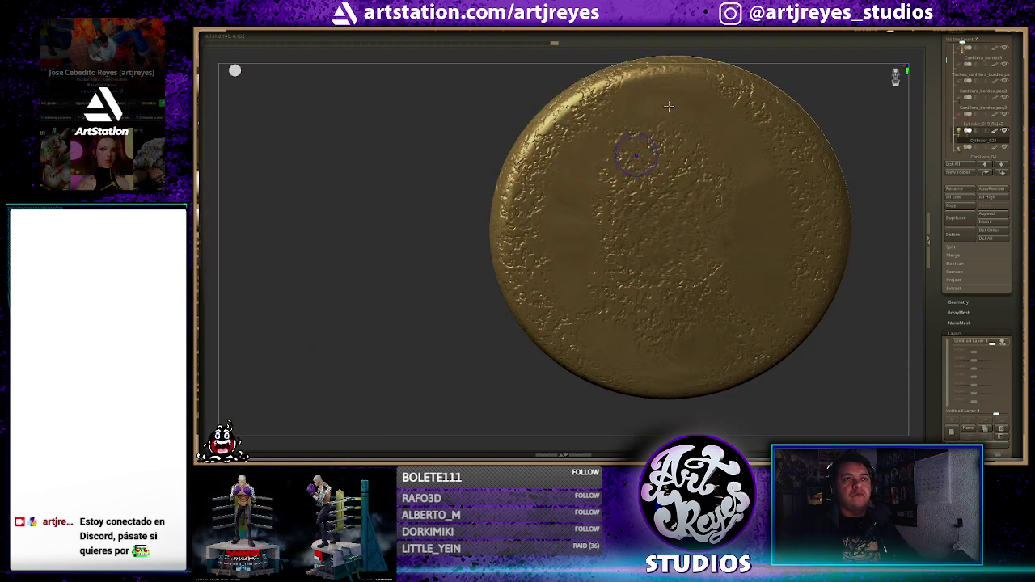
left_click(647, 121, "ctrl+shift")
left_click(641, 164, "ctrl+shift")
mouse_move(475, 128)
left_mouse_down()
mouse_move(471, 356)
mouse_move(635, 214)
left_mouse_up()
left_click(635, 214, "ctrl+shift")
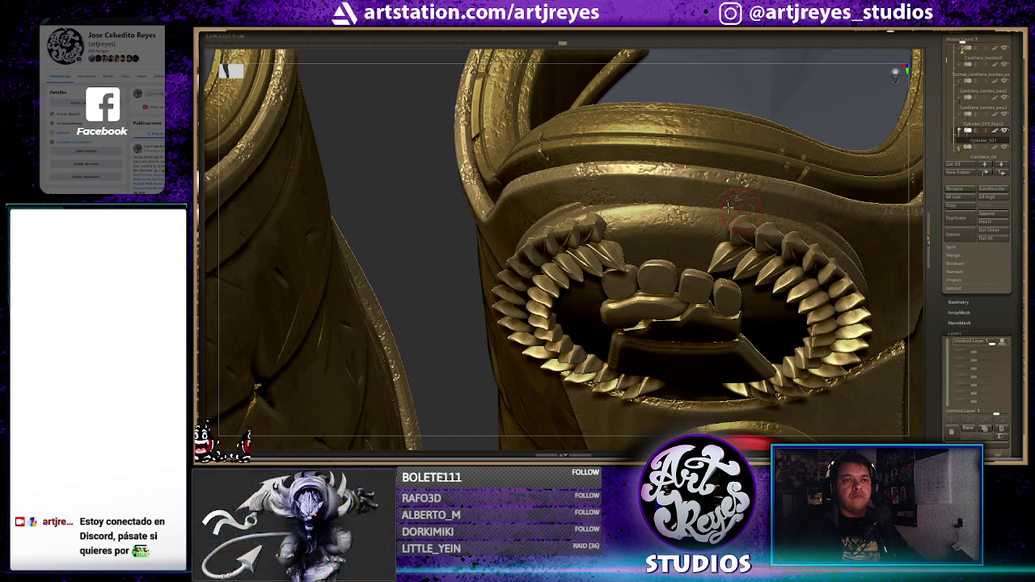
left_click(623, 212, "ctrl+shift")
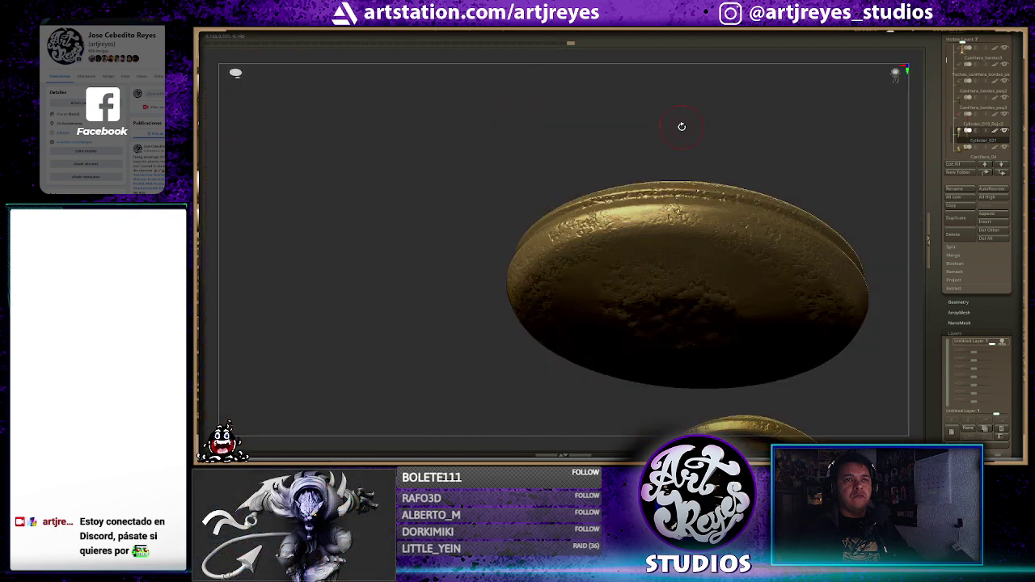
key("f")
mouse_move(663, 128)
left_mouse_down()
mouse_move(727, 109)
mouse_move(668, 152)
mouse_move(674, 171)
mouse_move(723, 159)
mouse_move(620, 139)
left_mouse_up()
Smooth away the noisy patch on the disc face with the Smooth brush
key("space")
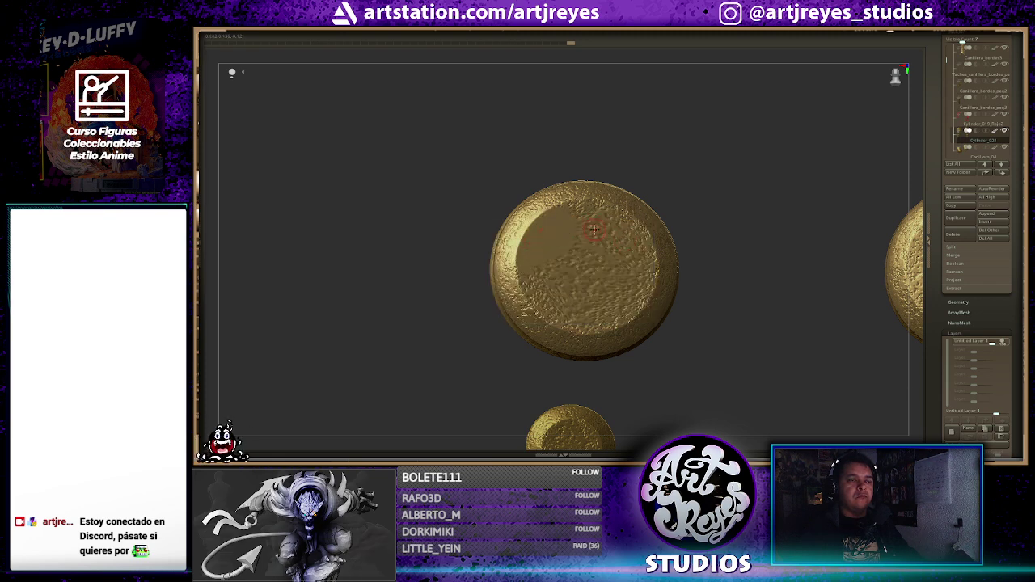
left_click_drag(536, 252, 524, 299, "shift")
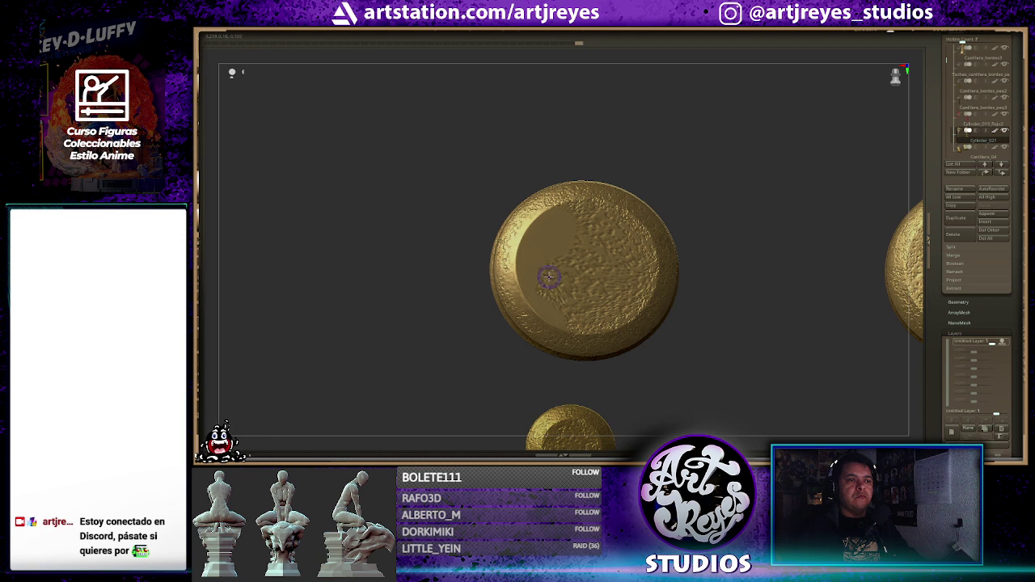
right_click_drag(550, 278, 522, 203, "shift")
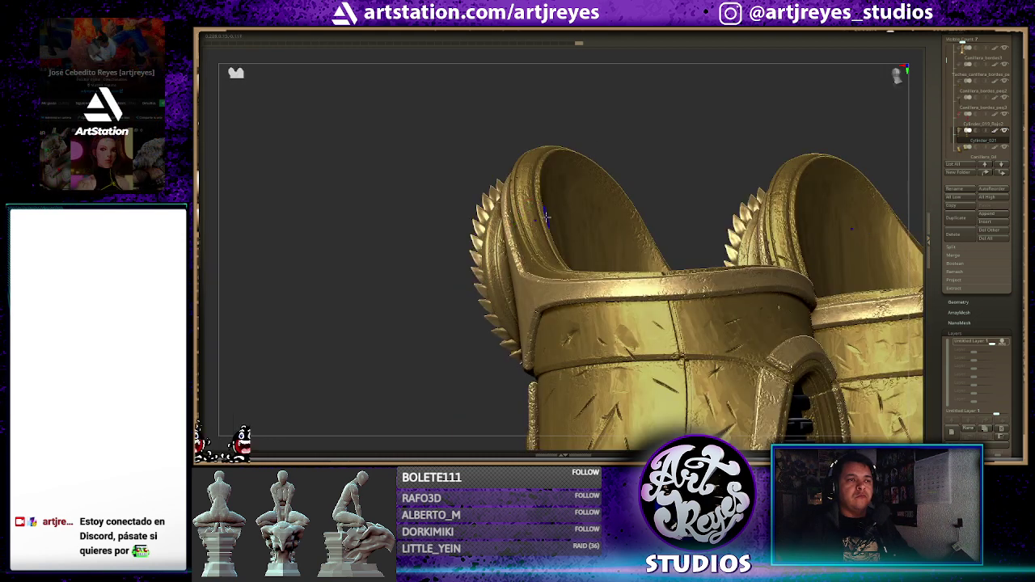
right_click_drag(639, 161, 633, 167, "shift")
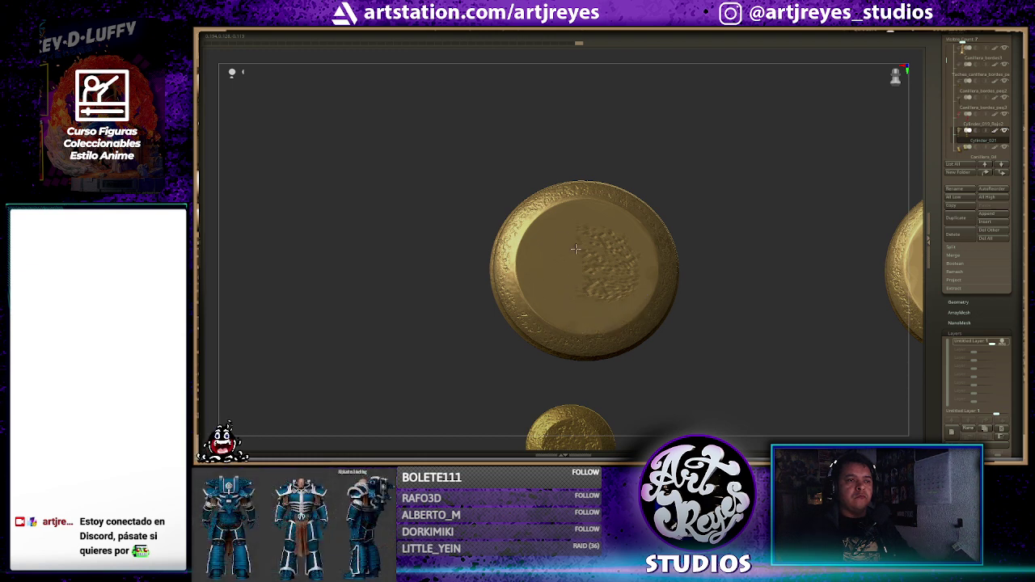
left_click_drag(575, 249, 613, 235, "shift")
key("space")
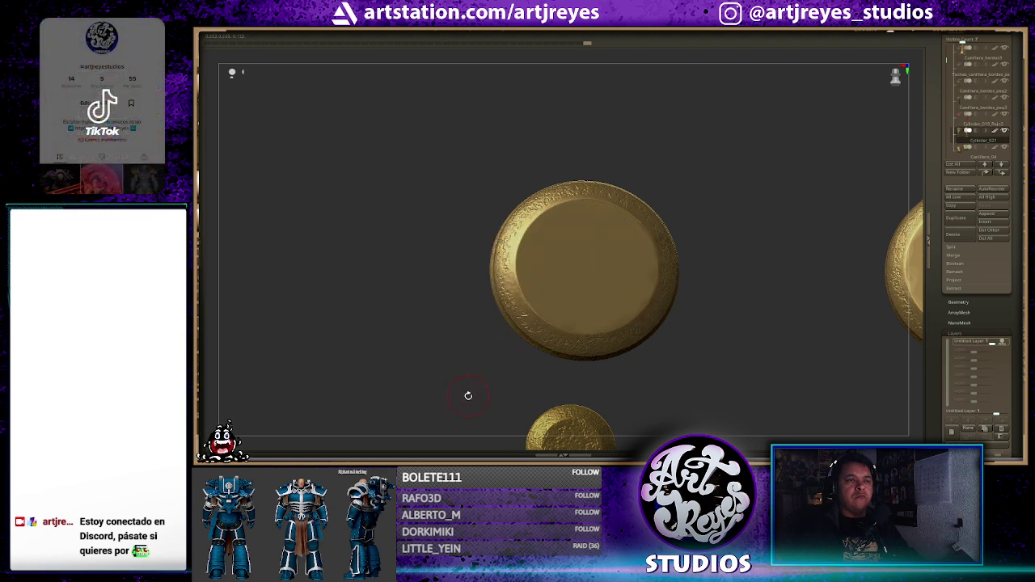
left_click_drag(469, 396, 453, 187, "alt")
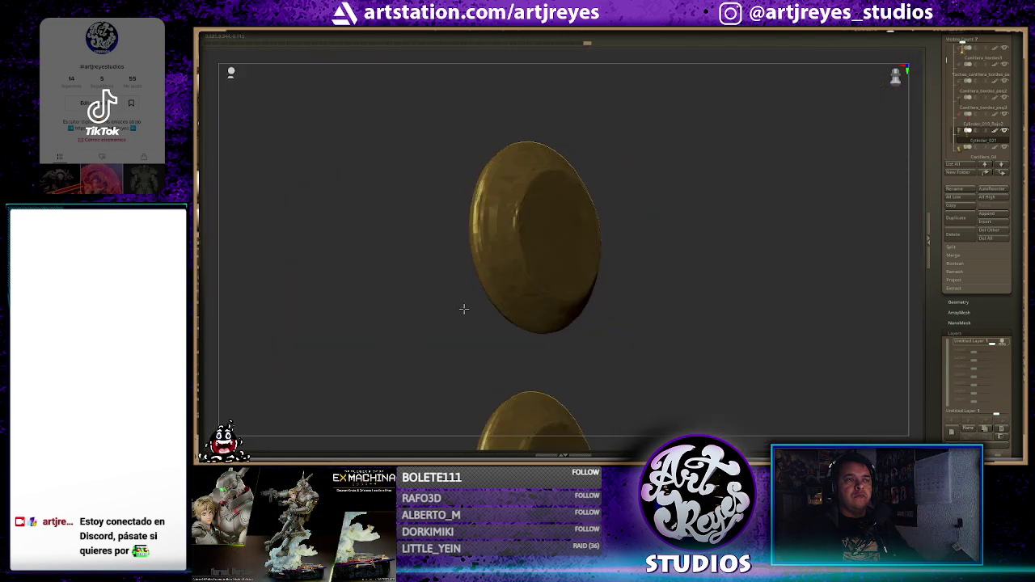
left_click_drag(419, 310, 519, 318)
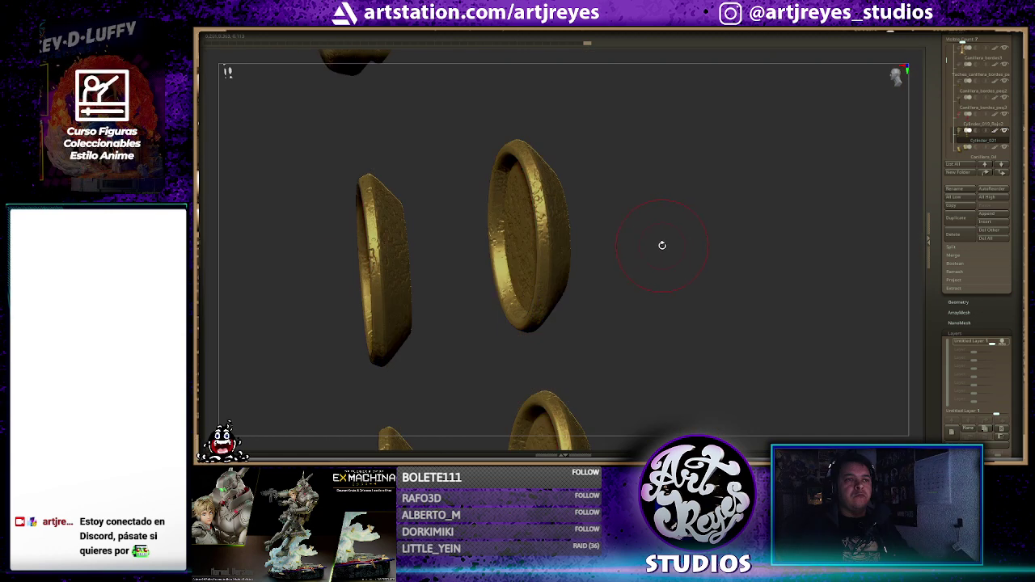
left_click_drag(661, 243, 614, 242)
Raise the discs two subdivision levels and smooth the upper and centre discs' inner faces
key("d")
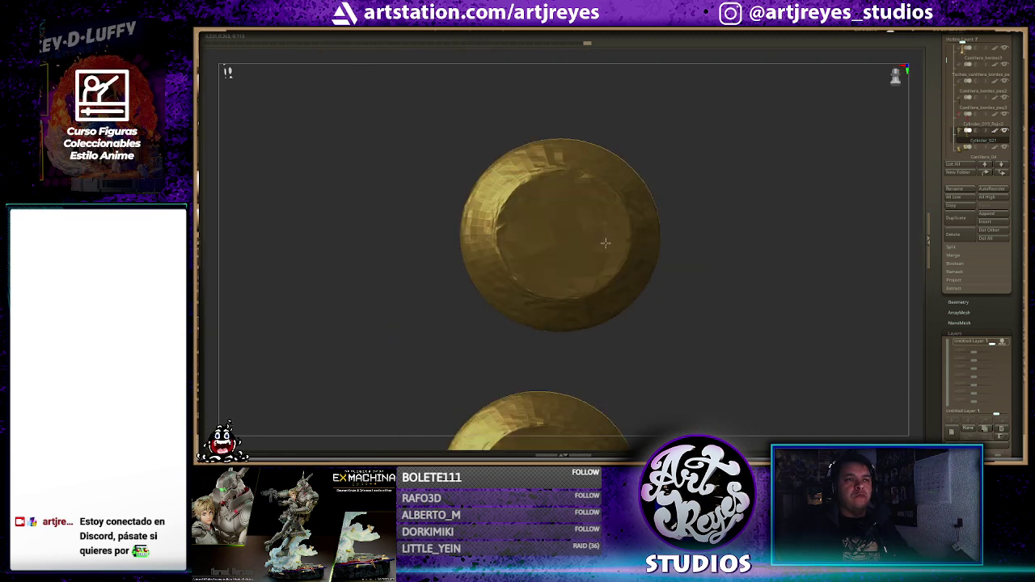
key("d")
mouse_move(533, 231)
left_mouse_down("shift")
mouse_move(594, 206)
mouse_move(611, 226)
mouse_move(560, 250)
left_mouse_up("shift")
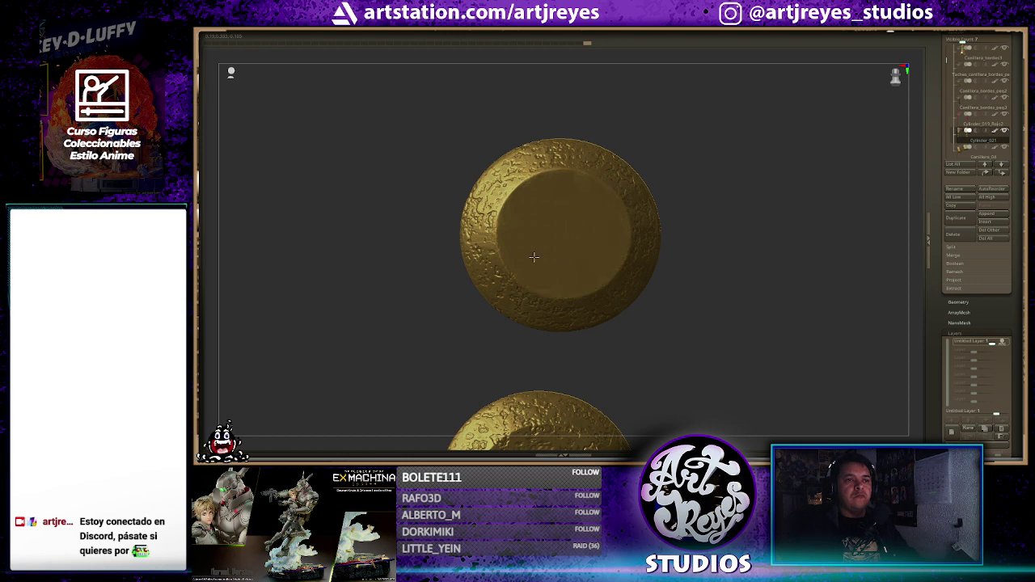
left_click_drag(668, 343, 607, 145)
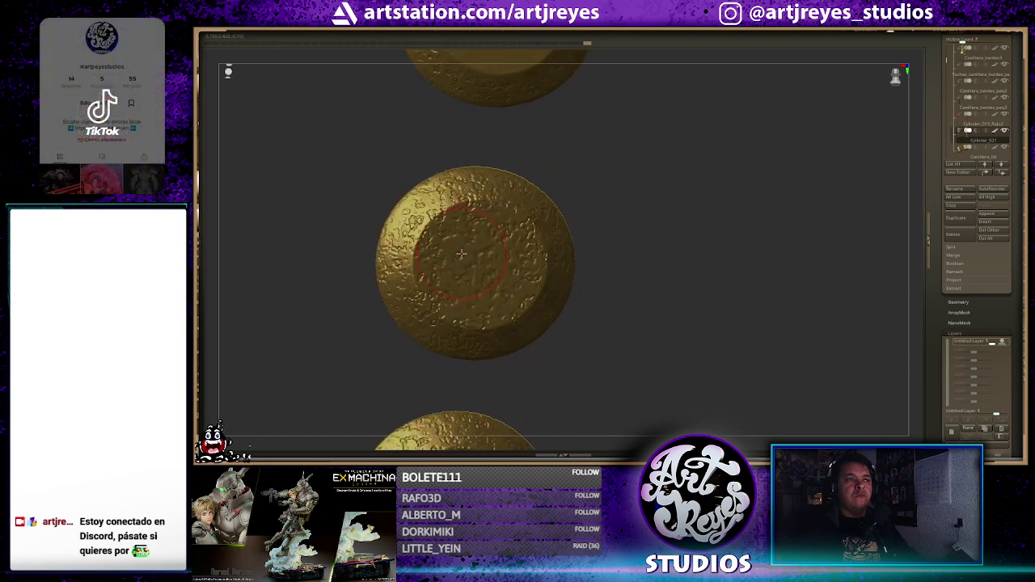
left_click_drag(468, 270, 471, 244, "shift")
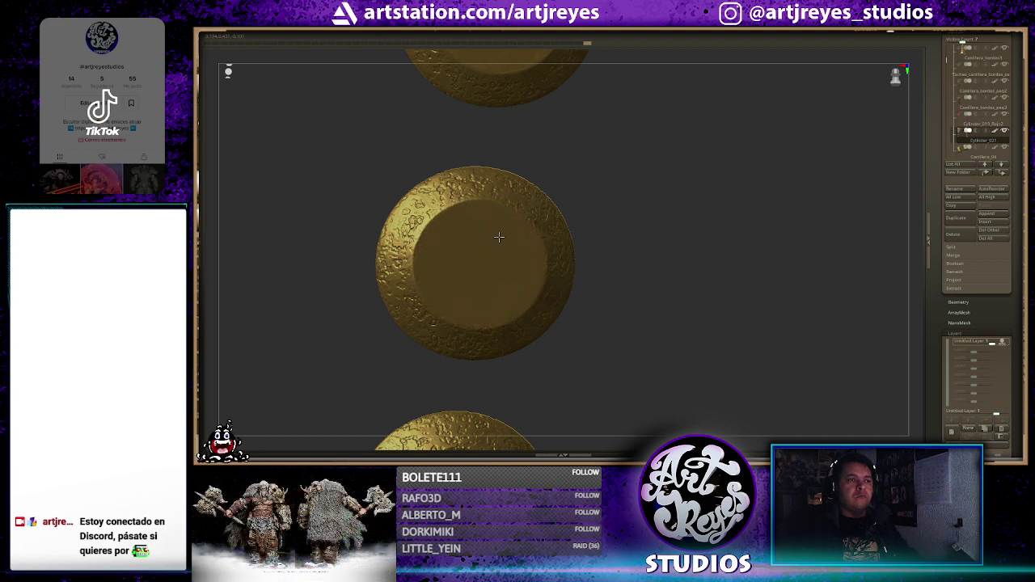
left_click_drag(575, 344, 601, 160)
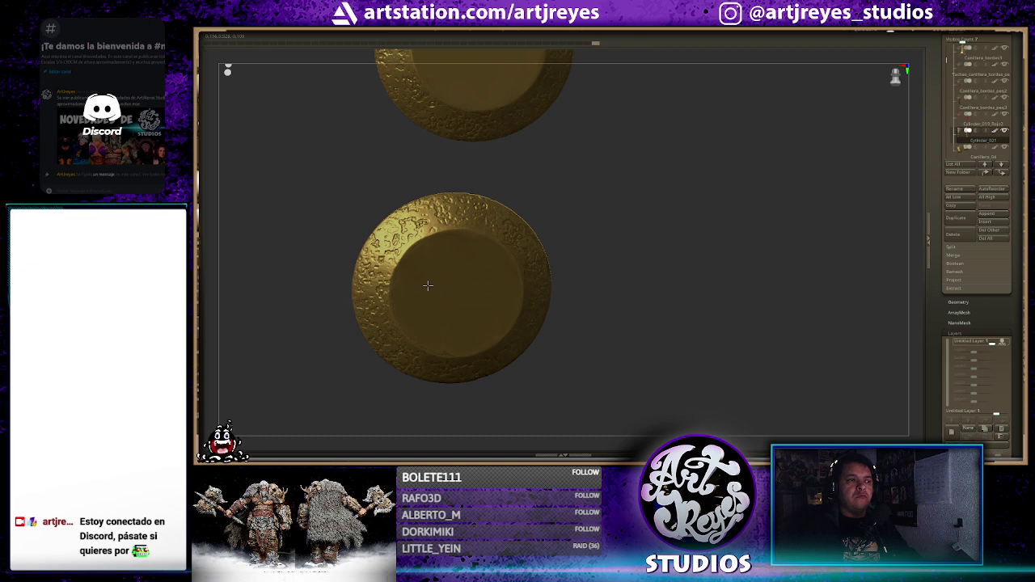
key("f")
mouse_move(550, 143)
left_mouse_down()
mouse_move(596, 256)
mouse_move(545, 222)
mouse_move(537, 232)
left_mouse_up()
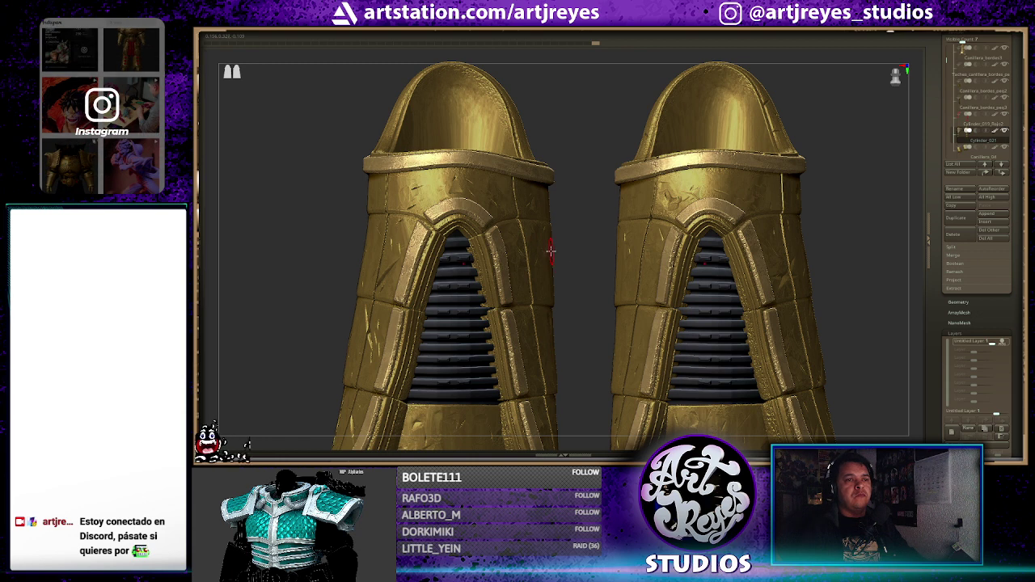
Keep the boot body hidden, showing only the discs, and zoom in on the top disc
mouse_move(549, 252)
left_mouse_down("shift")
mouse_move(550, 243)
mouse_move(616, 238)
mouse_move(561, 238)
left_mouse_up("shift")
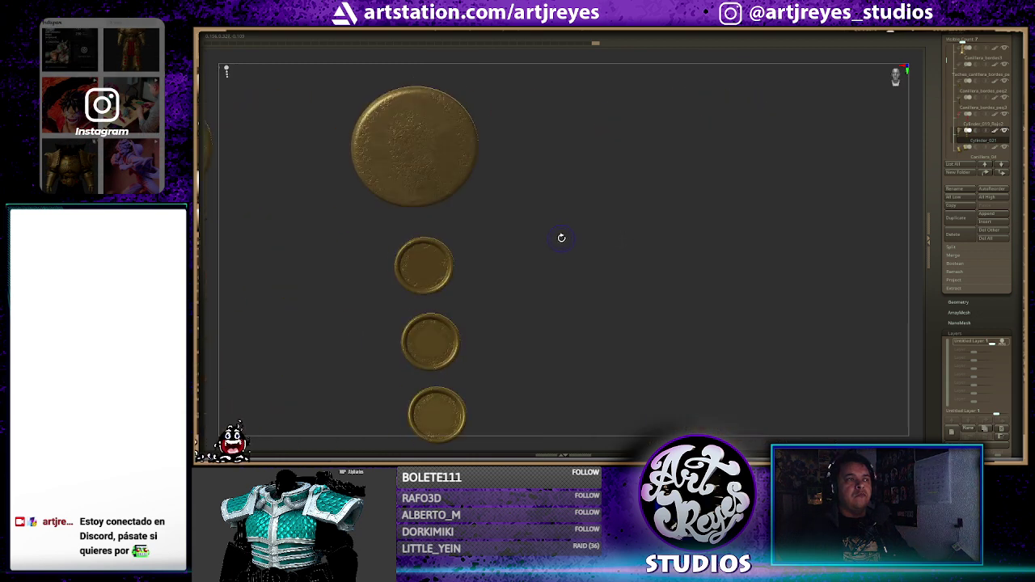
left_click(558, 238, "ctrl+shift")
key("ctrl+z")
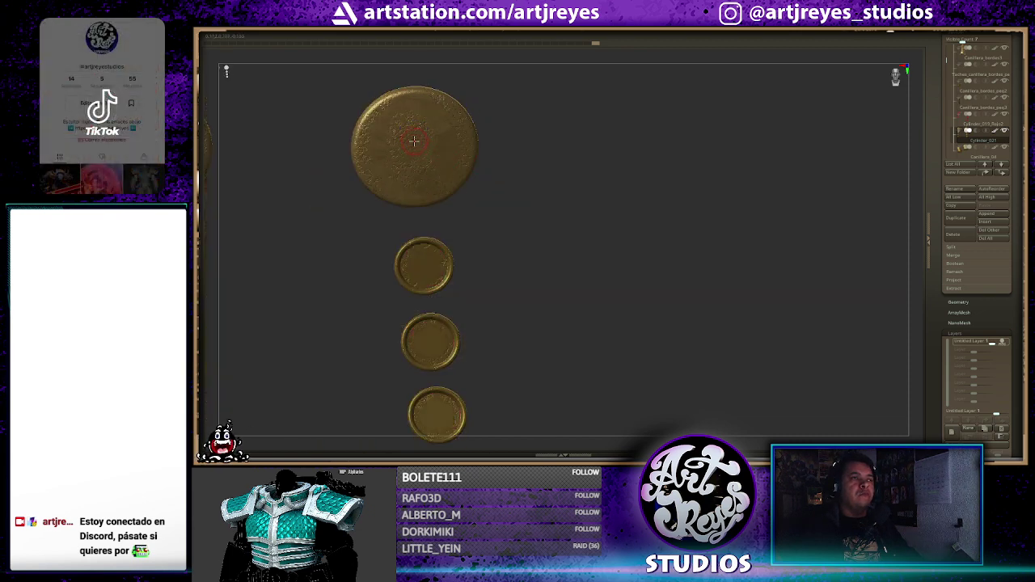
scroll(469, 159, "up", 5)
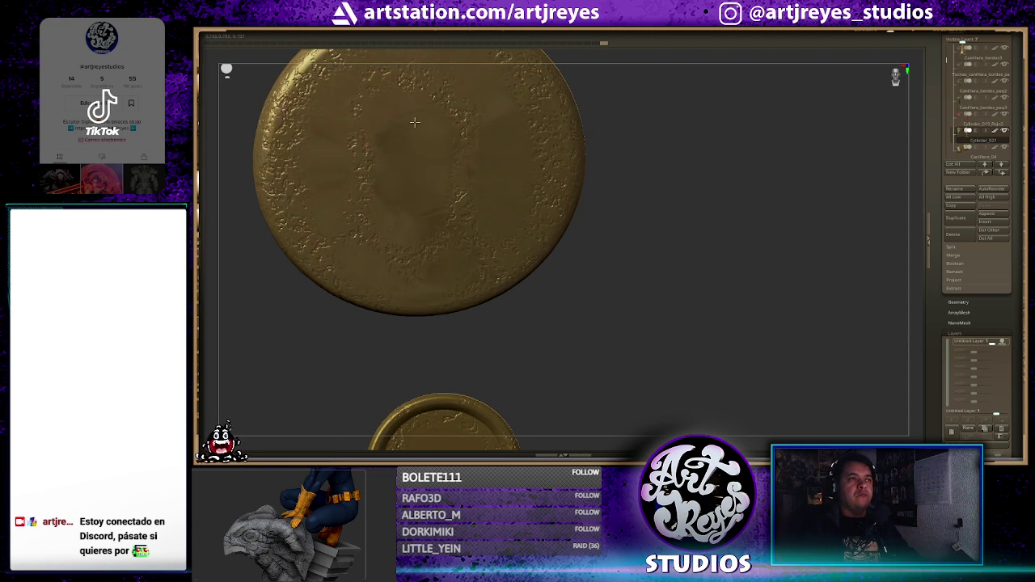
Unhide all boot parts, rotate to show both boots, and restore the full interface palettes
left_click(435, 186, "ctrl+shift")
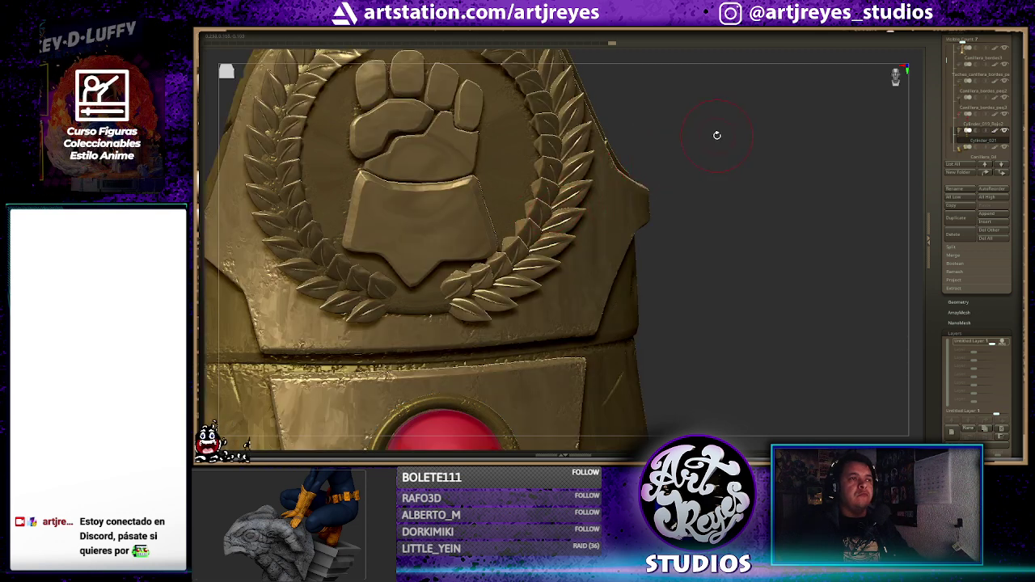
scroll(639, 162, "down", 2)
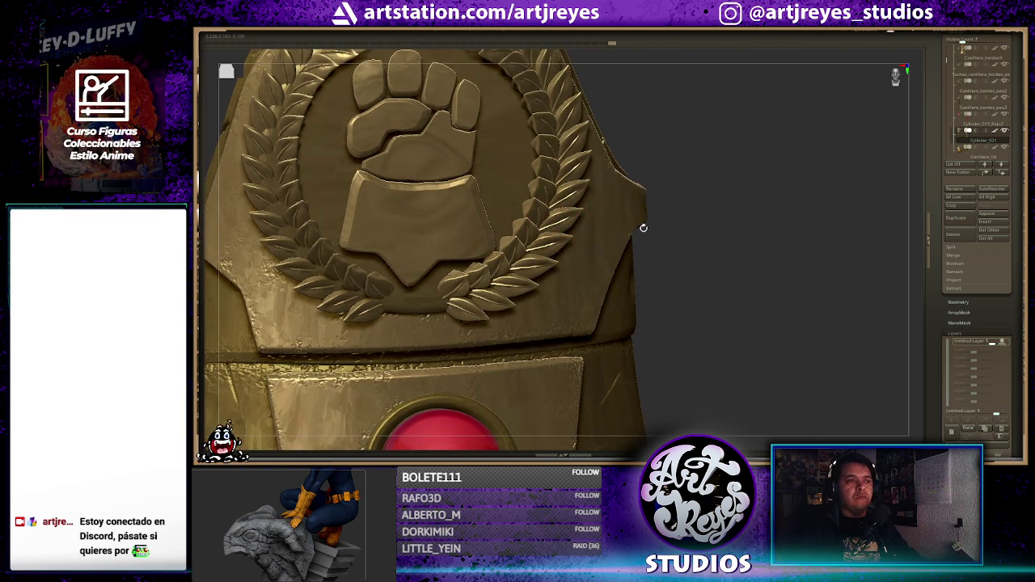
scroll(631, 235, "down", 2)
left_click_drag(631, 220, 585, 187)
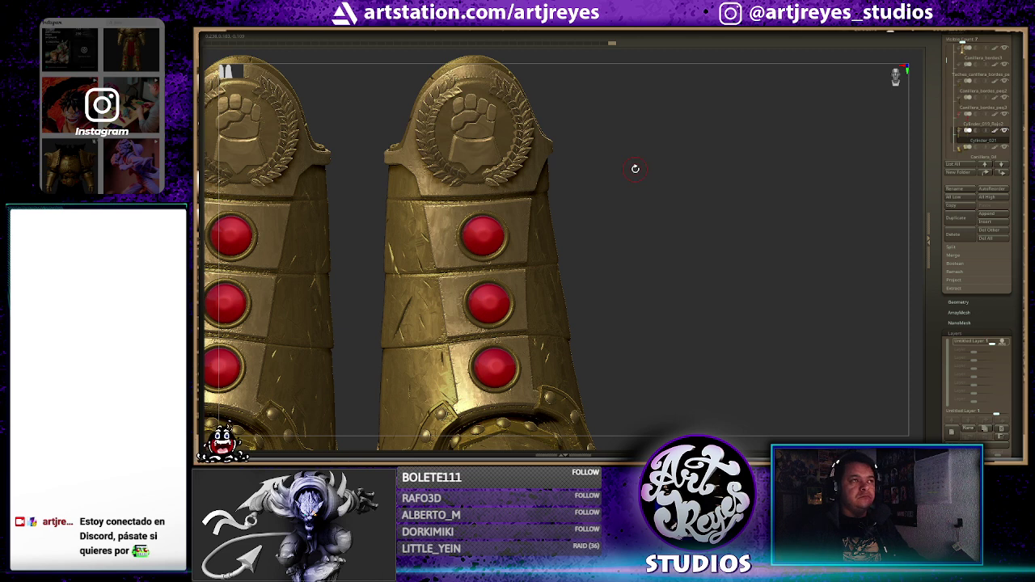
key("Tab")
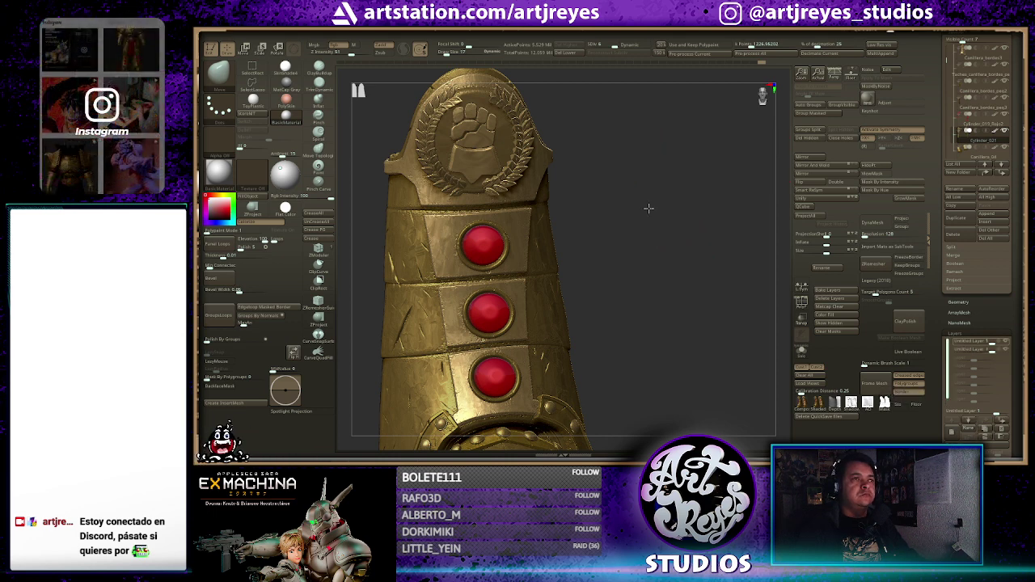
scroll(648, 208, "up", 3)
scroll(656, 226, "down", 2)
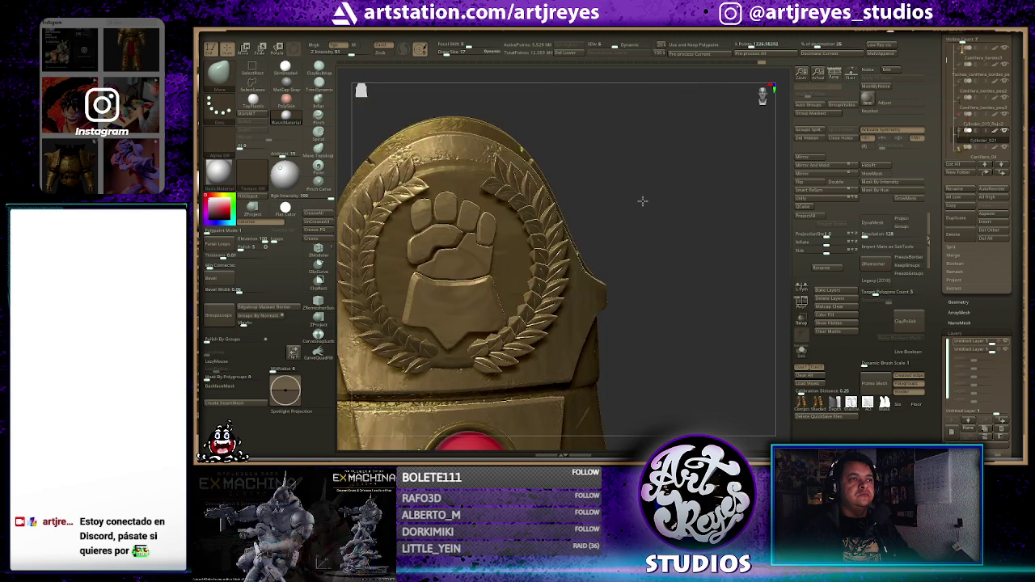
scroll(653, 160, "up", 1)
left_click_drag(654, 160, 654, 160)
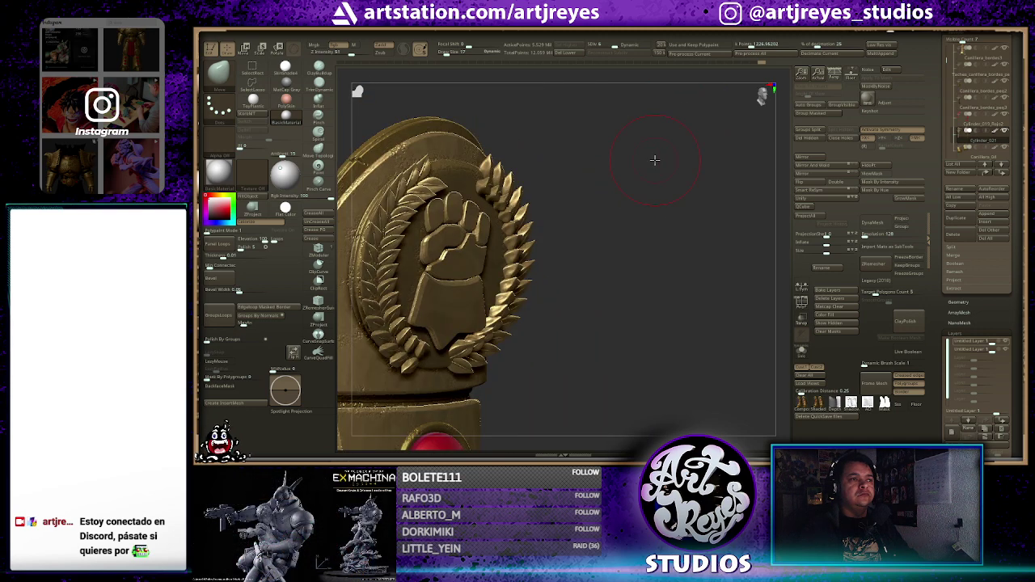
mouse_move(615, 210)
left_mouse_down()
mouse_move(577, 202)
mouse_move(596, 194)
left_mouse_up()
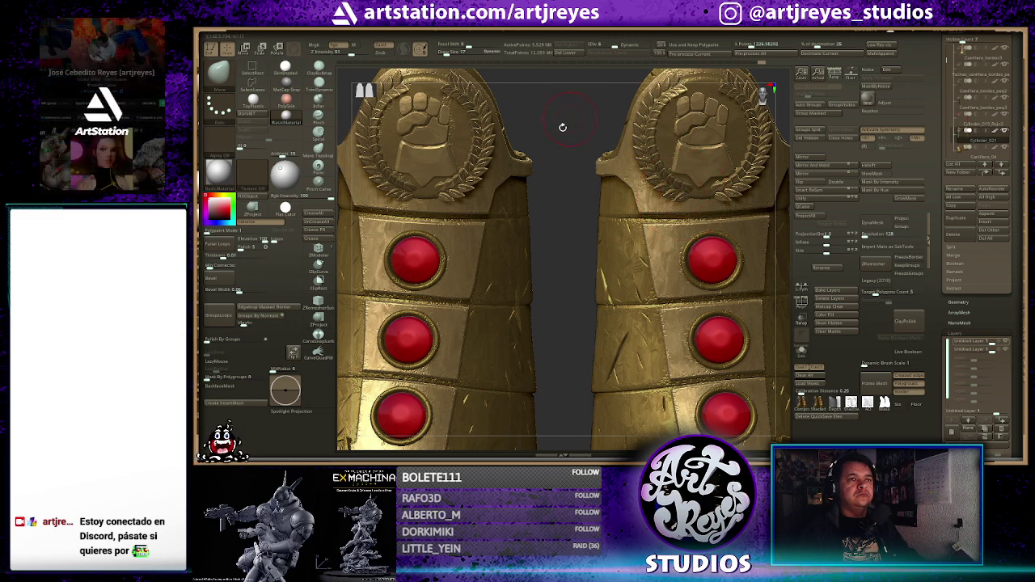
key("f")
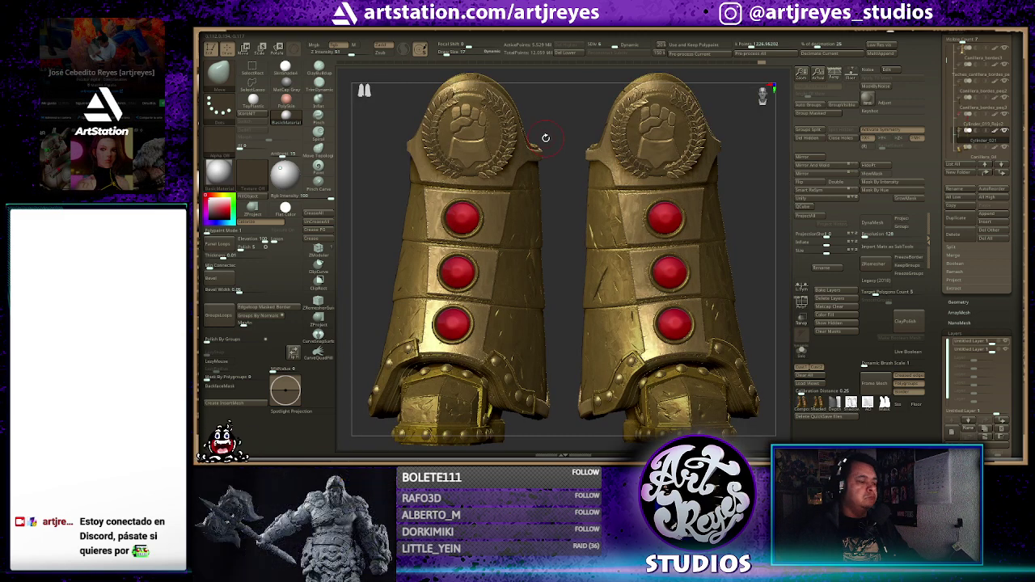
left_click_drag(546, 138, 546, 138)
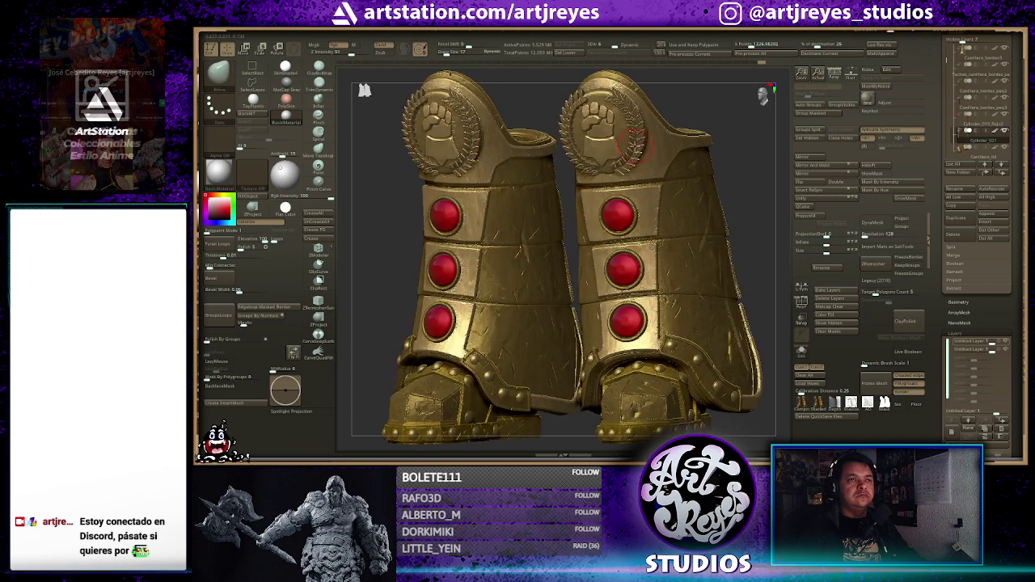
scroll(635, 144, "up", 3)
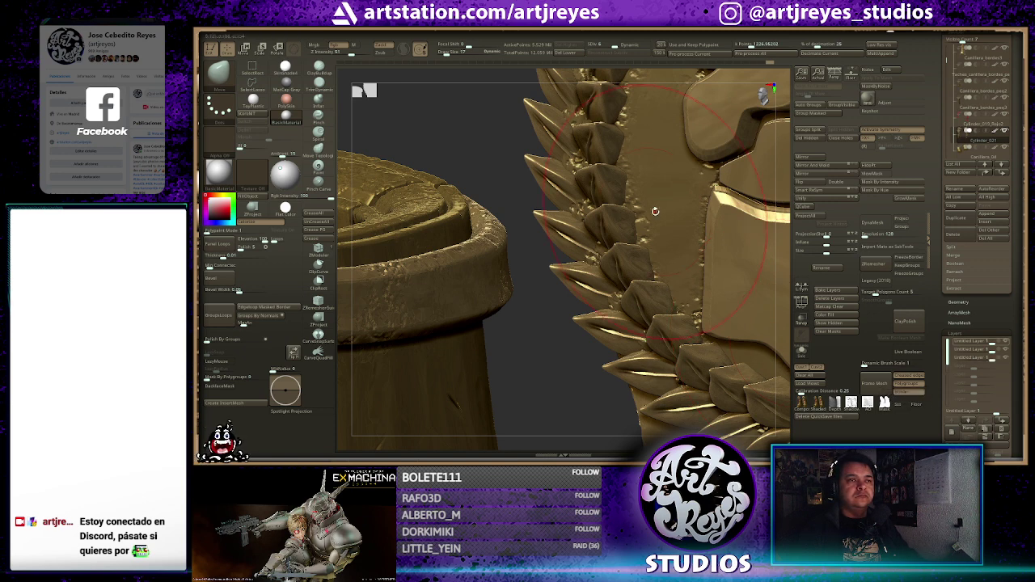
key("f")
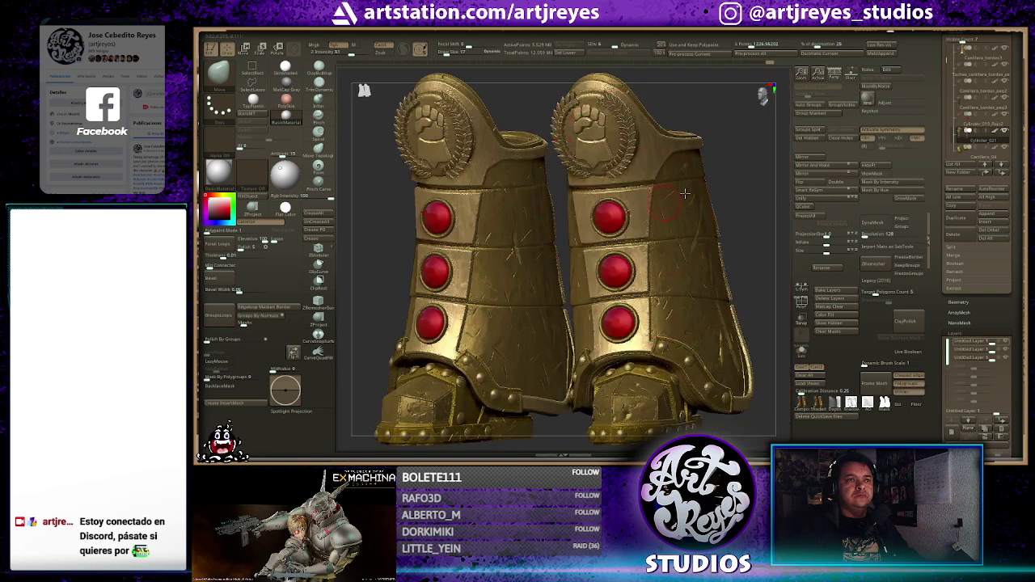
key("ctrl+z")
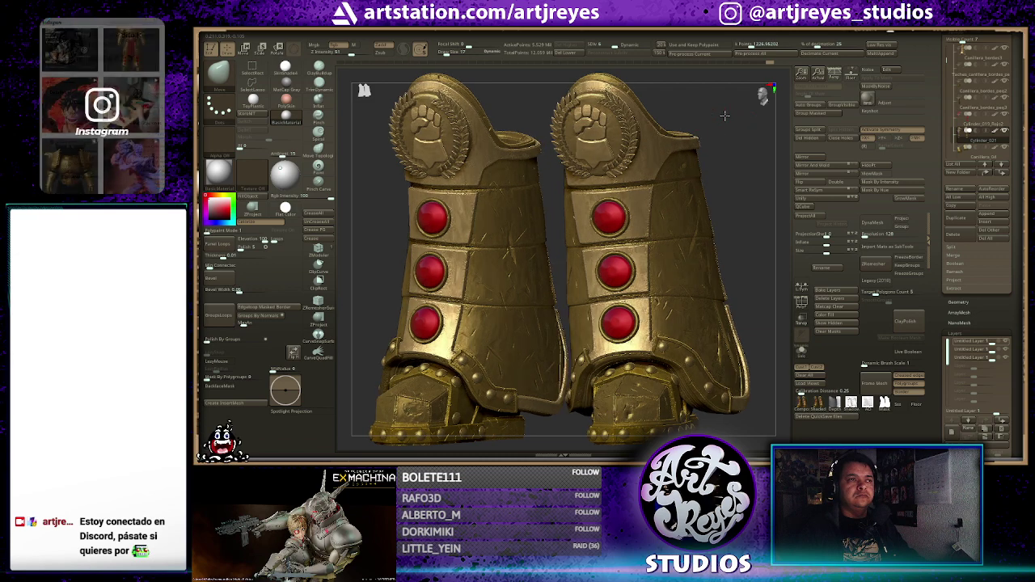
left_click_drag(724, 115, 729, 274)
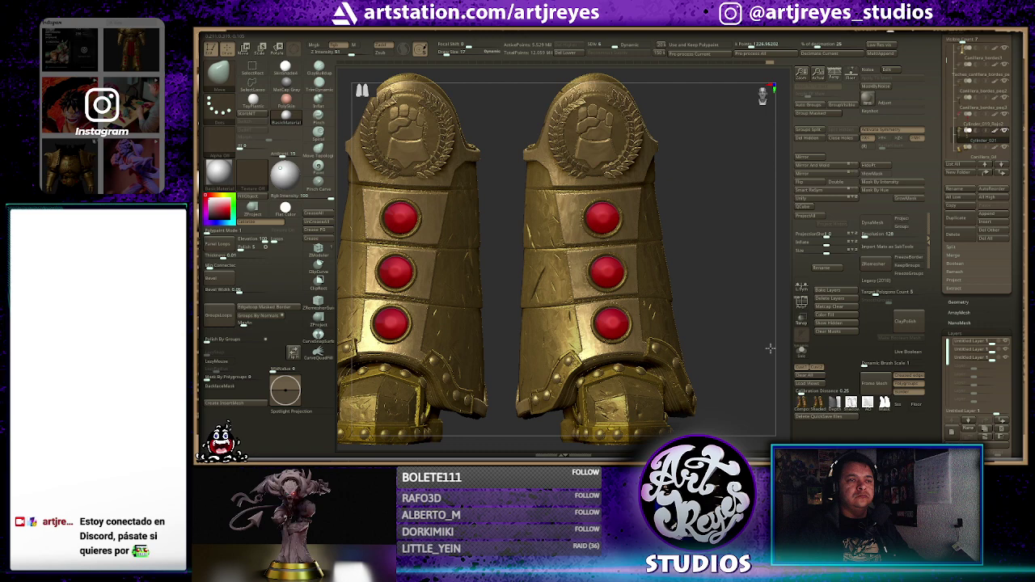
scroll(769, 348, "up", 3)
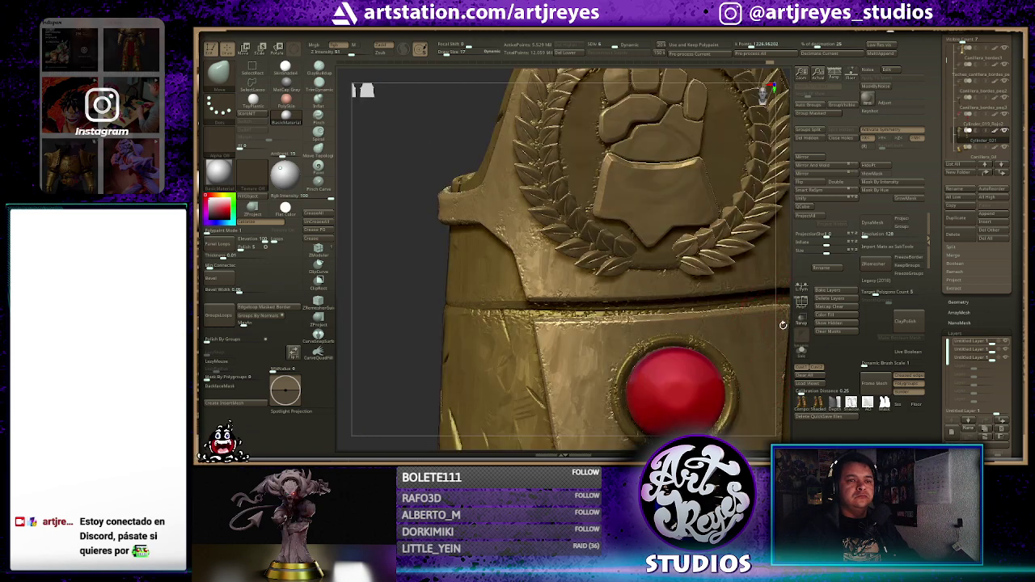
left_click_drag(723, 194, 716, 176)
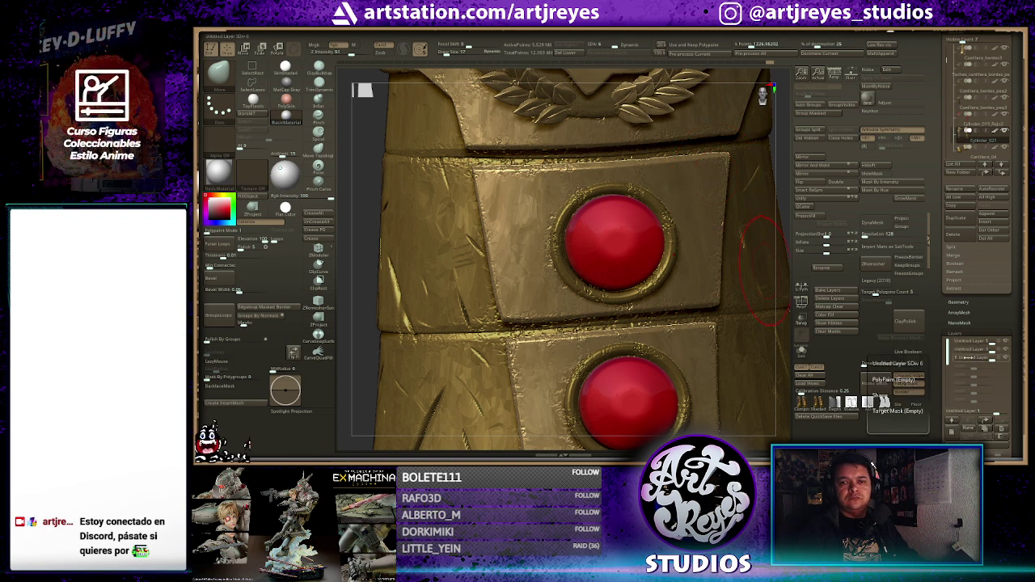
mouse_move(975, 357)
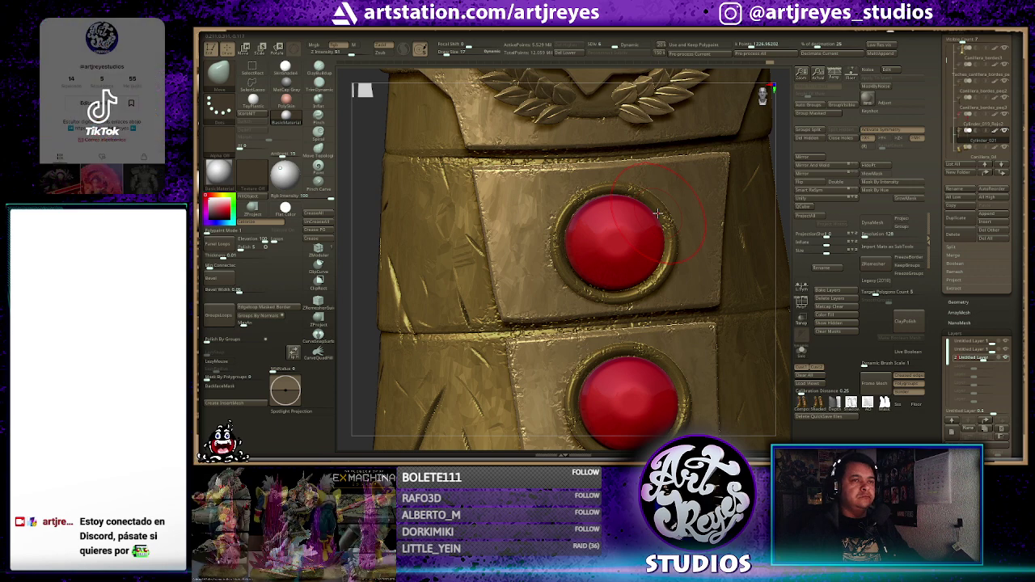
key("f")
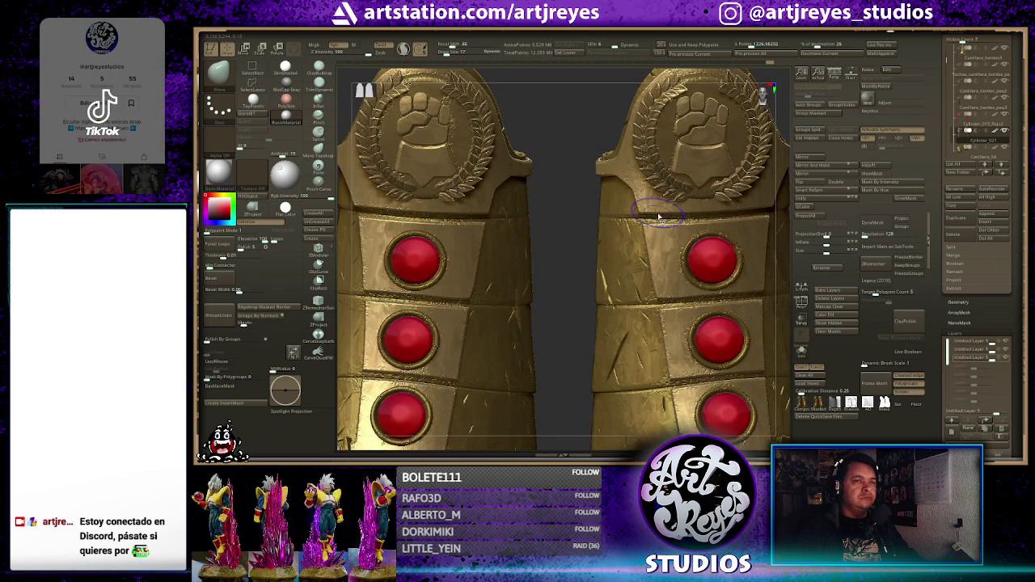
key("f")
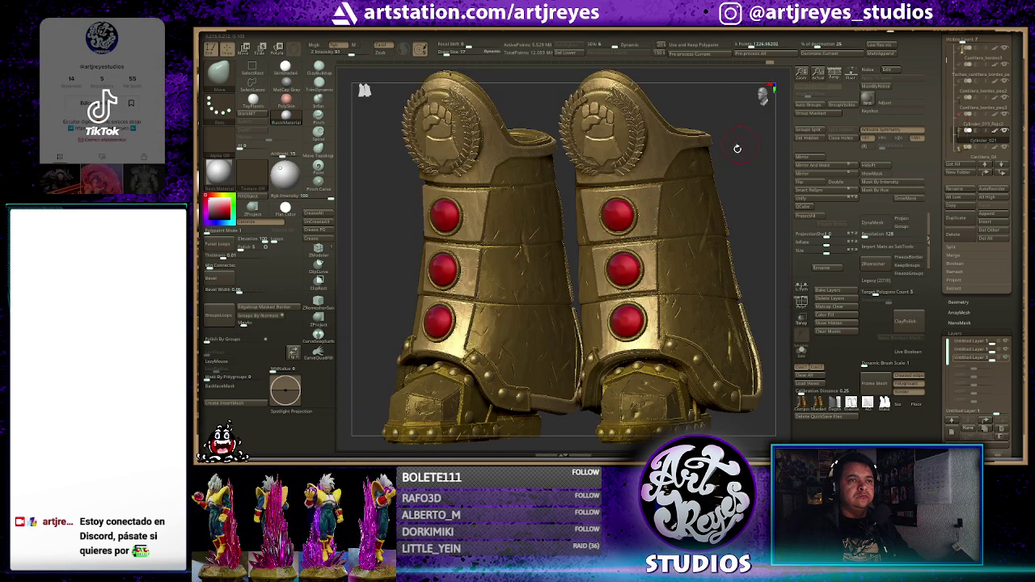
key("Tab")
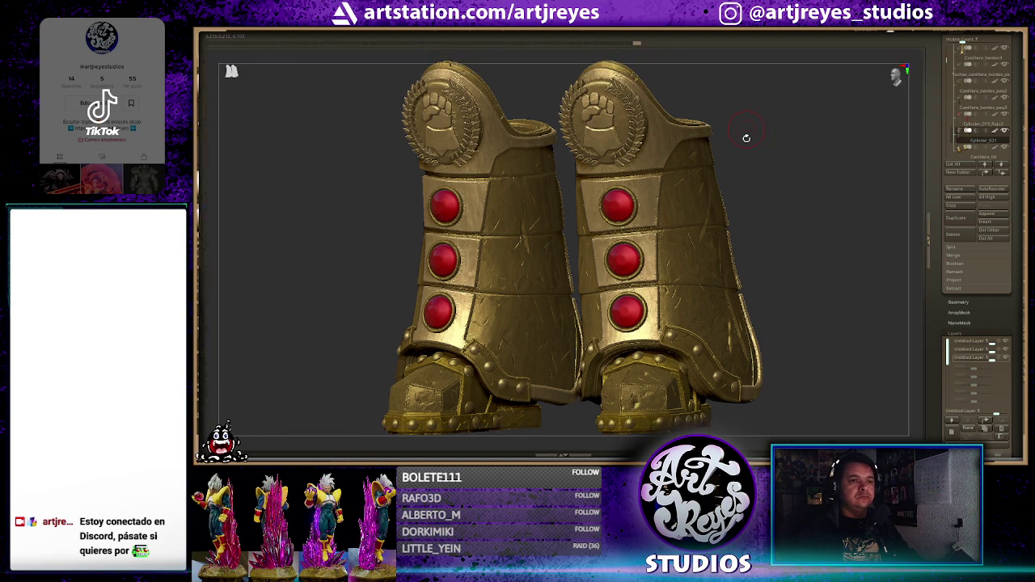
key("Tab")
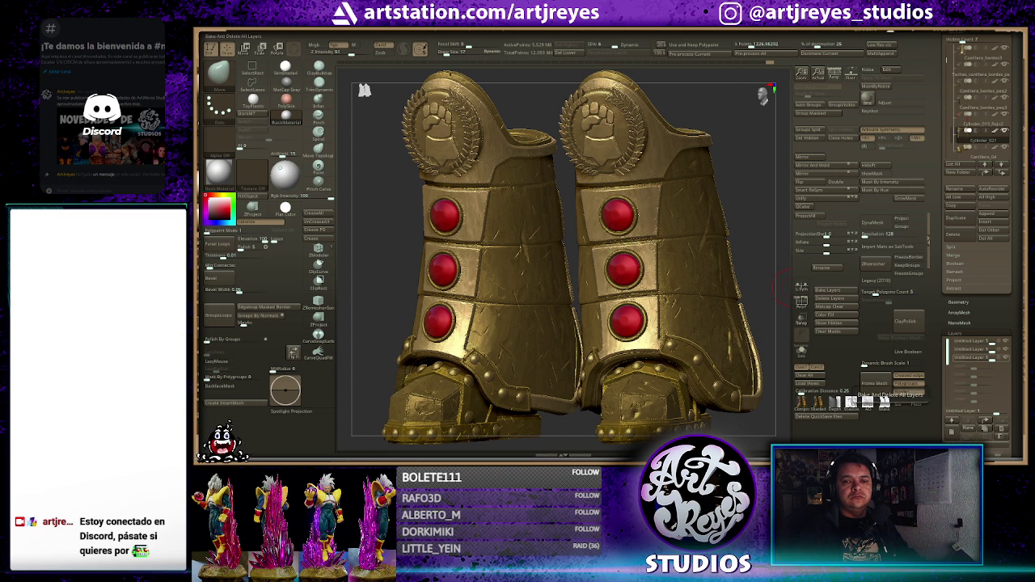
Bake all sculpt layers into the boot mesh and switch to the saved renders folder
left_click(884, 402)
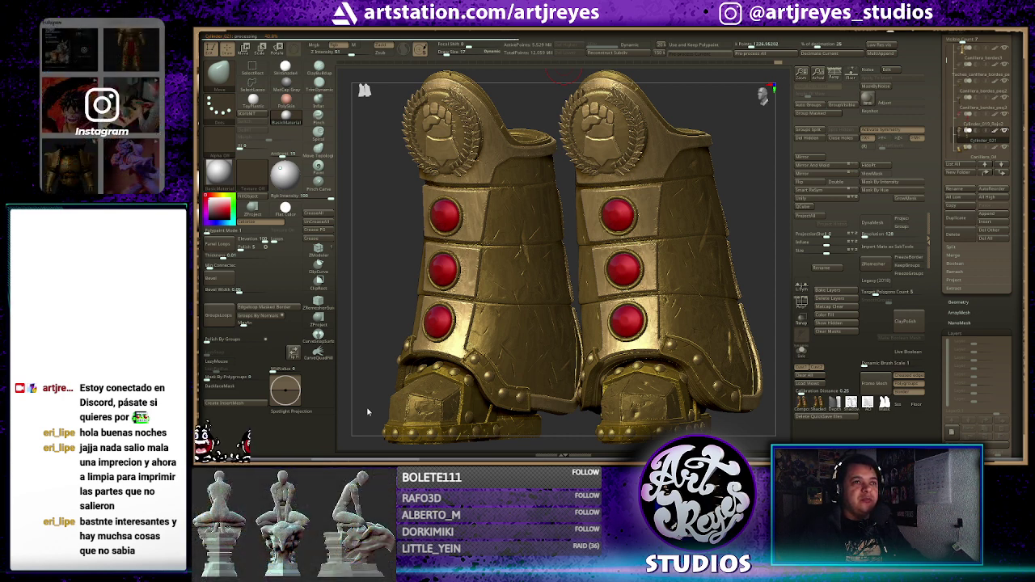
key("alt+Tab")
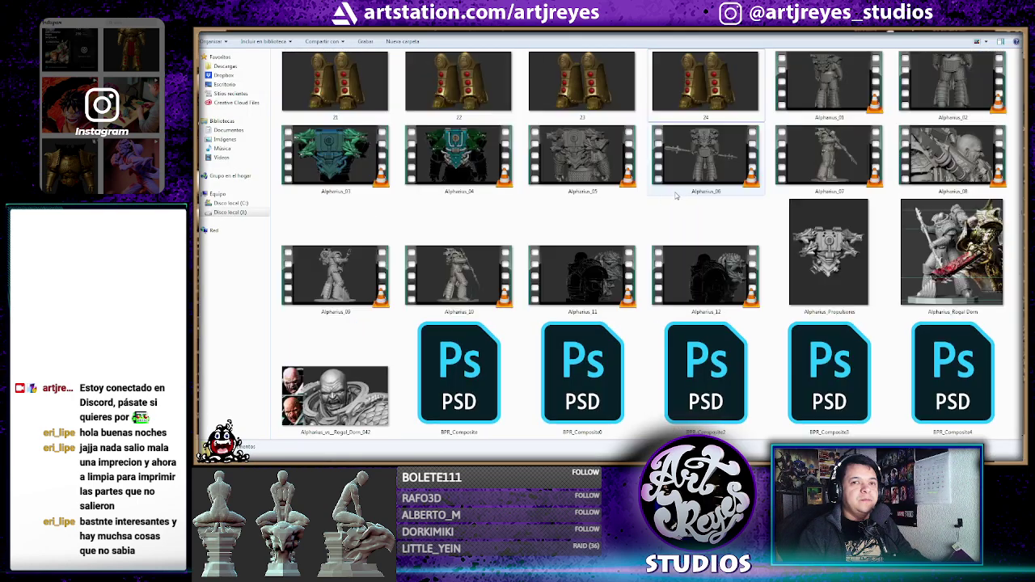
In the 4.Renders folder, view the Rogal_Dorn_vs_Alphaius_013 render full-size, then close it
scroll(683, 189, "up", 3)
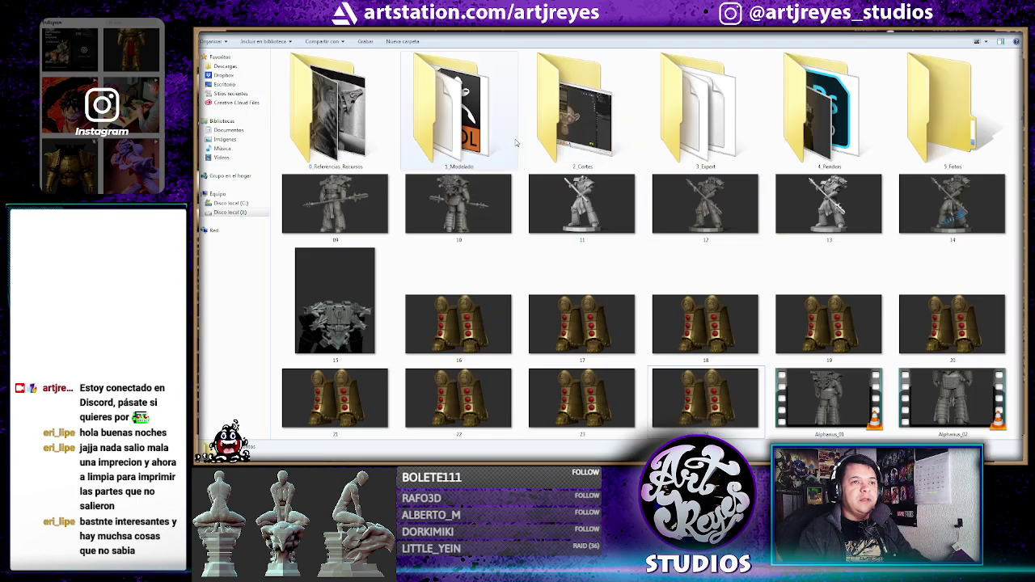
double_click(790, 127)
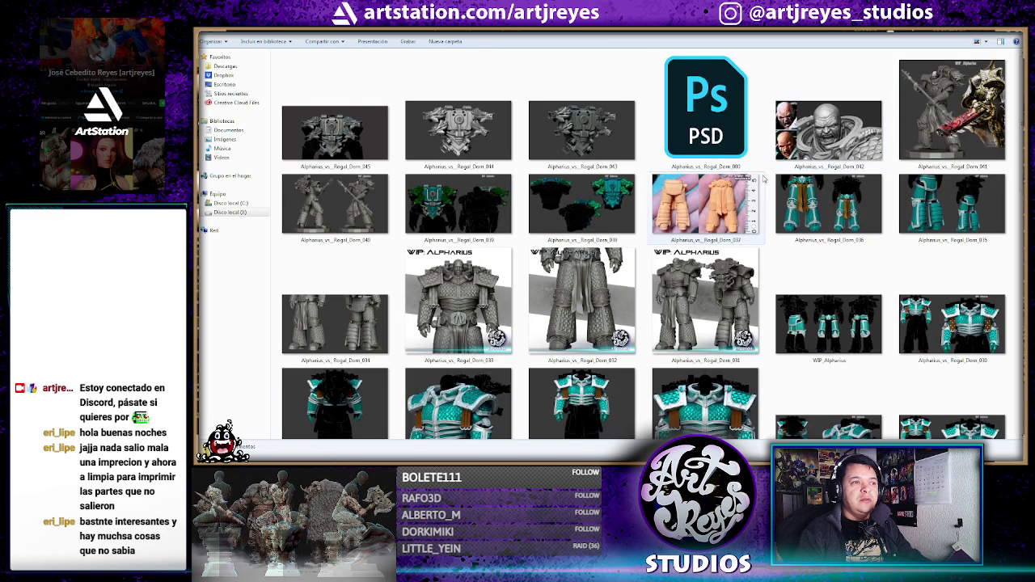
scroll(763, 180, "down", 5)
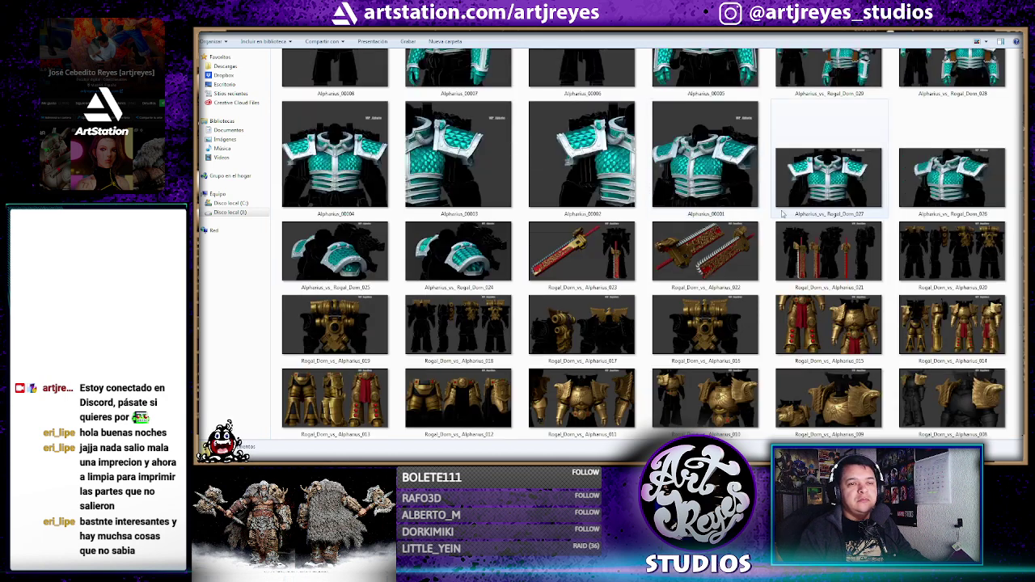
scroll(783, 214, "down", 3)
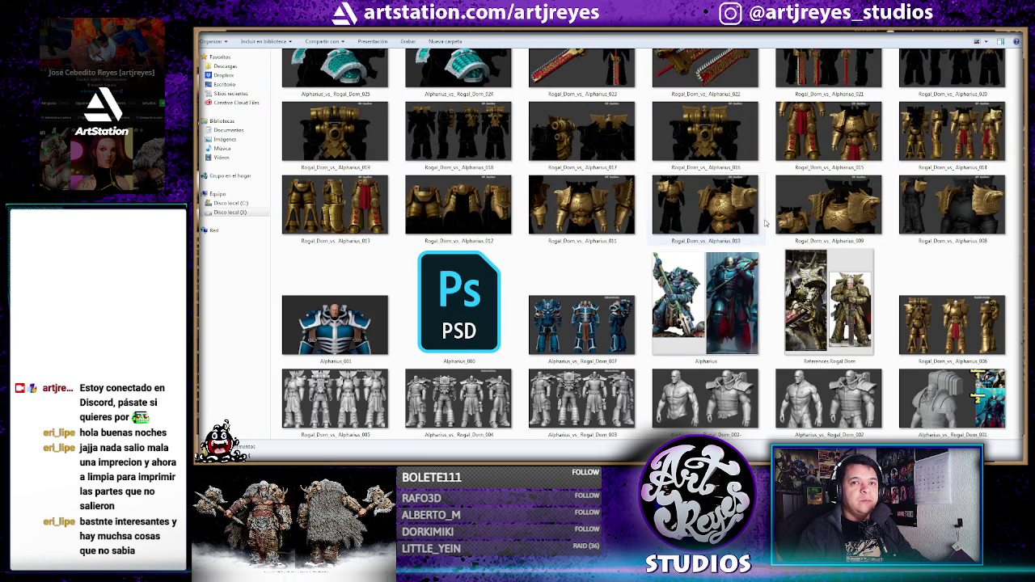
left_click(346, 218)
double_click(346, 218)
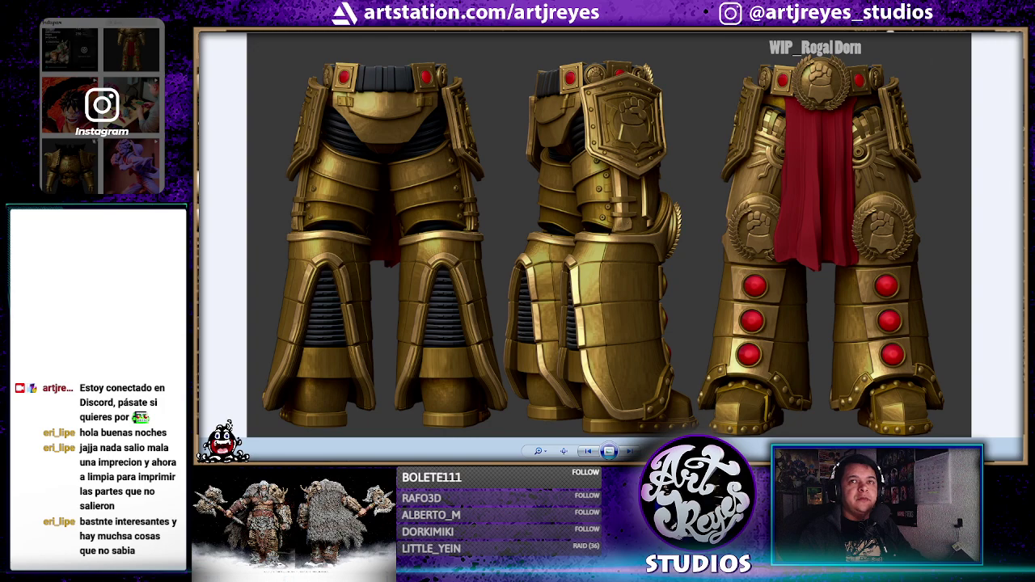
left_click(1017, 34)
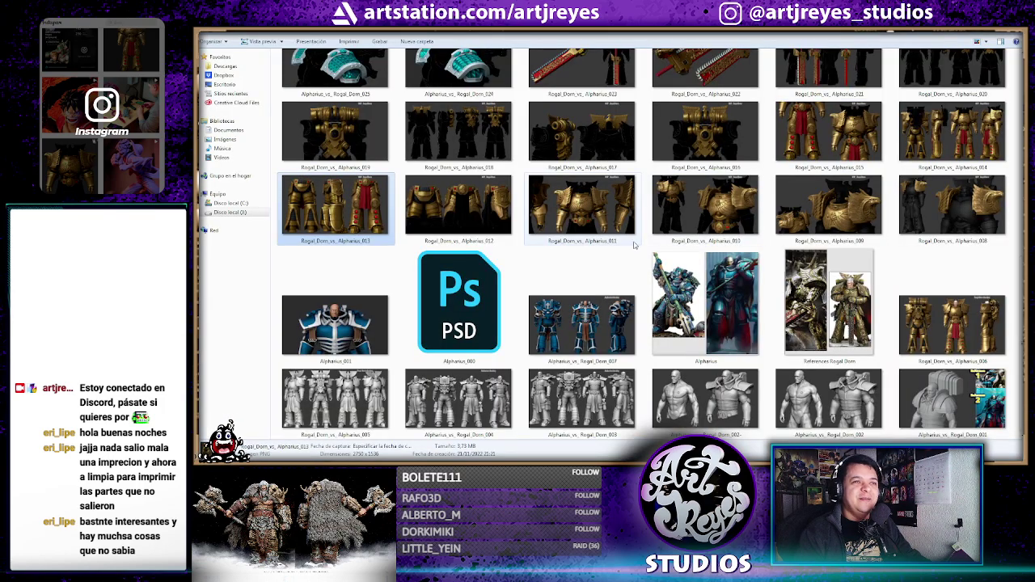
Return to the parent project folder and switch over to the Discord window
scroll(647, 235, "up", 3)
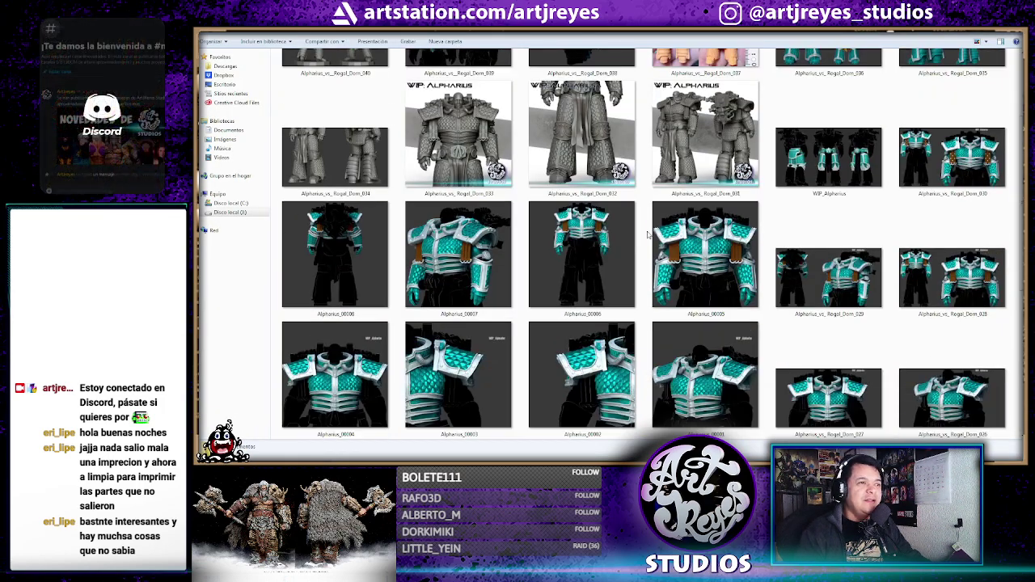
scroll(647, 234, "down", 1)
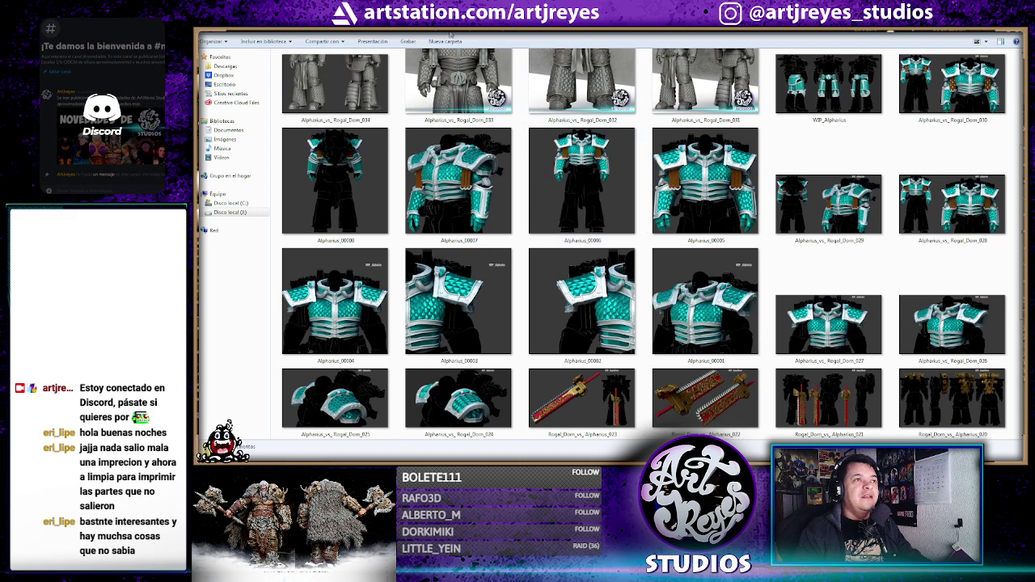
key("BackSpace")
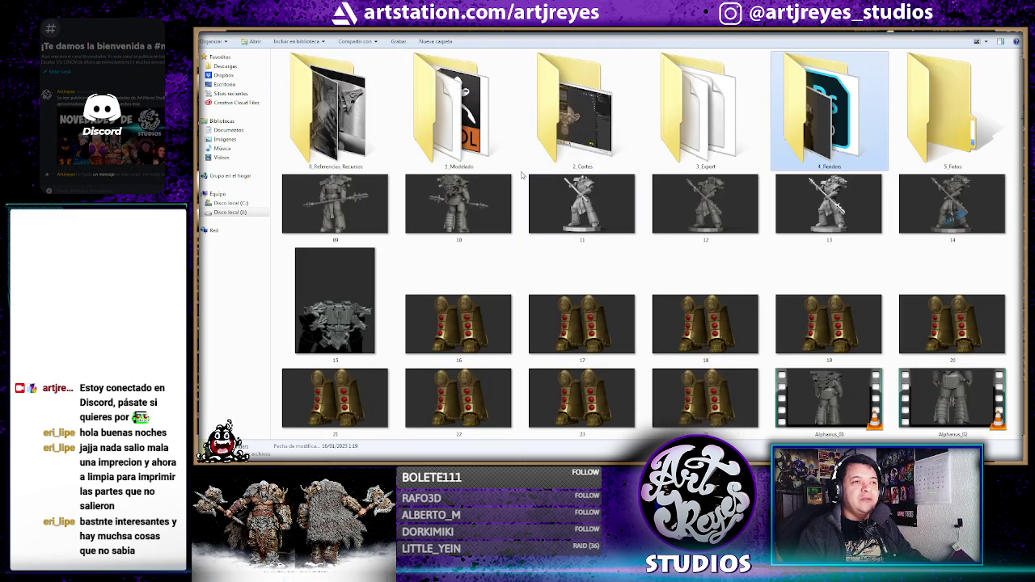
left_click(522, 174)
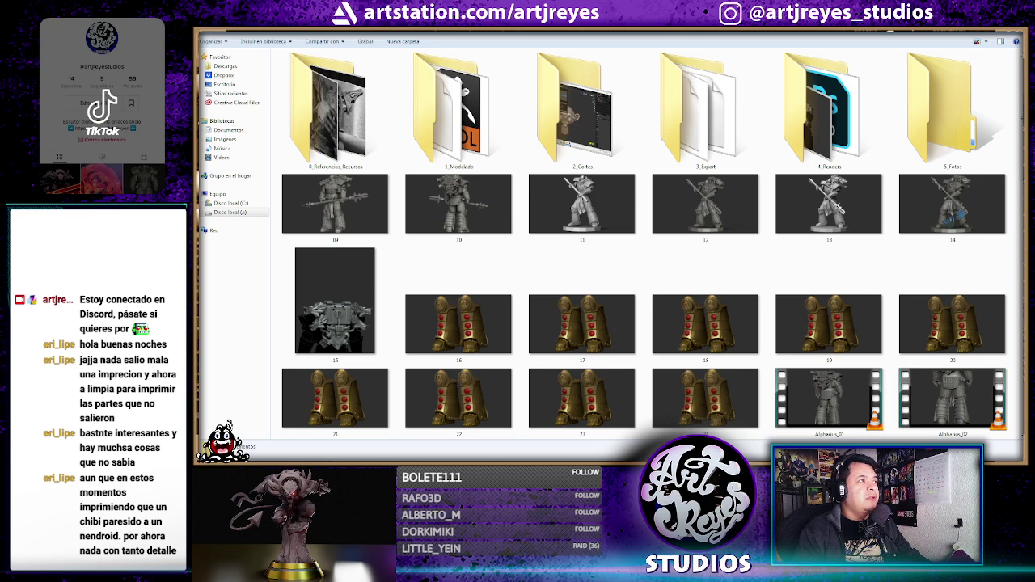
key("alt+Tab")
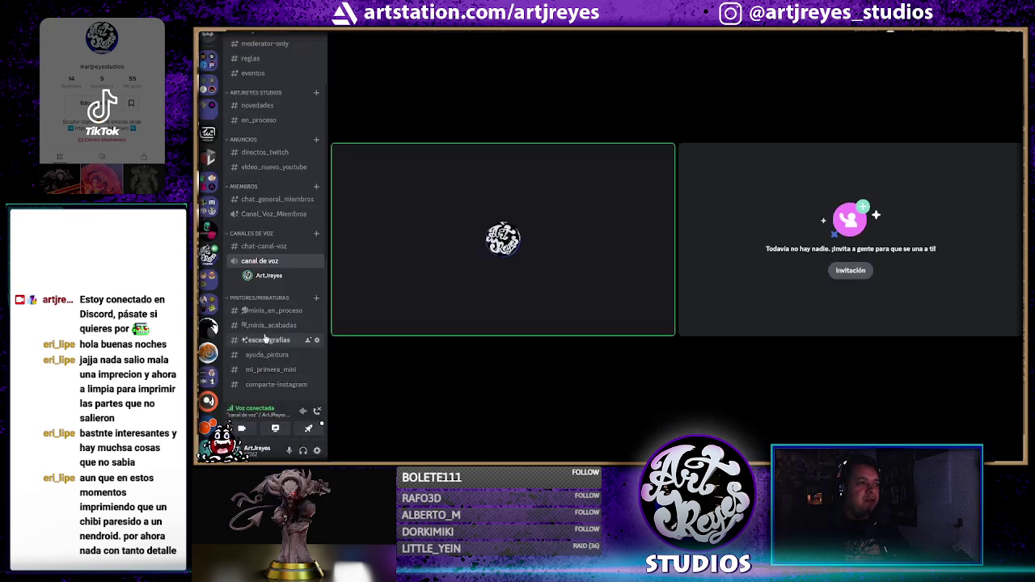
Browse the -print-3d-miniatures, -print-3d-figuras, -print-escenarios and ayuda-print-3d channels
scroll(267, 340, "down", 3)
scroll(265, 328, "down", 1)
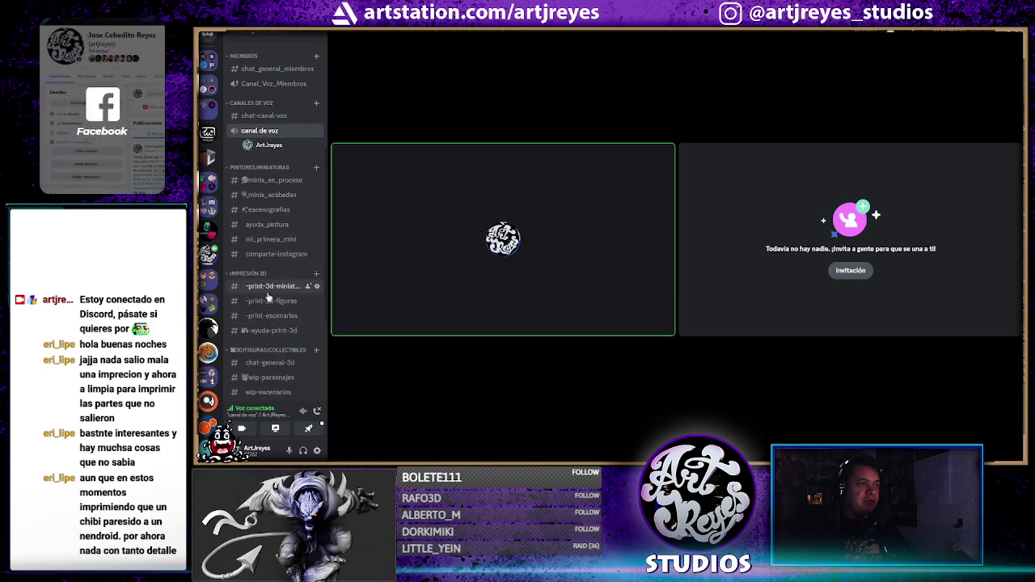
left_click(271, 288)
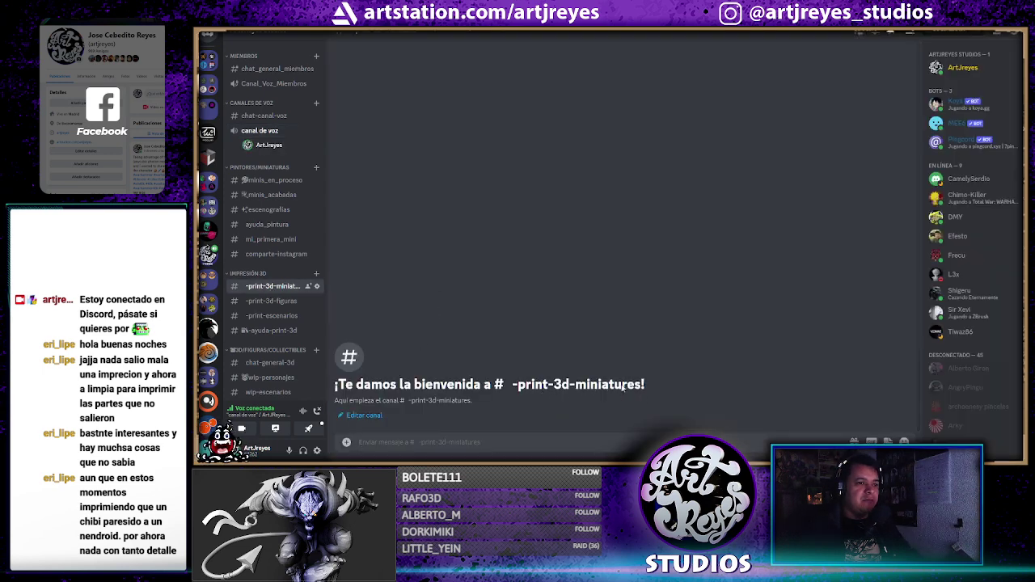
left_click(272, 304)
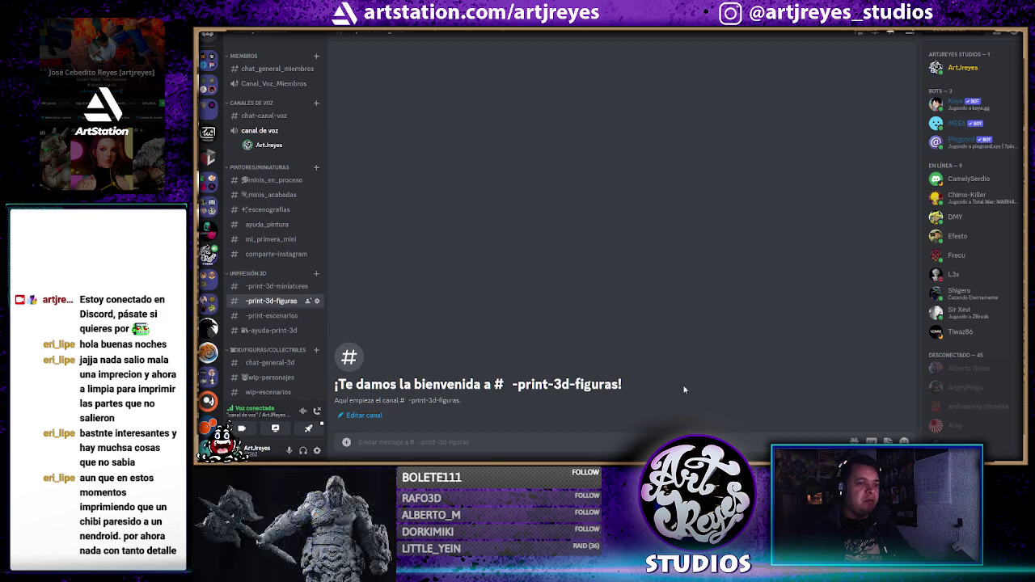
left_click(267, 317)
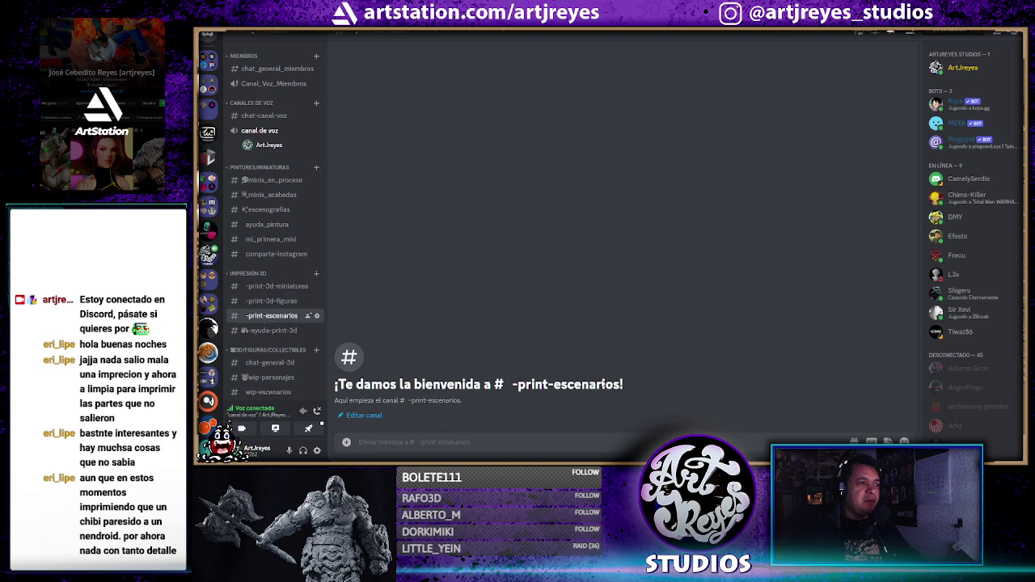
left_click(272, 334)
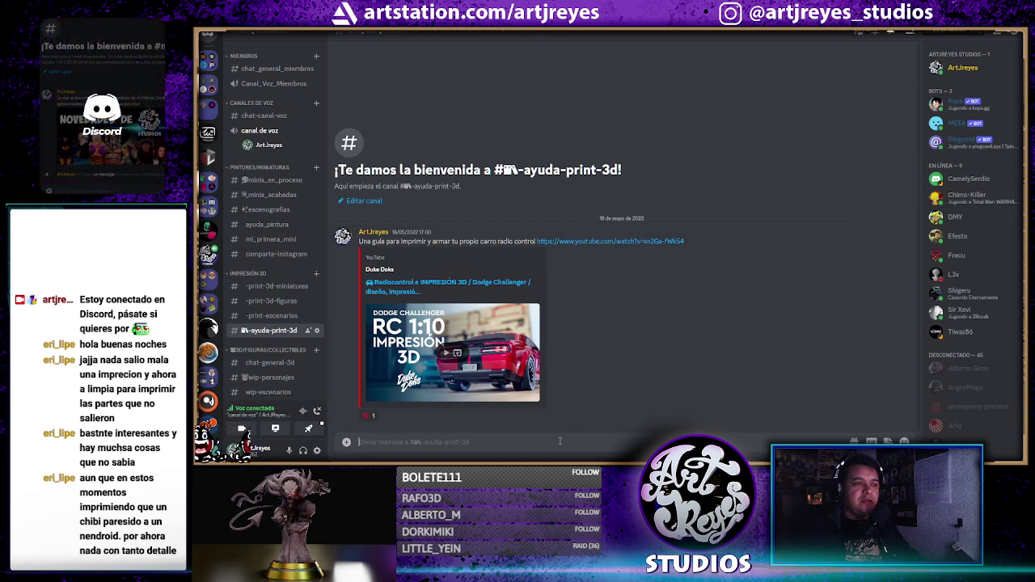
Open the chat-general-3d channel, then the wip-personajes channel
scroll(259, 288, "down", 1)
scroll(282, 287, "down", 2)
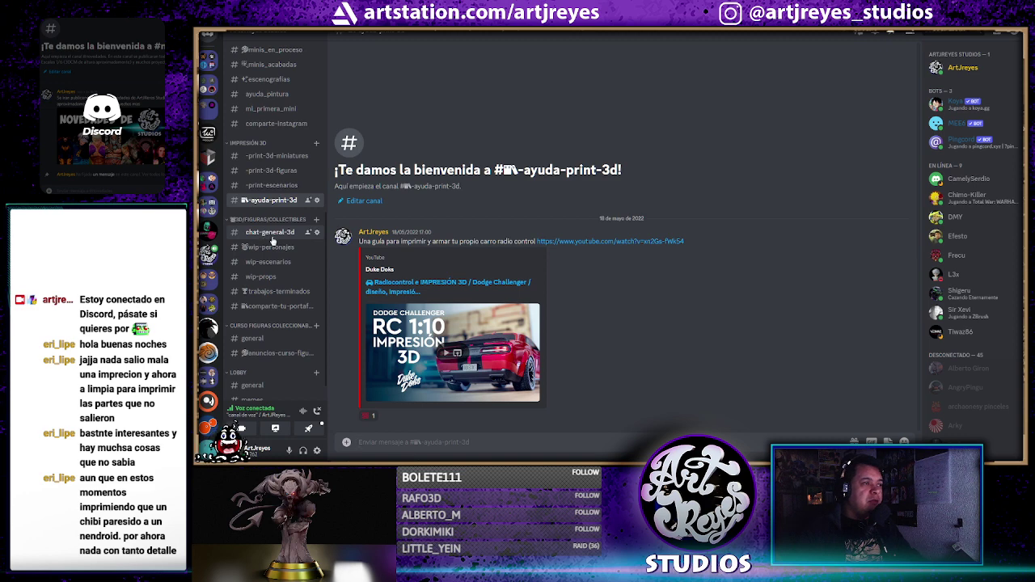
left_click(287, 236)
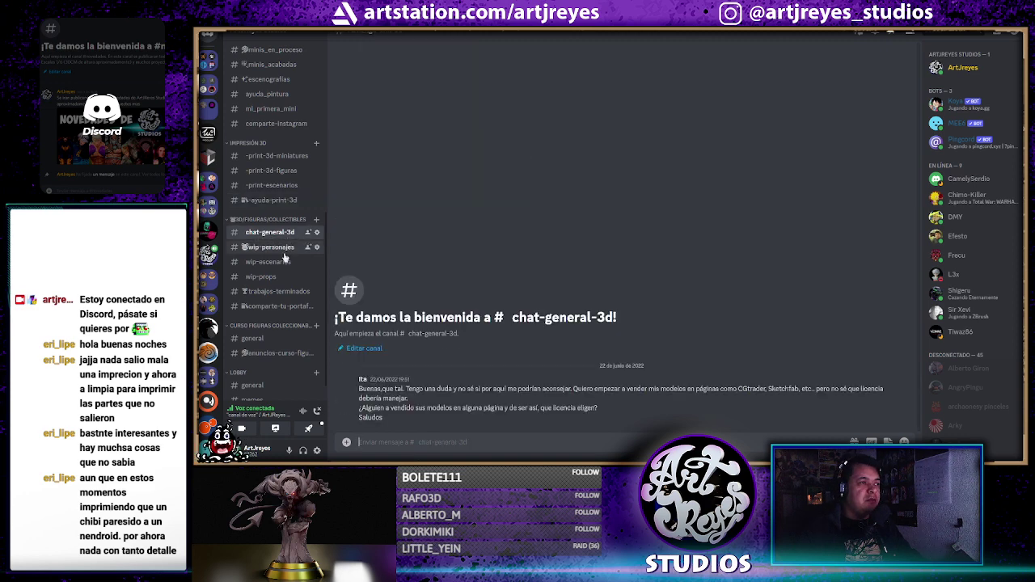
left_click(281, 249)
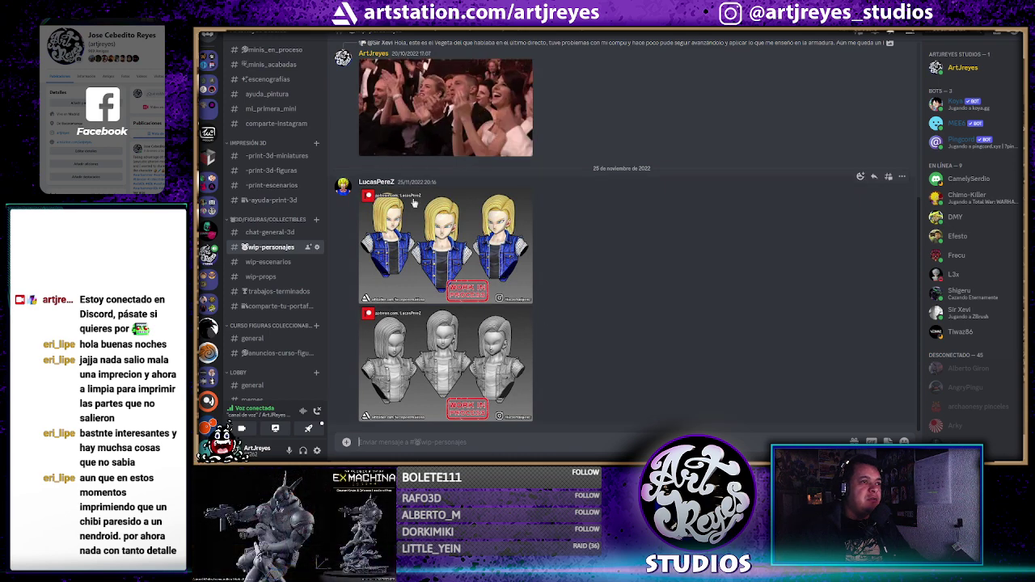
React to the character busts post with the 🎉 emoji and view its image full size
left_click(859, 177)
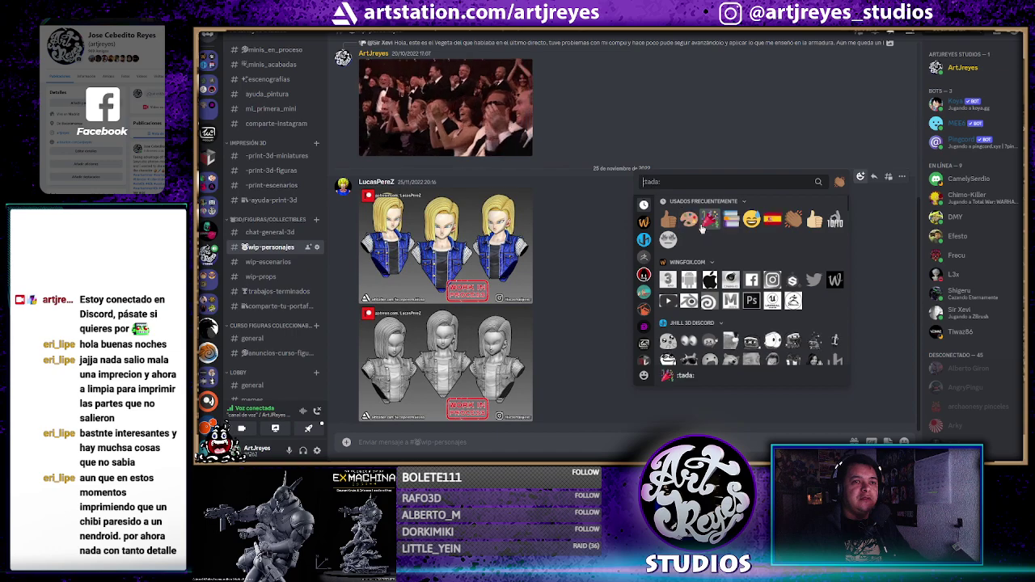
left_click(707, 225)
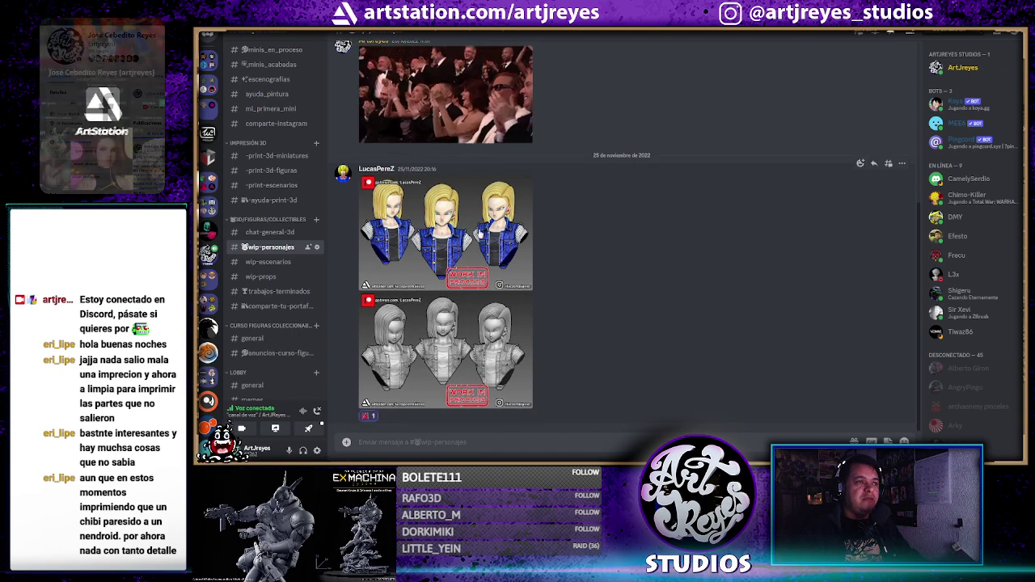
left_click(459, 221)
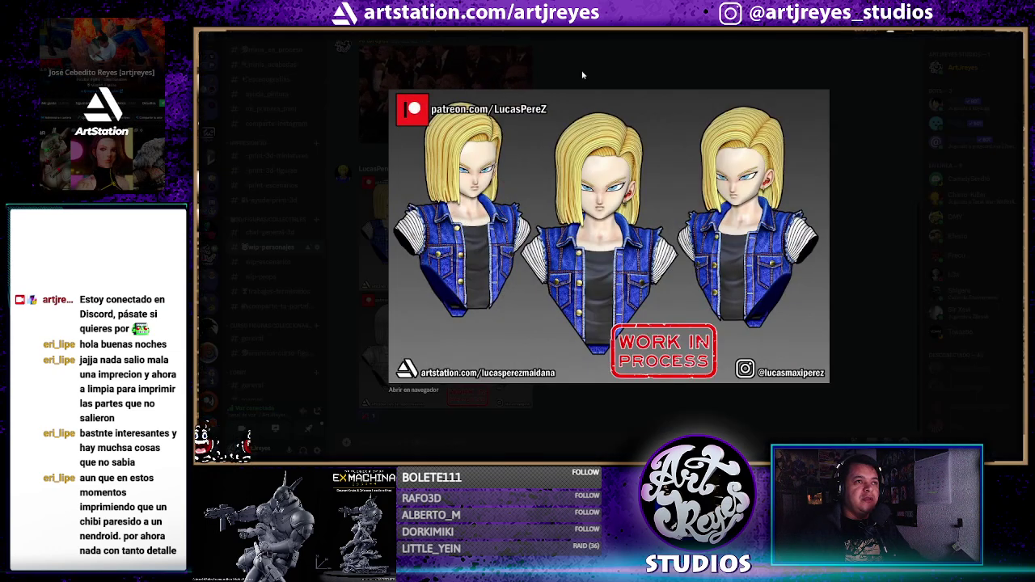
key("Escape")
View the Vegeta statue image full size, then close it
scroll(649, 238, "up", 5)
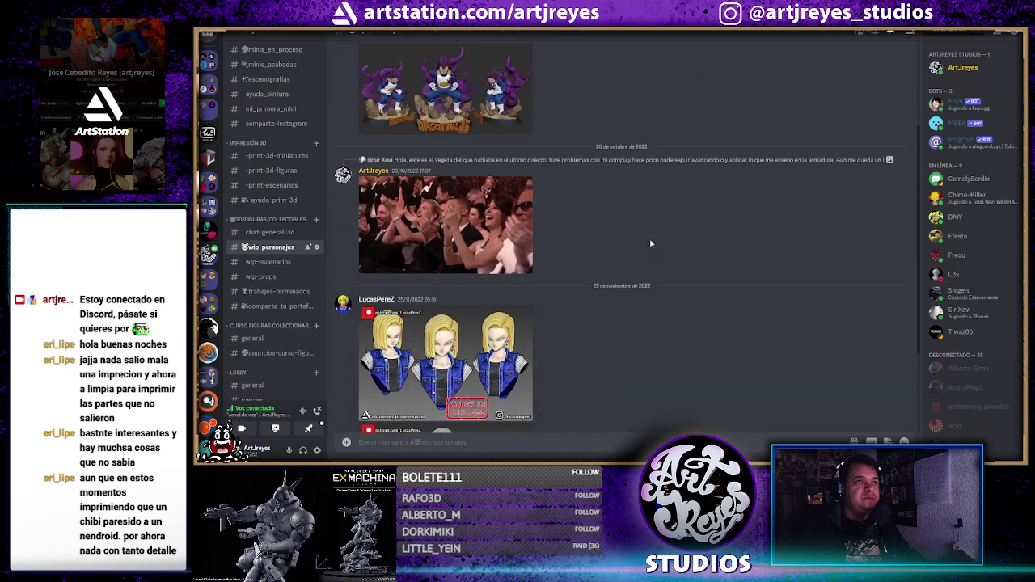
scroll(649, 241, "up", 2)
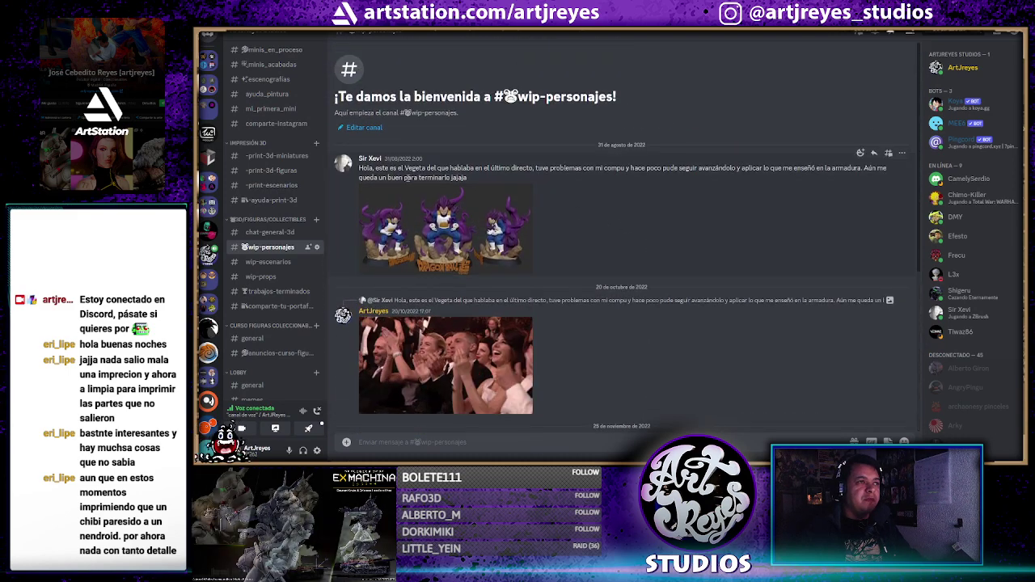
left_click(470, 204)
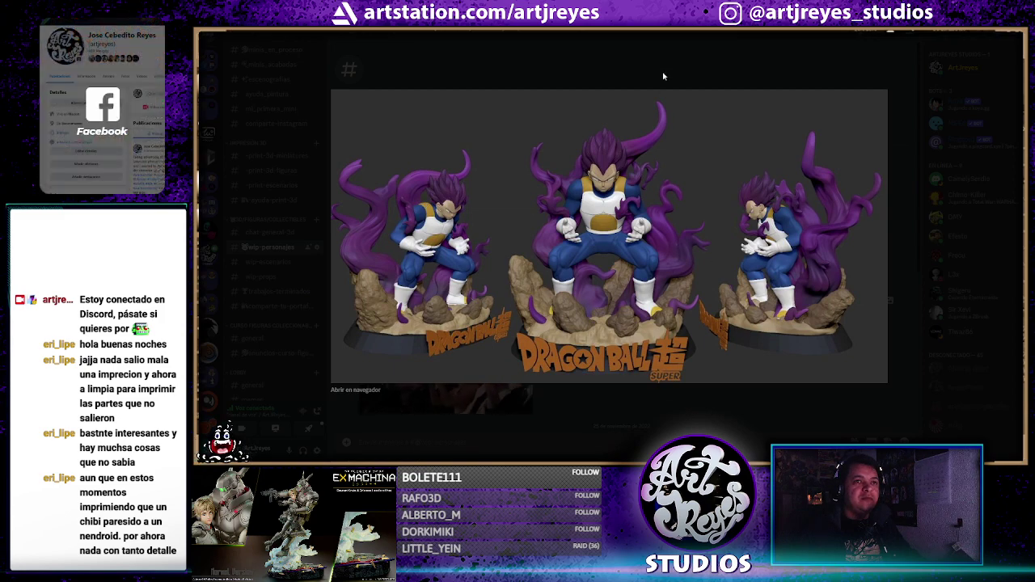
left_click(663, 76)
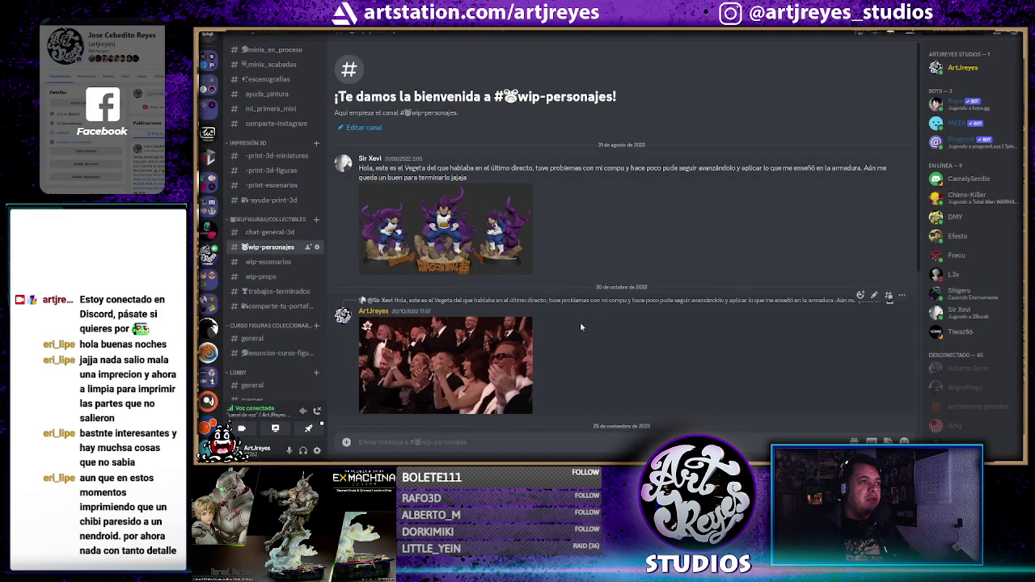
scroll(581, 323, "down", 2)
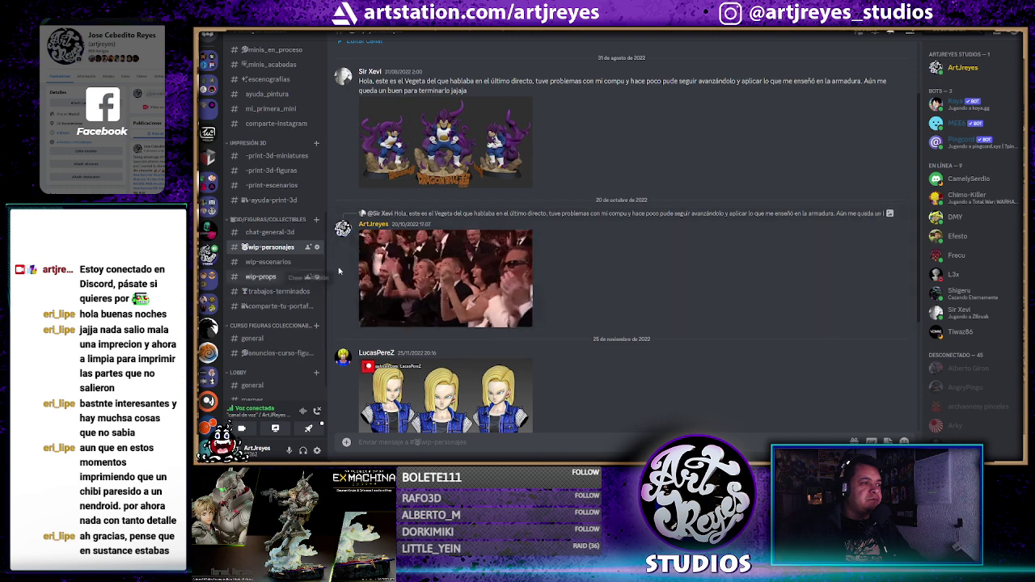
Browse wip-props, wip-escenarios and trabajos-terminados, viewing the werewolf figure photo full size
left_click(270, 276)
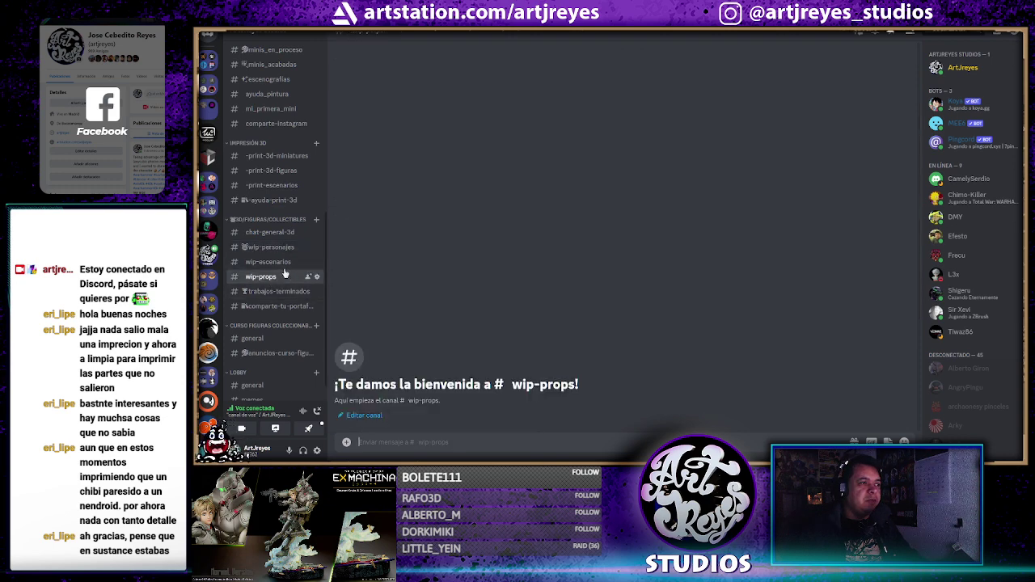
left_click(267, 267)
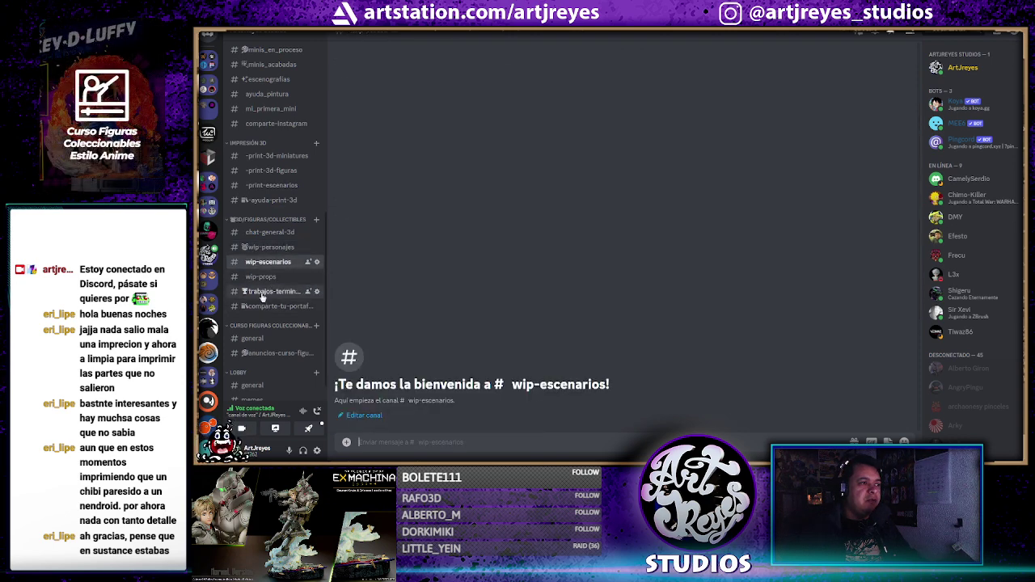
left_click(263, 292)
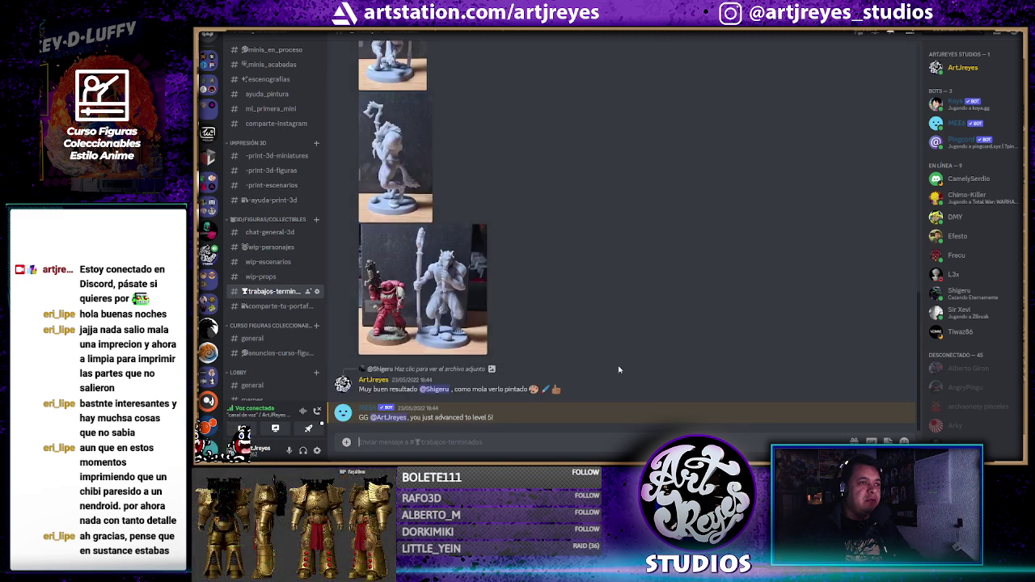
scroll(553, 324, "up", 3)
scroll(553, 322, "up", 3)
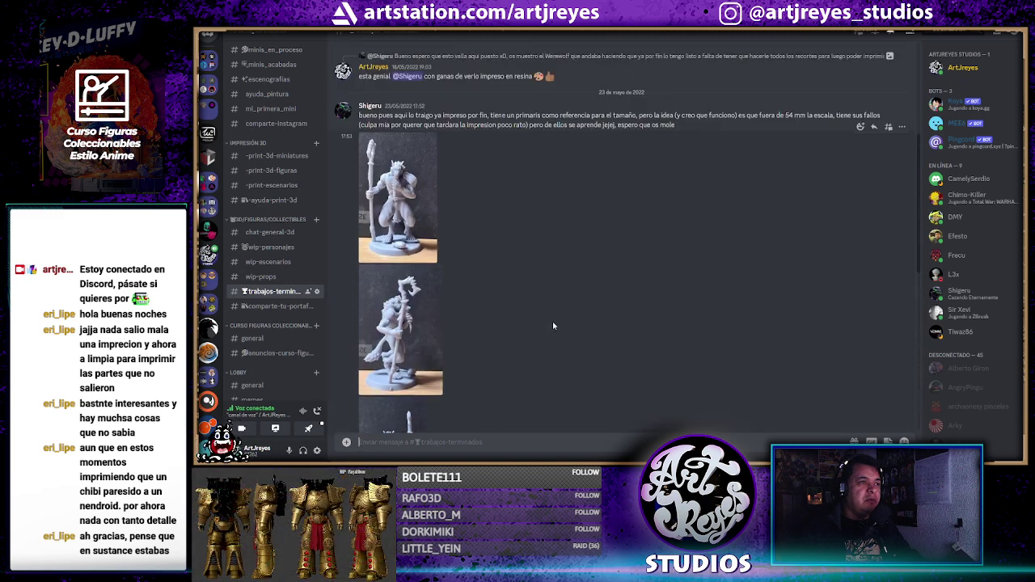
scroll(554, 319, "up", 3)
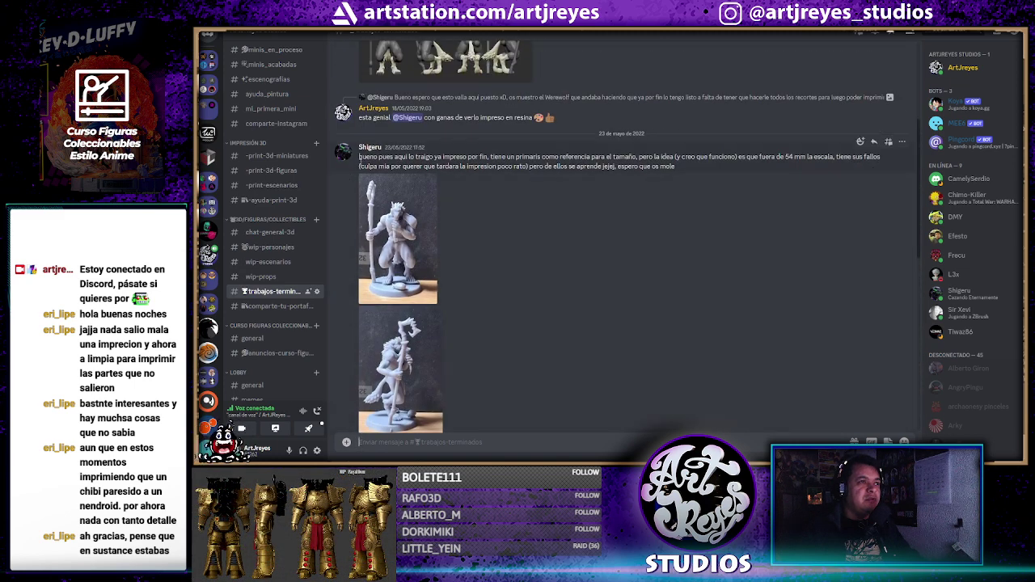
left_click(400, 243)
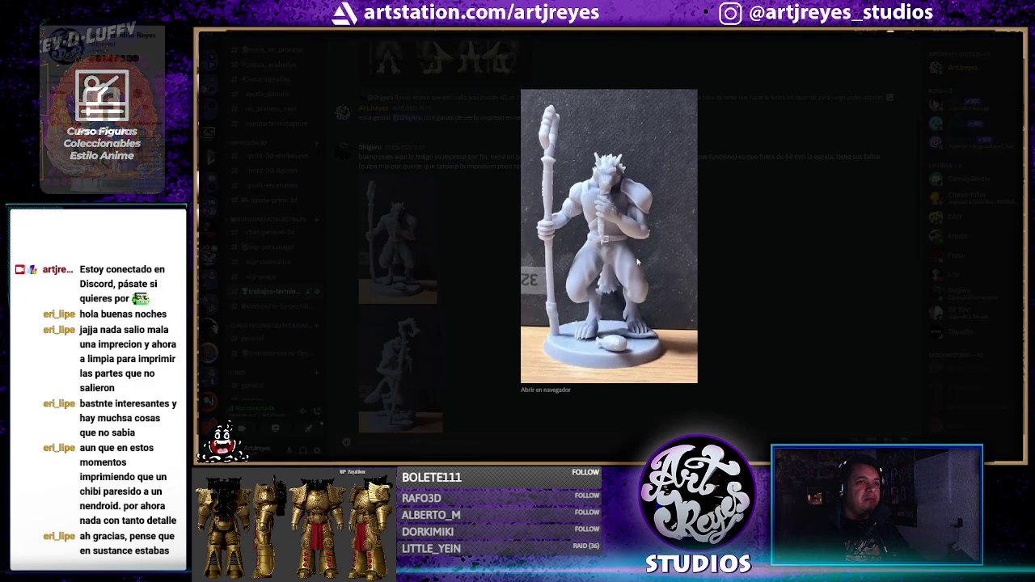
key("Escape")
Open the comparte-tu-portafolio channel, then the O3D Students server
scroll(524, 270, "up", 1)
scroll(524, 269, "up", 2)
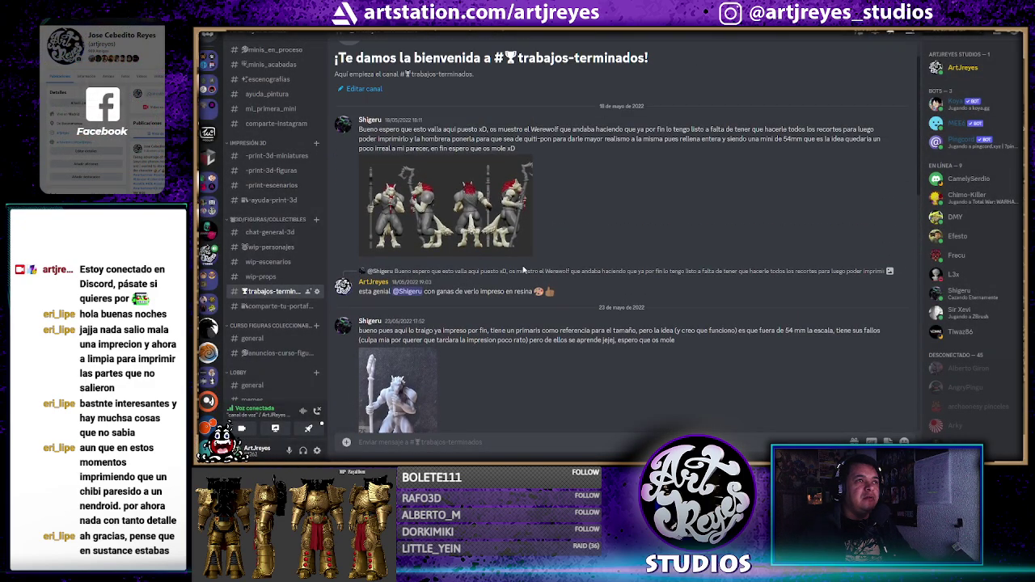
scroll(524, 269, "up", 2)
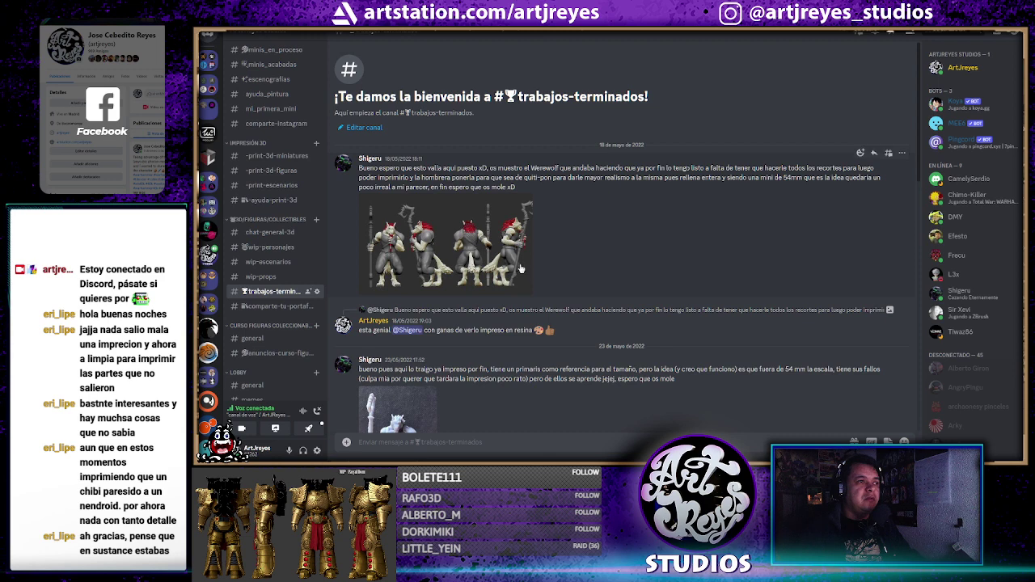
scroll(524, 269, "down", 2)
scroll(521, 269, "down", 2)
scroll(520, 268, "down", 3)
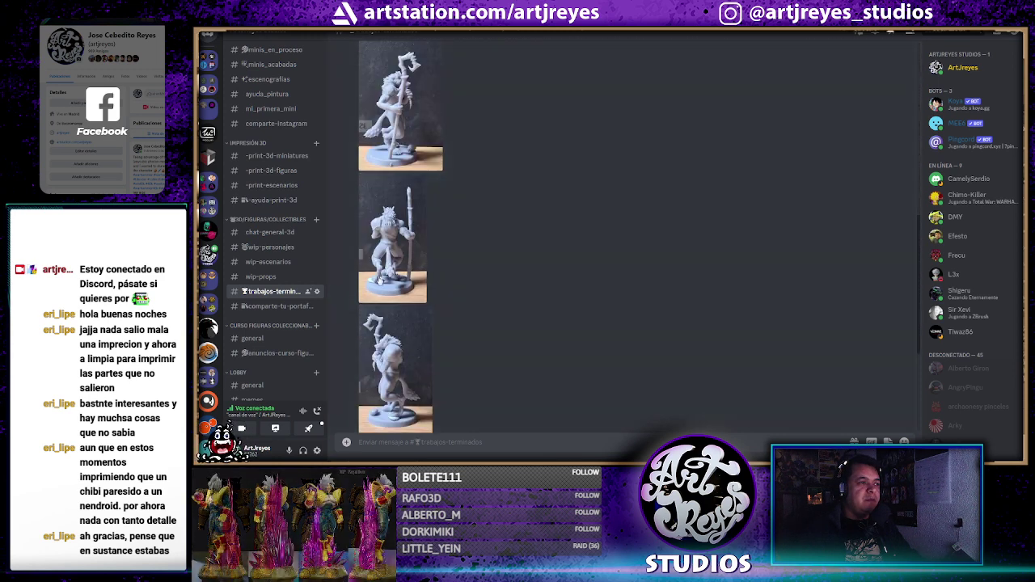
left_click(250, 307)
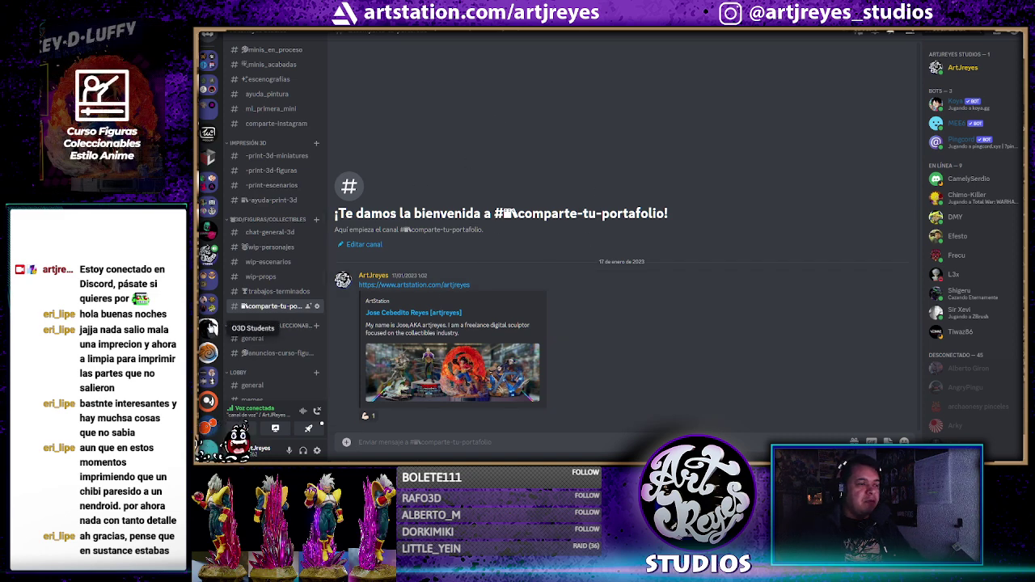
left_click(209, 327)
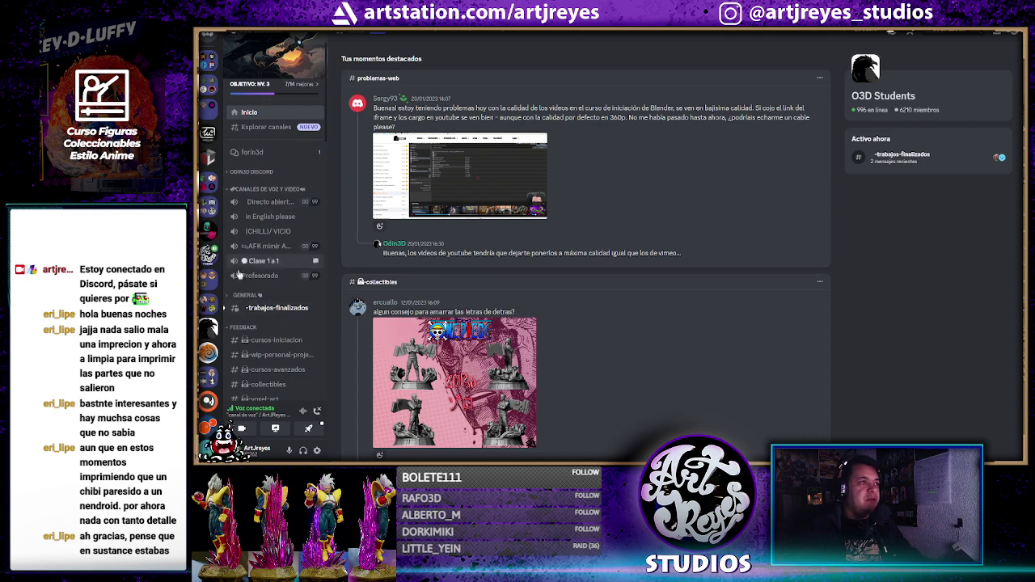
scroll(243, 267, "down", 3)
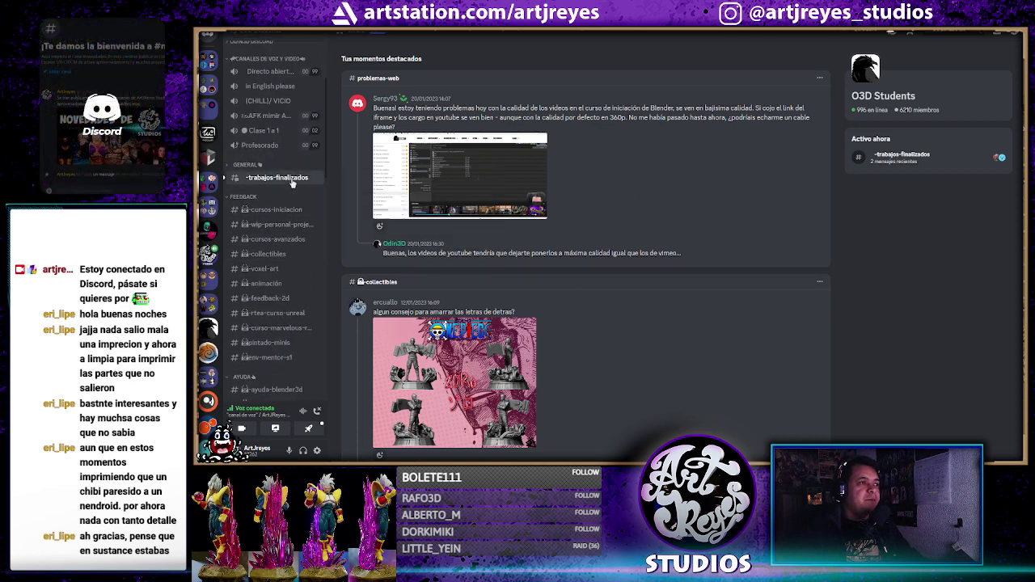
left_click(291, 179)
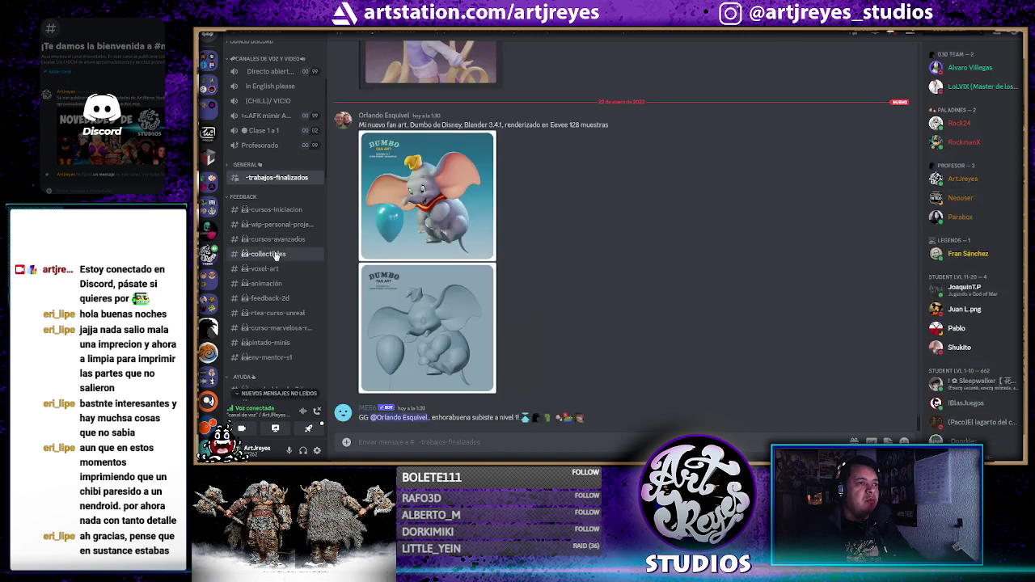
left_click(275, 254)
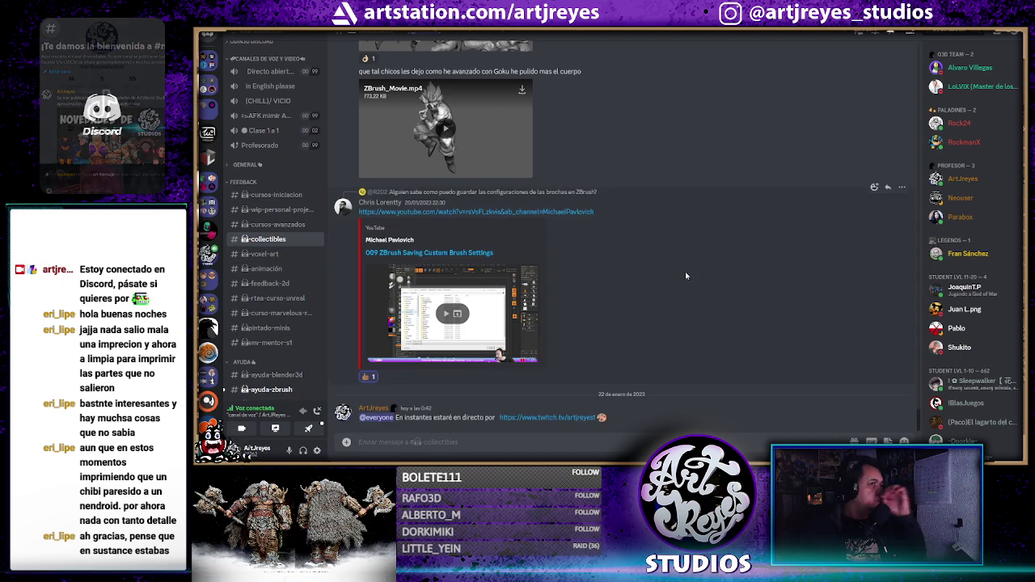
mouse_move(631, 413)
left_click(901, 402)
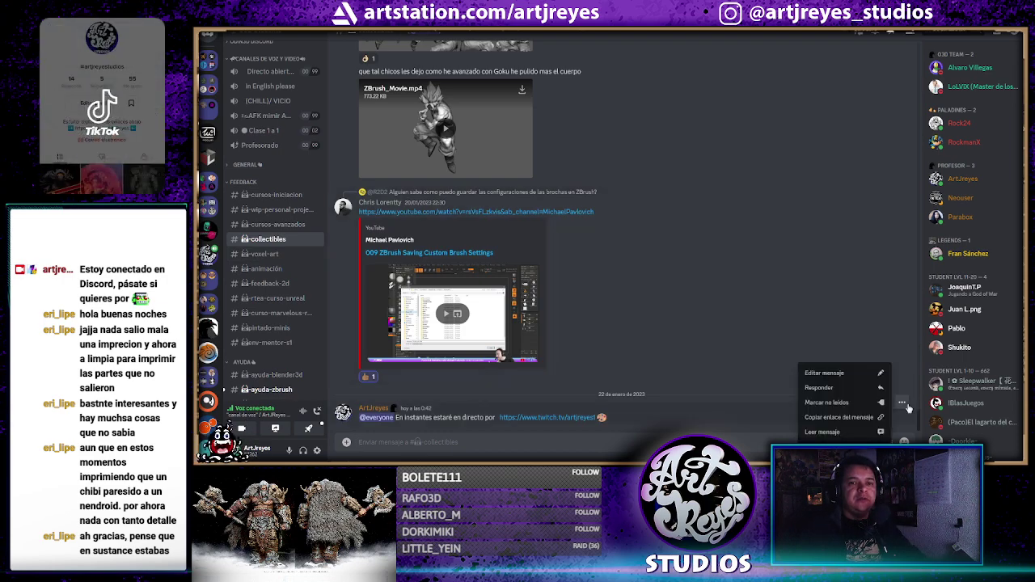
left_click(838, 434)
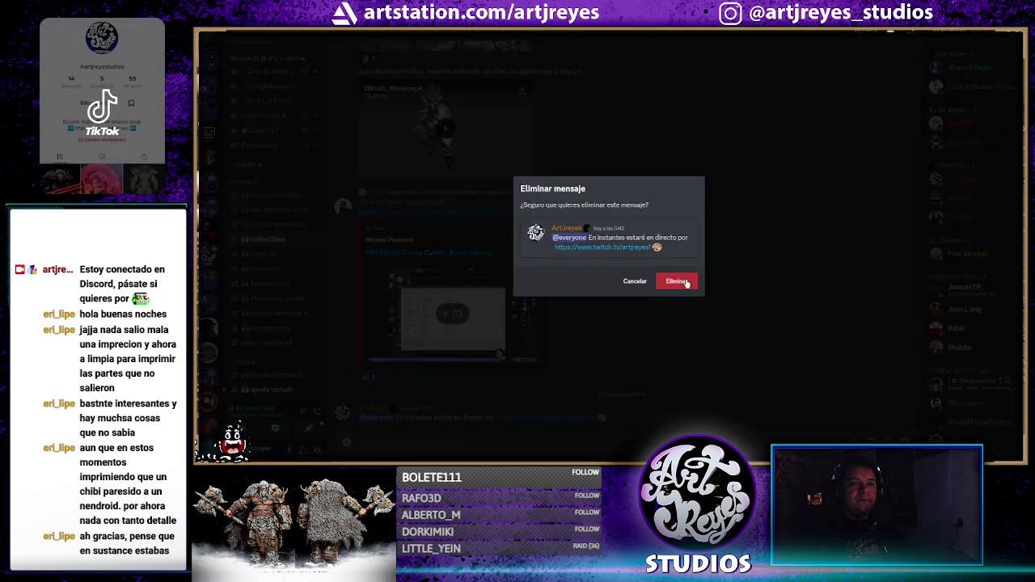
left_click(676, 281)
Select and copy the poster's username, then switch to the Explorer folder window
scroll(696, 287, "up", 3)
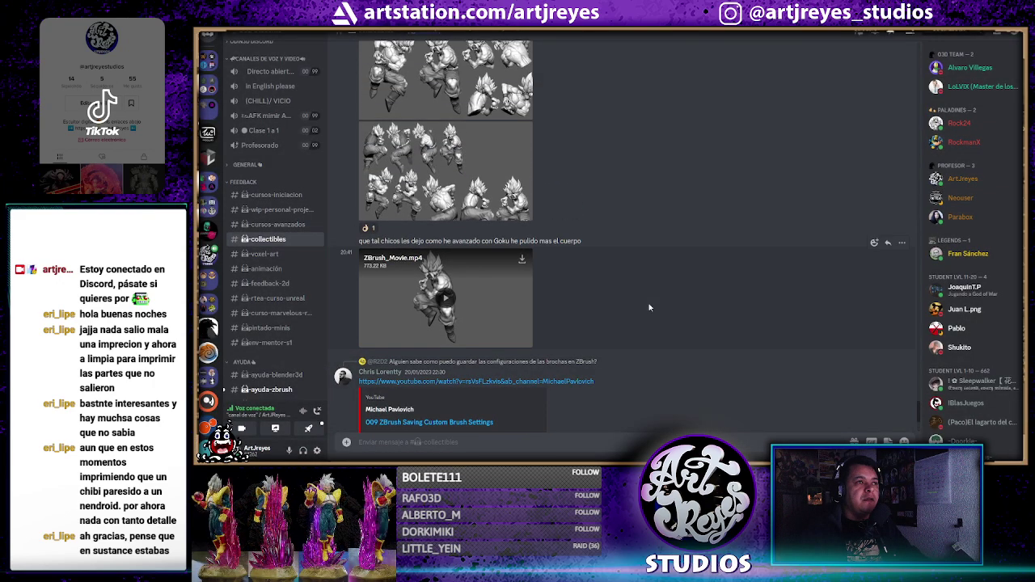
scroll(566, 251, "up", 2)
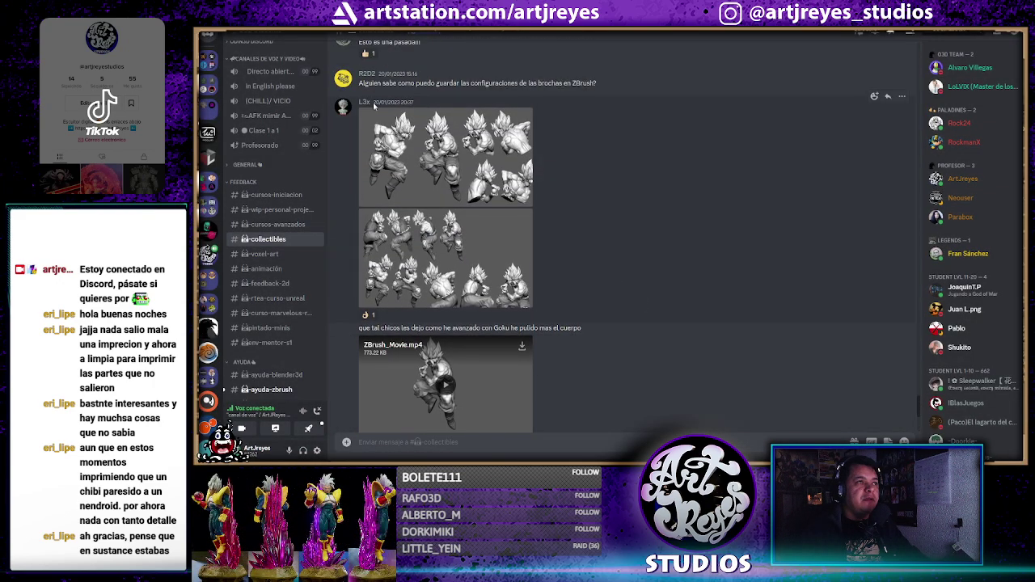
left_click_drag(372, 105, 360, 105)
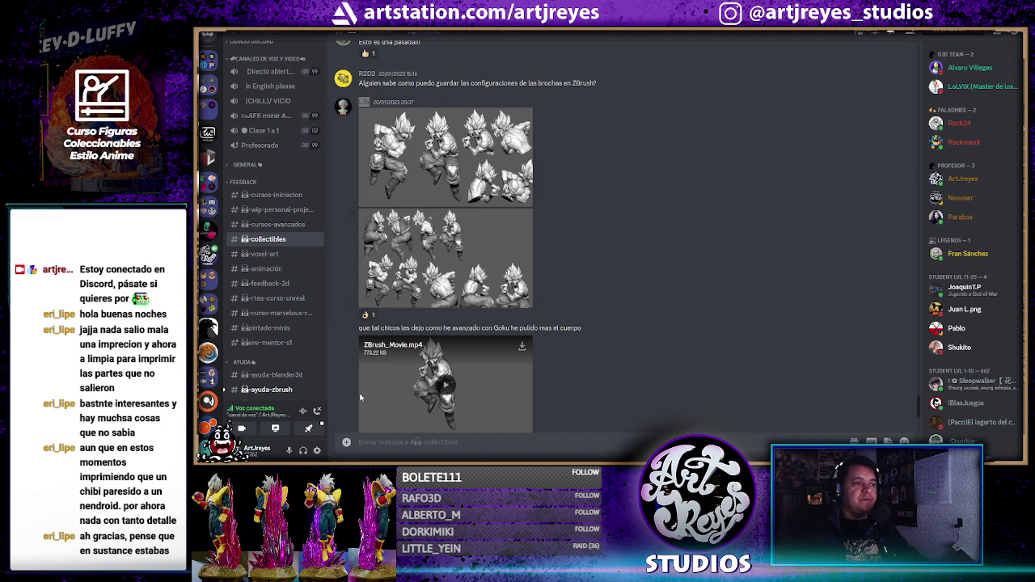
key("alt+Tab")
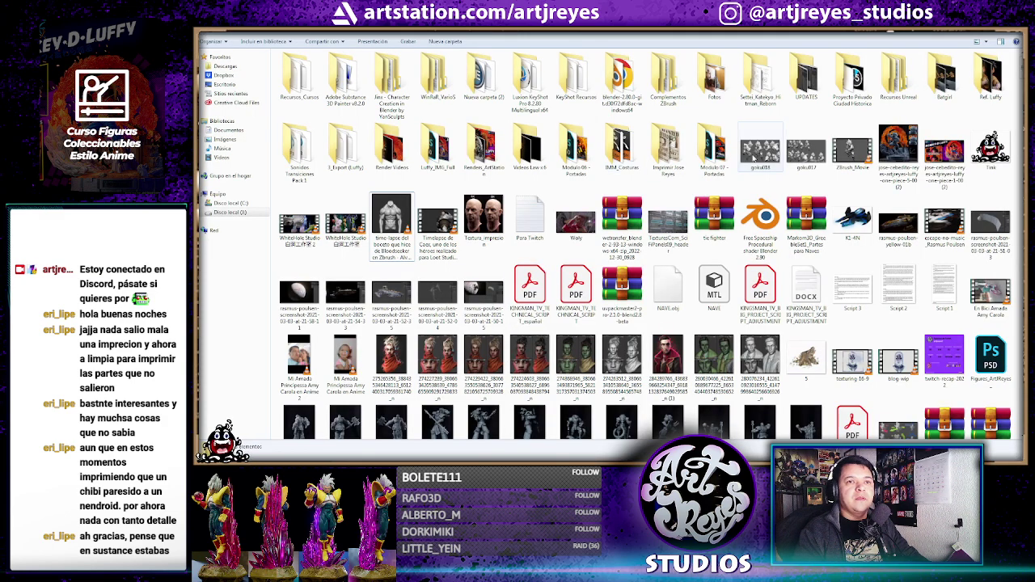
Rename goku018 by appending '_1_5' and goku017 by appending '_1'
left_click(755, 158)
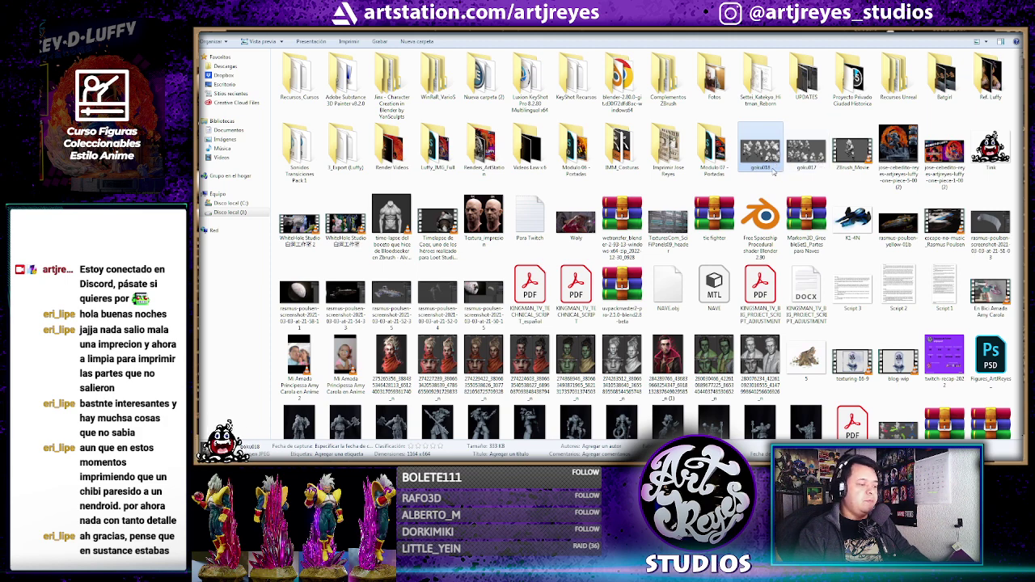
left_click(773, 168)
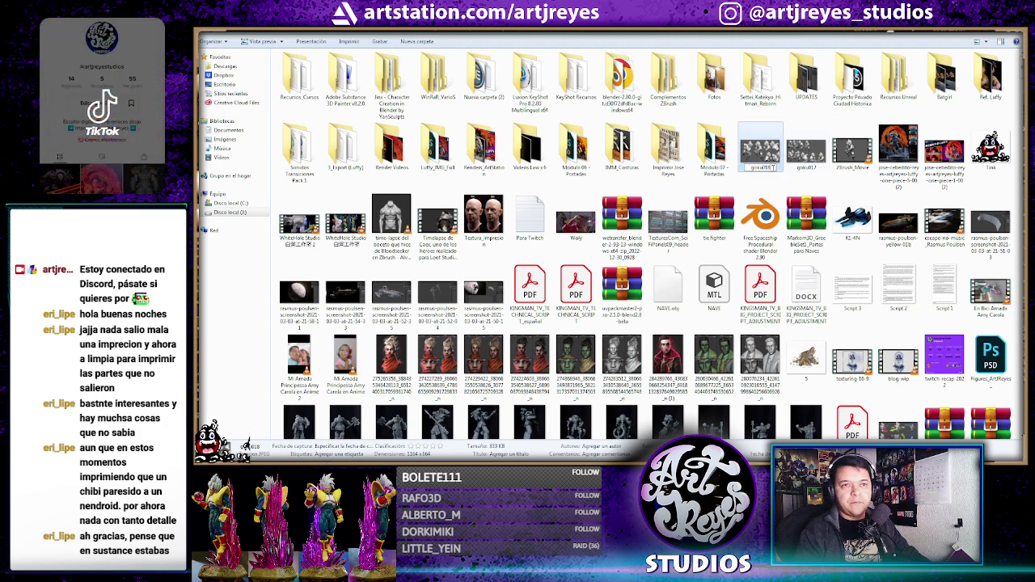
type("_1")
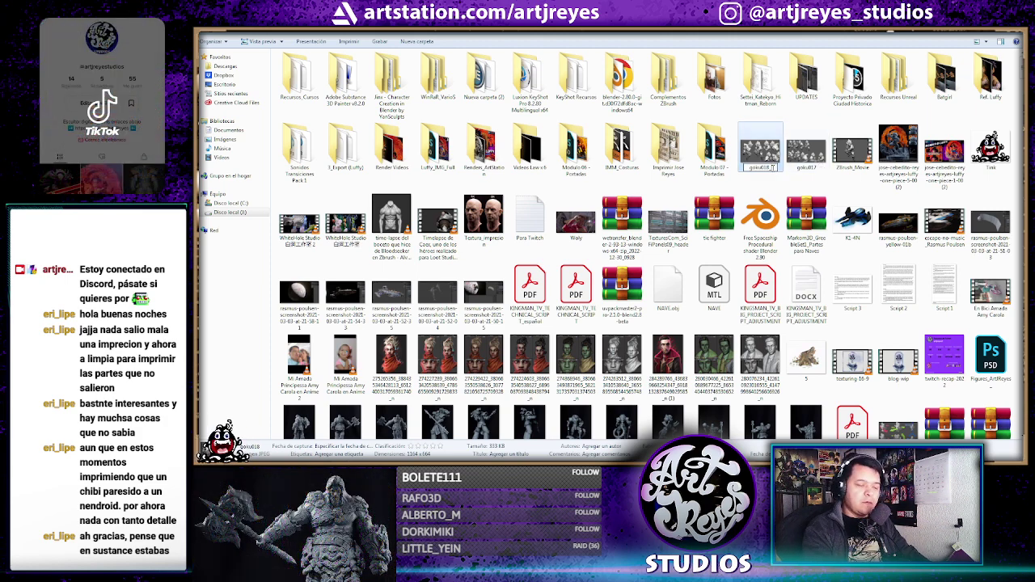
type("_5")
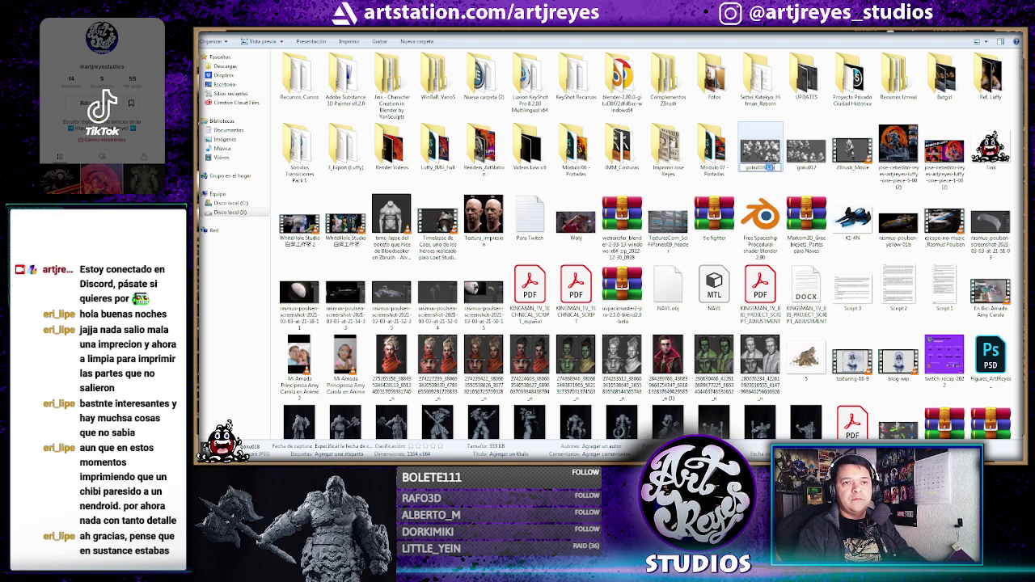
left_click(815, 143)
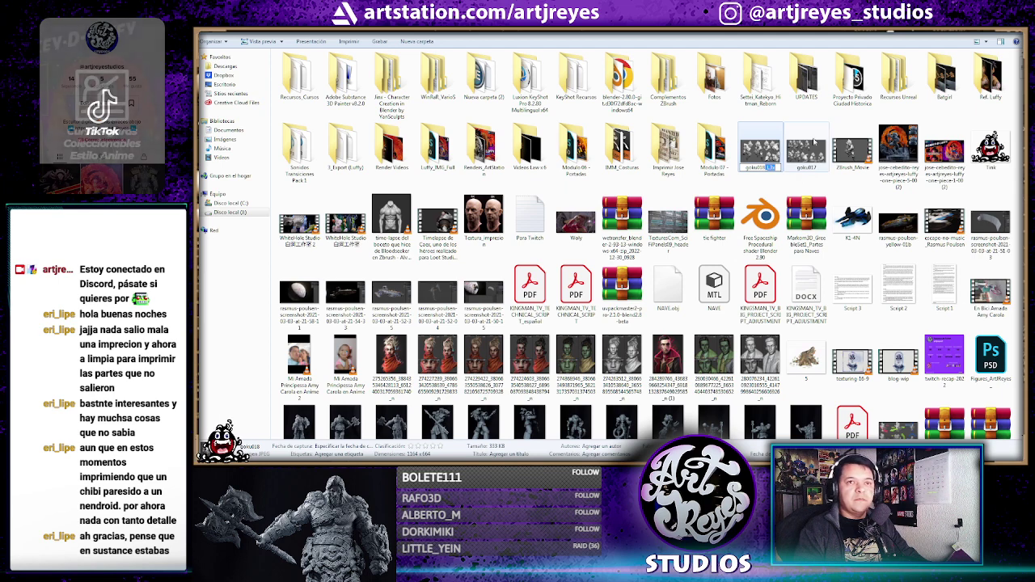
left_click(815, 143)
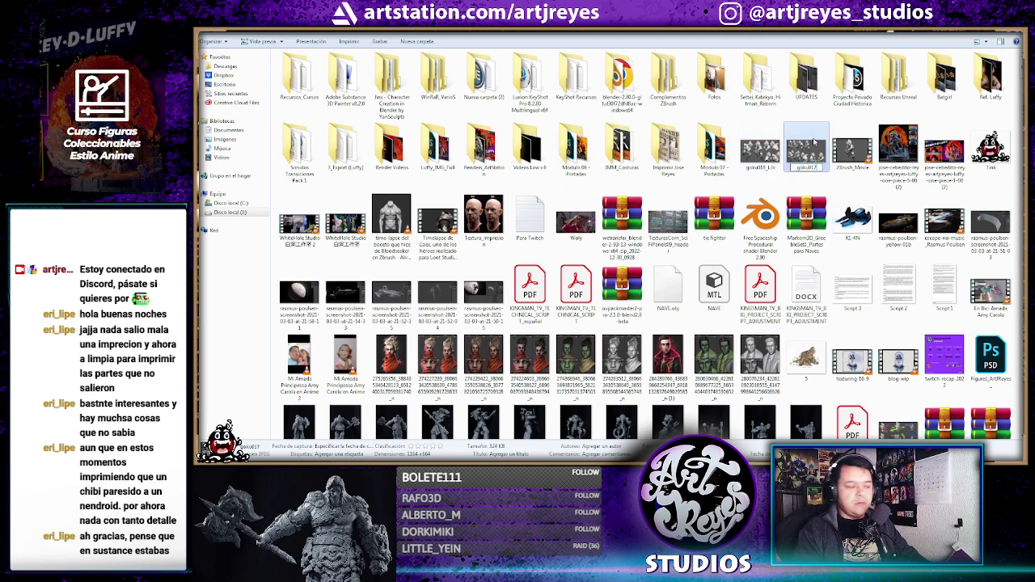
type("_1")
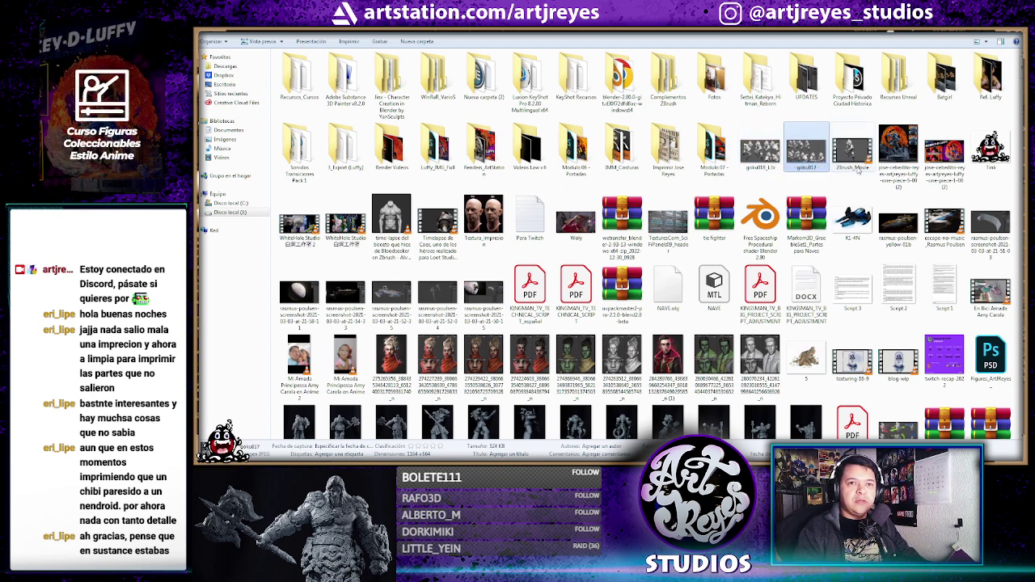
Rename ZBrush_Movie with the username suffix, clear the selection, and return to Discord
left_click(853, 150)
left_click(854, 150)
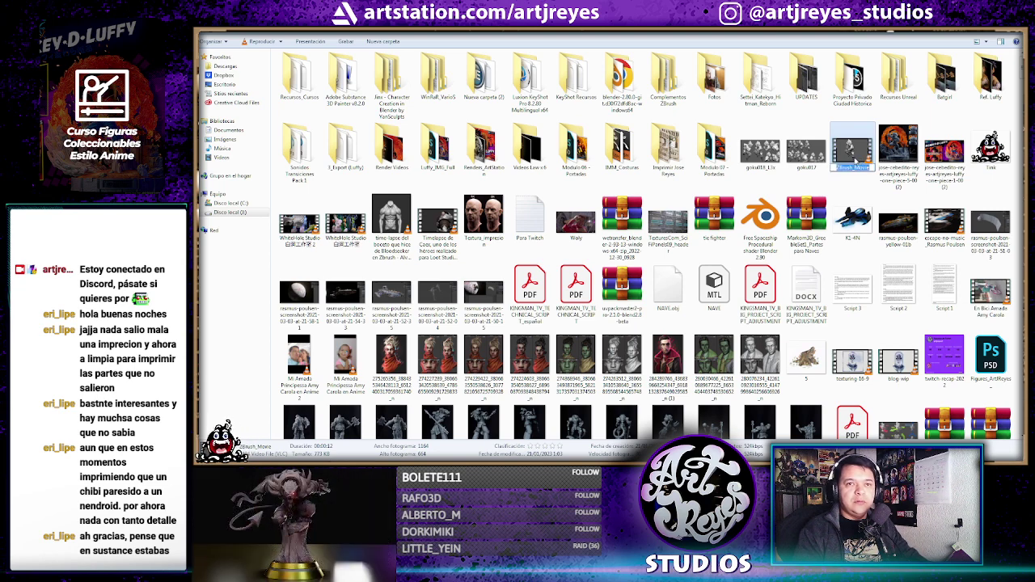
left_click(858, 167)
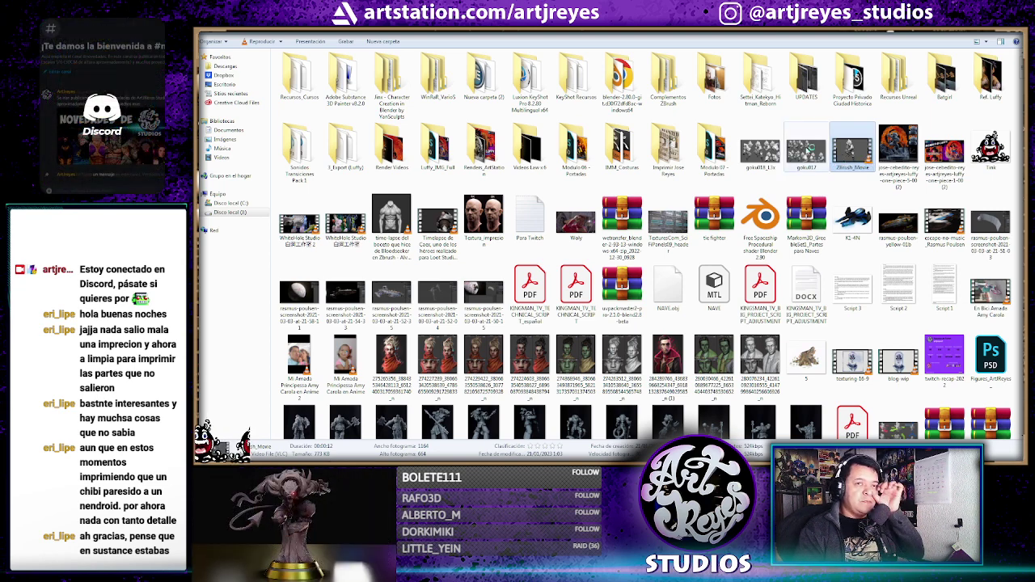
key("Return")
left_click(814, 120)
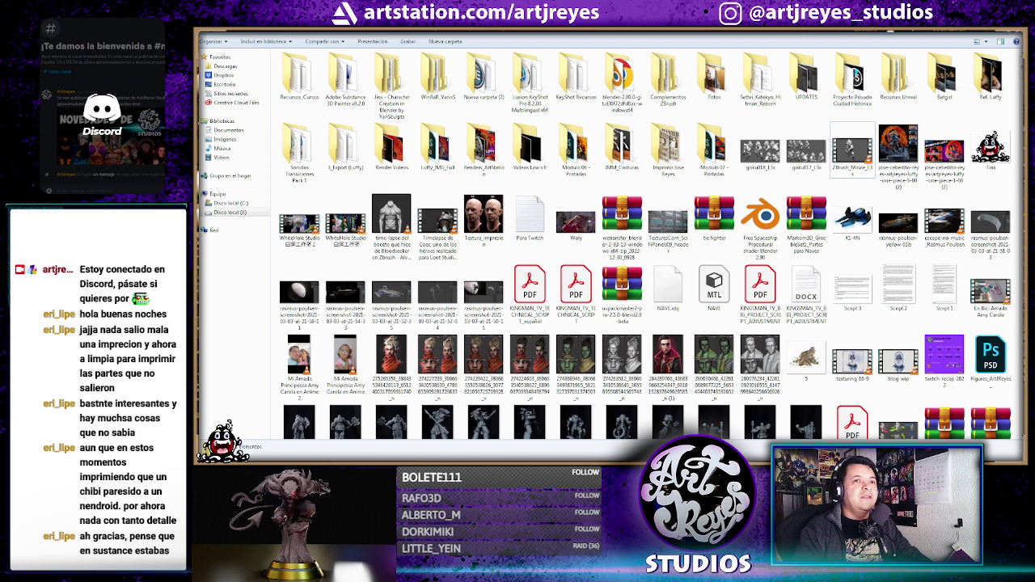
key("alt+Tab")
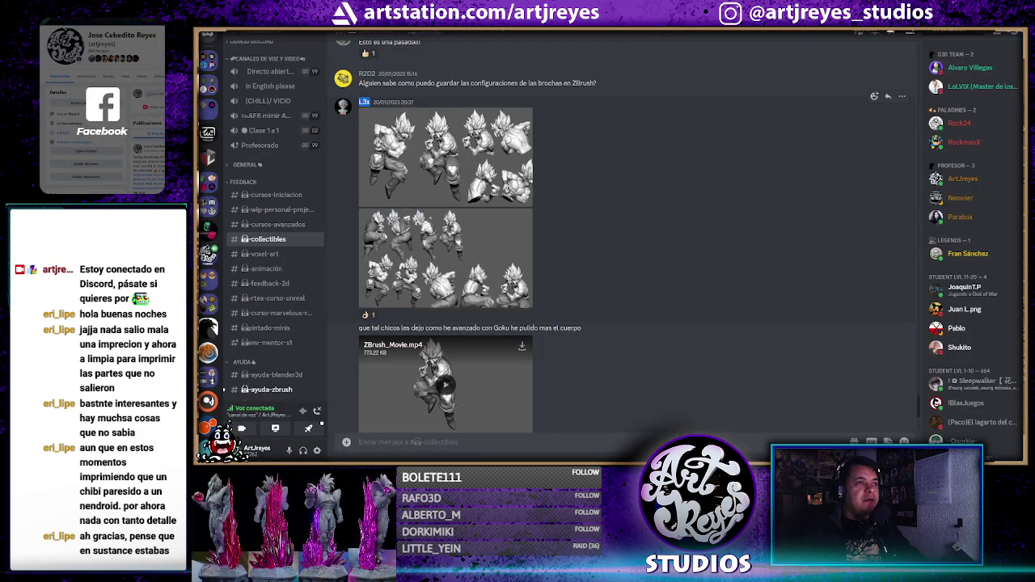
Enlarge the first Goku image, close it, and switch to the golden boot renders folder
left_click(497, 160)
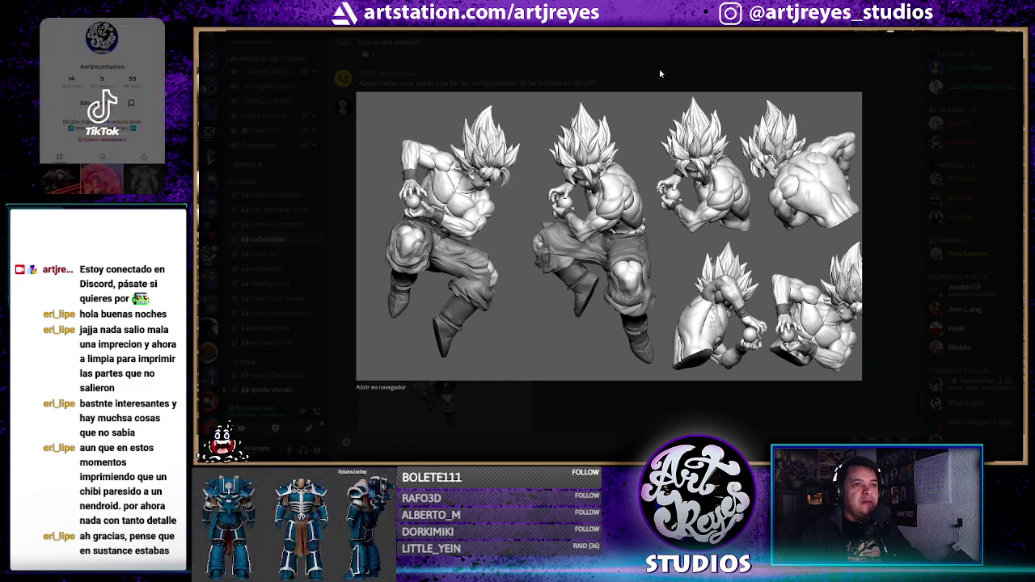
left_click(660, 73)
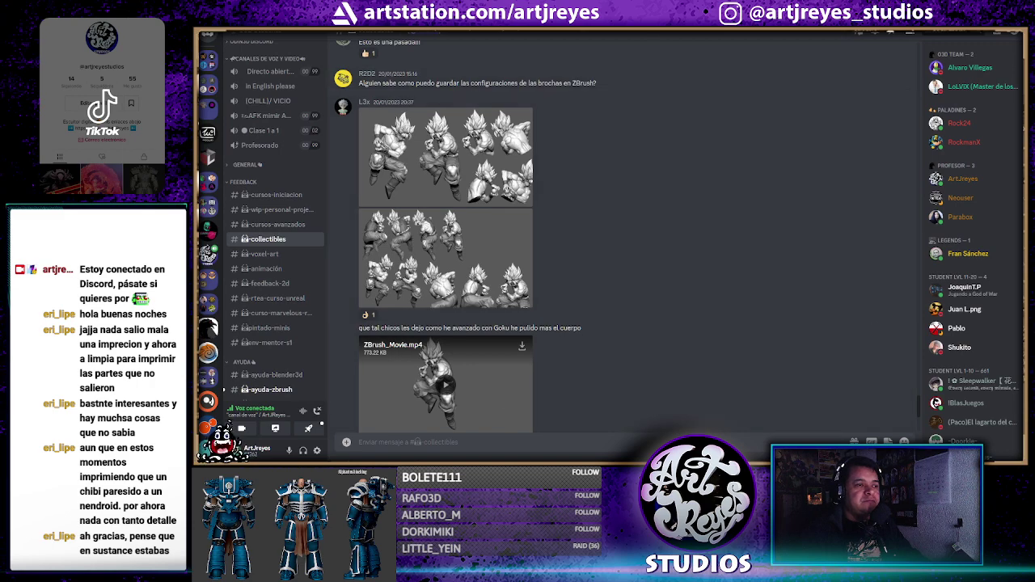
key("alt+Tab")
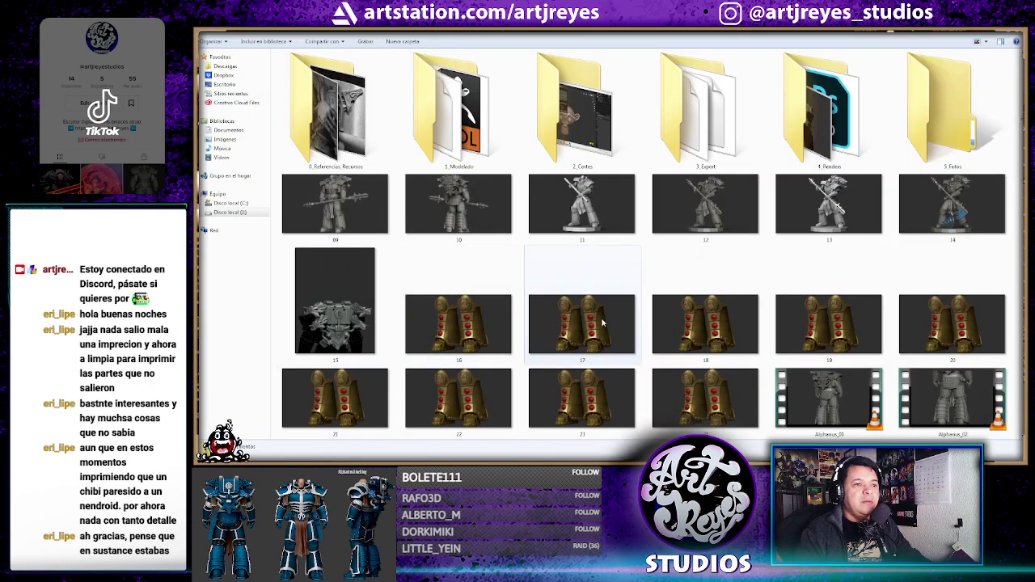
scroll(679, 324, "down", 5)
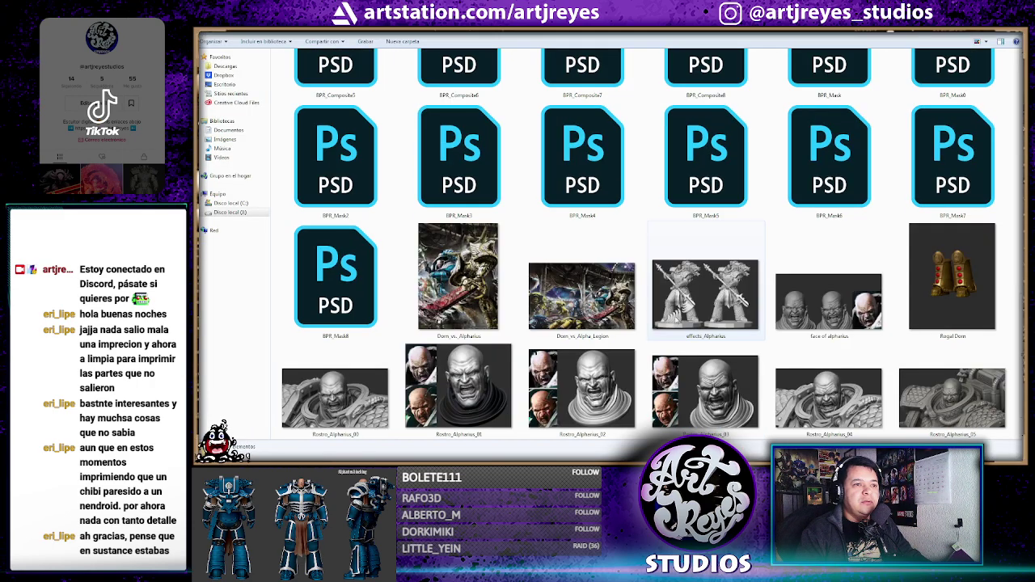
scroll(676, 319, "up", 3)
scroll(676, 319, "up", 5)
scroll(673, 315, "down", 5)
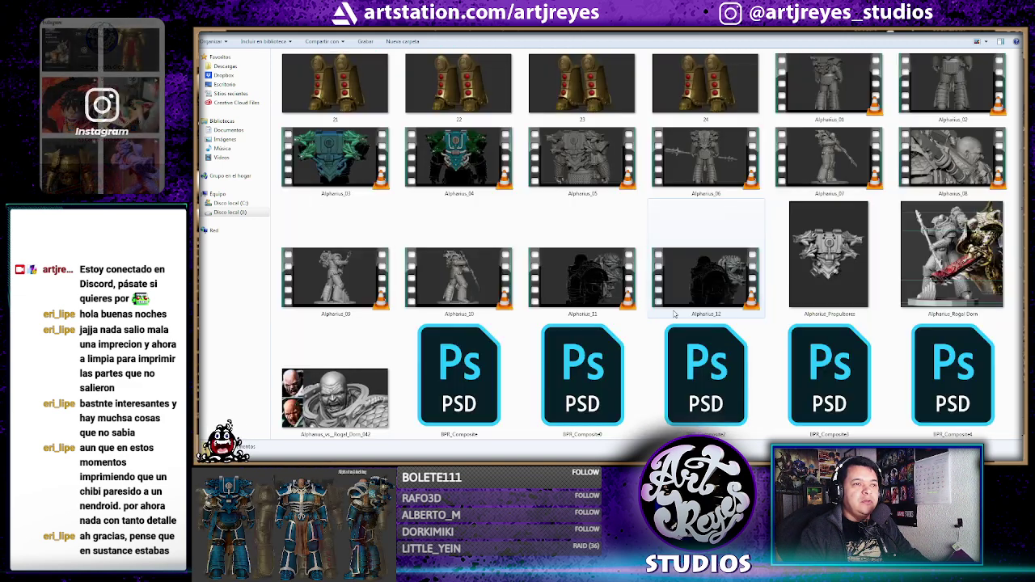
scroll(674, 314, "down", 5)
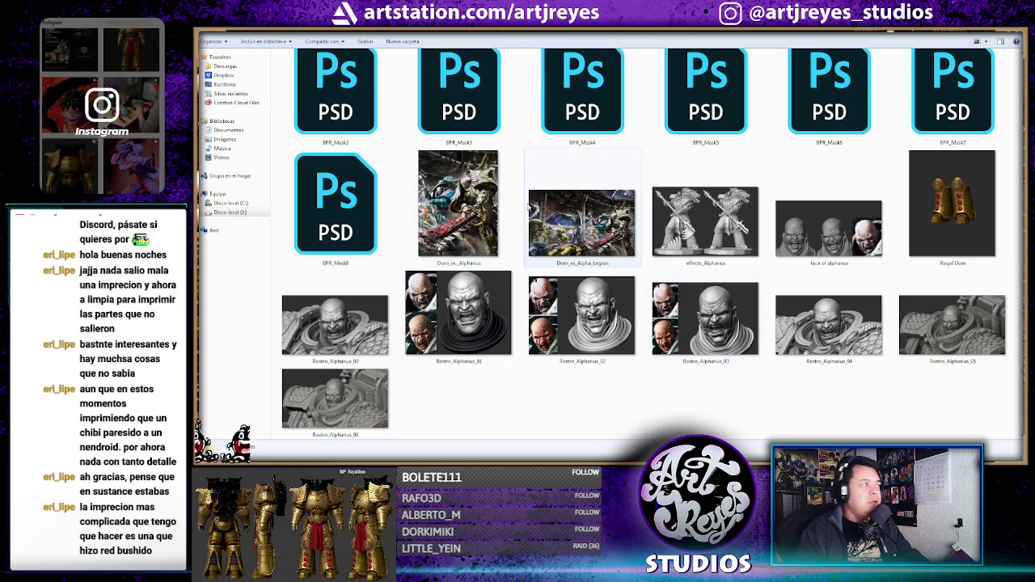
scroll(570, 199, "up", 3)
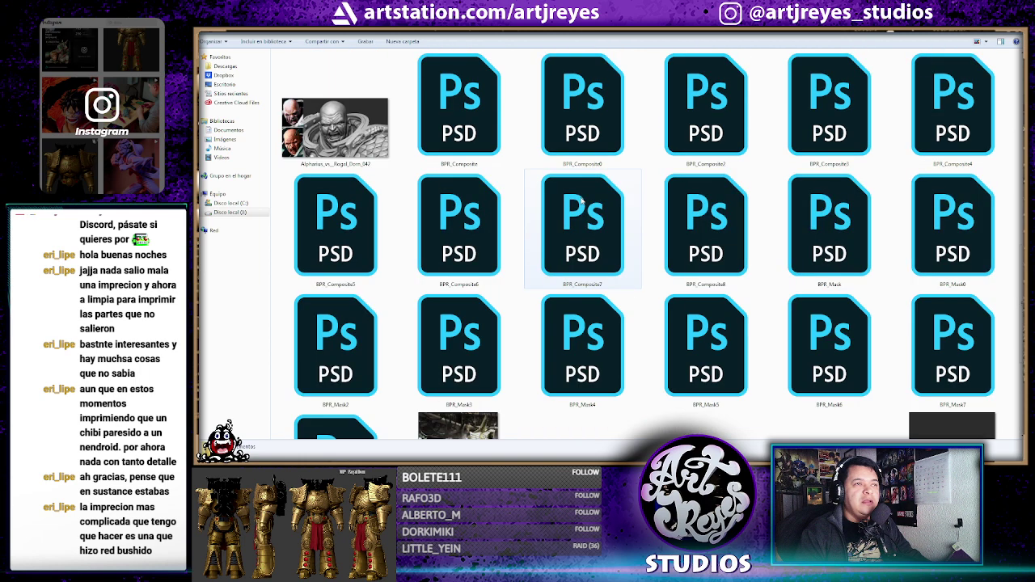
scroll(582, 204, "up", 5)
scroll(582, 204, "down", 5)
scroll(578, 203, "up", 5)
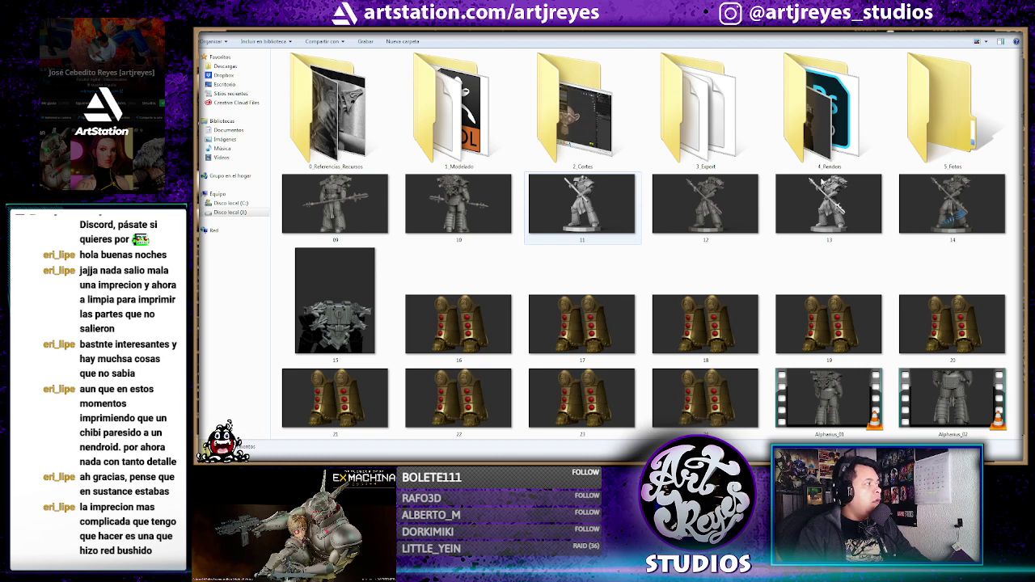
Dismiss the browser update notice, browse the suggested sculptor's ArtStation portfolio, then return to Discord
key("alt+Tab")
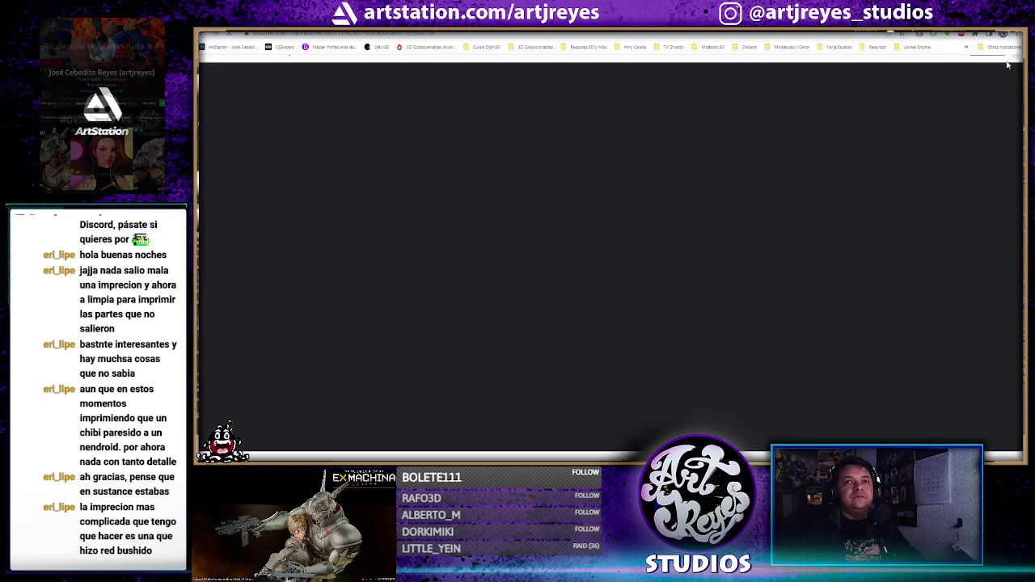
left_click(1016, 67)
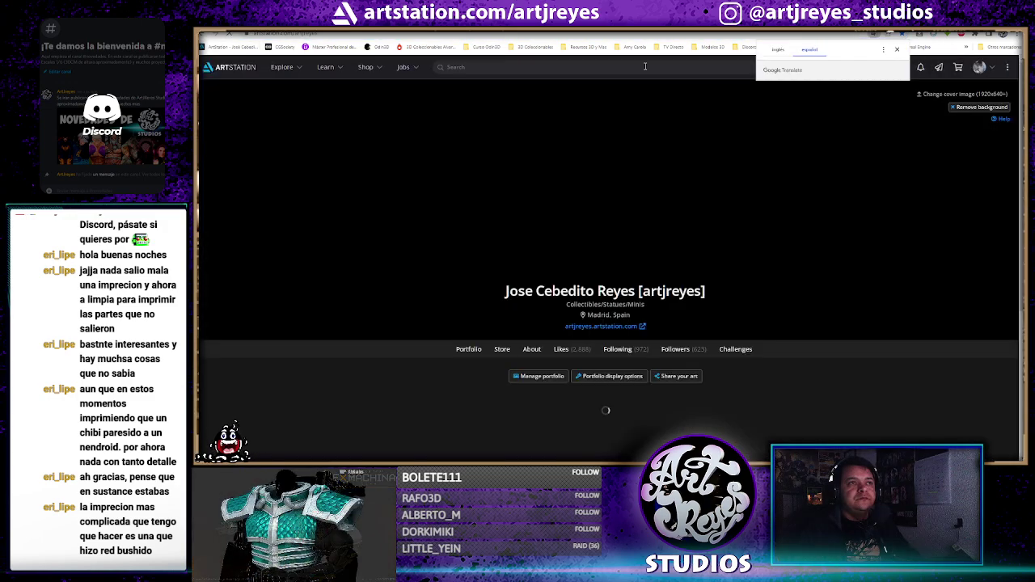
left_click(637, 67)
type("red bushido")
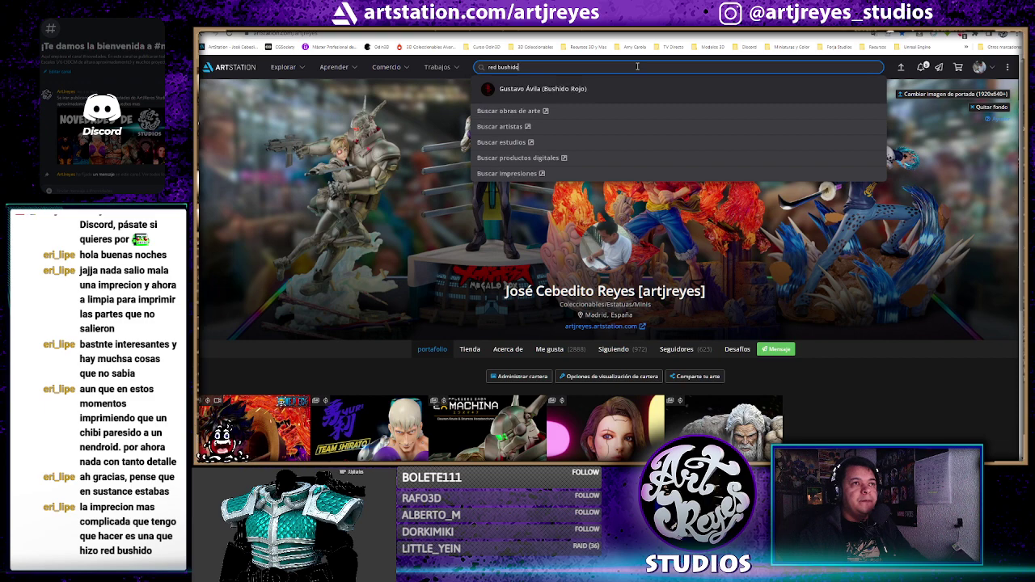
left_click(566, 88)
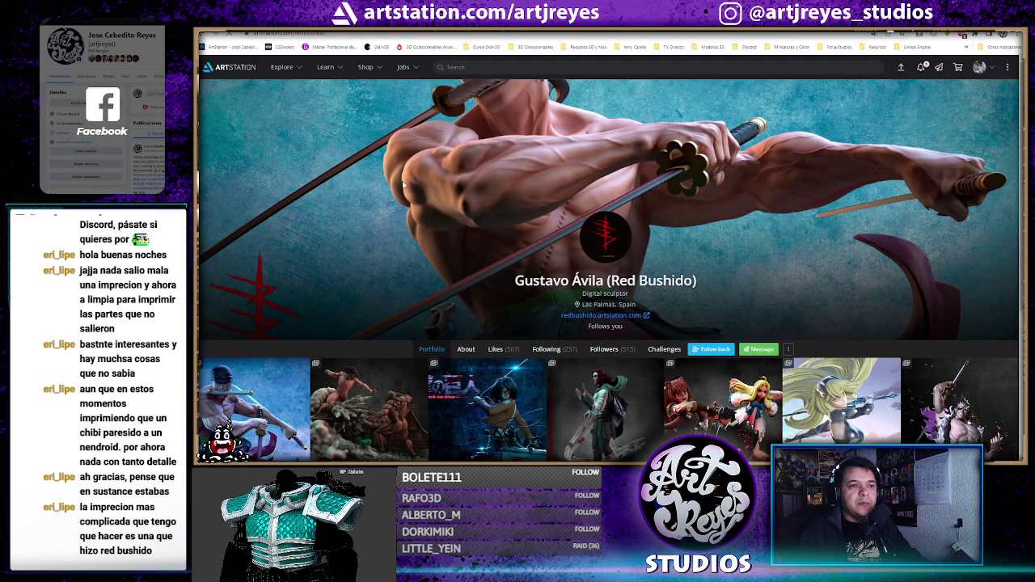
scroll(402, 184, "down", 2)
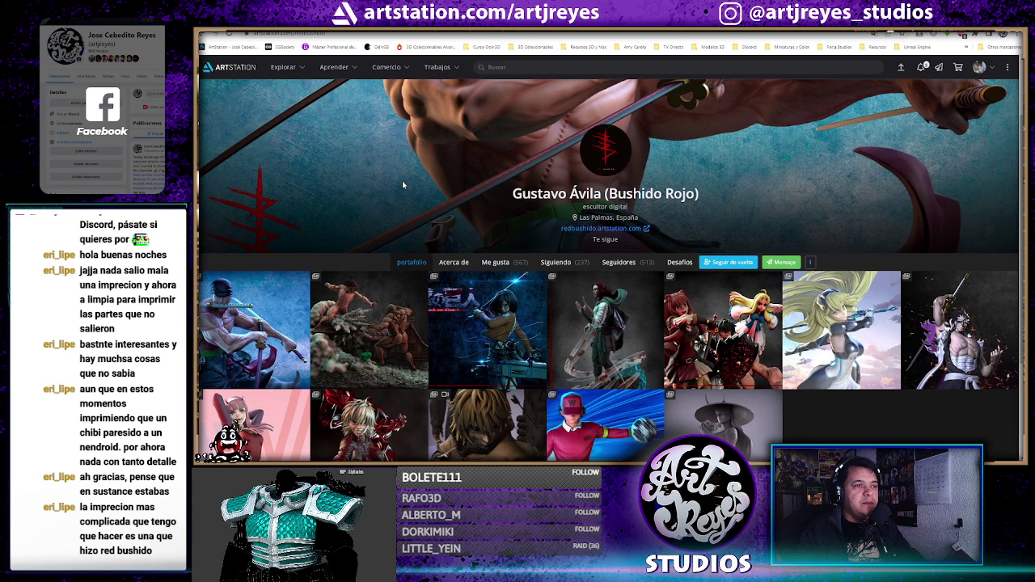
scroll(402, 185, "down", 2)
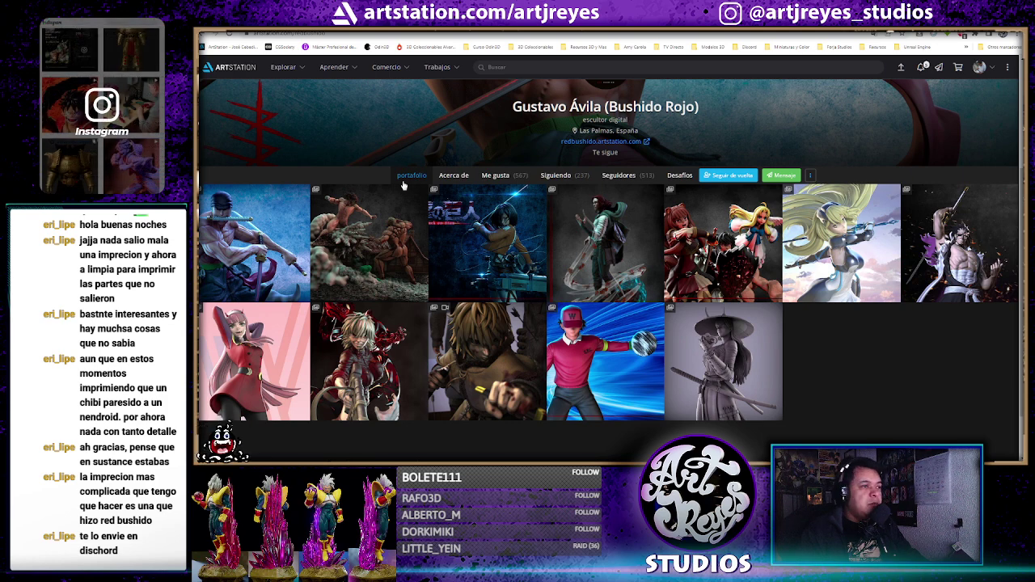
key("alt+Tab")
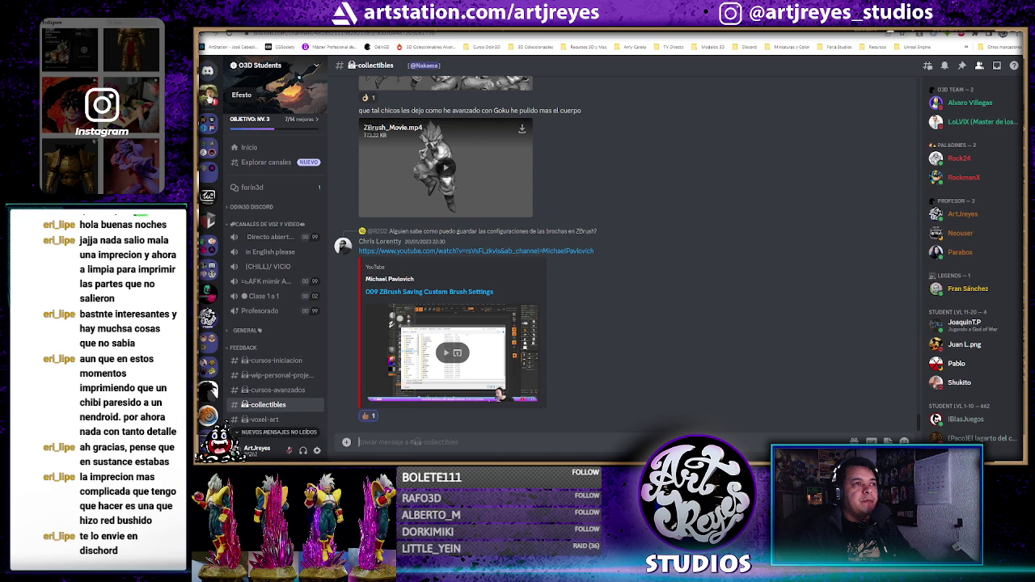
Read the direct message with the shared Kvothe ArtStation link, then return to the browser
left_click(209, 95)
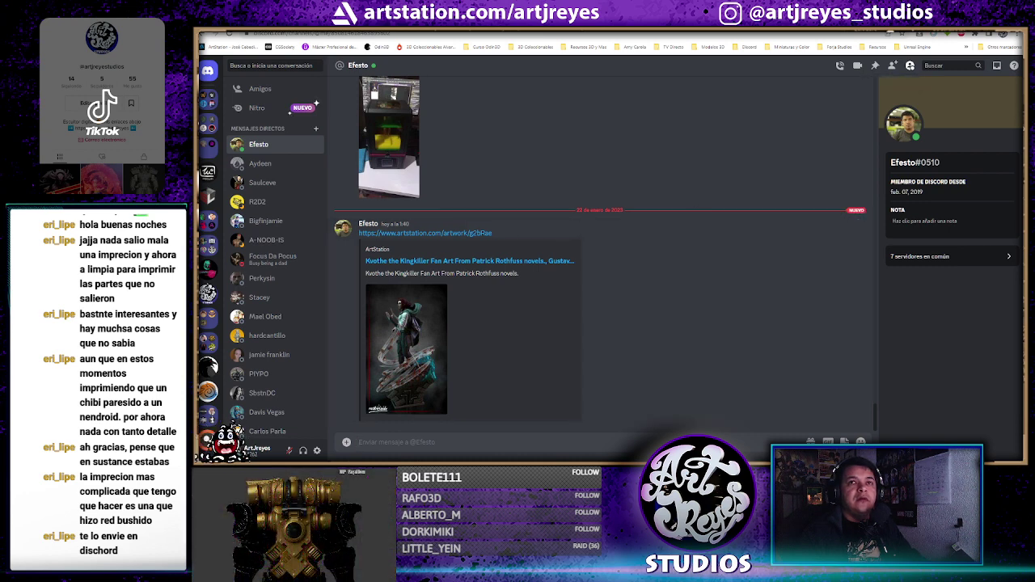
key("alt+Tab")
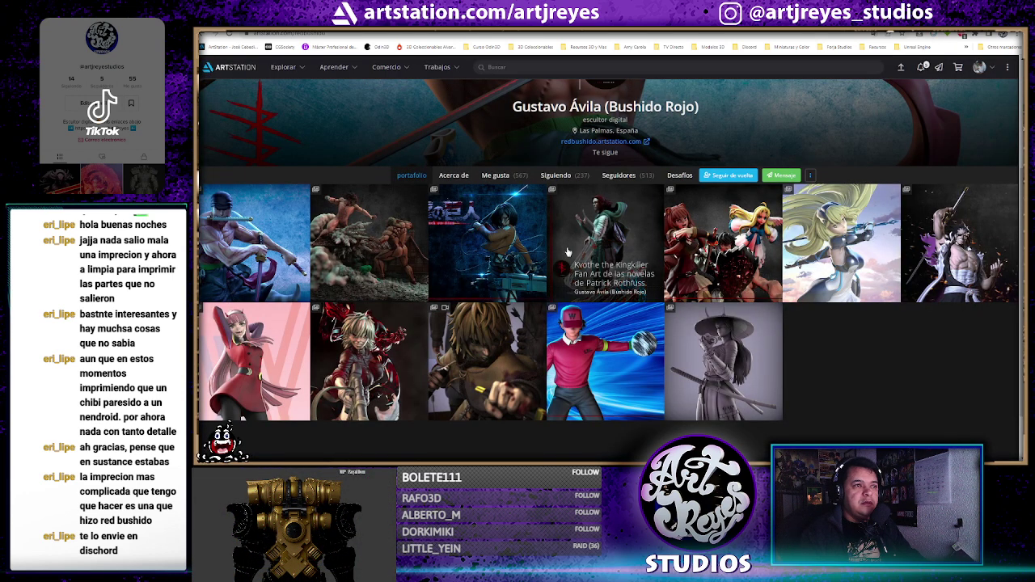
Open the Kvothe the Kingkiller fan art post and scroll down to the full statue render
left_click(612, 214)
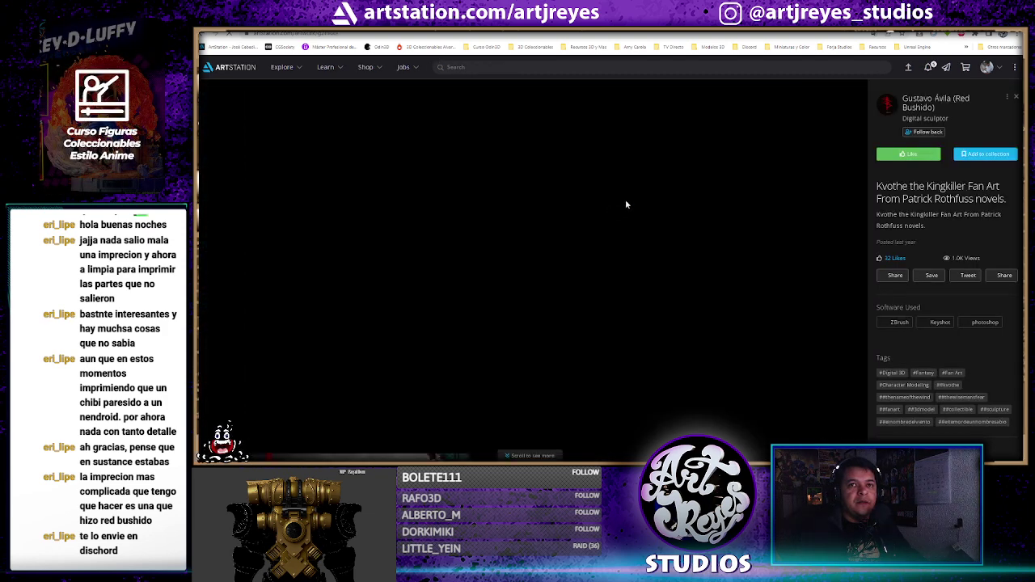
scroll(730, 288, "down", 2)
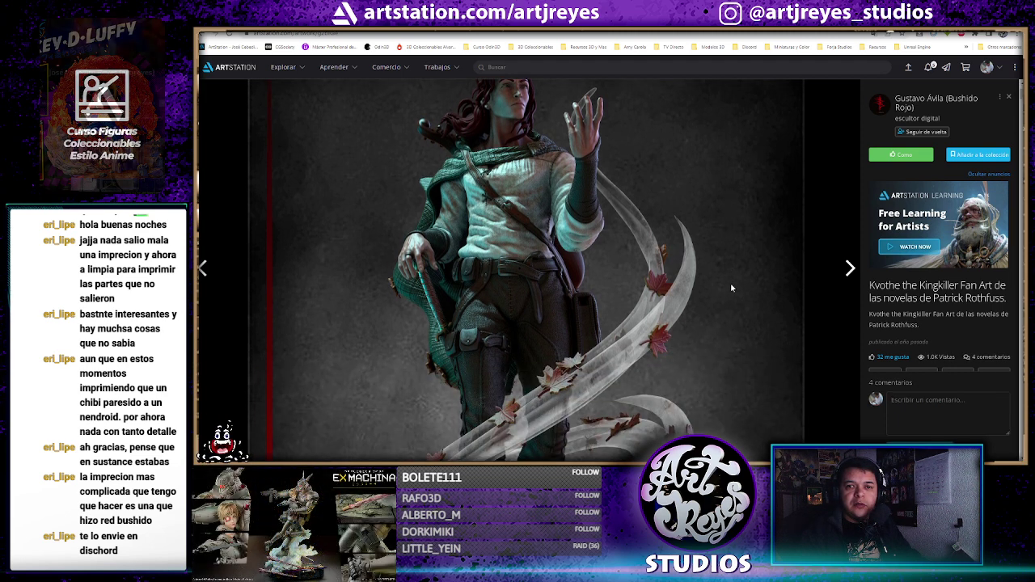
scroll(732, 287, "down", 3)
scroll(732, 285, "down", 3)
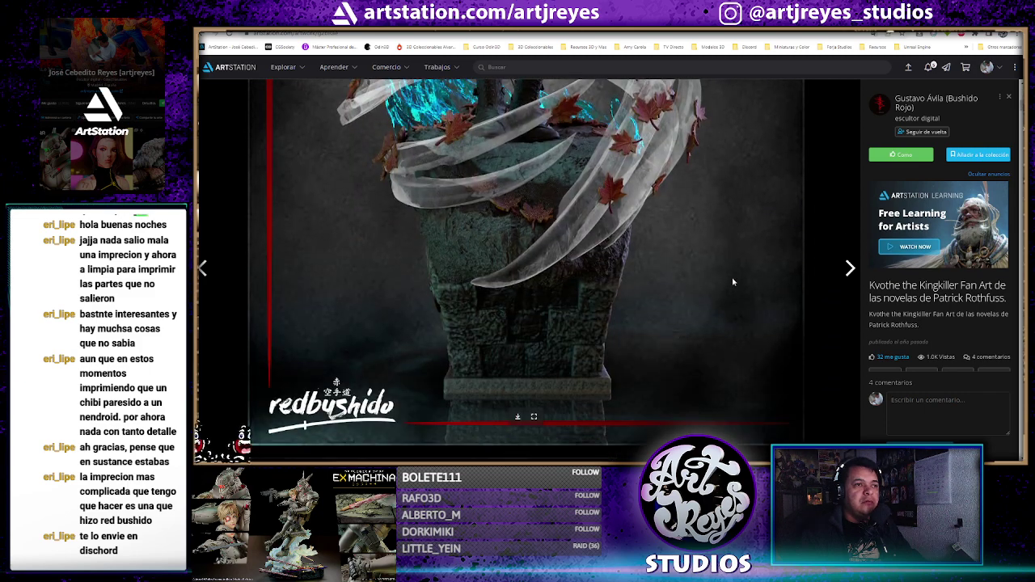
scroll(732, 283, "down", 3)
scroll(733, 279, "down", 3)
scroll(734, 273, "down", 3)
scroll(734, 269, "down", 3)
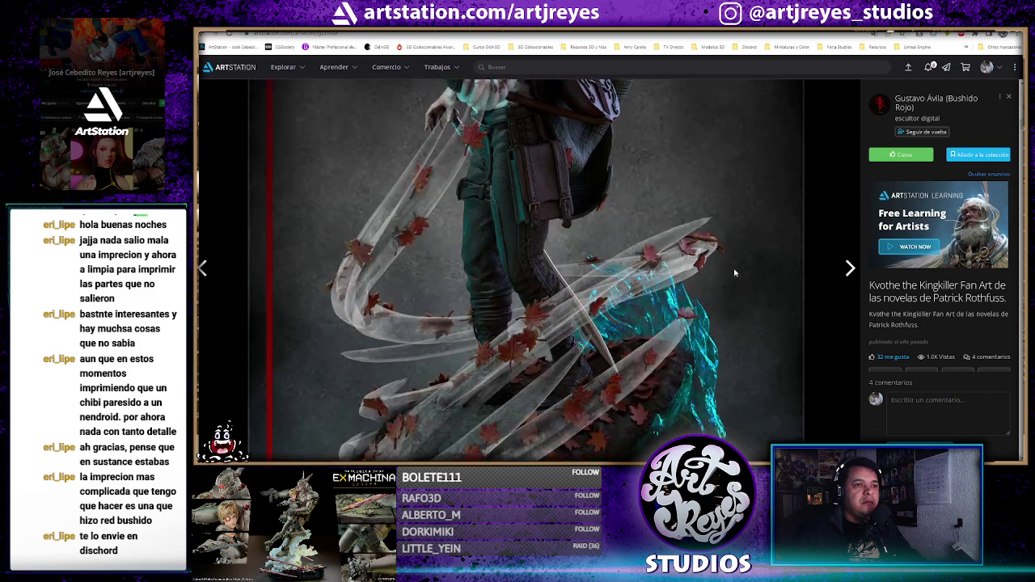
scroll(735, 267, "down", 3)
scroll(737, 261, "down", 2)
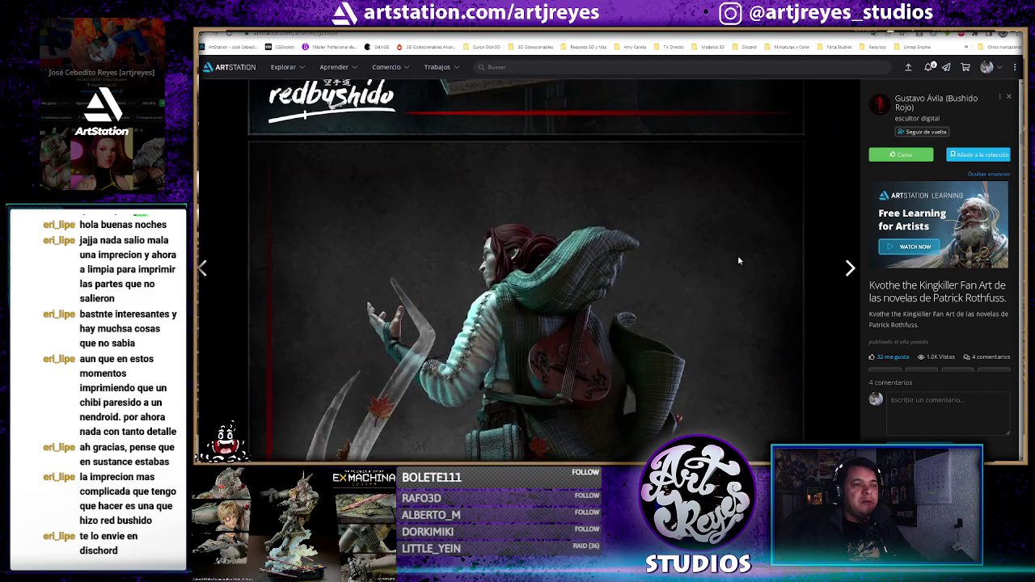
scroll(737, 261, "down", 3)
scroll(737, 261, "down", 3)
scroll(737, 260, "down", 3)
scroll(737, 260, "down", 3)
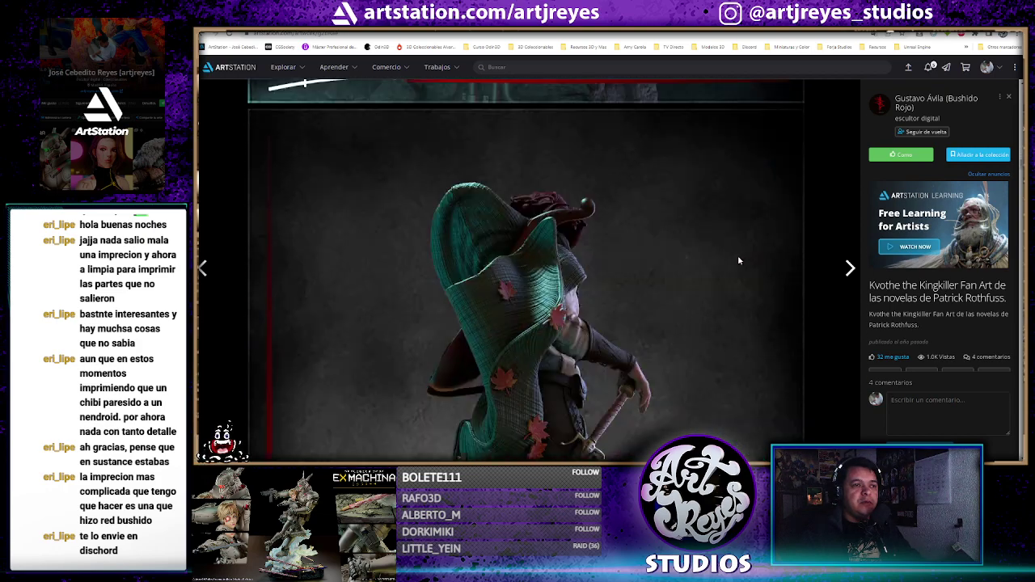
scroll(737, 260, "down", 3)
scroll(738, 260, "down", 3)
scroll(738, 260, "down", 3)
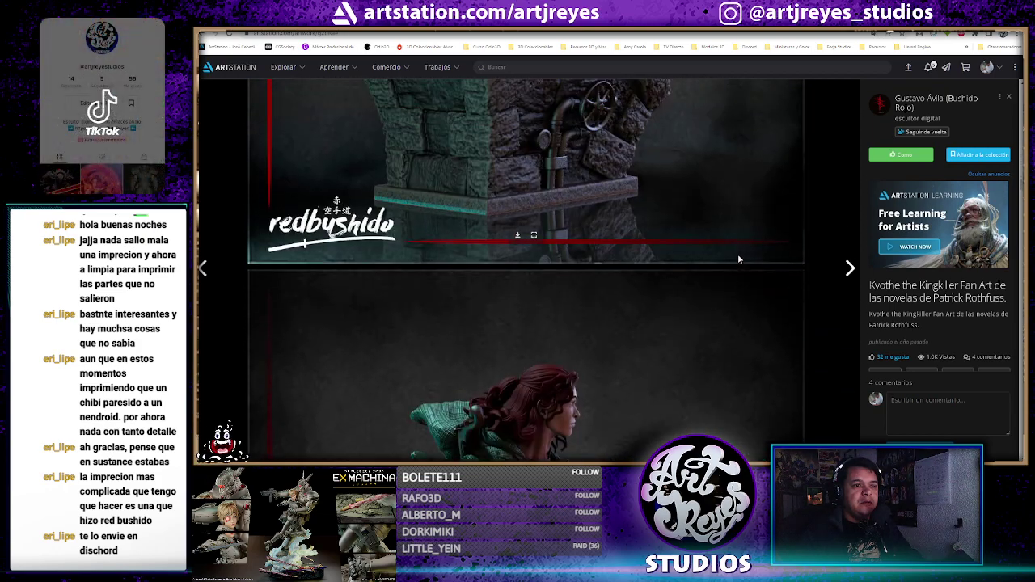
scroll(738, 259, "down", 3)
scroll(738, 254, "down", 3)
scroll(737, 252, "down", 3)
scroll(738, 251, "down", 3)
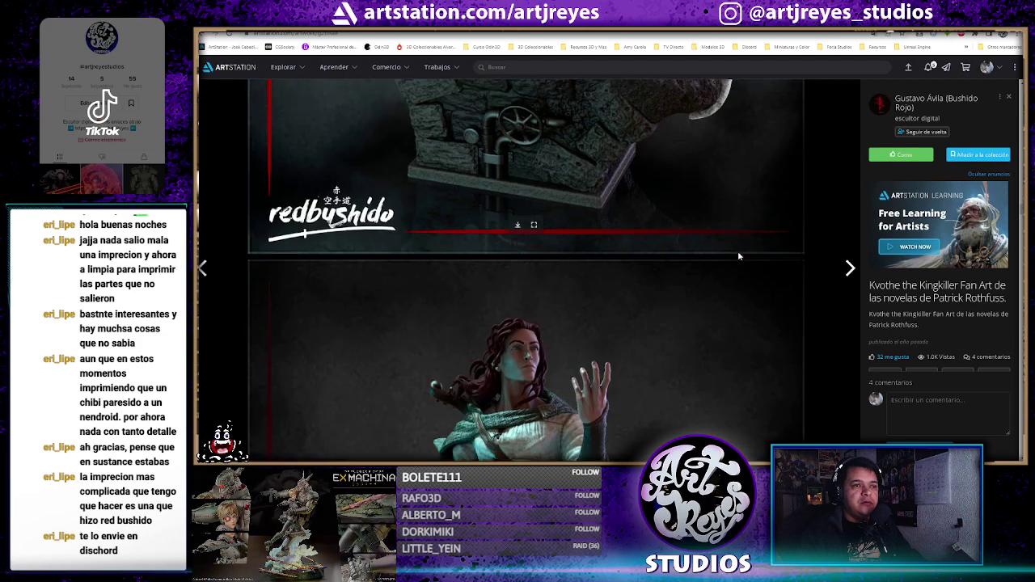
scroll(738, 250, "down", 3)
scroll(738, 255, "down", 3)
scroll(738, 256, "down", 3)
scroll(739, 253, "down", 3)
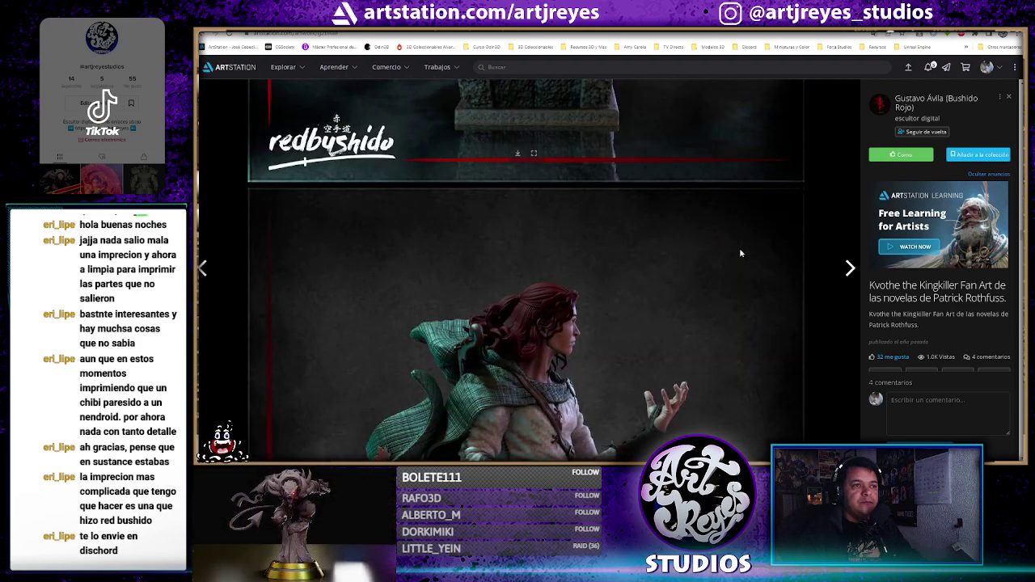
scroll(740, 252, "down", 3)
scroll(742, 251, "down", 3)
scroll(742, 251, "down", 3)
scroll(744, 250, "down", 3)
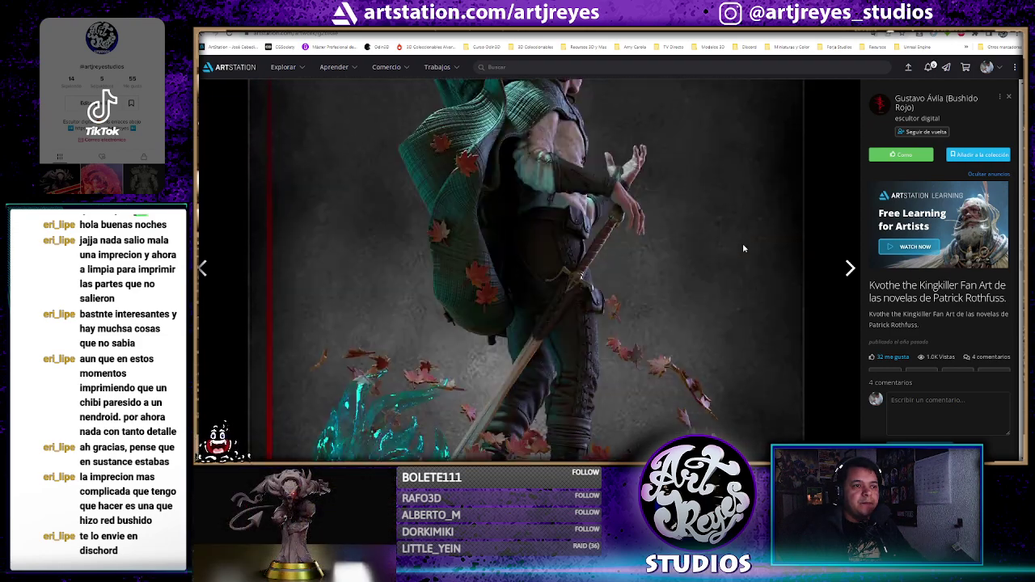
scroll(744, 248, "down", 3)
scroll(744, 248, "down", 3)
scroll(743, 248, "down", 3)
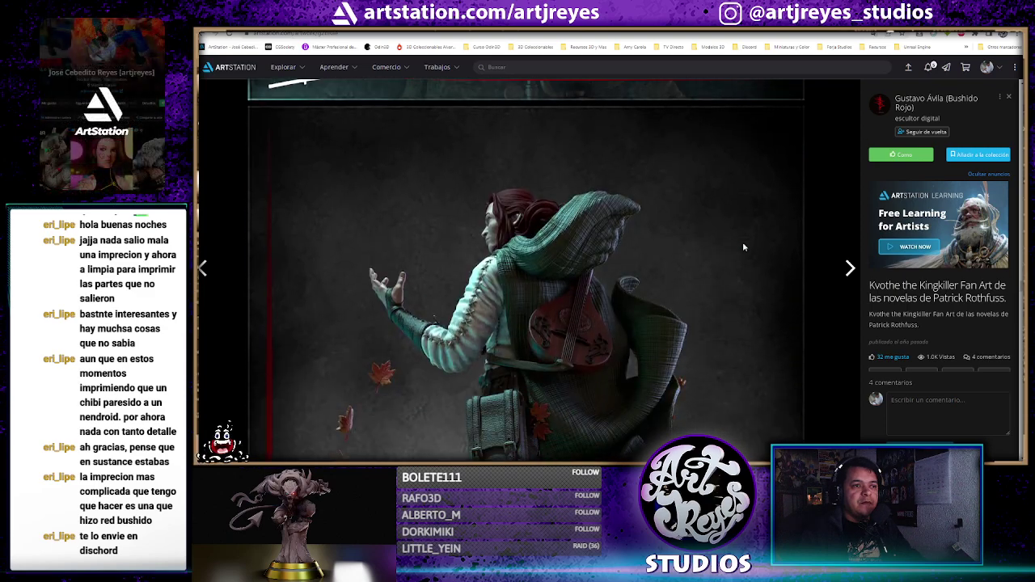
scroll(744, 248, "down", 3)
scroll(744, 248, "down", 3)
scroll(743, 248, "down", 3)
scroll(743, 249, "down", 3)
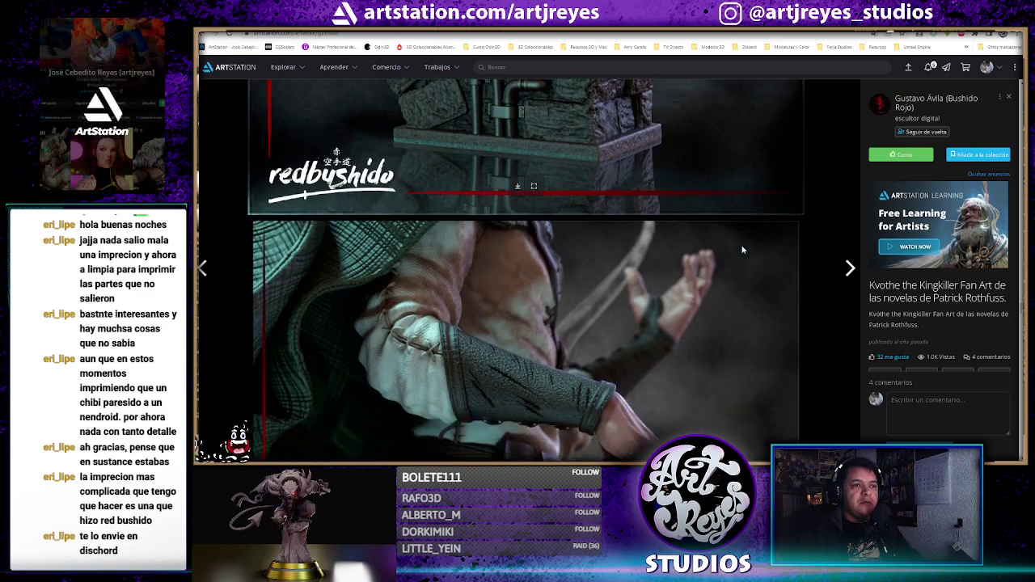
scroll(742, 250, "down", 3)
scroll(743, 250, "down", 3)
scroll(743, 250, "down", 3)
scroll(742, 250, "down", 2)
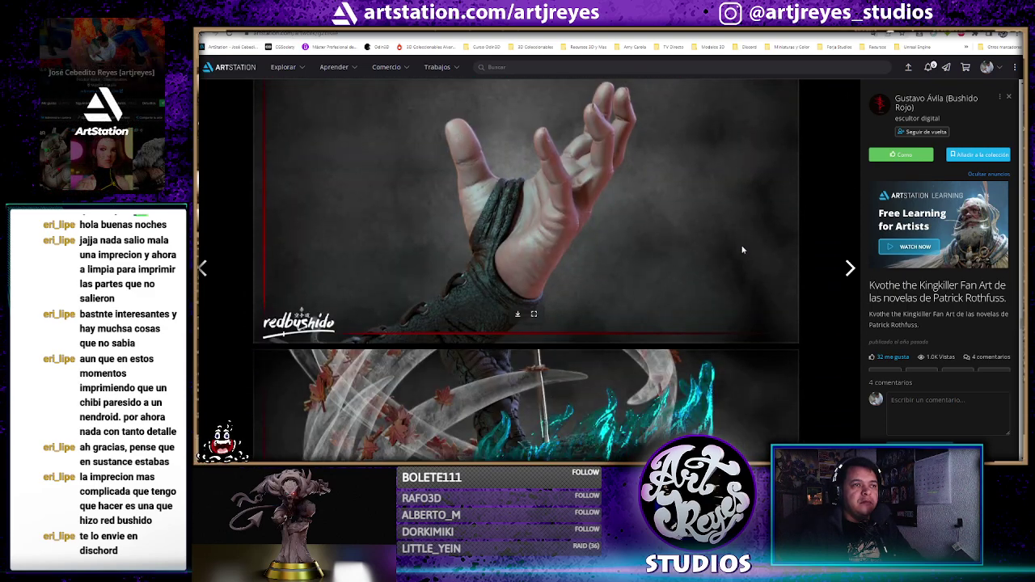
scroll(742, 250, "down", 3)
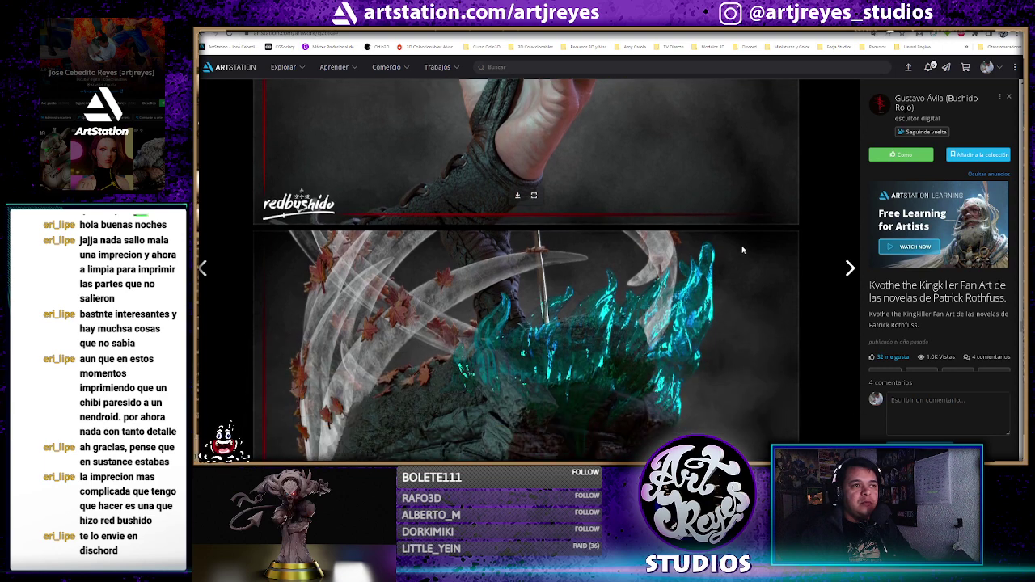
scroll(743, 250, "down", 3)
scroll(743, 250, "down", 1)
scroll(743, 250, "down", 3)
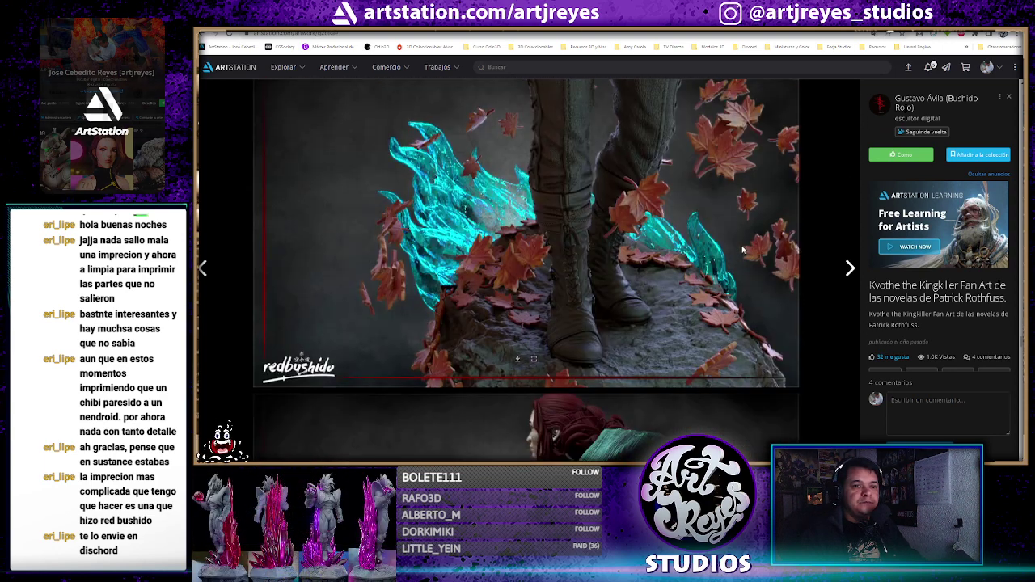
scroll(744, 249, "down", 2)
scroll(745, 246, "down", 3)
scroll(747, 245, "down", 3)
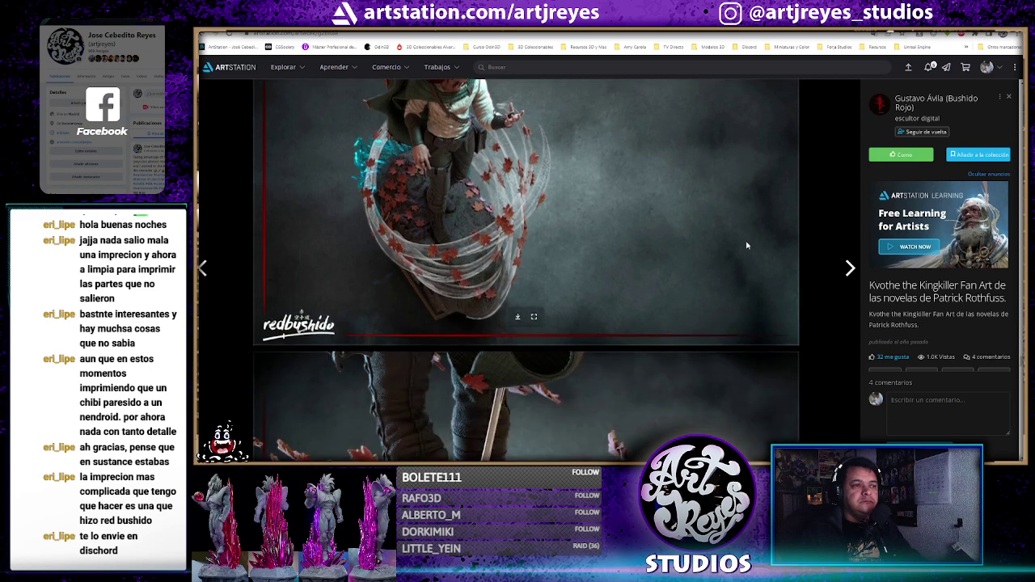
scroll(748, 244, "down", 2)
scroll(749, 243, "down", 2)
scroll(750, 242, "down", 3)
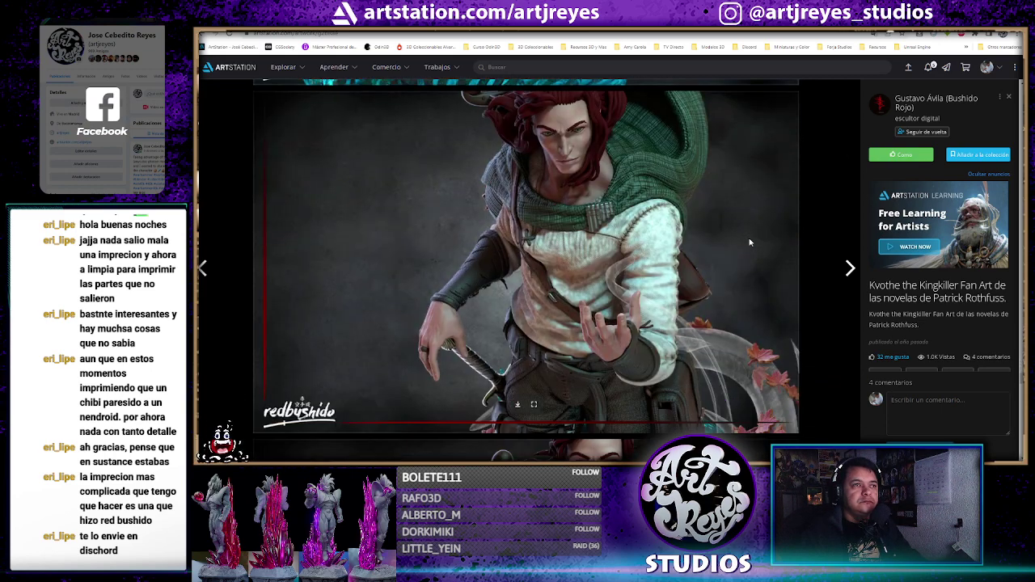
scroll(750, 242, "down", 2)
scroll(750, 241, "down", 2)
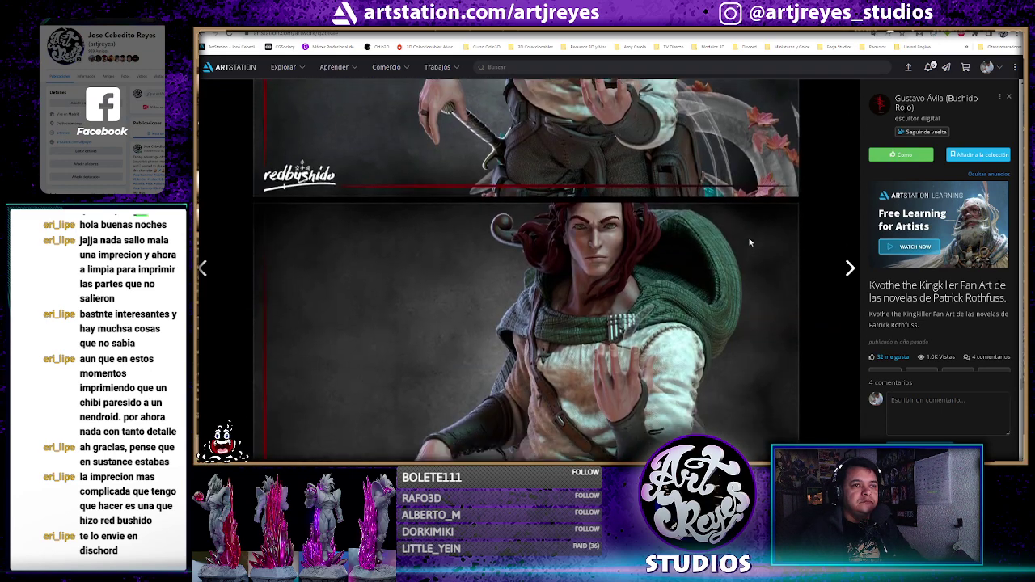
scroll(751, 239, "up", 2)
scroll(750, 239, "down", 3)
scroll(750, 239, "down", 2)
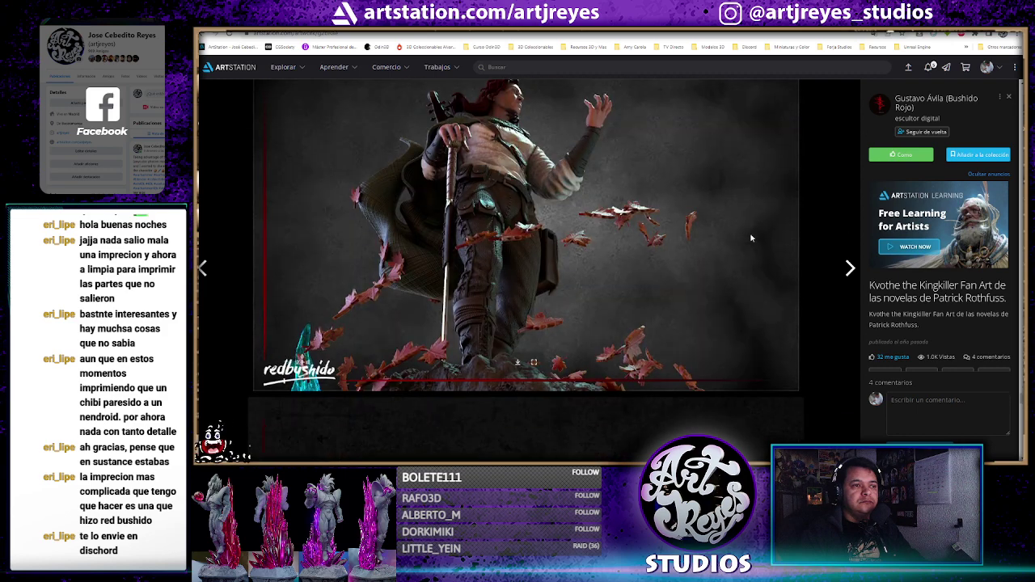
scroll(750, 239, "down", 2)
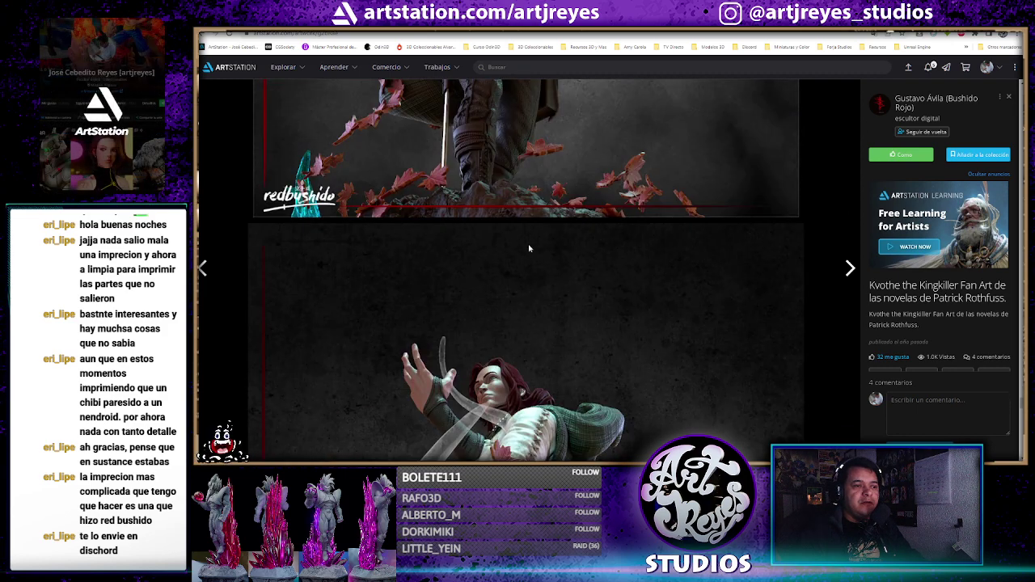
scroll(534, 243, "down", 2)
scroll(555, 231, "down", 1)
scroll(555, 232, "down", 2)
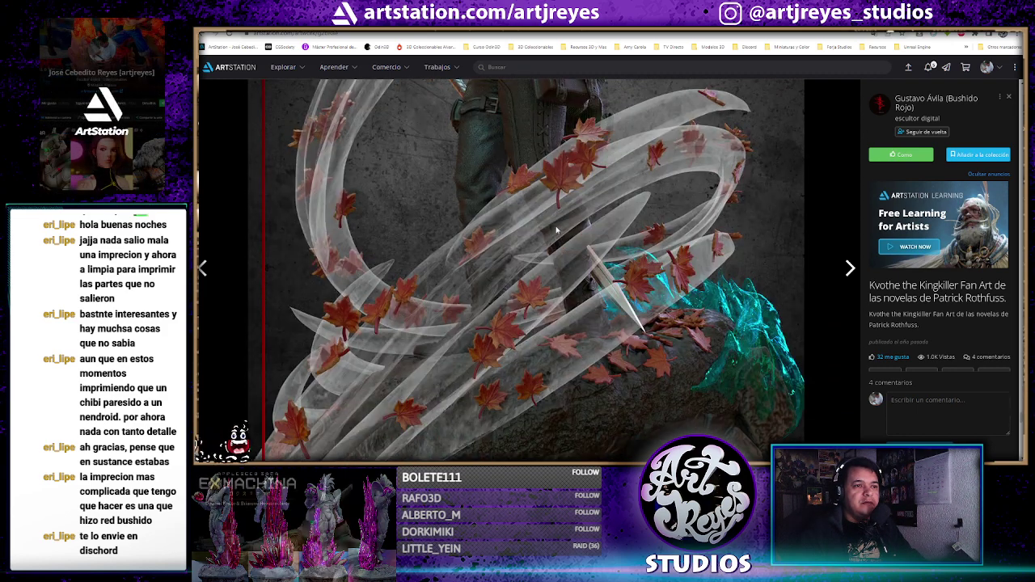
scroll(556, 231, "down", 2)
scroll(559, 219, "down", 2)
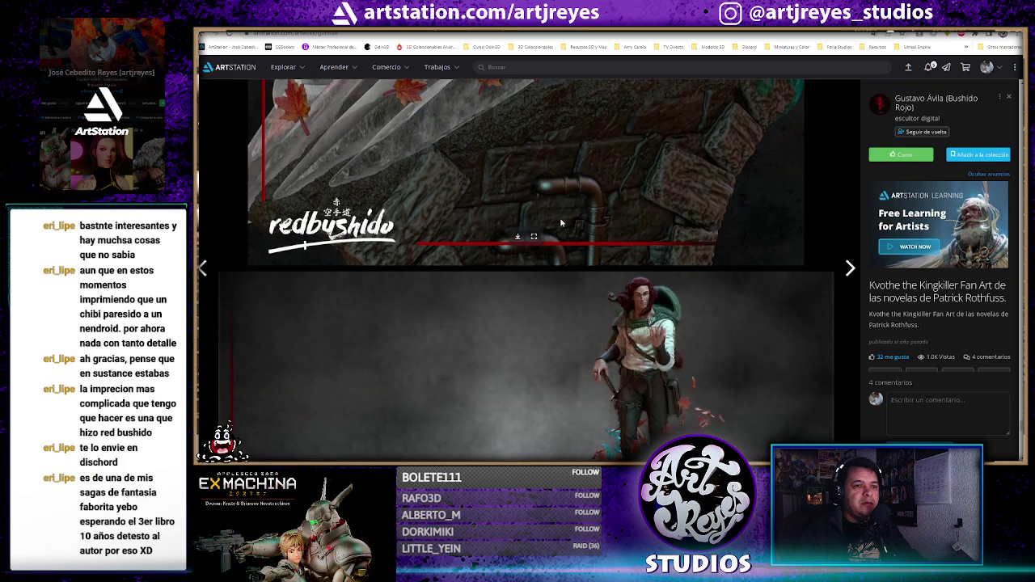
scroll(560, 218, "down", 3)
scroll(561, 218, "down", 3)
scroll(564, 217, "down", 3)
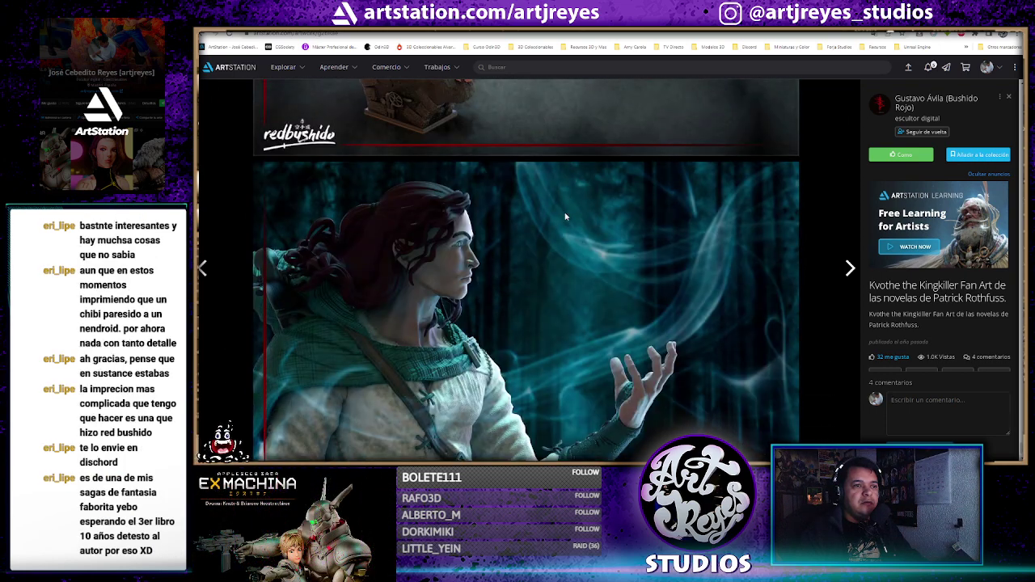
scroll(562, 215, "down", 1)
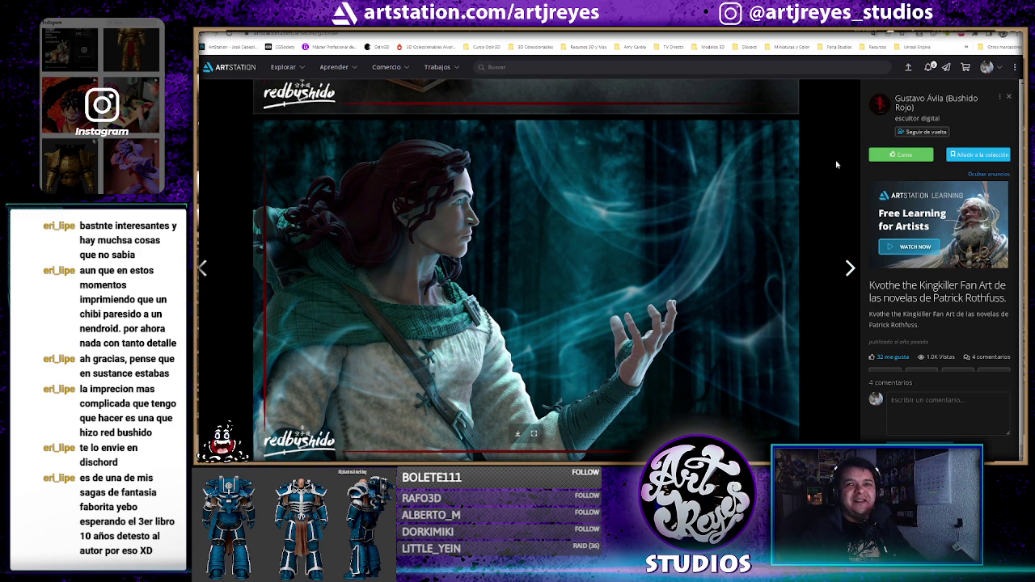
scroll(943, 270, "down", 1)
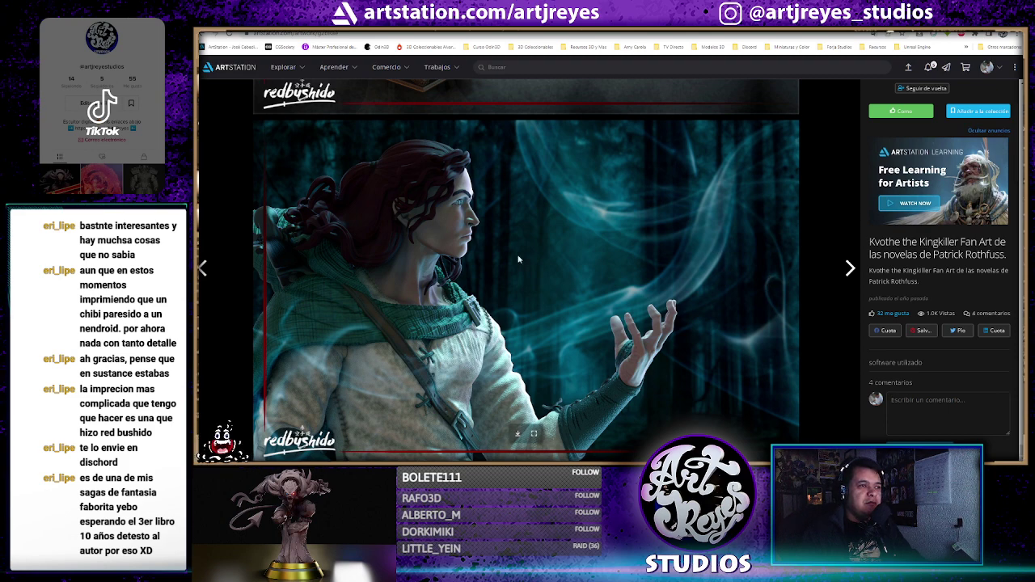
scroll(715, 240, "up", 5)
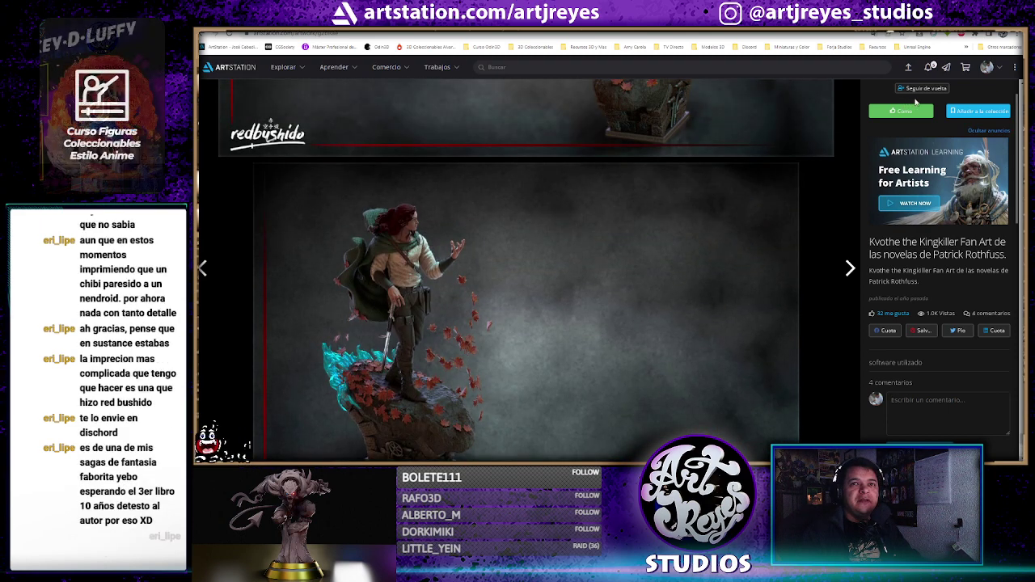
scroll(921, 118, "down", 2)
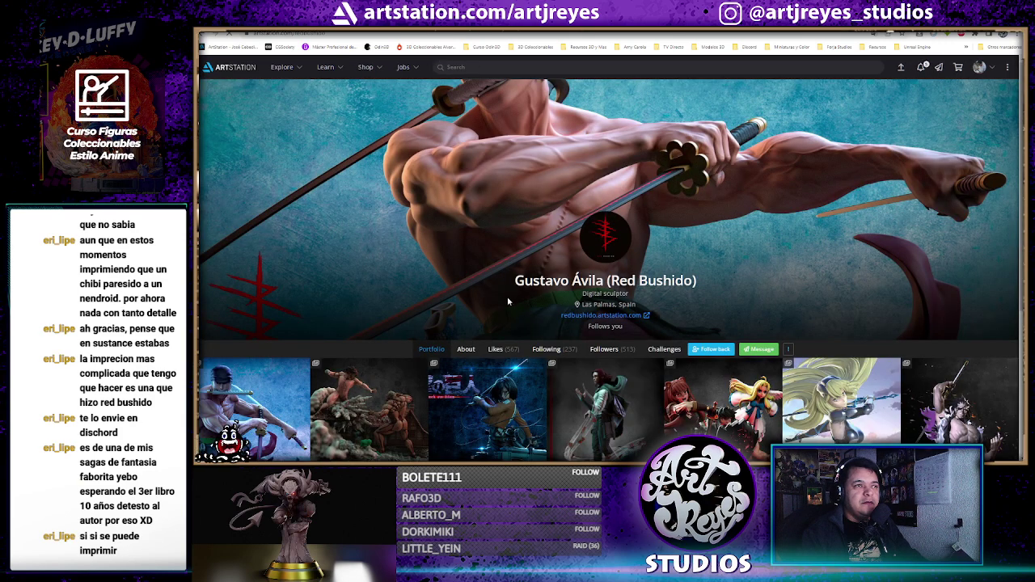
Scroll the sculptor's portfolio grid and open the Roronoa Zoro fan art post
scroll(508, 300, "down", 1)
scroll(506, 307, "down", 2)
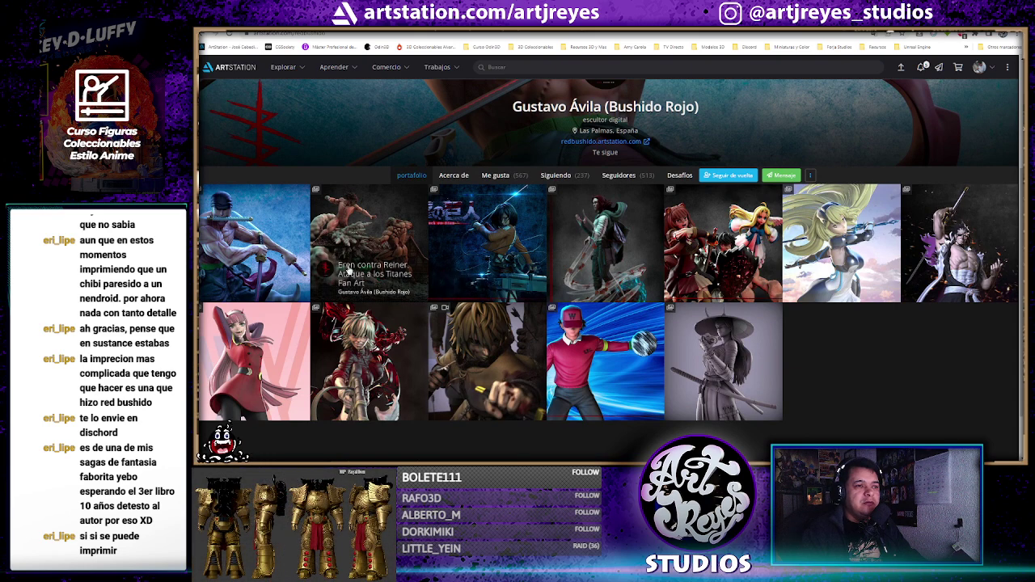
left_click(256, 239)
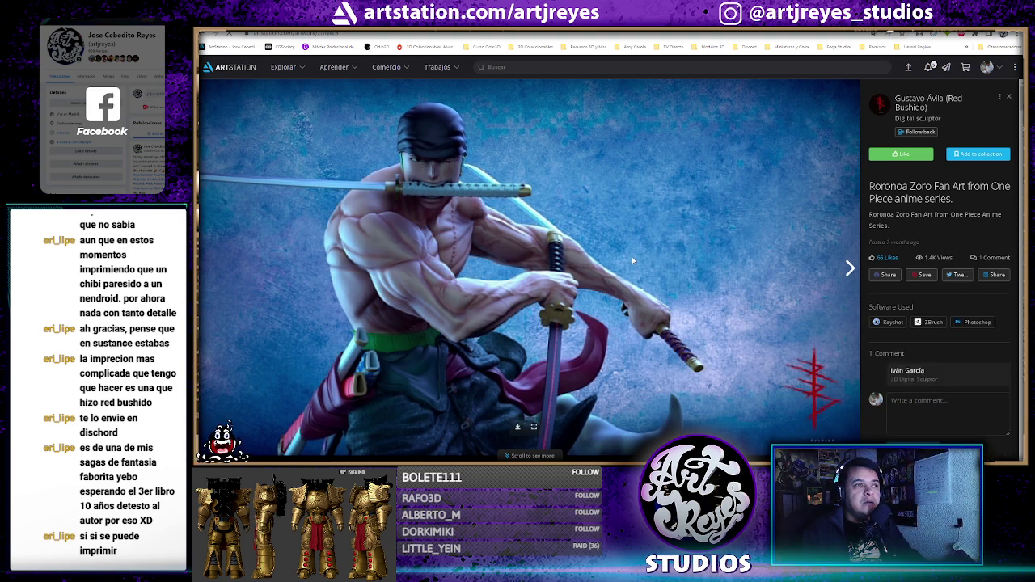
scroll(634, 256, "down", 1)
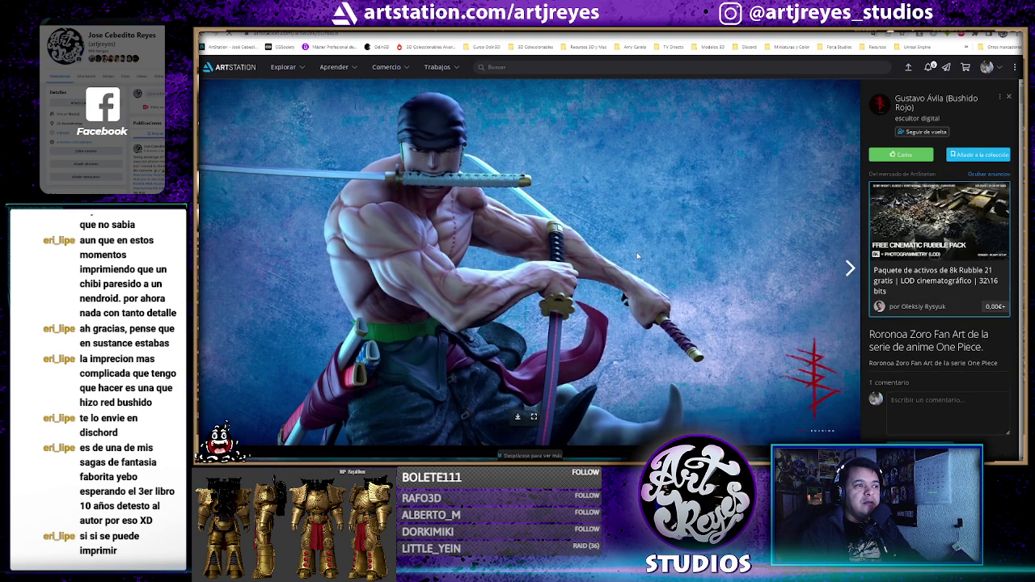
scroll(637, 256, "down", 5)
scroll(641, 239, "down", 1)
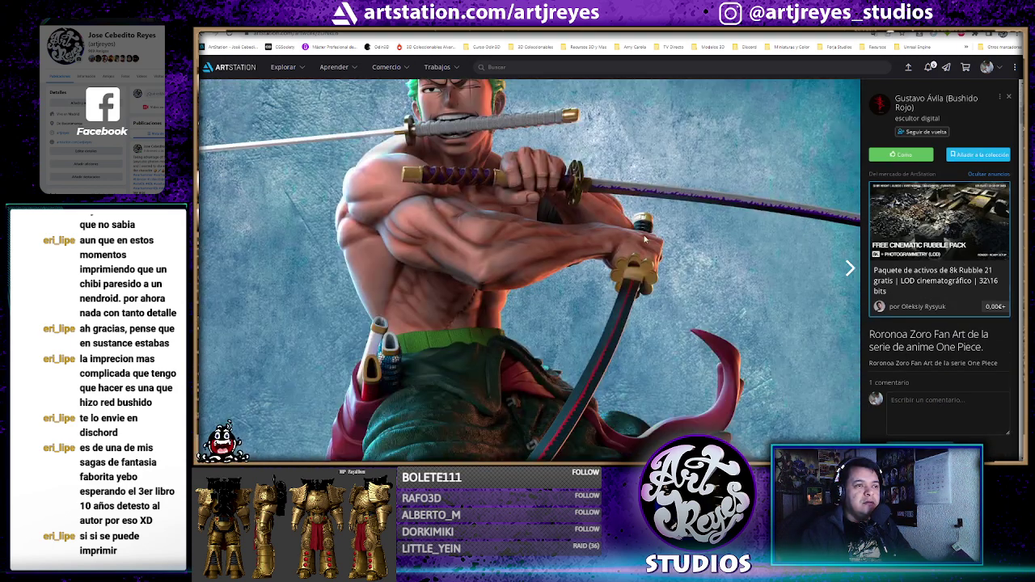
scroll(645, 240, "down", 5)
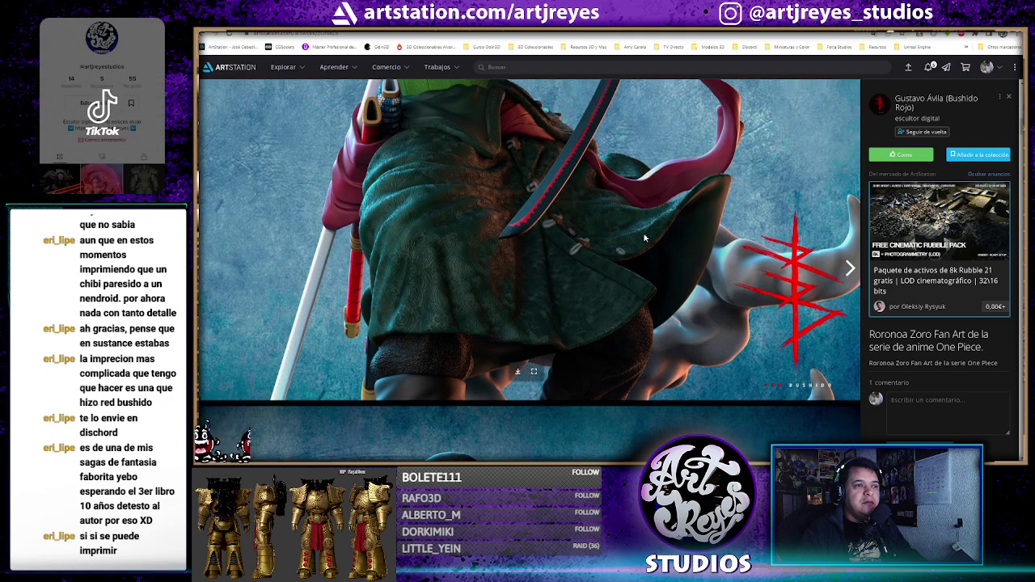
scroll(648, 233, "down", 3)
scroll(647, 233, "down", 5)
scroll(648, 233, "down", 2)
scroll(649, 232, "down", 5)
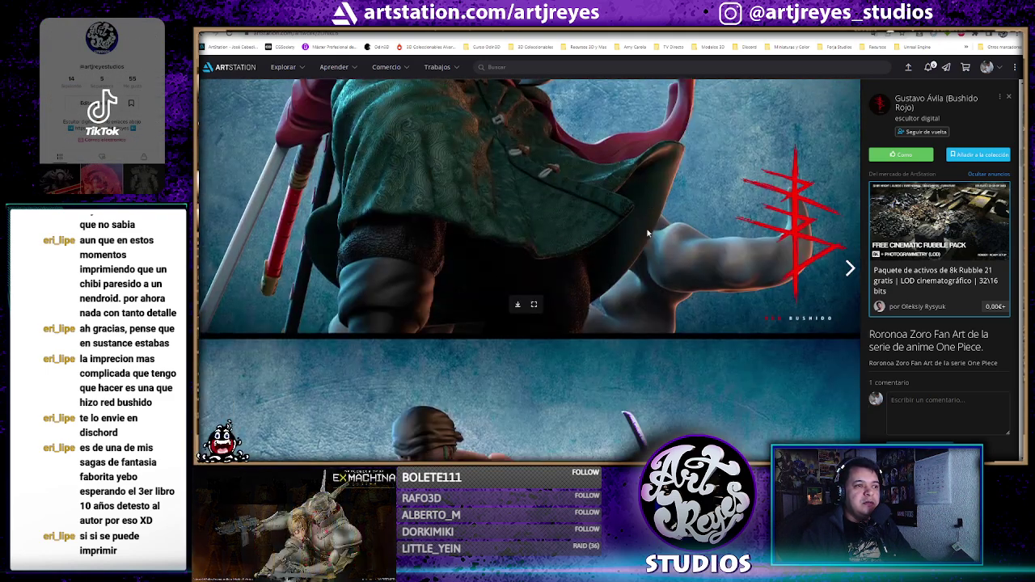
scroll(649, 233, "down", 3)
scroll(648, 232, "down", 3)
scroll(649, 232, "down", 4)
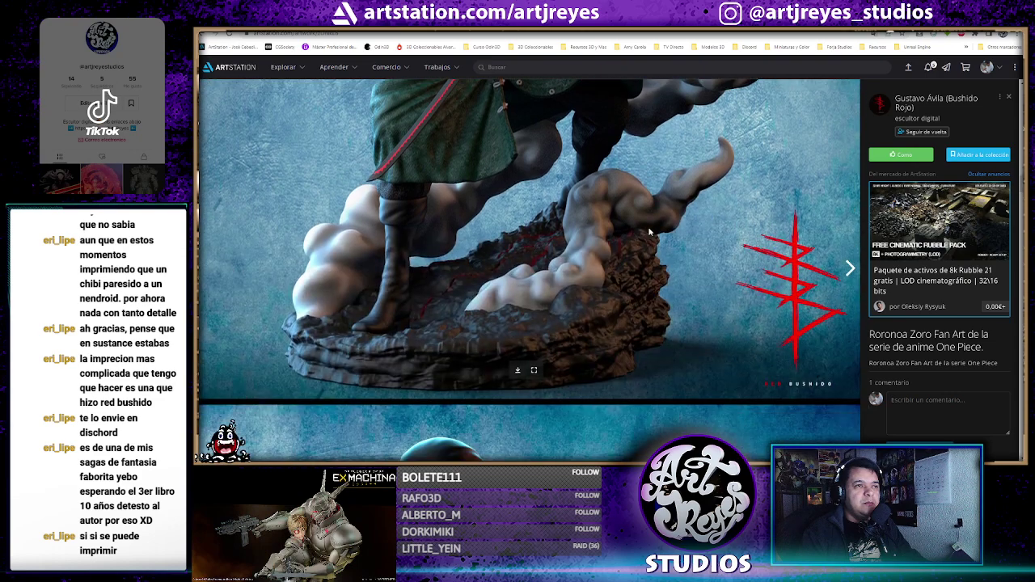
scroll(649, 232, "down", 3)
scroll(648, 232, "down", 3)
scroll(649, 232, "down", 3)
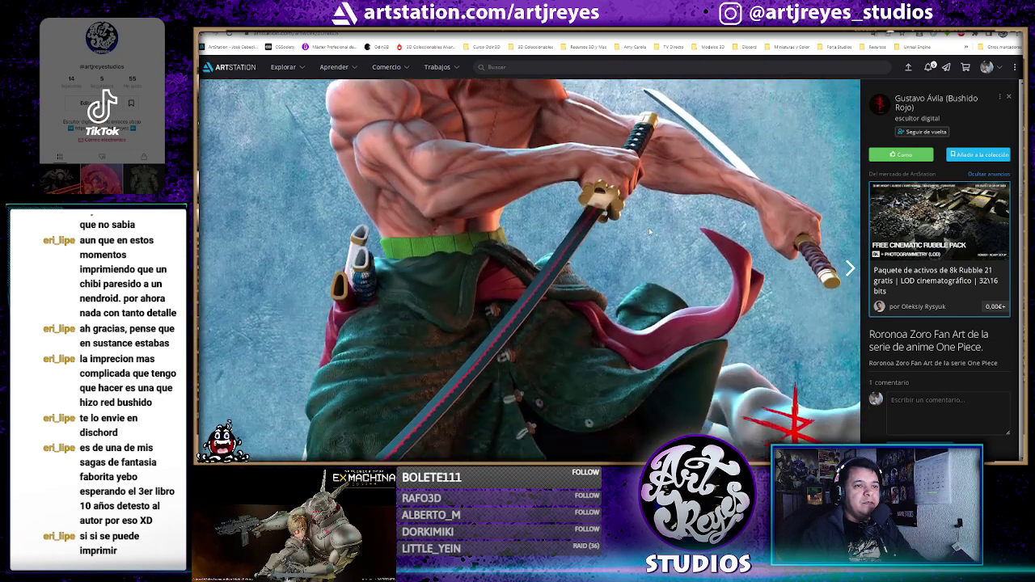
scroll(649, 232, "down", 3)
scroll(651, 231, "down", 3)
scroll(652, 230, "down", 3)
scroll(653, 230, "down", 3)
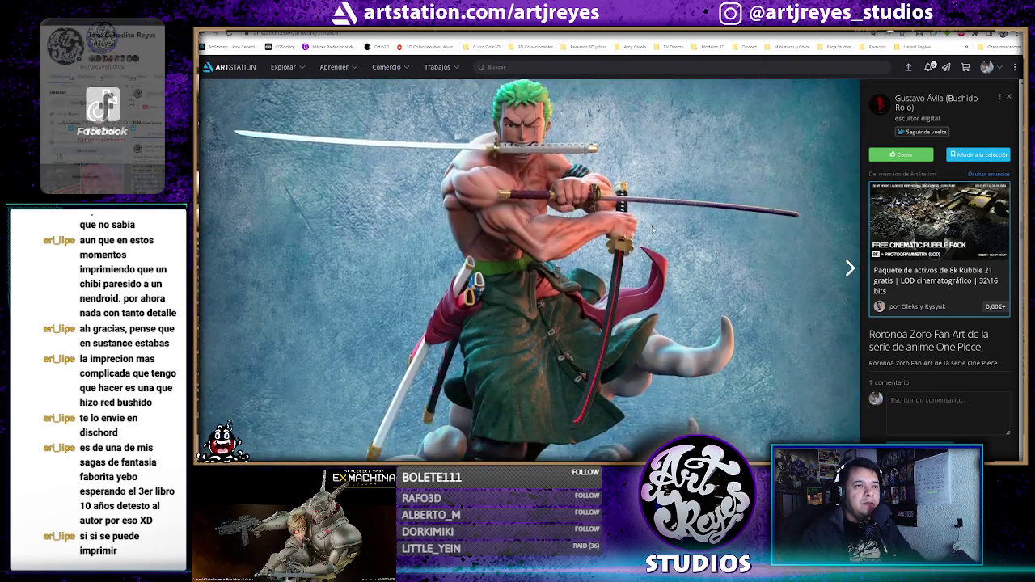
scroll(651, 230, "down", 3)
scroll(650, 229, "down", 3)
scroll(647, 231, "down", 3)
scroll(645, 231, "down", 3)
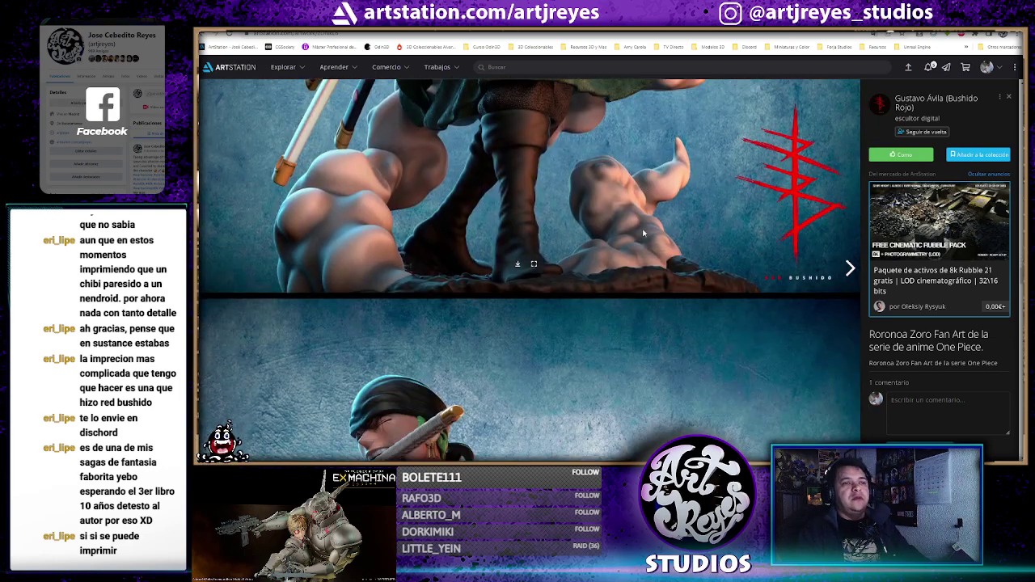
scroll(647, 230, "down", 3)
scroll(663, 210, "down", 3)
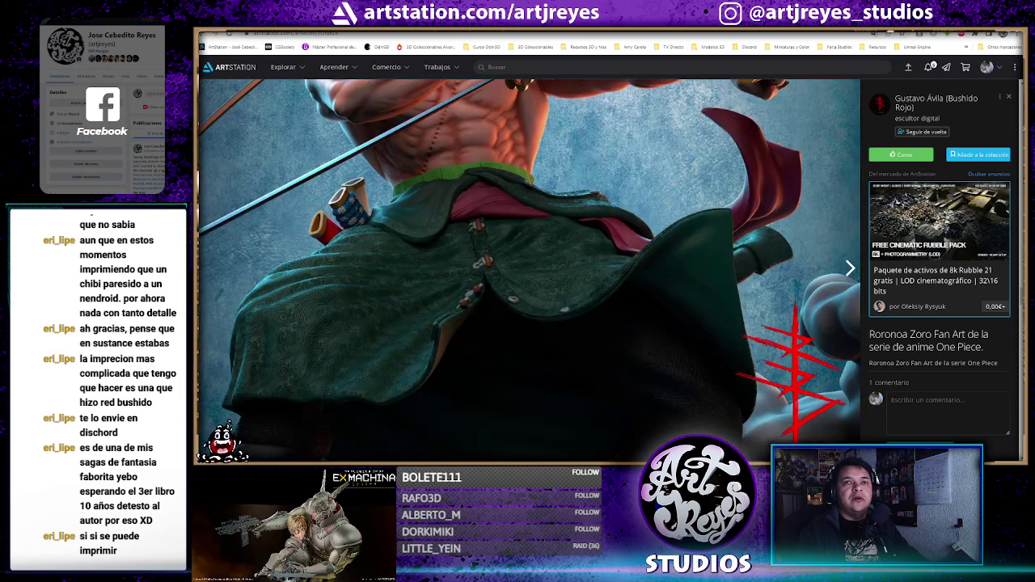
key("ctrl+Tab")
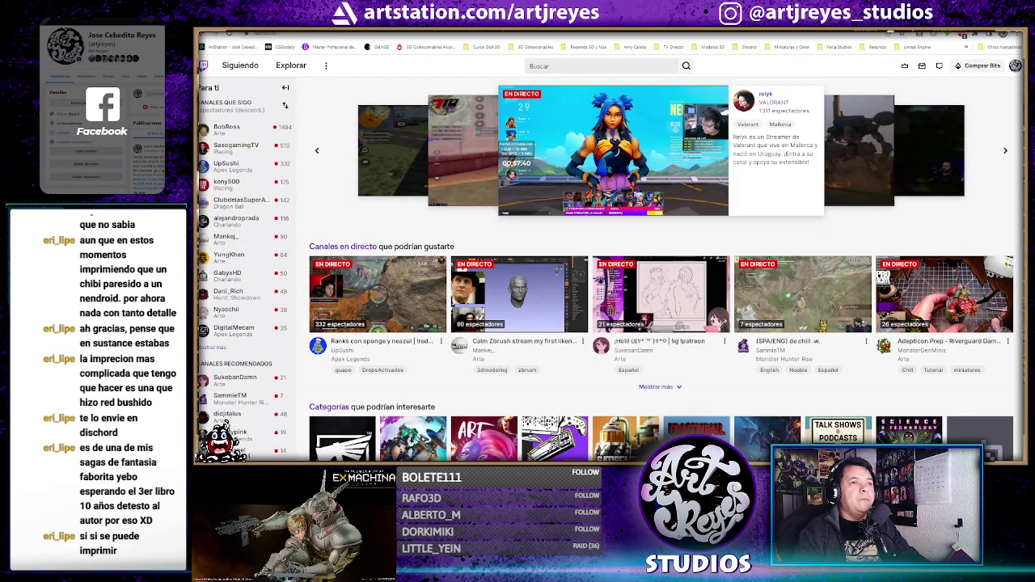
key("ctrl+Tab")
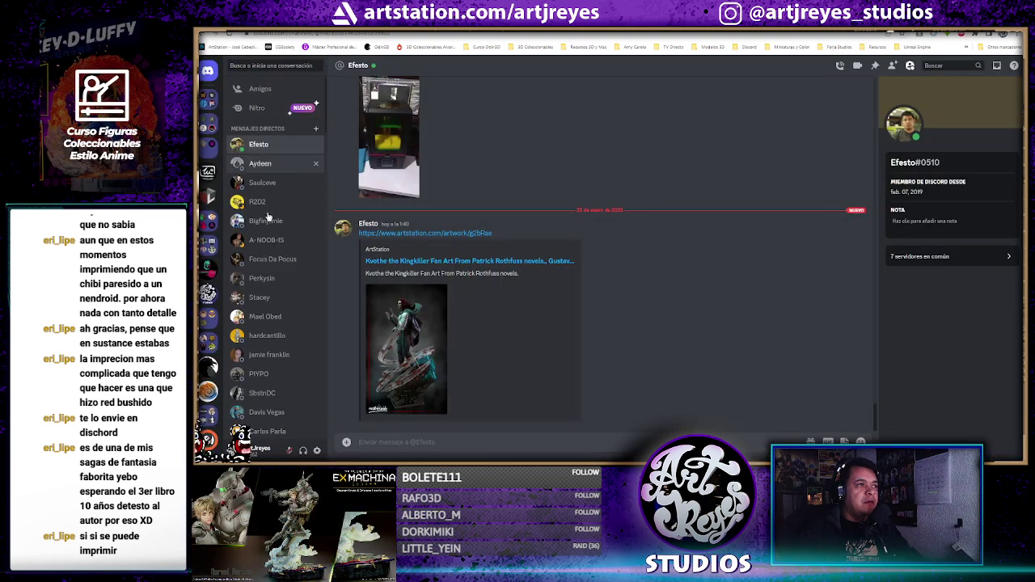
Switch to the ArtJReyes Studios server's minis_en_proceso channel and browse its member list
left_click(208, 290)
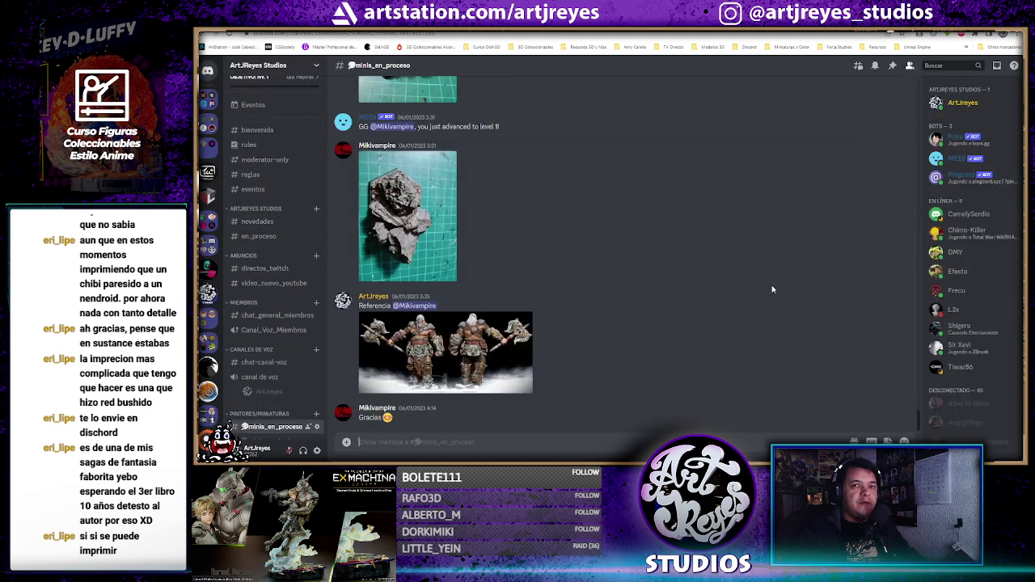
scroll(942, 331, "down", 3)
scroll(970, 328, "down", 2)
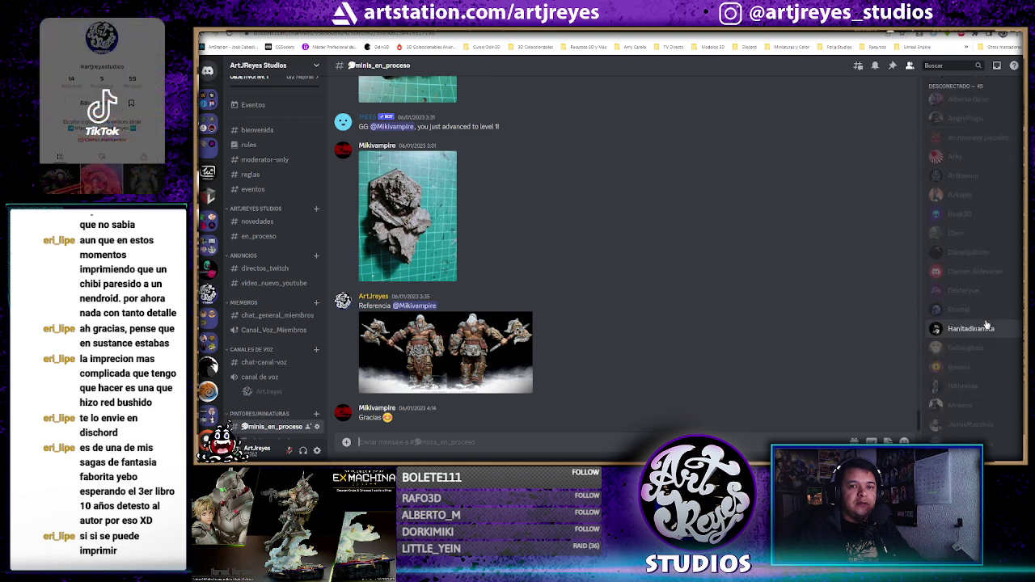
scroll(985, 325, "up", 2)
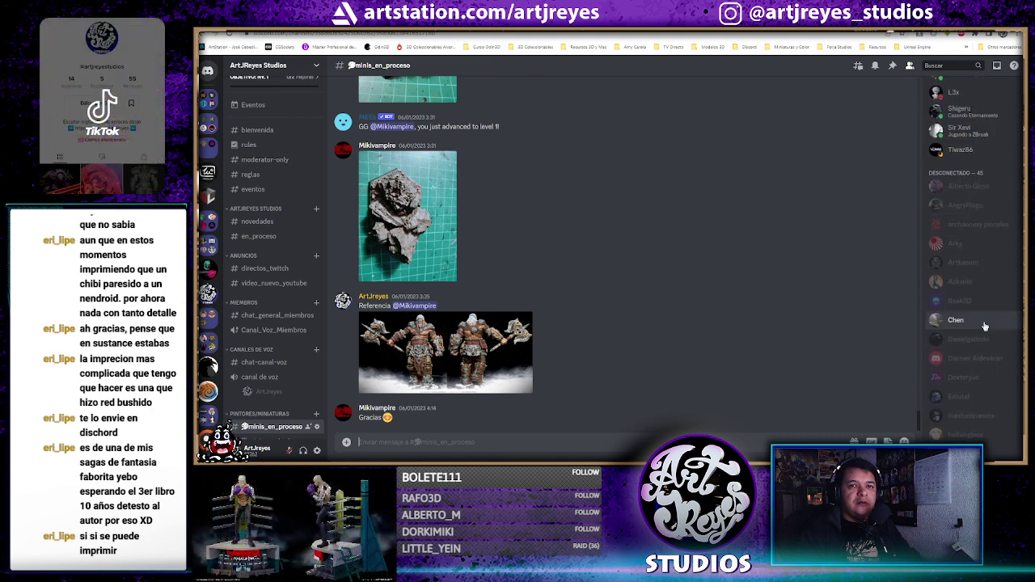
scroll(985, 325, "down", 2)
scroll(985, 326, "down", 1)
scroll(985, 325, "down", 2)
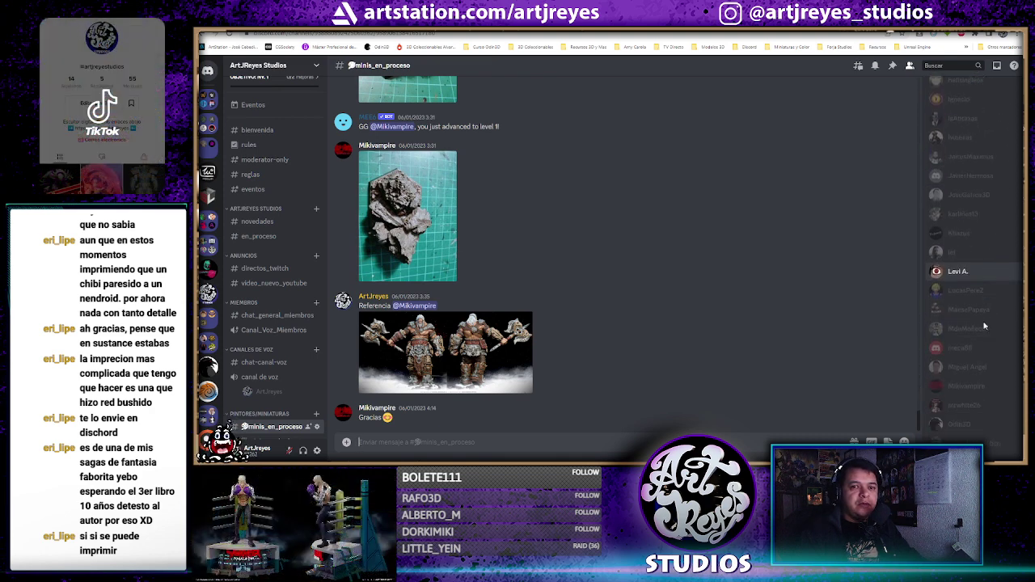
scroll(985, 325, "down", 2)
scroll(970, 324, "down", 1)
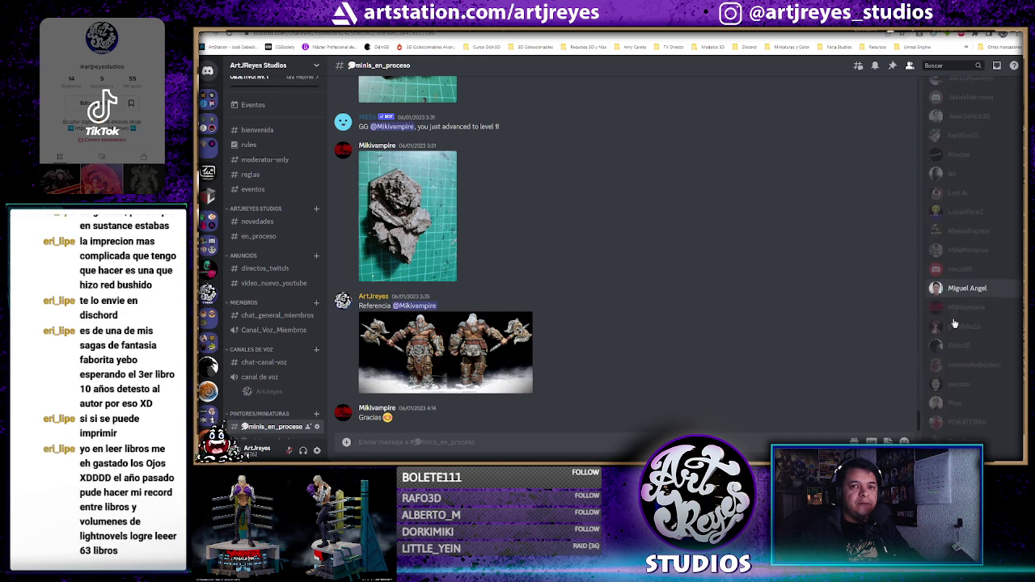
scroll(954, 322, "down", 1)
scroll(946, 321, "up", 3)
scroll(938, 321, "up", 3)
scroll(930, 321, "up", 3)
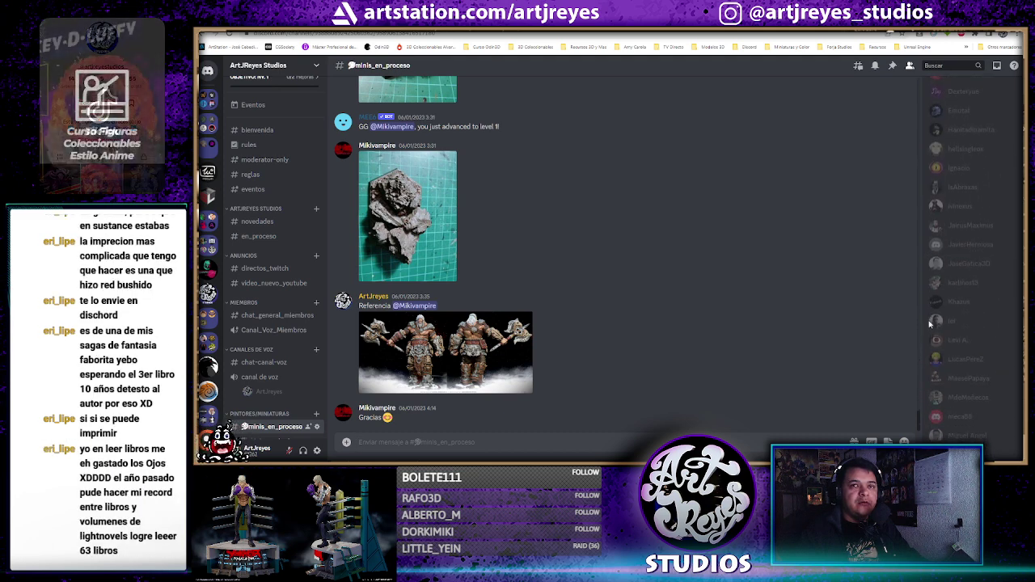
scroll(924, 320, "up", 1)
scroll(909, 321, "up", 2)
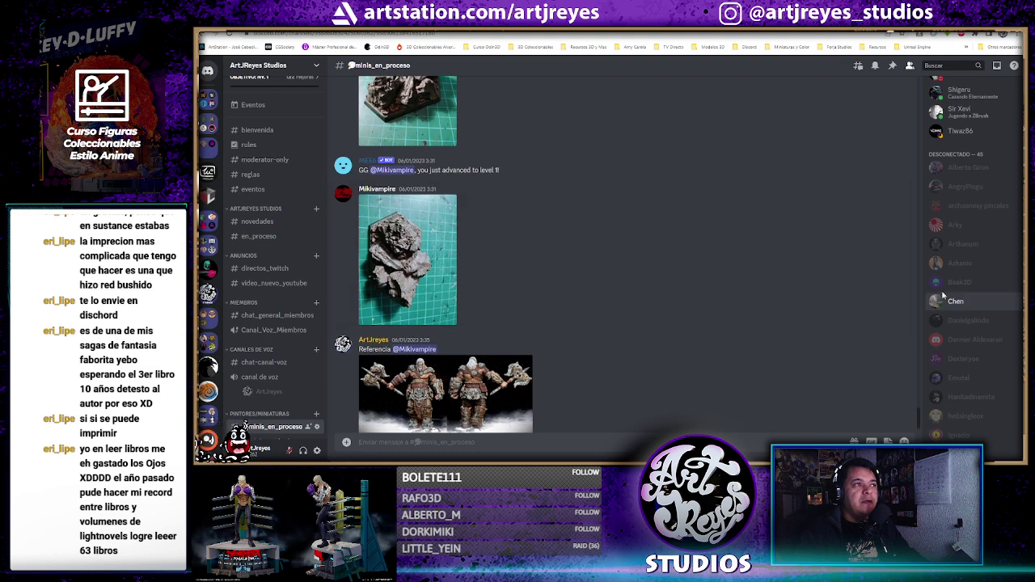
scroll(974, 264, "down", 2)
scroll(970, 267, "down", 2)
scroll(966, 269, "down", 2)
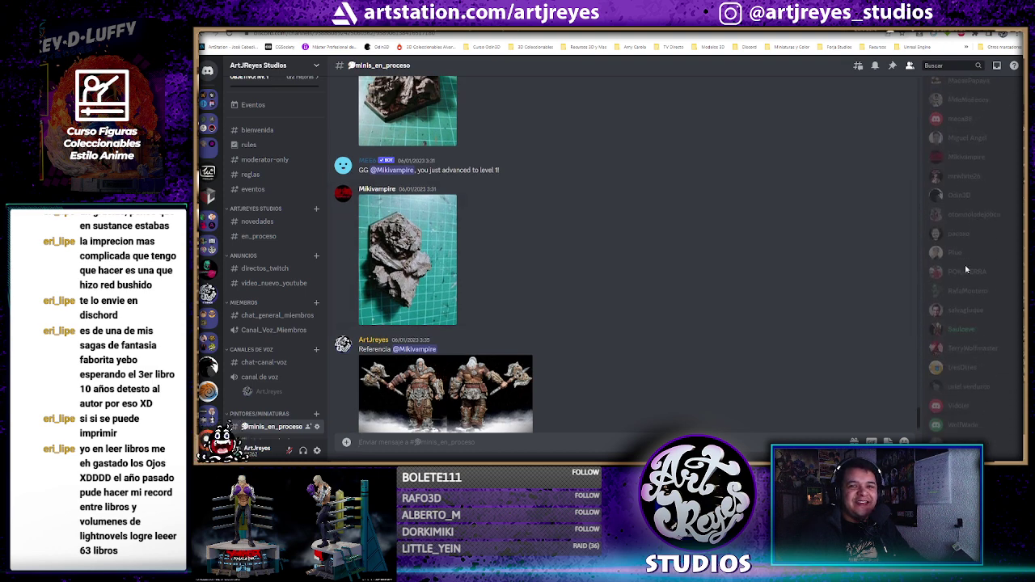
scroll(962, 271, "up", 3)
scroll(954, 274, "up", 3)
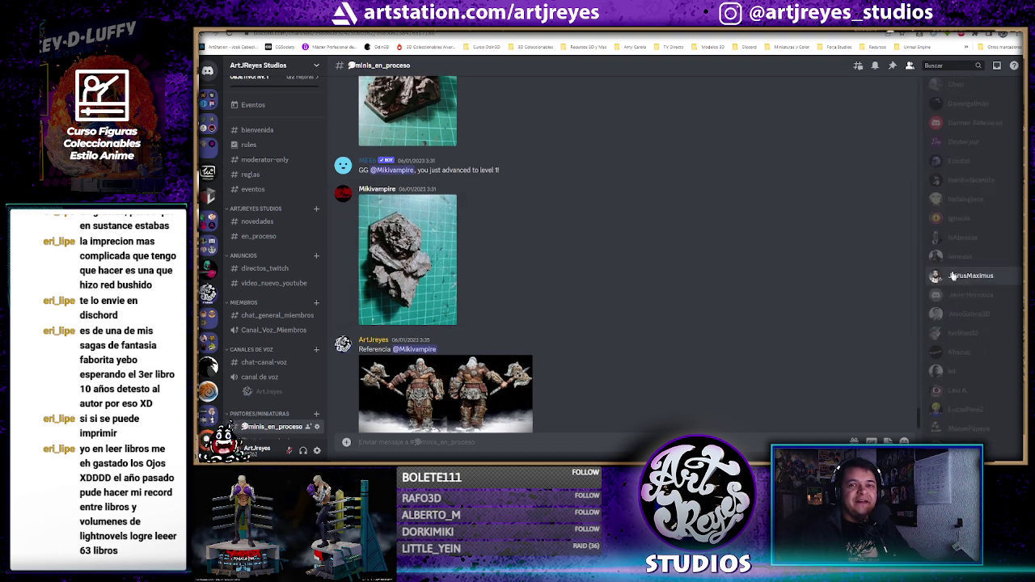
scroll(945, 274, "up", 2)
scroll(945, 275, "up", 3)
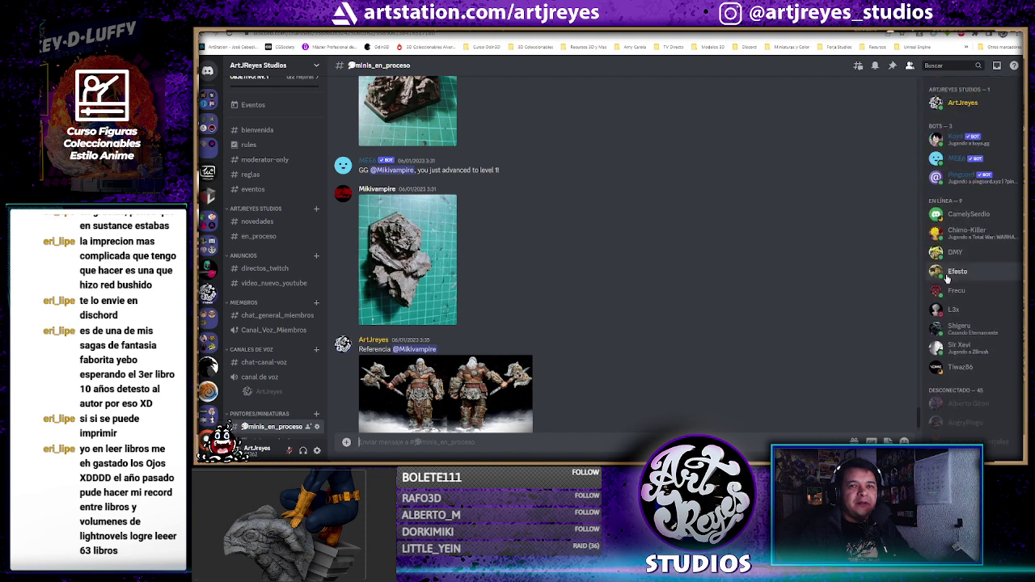
mouse_move(267, 377)
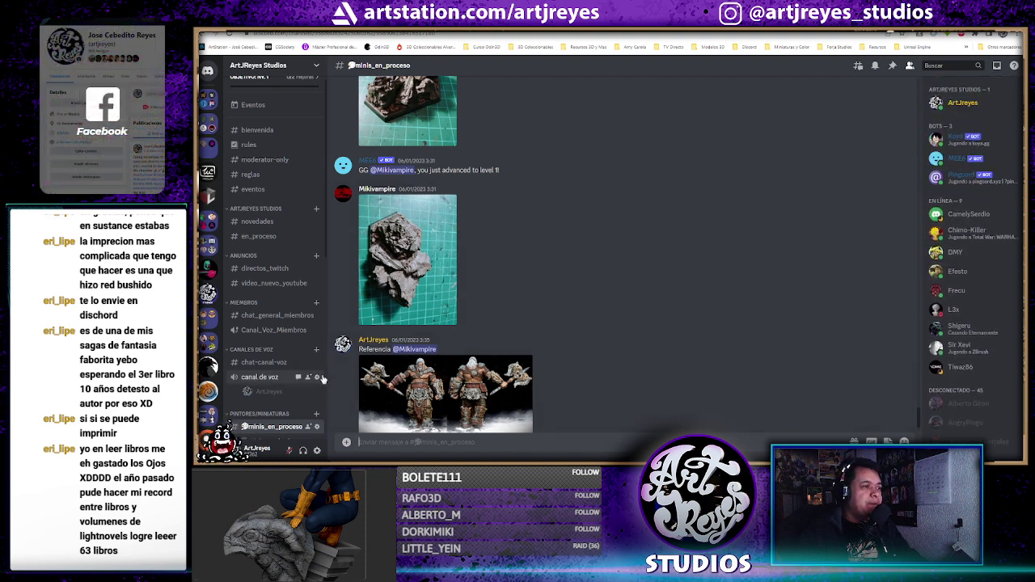
scroll(279, 301, "down", 1)
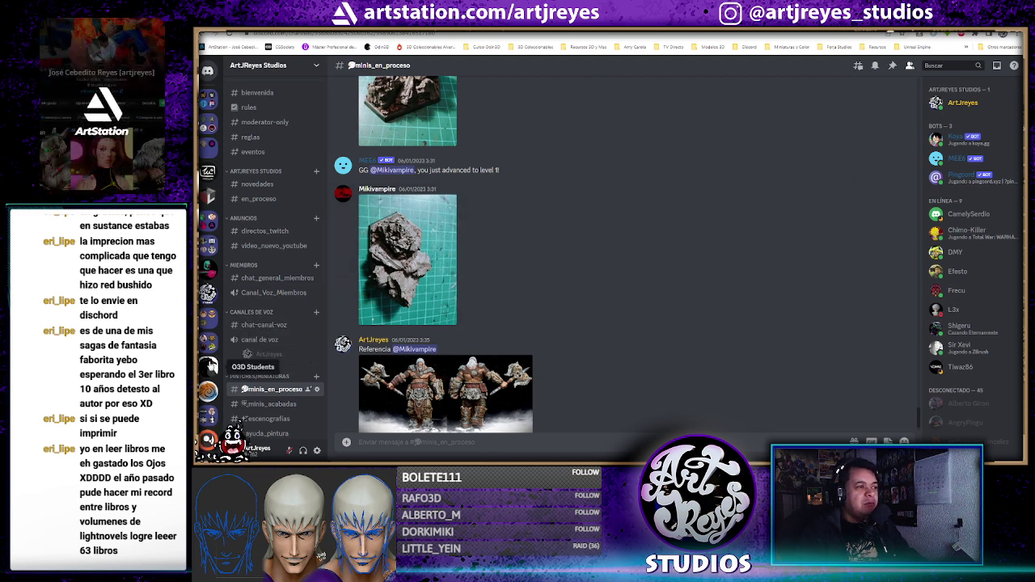
Look through the O3D Students #collectibles channel, then switch to the Explorer renders folder
left_click(209, 365)
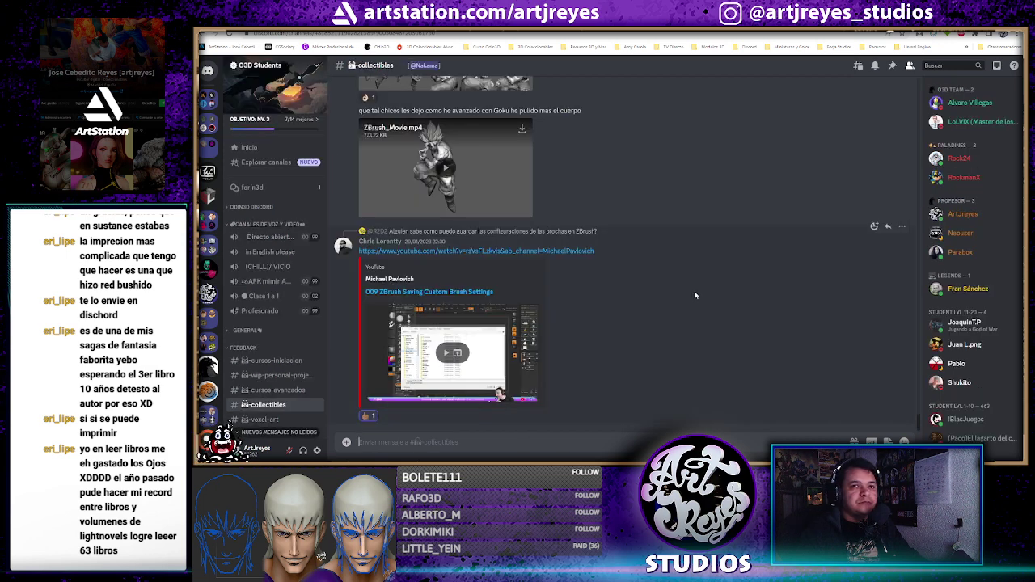
scroll(681, 293, "up", 3)
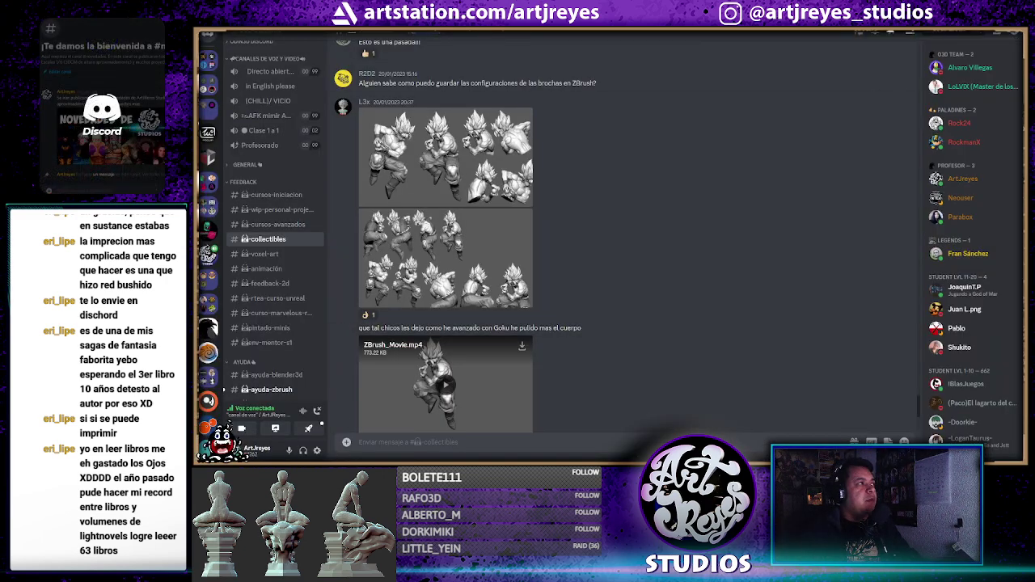
key("alt+Tab")
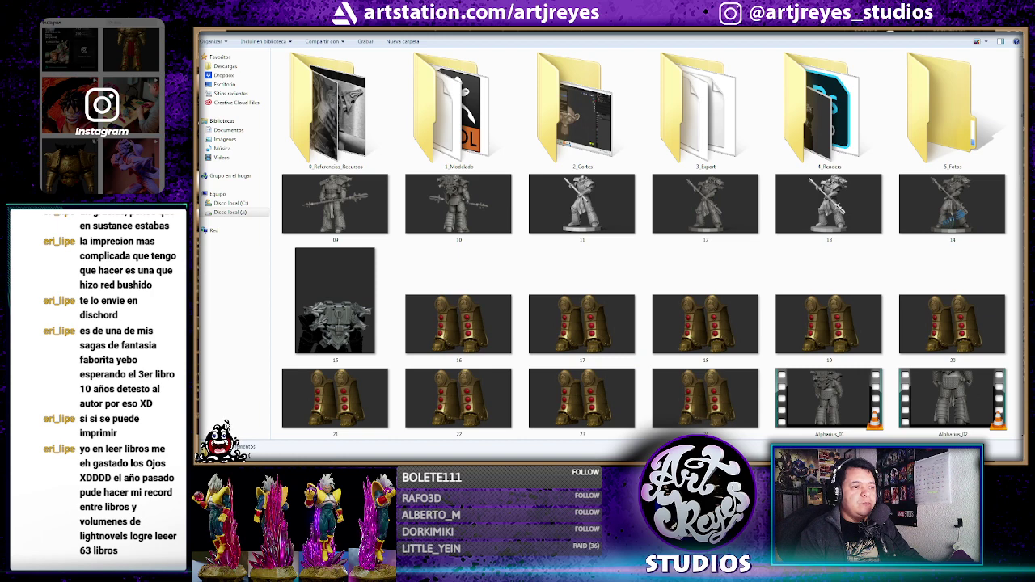
Back in ZBrush, mask the medallion interiors on both boots, then clear the mask
key("alt+Tab")
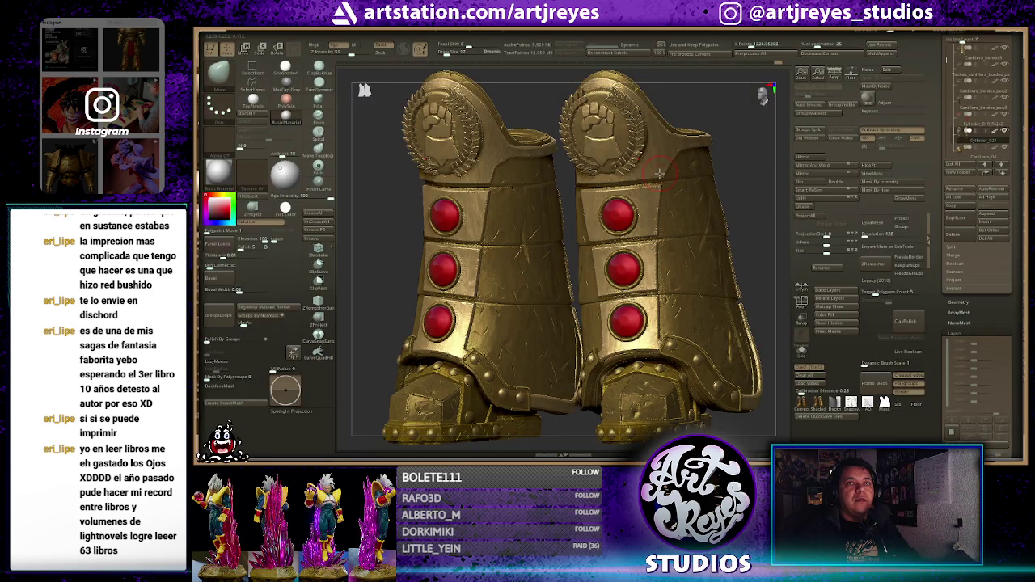
key("shift")
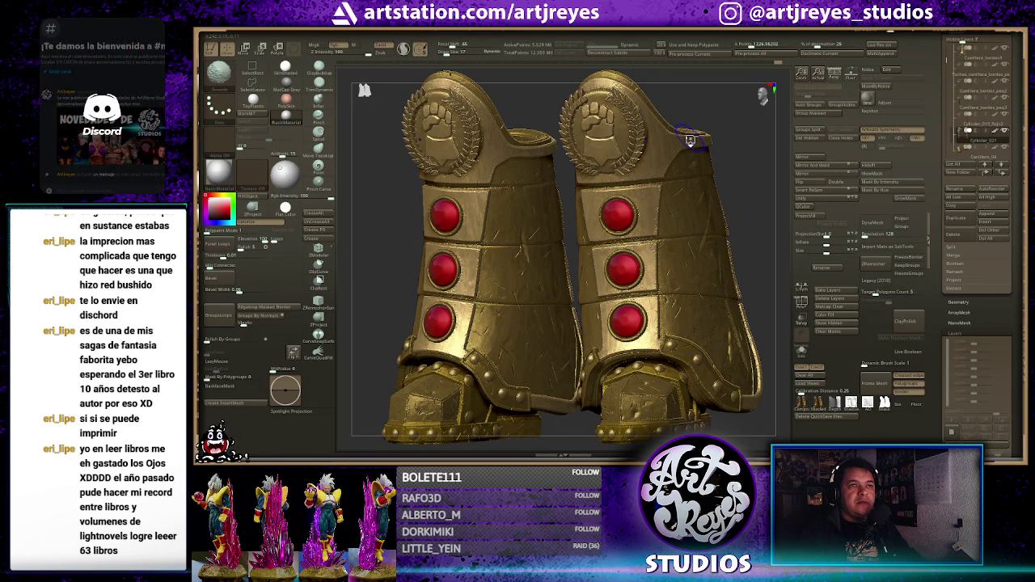
left_click(725, 116, "ctrl+alt")
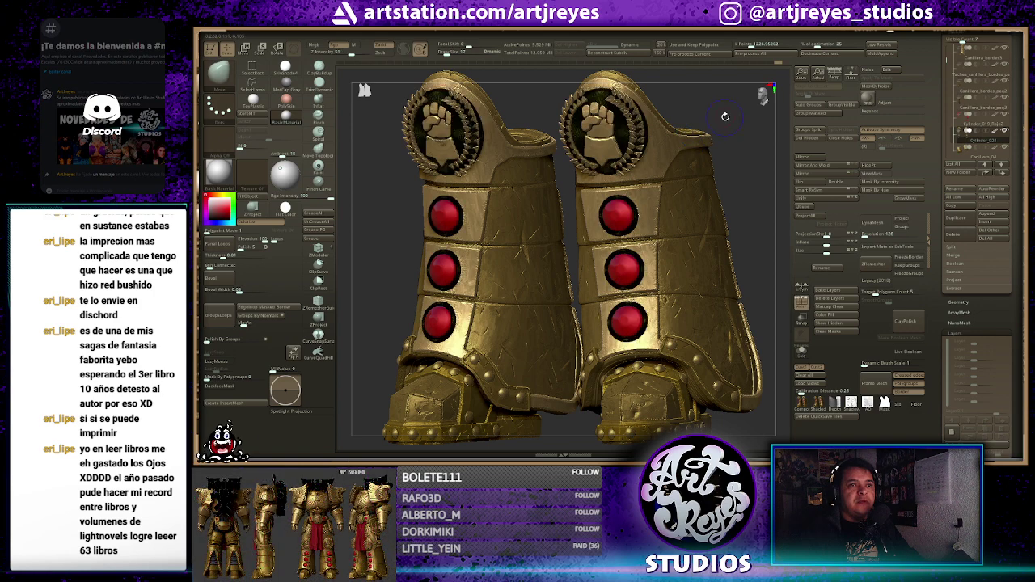
key("shift")
left_click_drag(726, 117, 733, 103, "ctrl")
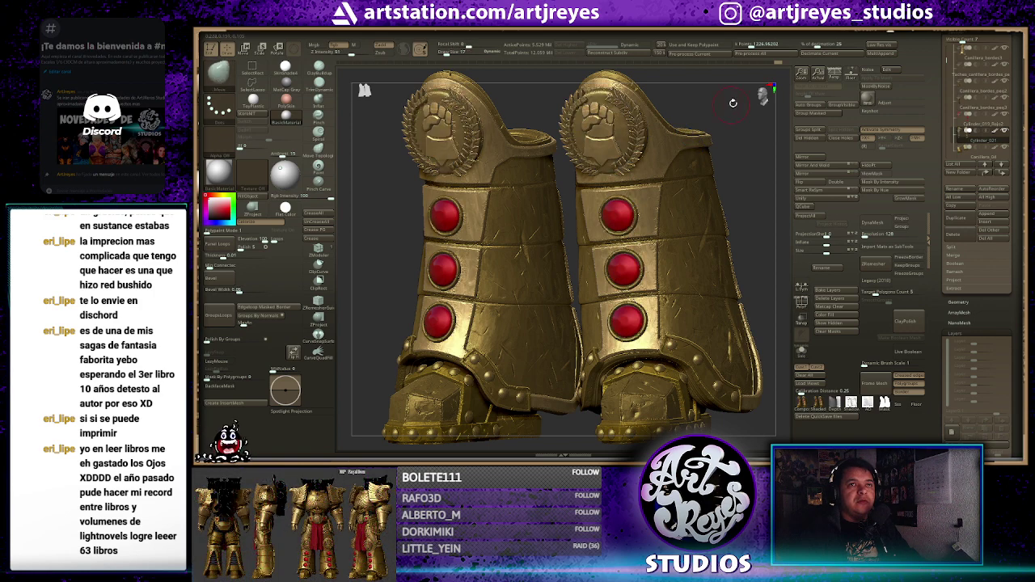
Solo the medallion discs in plain white material and set decimation to 10 percent
key("shift+ctrl+s")
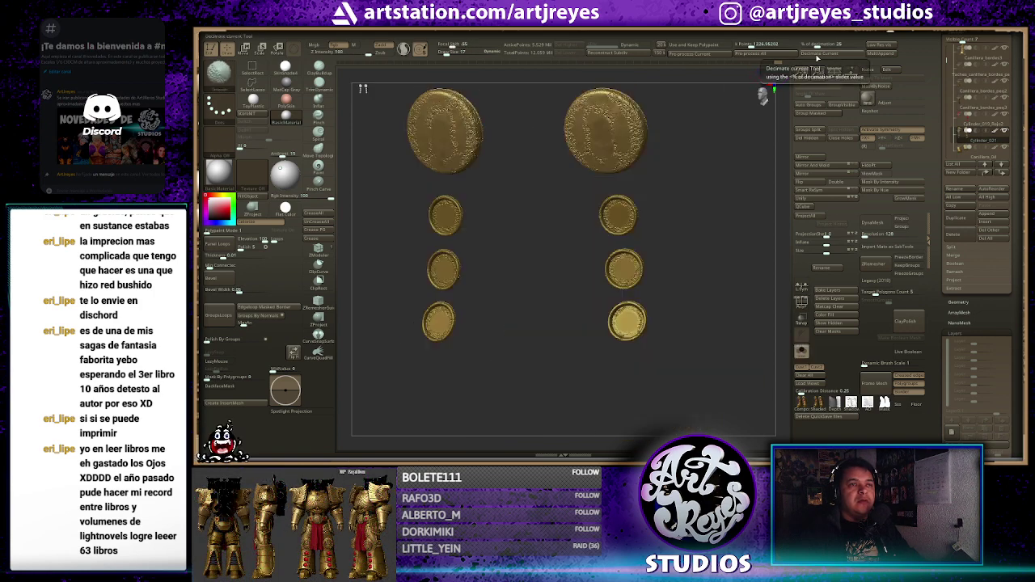
scroll(520, 172, "up", 5)
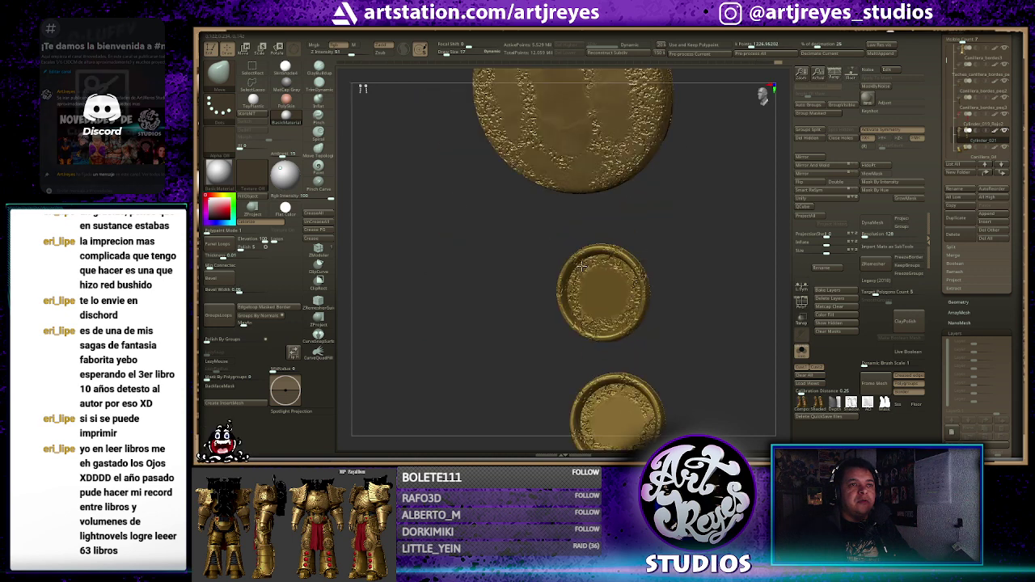
scroll(655, 300, "down", 1)
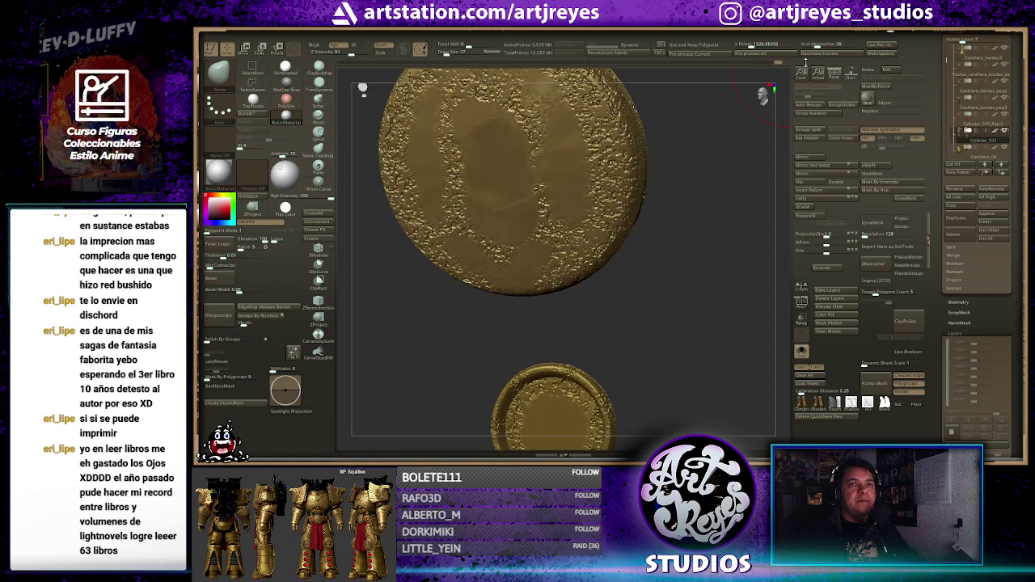
mouse_move(978, 140)
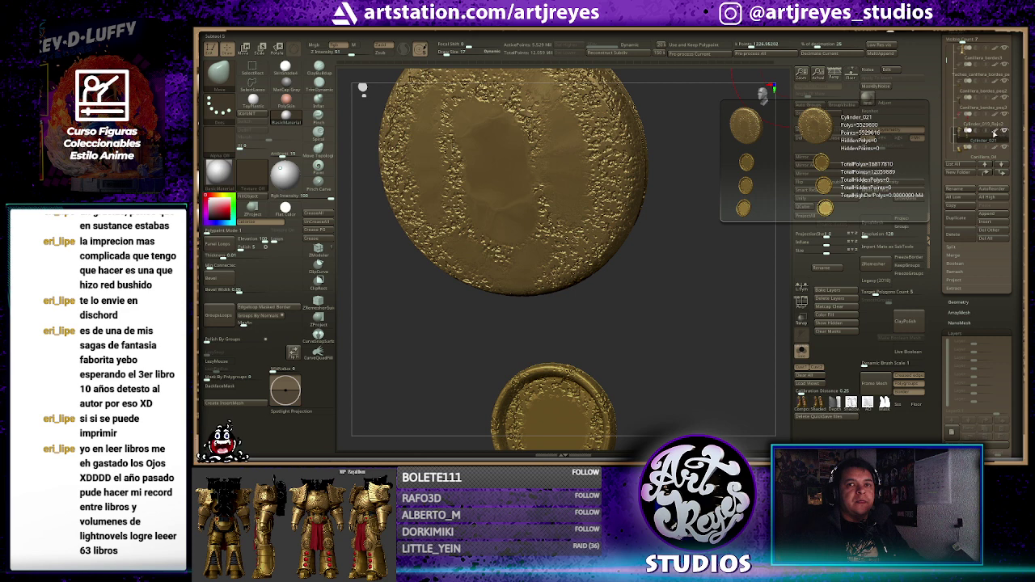
left_click(994, 133)
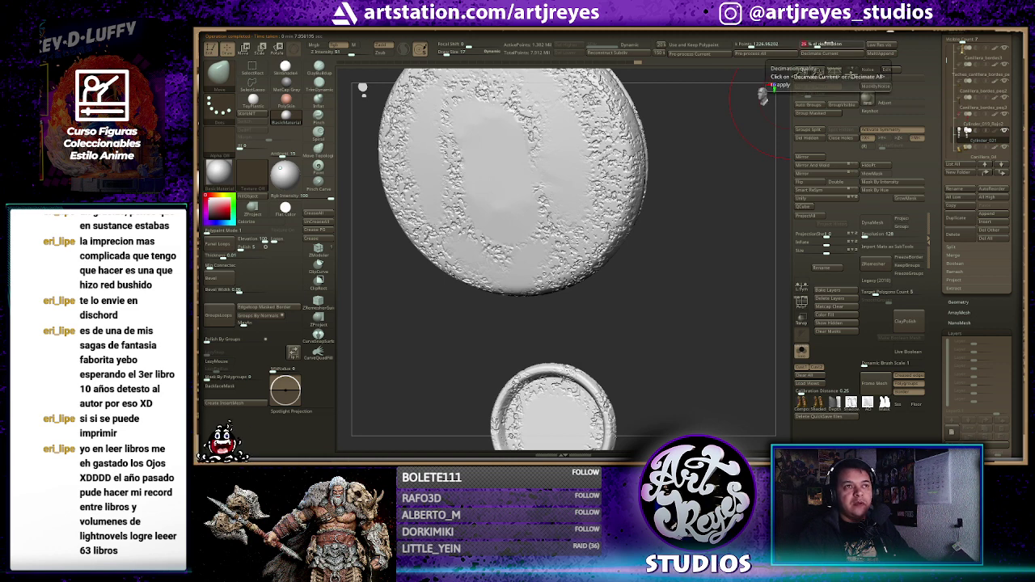
left_click_drag(807, 43, 802, 44)
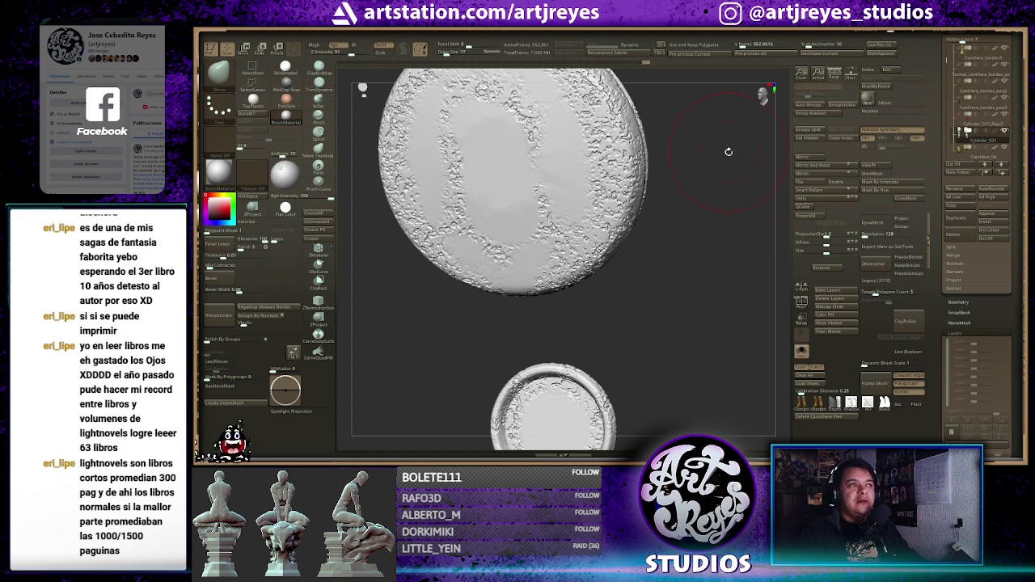
Restore the full gold belt with the fist medallion and reapply the gold MatCap
key("b")
key("c")
key("b")
key("shift+f")
key("shift+f")
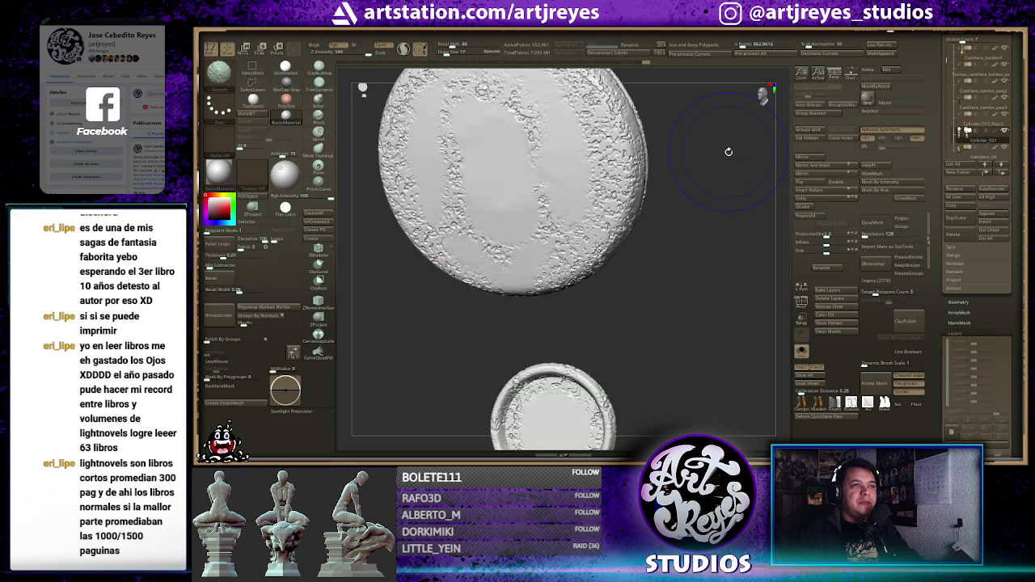
key("ctrl+z")
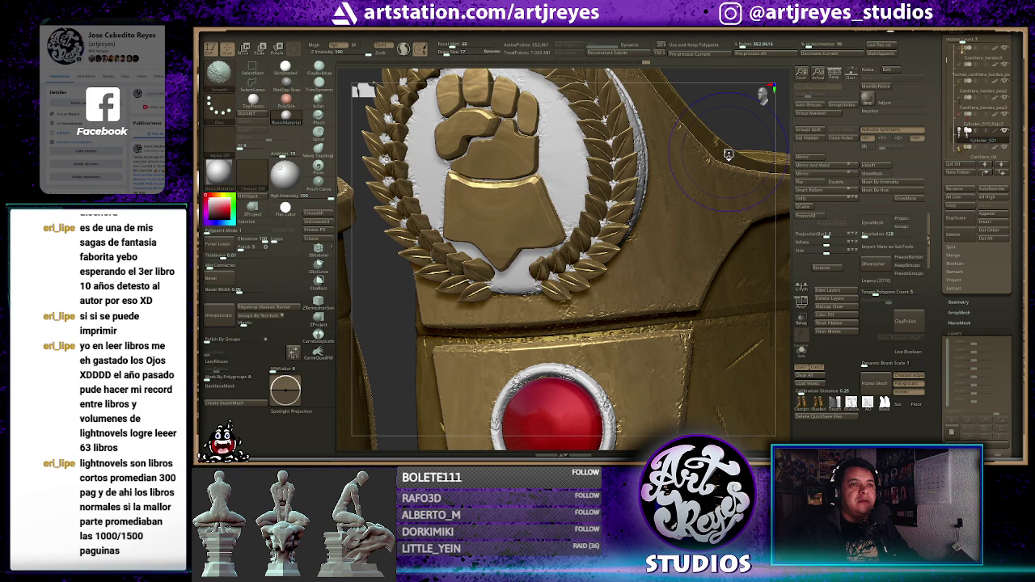
key("m")
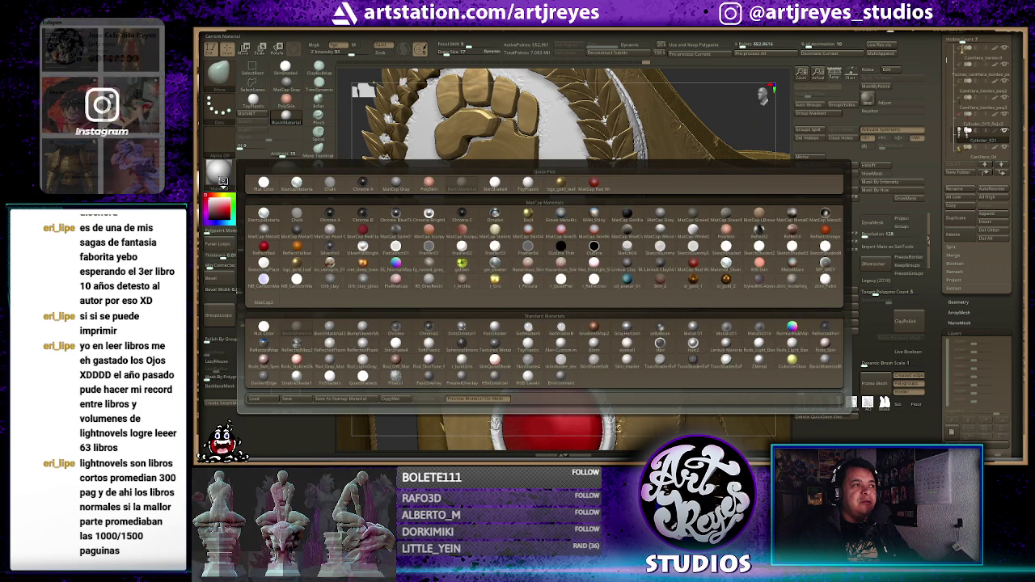
left_click(362, 262)
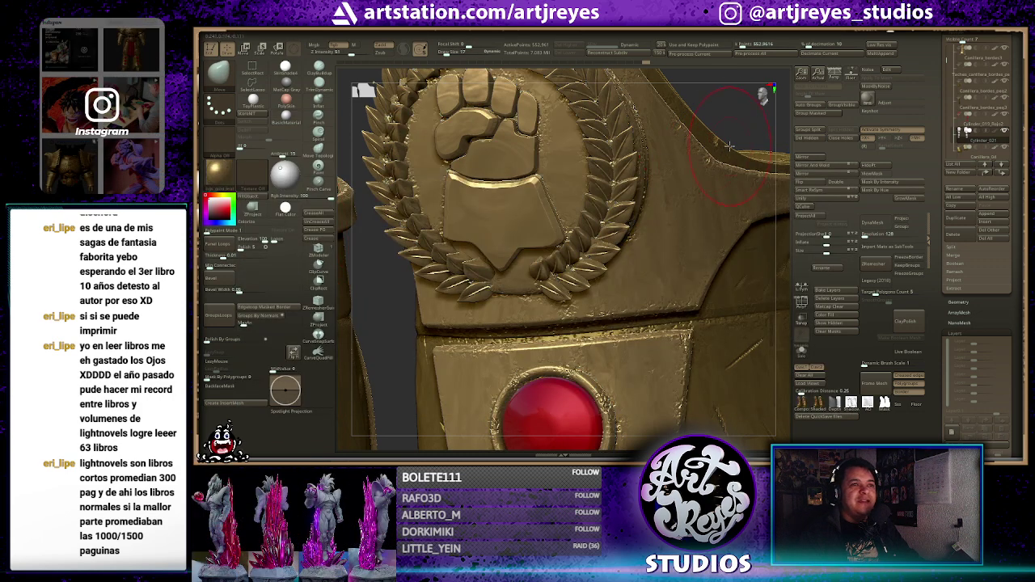
Frame the belt medallion and decimate the discs at 15 percent
left_click_drag(761, 110, 757, 148)
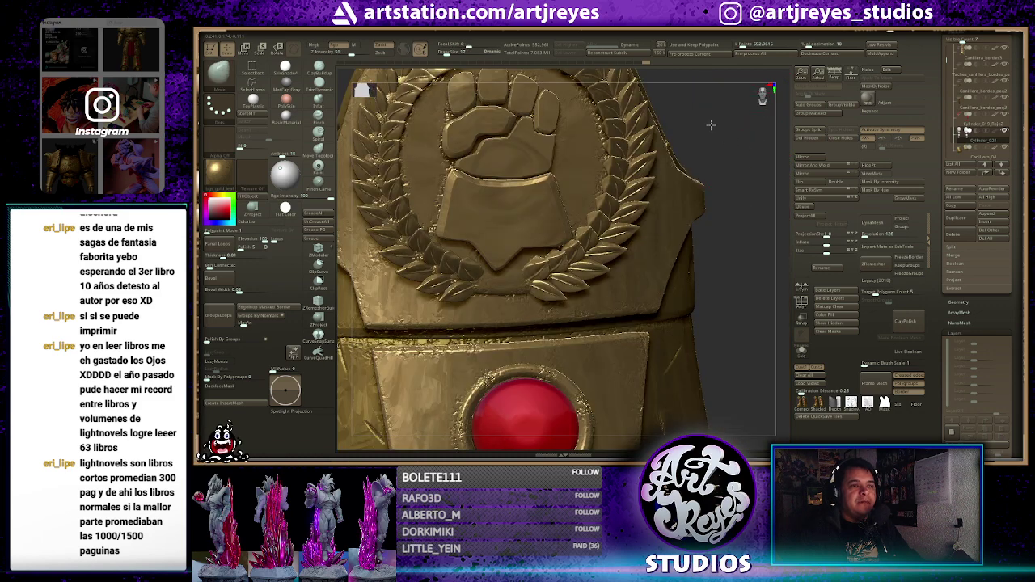
key("f")
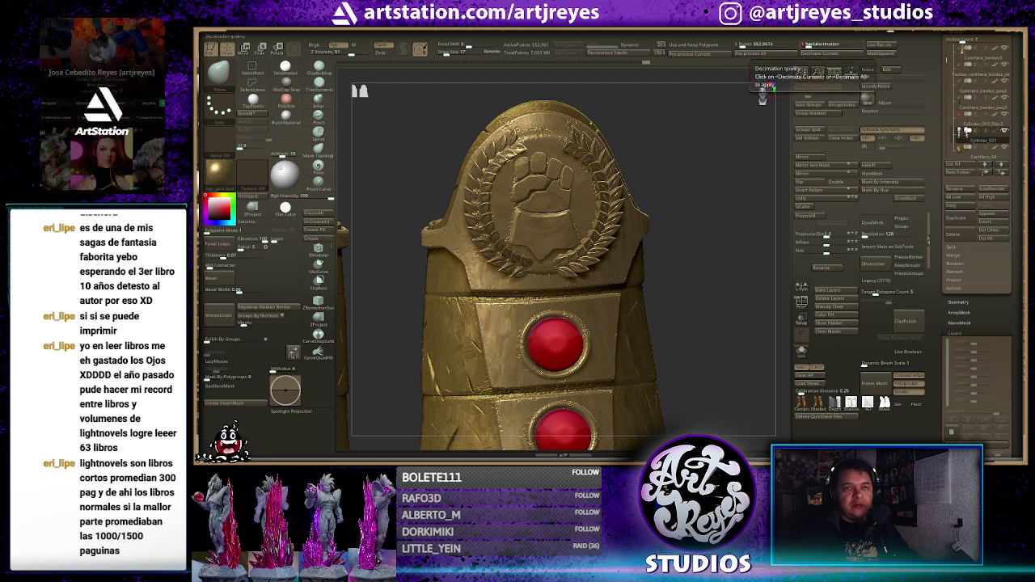
left_click(811, 45)
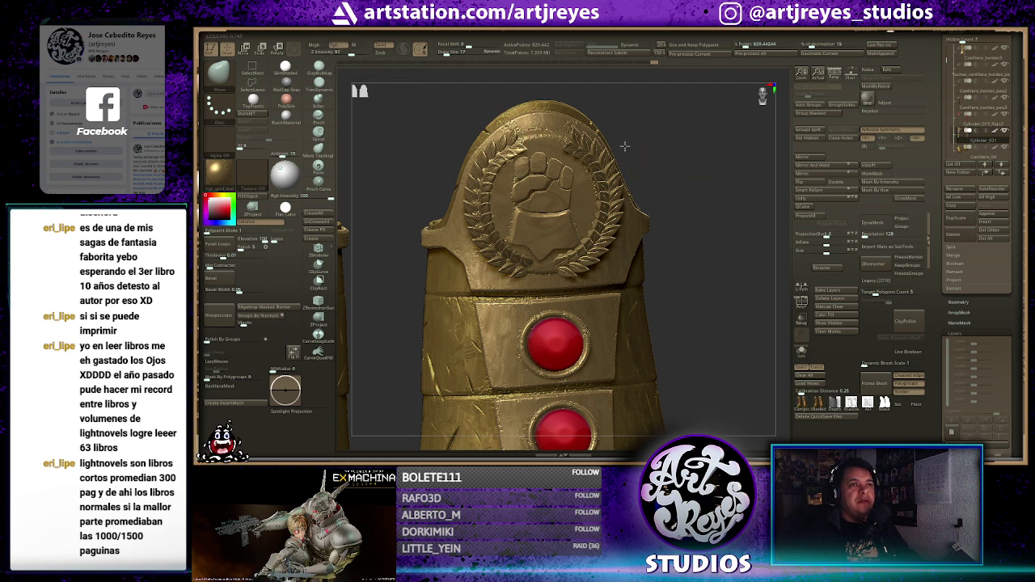
left_click_drag(624, 146, 623, 146)
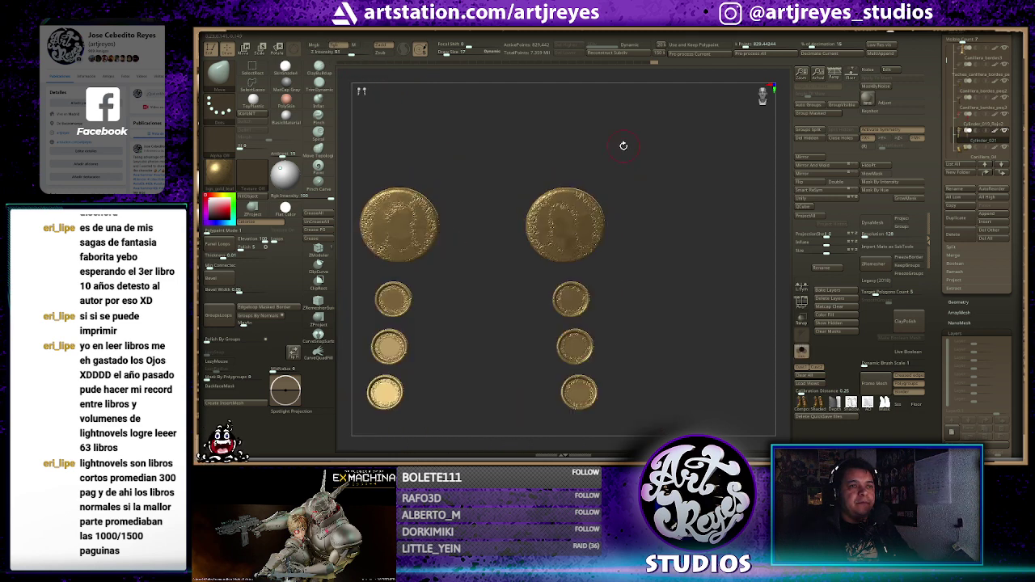
Isolate the right-hand coins with a Ctrl+Shift rectangle selection
key("f")
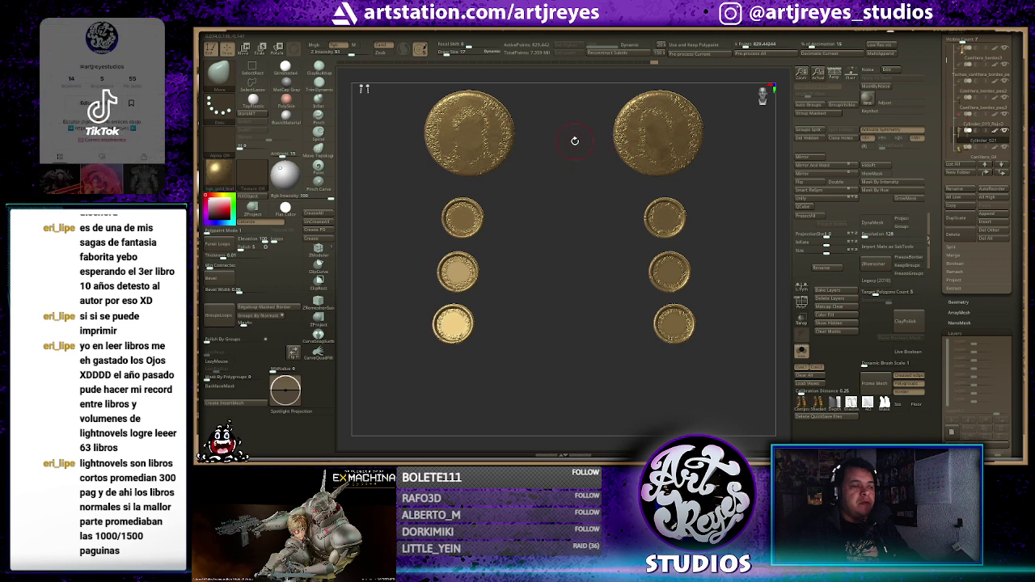
key("ctrl+shift")
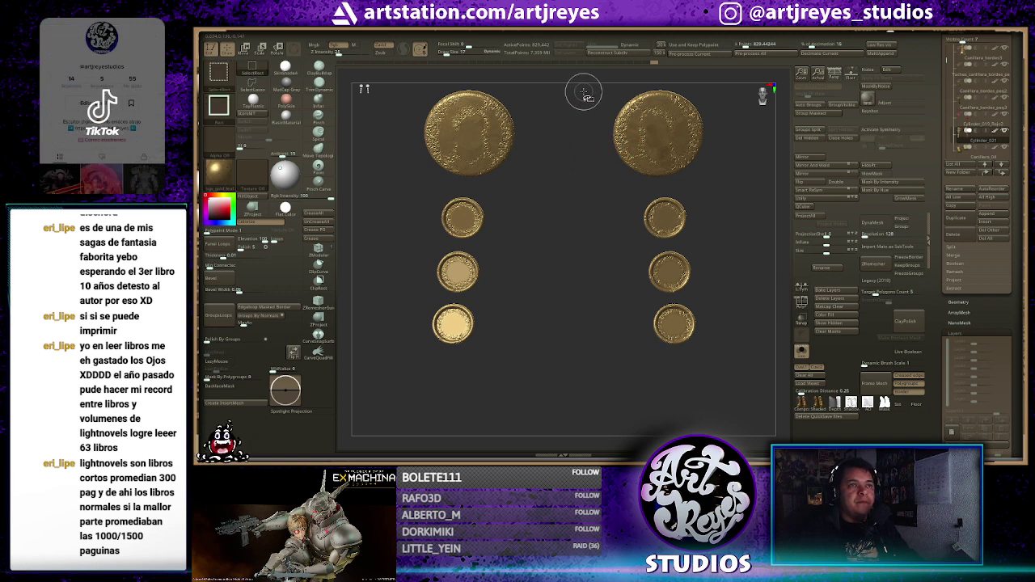
mouse_move(584, 95)
left_mouse_down("ctrl+shift")
mouse_move(736, 309)
mouse_move(732, 191)
mouse_move(829, 119)
left_mouse_up("ctrl+shift")
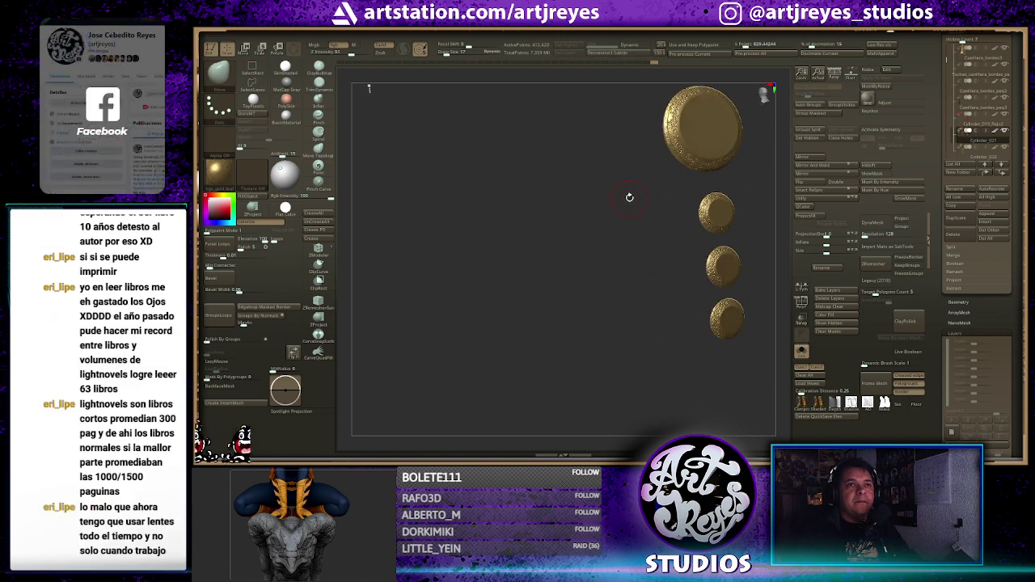
Show all boot parts again and save the ZTool over its existing file
mouse_move(629, 198)
left_mouse_down("alt")
mouse_move(451, 261)
mouse_move(653, 208)
left_mouse_up("alt")
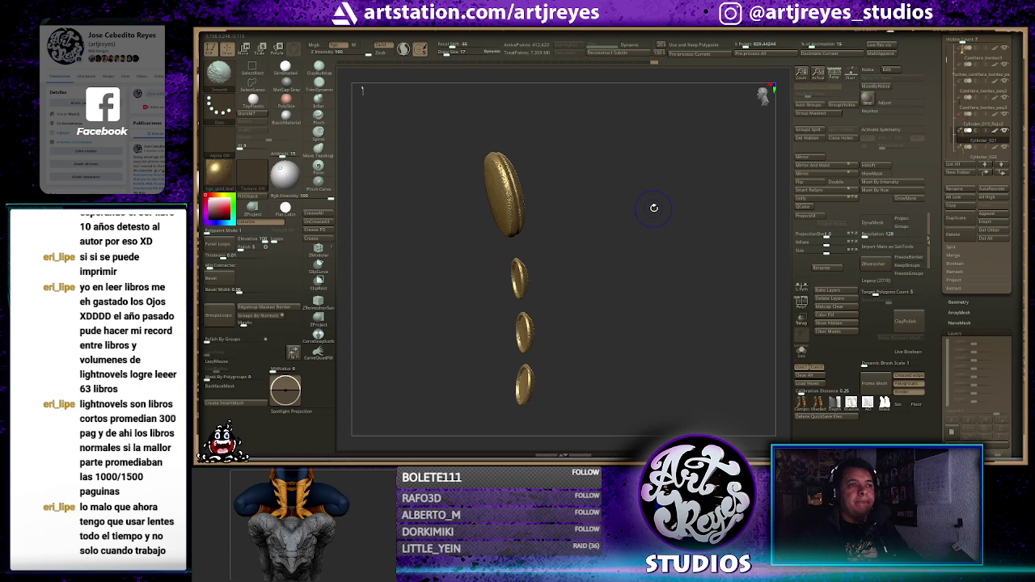
left_click(654, 208, "ctrl+shift")
key("f")
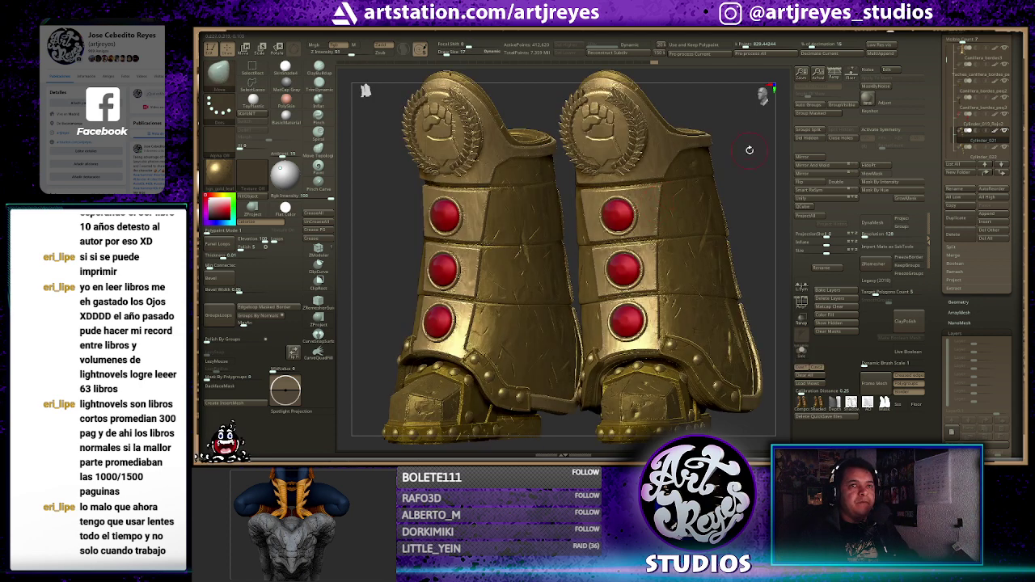
key("ctrl+s")
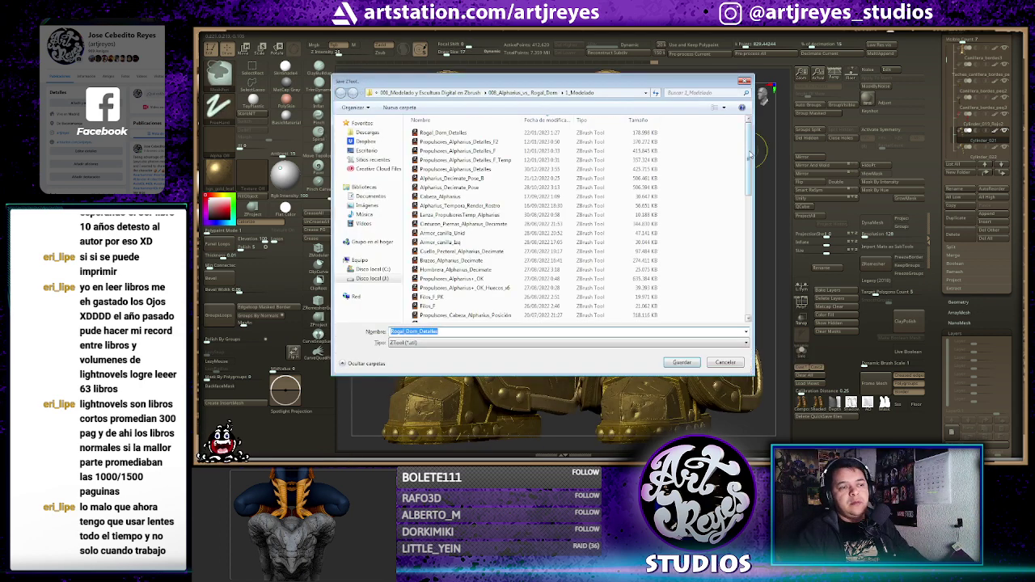
key("Return")
key("Return")
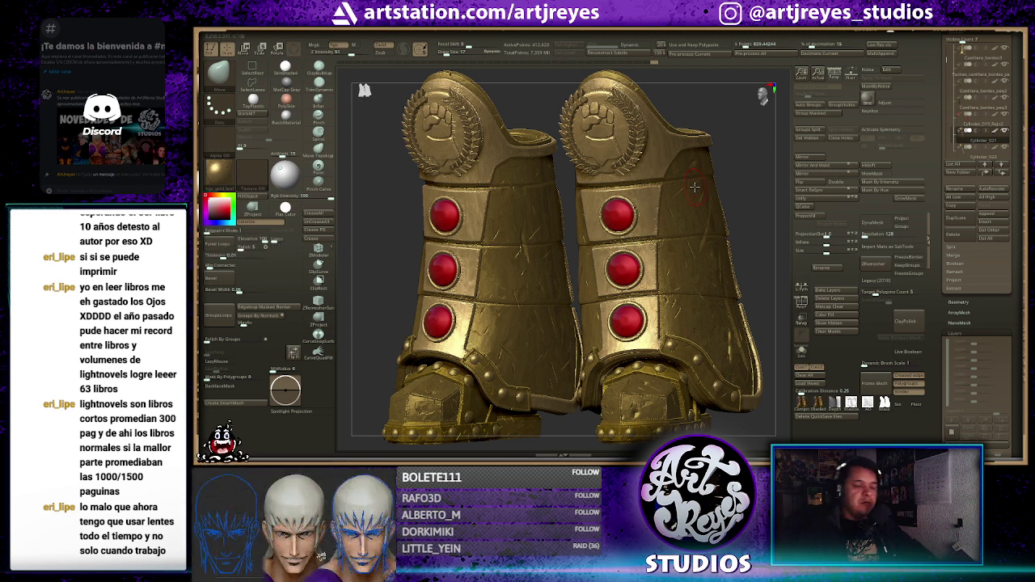
key("comma")
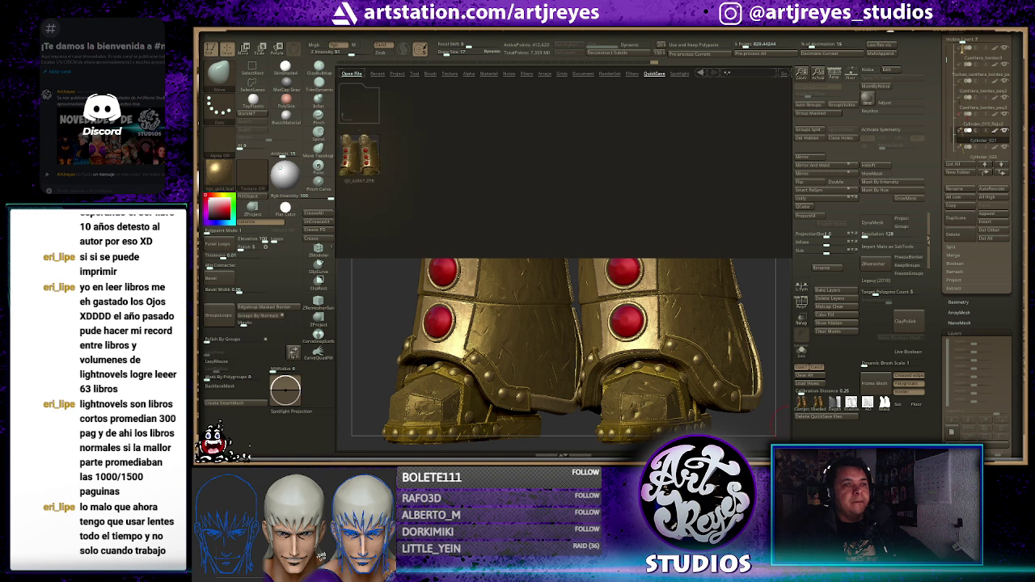
left_click(825, 417)
left_click(775, 436)
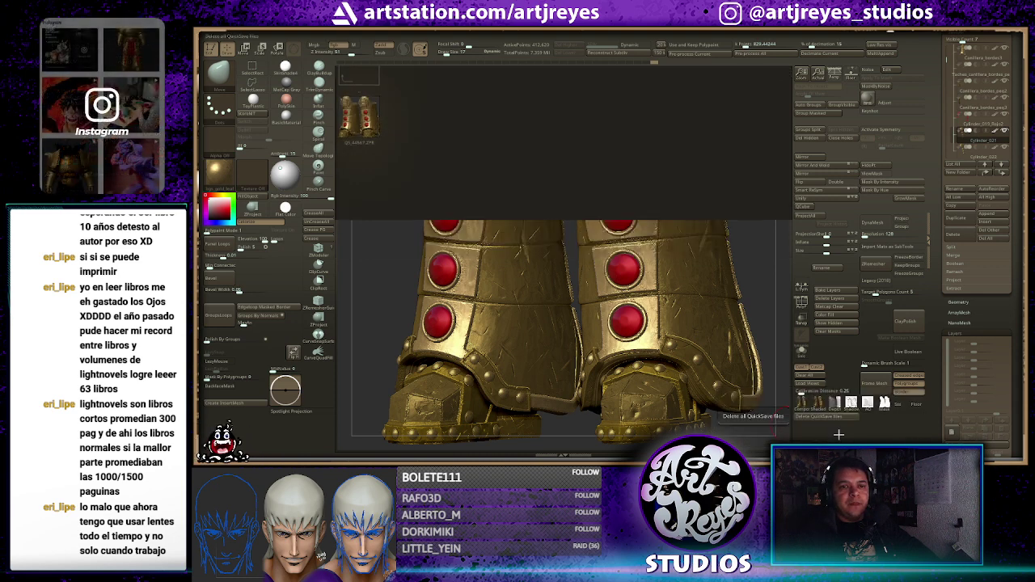
key("comma")
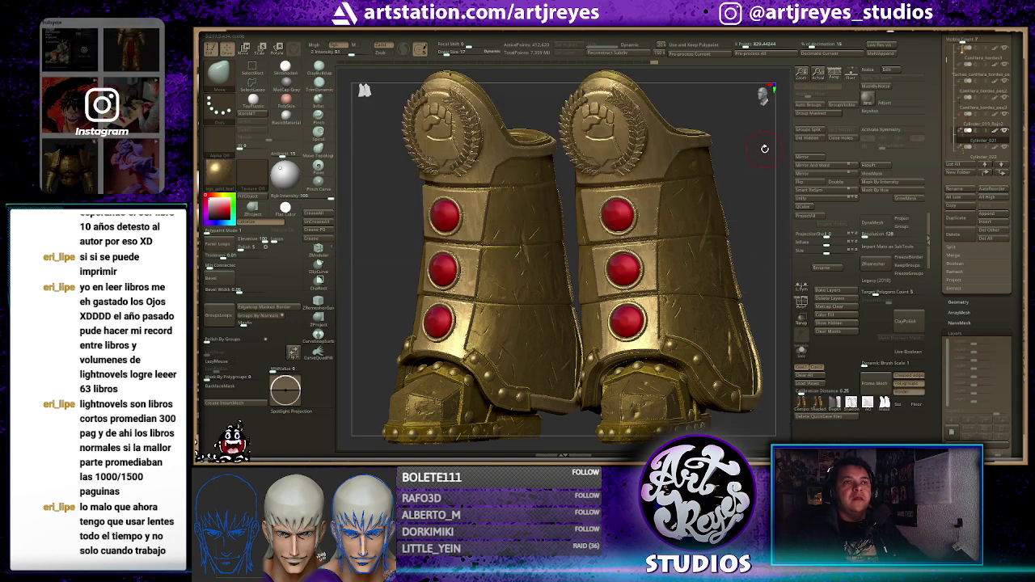
key("Tab")
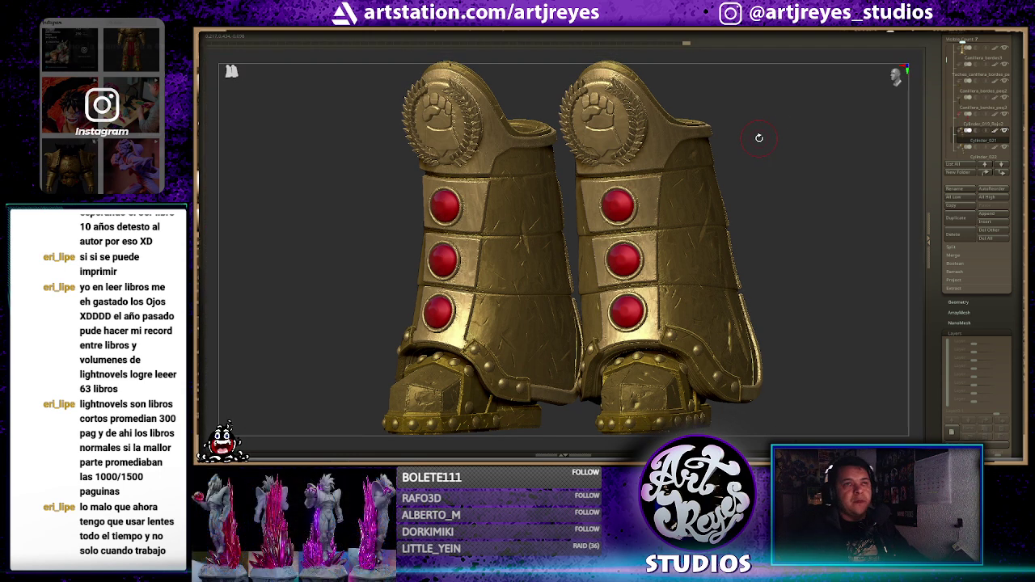
left_click_drag(758, 138, 759, 140)
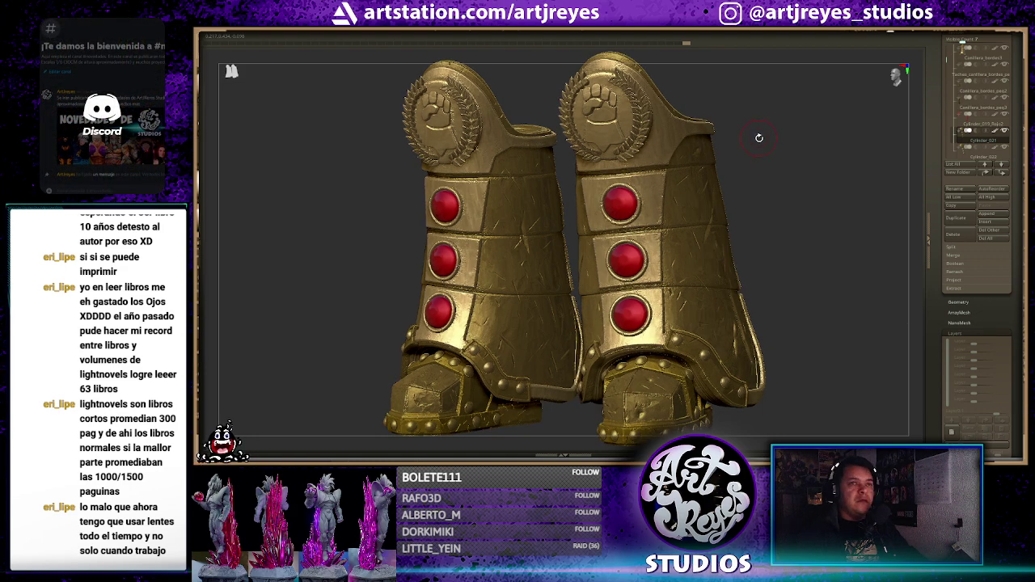
key("Tab")
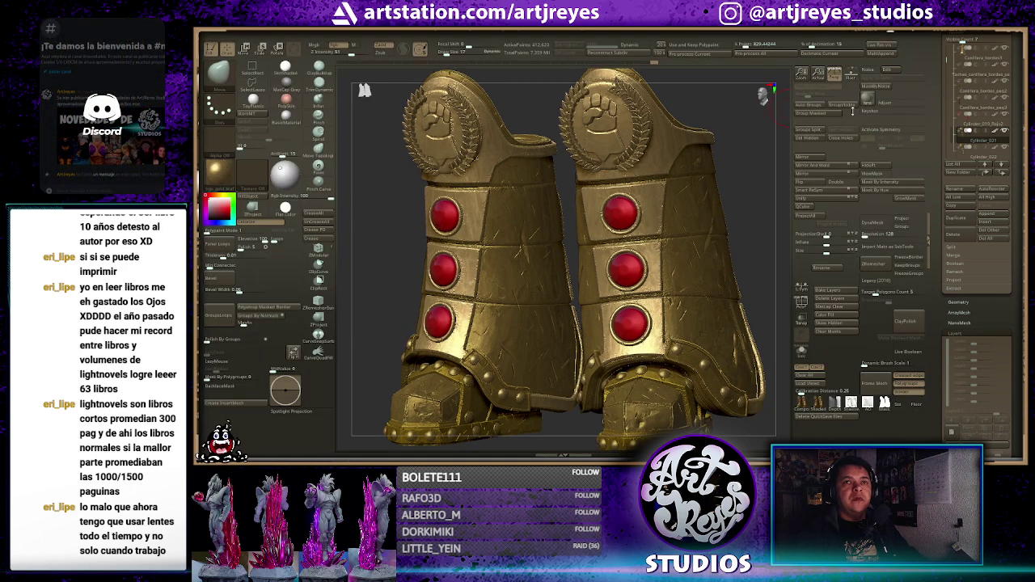
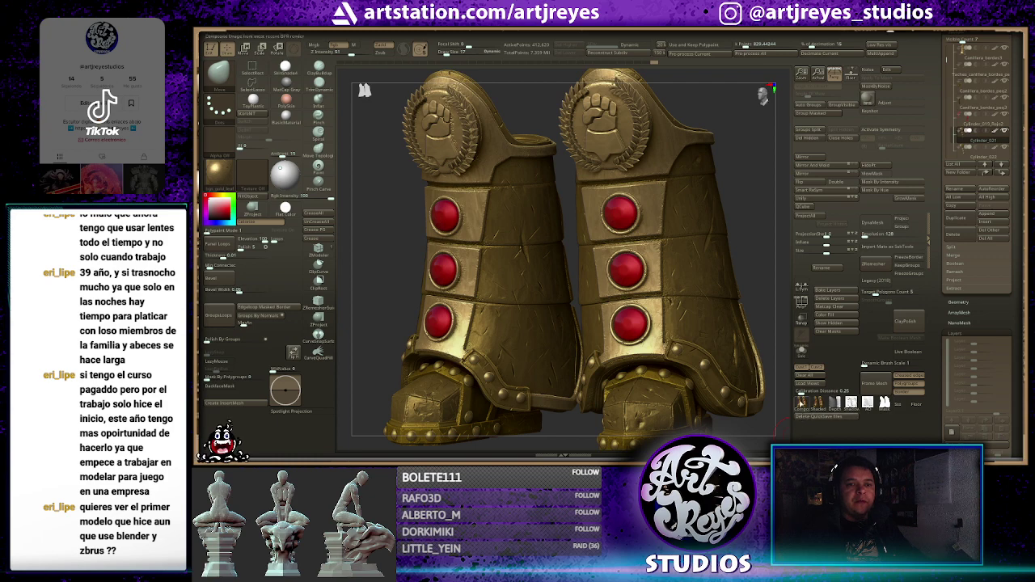
Export the BPR composite and the mask (BPR_Mask9) as PSD files into the Alphaius vs Rogal Dorn folder
left_click(801, 403)
left_click(532, 93)
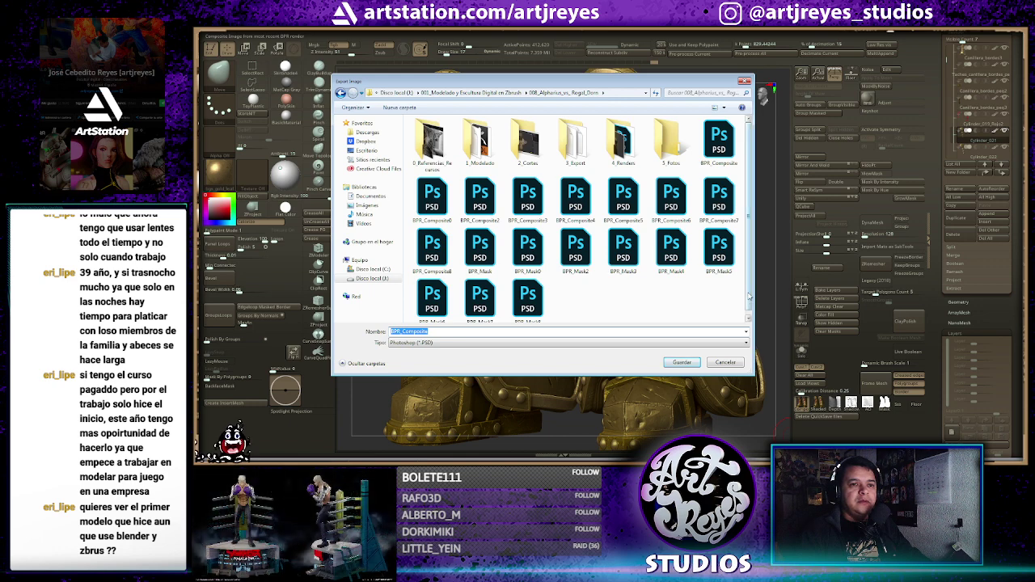
scroll(661, 307, "down", 1)
left_click(477, 332)
type("9")
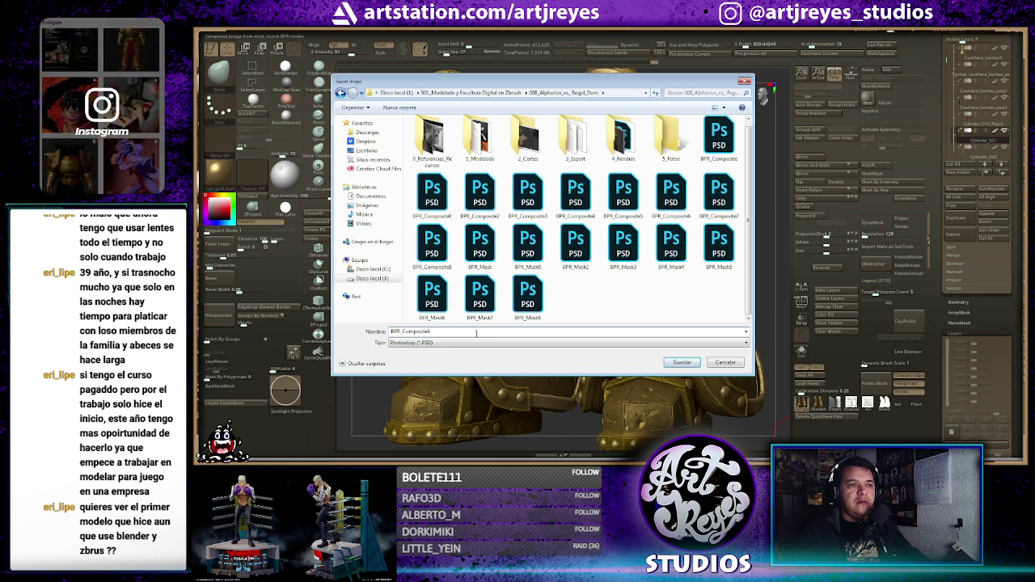
key("Return")
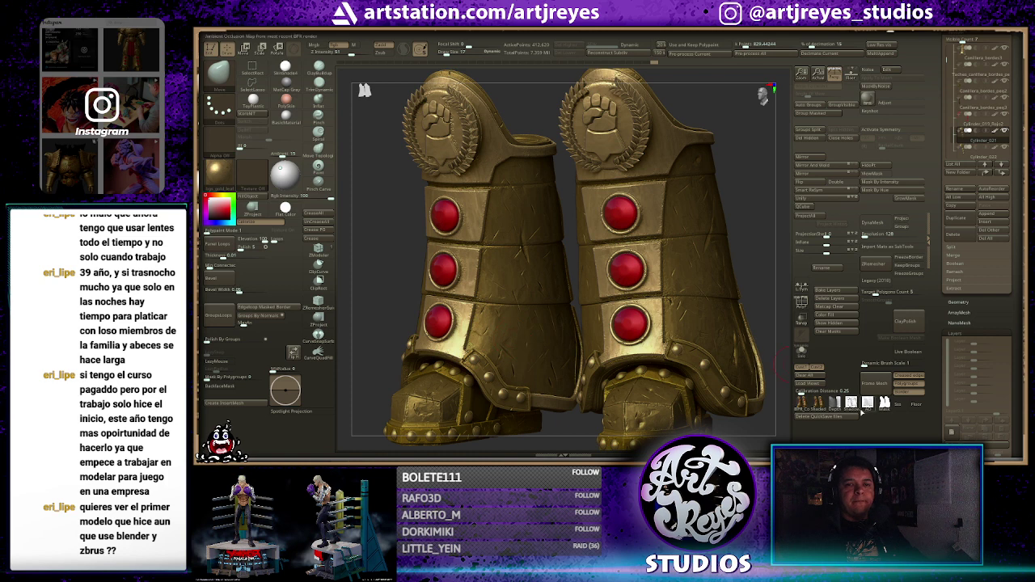
left_click(886, 403)
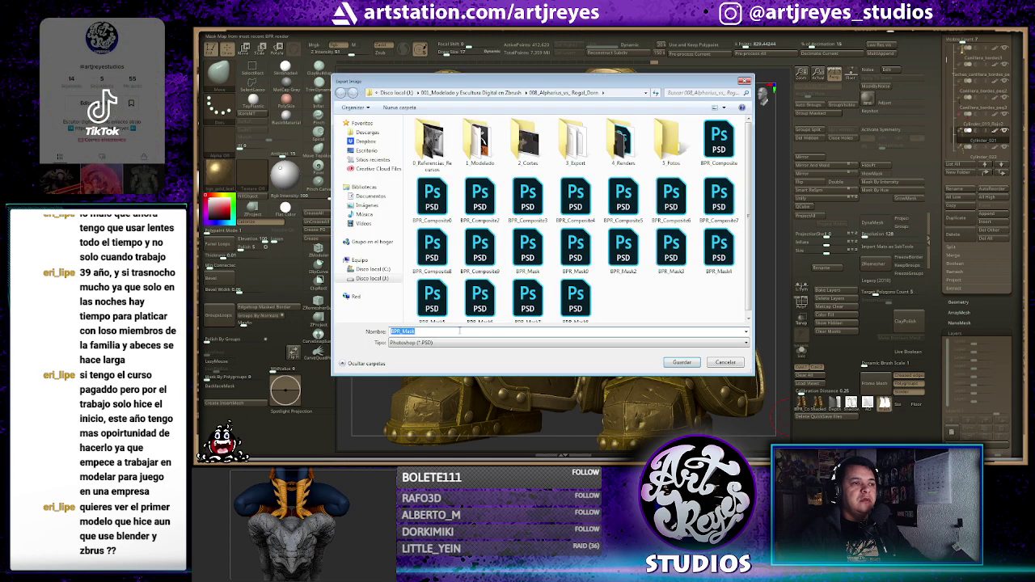
left_click(452, 331)
type("9")
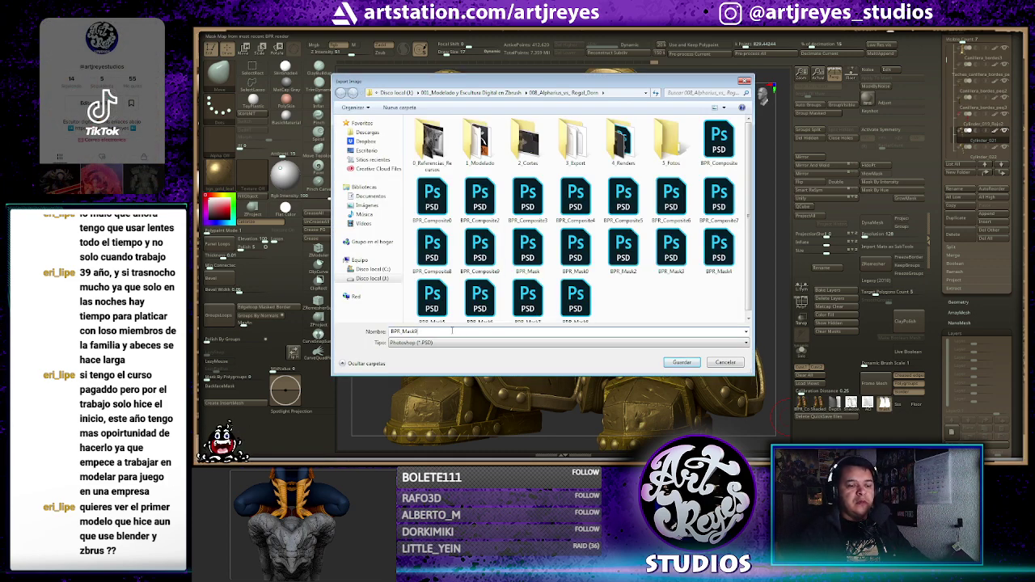
key("Return")
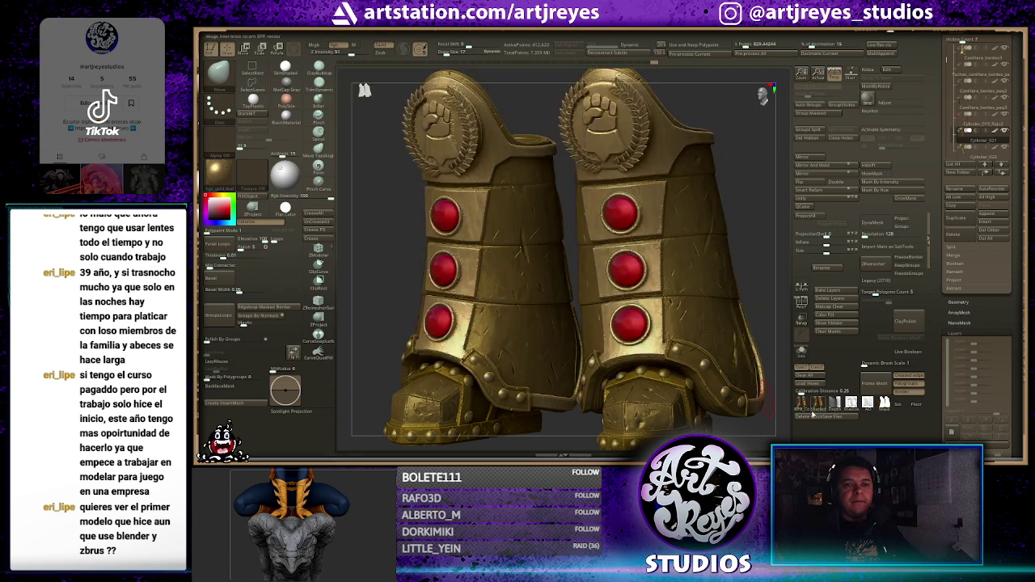
Export the BPR composite again as a PNG file
left_click(801, 405)
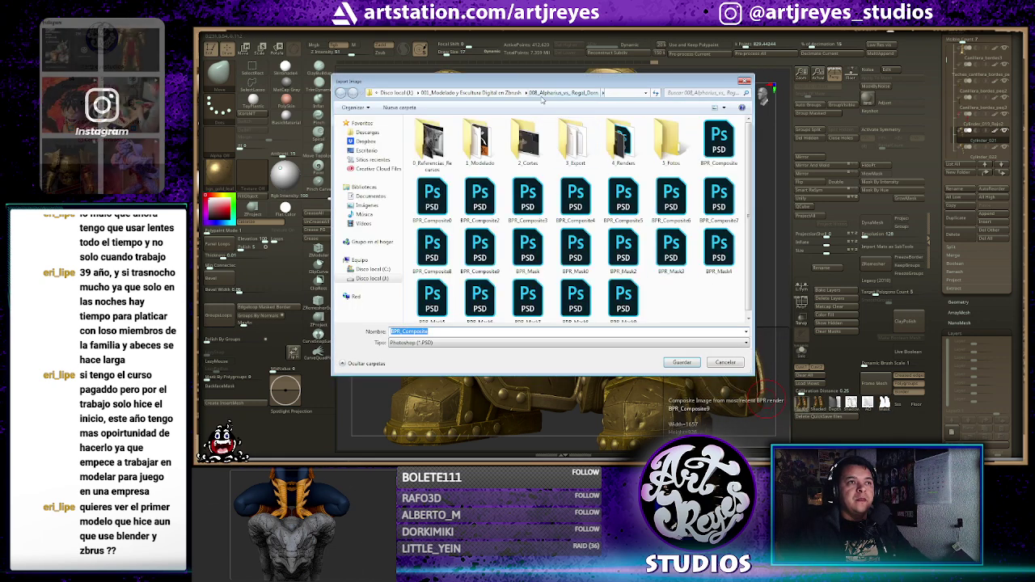
left_click(411, 343)
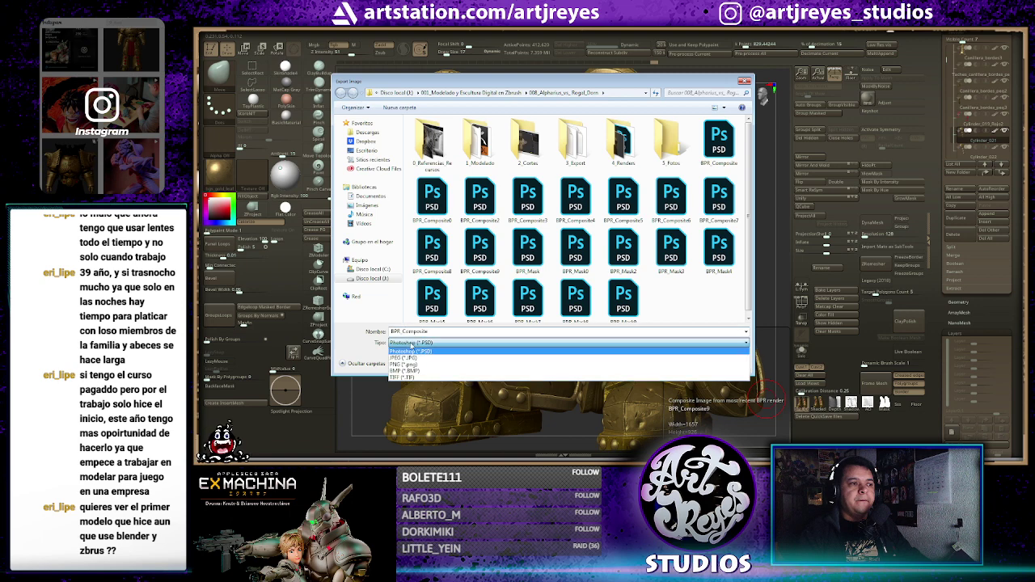
left_click(409, 367)
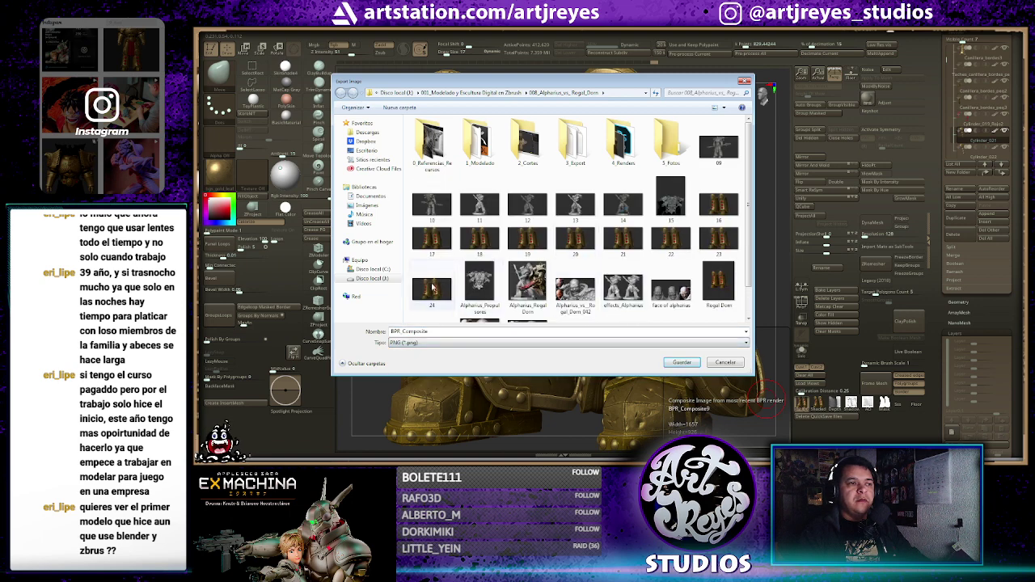
left_click(431, 288)
double_click(402, 331)
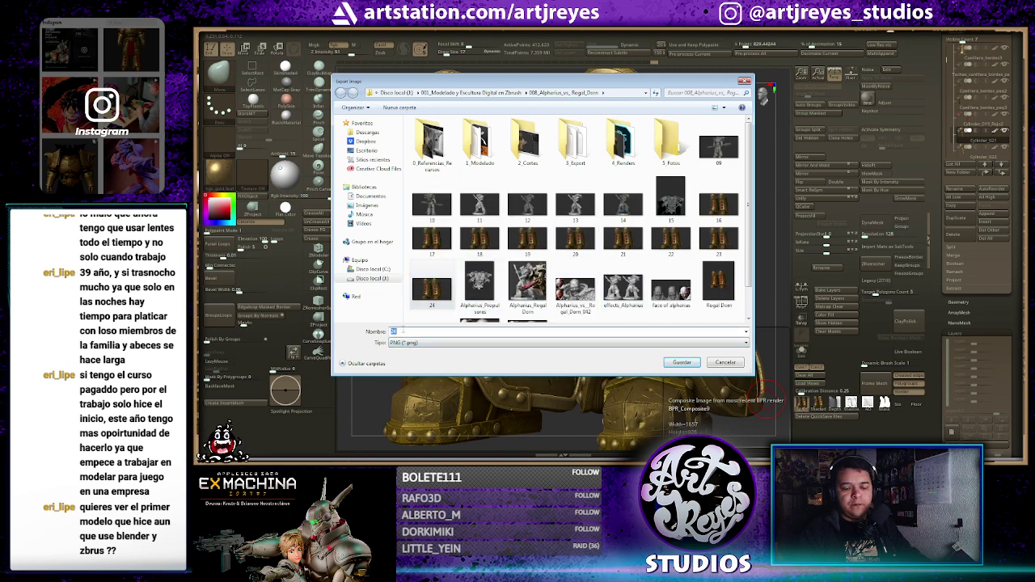
key("Return")
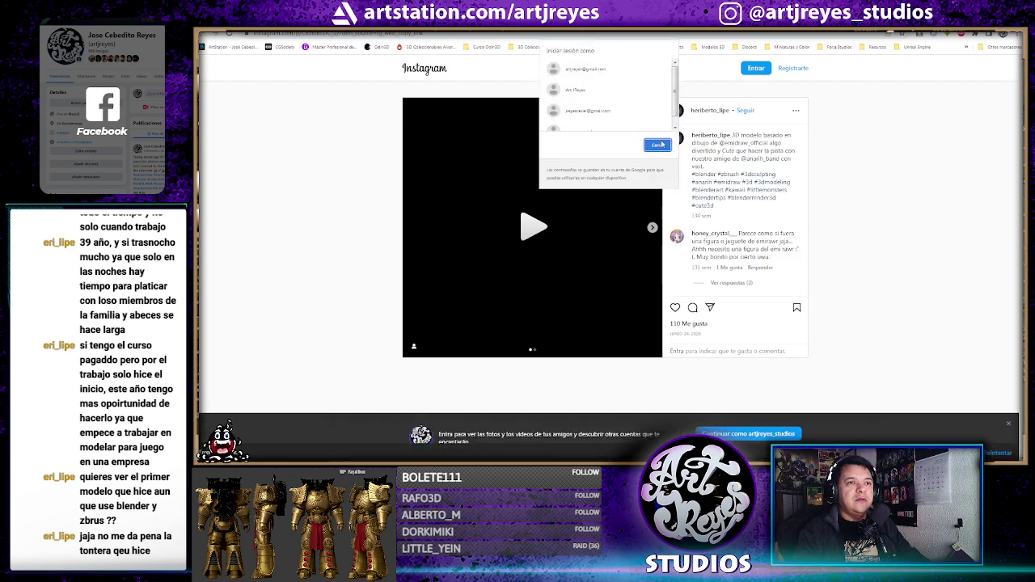
Dismiss the Google sign-in popup, play the post's video, and advance to the green dino-costume slide
left_click(661, 144)
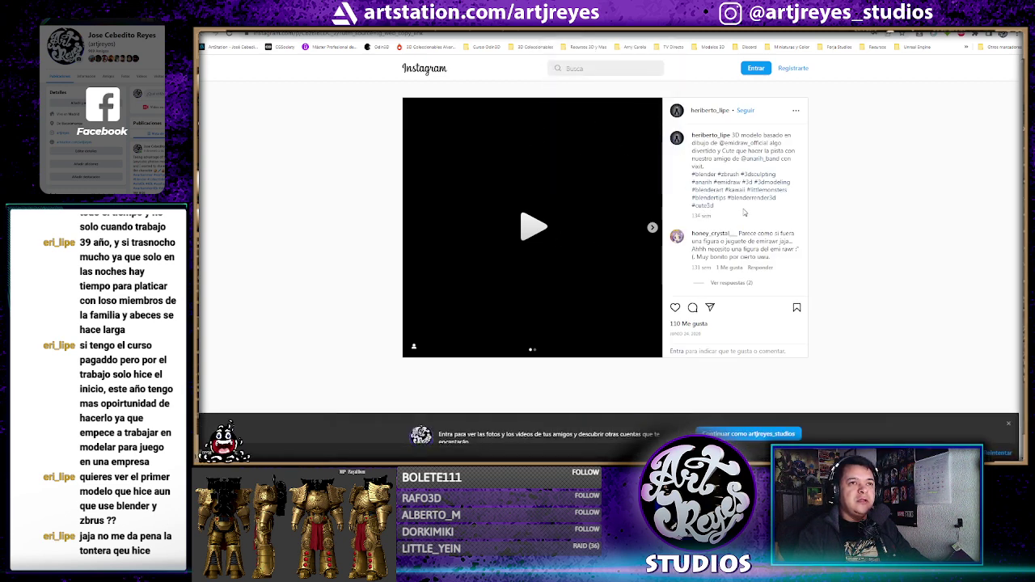
left_click(527, 227)
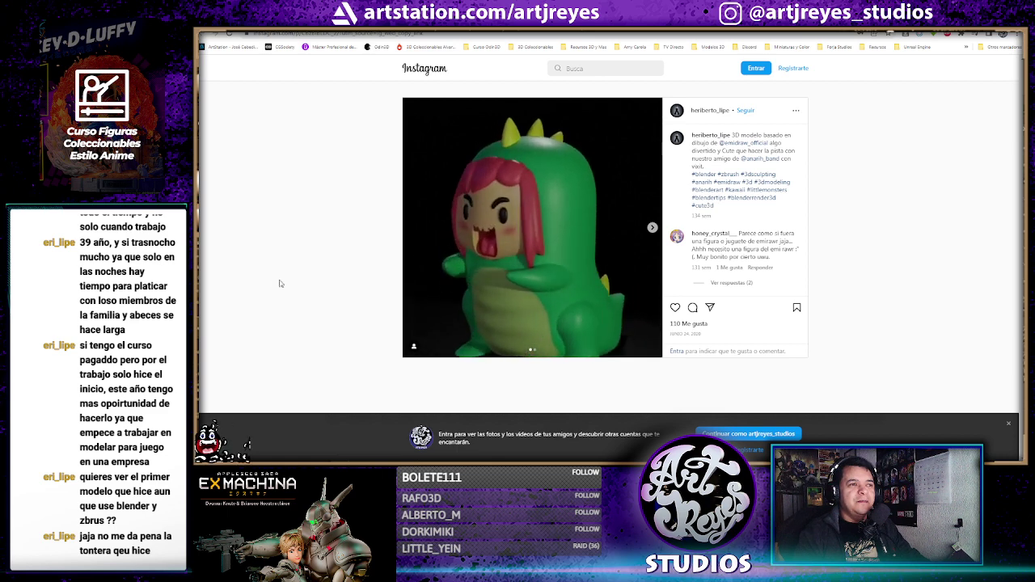
left_click(652, 229)
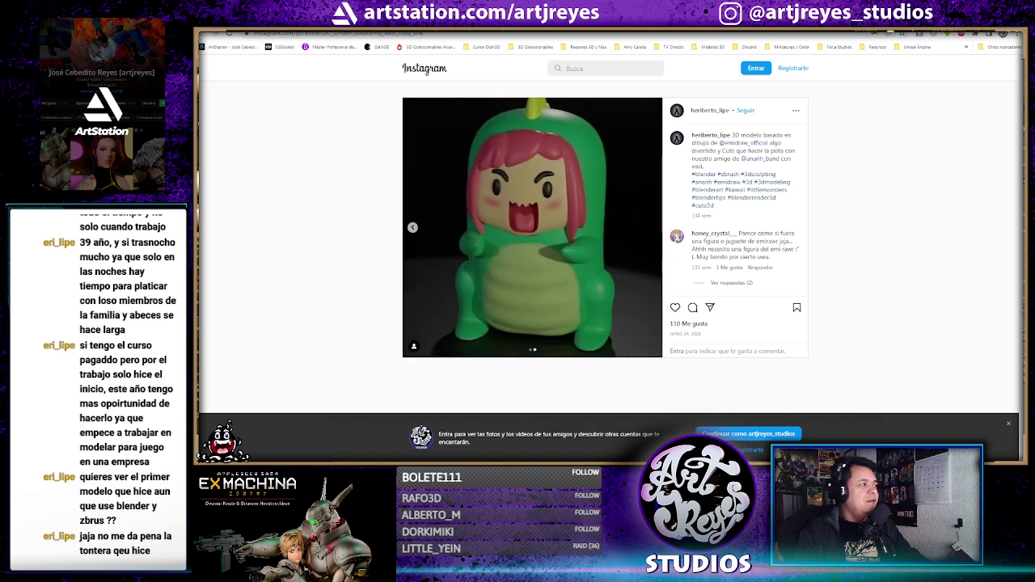
mouse_move(532, 227)
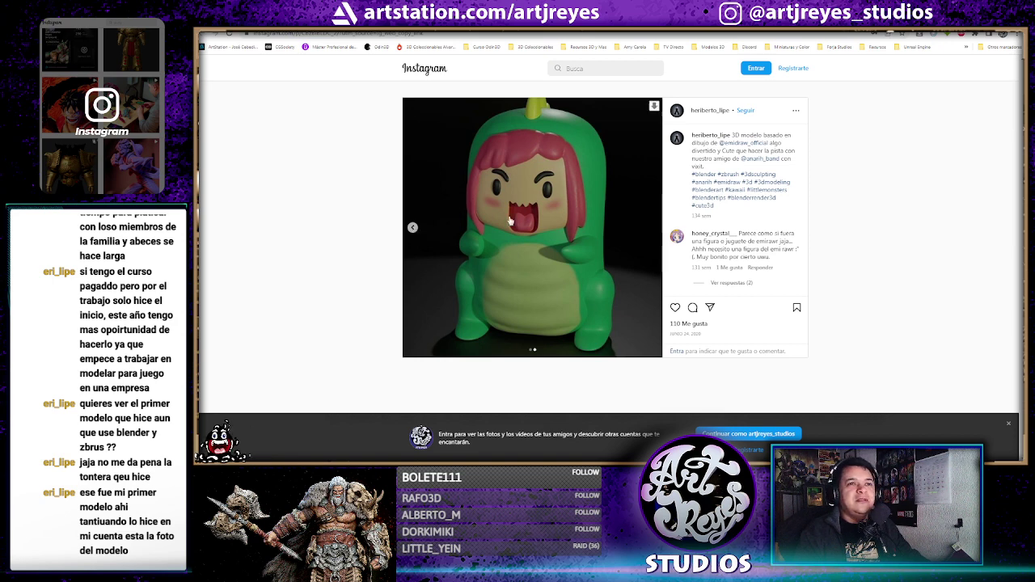
Open the poster's Instagram profile and browse up and down its post grid
left_click(710, 111)
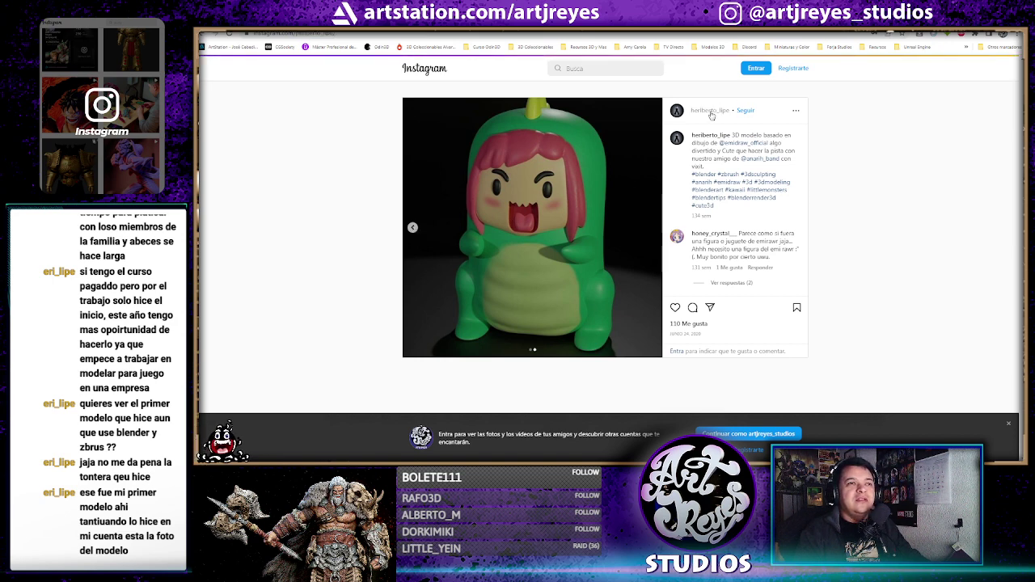
scroll(396, 205, "down", 3)
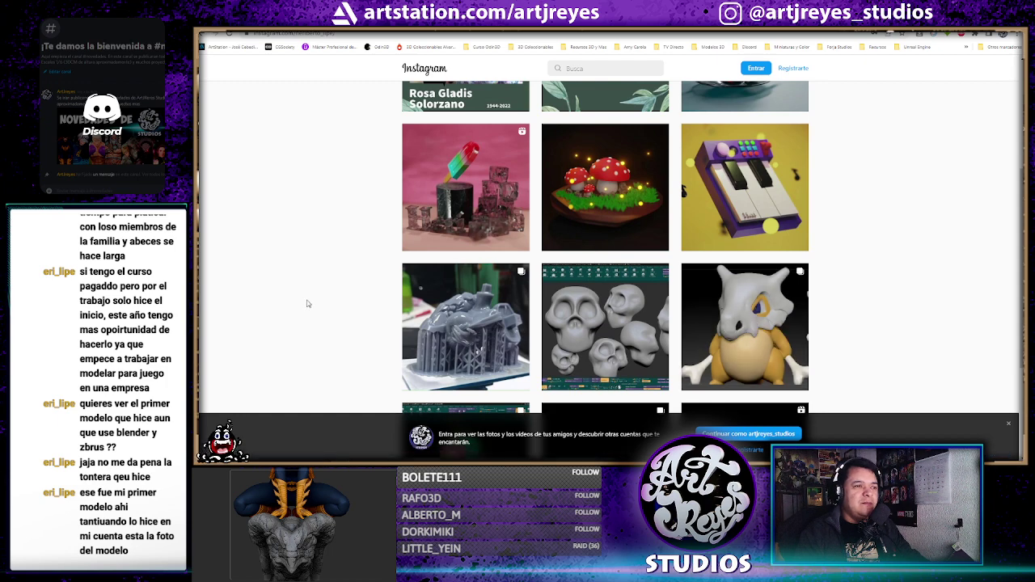
scroll(320, 291, "down", 3)
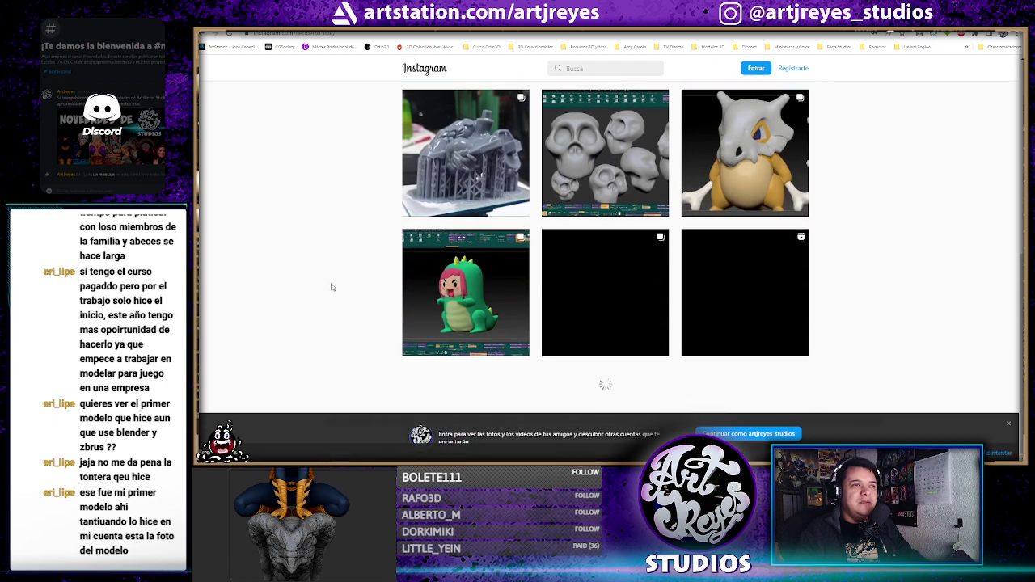
scroll(332, 287, "up", 2)
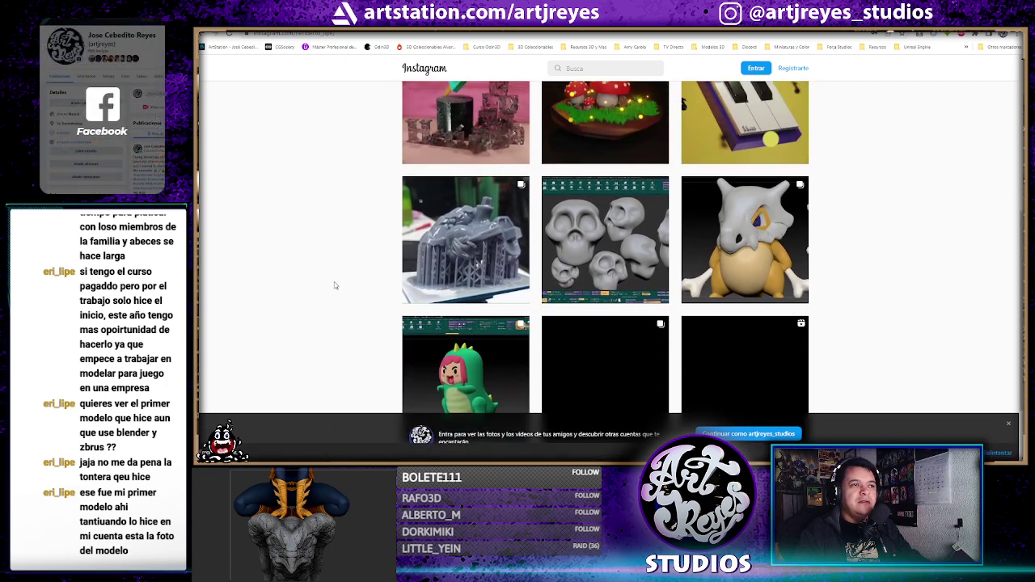
scroll(335, 285, "up", 1)
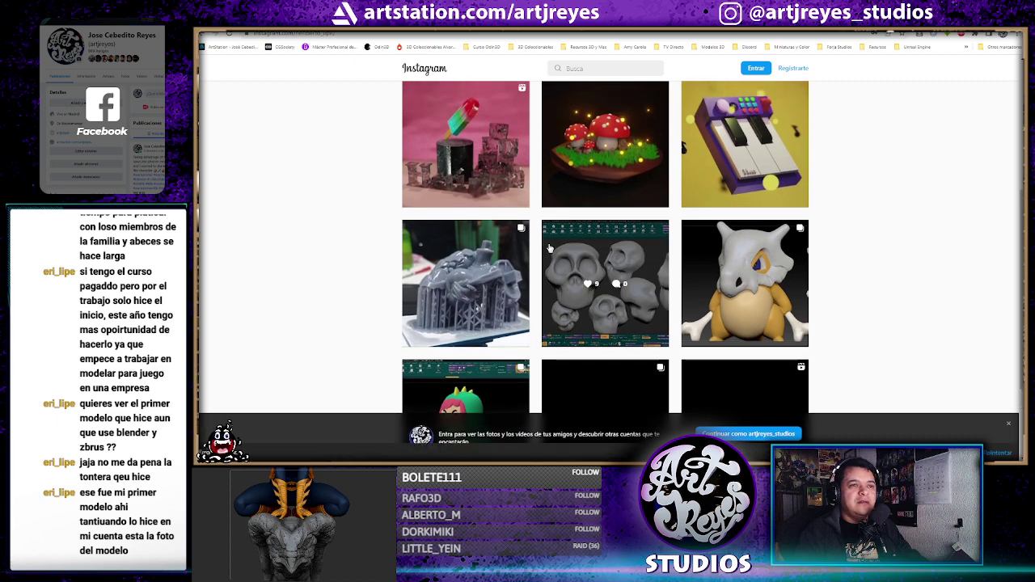
scroll(790, 259, "down", 1)
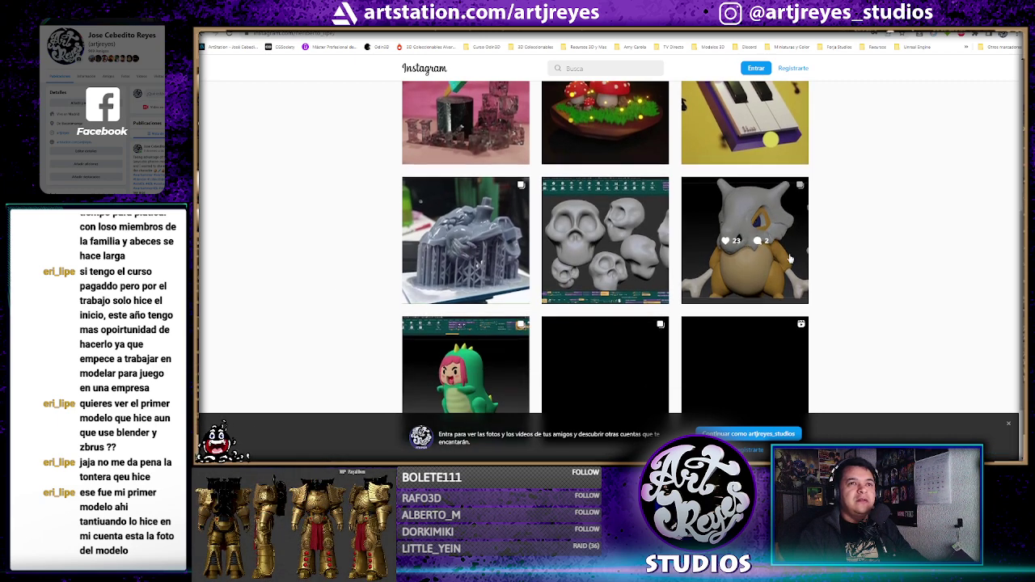
scroll(790, 259, "up", 1)
scroll(790, 259, "up", 1)
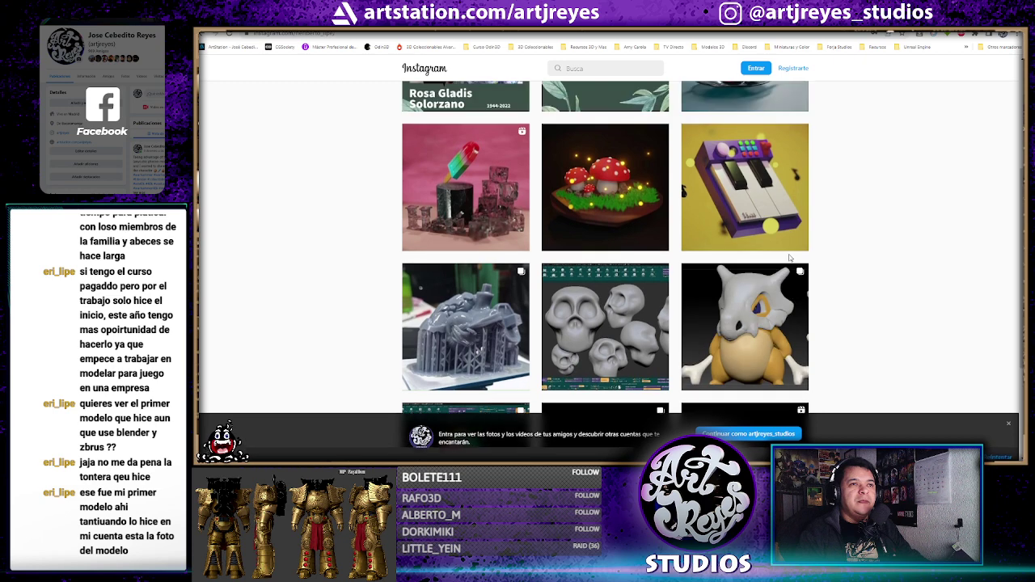
scroll(790, 257, "up", 2)
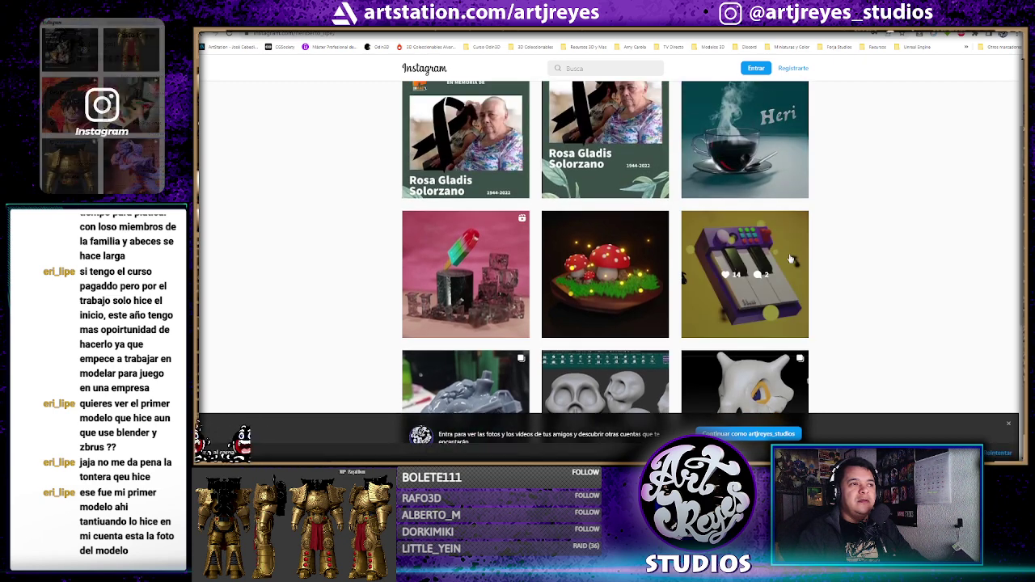
scroll(792, 258, "down", 3)
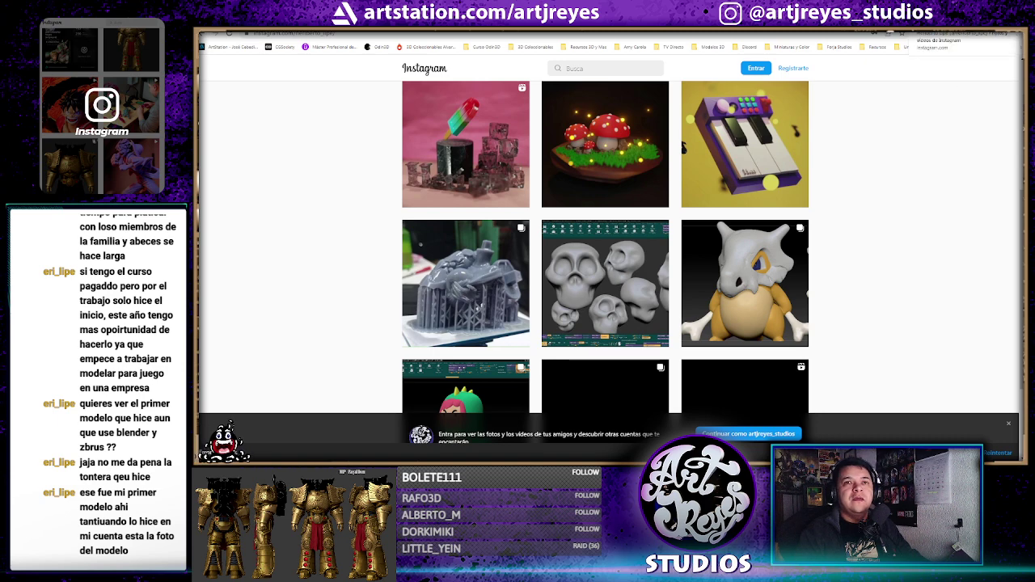
Close both Instagram tabs, leaving the Twitch home page showing
left_click(927, 33)
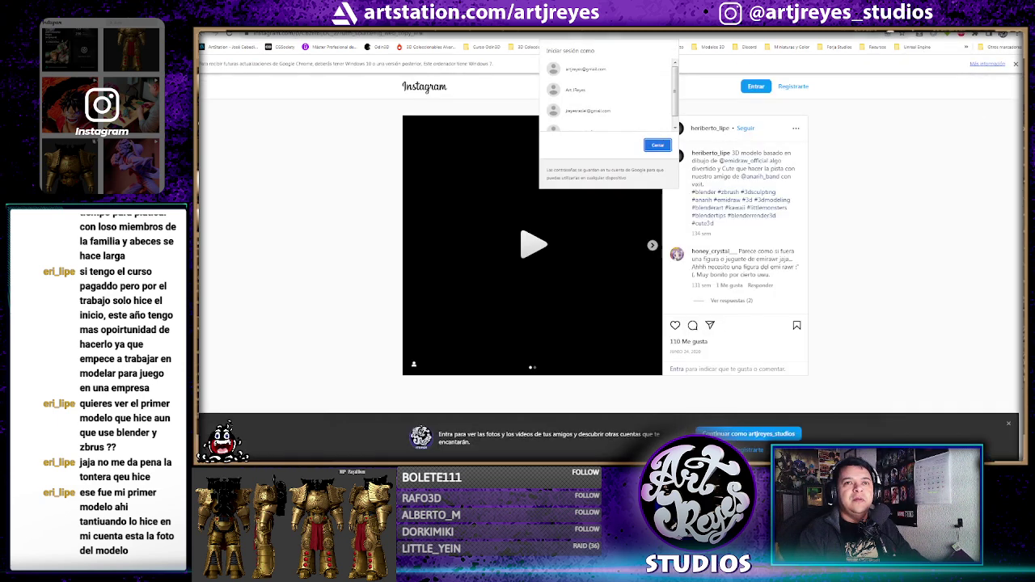
key("ctrl+w")
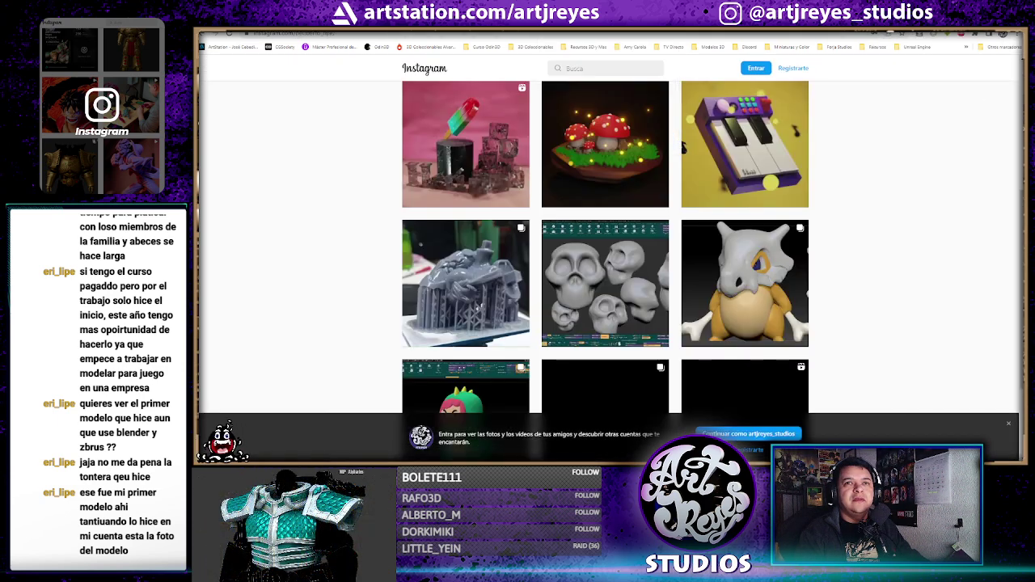
key("ctrl+w")
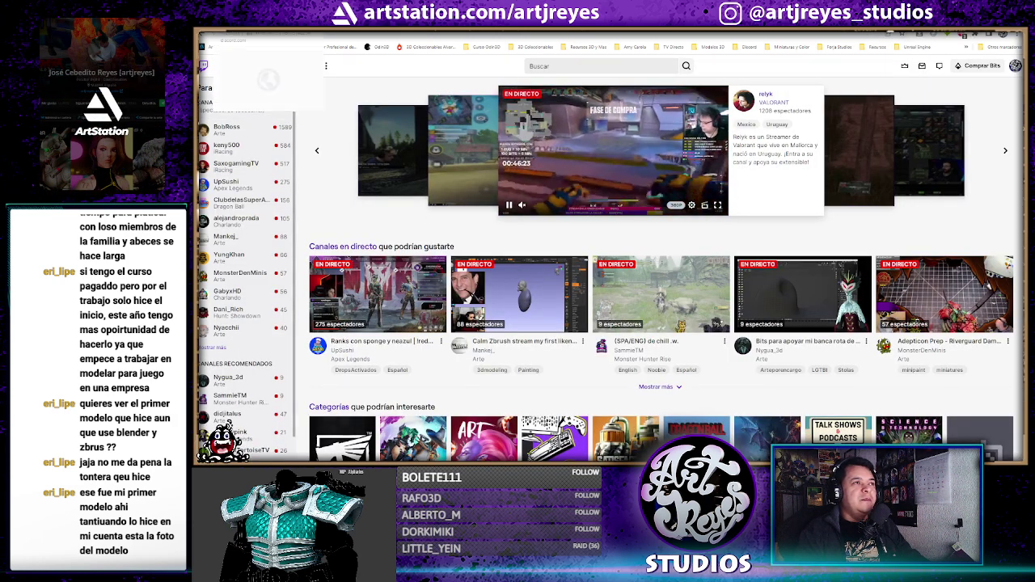
Close the Twitch tab to glance at Discord's collectibles channel, then get the browser out of the way
key("ctrl+w")
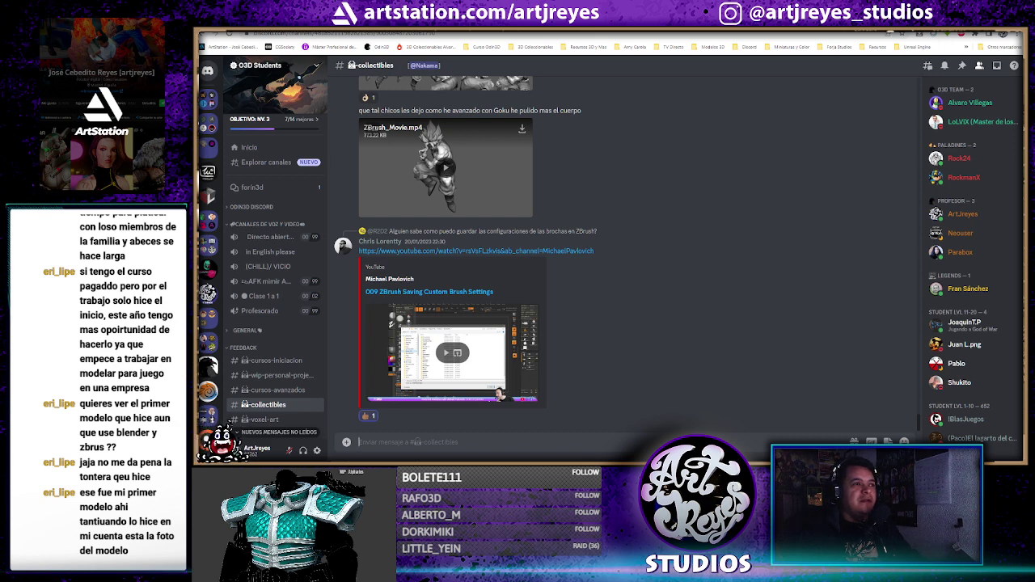
key("ctrl+w")
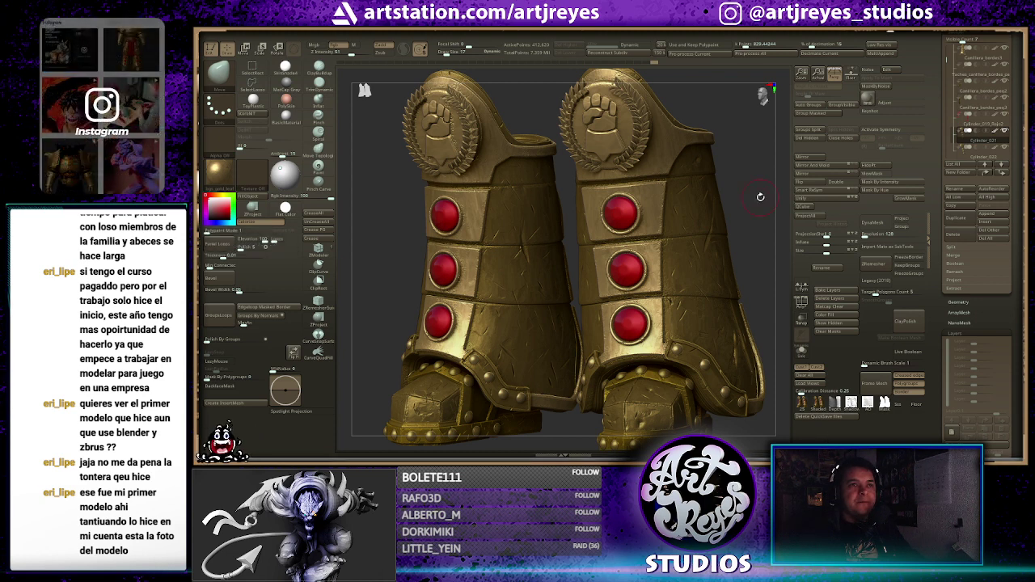
Hide the ZBrush interface so the boots fill the canvas, then switch to Windows Explorer
key("Tab")
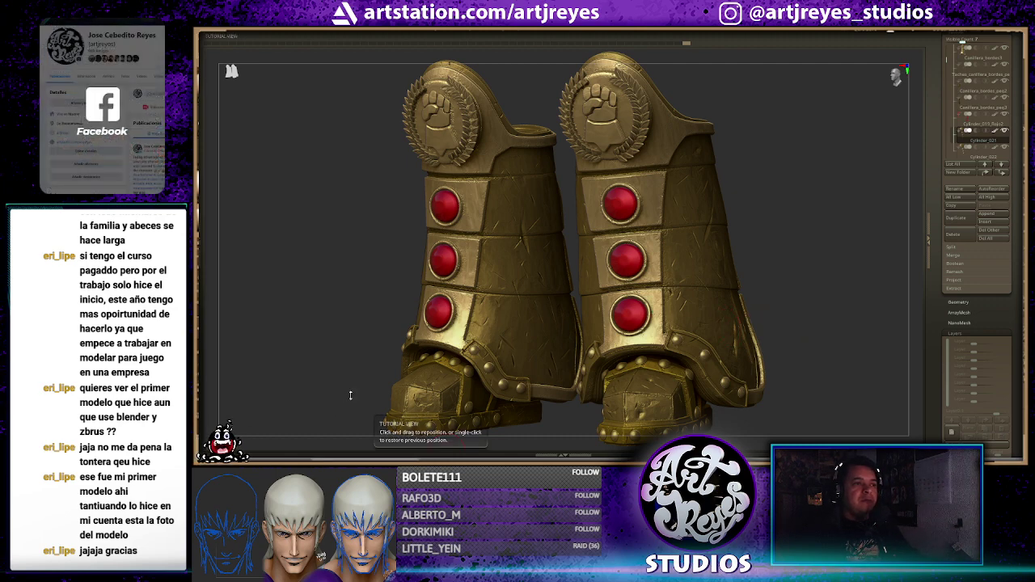
key("alt+Tab")
Play ZBrush_Movie_L3x.mp4, close the player, and open the Goku render sheet image
left_click(849, 149)
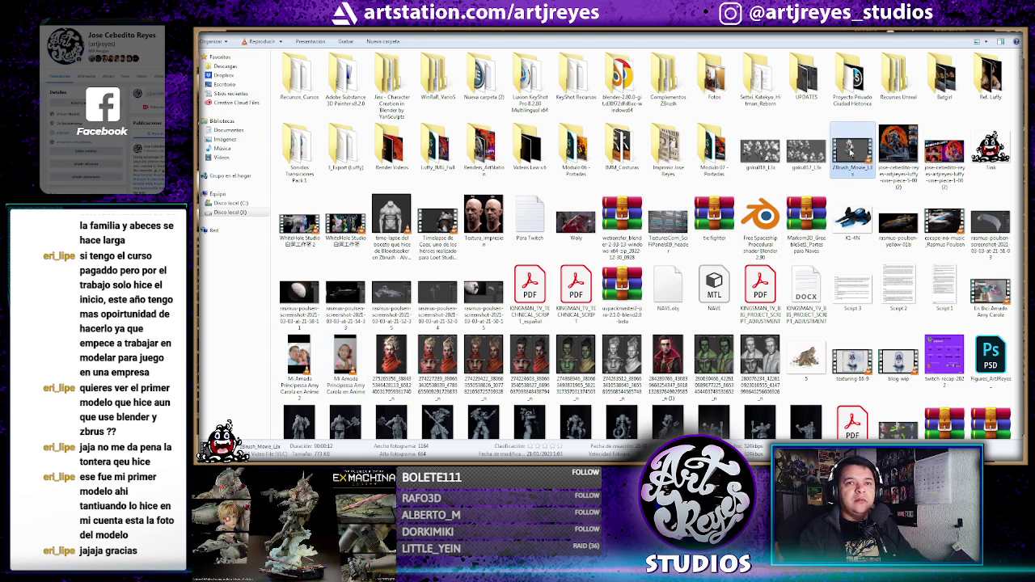
double_click(849, 149)
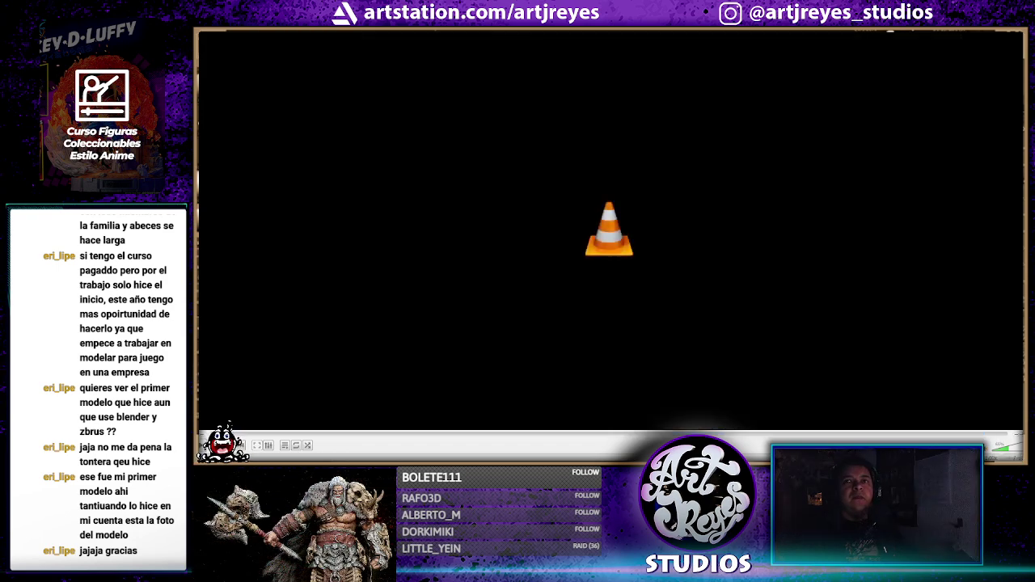
key("alt+F4")
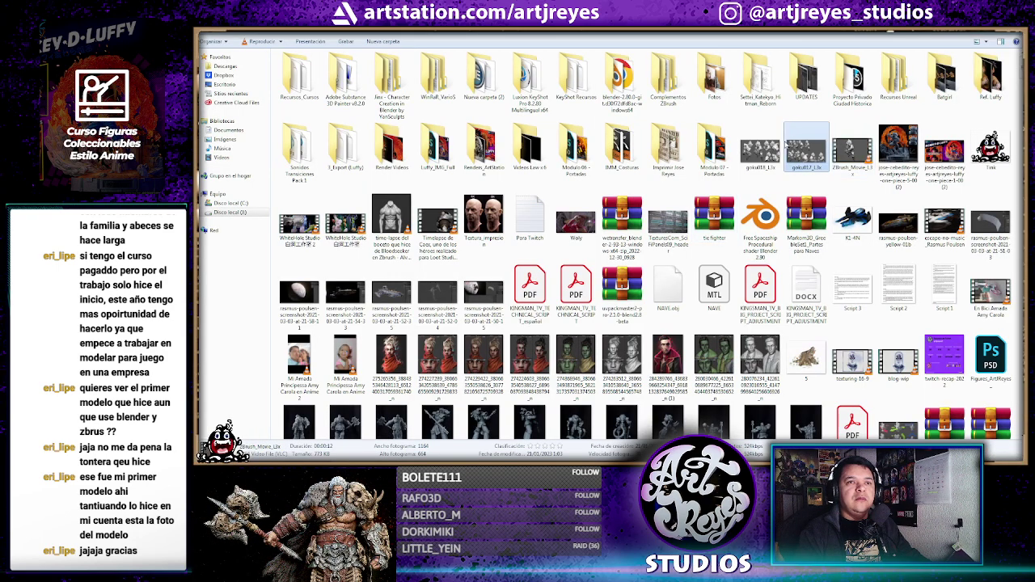
double_click(788, 143)
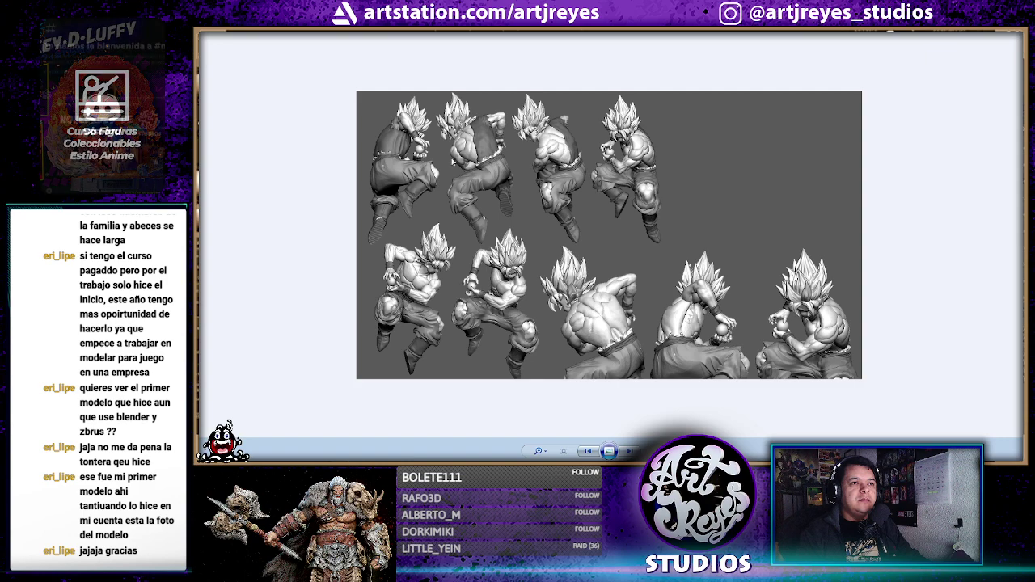
Zoom into the nine-view Goku render sheet and pan over the lower and top figures
scroll(452, 160, "up", 2)
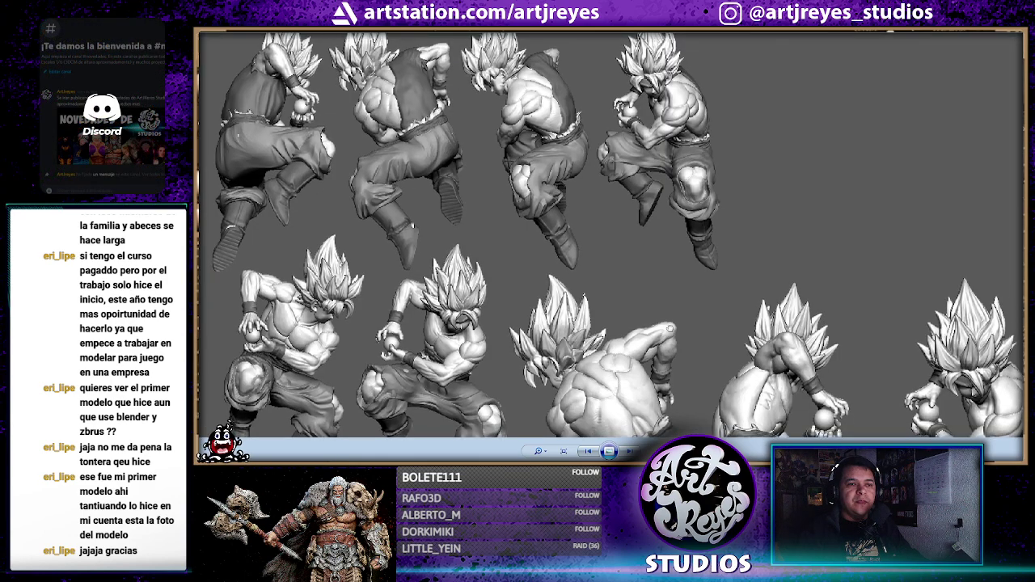
left_click_drag(652, 331, 652, 264)
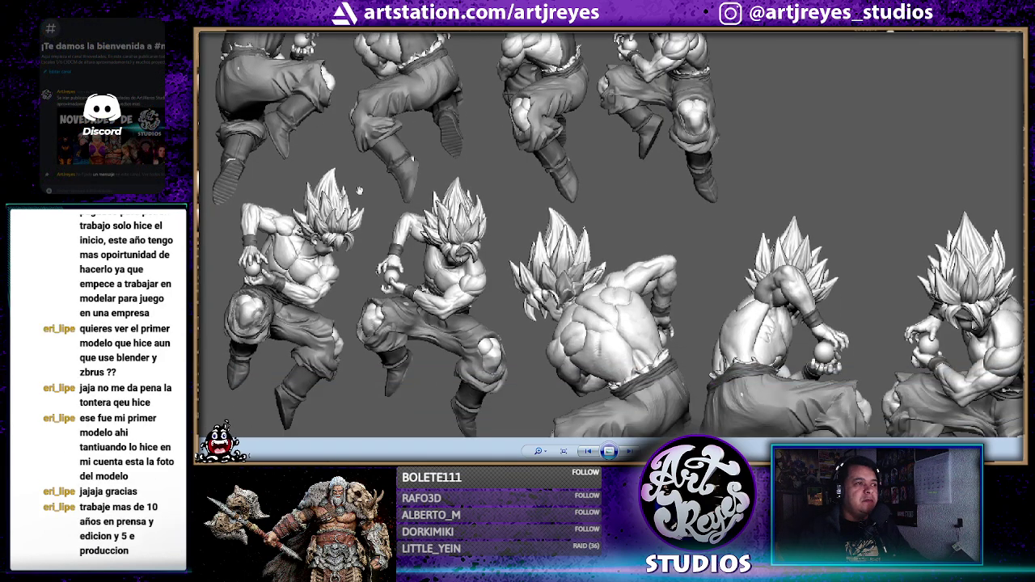
mouse_move(360, 190)
left_mouse_down()
mouse_move(399, 220)
mouse_move(415, 123)
left_mouse_up()
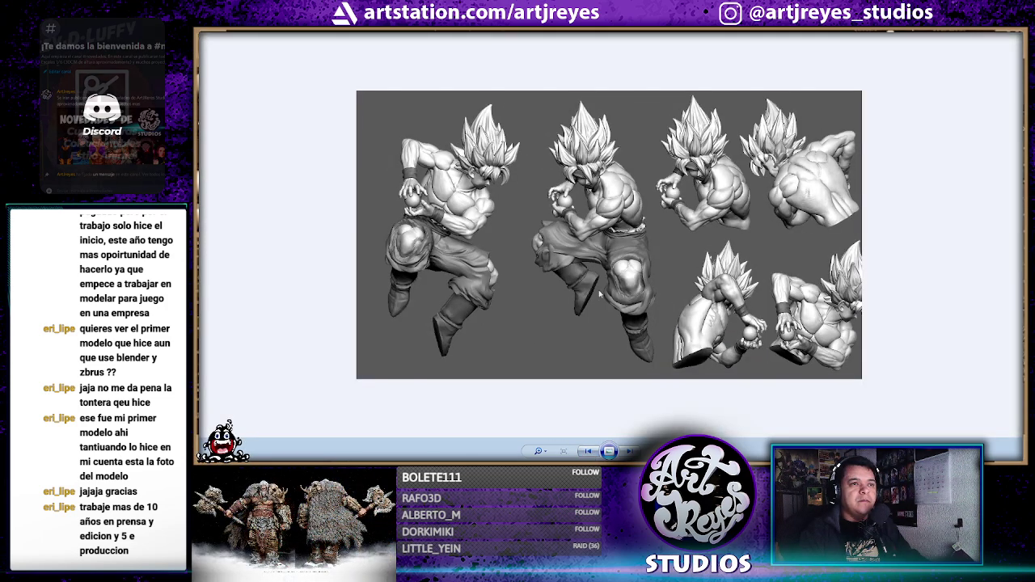
Switch to the previous render sheet, zoom in, and pan across the Goku renders
left_click(588, 451)
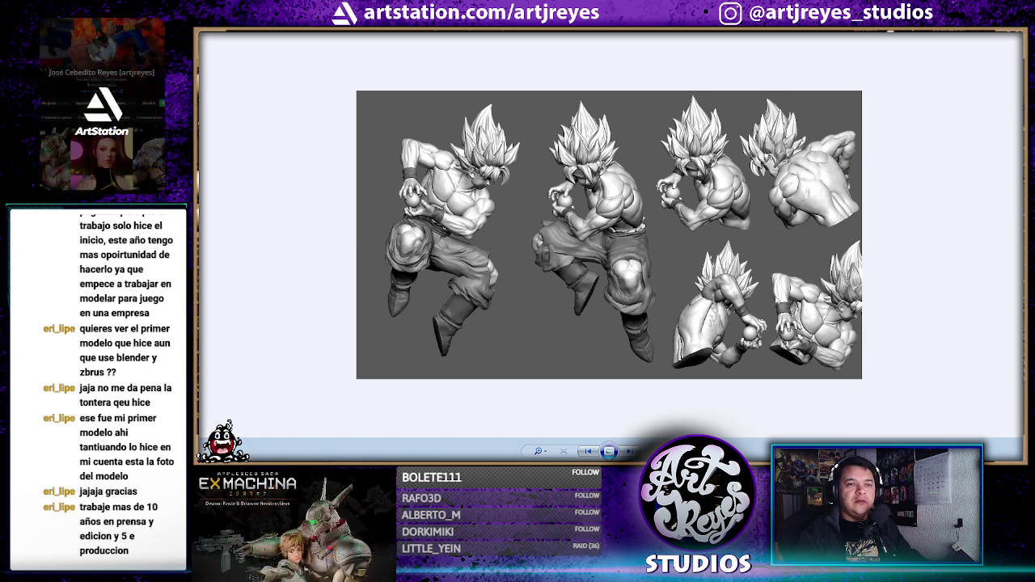
scroll(595, 261, "up", 3)
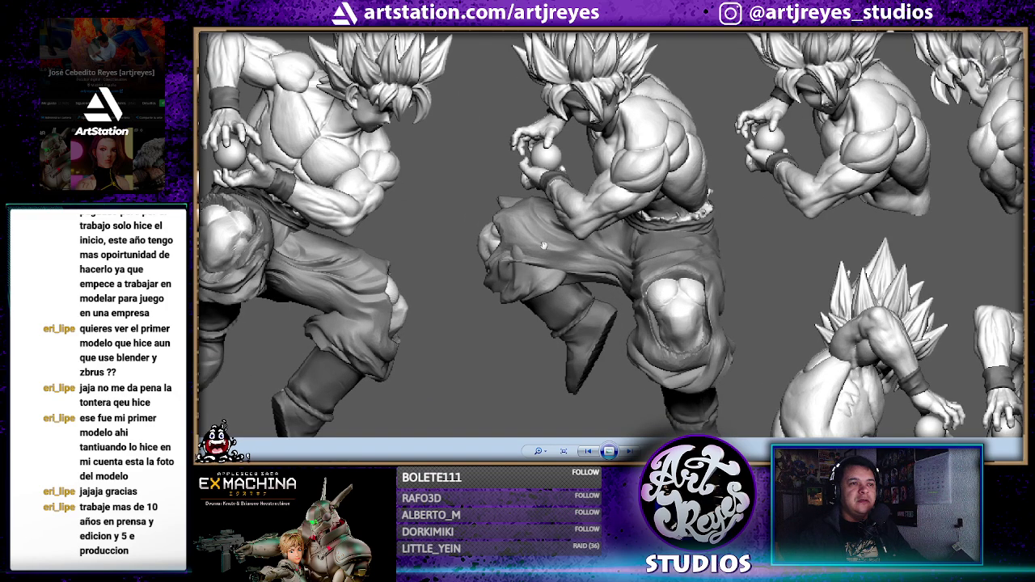
left_click_drag(595, 260, 449, 279)
left_click_drag(719, 275, 719, 158)
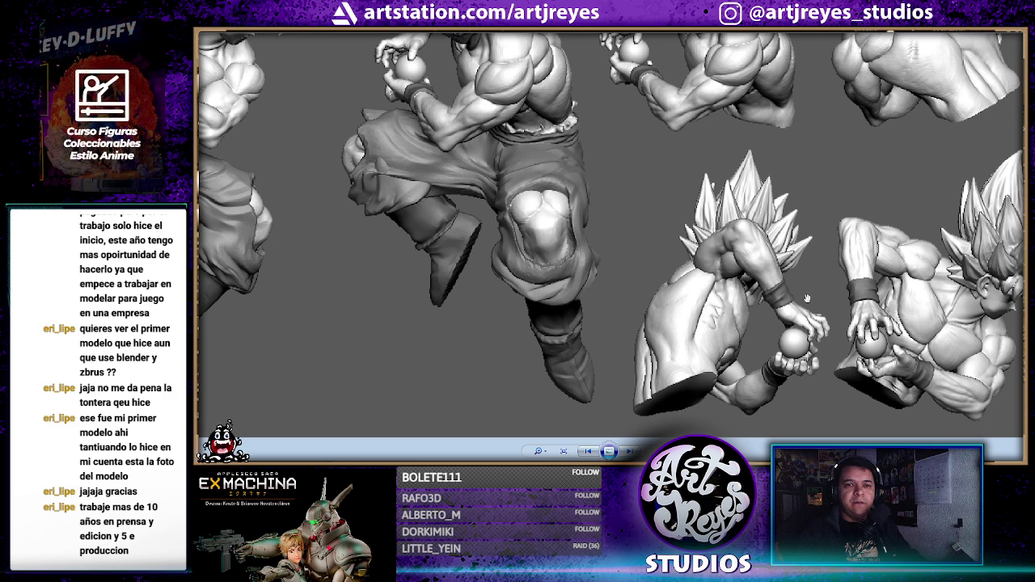
mouse_move(835, 154)
left_mouse_down()
mouse_move(834, 209)
mouse_move(828, 154)
left_mouse_up()
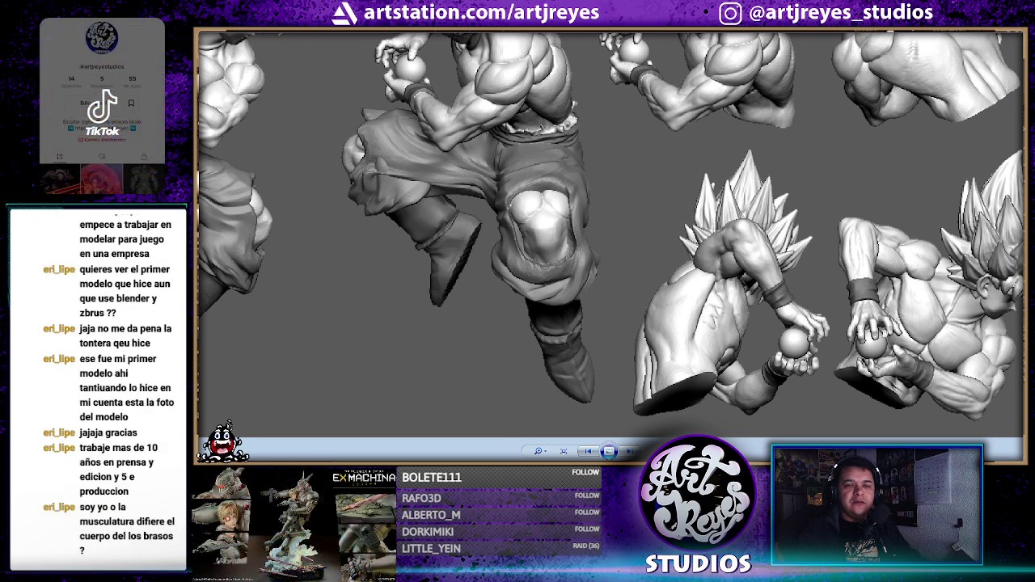
left_click_drag(598, 147, 646, 288)
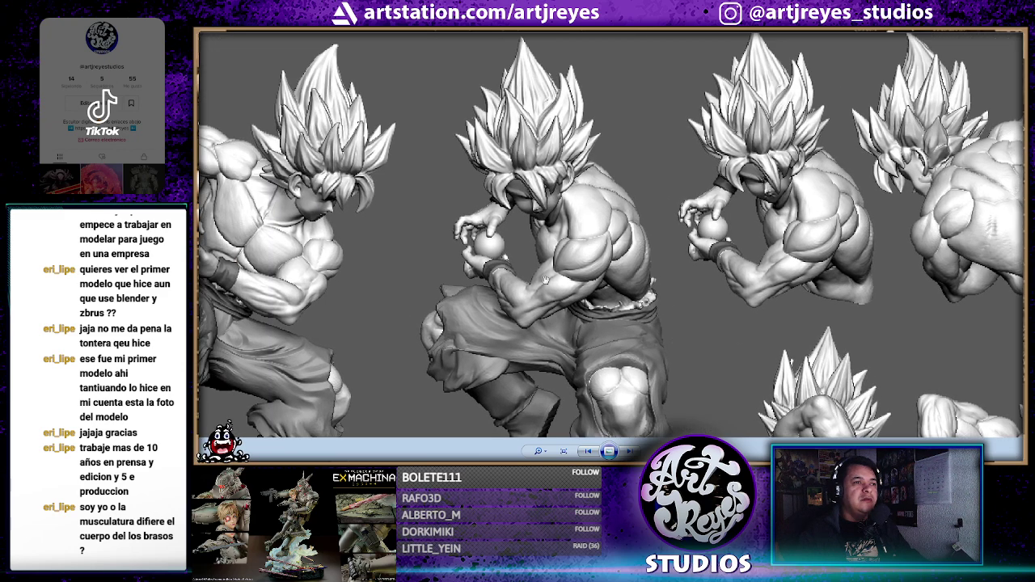
left_click_drag(546, 280, 661, 267)
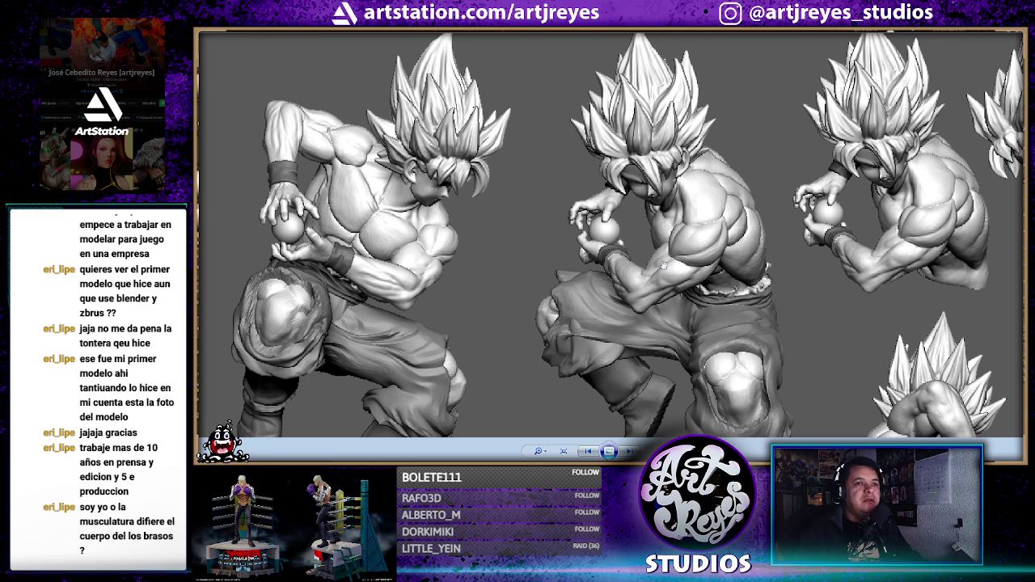
left_click_drag(747, 250, 740, 213)
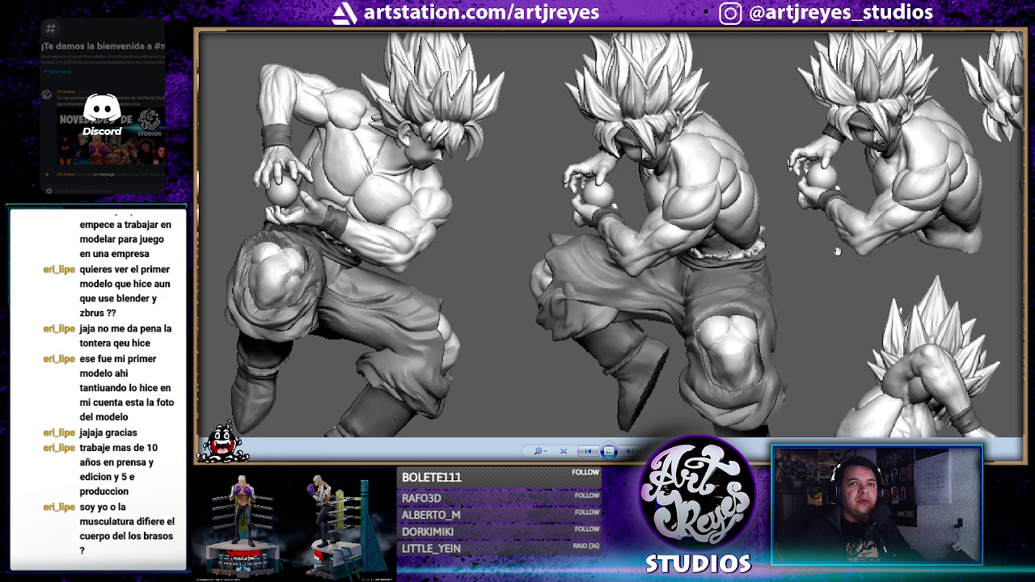
Keep panning over the poses and Goku heads, then close Photo Viewer
left_click_drag(837, 253, 680, 253)
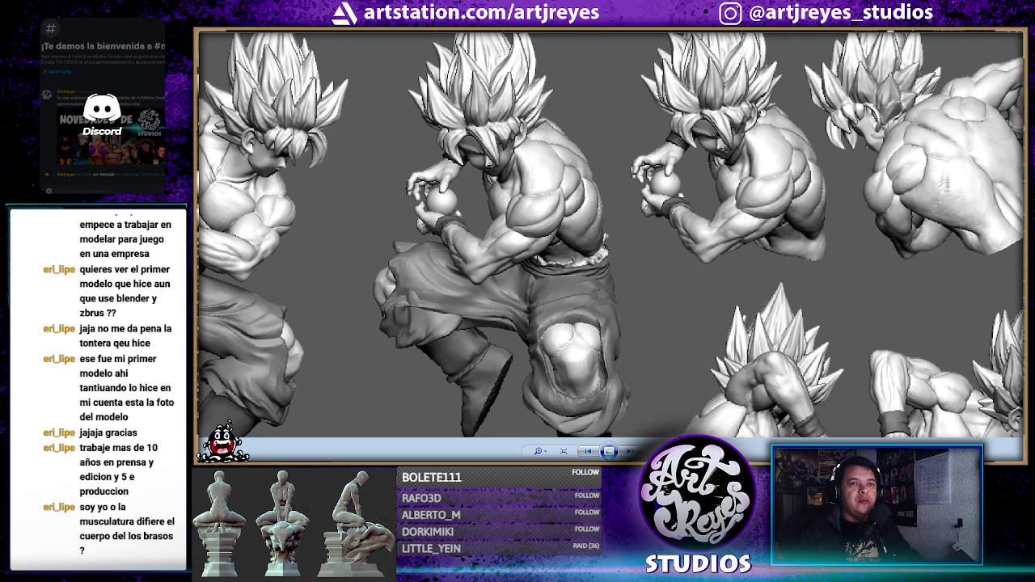
left_click_drag(795, 221, 763, 253)
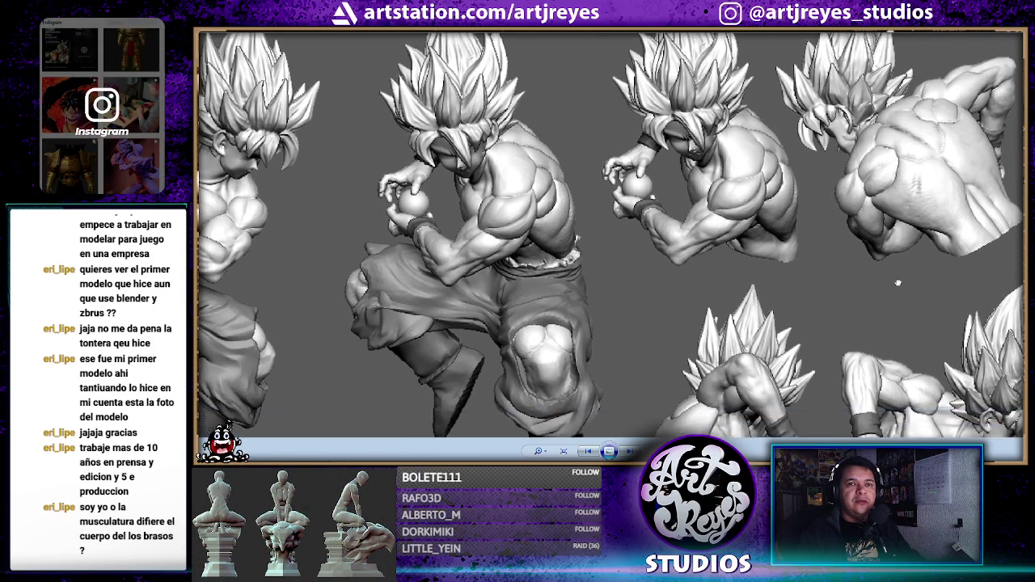
mouse_move(899, 312)
left_mouse_down()
mouse_move(885, 212)
mouse_move(862, 147)
left_mouse_up()
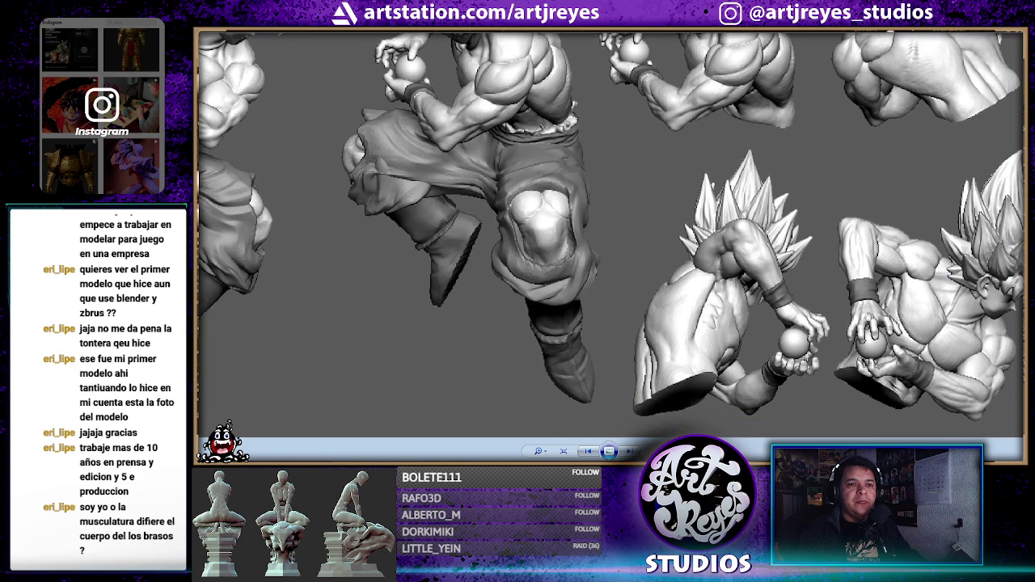
left_click_drag(858, 243, 857, 295)
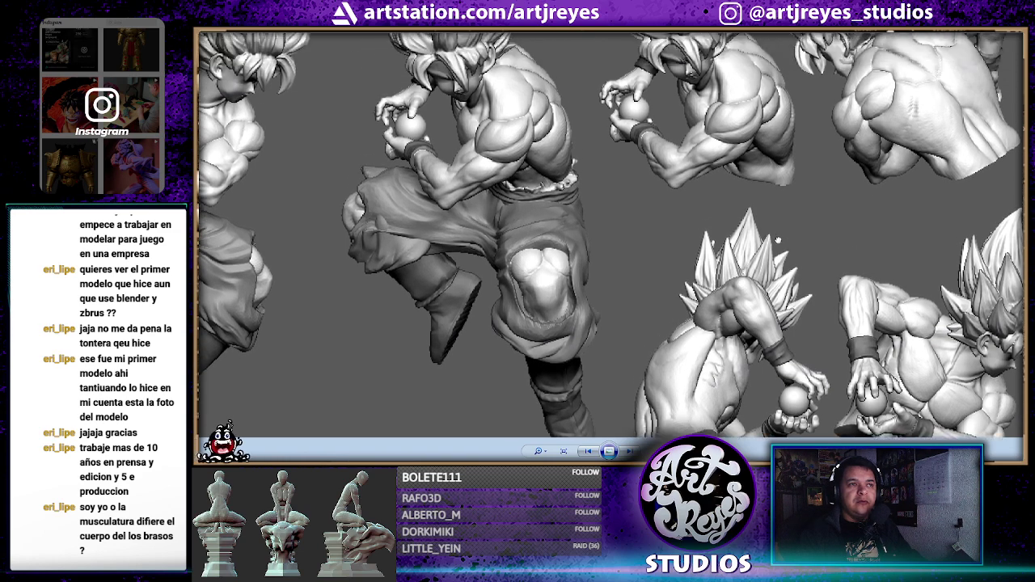
left_click_drag(781, 204, 752, 270)
left_click_drag(553, 240, 654, 260)
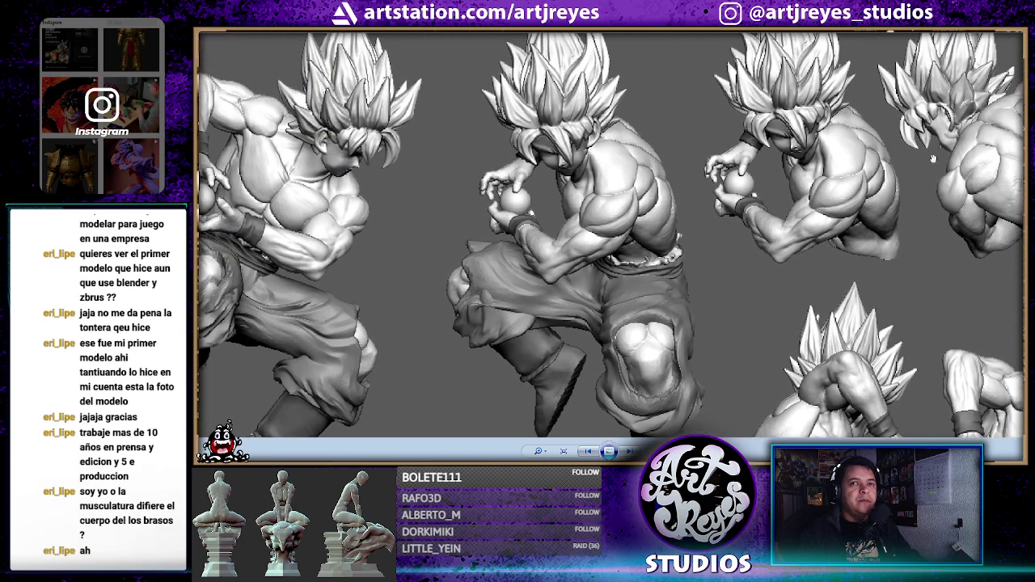
key("Escape")
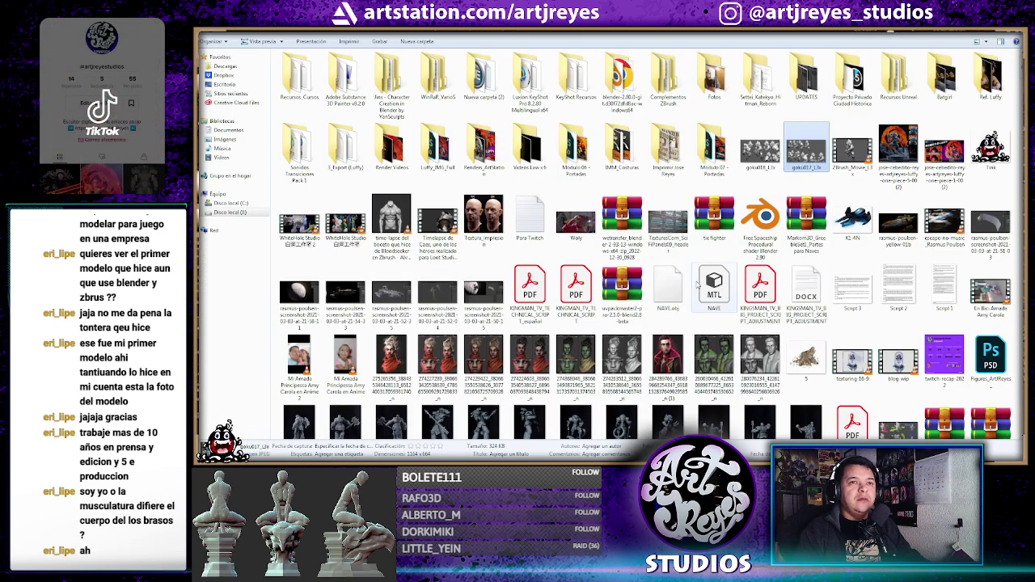
Launch Adobe Photoshop CC 2018 from the Start menu
left_click(750, 182)
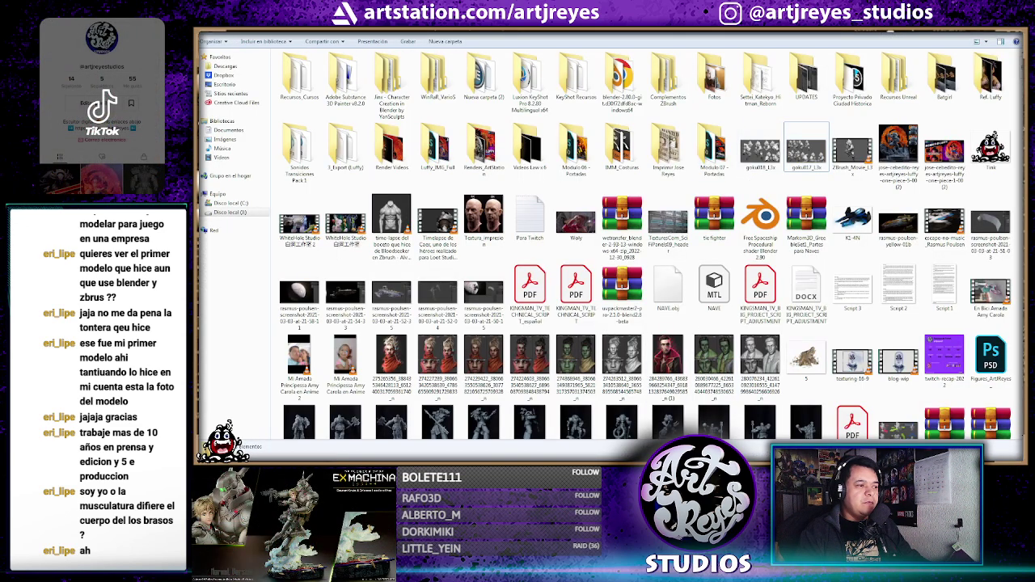
key("super")
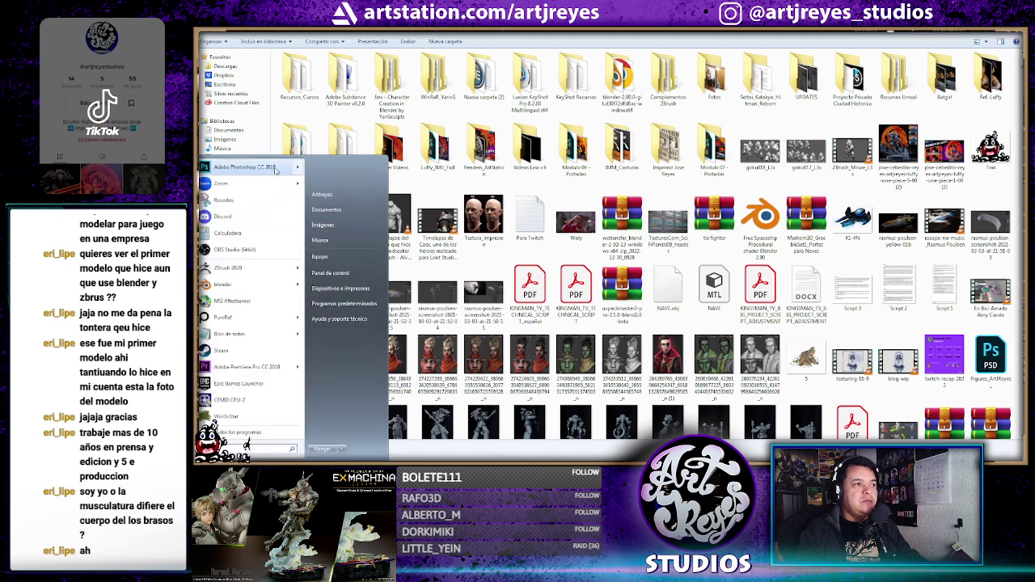
left_click(276, 169)
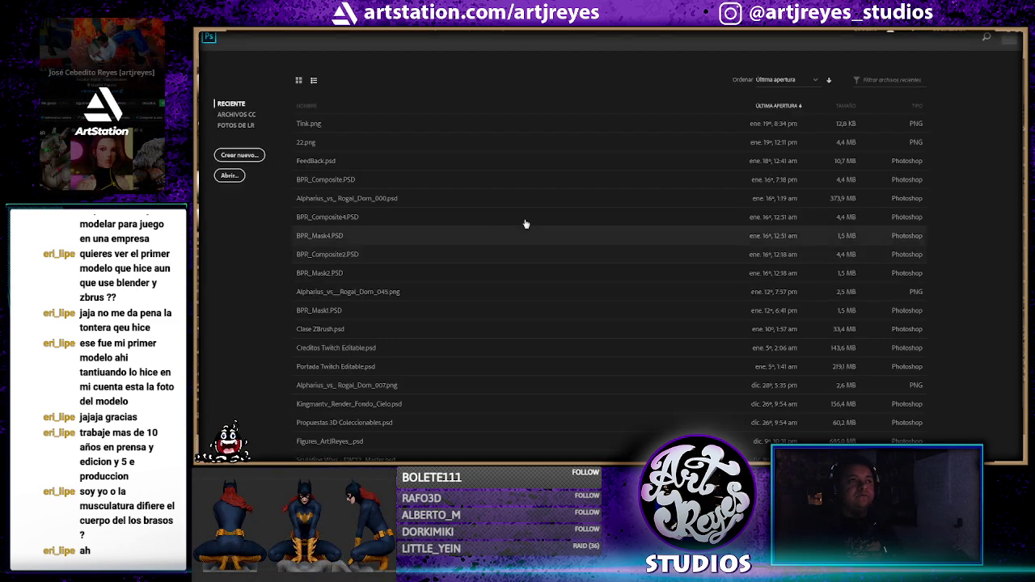
Open FeedBack.psd and hide the reference photo, model render and Capa 16 layers
left_click(315, 161)
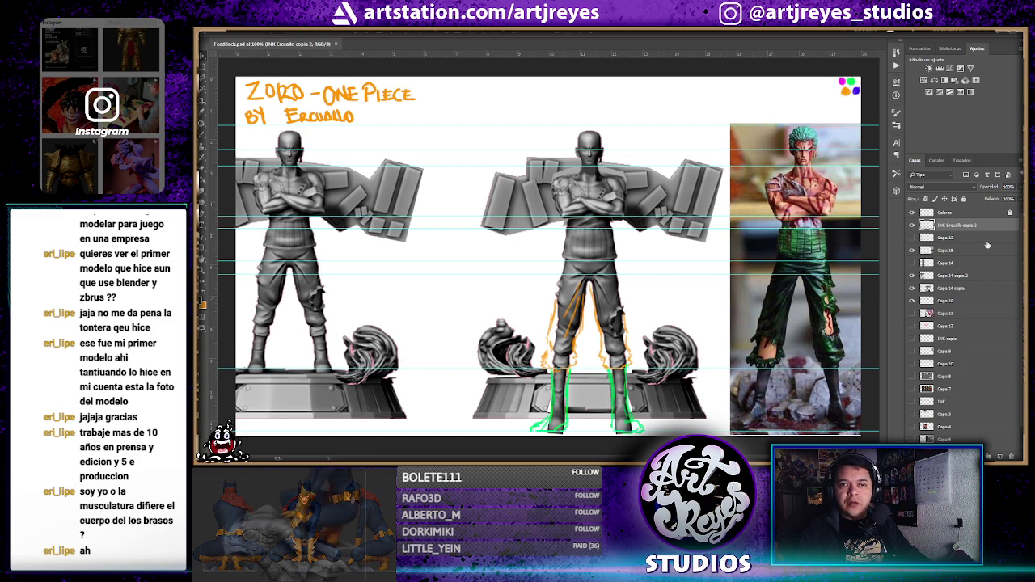
left_click(912, 275)
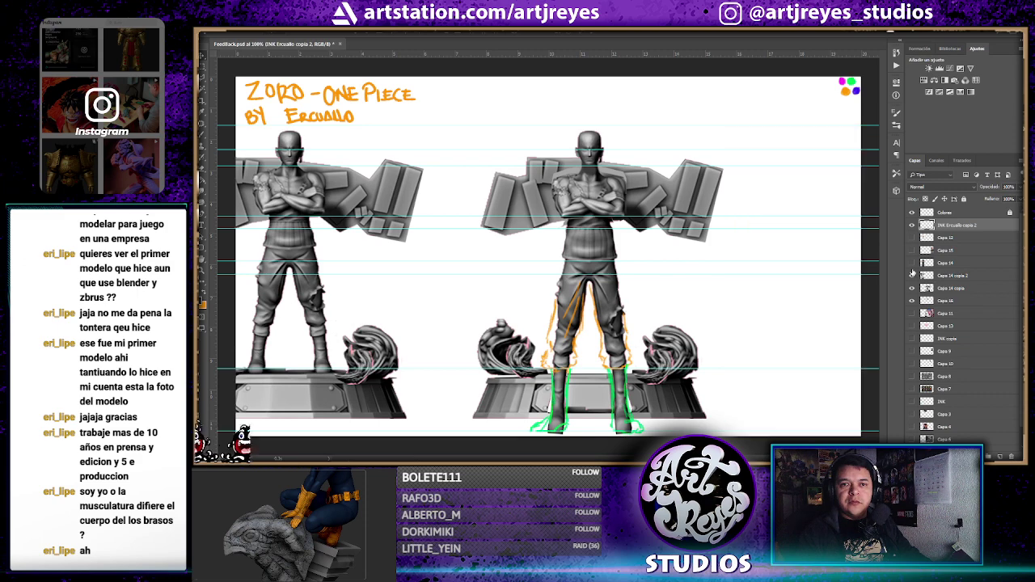
left_click(912, 287)
left_click(911, 300)
left_click(912, 300)
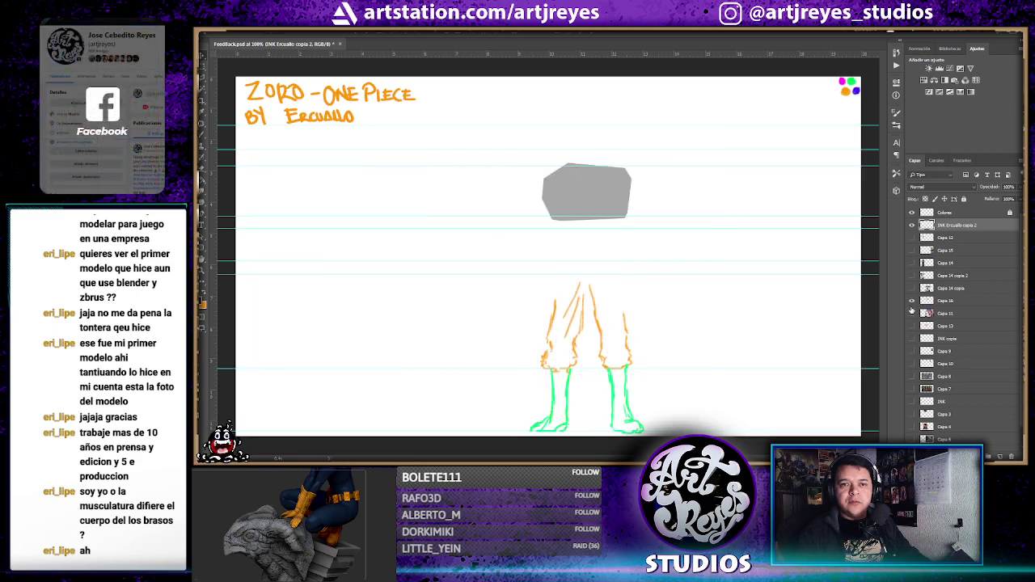
left_click(912, 301)
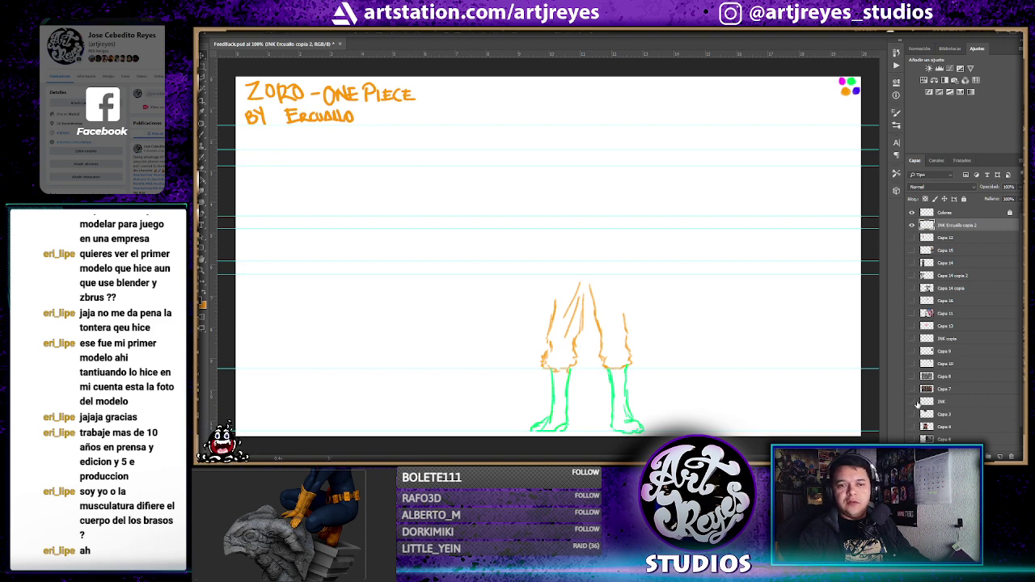
Check the INK sketch layer, hide it again, and add a new empty layer Capa 17
left_click(912, 402)
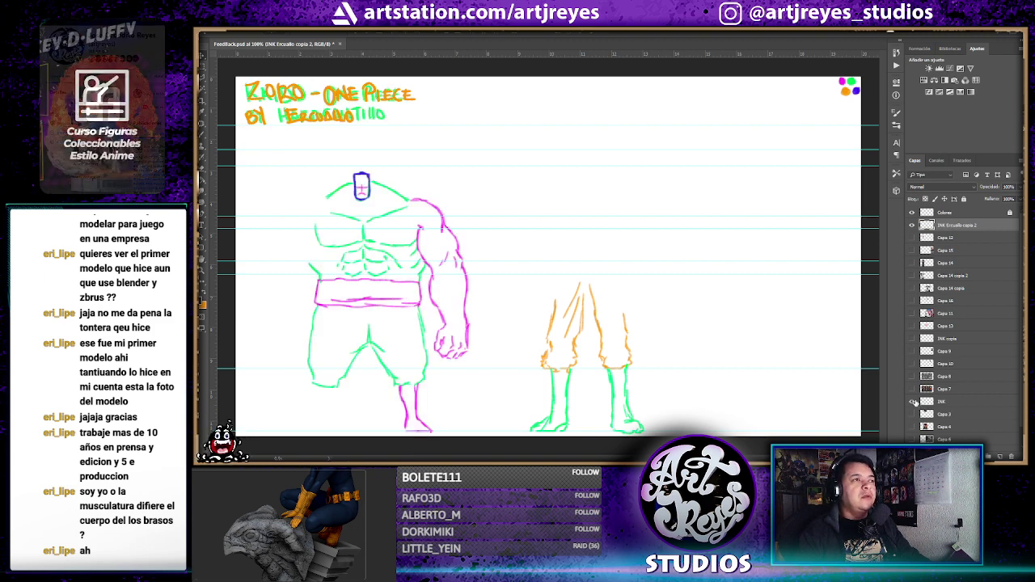
left_click(914, 402)
scroll(990, 378, "down", 1)
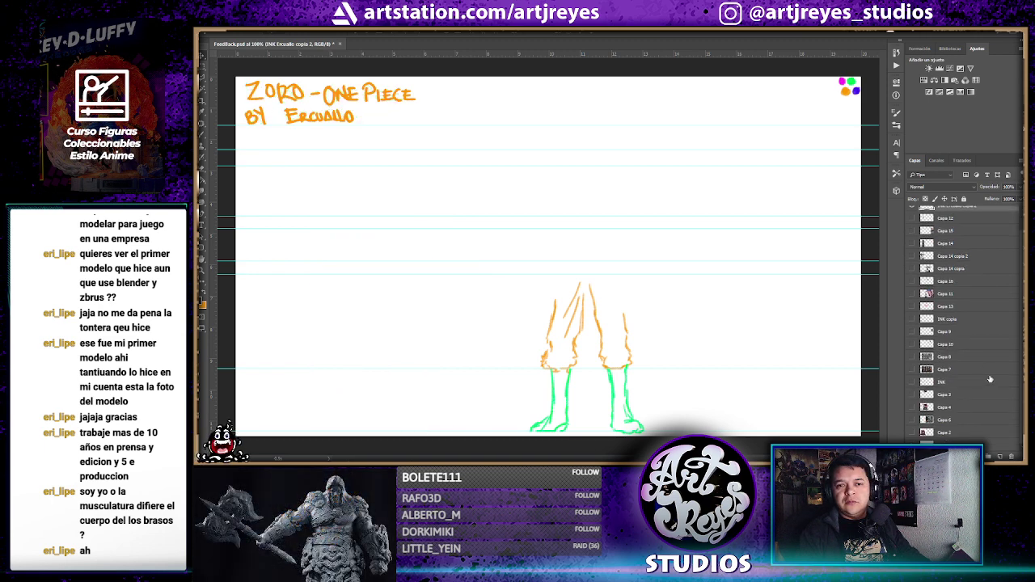
scroll(951, 287, "up", 1)
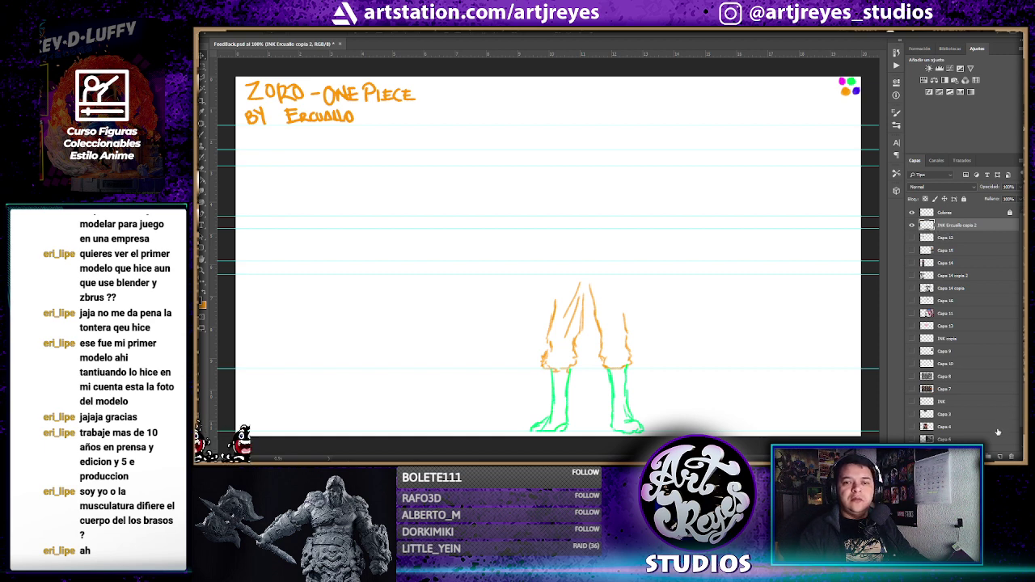
key("ctrl+shift+alt+n")
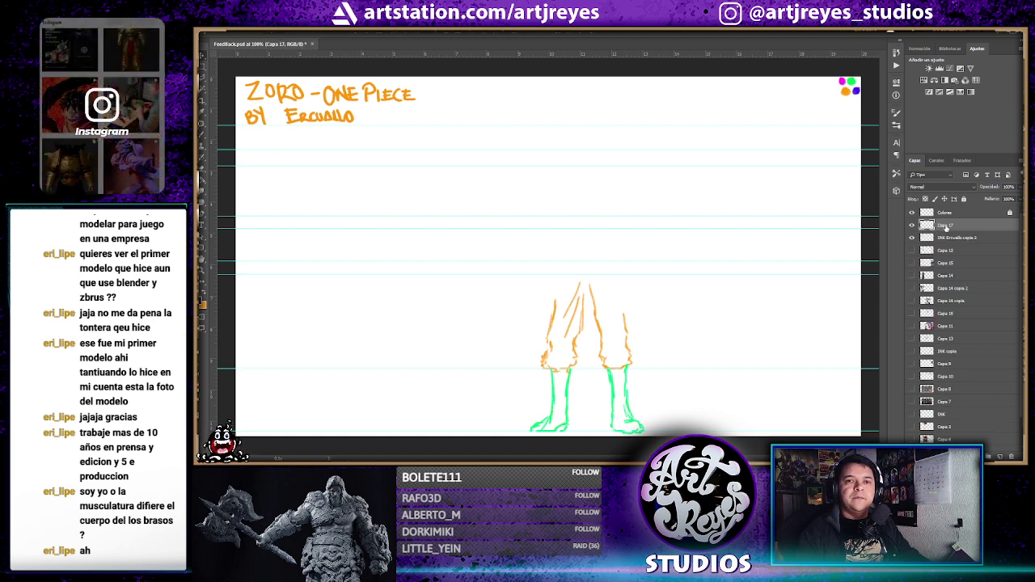
Rename the new Capa 17 layer to INK_L3X
double_click(946, 226)
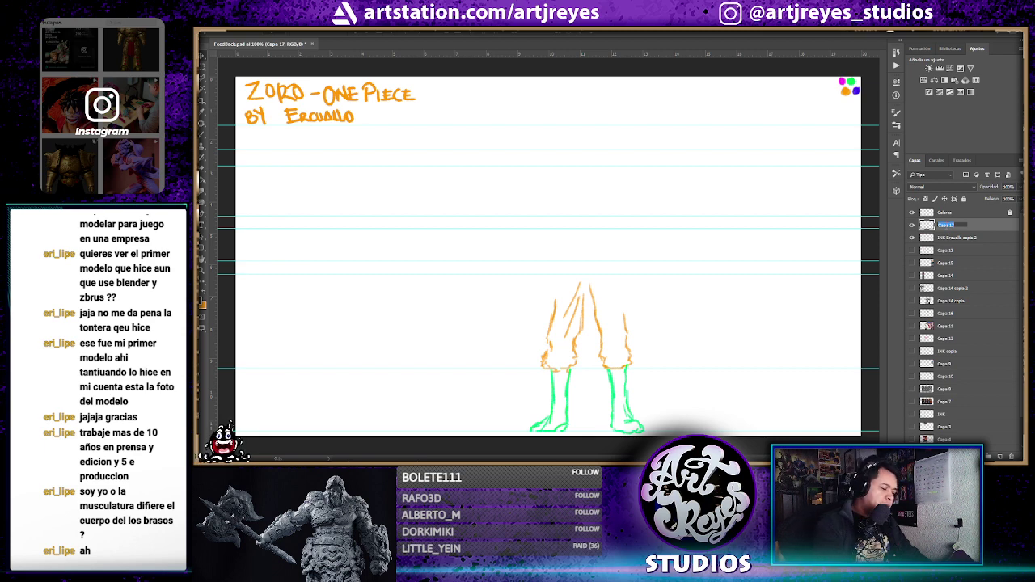
key("BackSpace")
type("INK Ercuallo")
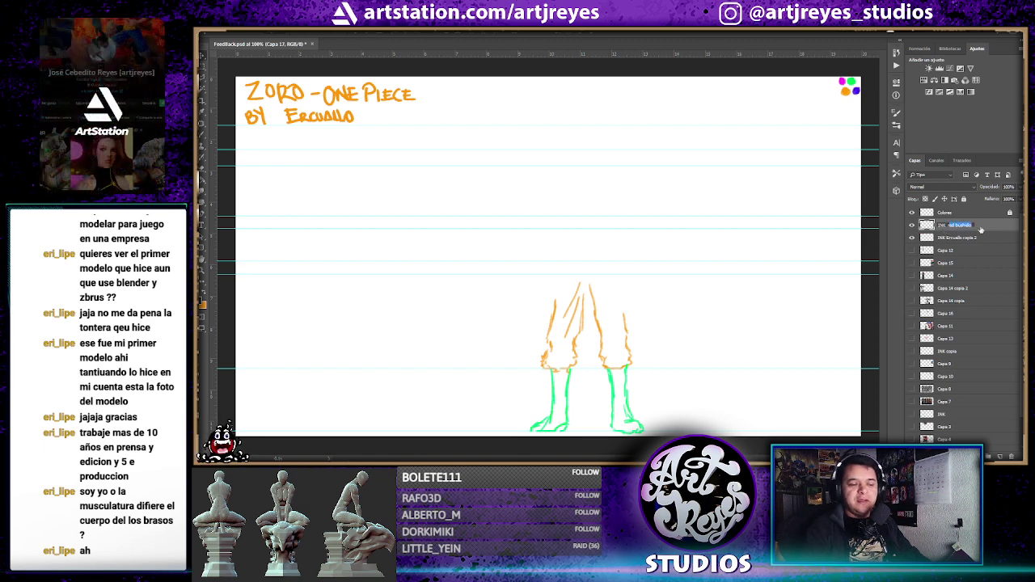
key("BackSpace")
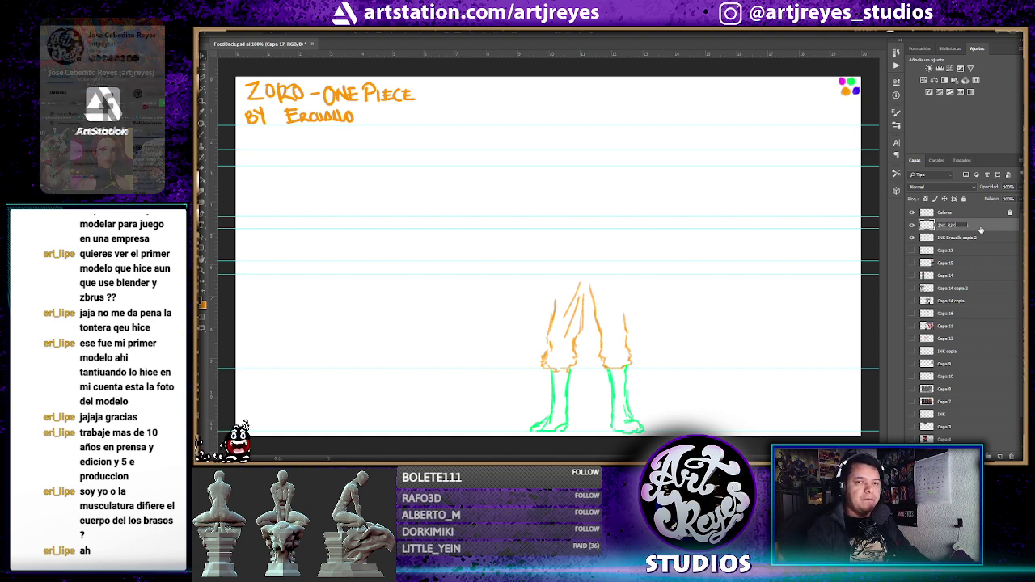
key("Return")
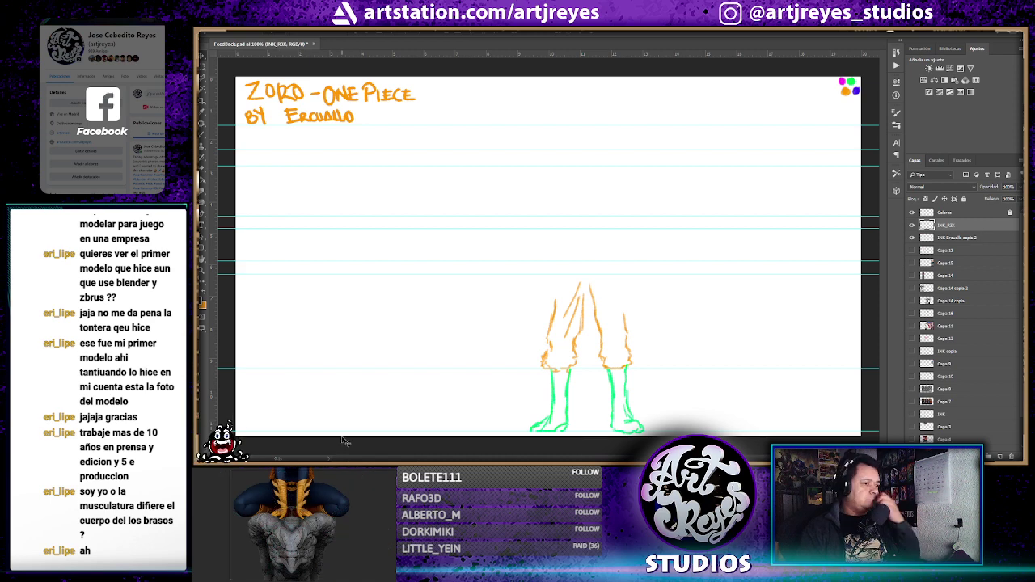
key("alt+Tab")
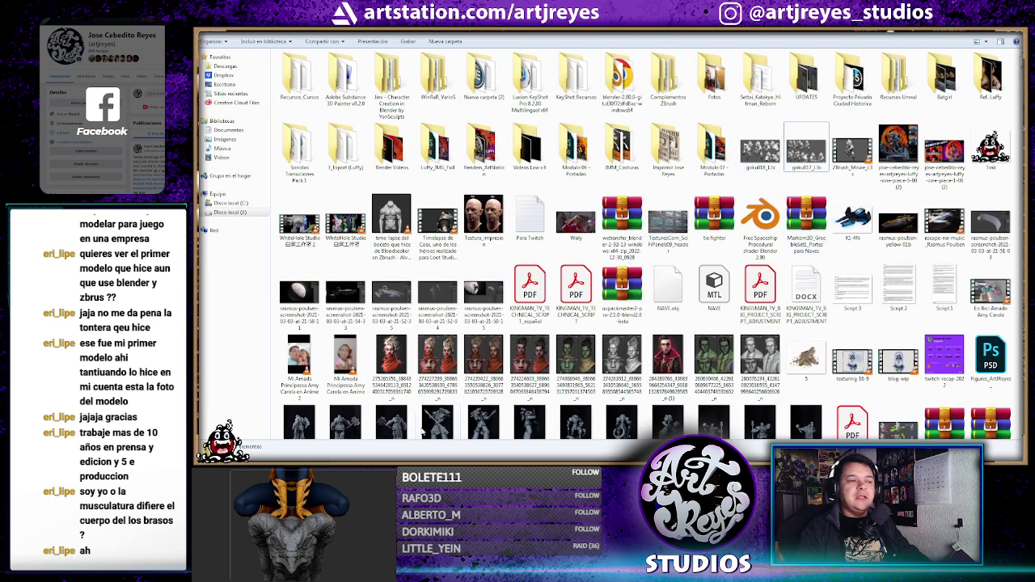
key("alt+Tab")
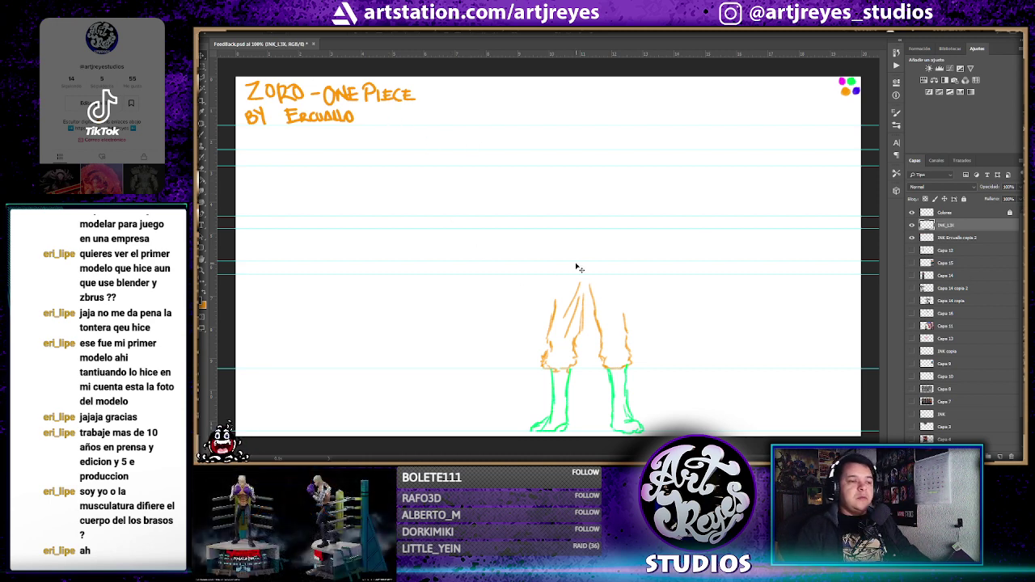
Draw a polygon selection around Zoro's legs, then drop it and activate the old Zoro ink layer
left_click(557, 217)
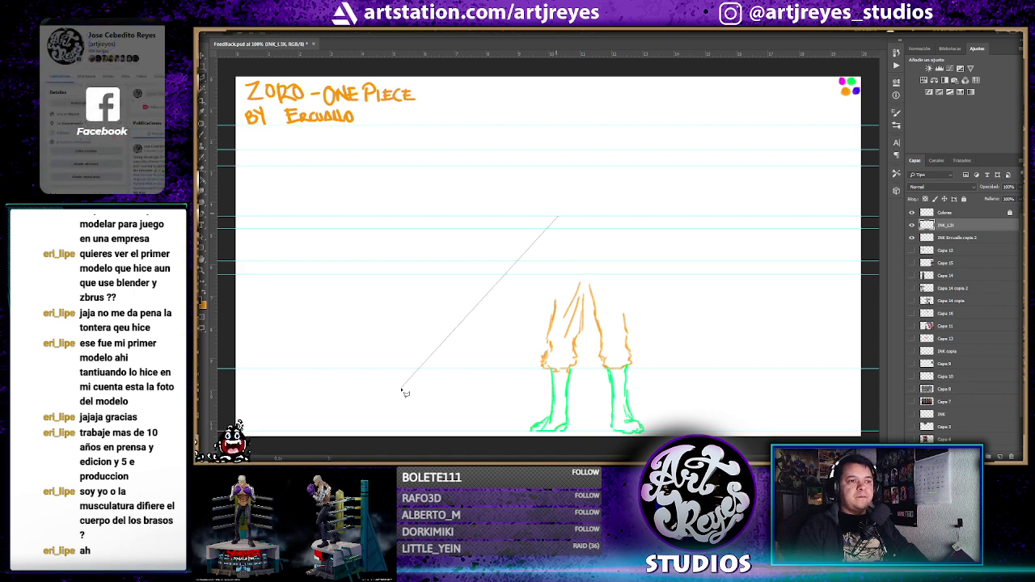
left_click(402, 388)
left_click(539, 448)
left_click(676, 433)
left_click(694, 282)
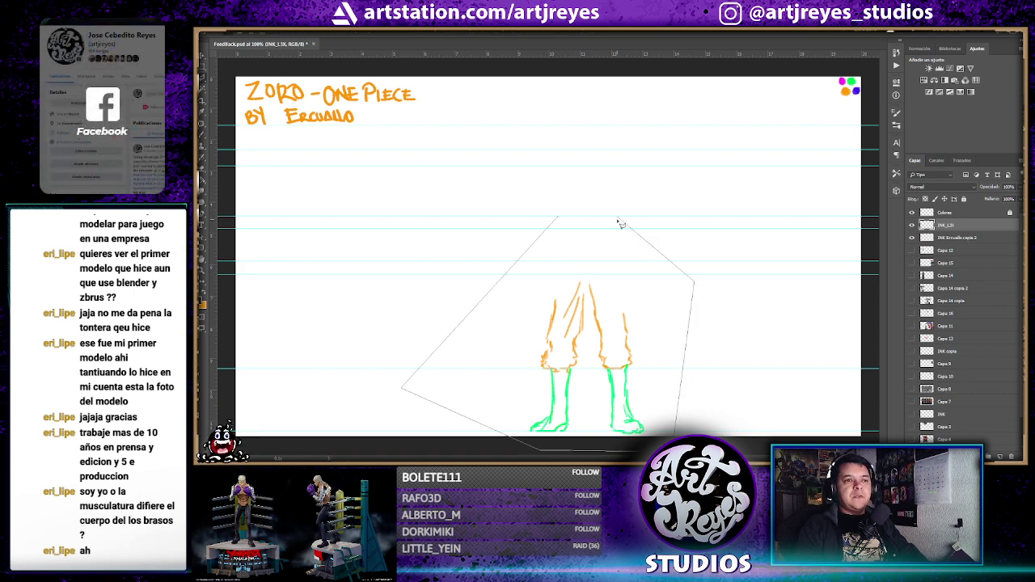
left_click(617, 216)
left_click(557, 219)
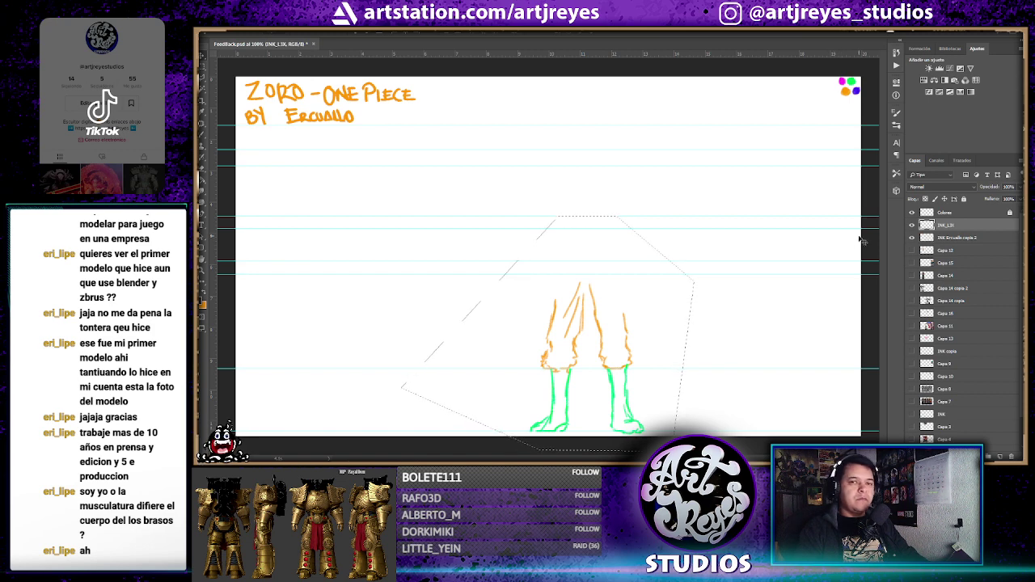
left_click(913, 237)
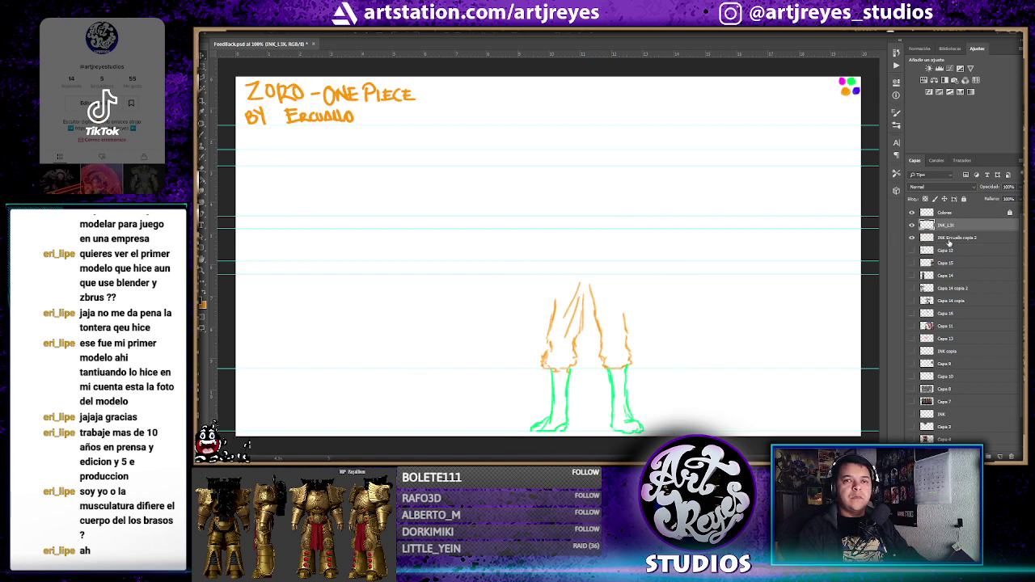
left_click(948, 239)
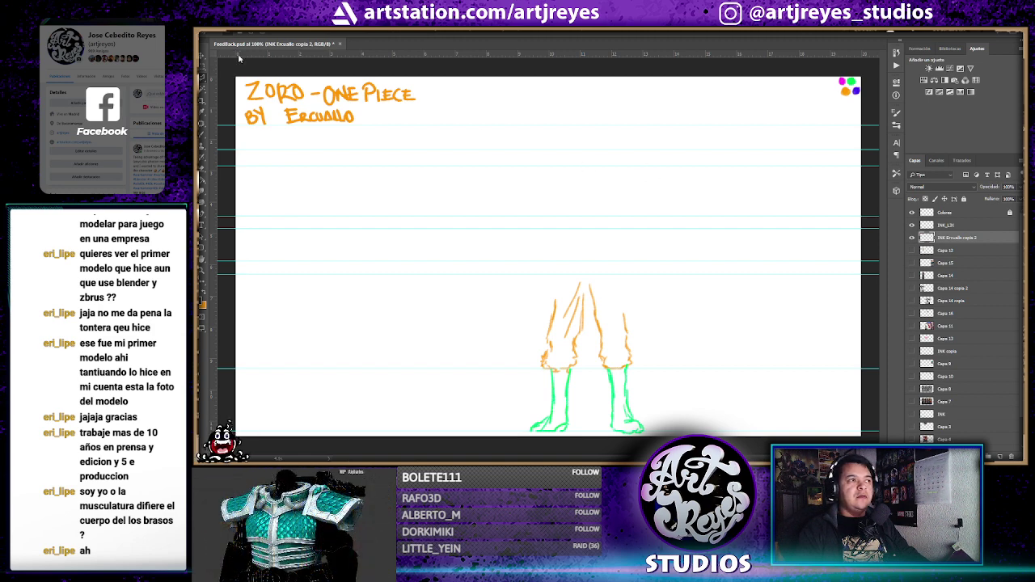
Choose the 8 px defined pencil brush preset and reselect the new ink layer
right_click(203, 59)
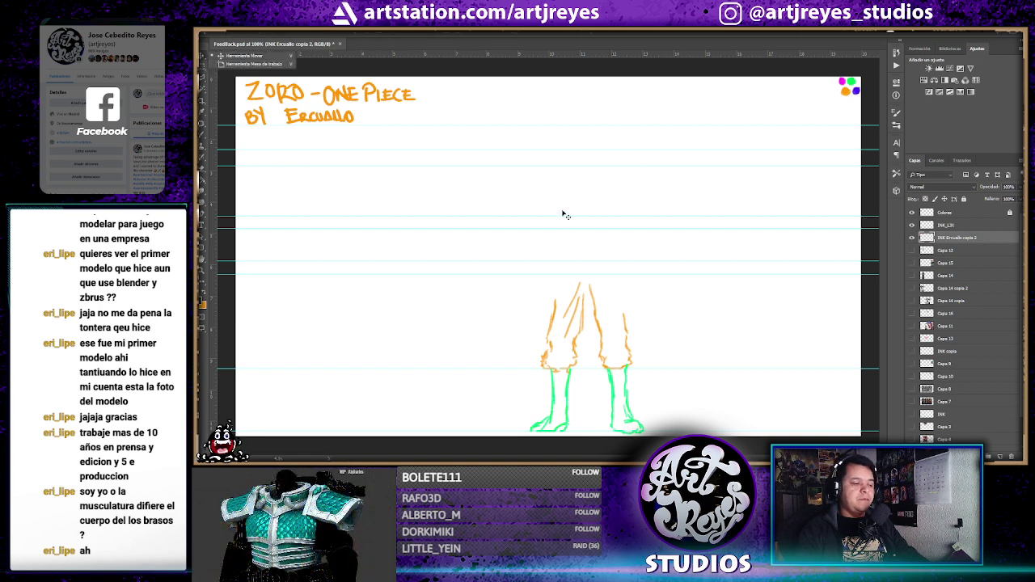
key("b")
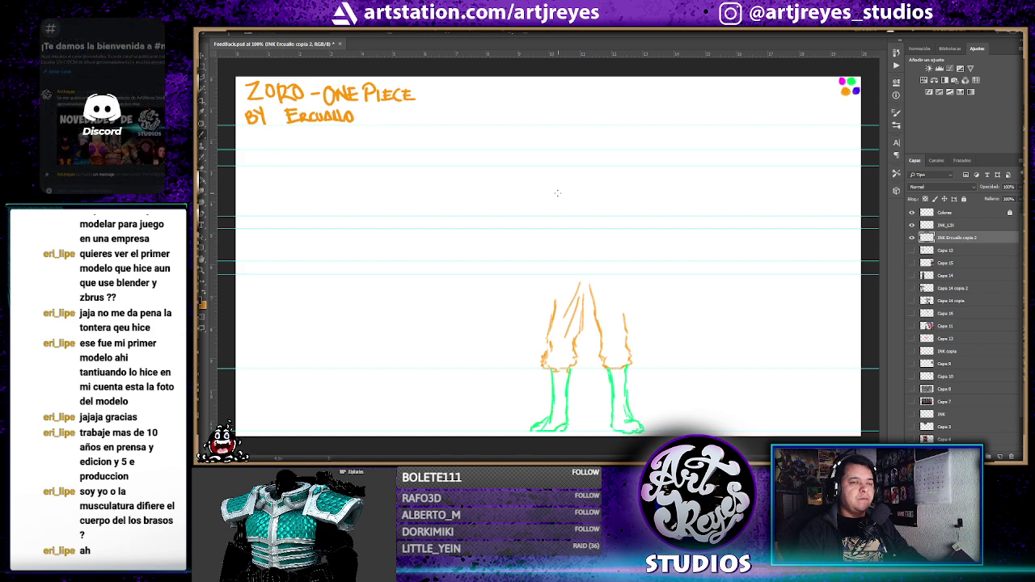
right_click(560, 208)
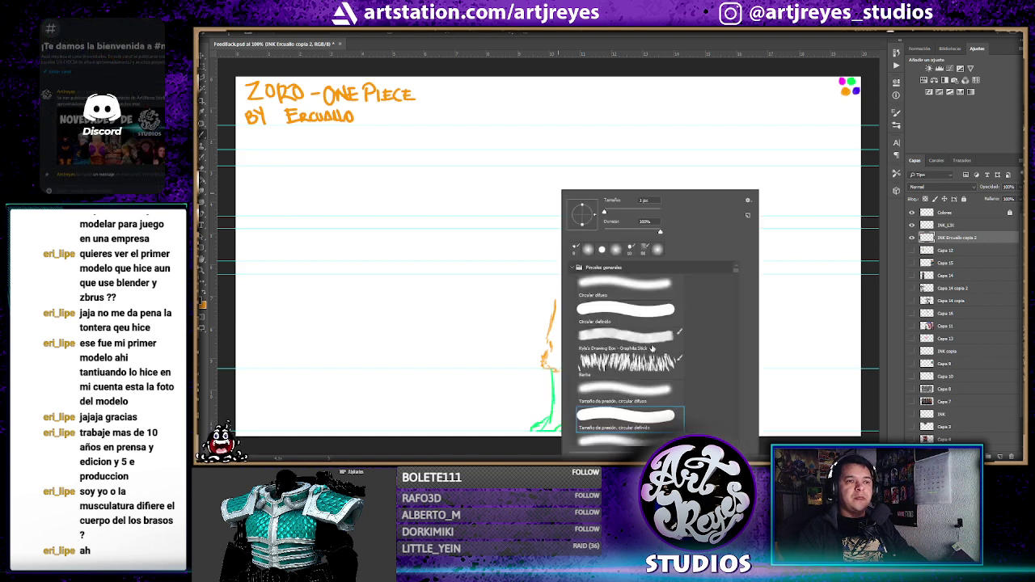
scroll(652, 348, "down", 1)
scroll(653, 346, "down", 1)
scroll(654, 346, "down", 1)
scroll(655, 345, "down", 1)
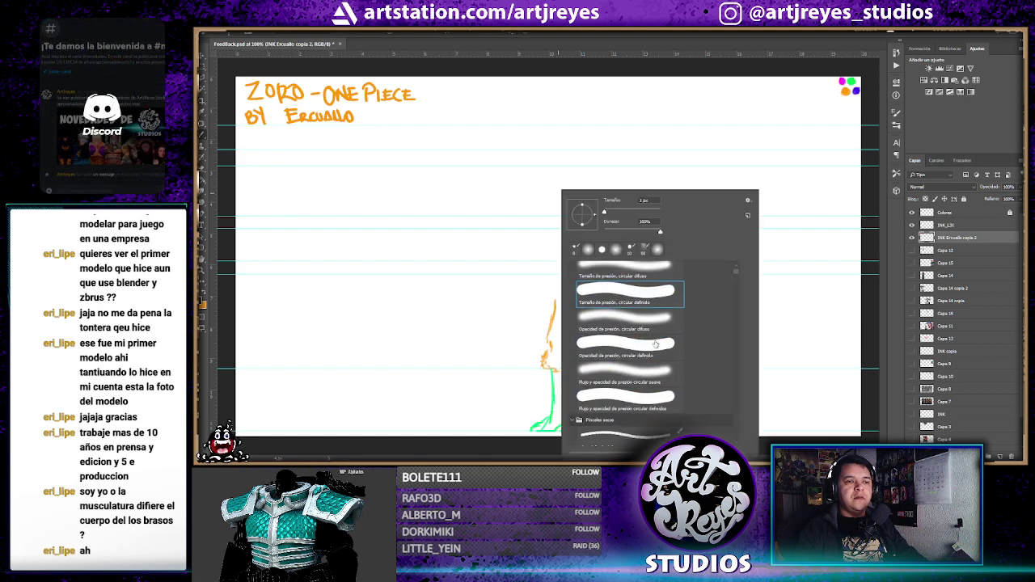
scroll(655, 345, "down", 2)
left_click(627, 417)
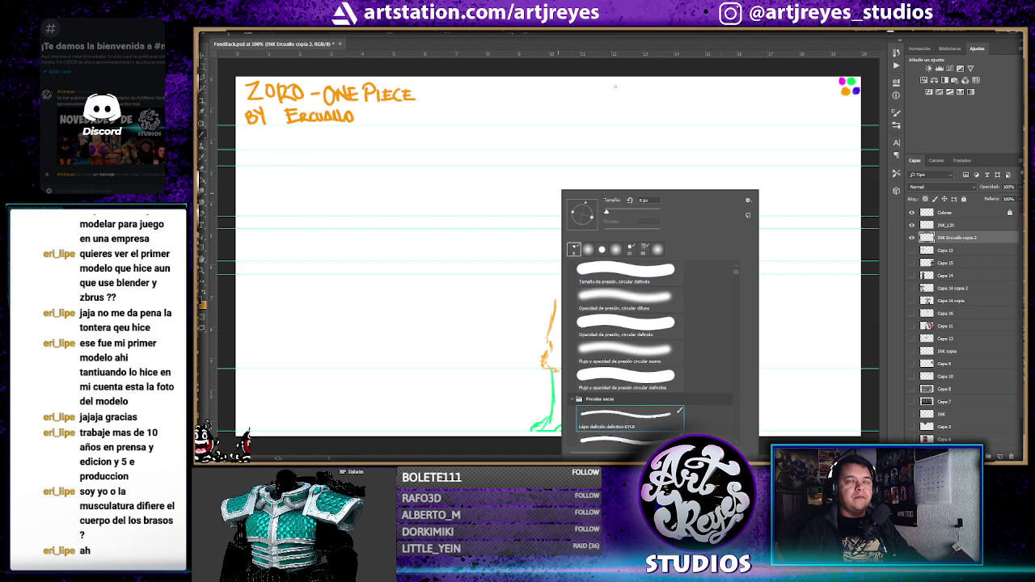
key("Return")
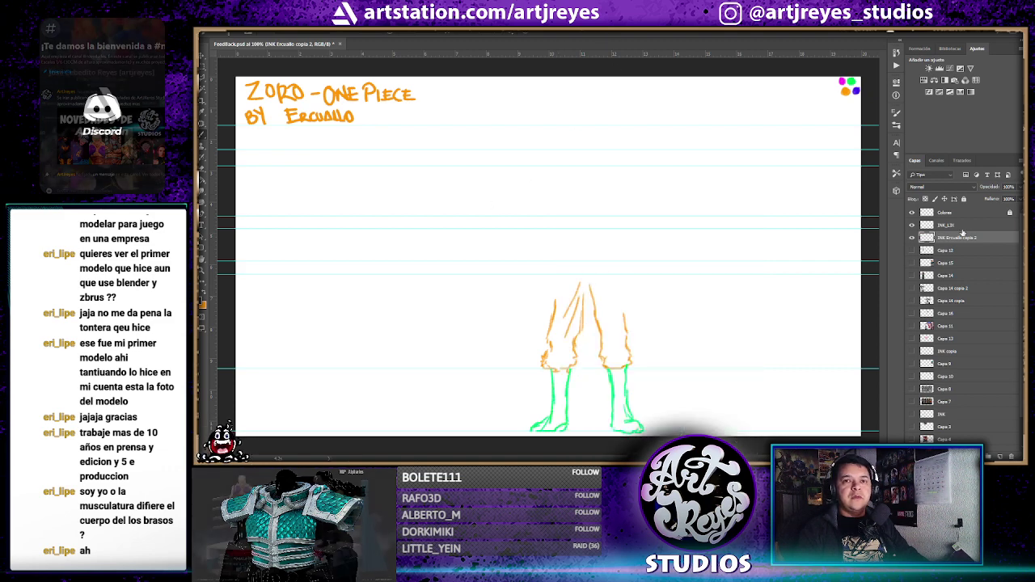
left_click(958, 225)
Zoom in on the orange title lettering
scroll(307, 93, "up", 3, "alt")
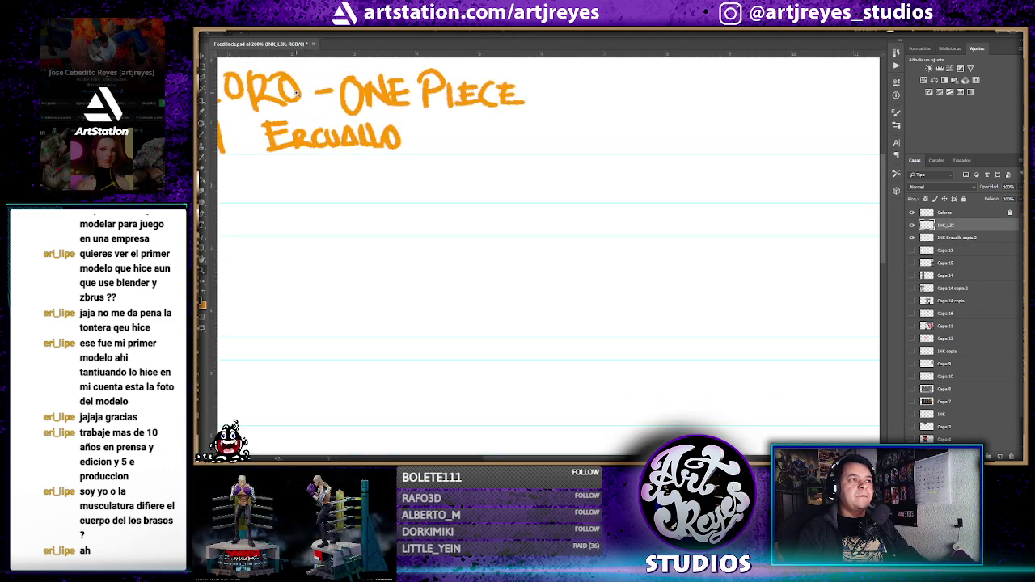
left_click_drag(308, 93, 513, 236)
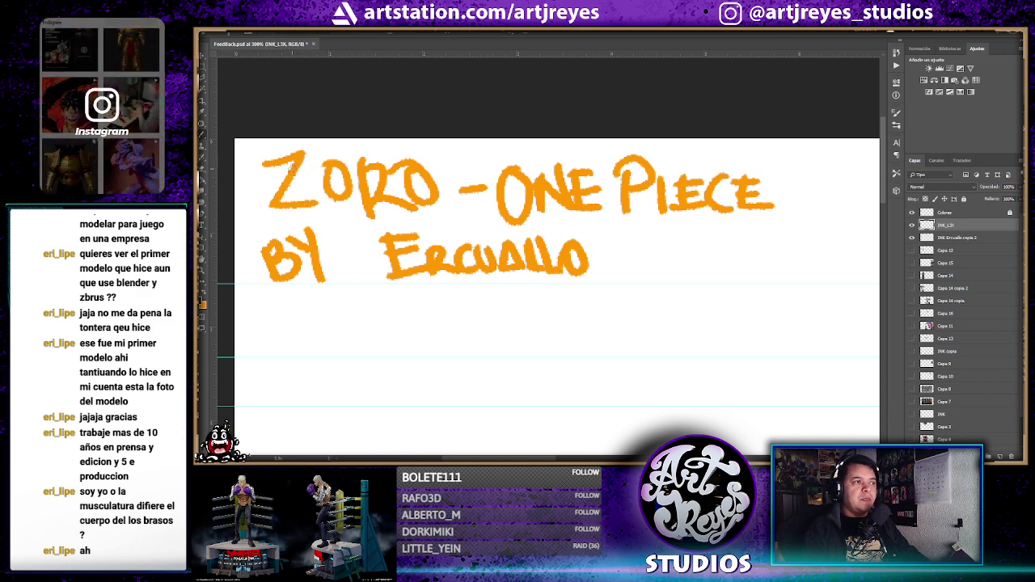
mouse_move(493, 203)
left_mouse_down()
mouse_move(519, 207)
mouse_move(474, 196)
left_mouse_up()
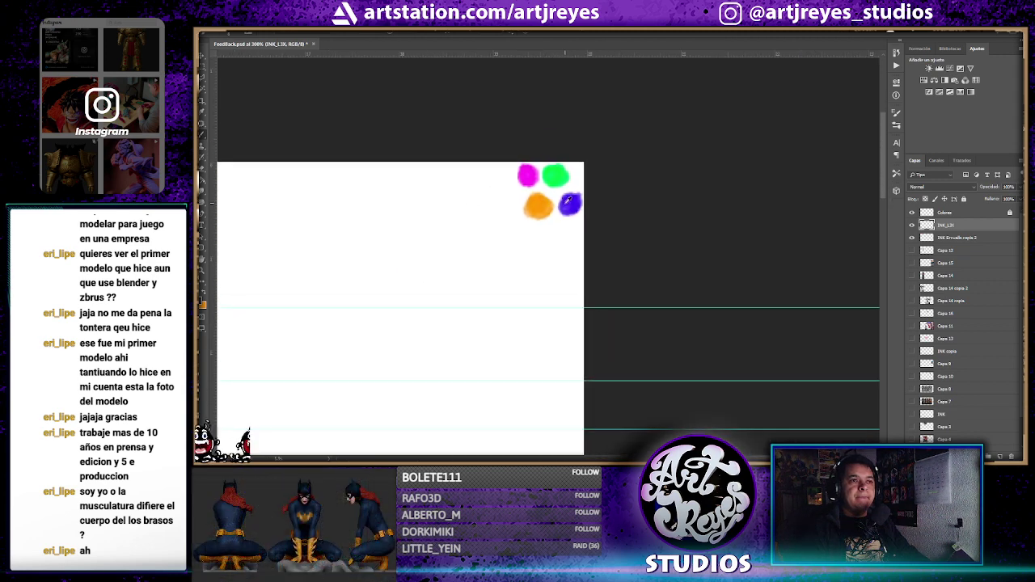
mouse_move(399, 191)
left_mouse_down()
mouse_move(441, 211)
mouse_move(467, 164)
left_mouse_up()
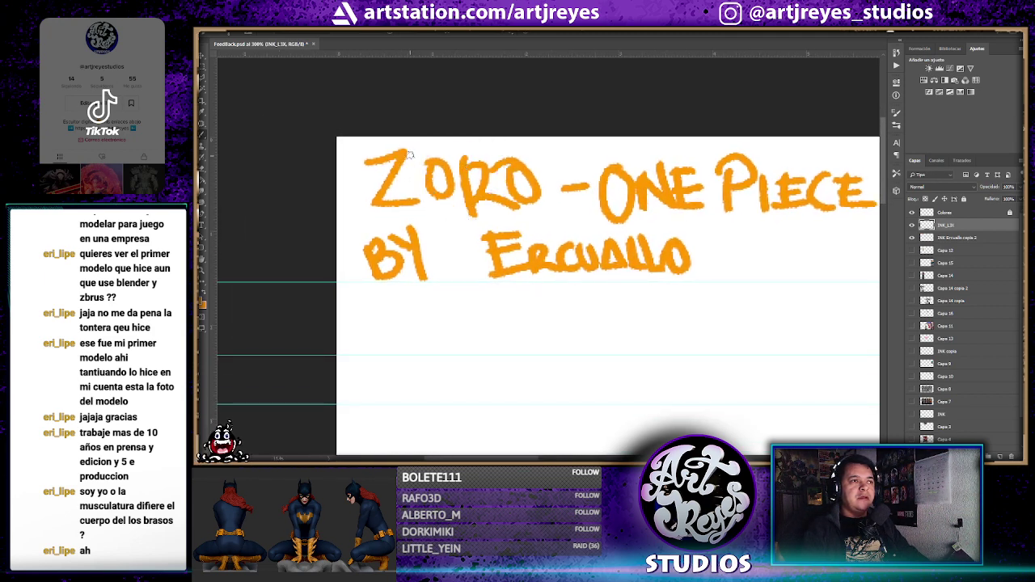
Hand-letter GOKU - DBZ BY L3X and hide the old ZORO - ONE PIECE layer
mouse_move(409, 155)
left_mouse_down()
mouse_move(408, 208)
mouse_move(440, 188)
mouse_move(529, 171)
mouse_move(591, 185)
mouse_move(617, 166)
mouse_move(639, 173)
mouse_move(623, 165)
mouse_move(651, 212)
mouse_move(670, 166)
mouse_move(659, 219)
mouse_move(699, 175)
left_mouse_up()
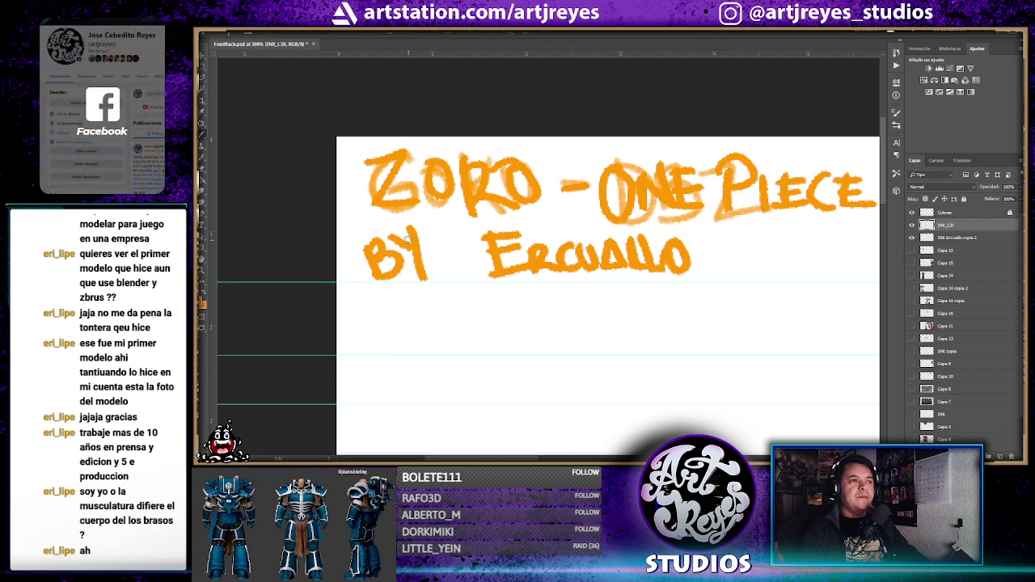
left_click_drag(373, 257, 405, 275)
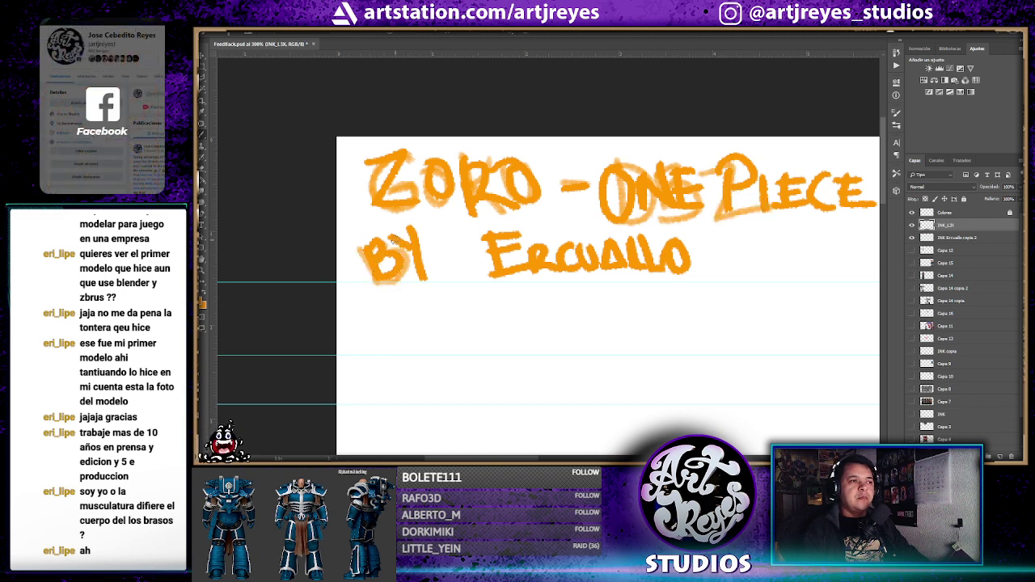
left_click_drag(420, 241, 436, 287)
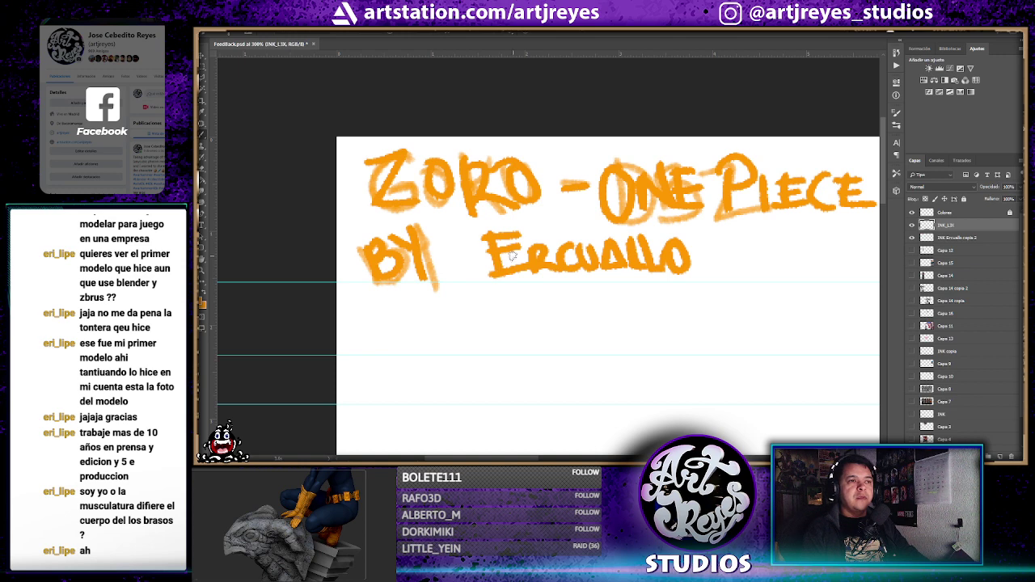
mouse_move(501, 254)
left_mouse_down()
mouse_move(534, 291)
mouse_move(586, 271)
mouse_move(605, 283)
left_mouse_up()
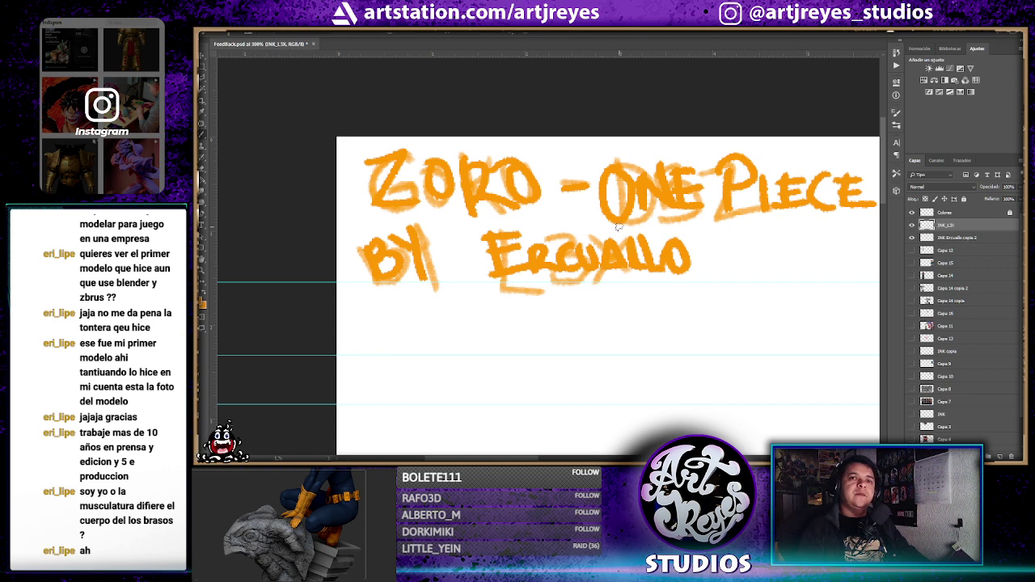
left_click(912, 238)
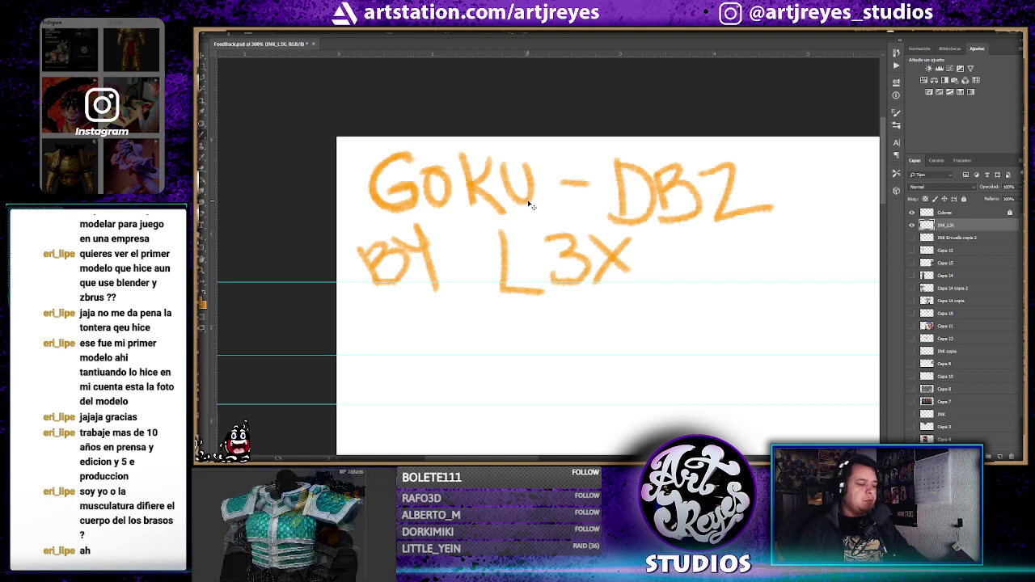
Duplicate the INK_L3X title layer and move the original just below Colores
key("ctrl+j")
key("ctrl+j")
key("ctrl+j")
key("ctrl+j")
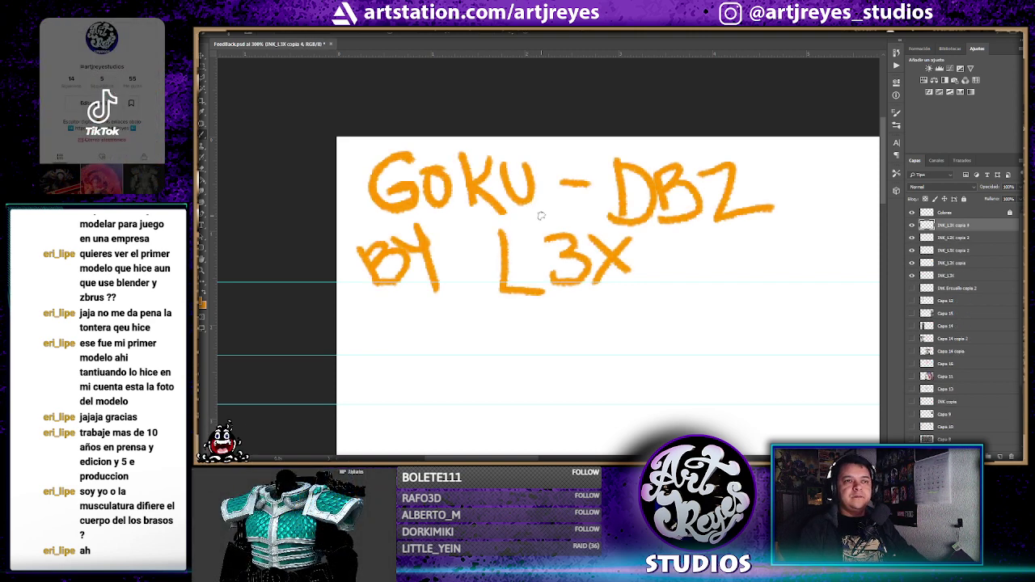
left_click(958, 275, "shift")
key("ctrl+e")
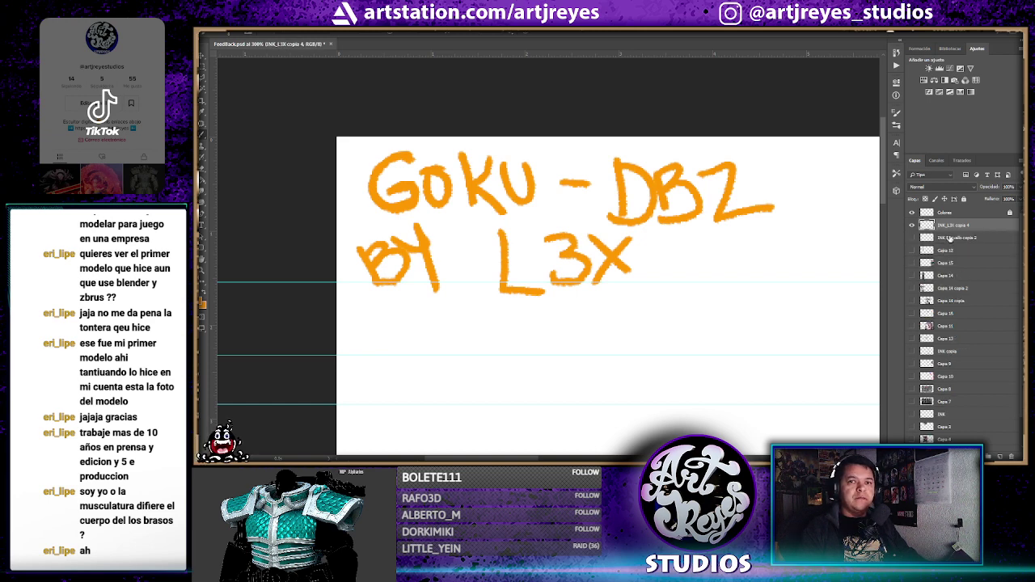
key("ctrl+z")
left_click_drag(952, 276, 966, 220)
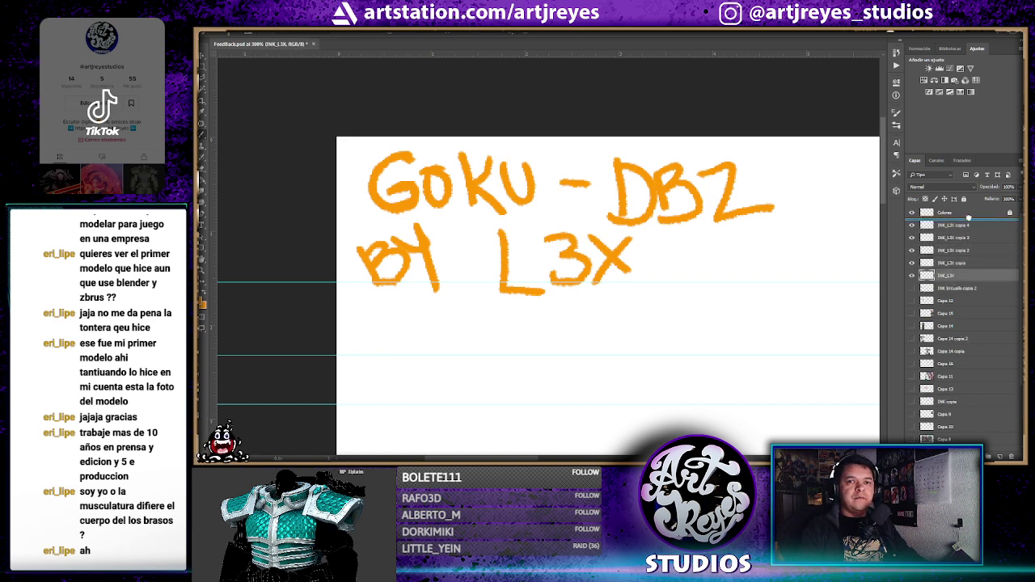
Merge the INK_L3X copies into one layer and fit the whole page in view
left_click(946, 277, "shift")
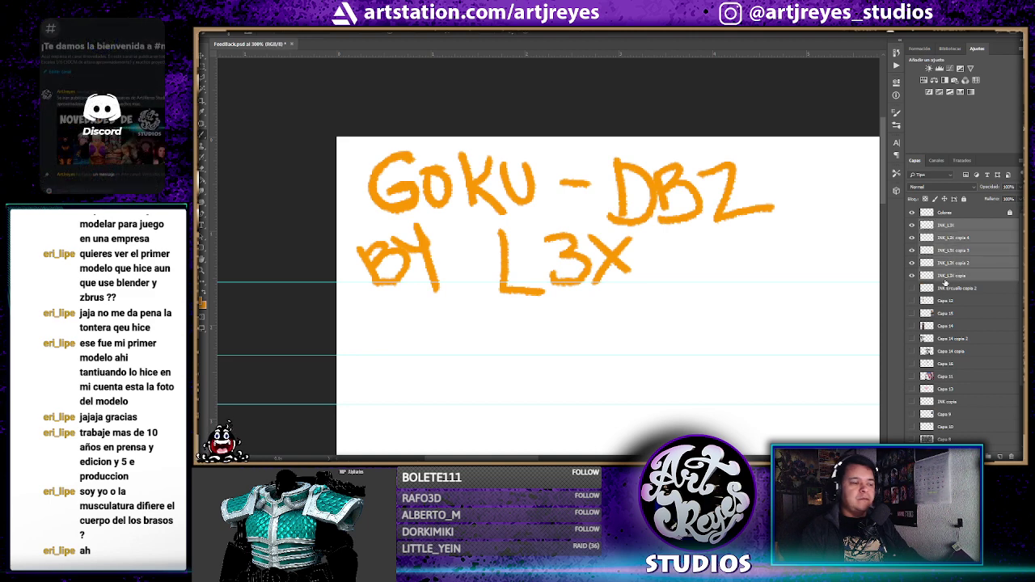
key("ctrl+e")
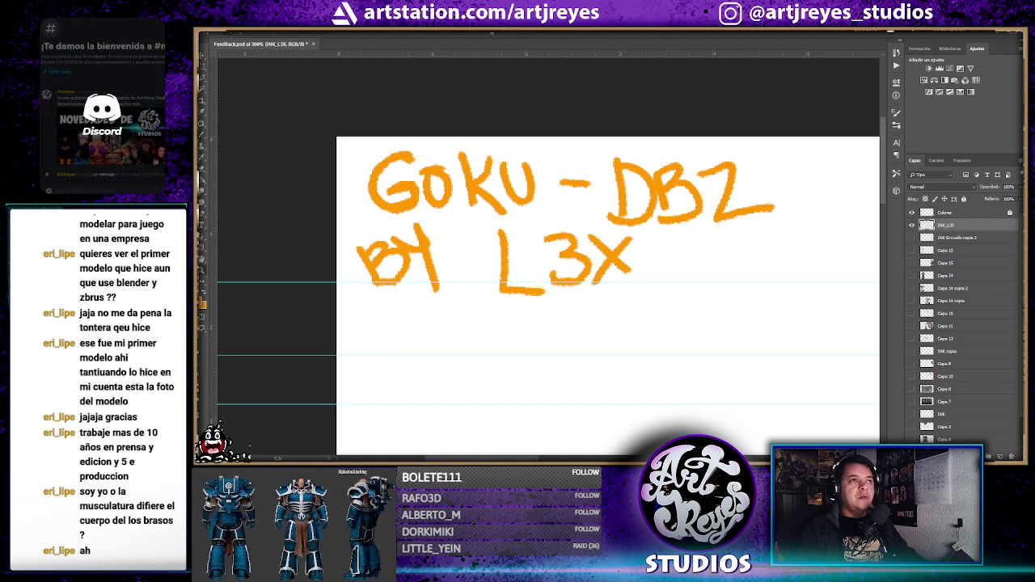
key("ctrl+0")
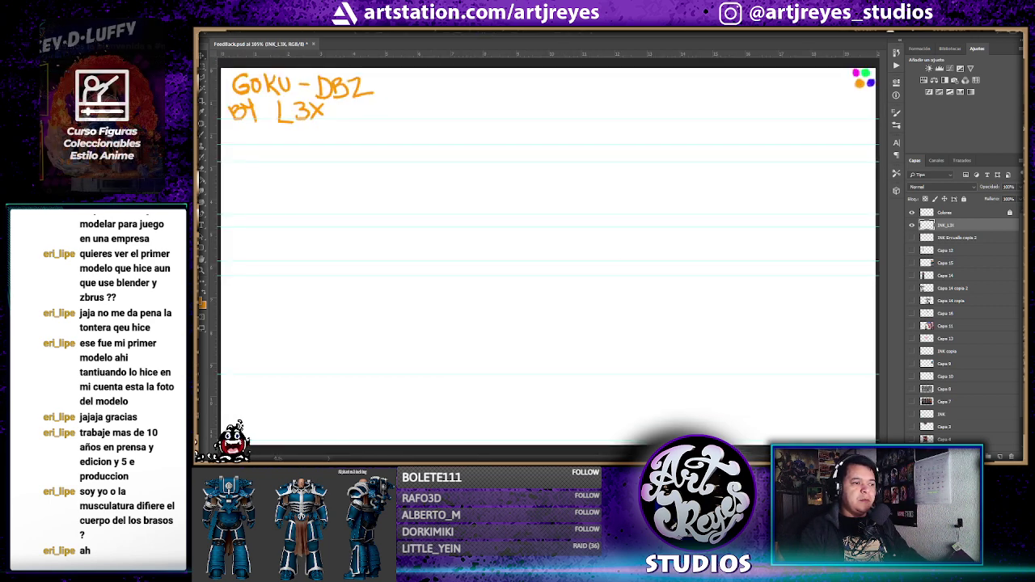
key("alt+Tab")
Place the two Goku render sheets into FeedBack.psd beneath the INK_L3X title layer
left_click(754, 151)
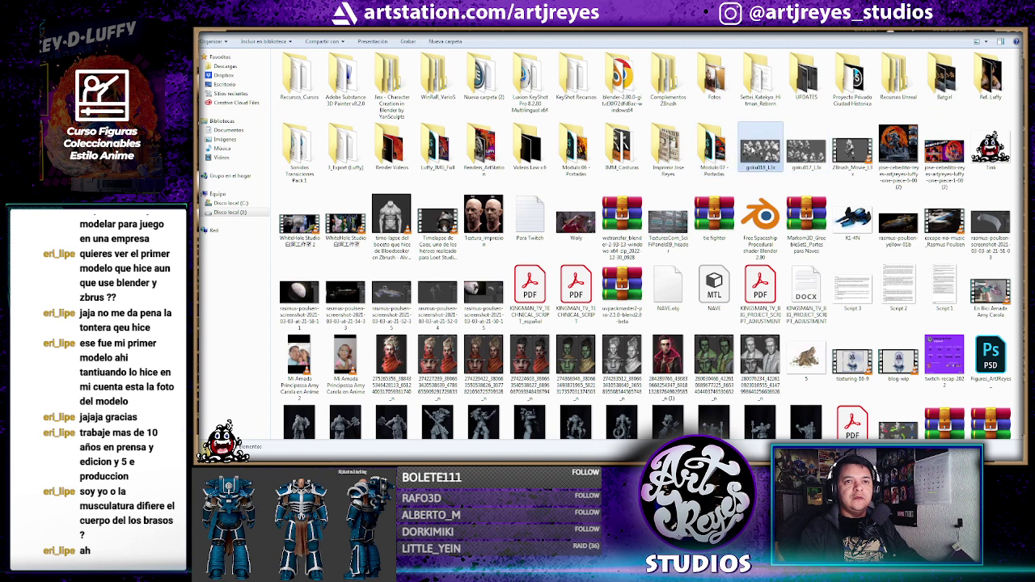
left_click(807, 160, "ctrl")
scroll(573, 350, "down", 1)
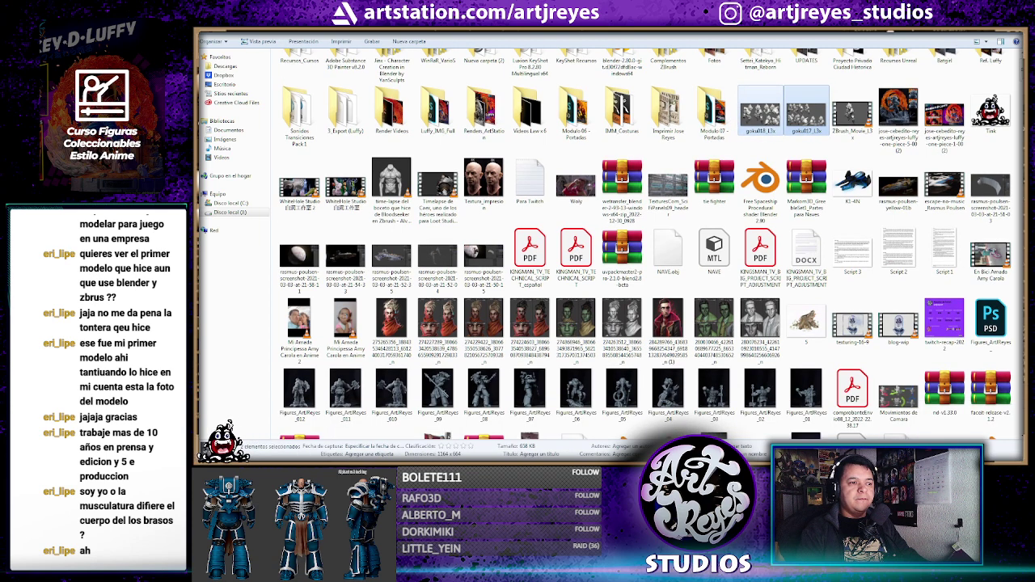
key("alt+Tab")
left_click_drag(535, 274, 535, 274)
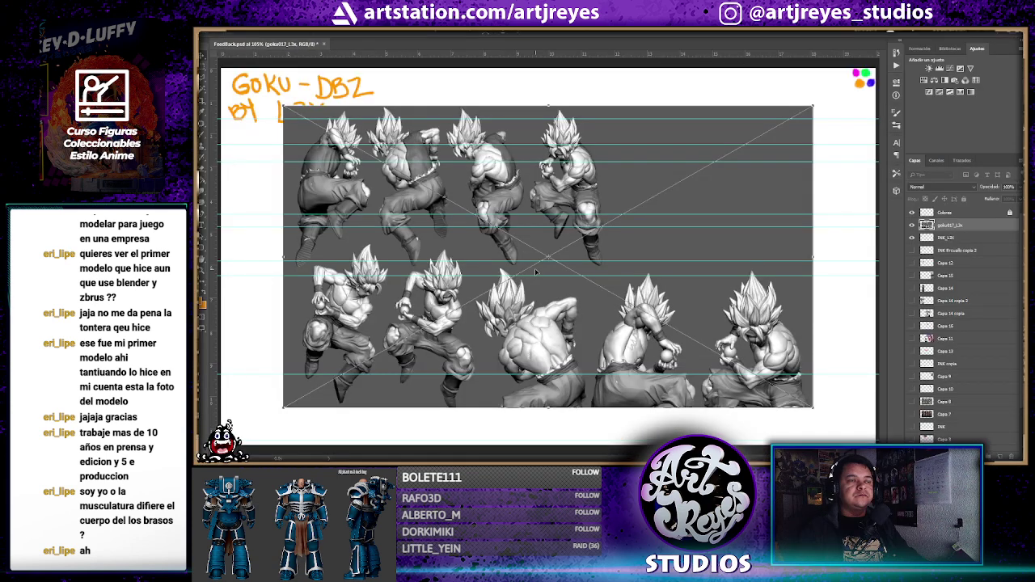
key("Return")
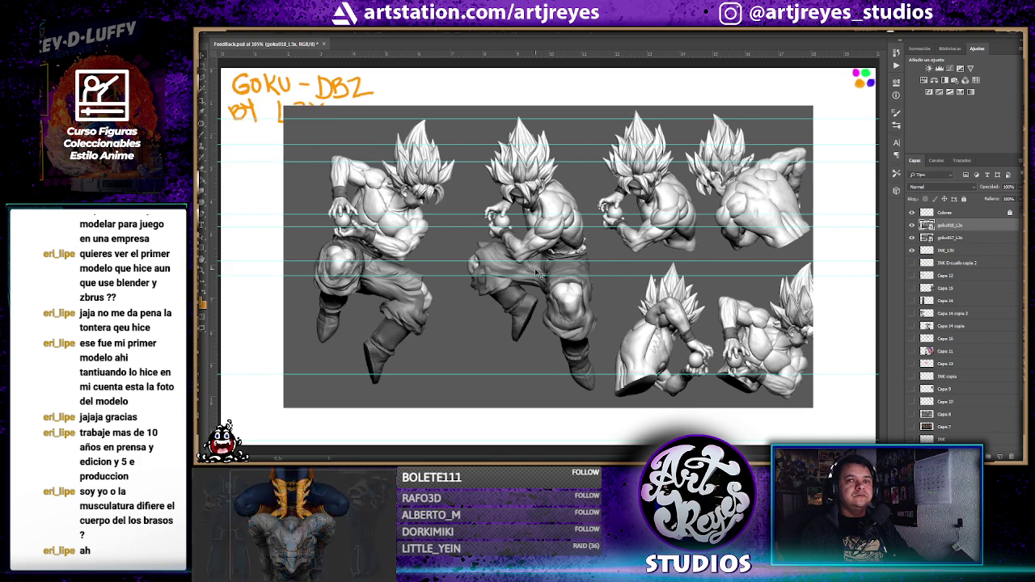
left_click_drag(952, 249, 961, 258)
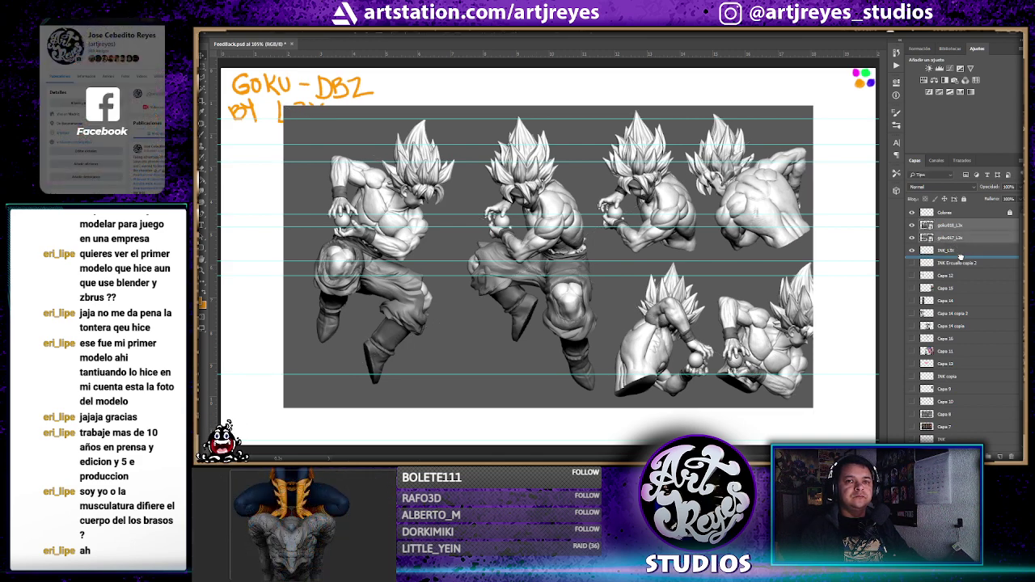
left_click(957, 227)
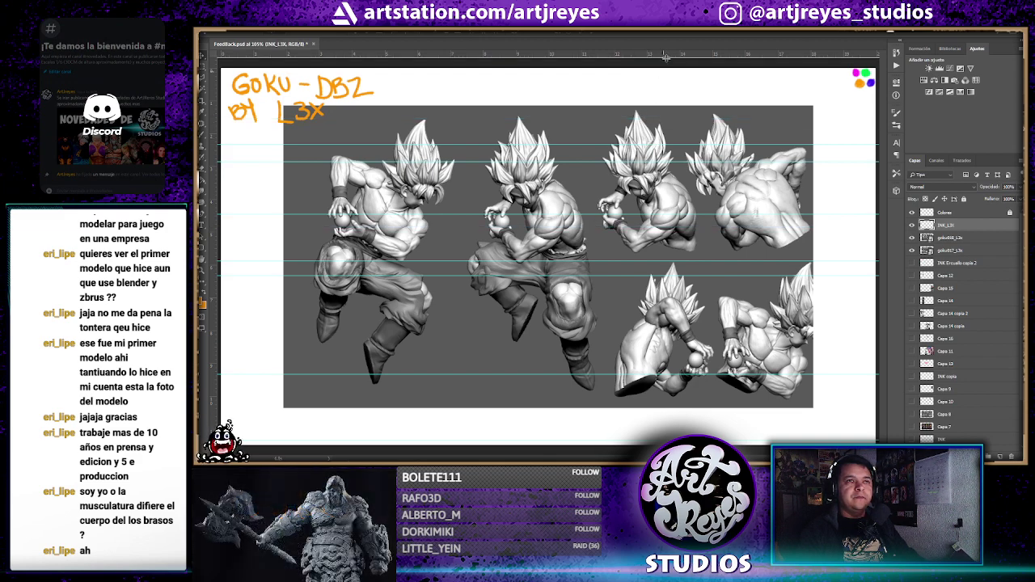
Remove the horizontal guides, undoing the accidental move of the GOKU - DBZ title
left_click_drag(651, 144, 653, 164)
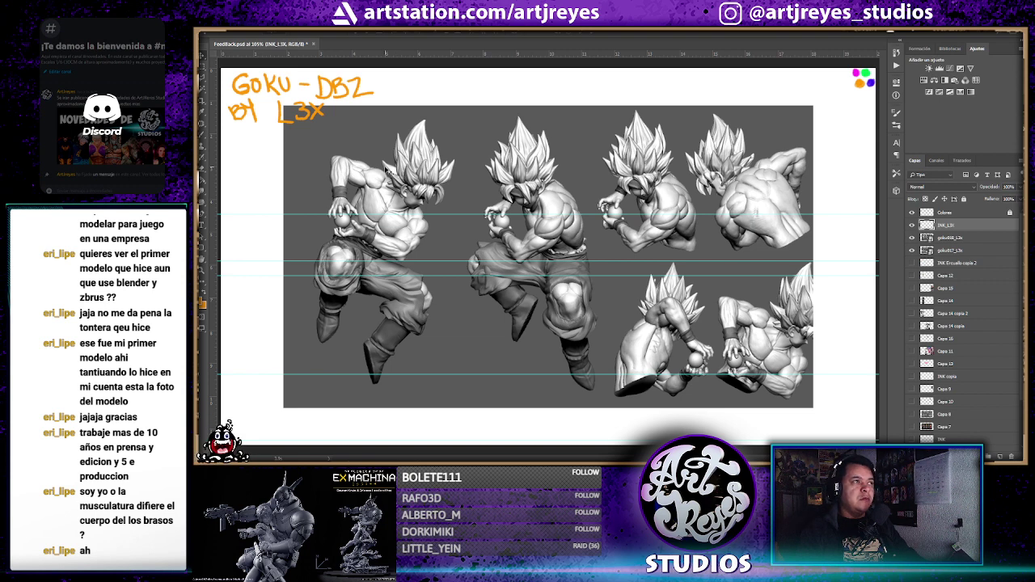
key("ctrl+z")
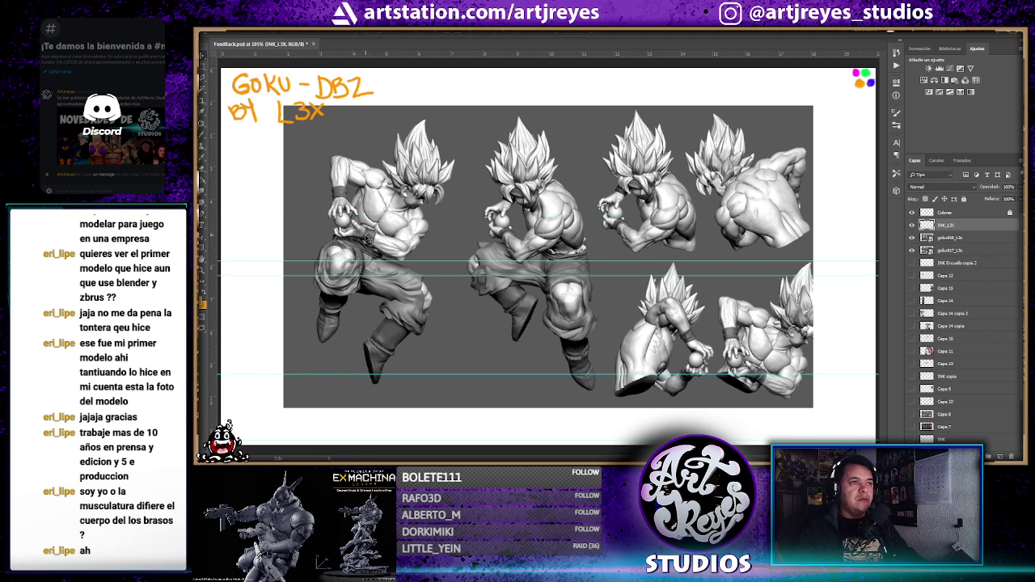
left_click_drag(431, 260, 421, 248)
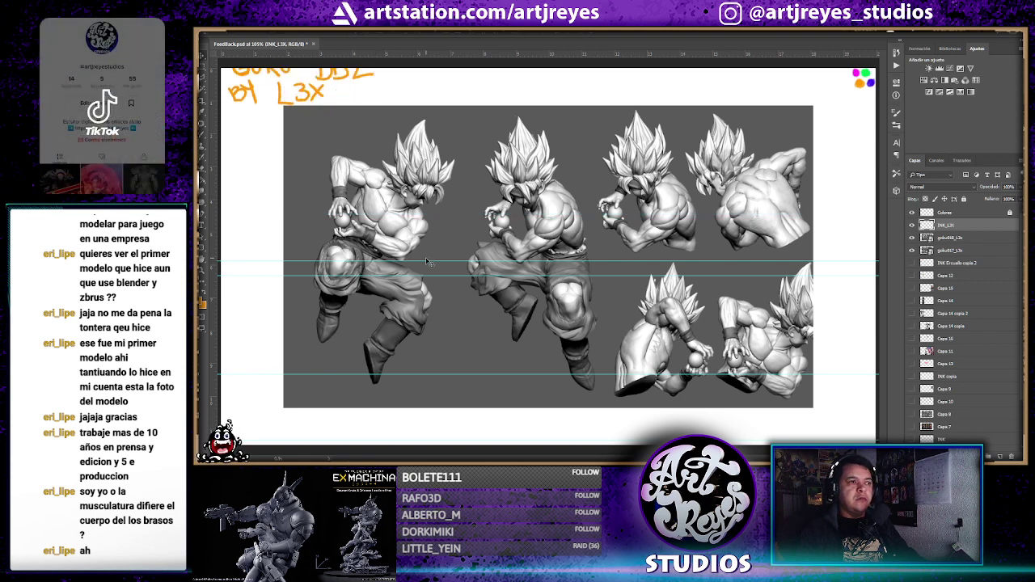
key("ctrl+z")
key("ctrl+z")
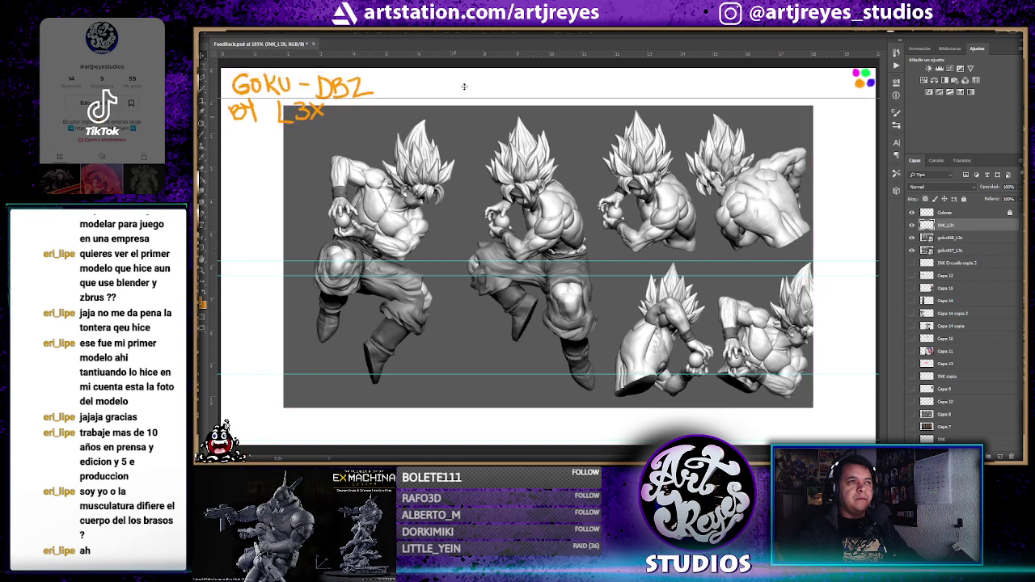
key("ctrl+z")
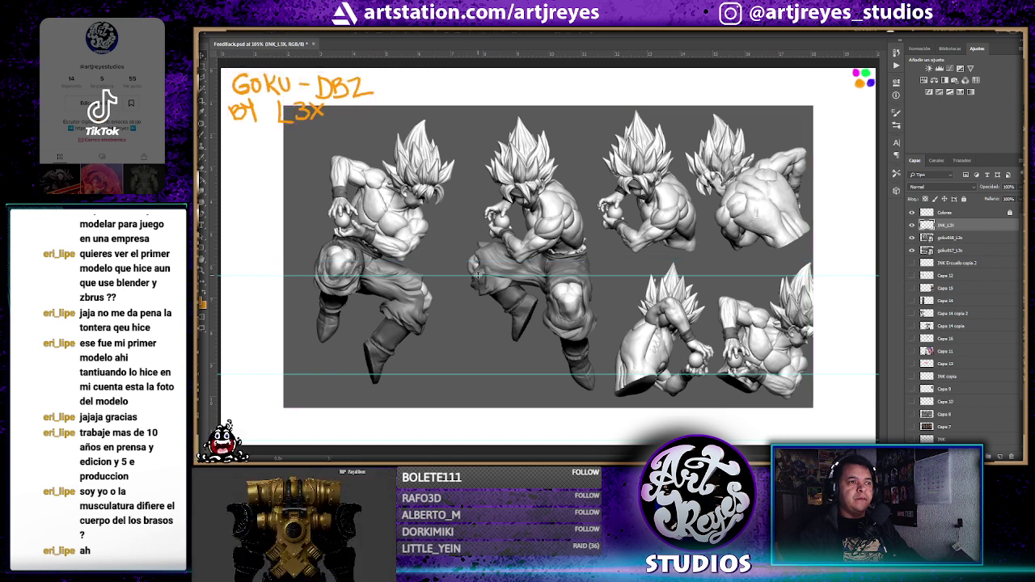
key("ctrl+z")
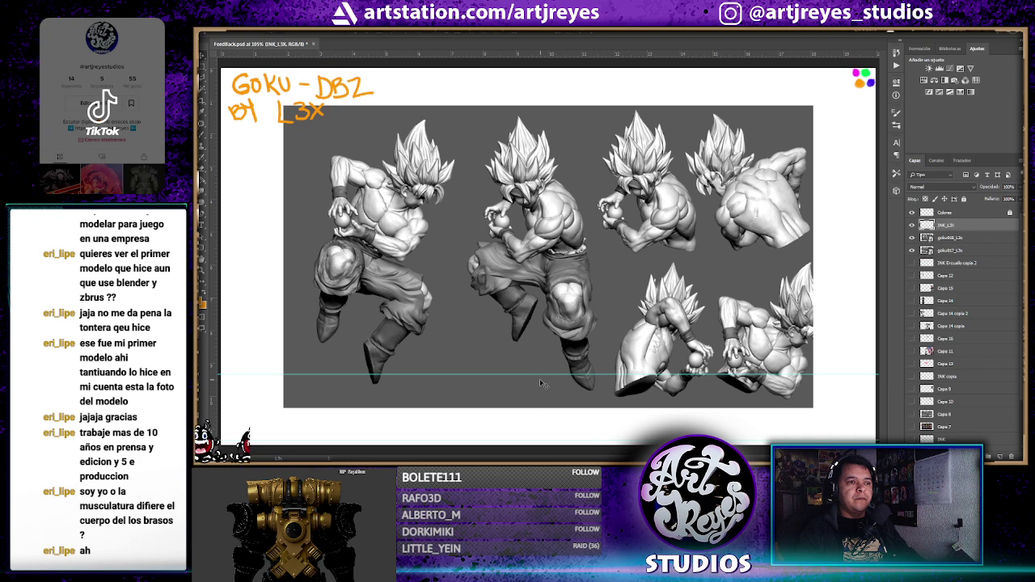
left_click_drag(540, 375, 566, 54)
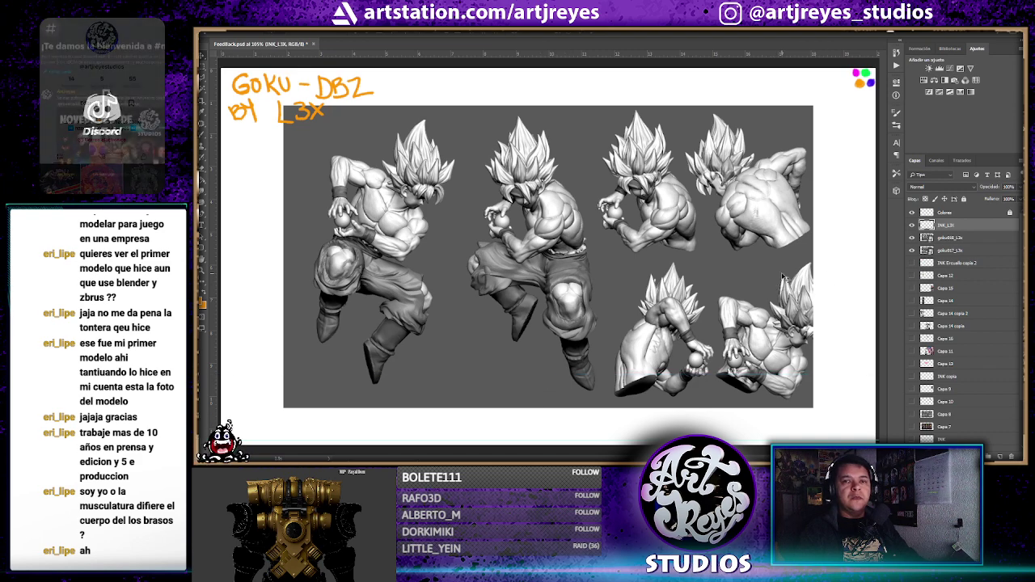
Toggle the goku018_L3x render layer's visibility to compare the layout
left_click(936, 237)
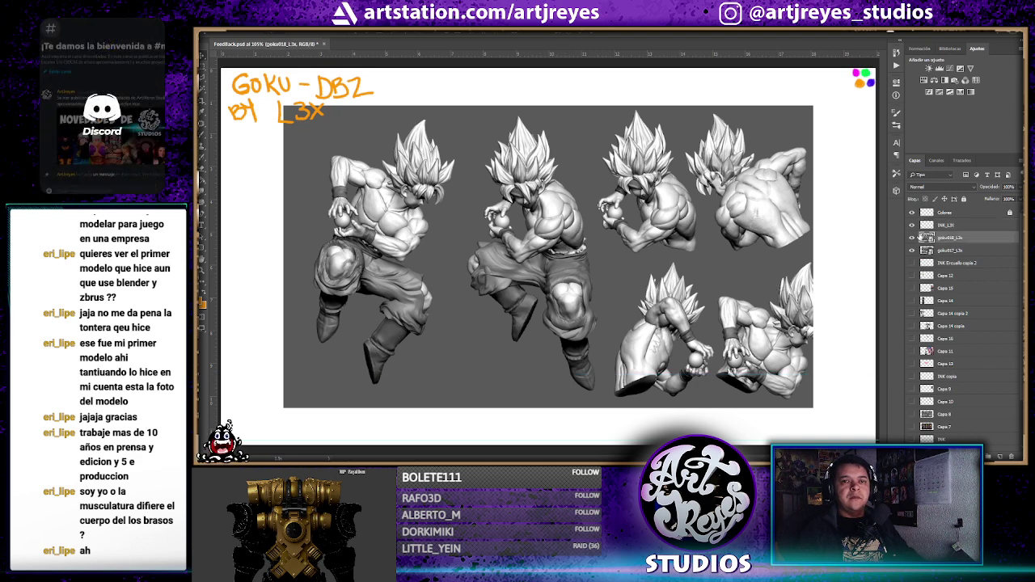
left_click(913, 237)
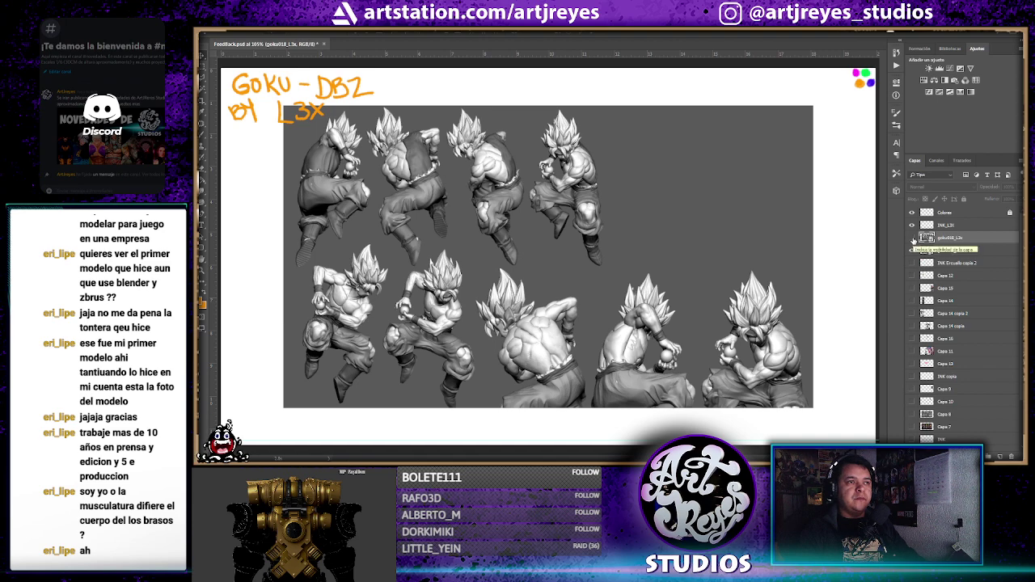
left_click(913, 238)
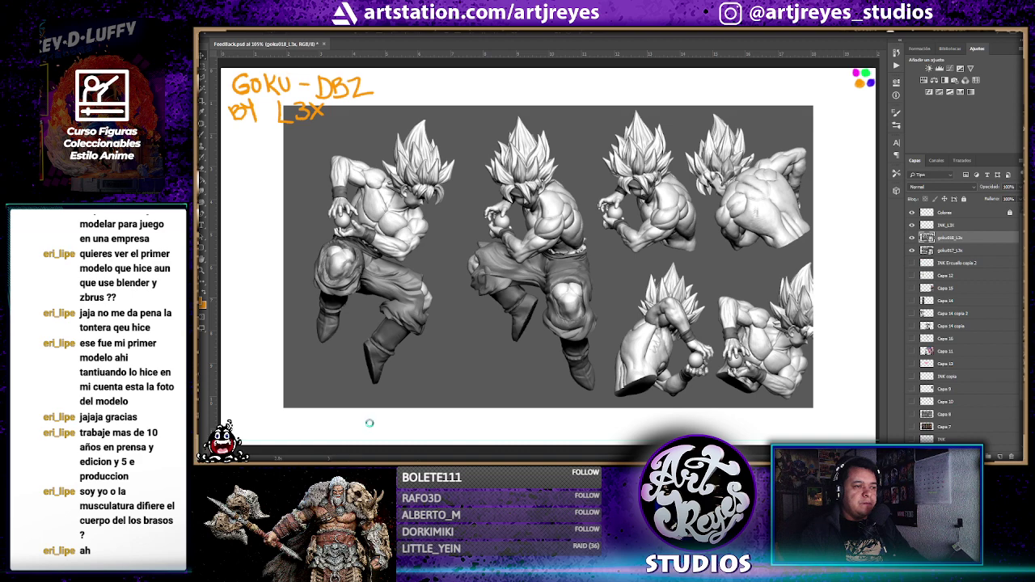
key("alt+Tab")
Open the SKY TOP Goku kamehameha statue photo full-size from the reference folder
scroll(676, 303, "down", 5)
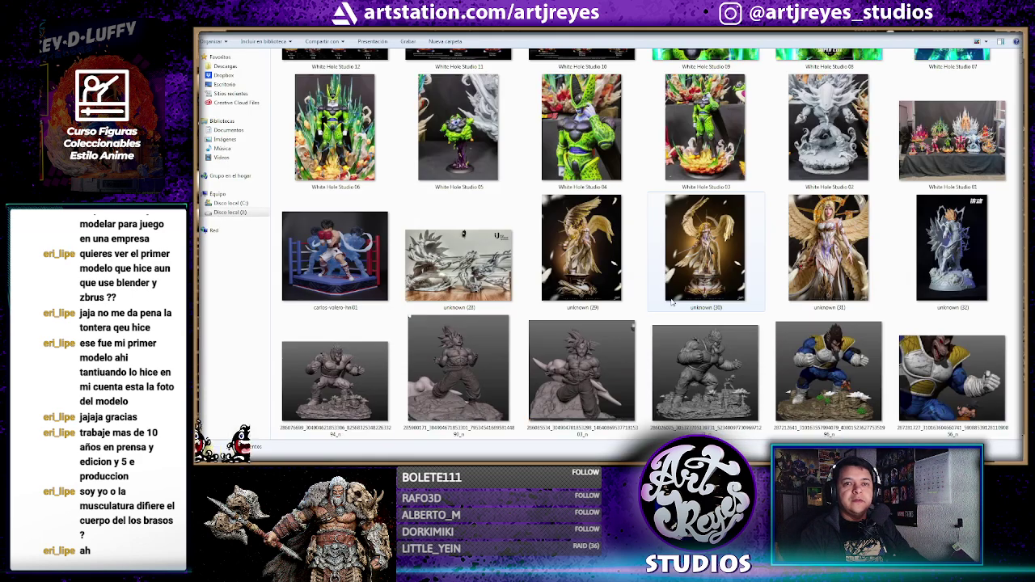
scroll(671, 301, "down", 5)
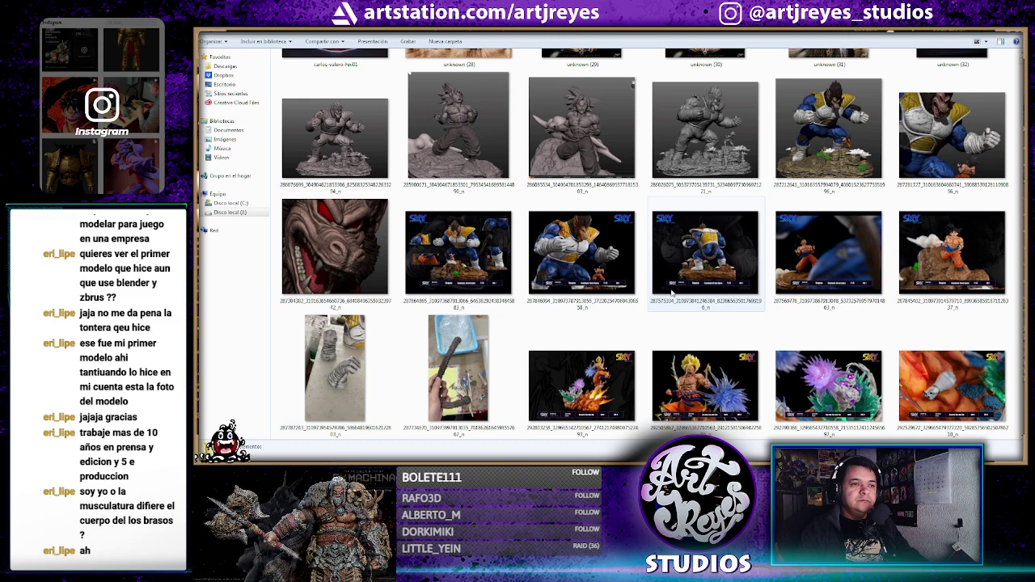
left_click(704, 387)
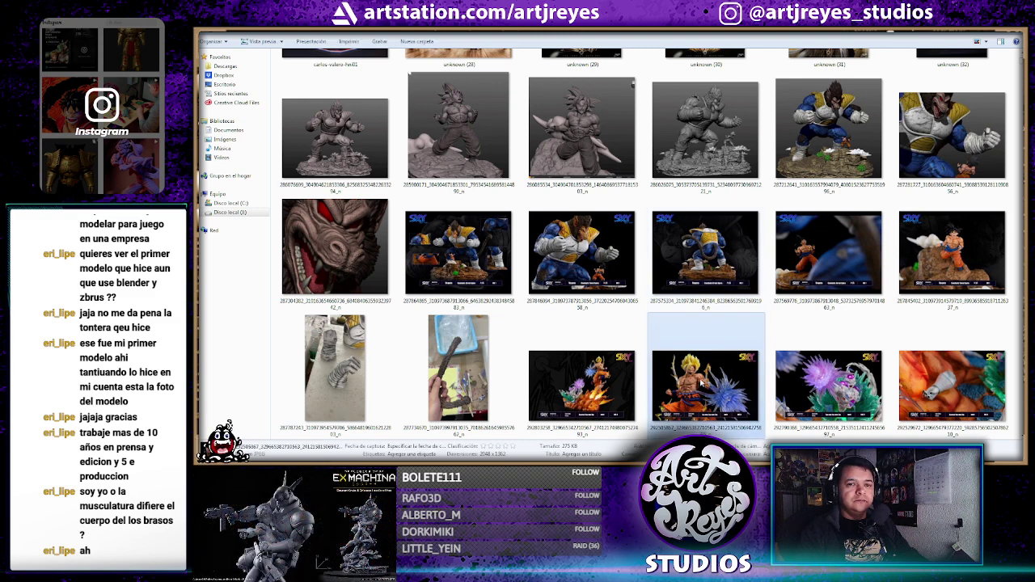
double_click(703, 383)
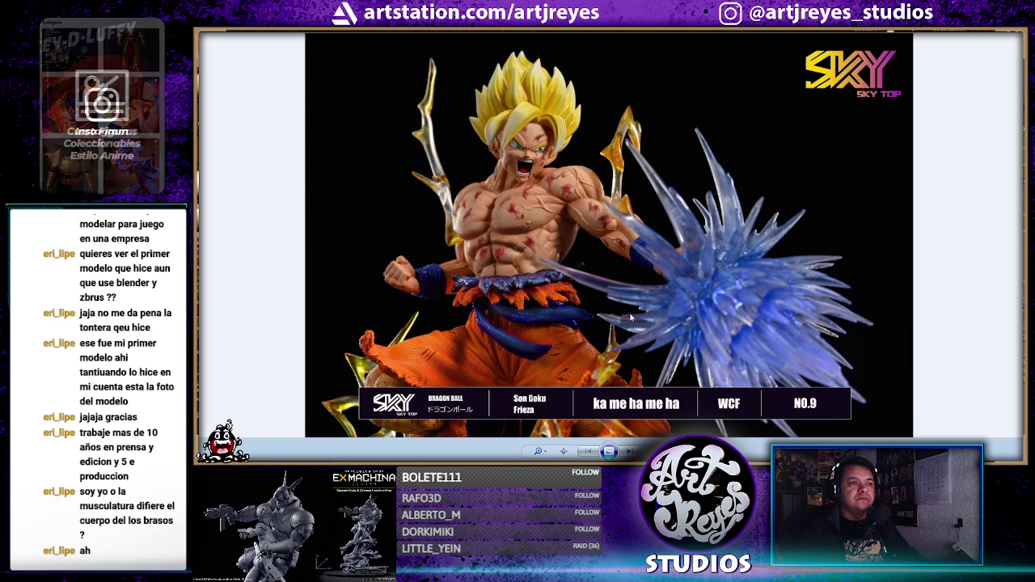
left_click(588, 451)
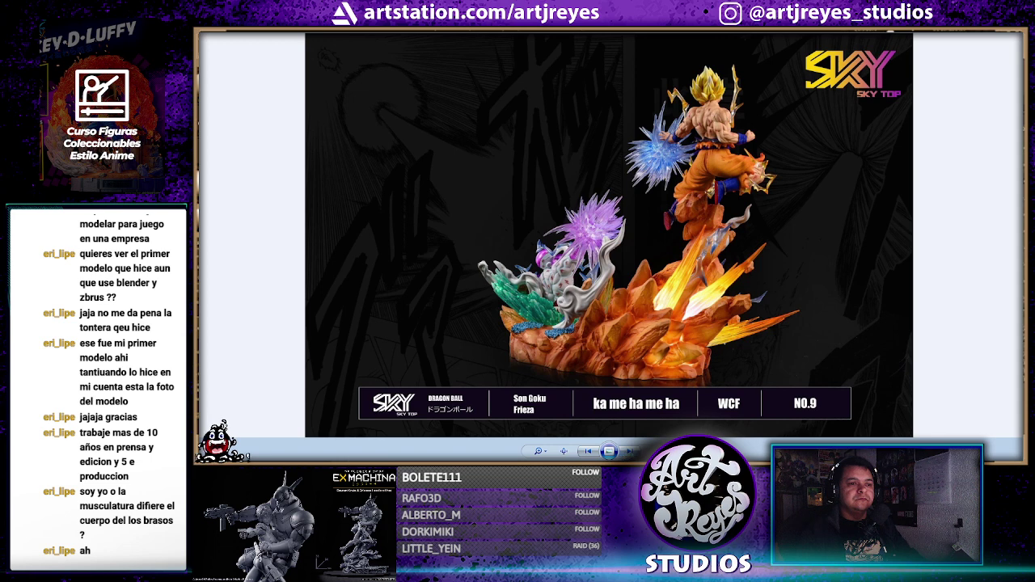
left_click(629, 451)
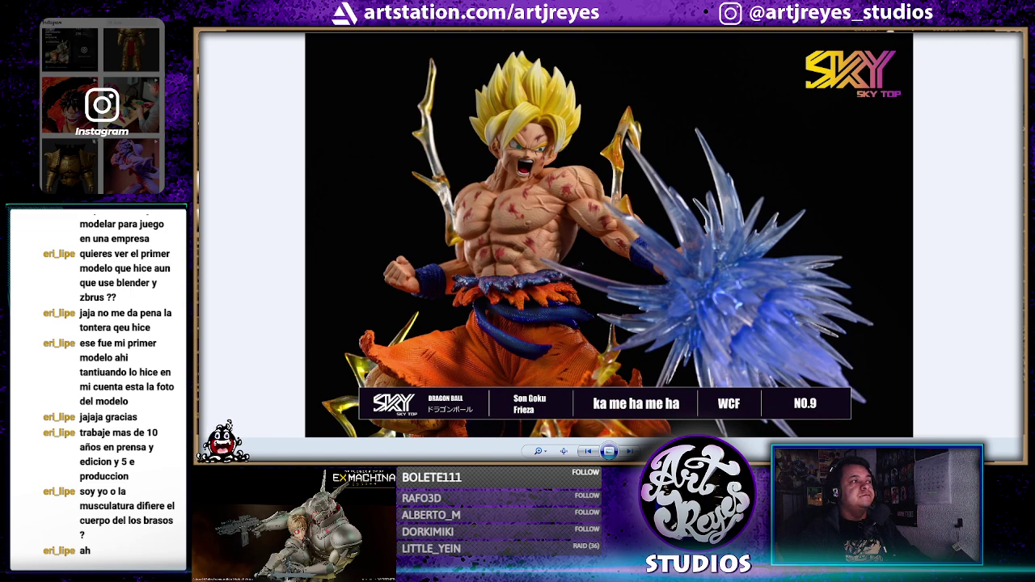
Start a reply to the Goku sculpt post with 'Porfa @' mentioning its author
key("alt+Tab")
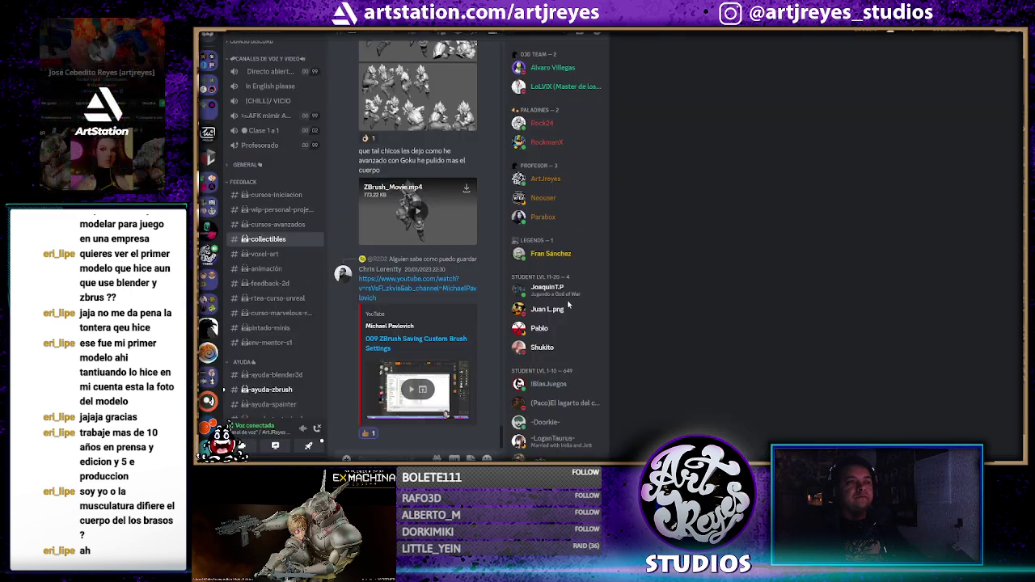
scroll(583, 306, "up", 1)
scroll(583, 306, "up", 4)
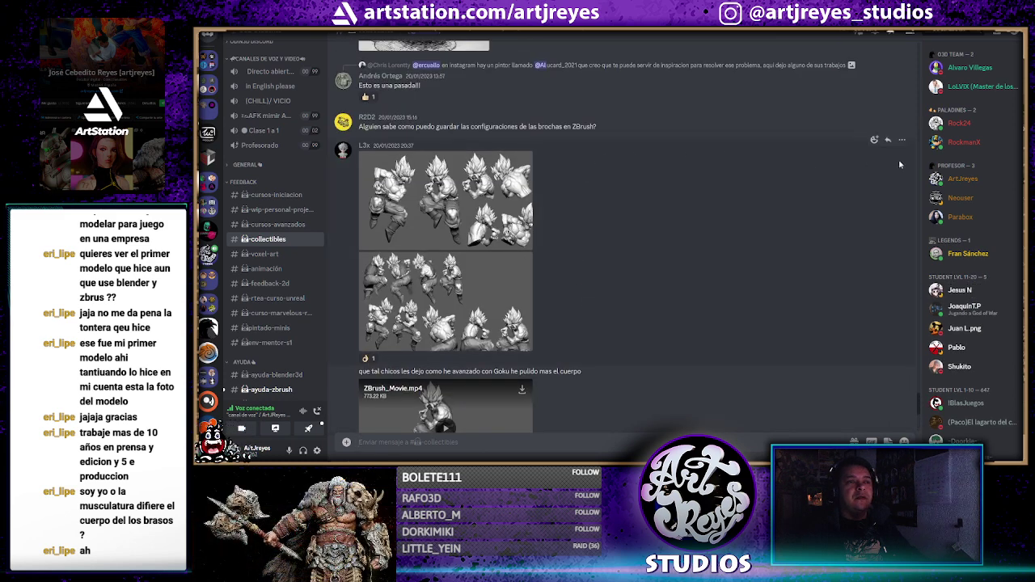
mouse_move(887, 142)
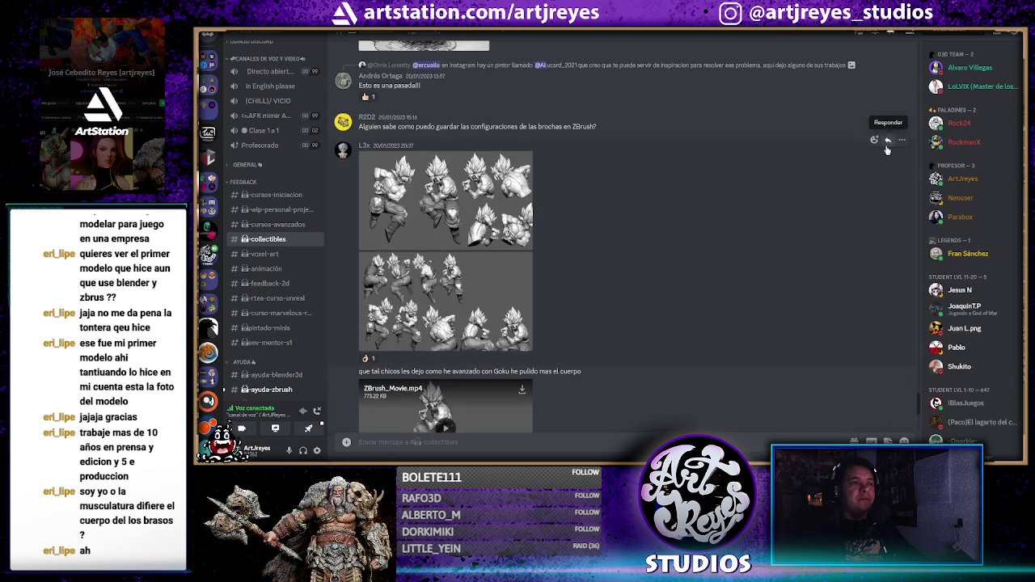
left_click(887, 141)
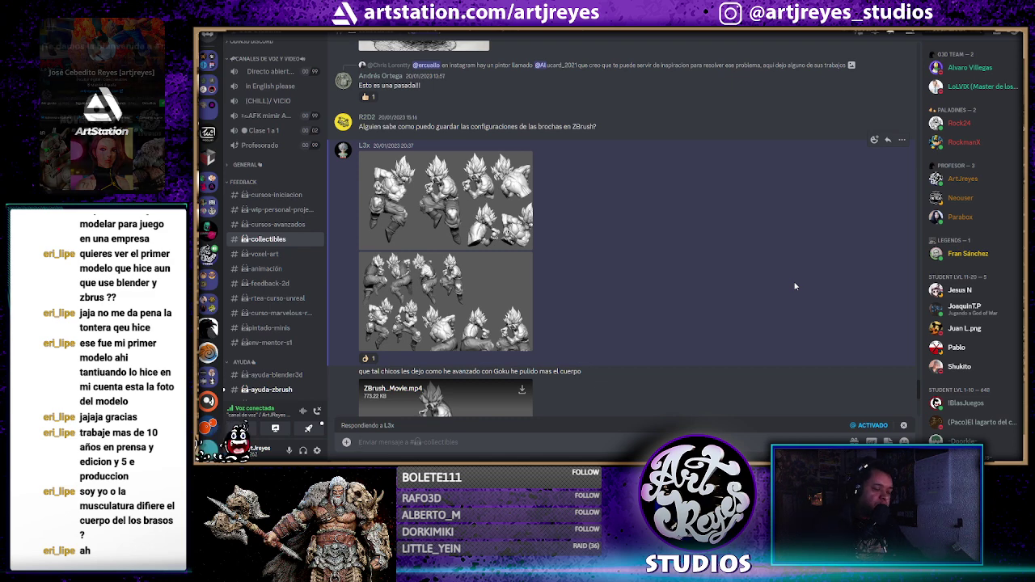
type("Po")
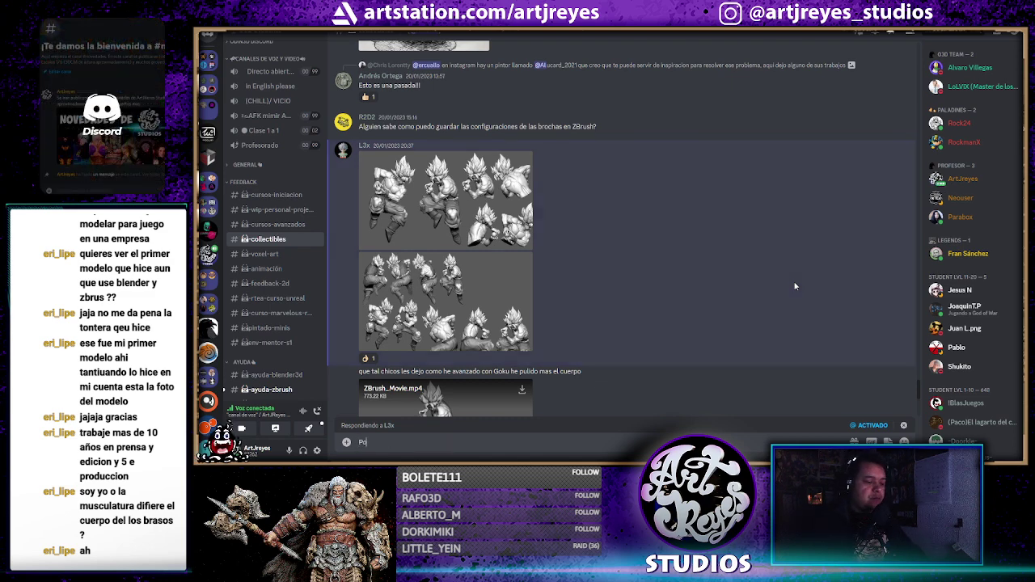
type("rfa")
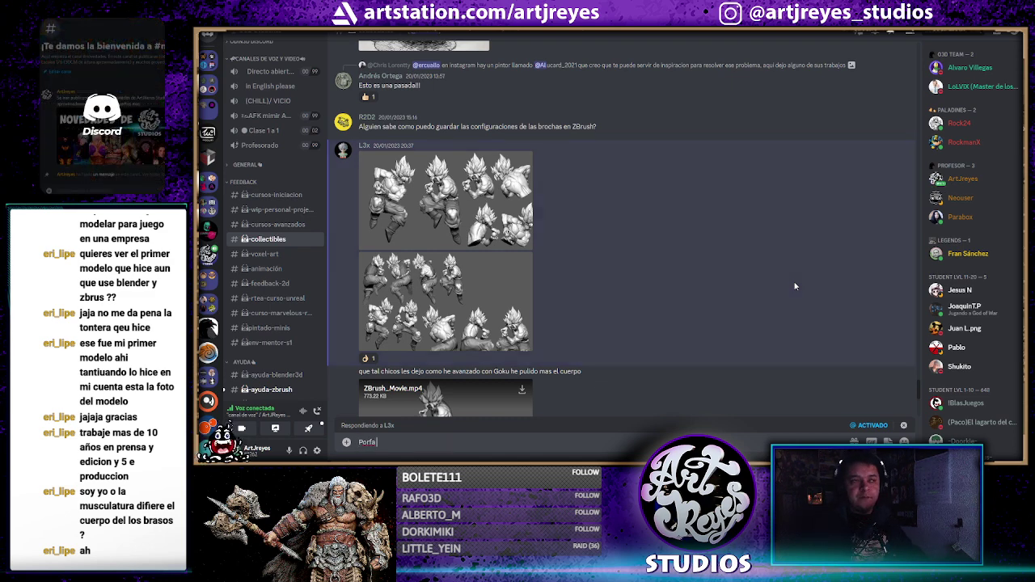
type(" @")
left_click(501, 265)
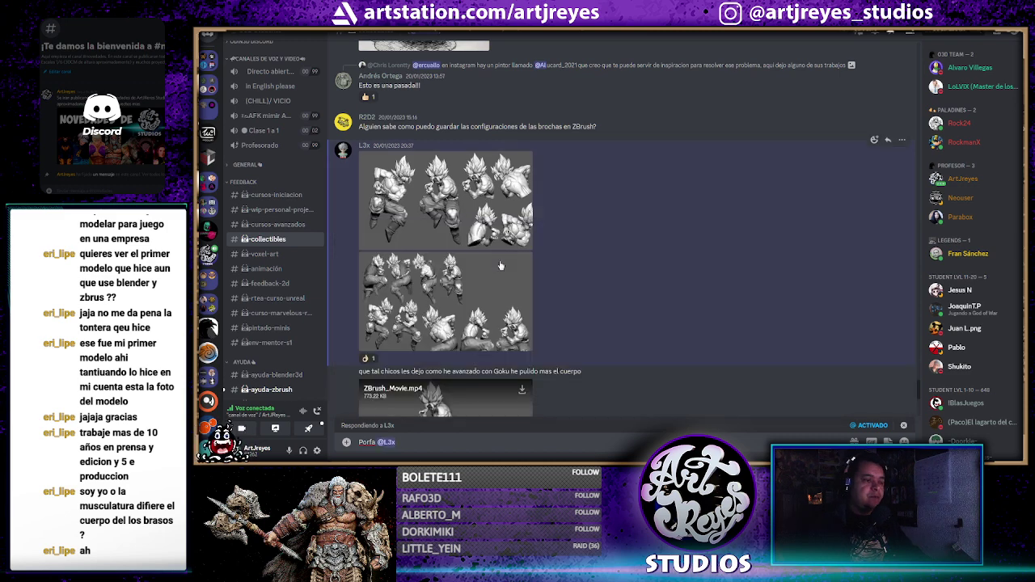
Type the request for the main reference 'para ir mas a la fija, por el momento'
type("si p")
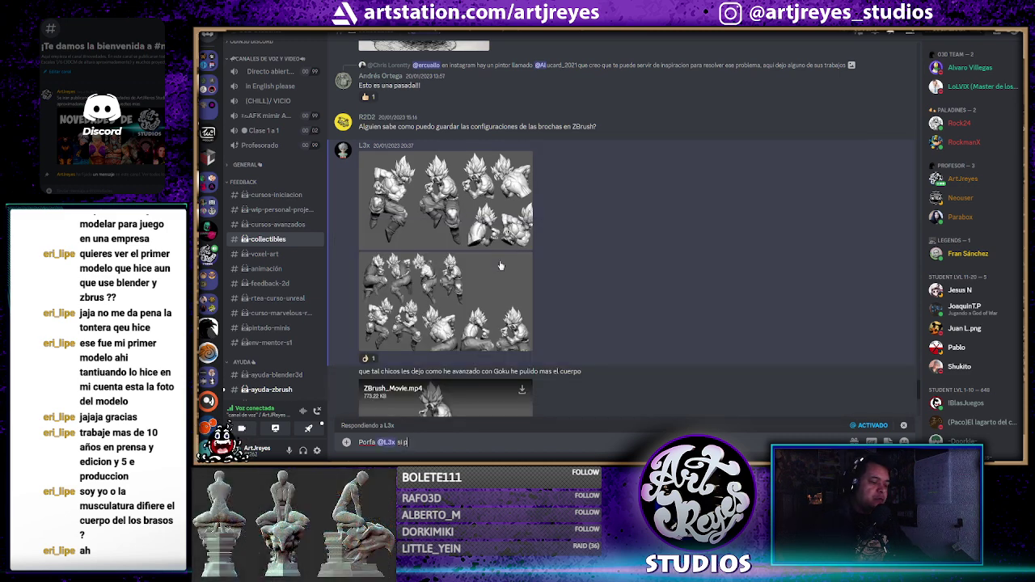
type("uedes pa")
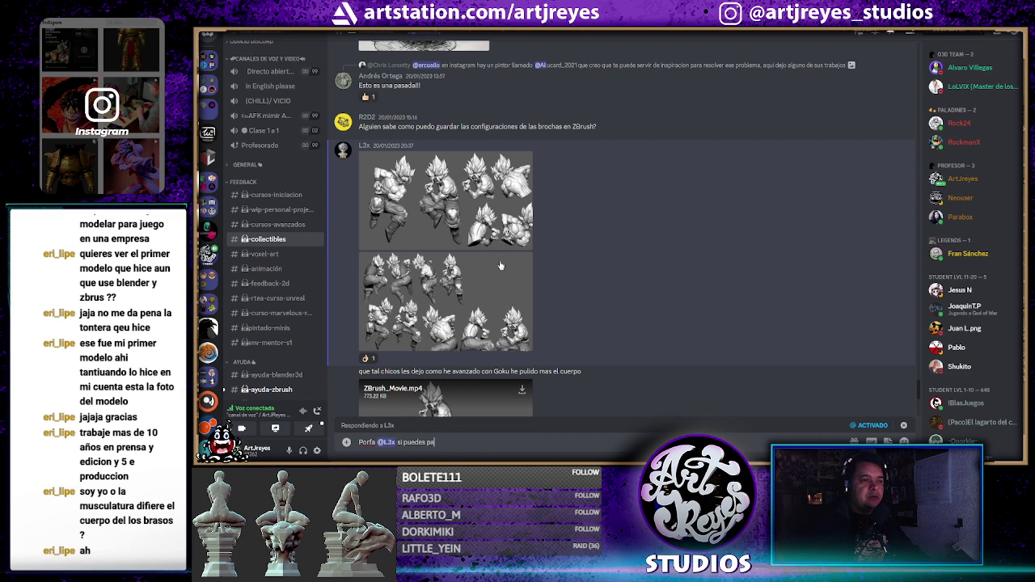
type("sar la r")
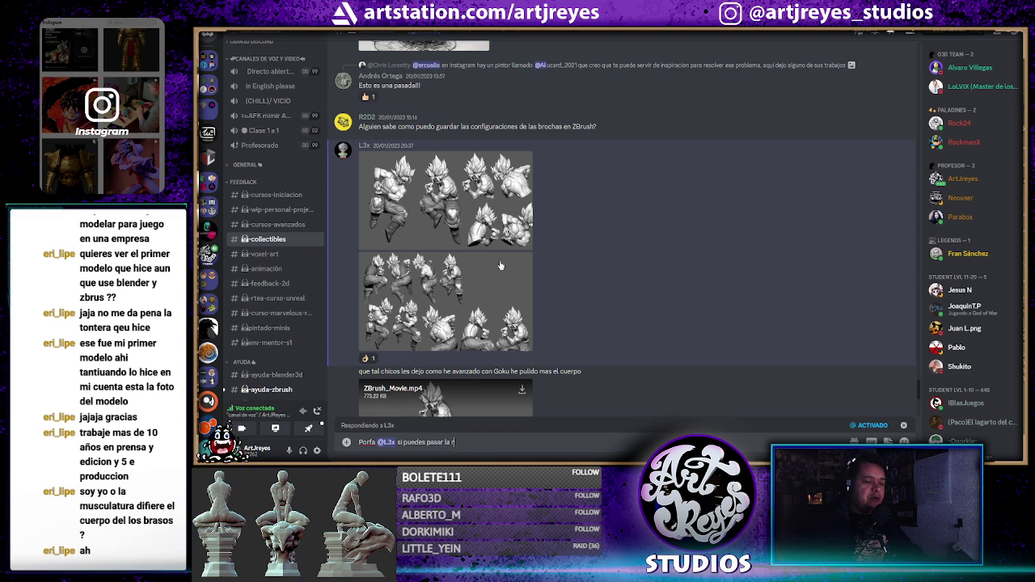
type("eferencia")
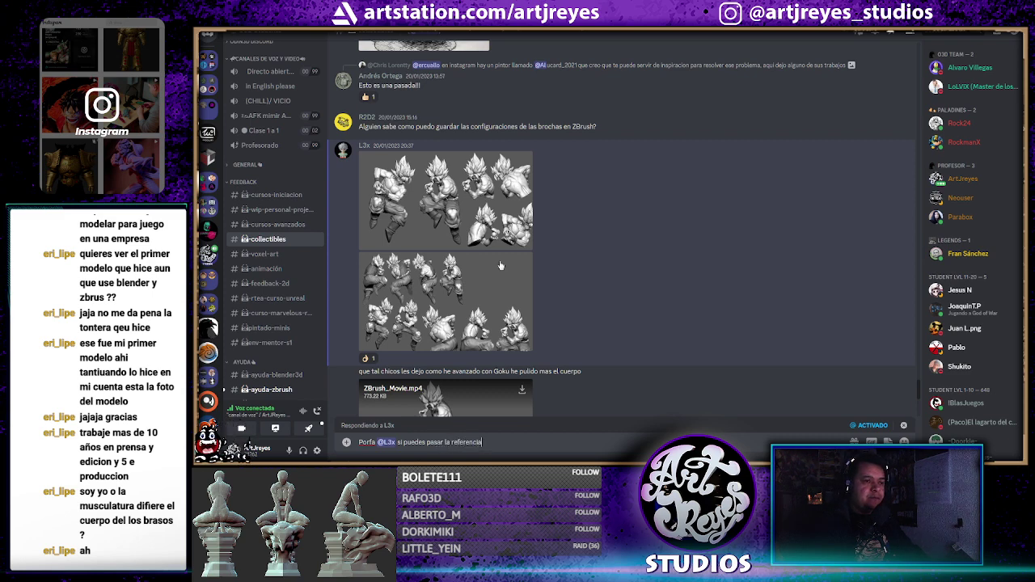
type(" principal")
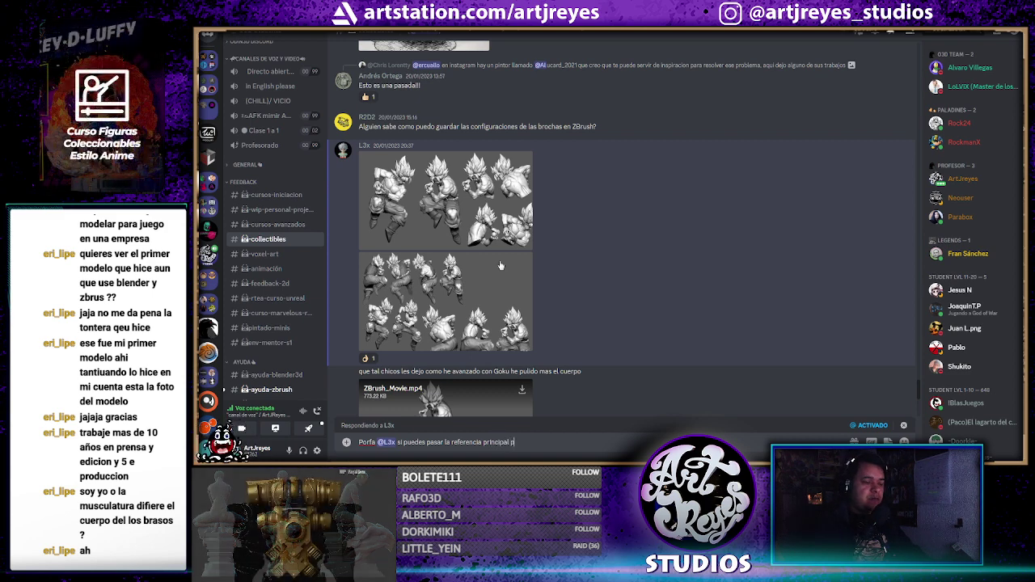
type("para ir")
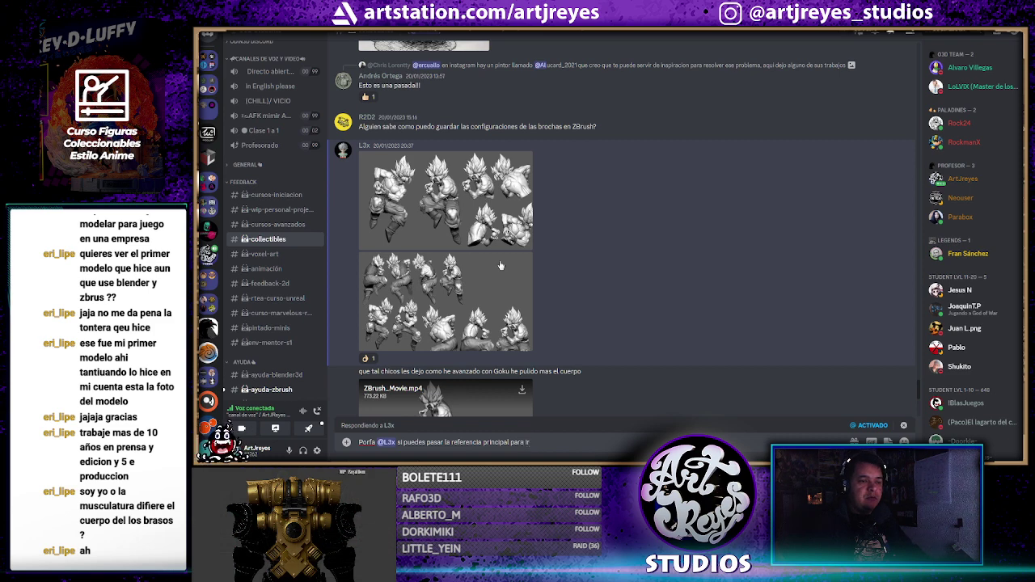
type(" mas a la f")
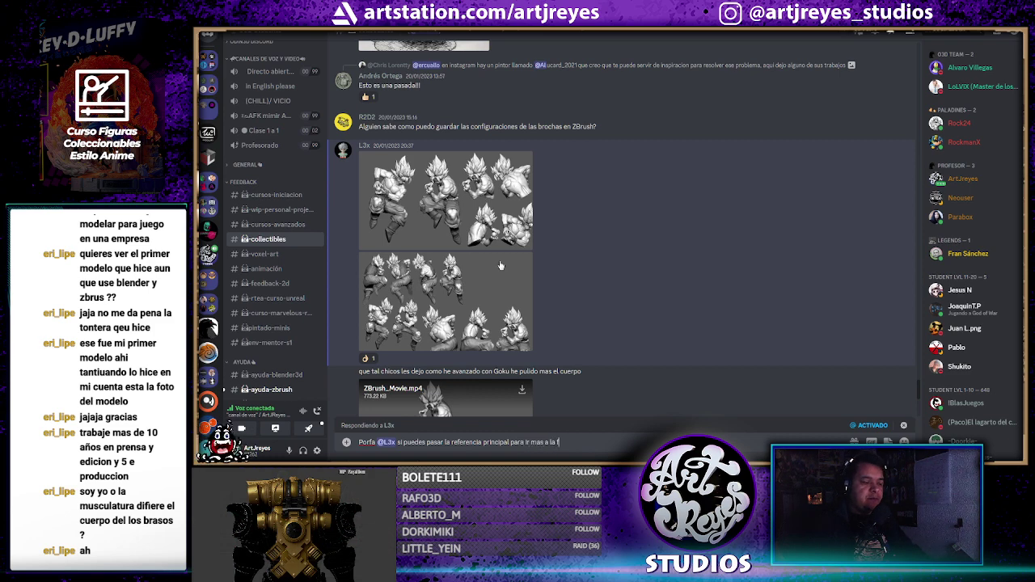
type("i")
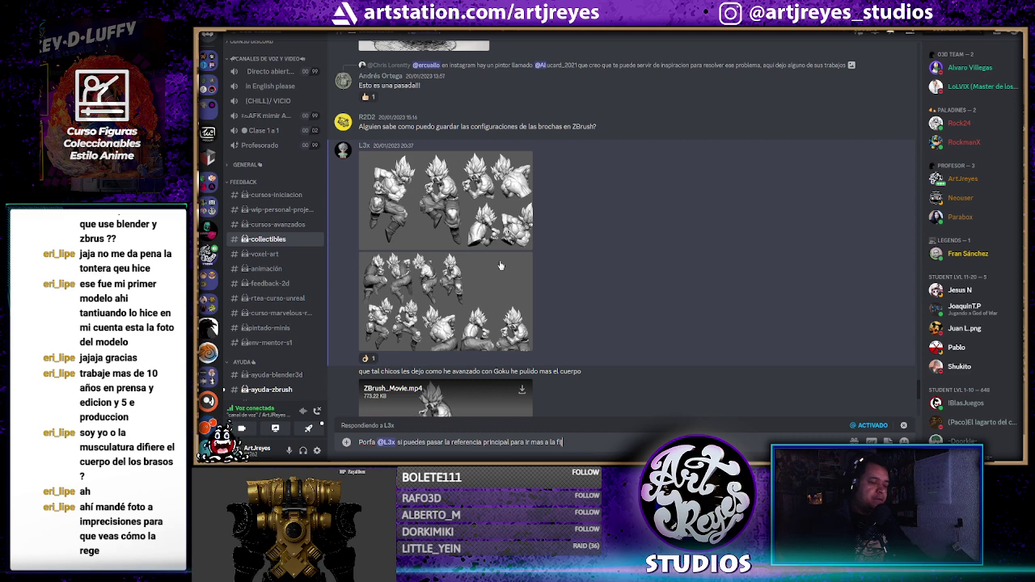
type("ja")
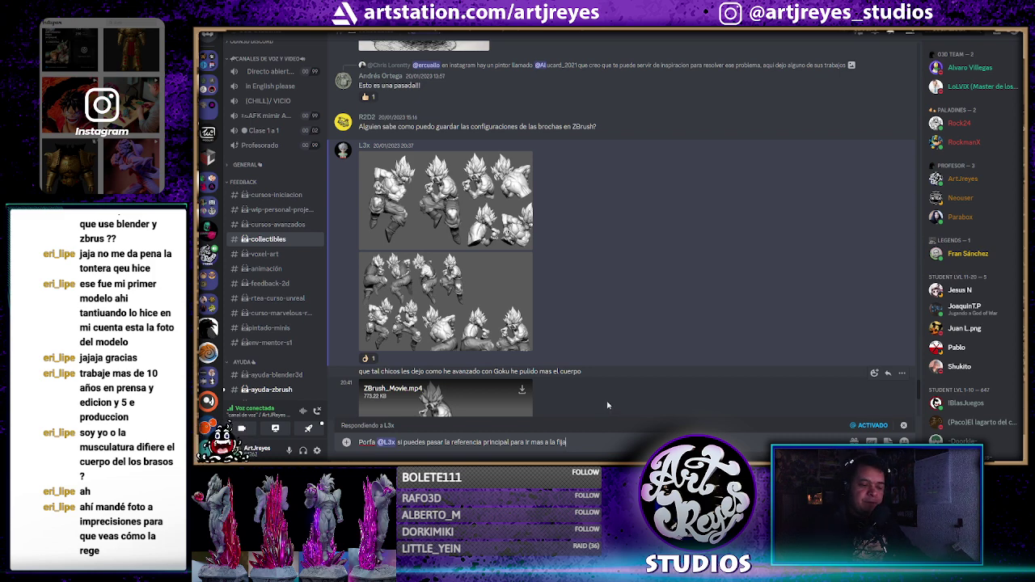
type(",")
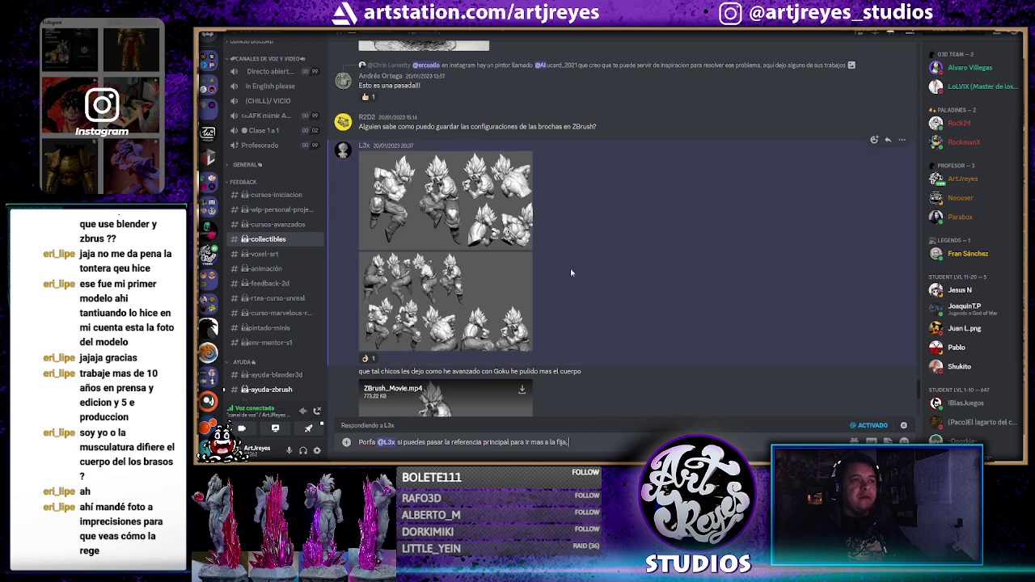
mouse_move(539, 250)
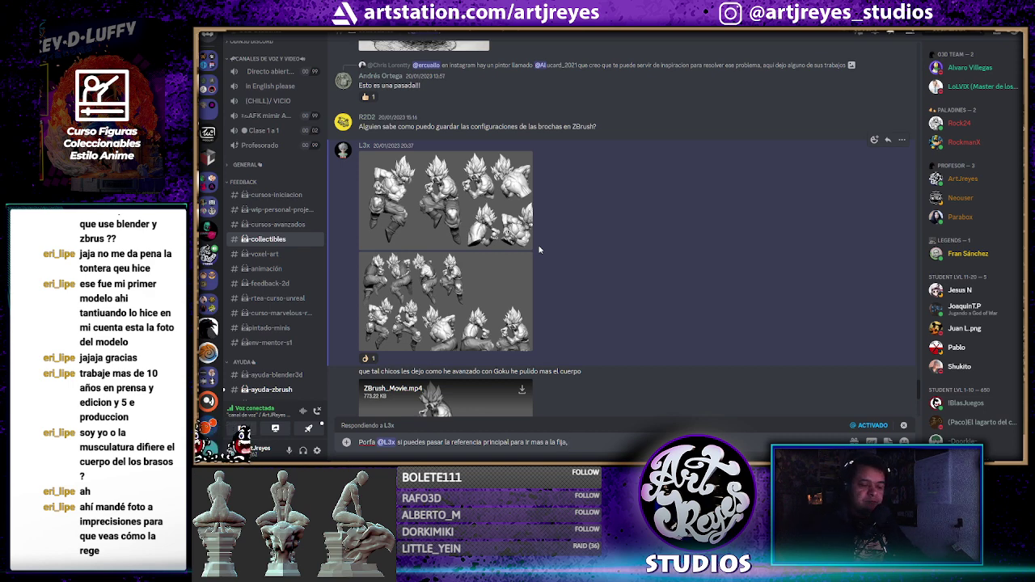
type("por el m")
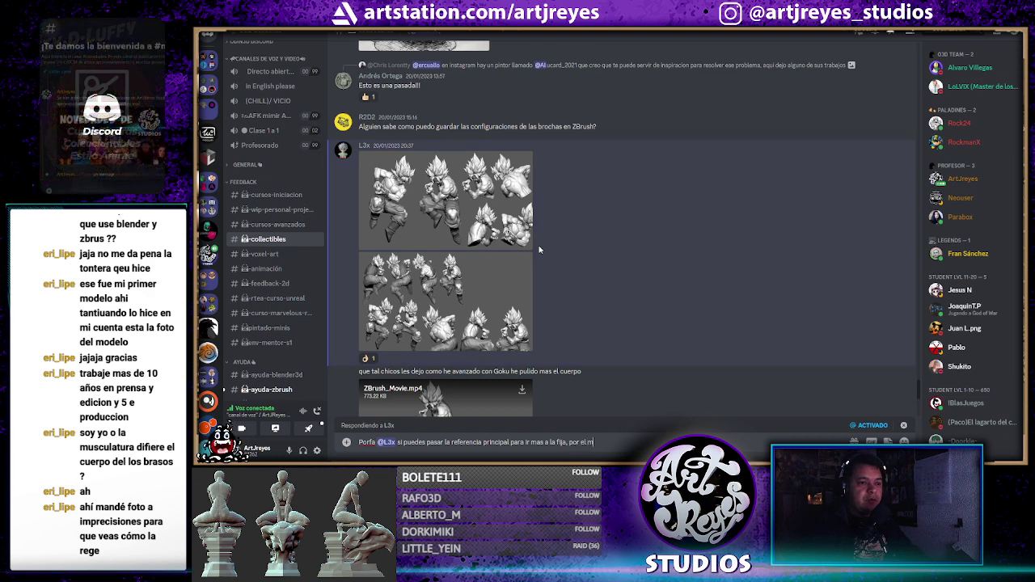
type("omento veo algo y")
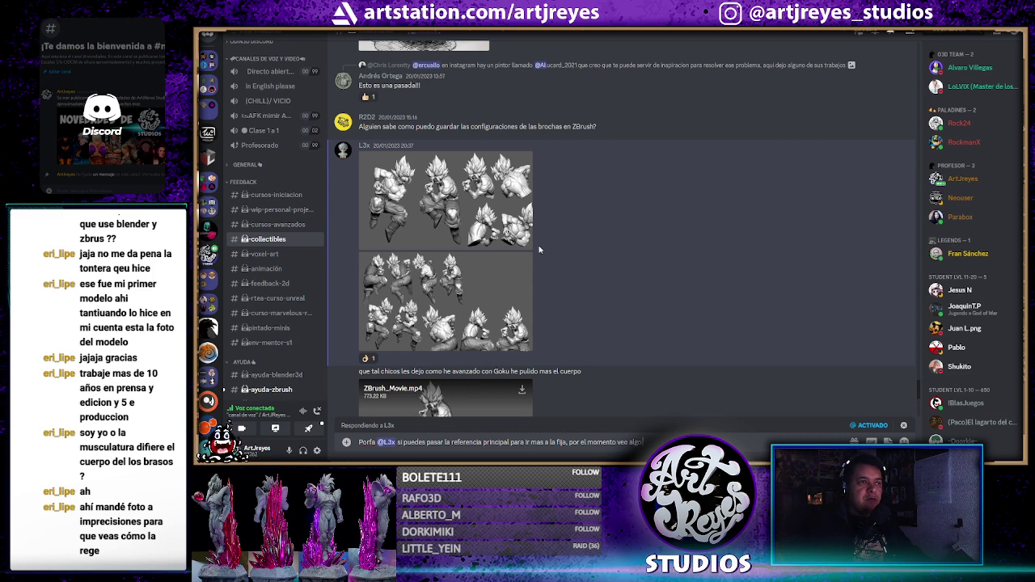
type("f")
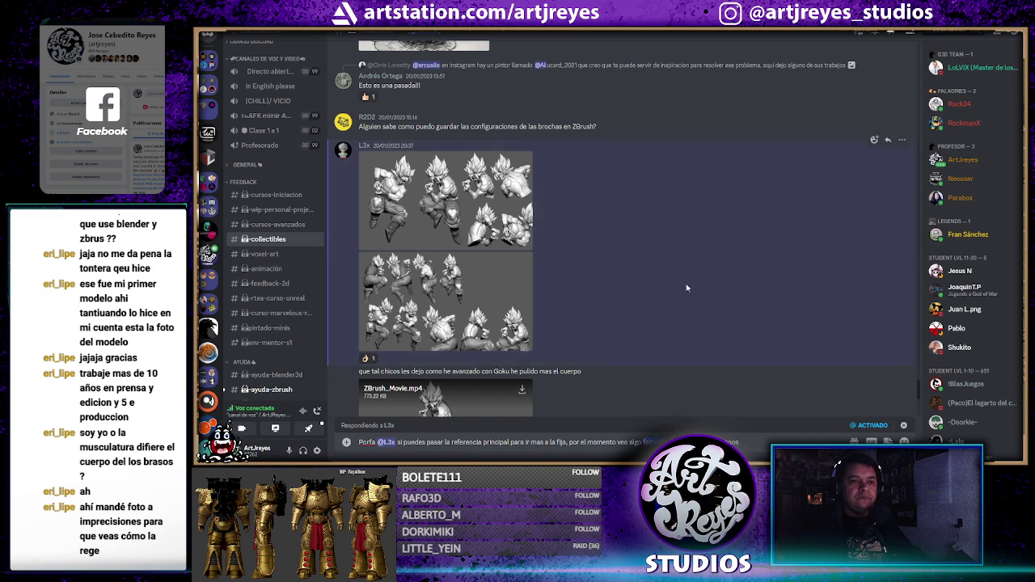
Check the spelling suggestions, then continue the feedback about unfinished arms and hands
right_click(651, 443)
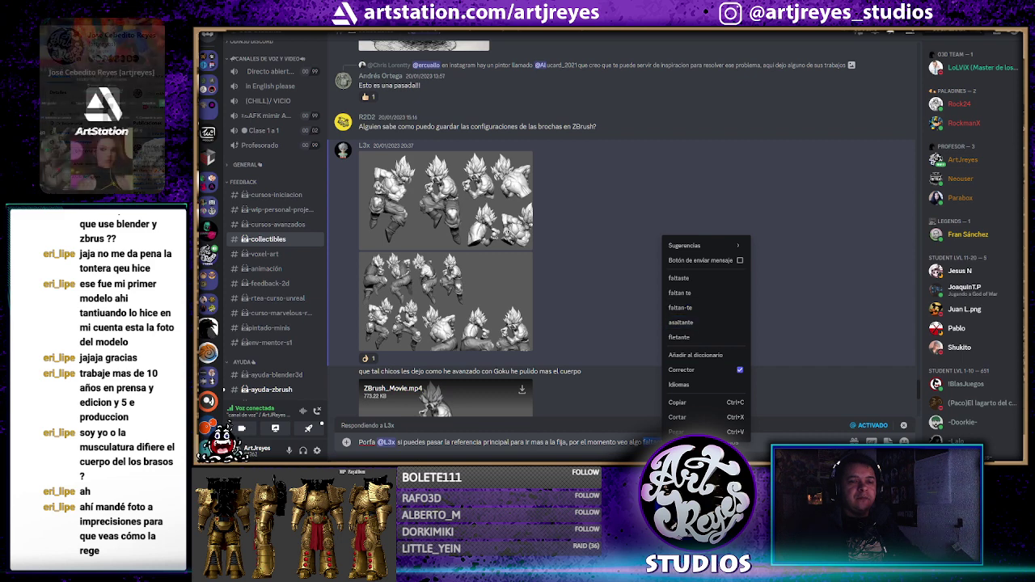
left_click(756, 442)
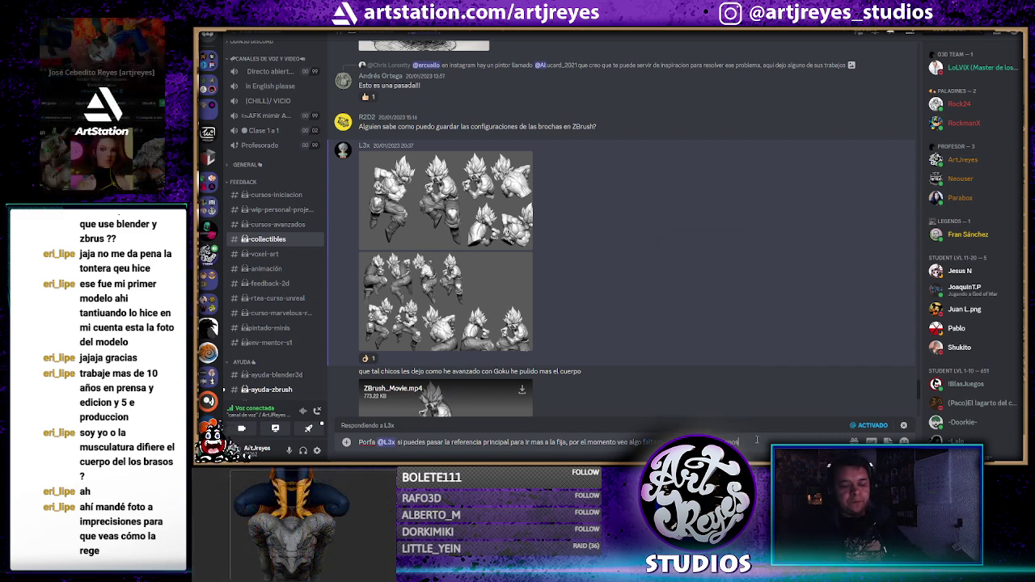
type(", dejo una")
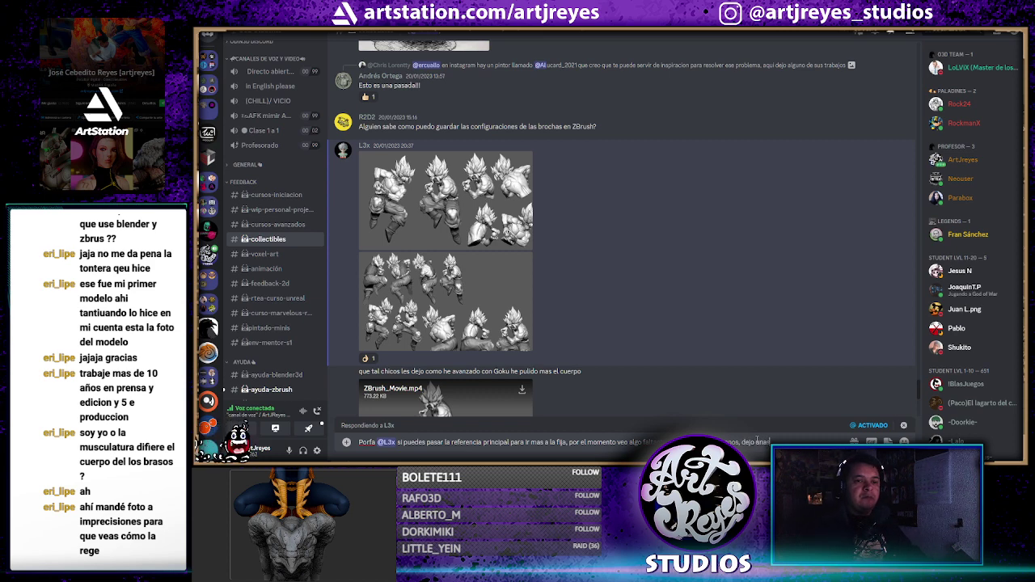
type(" co")
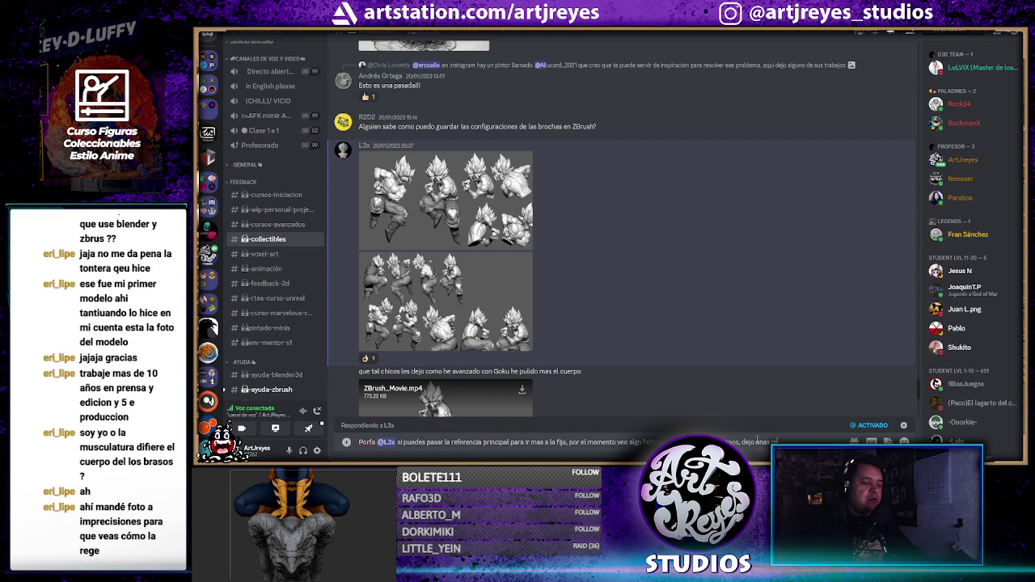
type("sascia")
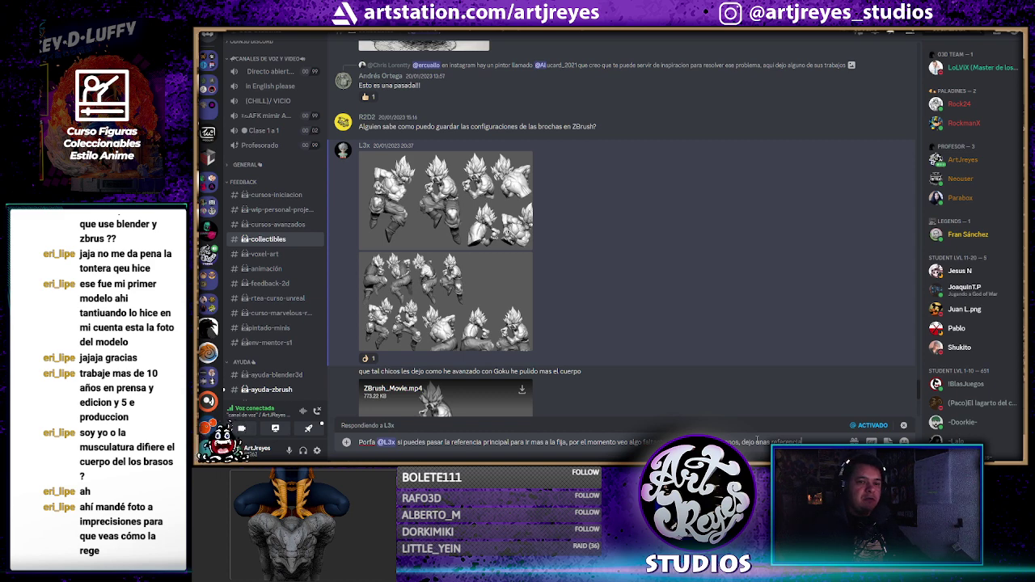
type("s da po")
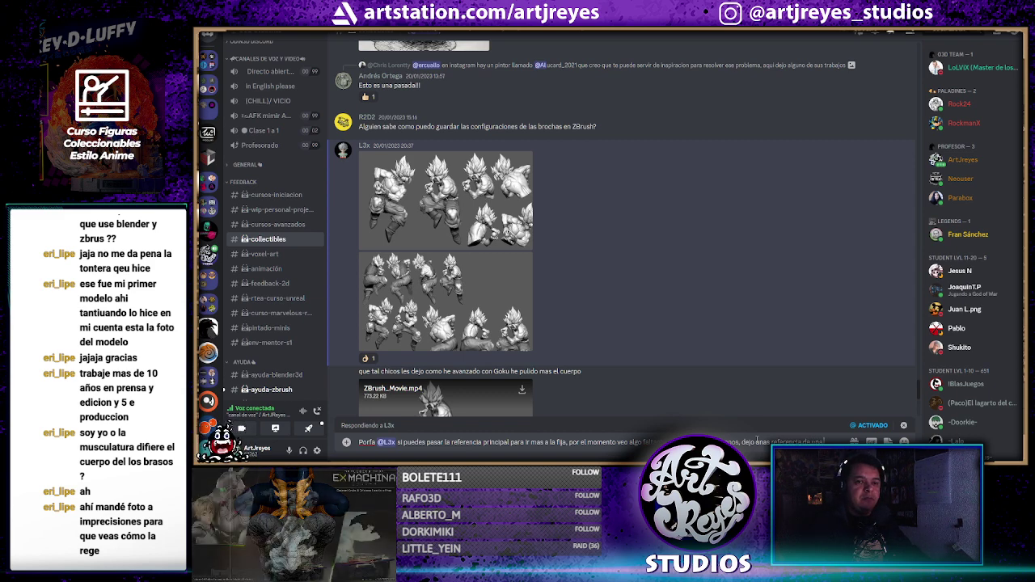
type(" simi")
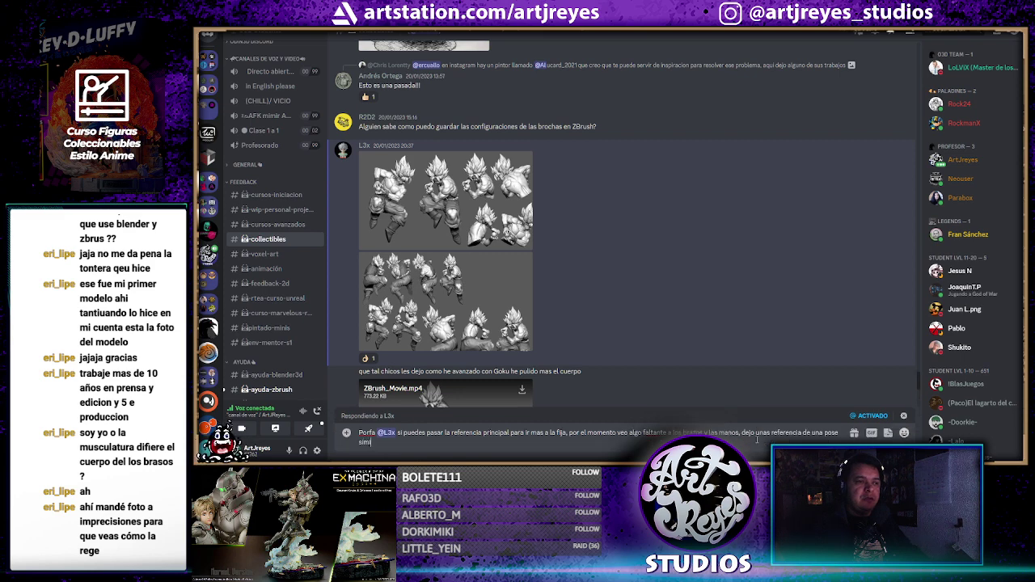
type("r")
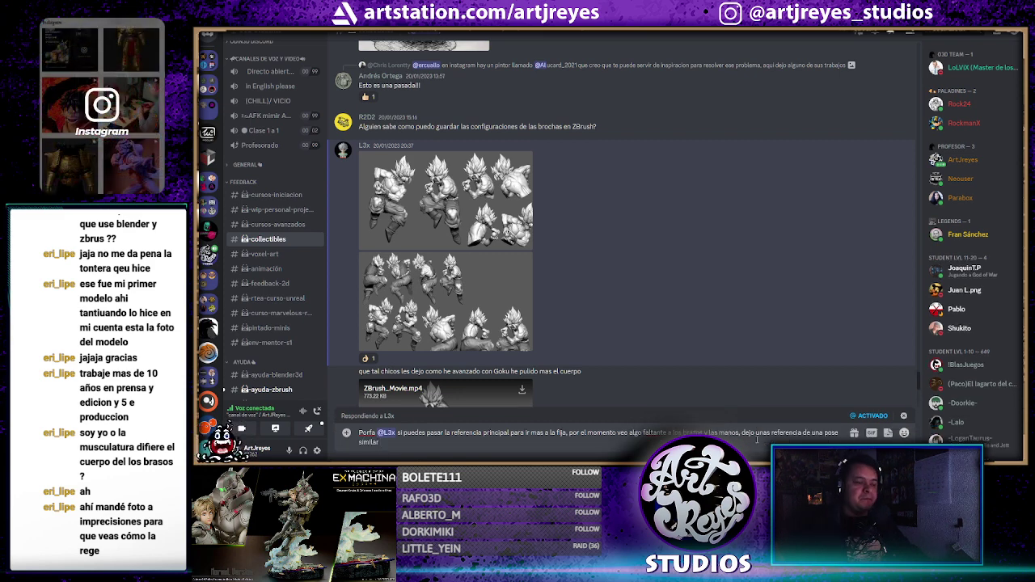
type(" a ver")
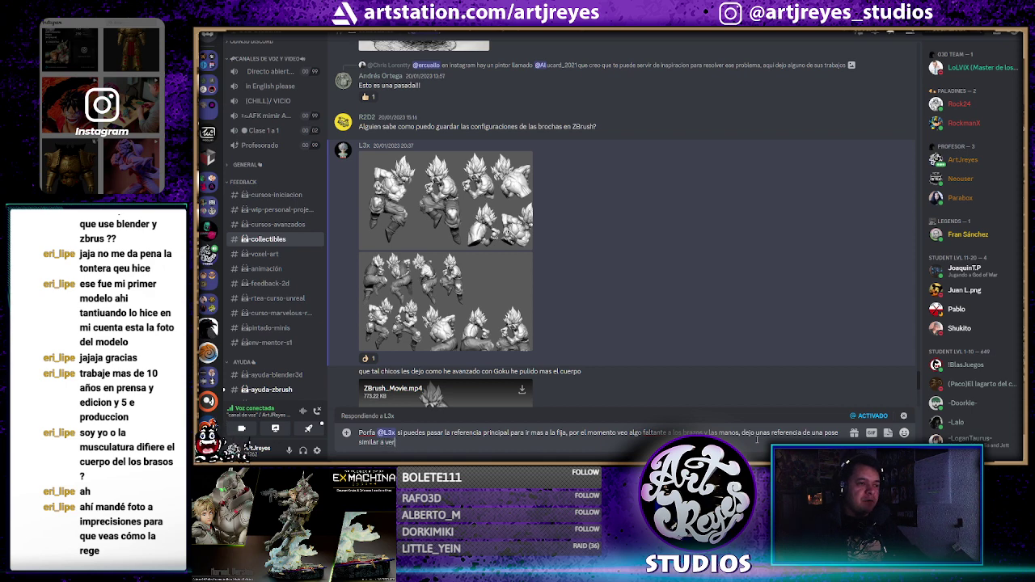
type(" si te")
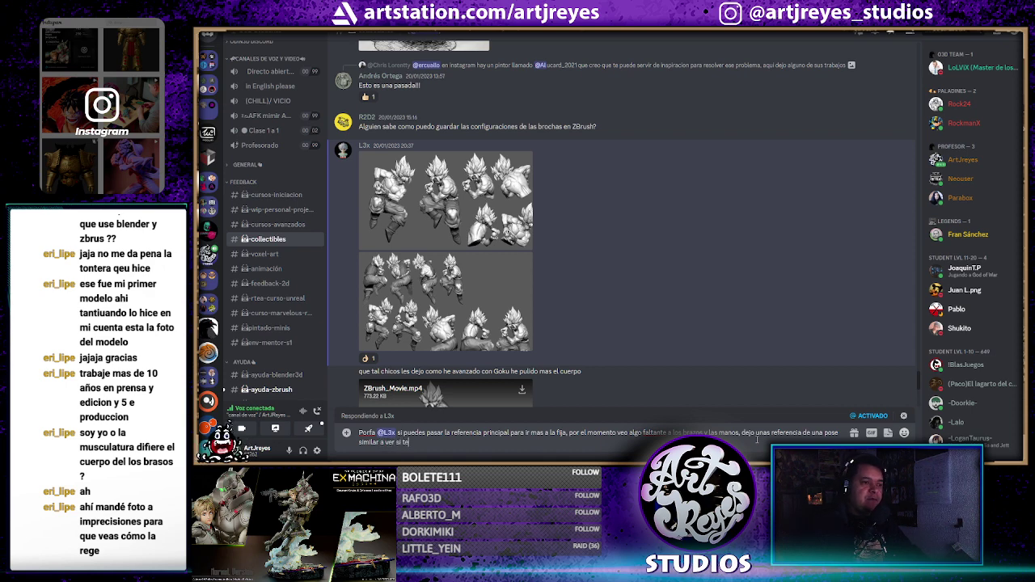
type("en")
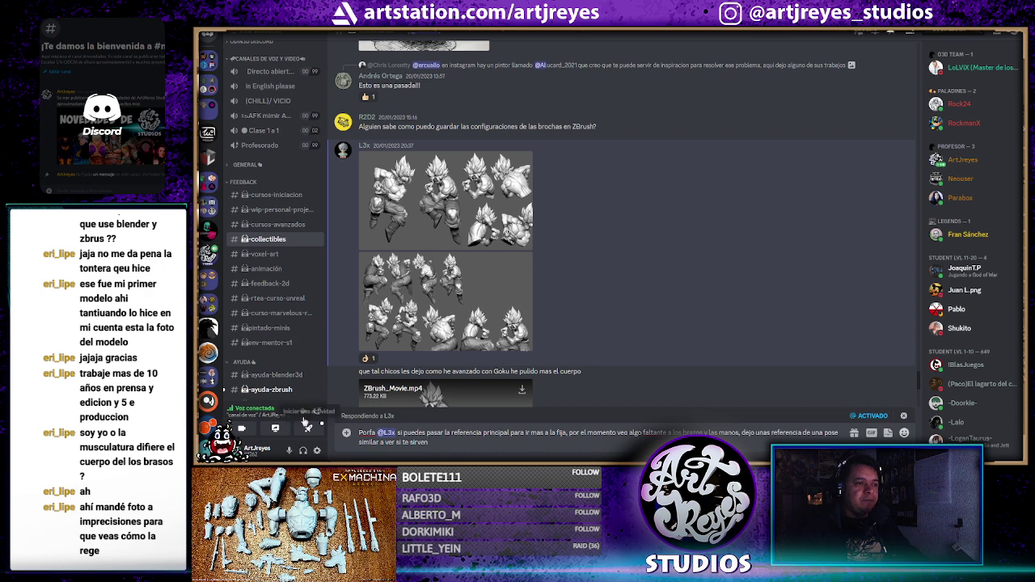
key("alt+Tab")
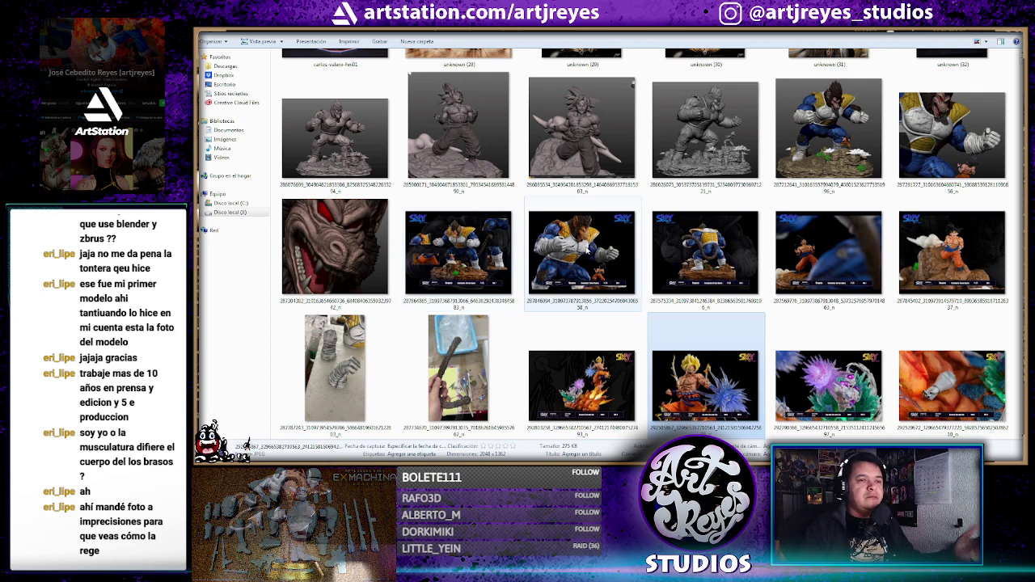
Open the Goku statue image and snip Goku's upper body with the Snipping Tool
scroll(736, 252, "down", 5)
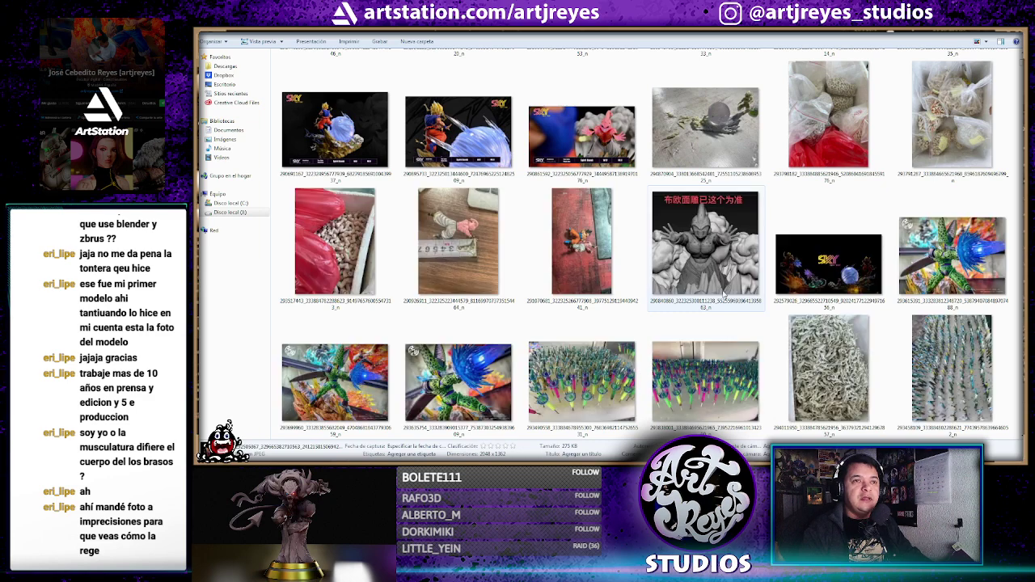
scroll(720, 210, "up", 2)
double_click(707, 164)
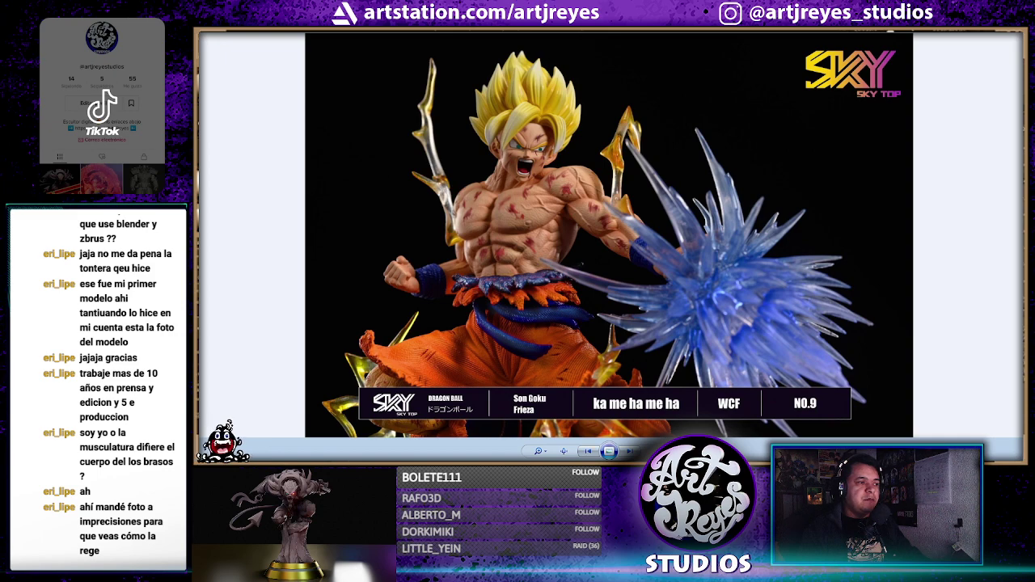
left_click(207, 450)
left_click(230, 201)
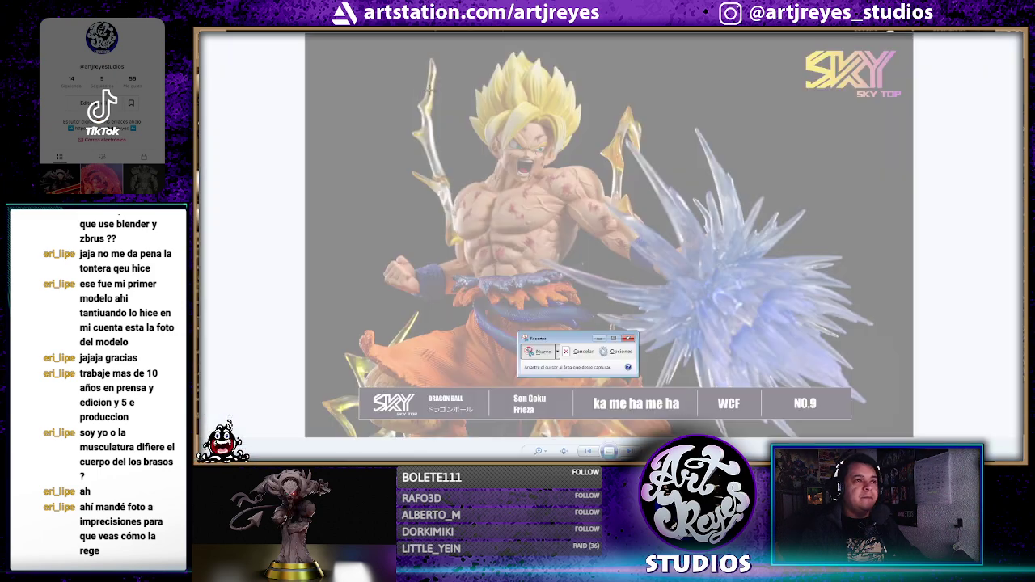
mouse_move(393, 44)
left_mouse_down()
mouse_move(660, 274)
mouse_move(667, 310)
left_mouse_up()
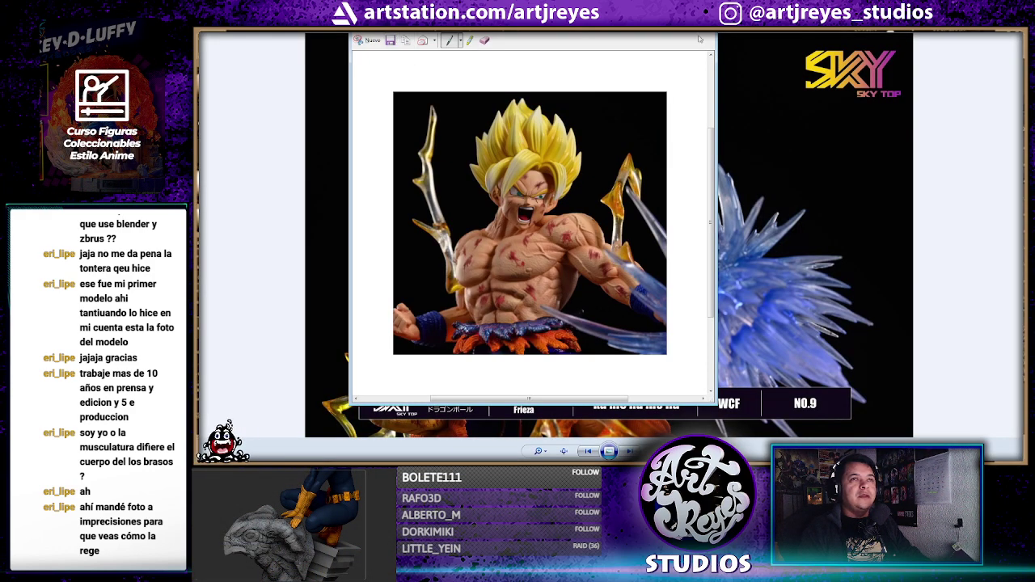
key("alt+F4")
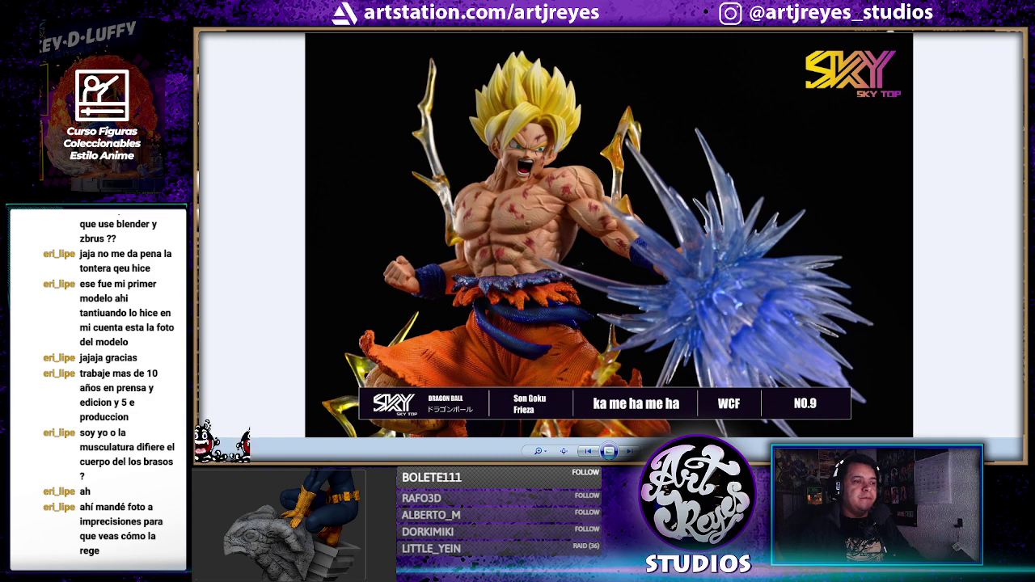
Paste the captured Goku image as an attachment in the Discord reply
key("alt+F4")
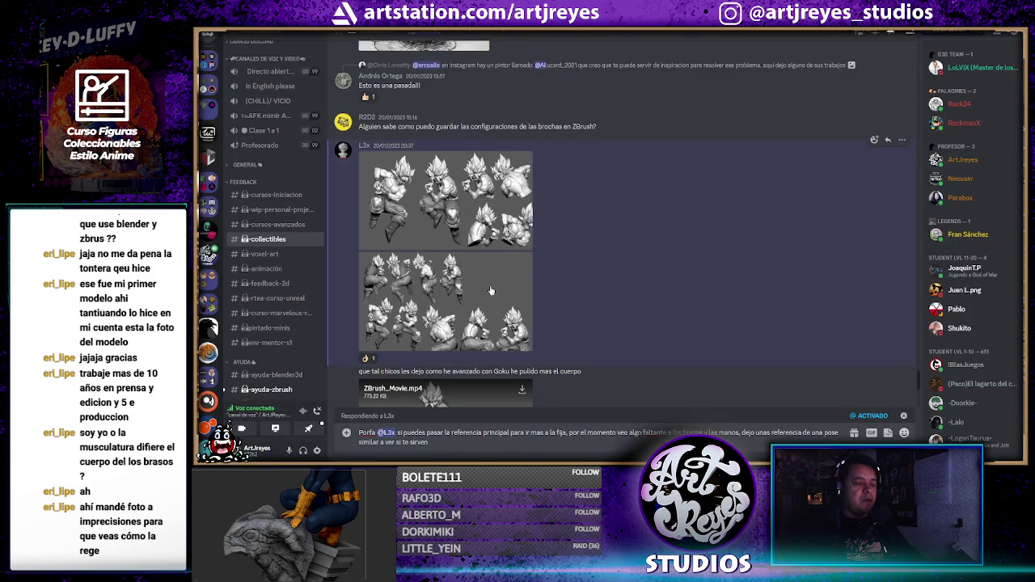
key("ctrl+v")
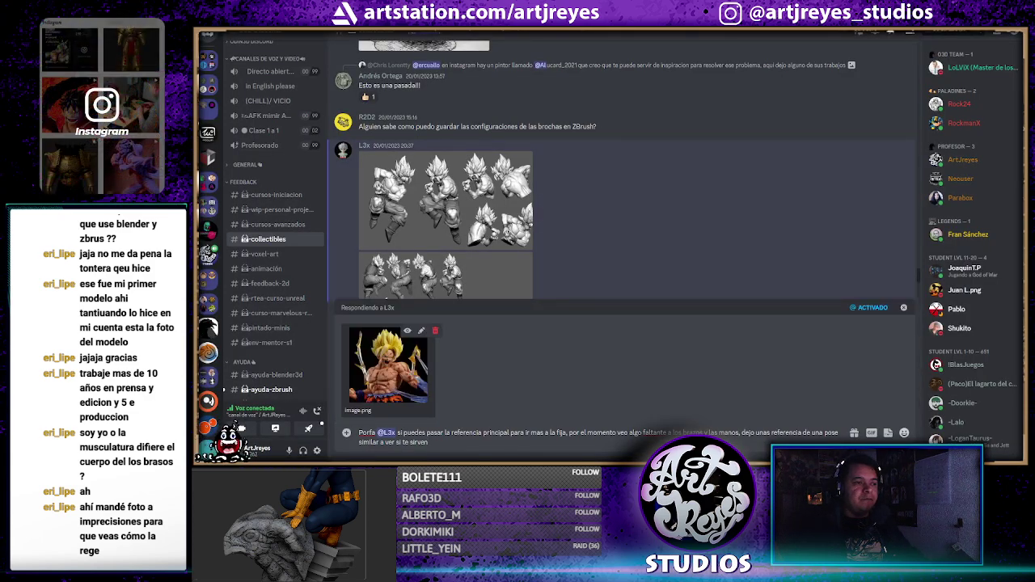
key("alt+Tab")
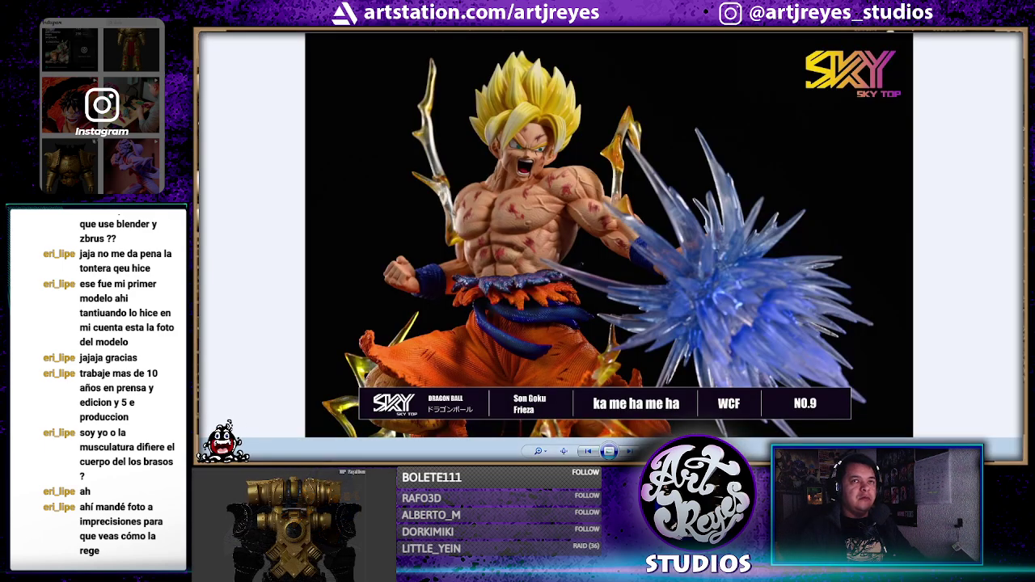
key("alt+Tab")
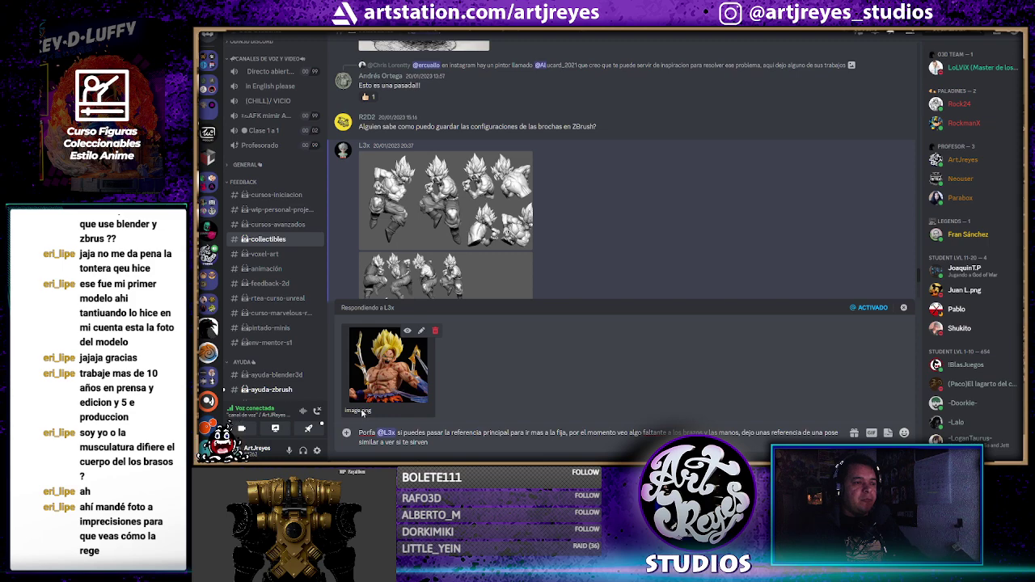
Scroll the Explorer reference folder down to the Vegeta and DT-Studios figure images
key("alt+Tab")
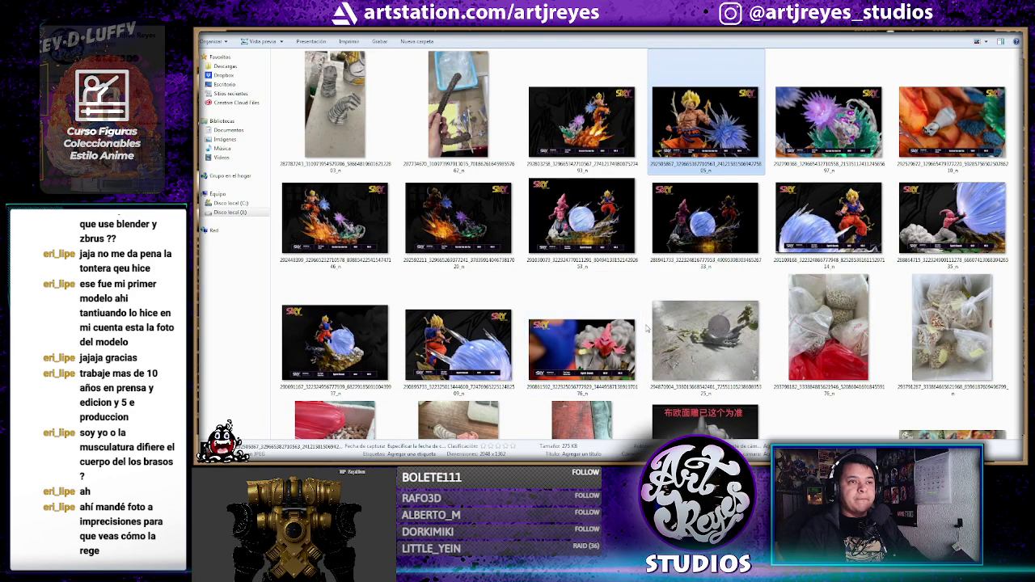
scroll(705, 300, "down", 3)
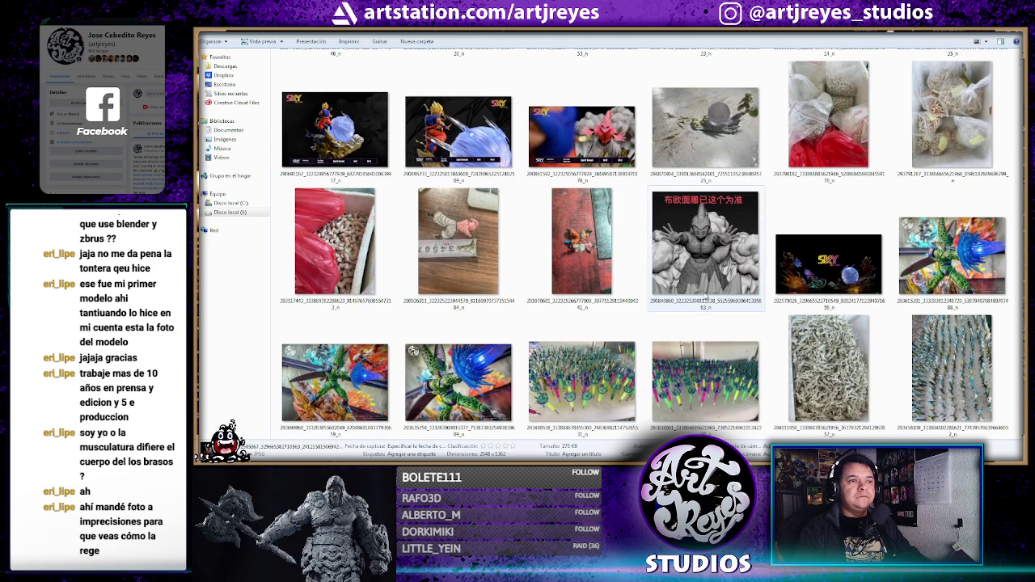
scroll(706, 296, "down", 3)
scroll(706, 296, "down", 3)
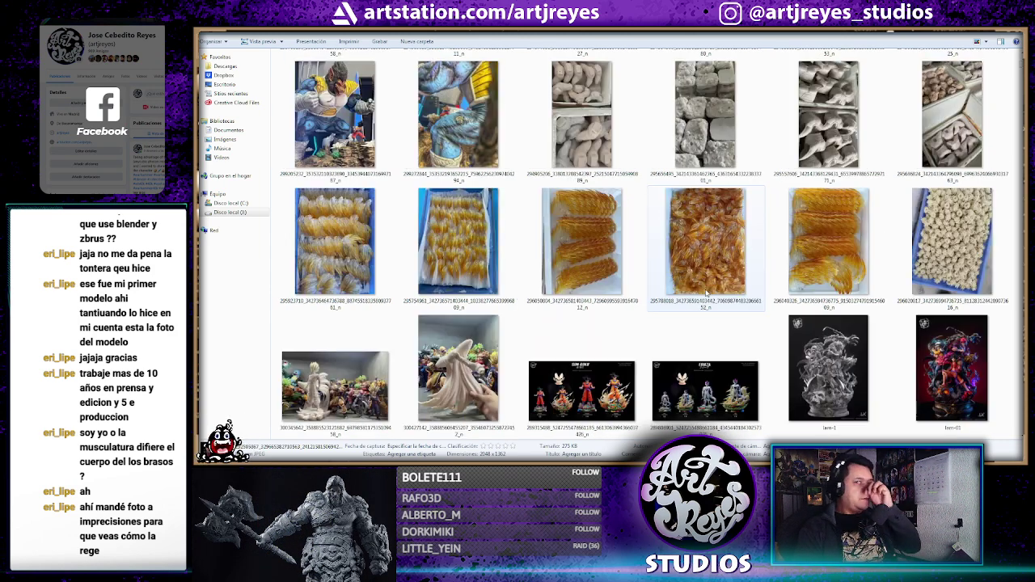
scroll(706, 294, "down", 3)
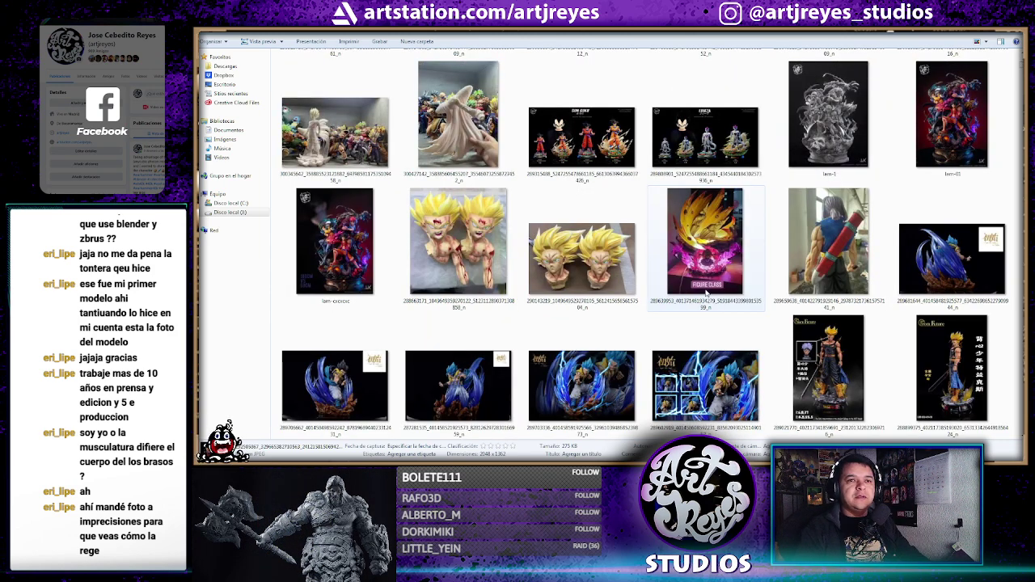
scroll(706, 282, "down", 3)
scroll(706, 287, "down", 3)
scroll(706, 293, "down", 3)
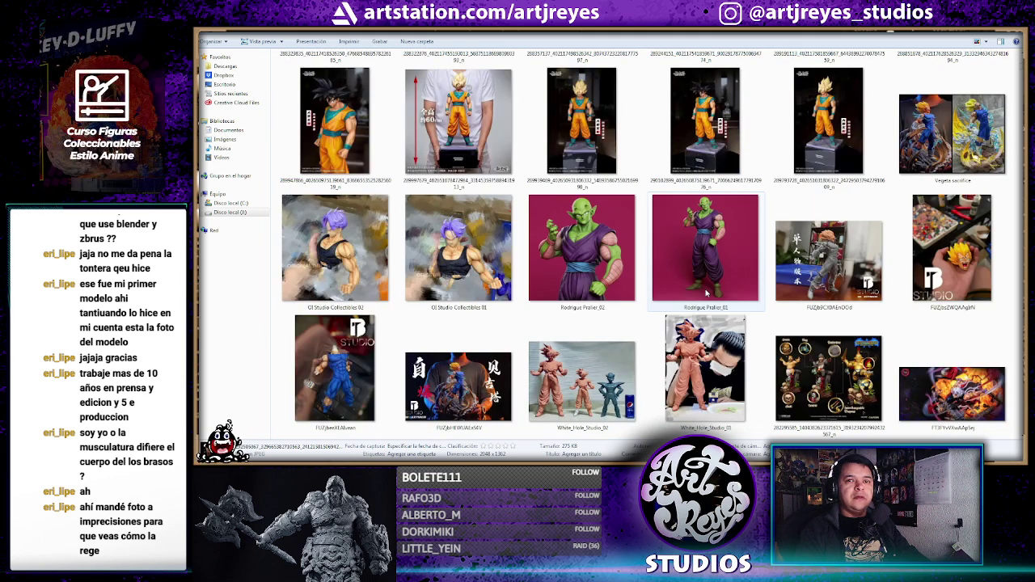
scroll(706, 294, "down", 3)
scroll(706, 294, "down", 3)
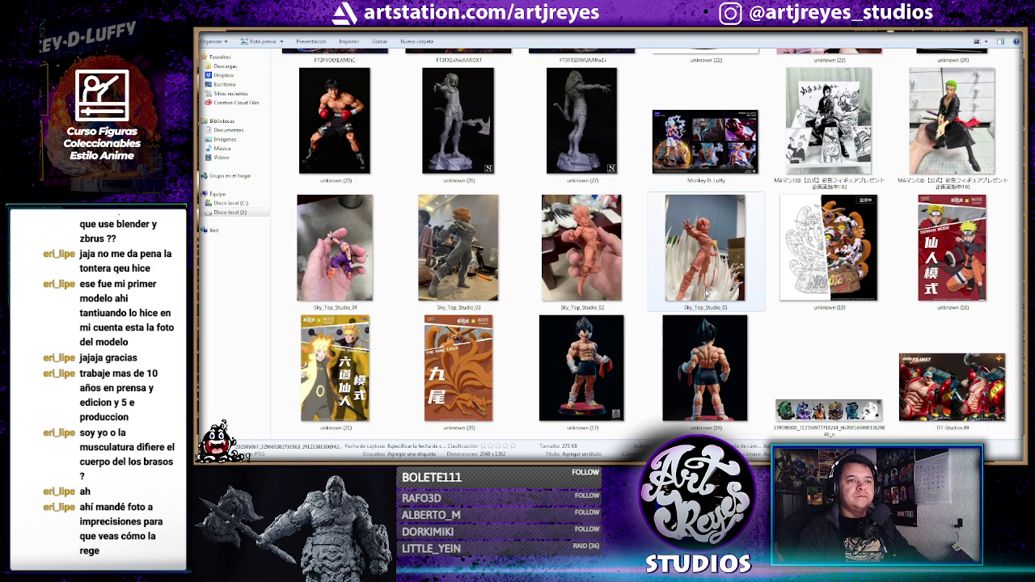
scroll(706, 293, "down", 3)
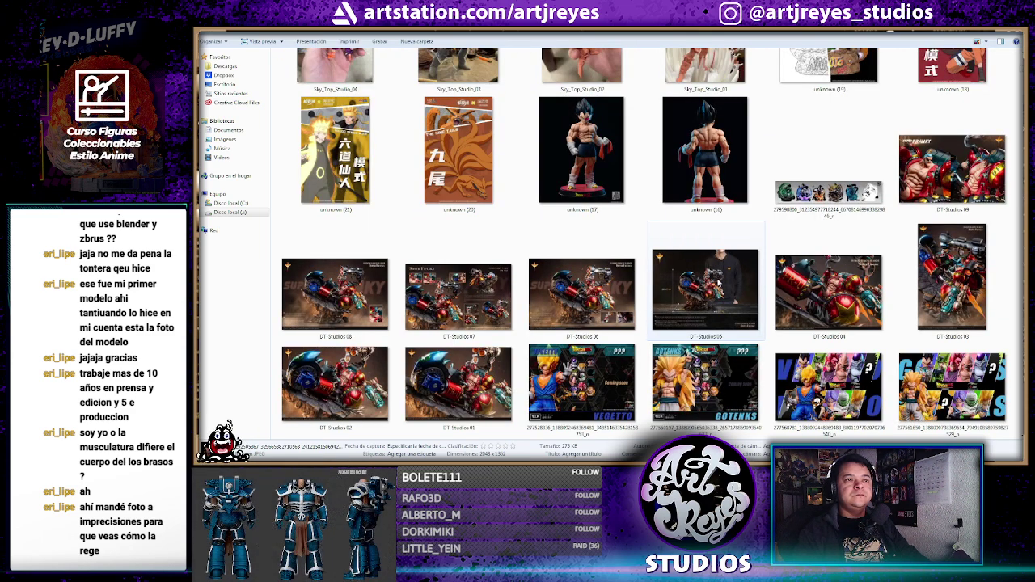
double_click(595, 161)
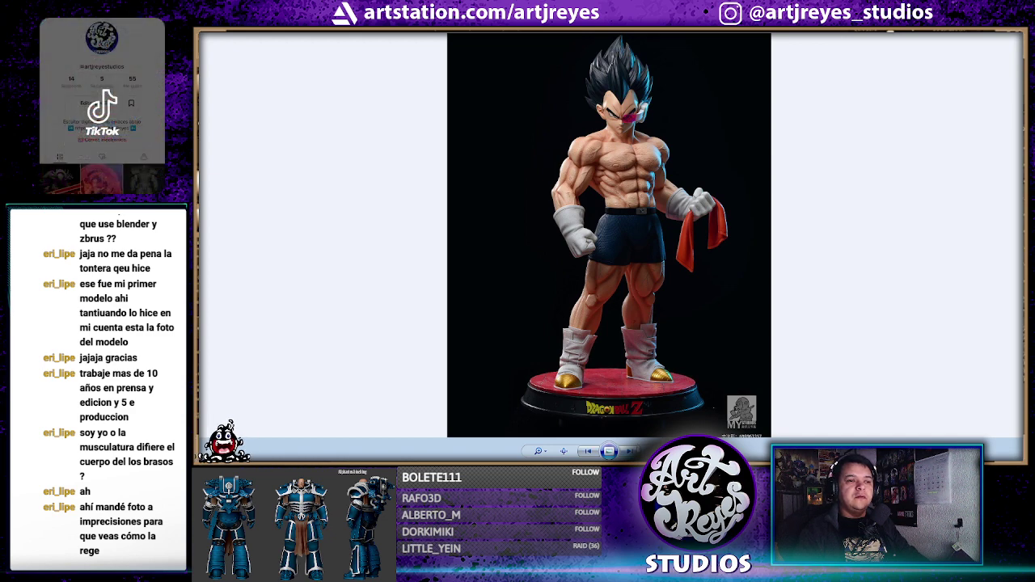
key("Right")
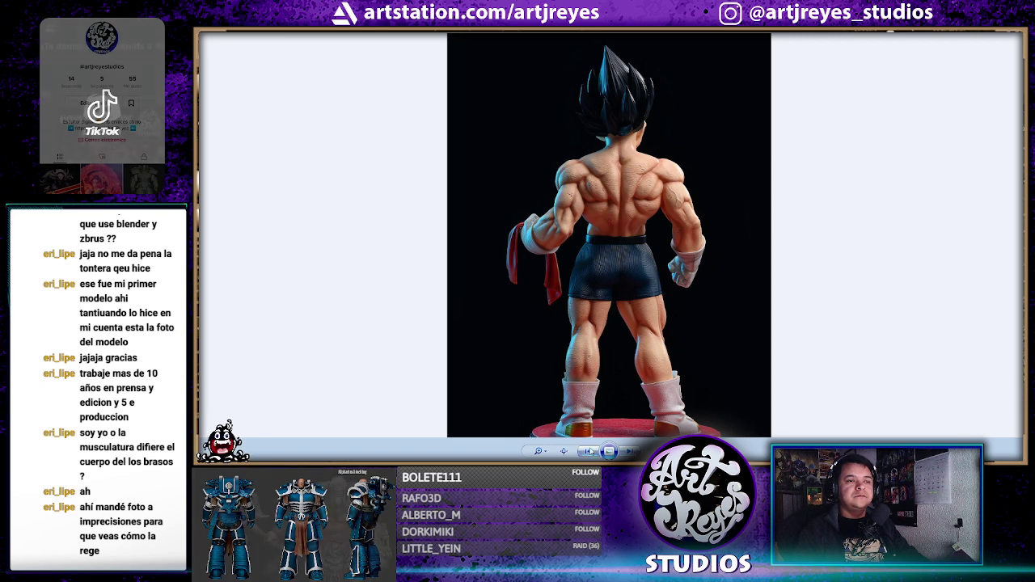
key("Right")
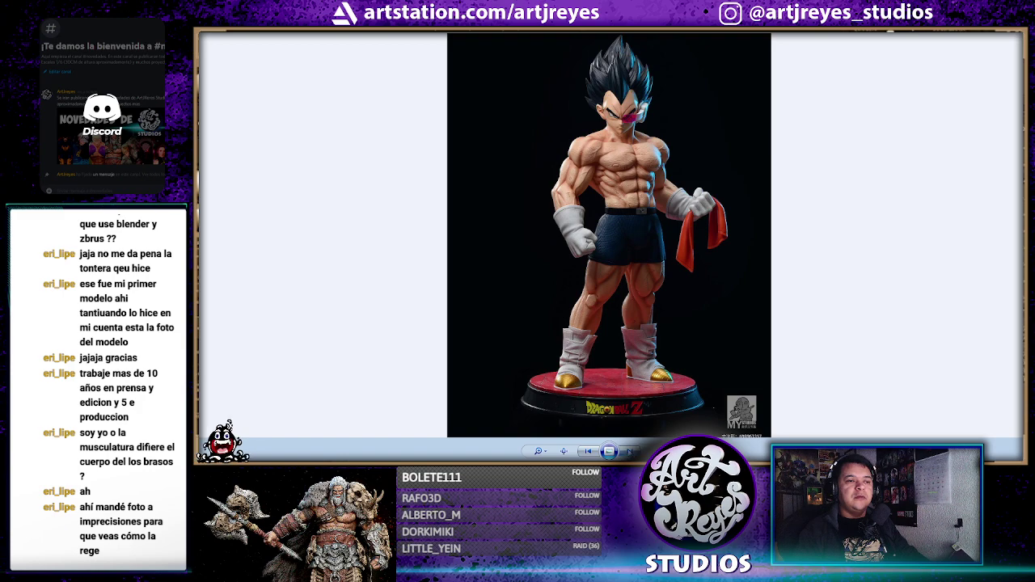
key("Right")
key("Right")
scroll(577, 210, "up", 2)
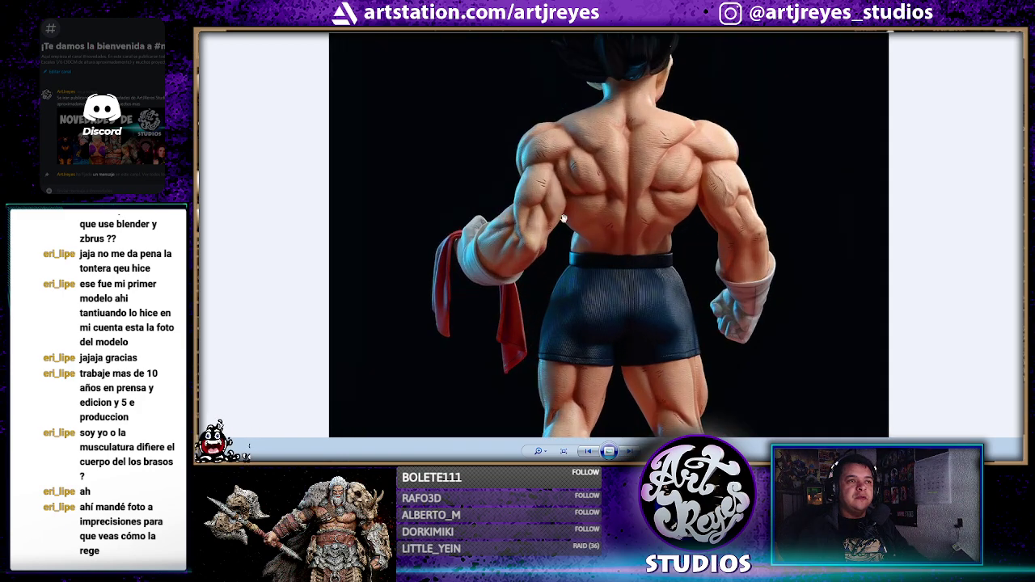
scroll(523, 215, "up", 2)
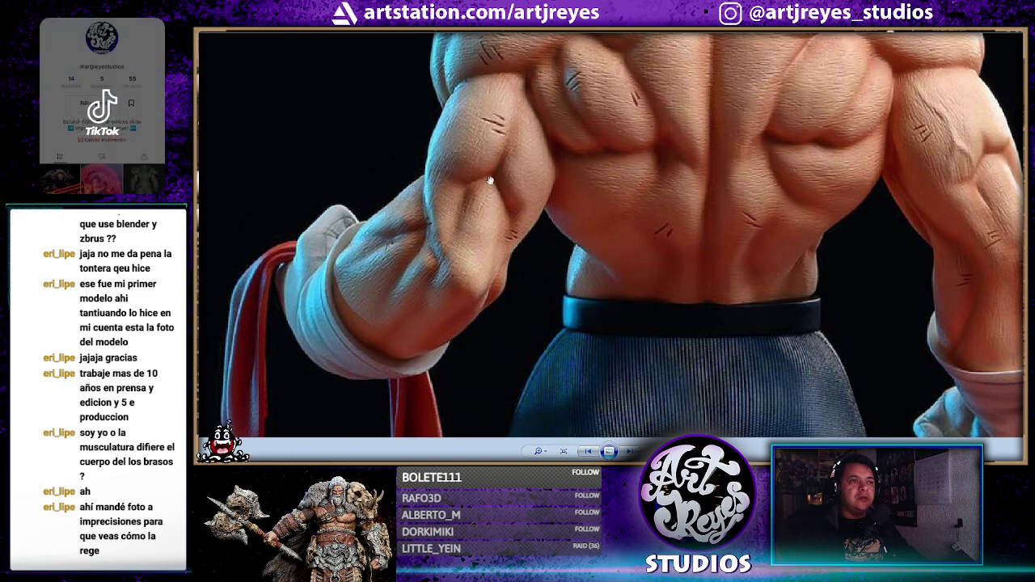
mouse_move(633, 136)
left_mouse_down()
mouse_move(618, 280)
mouse_move(625, 143)
left_mouse_up()
key("Escape")
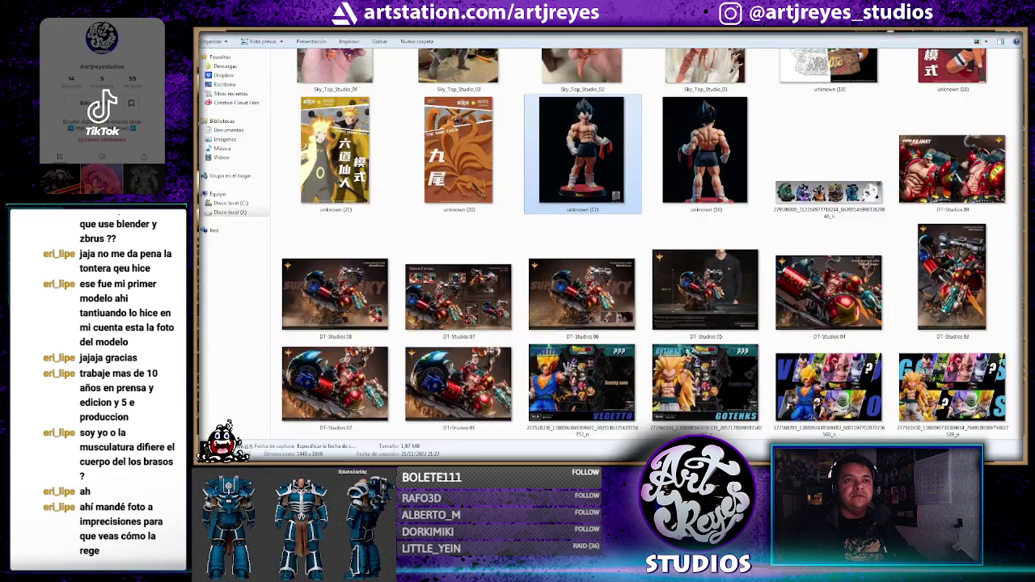
scroll(724, 276, "down", 3)
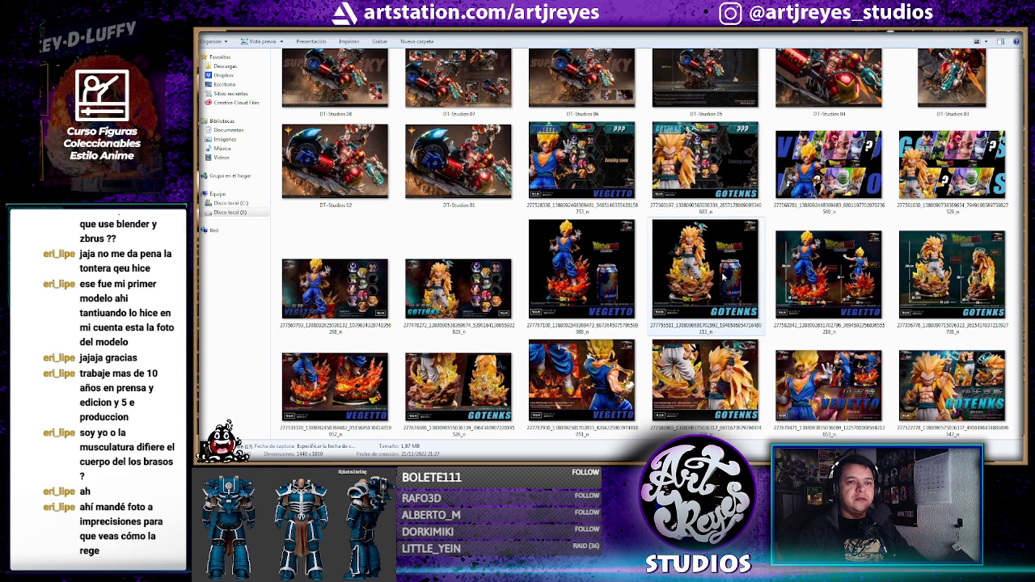
scroll(724, 277, "down", 5)
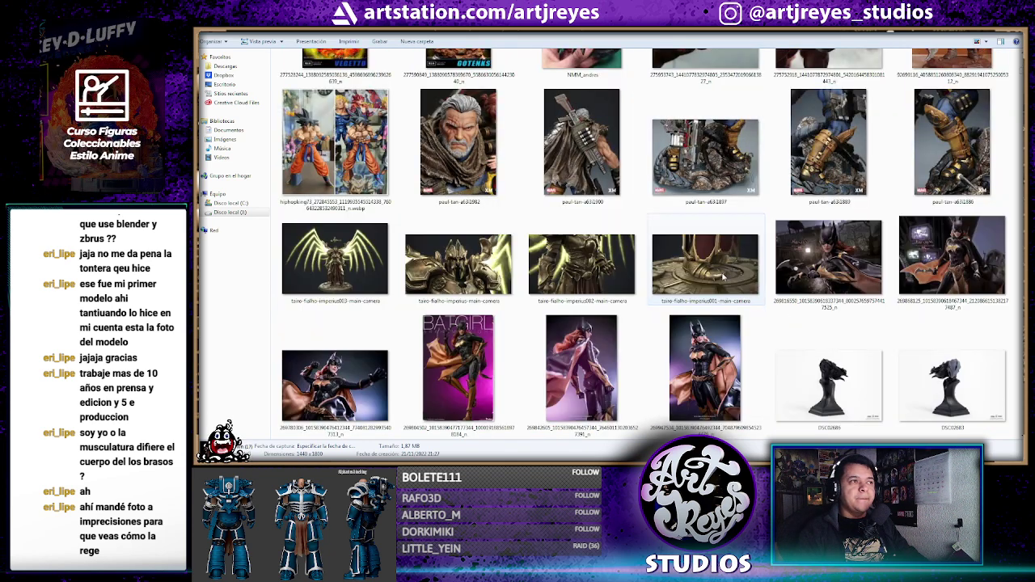
double_click(351, 145)
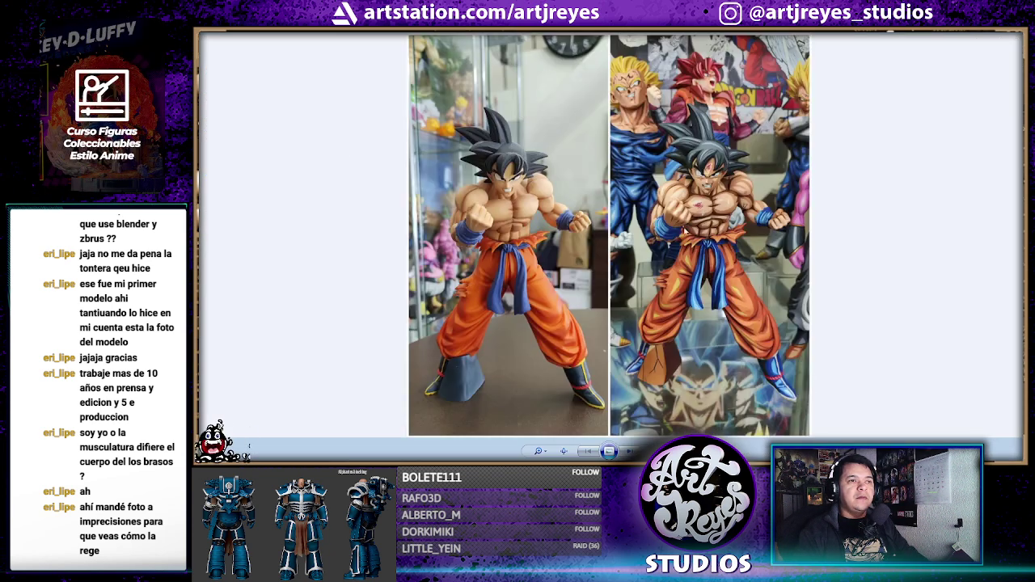
scroll(486, 229, "up", 1)
scroll(485, 227, "up", 1)
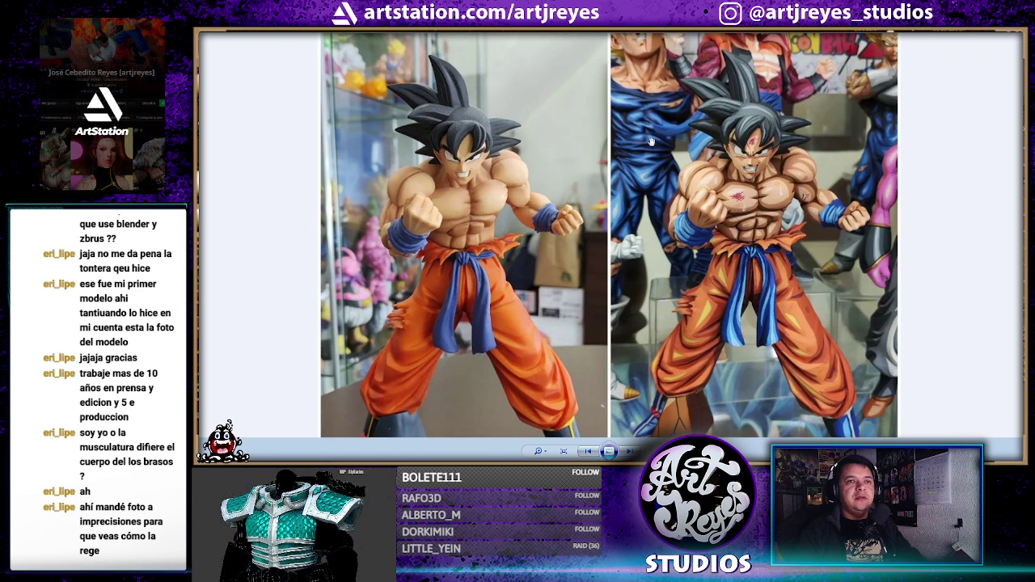
key("alt+F4")
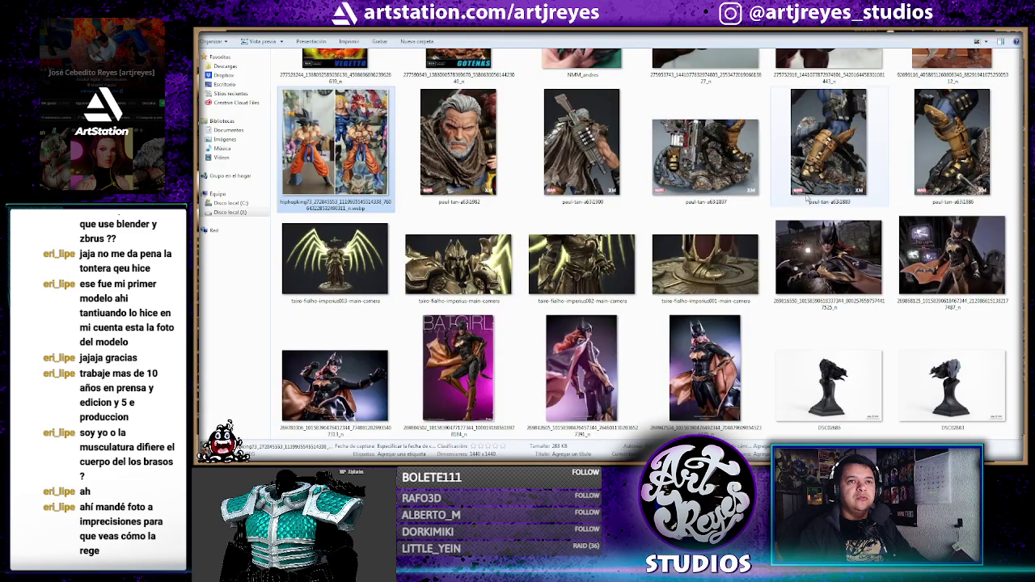
scroll(784, 232, "down", 5)
scroll(784, 232, "up", 5)
scroll(784, 232, "down", 5)
scroll(784, 232, "down", 5)
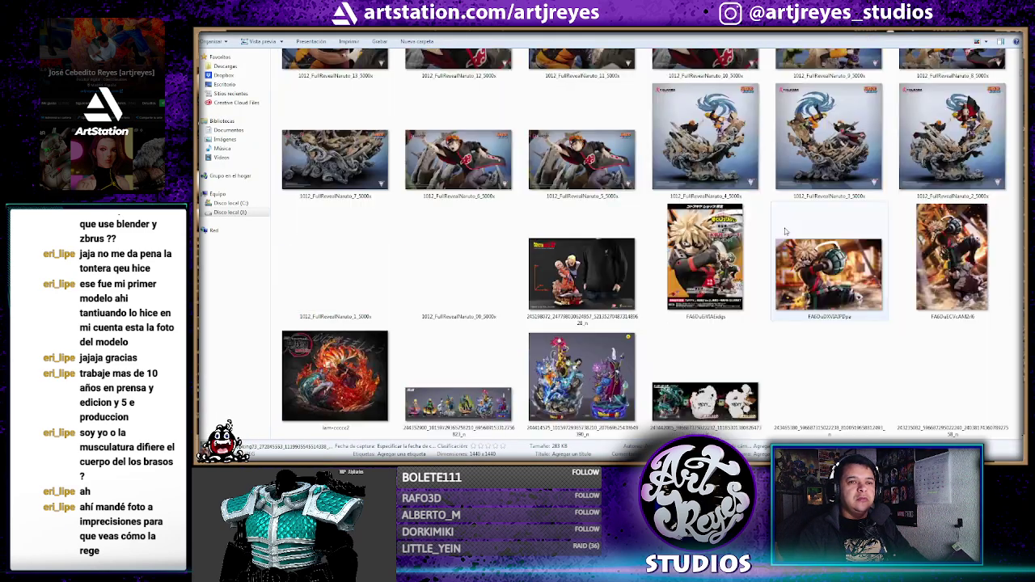
scroll(784, 232, "down", 5)
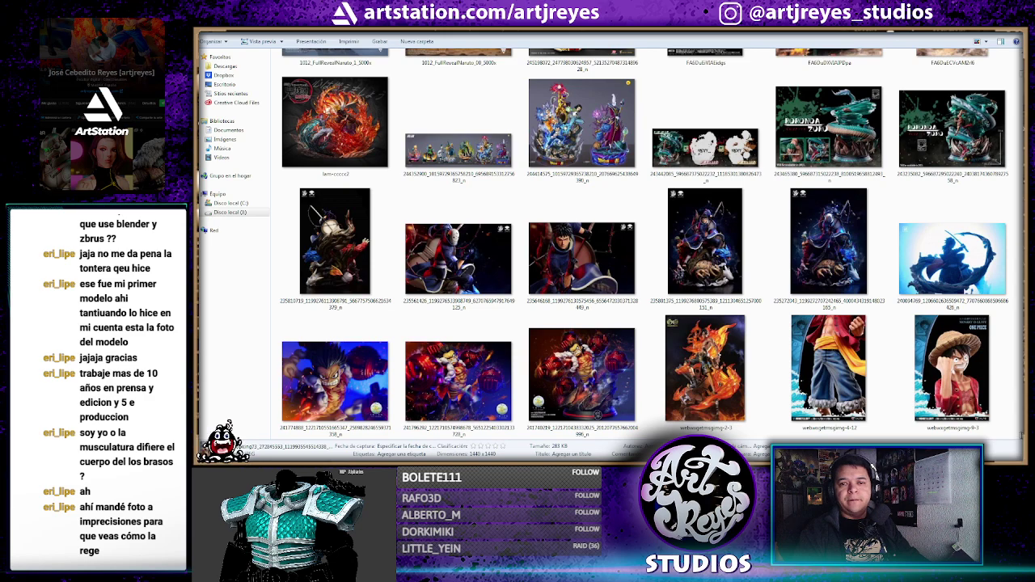
scroll(643, 243, "down", 3)
scroll(643, 242, "down", 3)
scroll(643, 243, "down", 3)
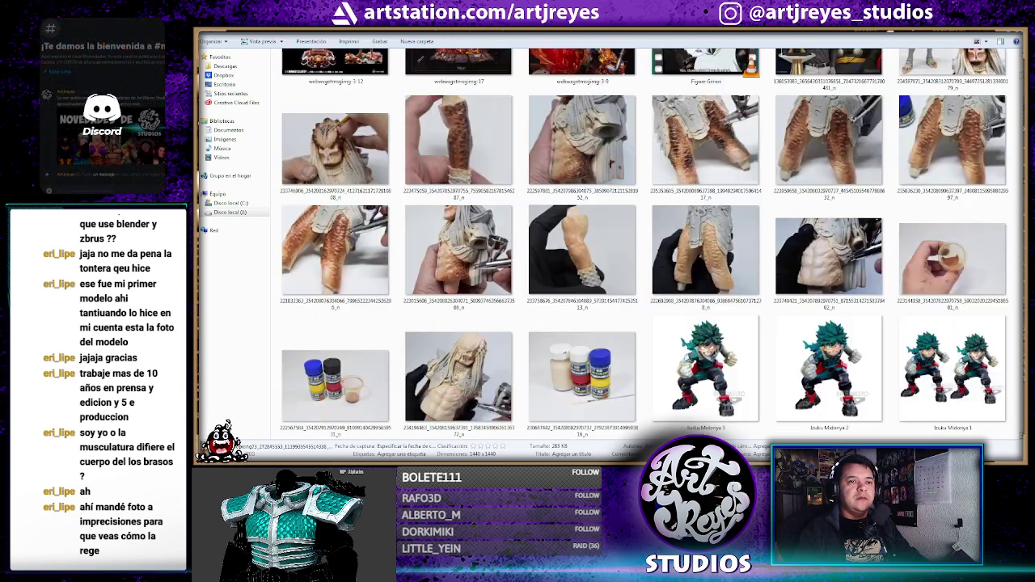
scroll(643, 243, "down", 3)
scroll(643, 243, "down", 3)
scroll(643, 243, "down", 3)
scroll(643, 243, "down", 2)
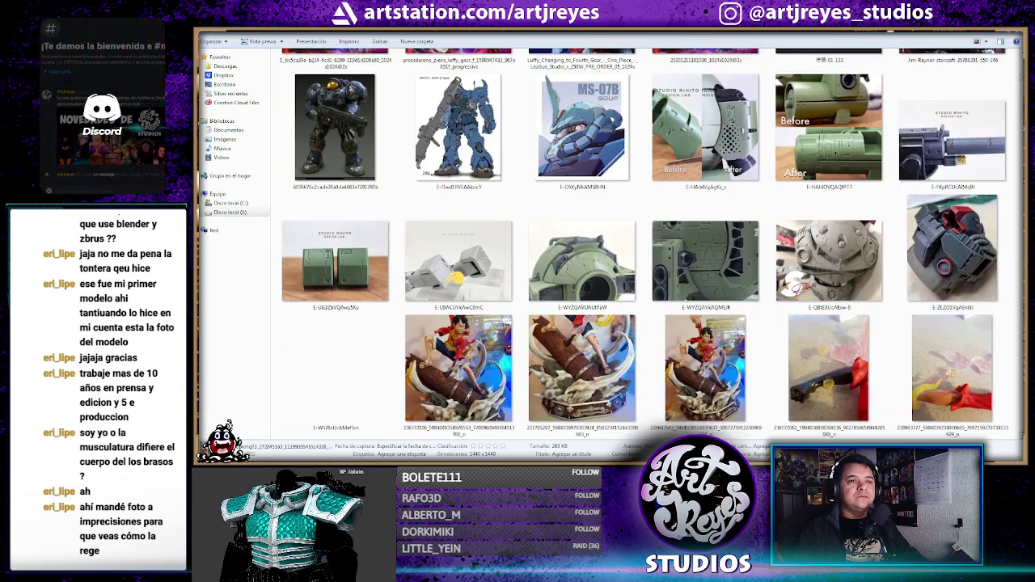
scroll(643, 243, "down", 3)
scroll(643, 242, "down", 3)
scroll(643, 242, "down", 3)
scroll(643, 243, "down", 2)
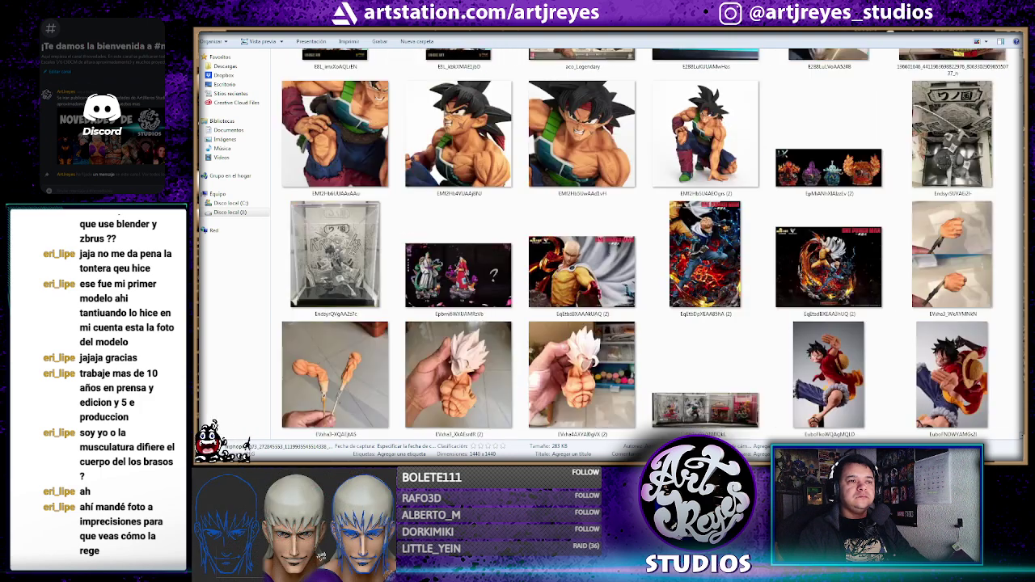
scroll(643, 242, "down", 3)
scroll(643, 242, "down", 3)
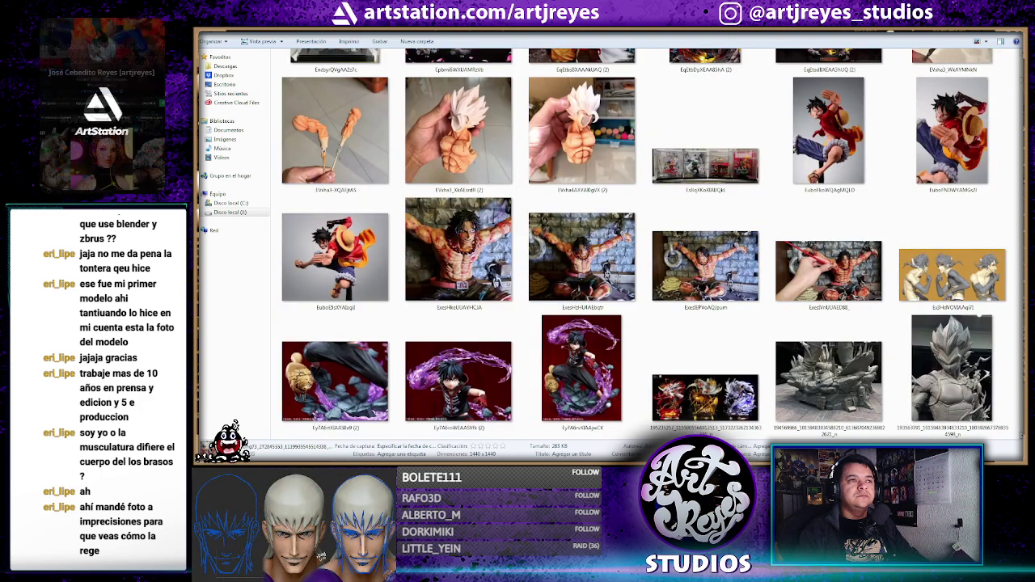
scroll(782, 251, "up", 3)
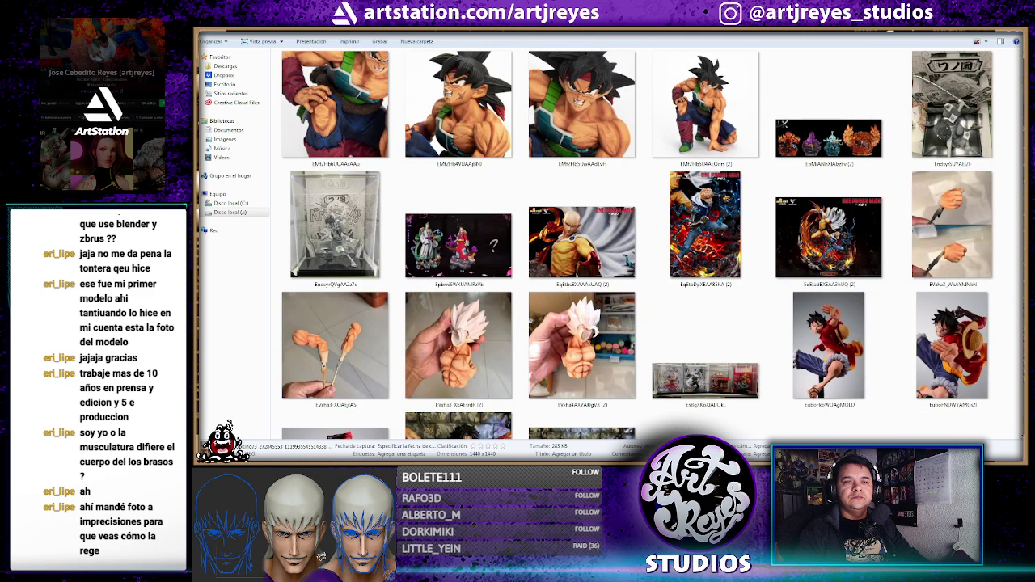
scroll(786, 275, "down", 3)
scroll(786, 275, "down", 5)
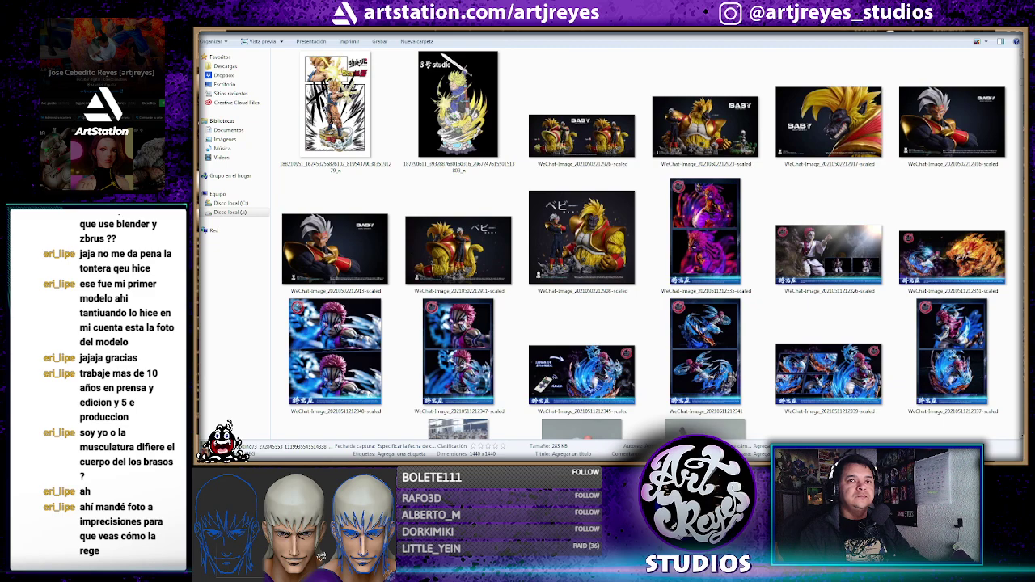
scroll(643, 242, "down", 5)
scroll(643, 243, "down", 5)
scroll(643, 243, "down", 5)
scroll(642, 242, "down", 5)
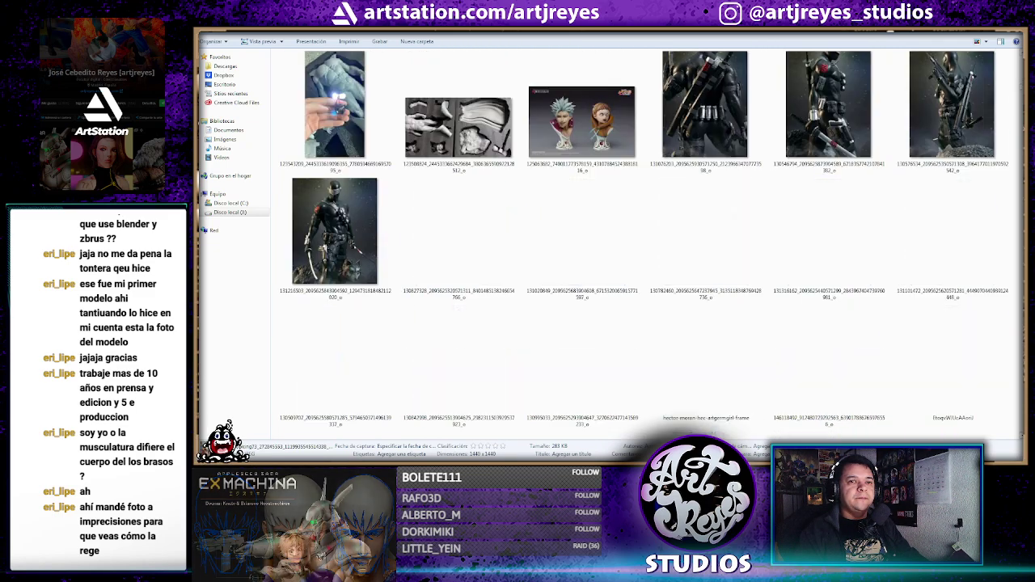
scroll(643, 242, "down", 5)
scroll(643, 243, "down", 5)
scroll(643, 243, "down", 5)
scroll(643, 242, "down", 5)
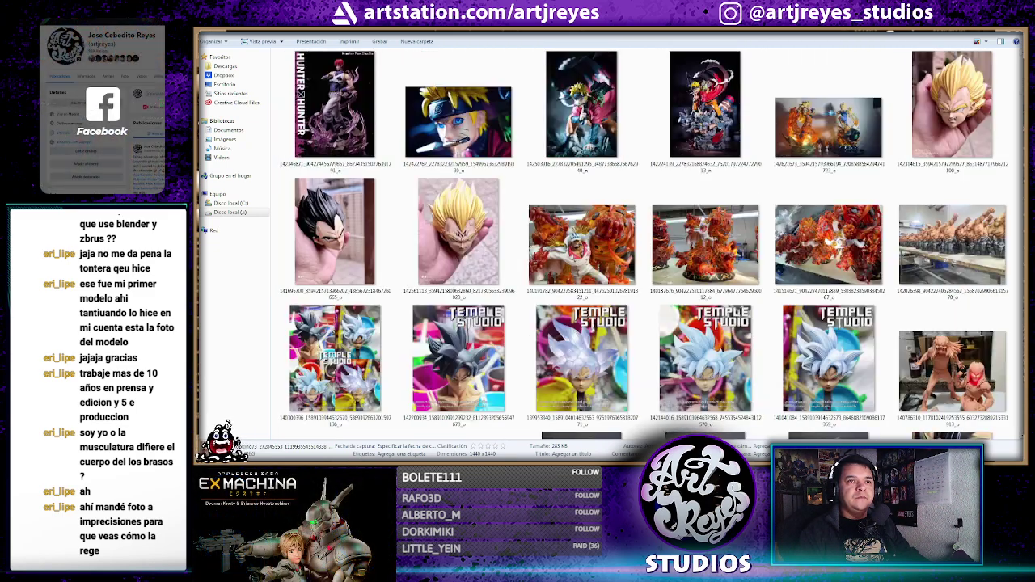
scroll(643, 243, "down", 5)
scroll(643, 243, "down", 5)
scroll(643, 243, "down", 5)
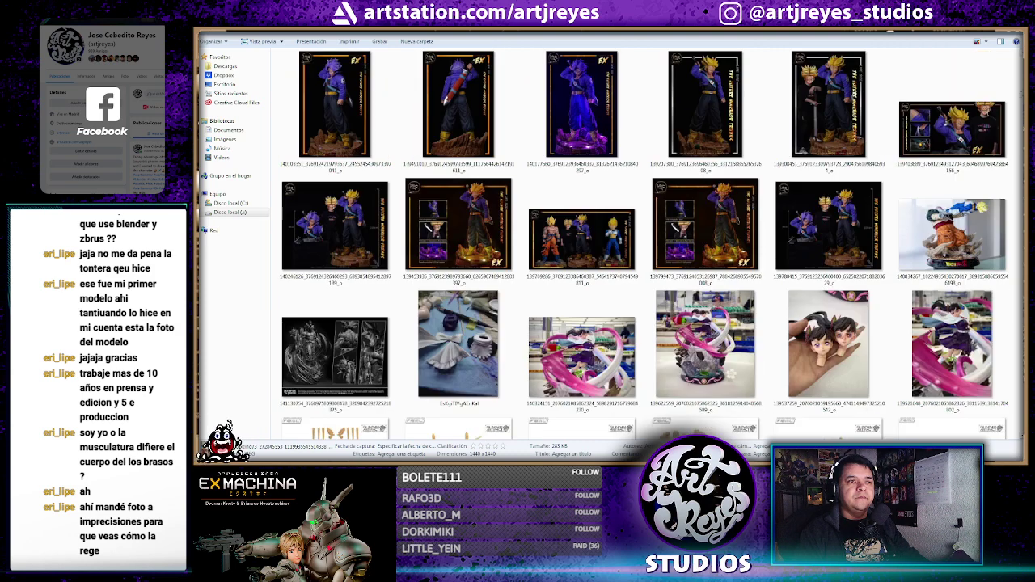
scroll(499, 134, "down", 5)
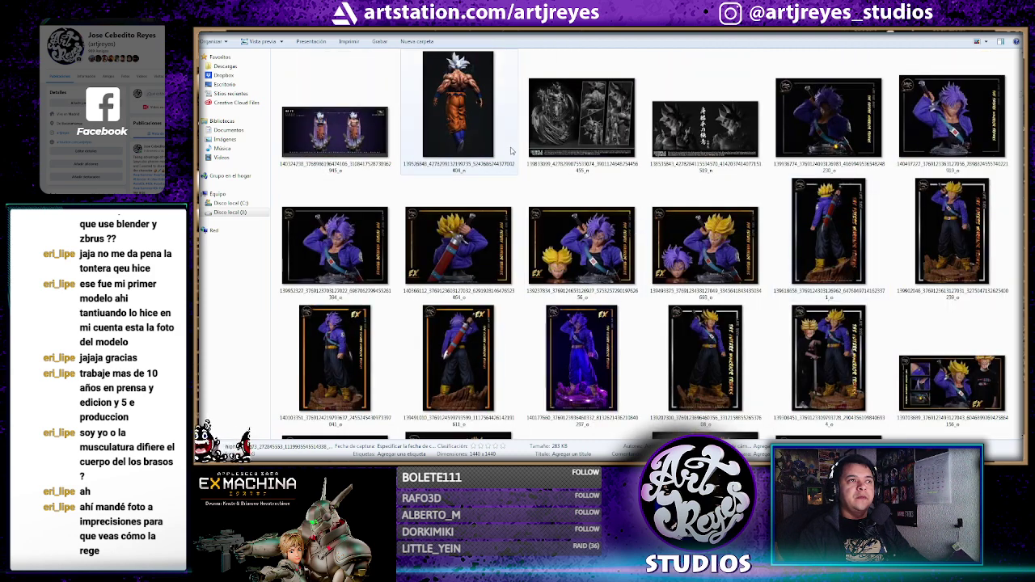
scroll(500, 134, "down", 5)
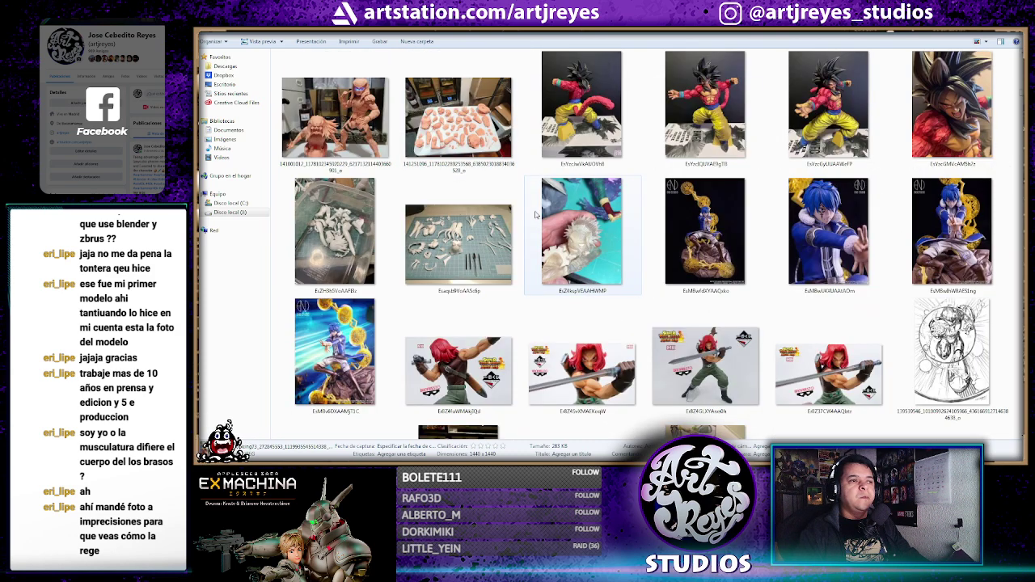
scroll(535, 214, "up", 5)
scroll(536, 216, "down", 5)
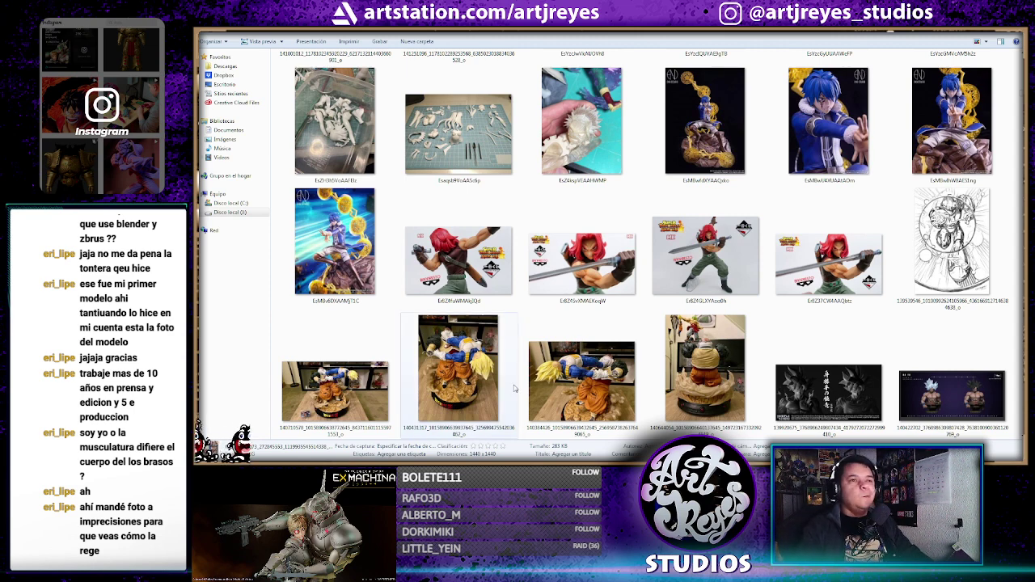
Clear the selection, scroll up the folder, and select the rear-view Ultra Instinct Goku thumbnail
left_click(768, 231)
scroll(767, 232, "up", 3)
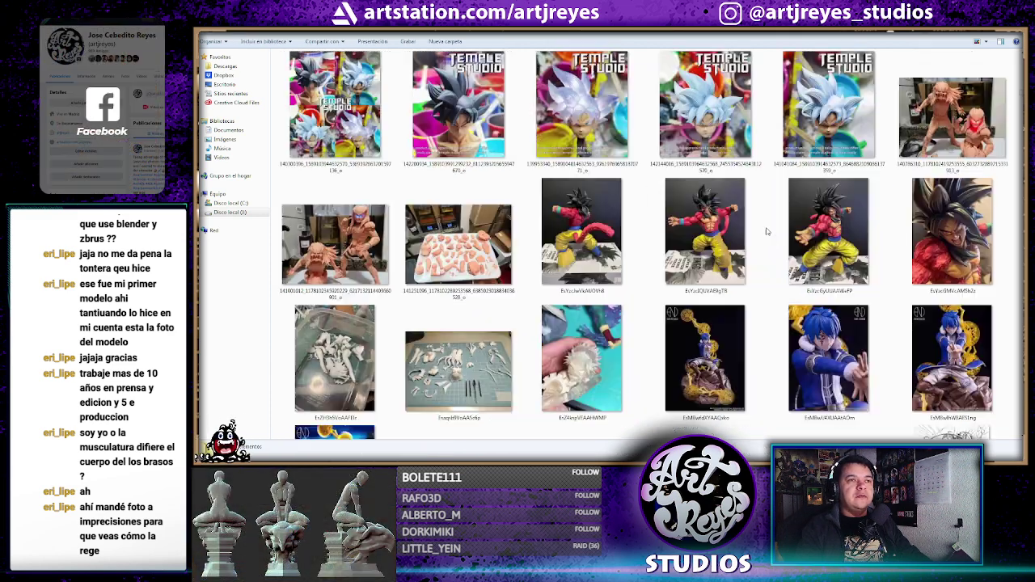
scroll(768, 231, "down", 3)
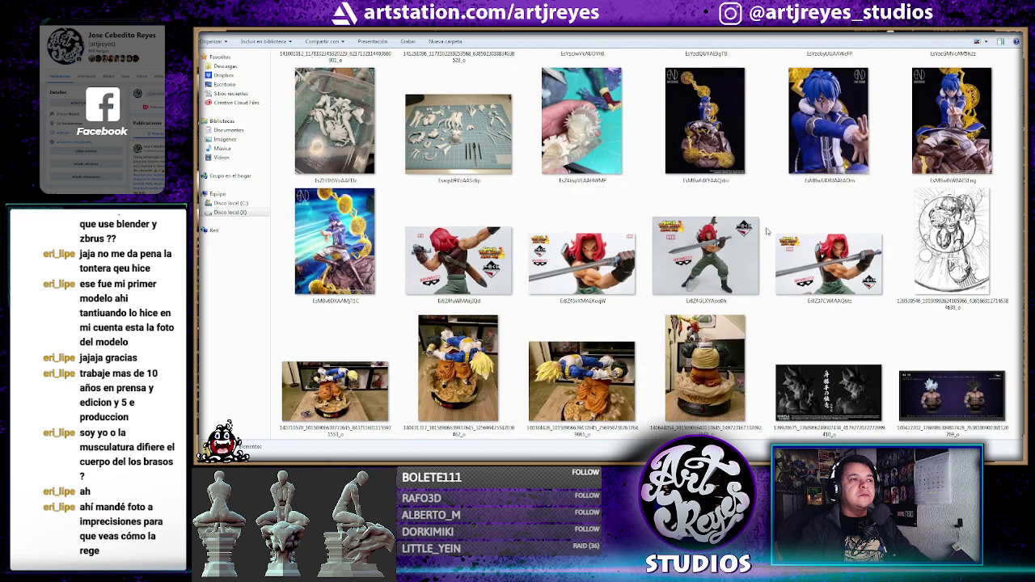
scroll(767, 231, "up", 3)
scroll(768, 231, "up", 3)
scroll(768, 231, "up", 3)
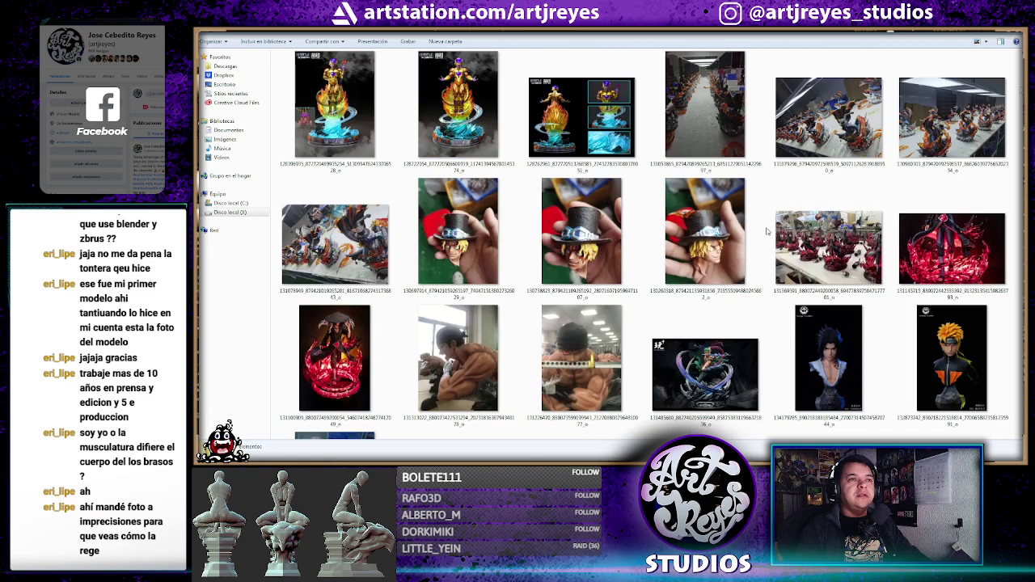
scroll(768, 231, "up", 3)
scroll(767, 232, "up", 3)
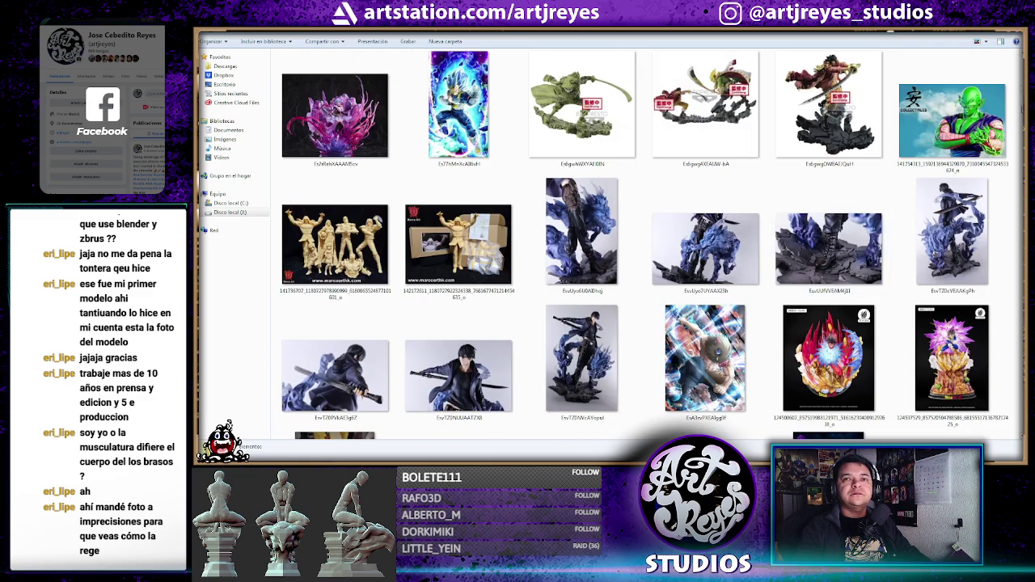
scroll(639, 235, "up", 3)
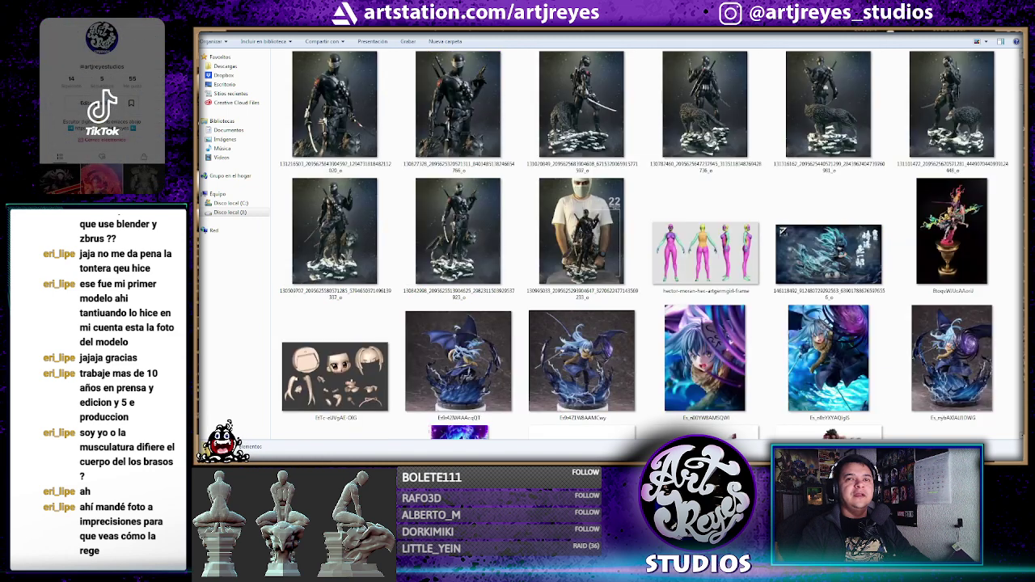
scroll(639, 234, "up", 3)
scroll(639, 235, "up", 3)
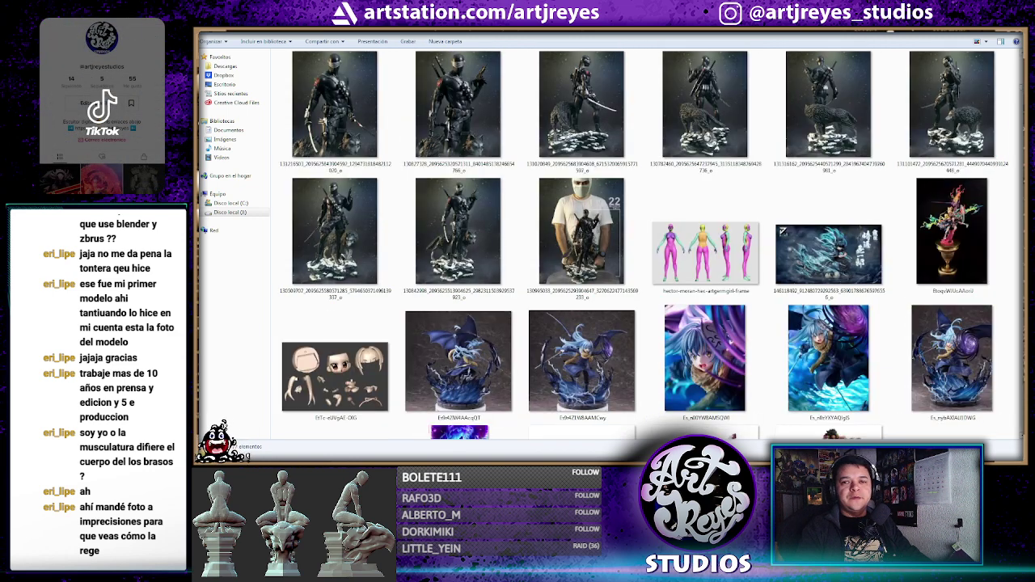
scroll(639, 234, "up", 3)
scroll(639, 235, "up", 3)
scroll(639, 235, "up", 3)
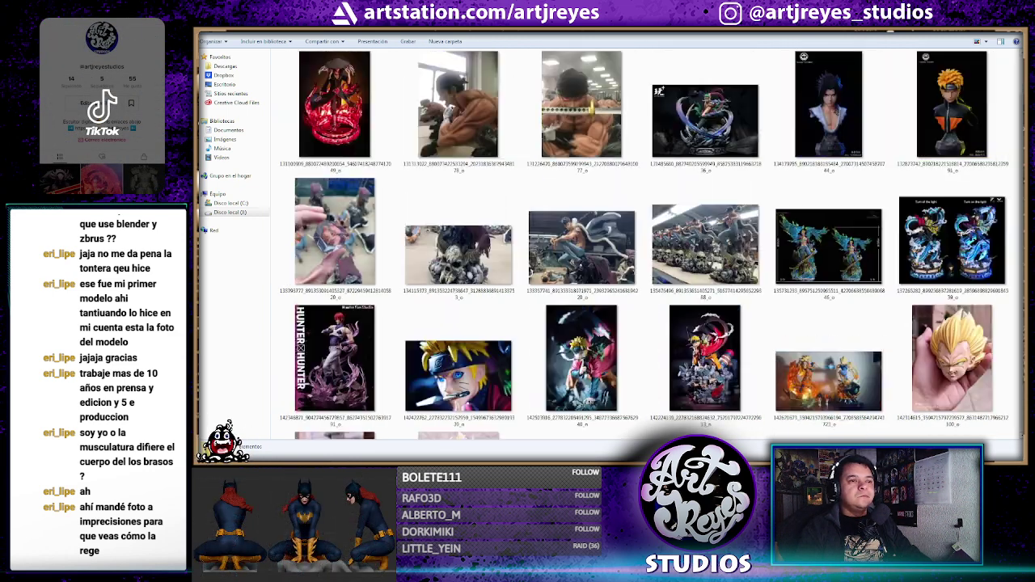
scroll(639, 234, "up", 3)
scroll(639, 235, "up", 3)
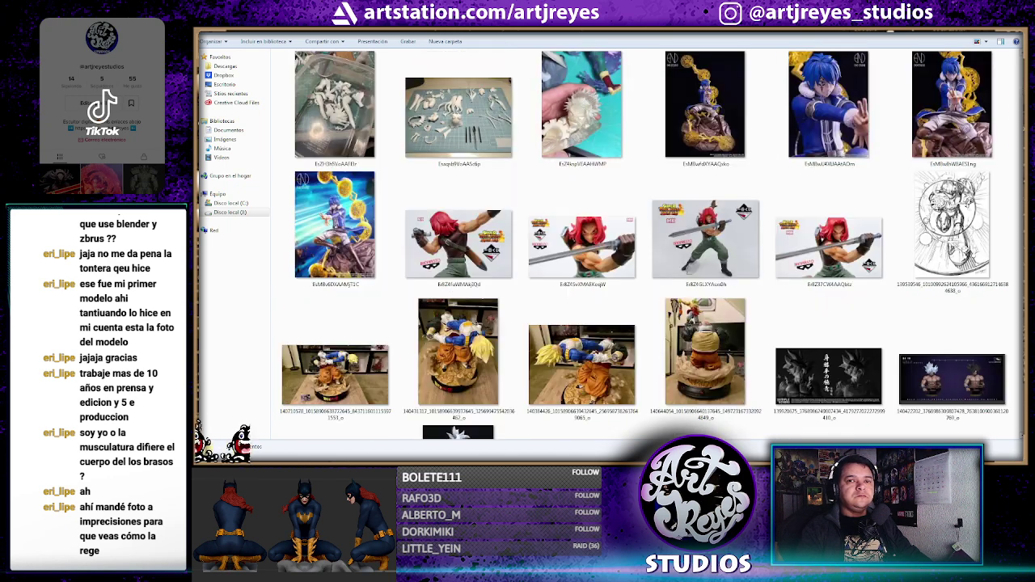
scroll(530, 157, "up", 3)
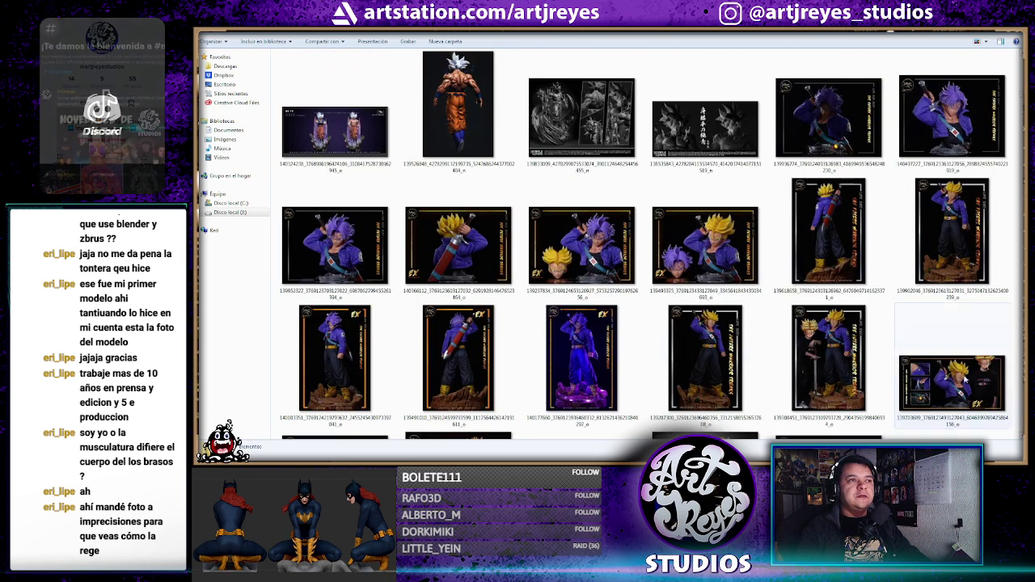
left_click(473, 118)
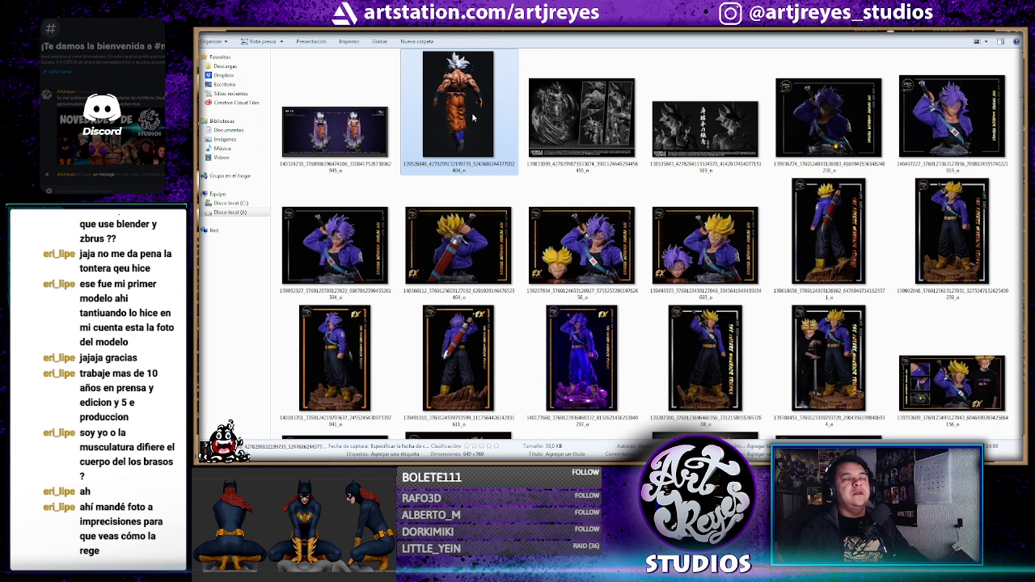
Open the Goku statue image and advance to the DaYu Studio Son Goku photo
double_click(473, 118)
scroll(579, 164, "up", 1)
scroll(578, 165, "up", 2)
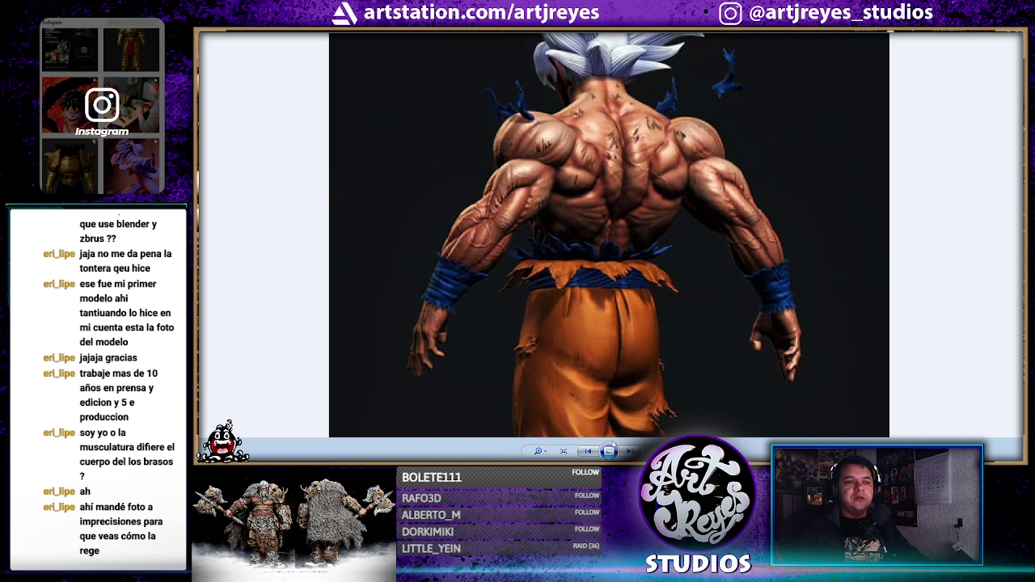
left_click(589, 451)
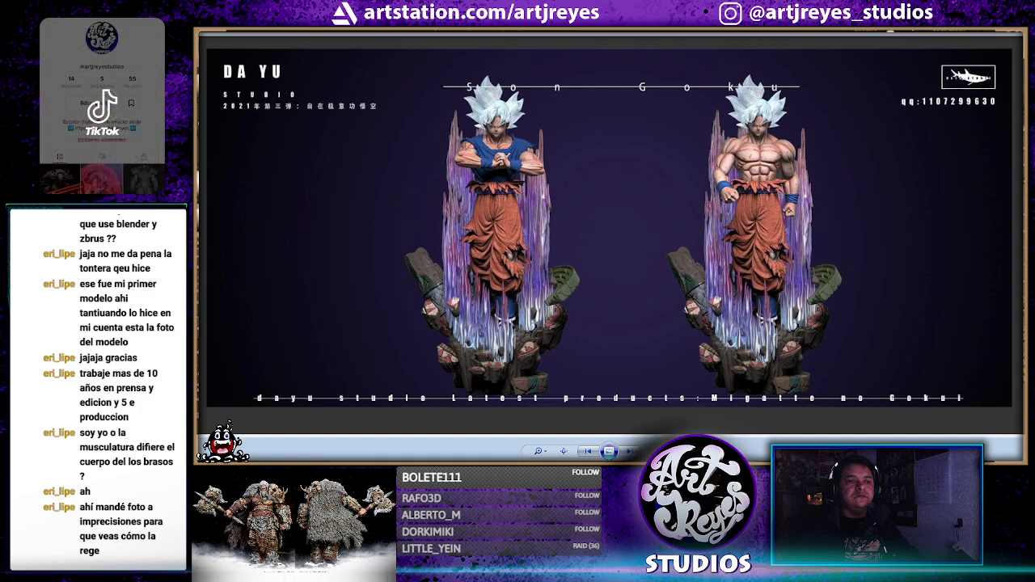
Zoom and pan onto the shirtless Goku's head and title, then launch Snipping Tool
scroll(734, 257, "up", 1)
scroll(786, 178, "up", 1)
scroll(765, 157, "up", 1)
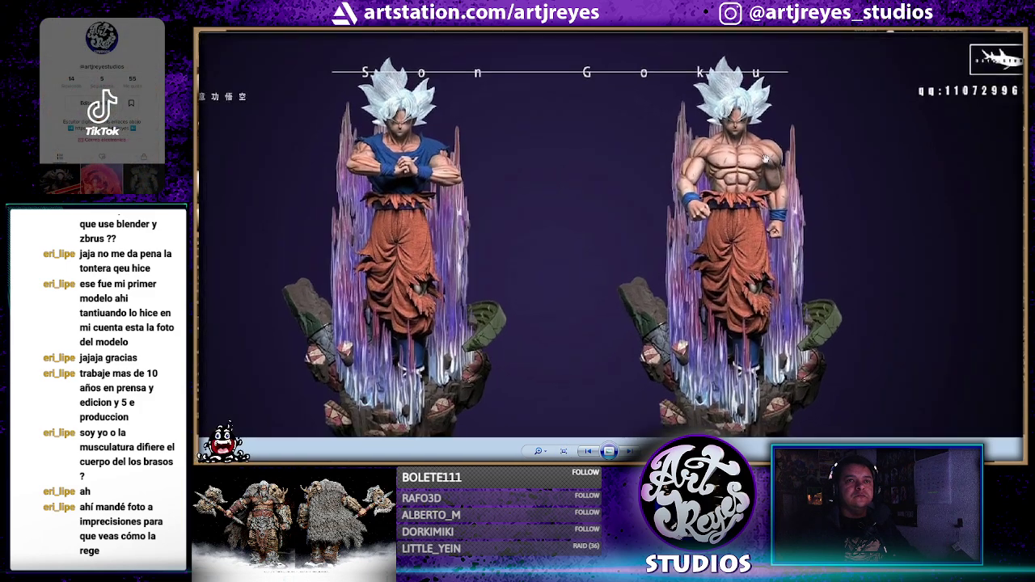
scroll(765, 158, "up", 2)
mouse_move(768, 158)
left_mouse_down()
mouse_move(730, 257)
mouse_move(727, 239)
left_mouse_up()
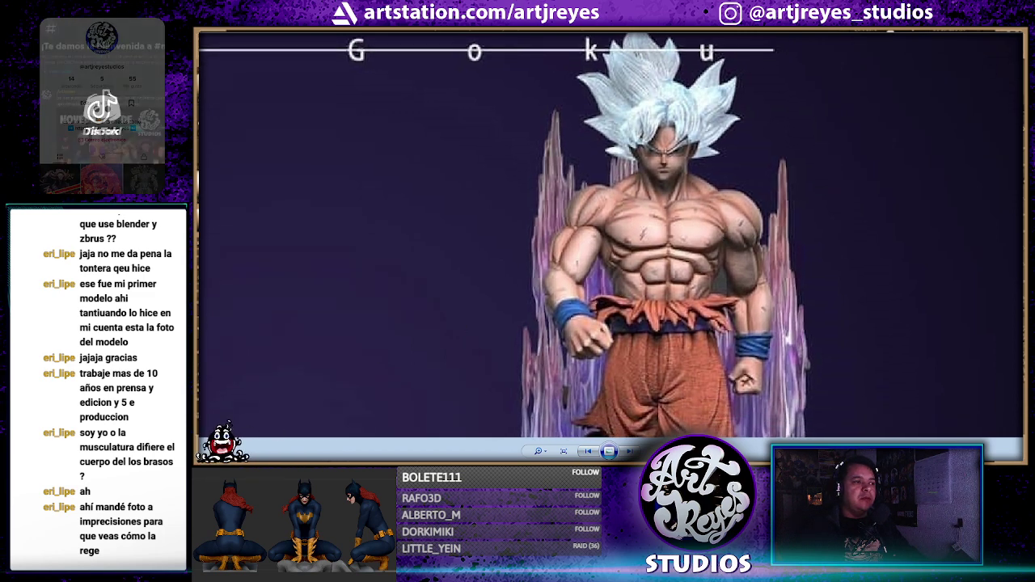
left_click(204, 450)
left_click(220, 202)
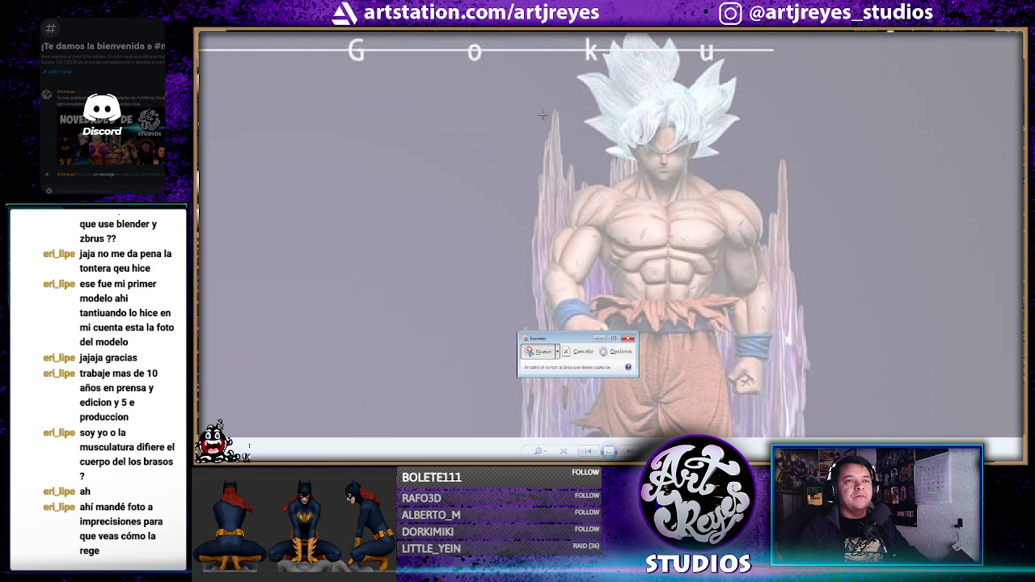
Snip the shirtless Goku and paste it into the Discord reply as the second image
left_click_drag(535, 108, 786, 406)
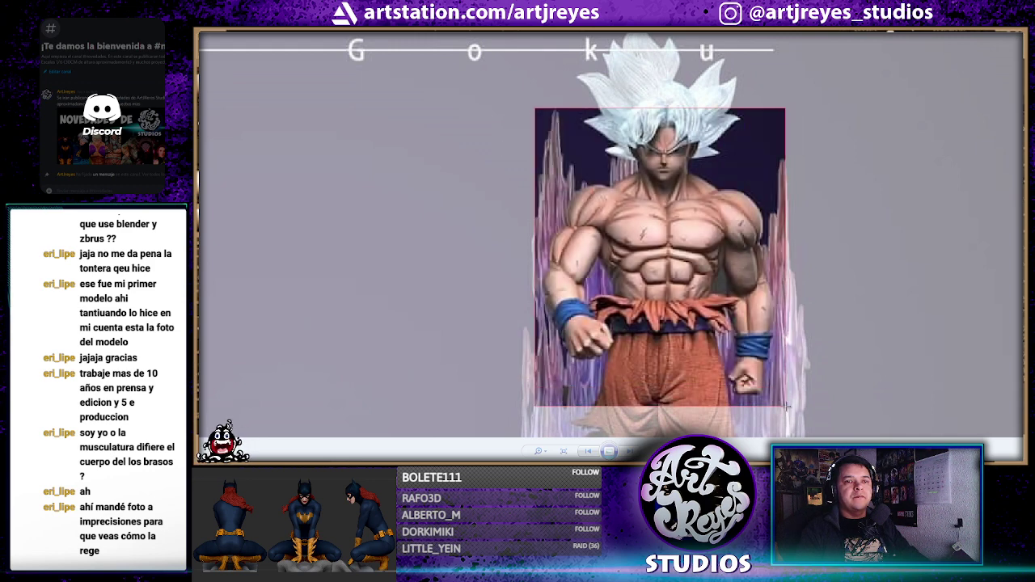
left_click_drag(786, 406, 789, 406)
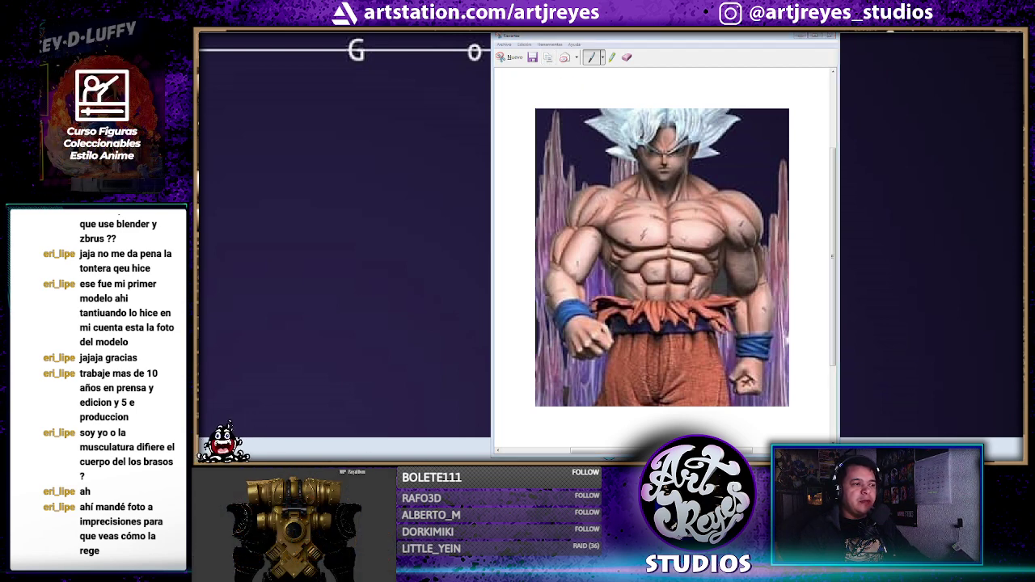
key("alt+Tab")
key("ctrl+v")
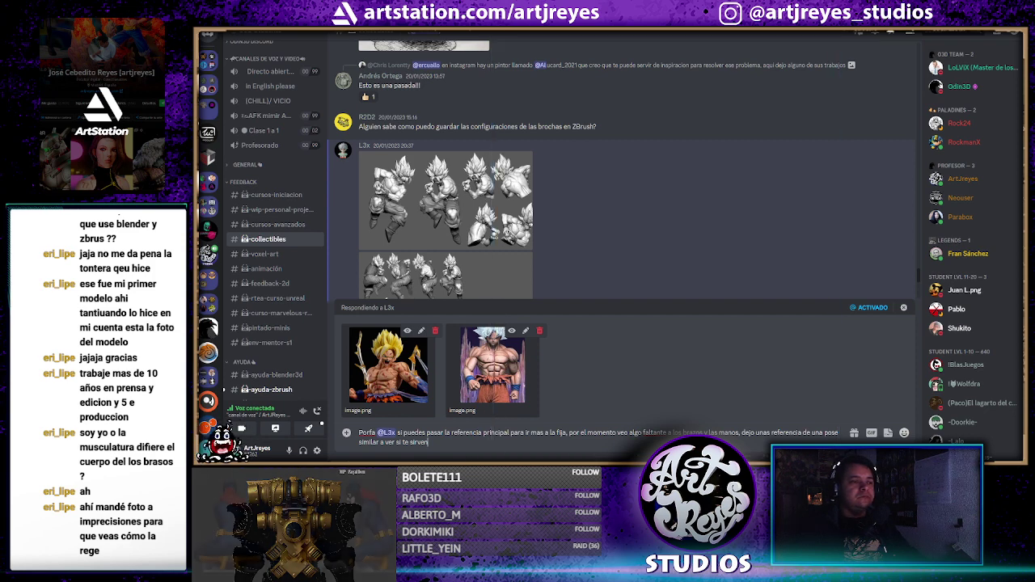
key("alt+Tab")
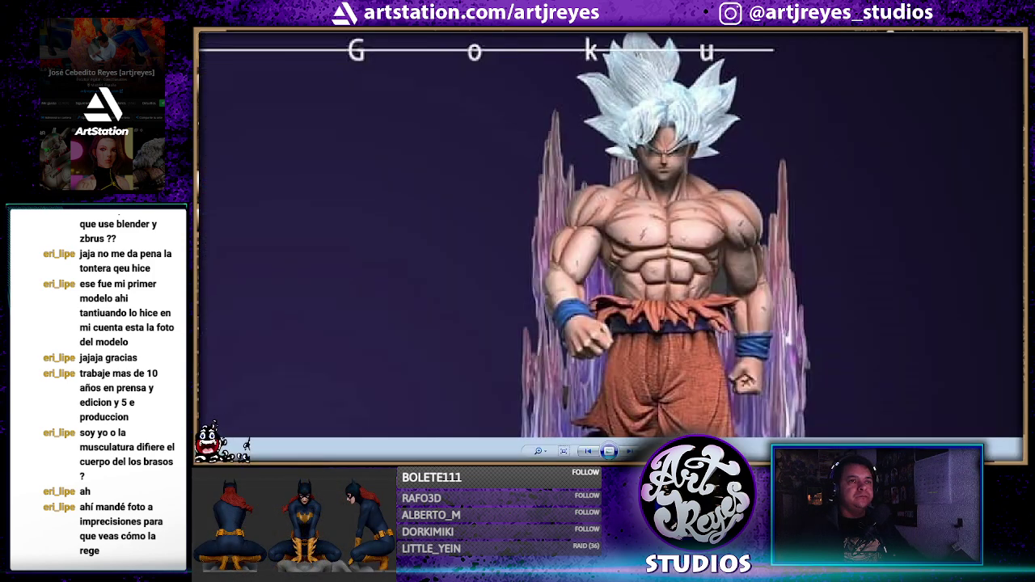
key("alt+Tab")
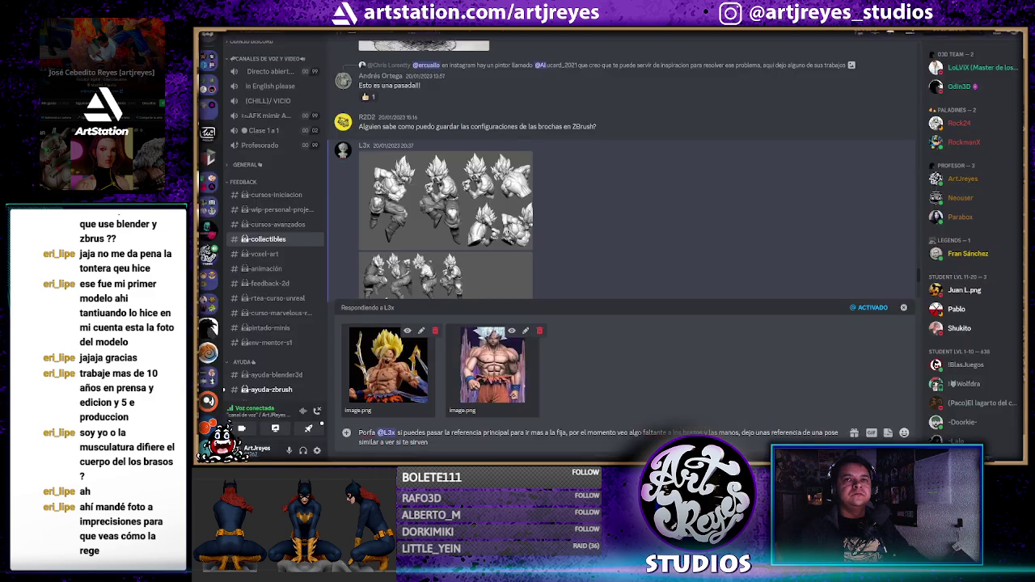
key("alt+Tab")
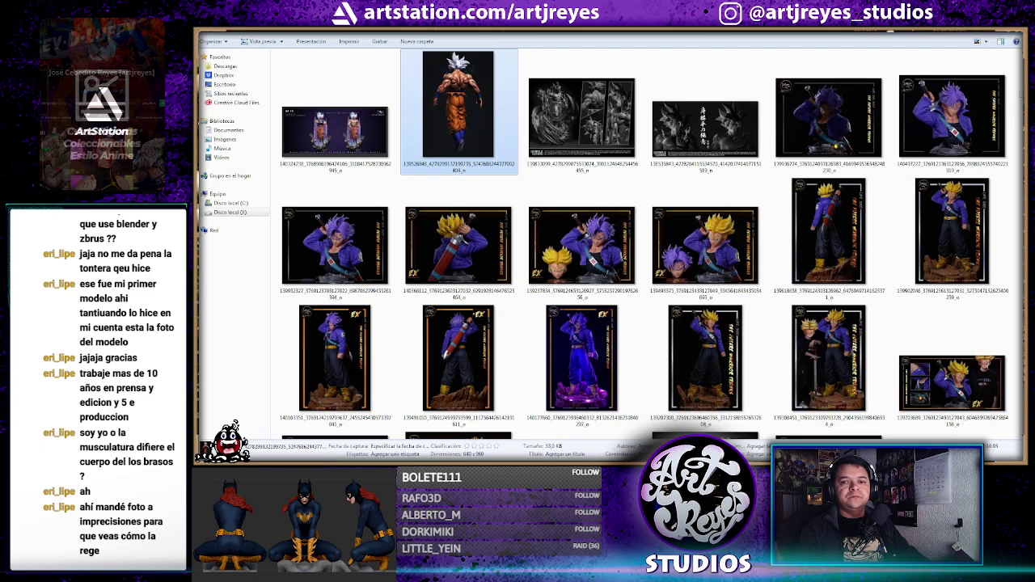
Scroll down the reference folder to the grey ronald-gebilaguin-arnold sculpt images
scroll(1009, 435, "down", 5)
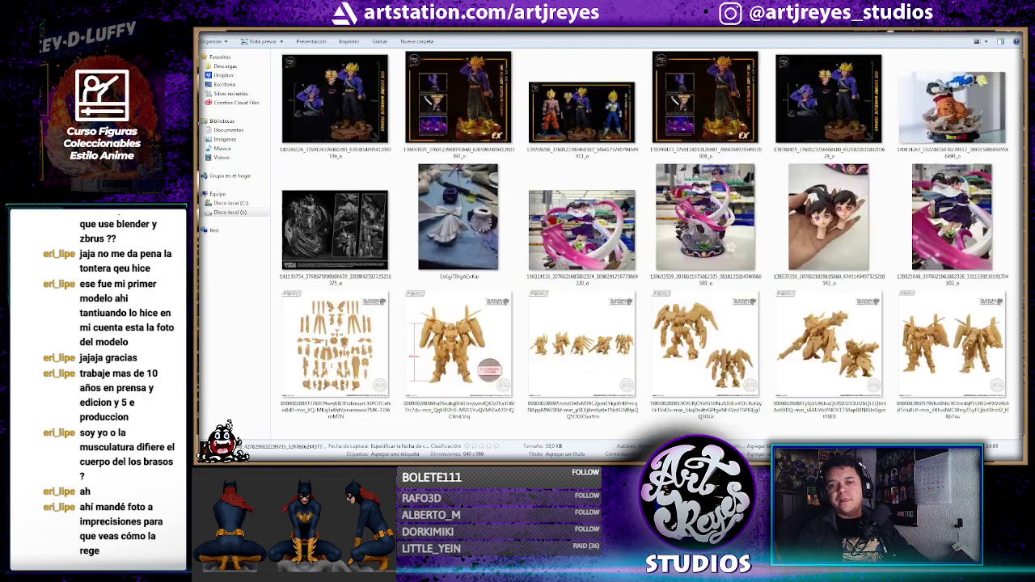
scroll(1010, 433, "down", 3)
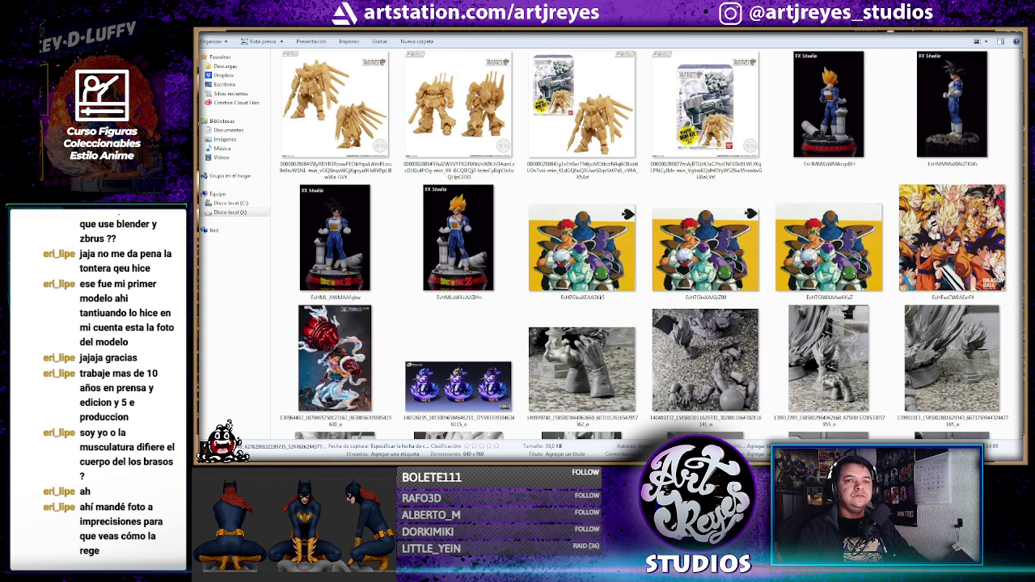
scroll(1011, 433, "down", 3)
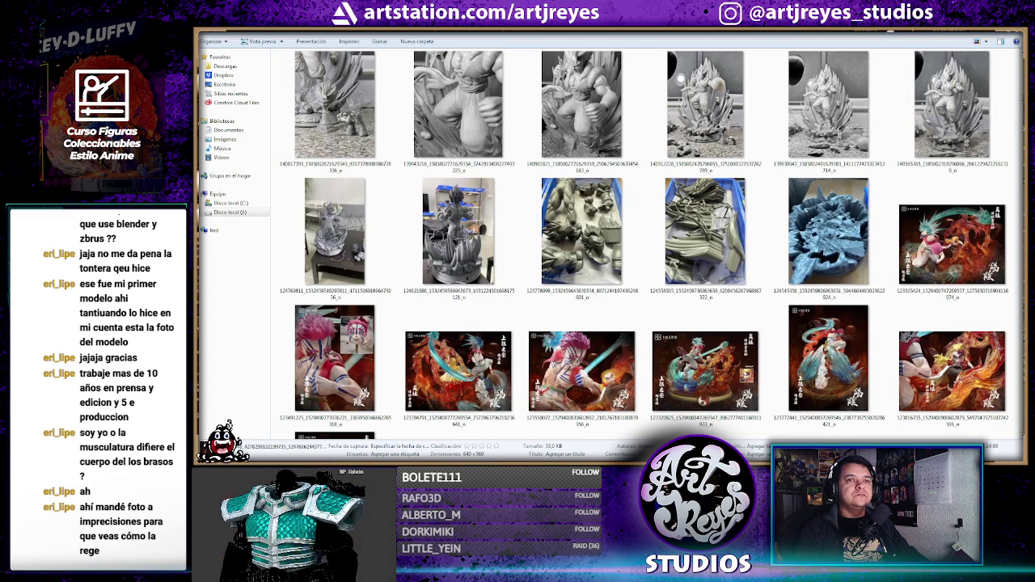
scroll(1010, 433, "down", 3)
scroll(1011, 432, "down", 3)
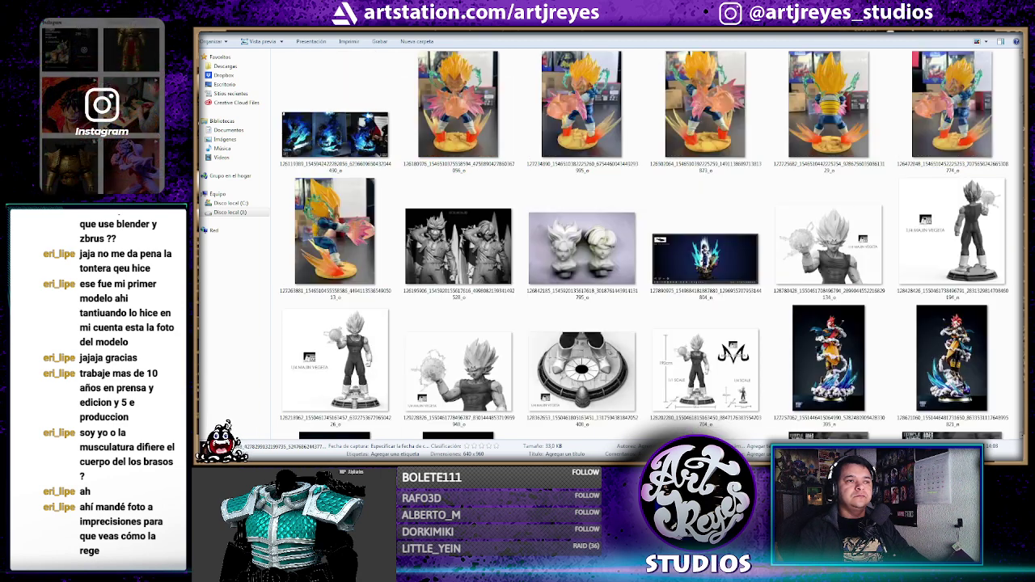
scroll(643, 242, "down", 3)
scroll(643, 243, "down", 3)
scroll(643, 243, "down", 3)
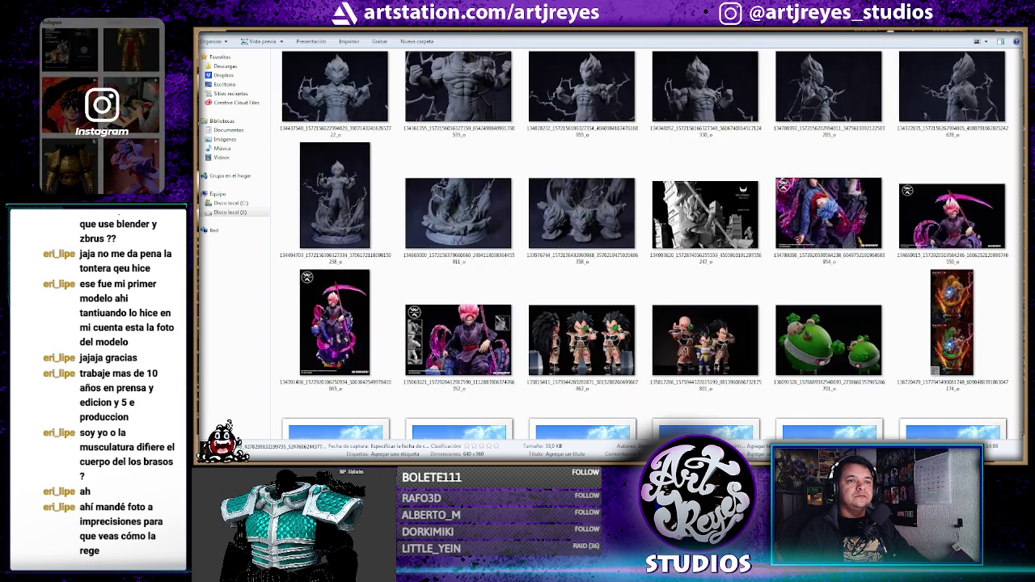
scroll(643, 242, "down", 3)
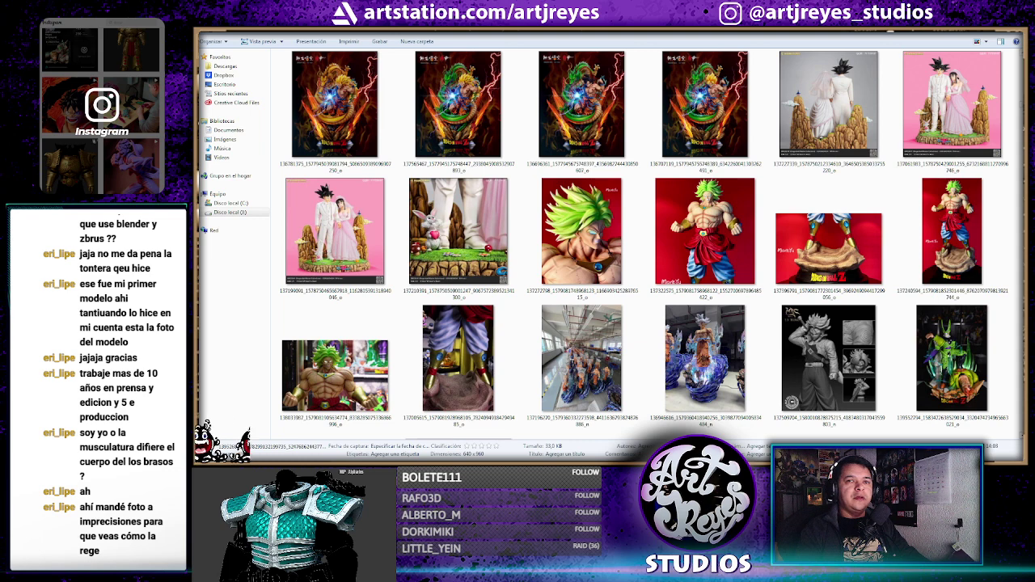
scroll(642, 243, "down", 3)
scroll(643, 242, "down", 3)
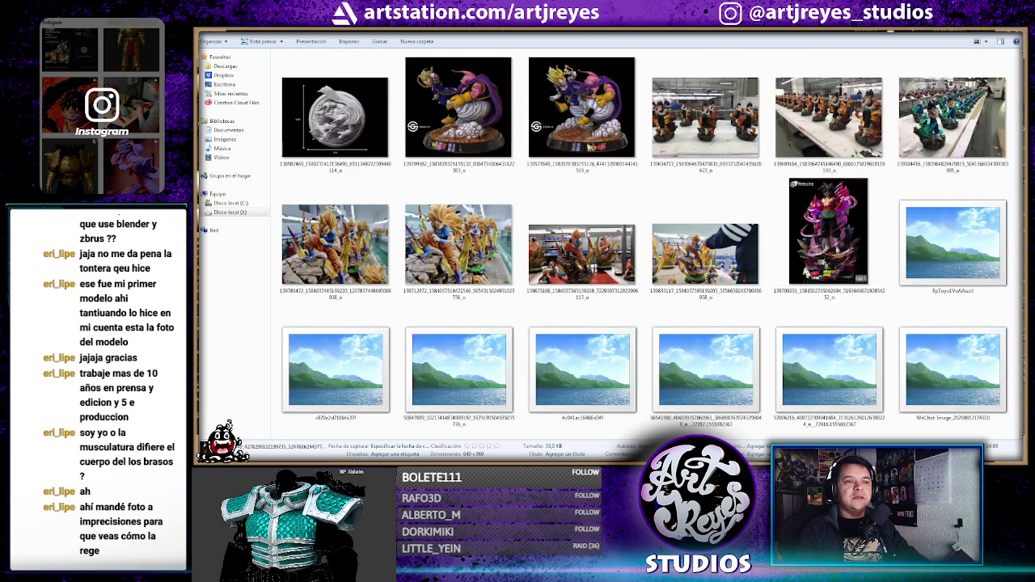
scroll(643, 243, "down", 3)
scroll(643, 243, "down", 3)
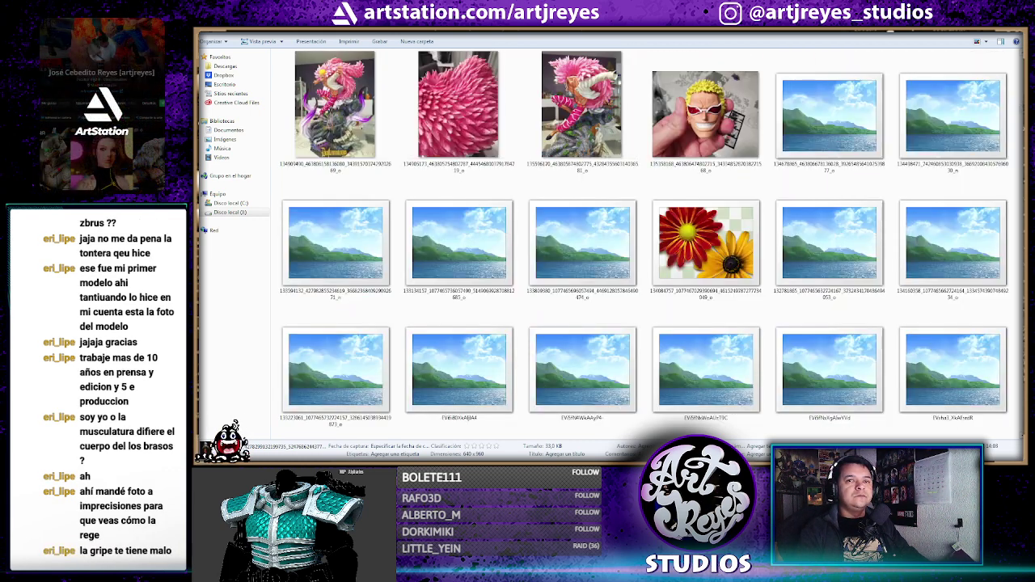
scroll(643, 243, "down", 3)
scroll(643, 242, "down", 3)
scroll(643, 243, "down", 3)
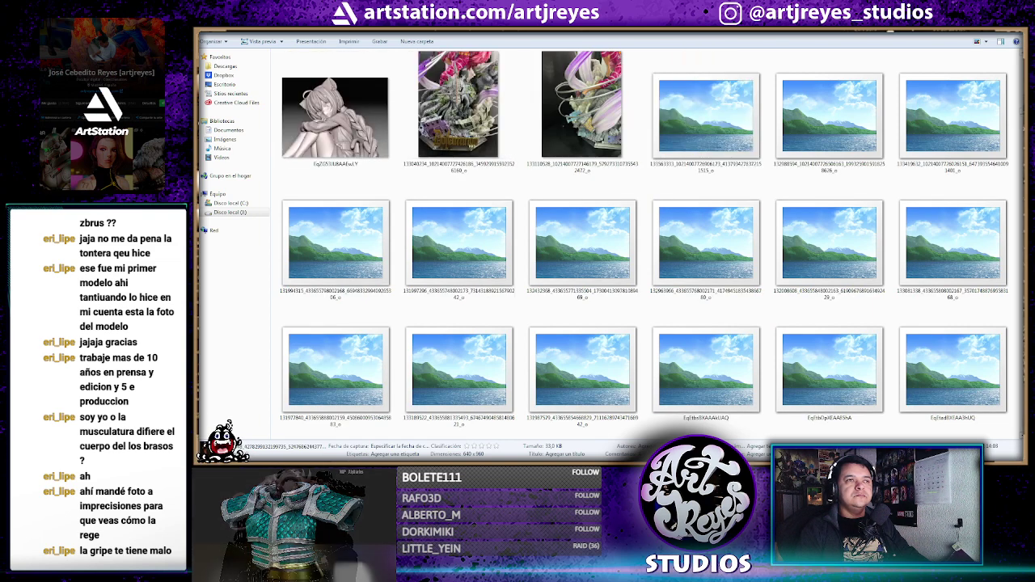
scroll(643, 243, "down", 3)
scroll(643, 243, "down", 3)
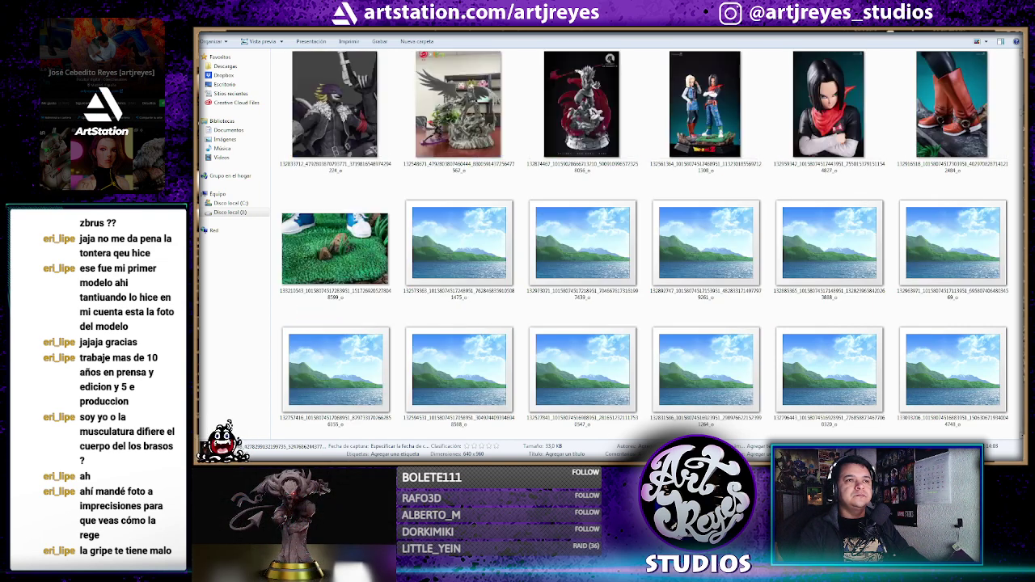
scroll(643, 243, "down", 3)
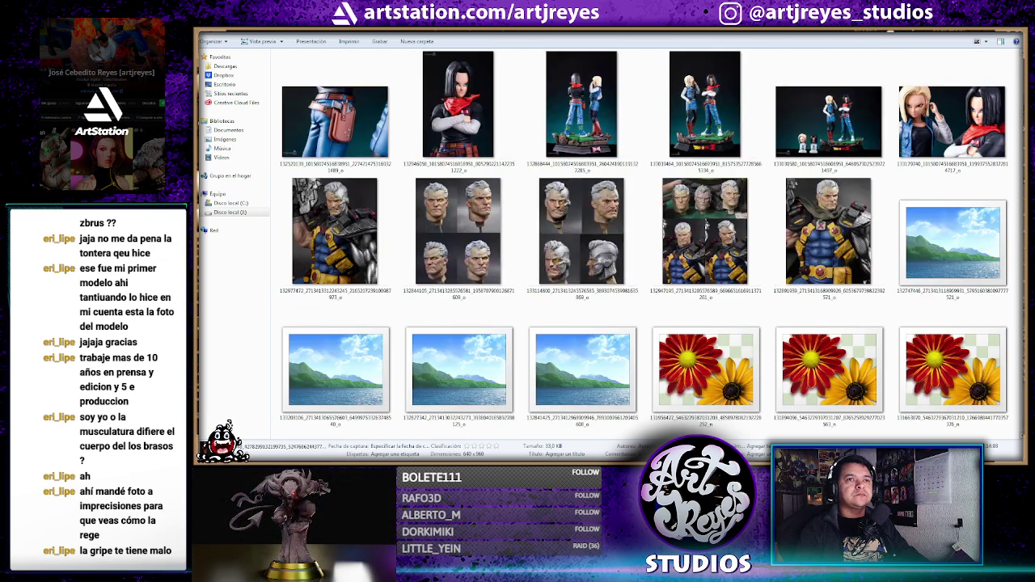
scroll(643, 243, "down", 3)
scroll(643, 243, "down", 3)
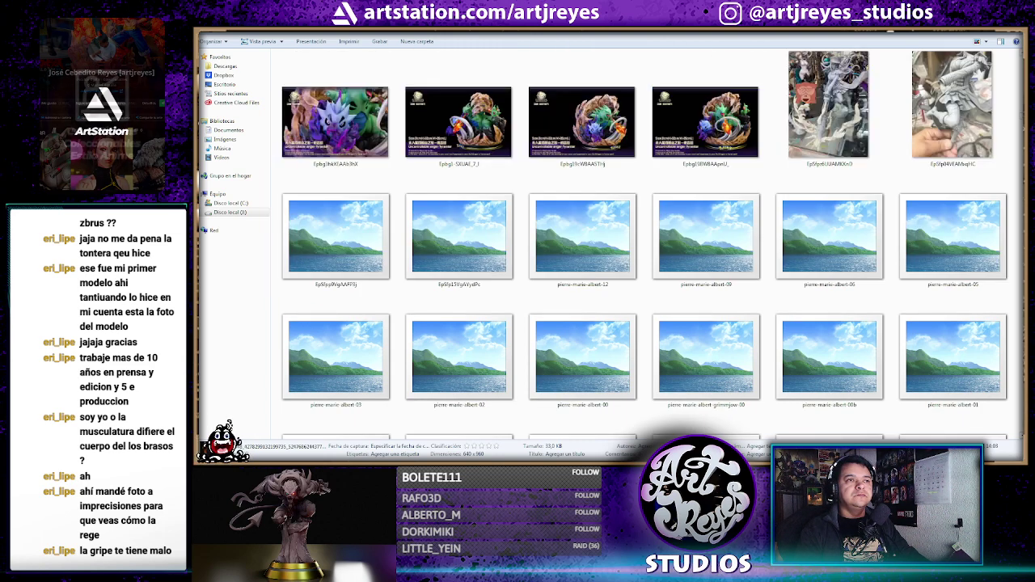
scroll(643, 243, "down", 3)
scroll(643, 243, "down", 3)
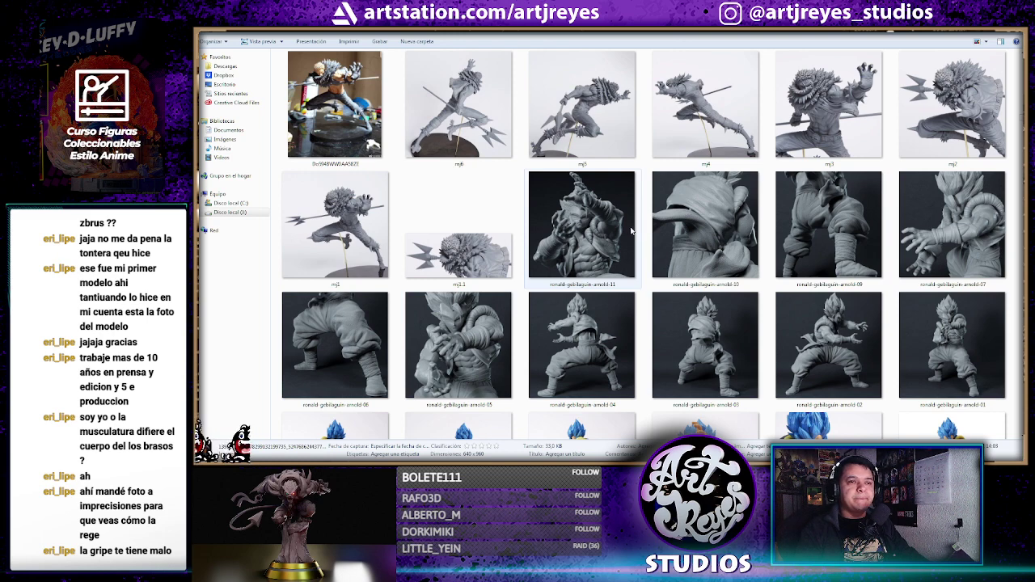
View ronald-gebilaguin-arnold-05 full-size and step through the series to the grey back view
double_click(497, 323)
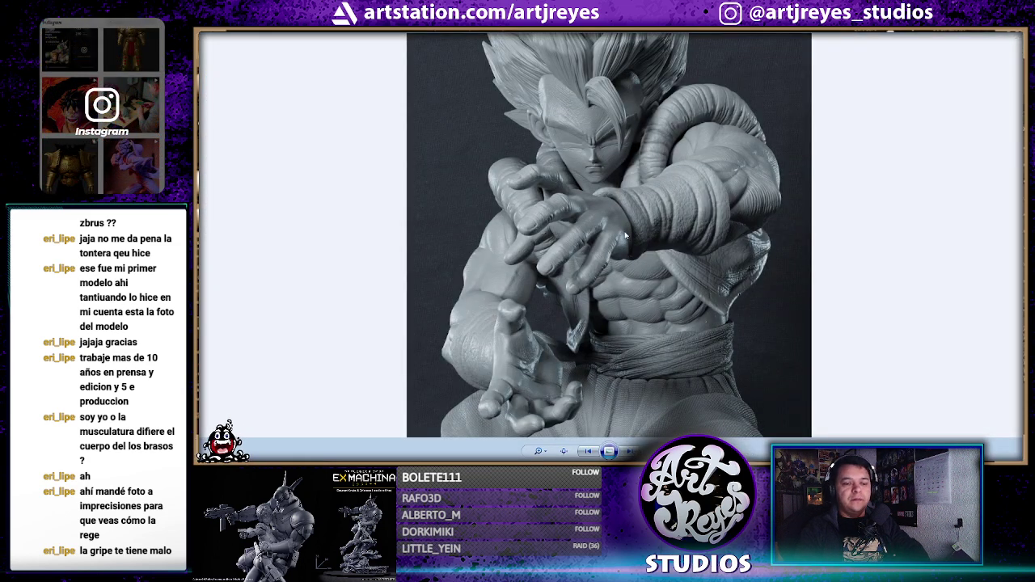
scroll(625, 234, "down", 1)
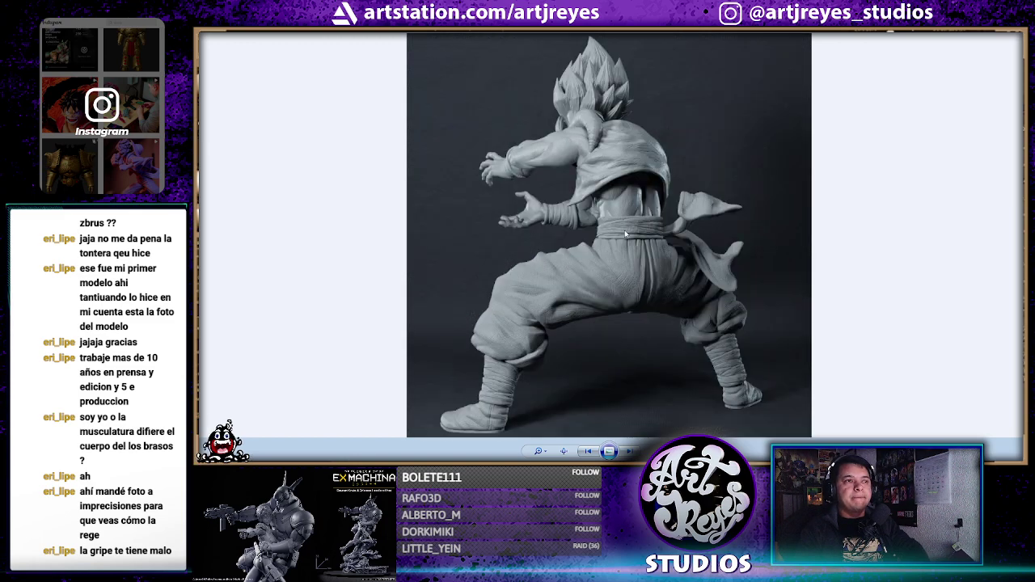
scroll(625, 234, "down", 1)
scroll(625, 234, "down", 1)
scroll(625, 234, "down", 1)
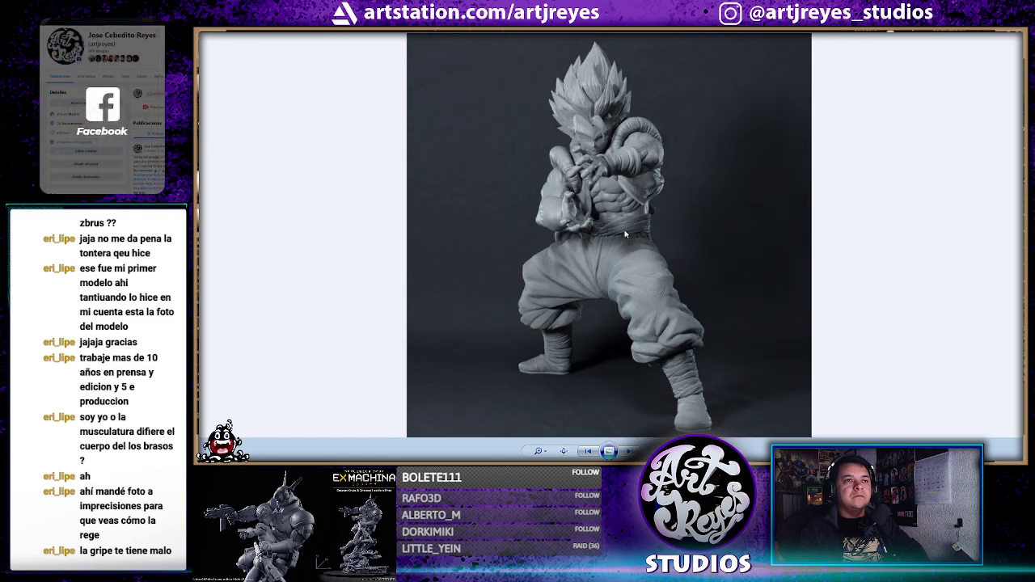
scroll(625, 234, "down", 1)
scroll(632, 225, "down", 1)
scroll(954, 113, "down", 1)
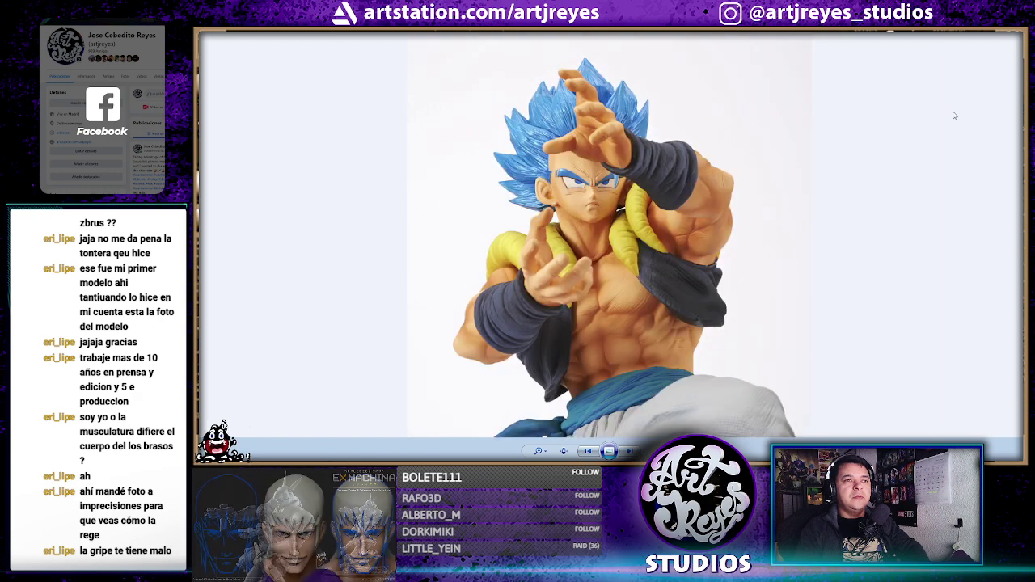
scroll(958, 106, "down", 1)
scroll(959, 101, "down", 1)
scroll(963, 101, "down", 1)
scroll(969, 99, "down", 1)
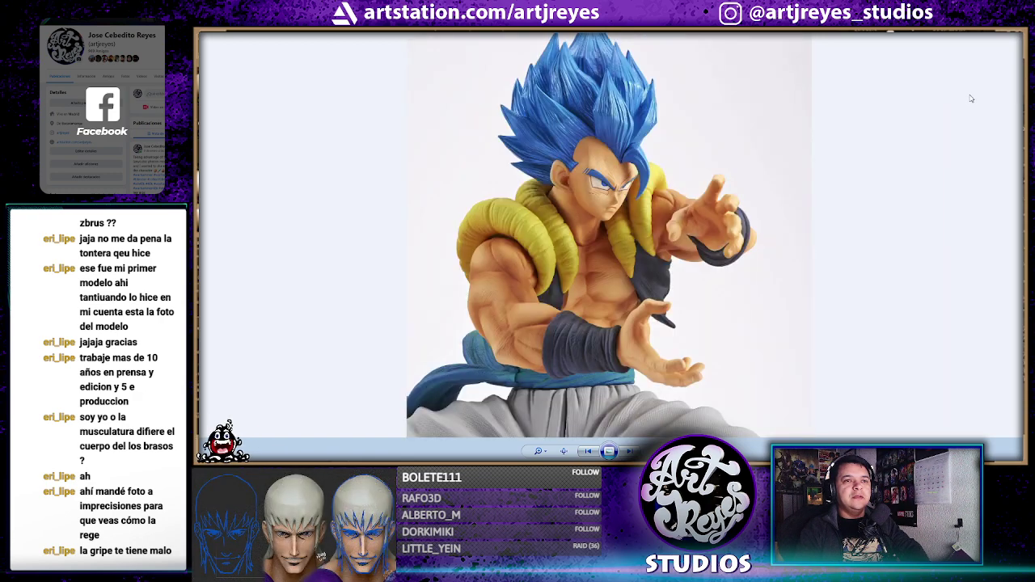
scroll(971, 98, "down", 1)
scroll(972, 97, "down", 1)
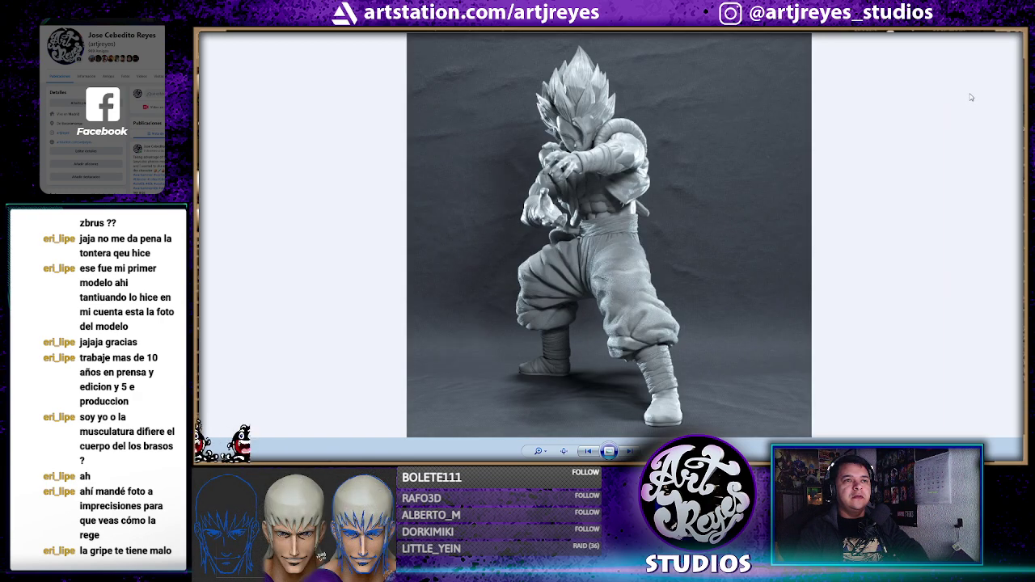
scroll(973, 95, "down", 1)
scroll(973, 95, "down", 1)
scroll(987, 72, "down", 1)
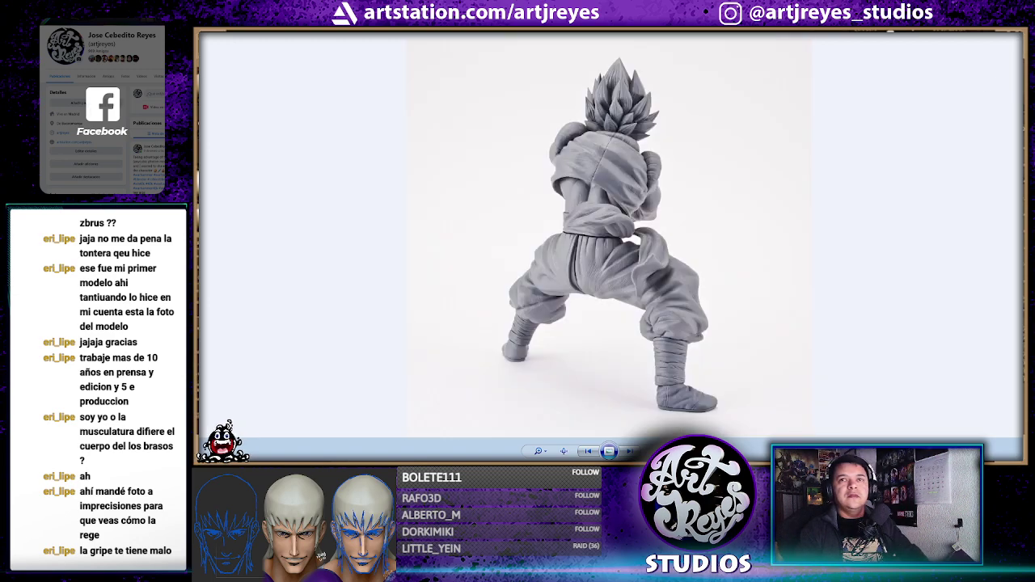
Close the photo viewer and scroll down the folder to the Aokiji figure photos
key("alt+F4")
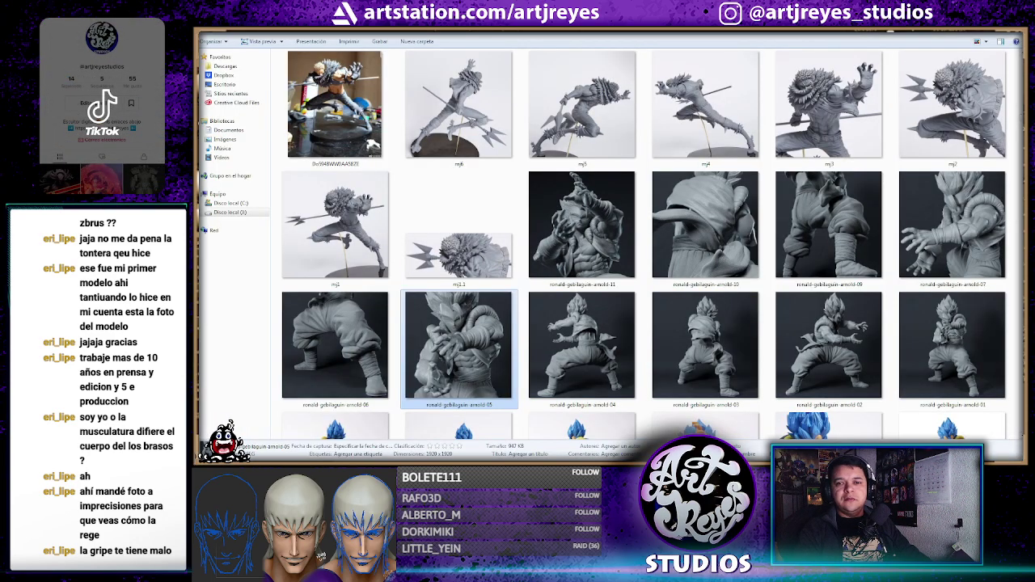
scroll(643, 235, "down", 3)
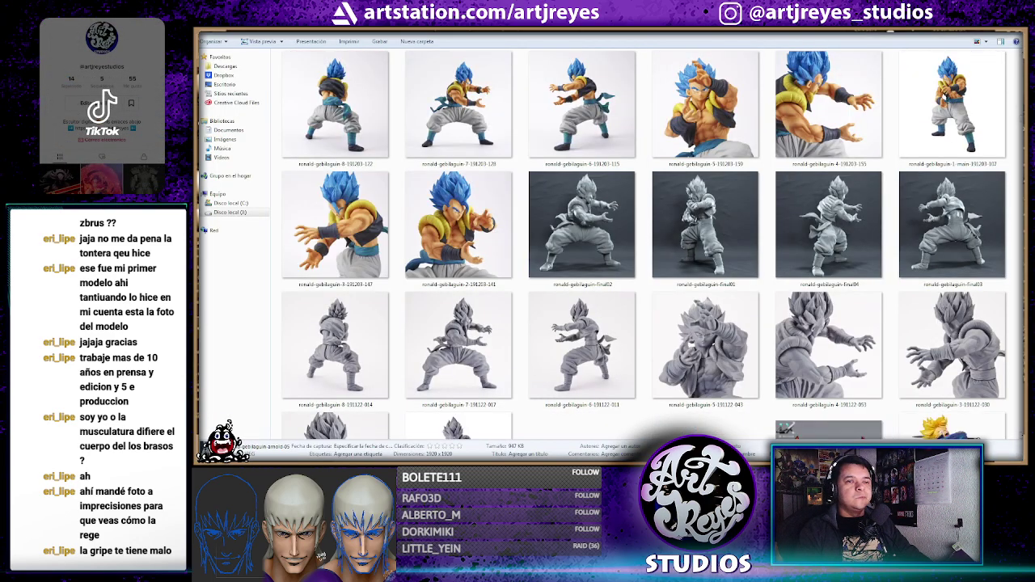
scroll(643, 234, "down", 3)
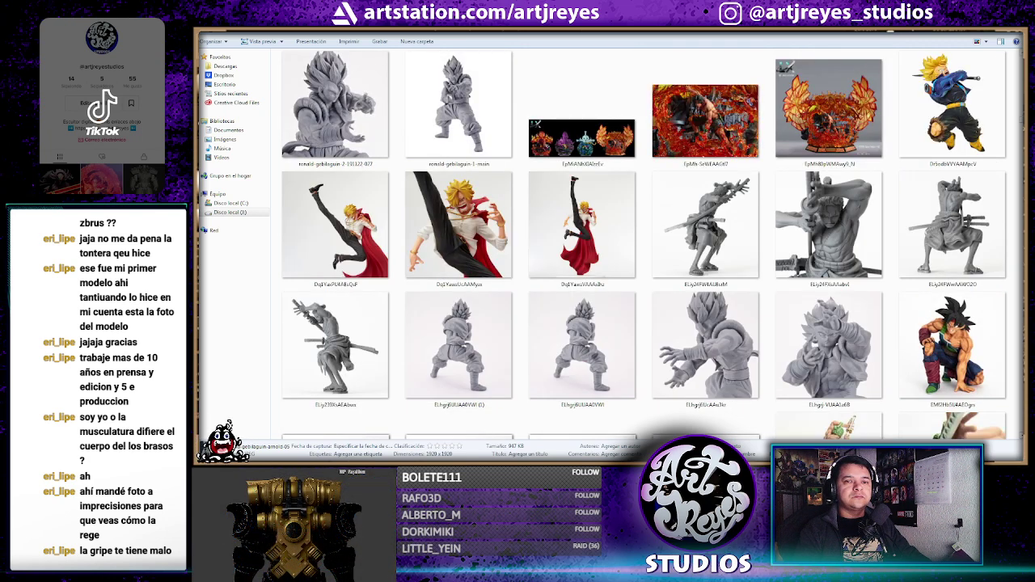
scroll(642, 235, "down", 3)
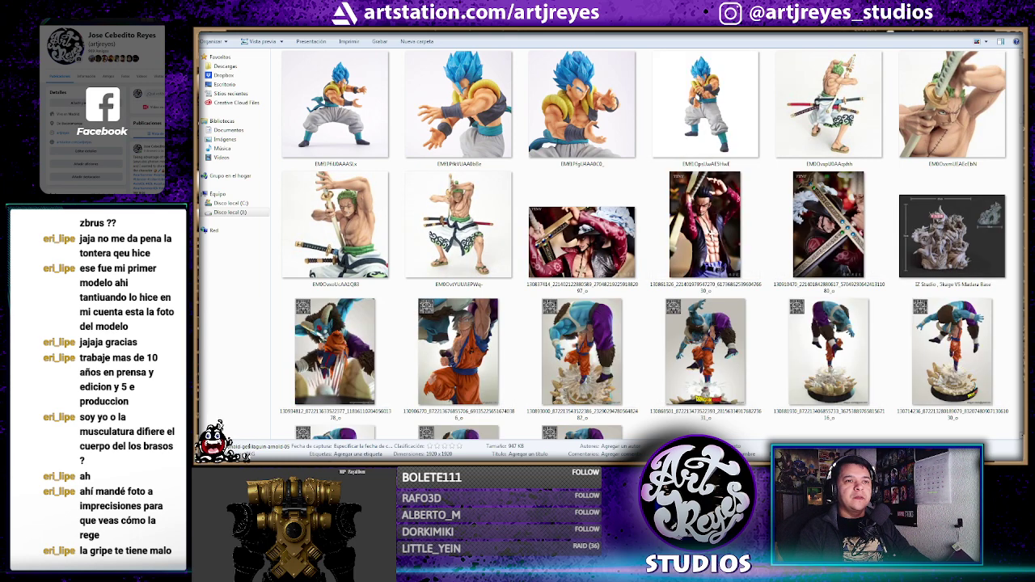
scroll(643, 234, "down", 2)
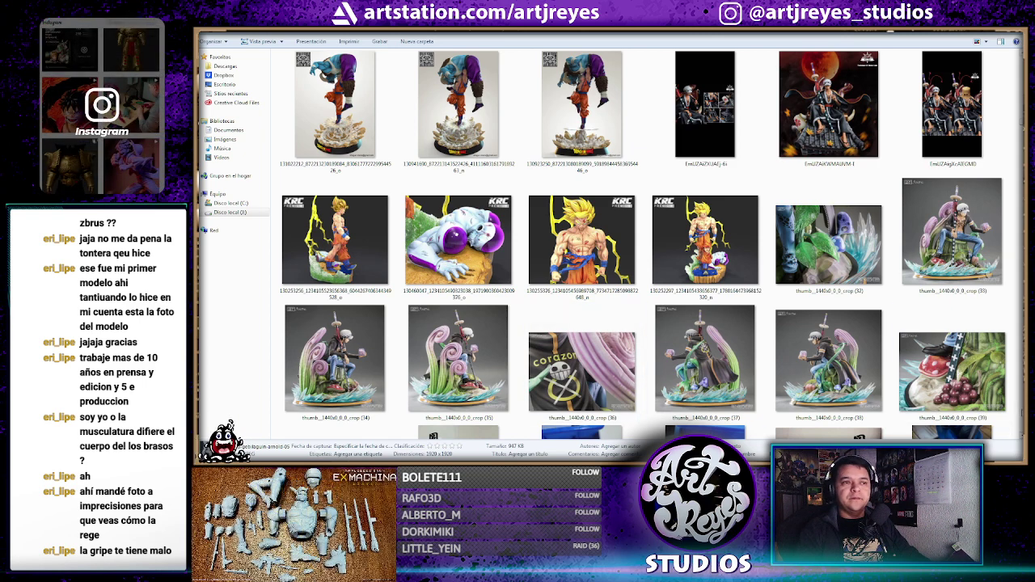
scroll(999, 439, "down", 3)
scroll(642, 235, "down", 3)
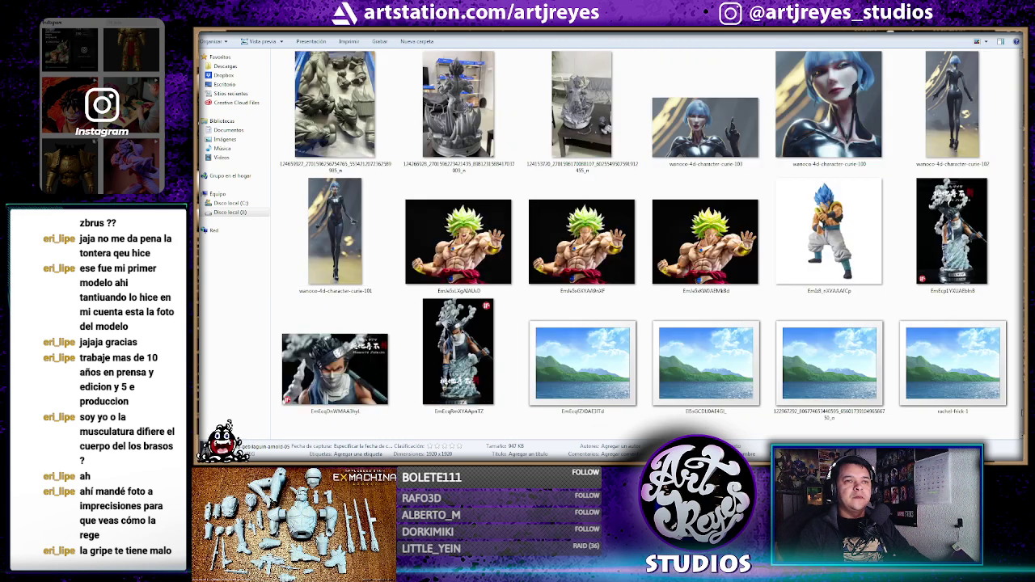
scroll(643, 234, "down", 3)
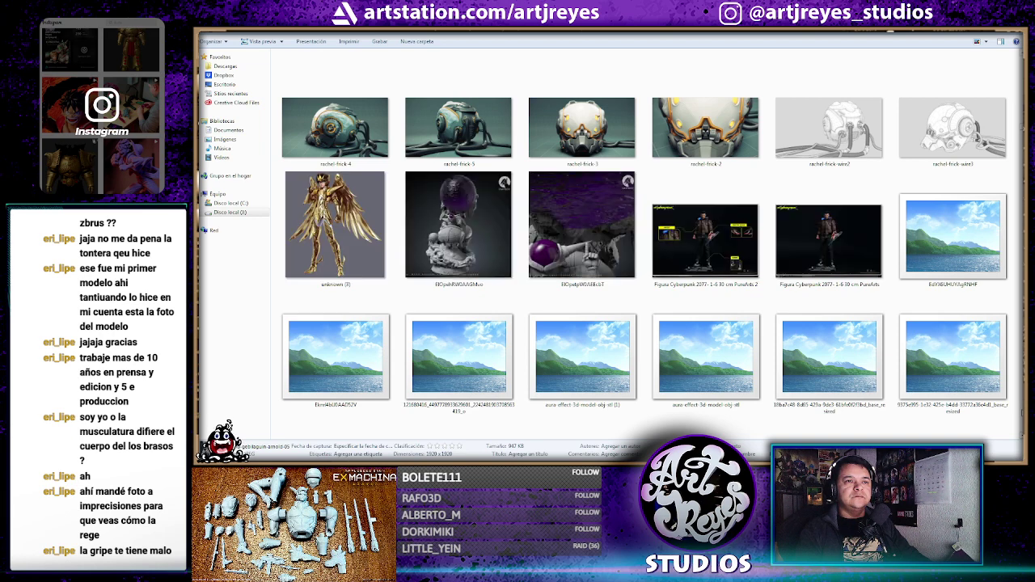
scroll(643, 235, "down", 3)
scroll(642, 234, "down", 3)
scroll(643, 235, "down", 3)
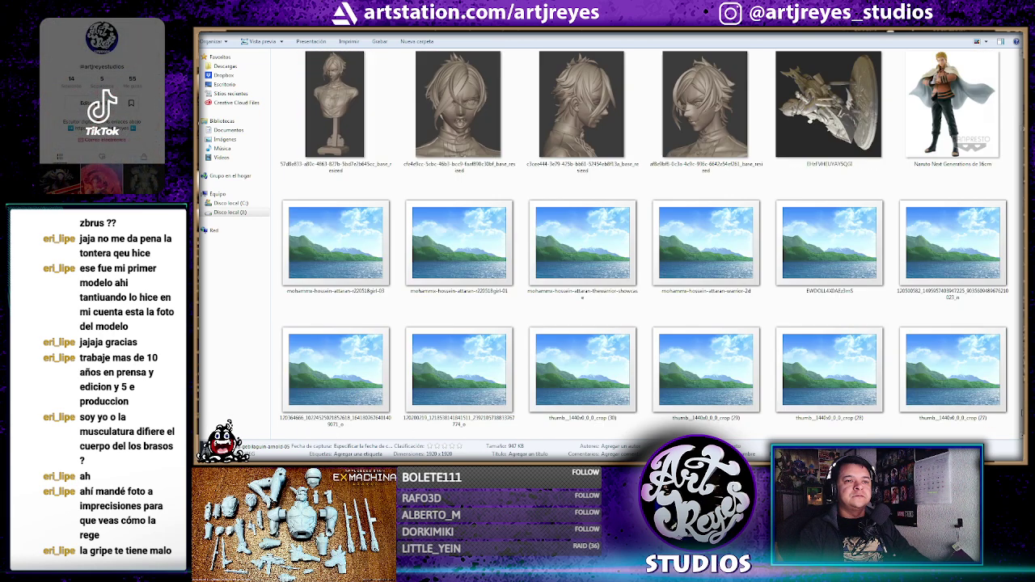
scroll(643, 234, "down", 3)
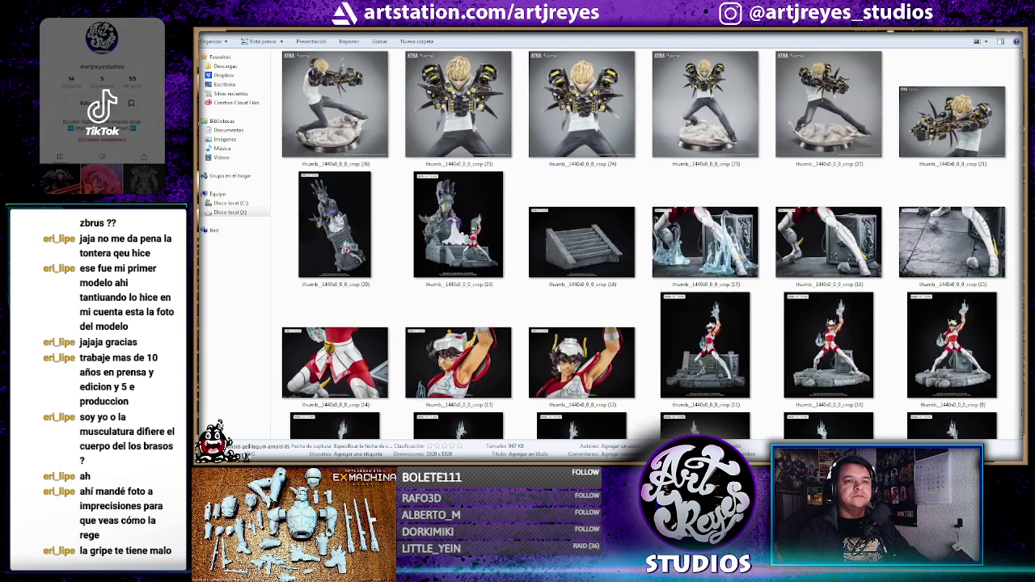
scroll(643, 234, "down", 3)
scroll(643, 235, "down", 3)
scroll(643, 234, "down", 3)
scroll(642, 234, "down", 3)
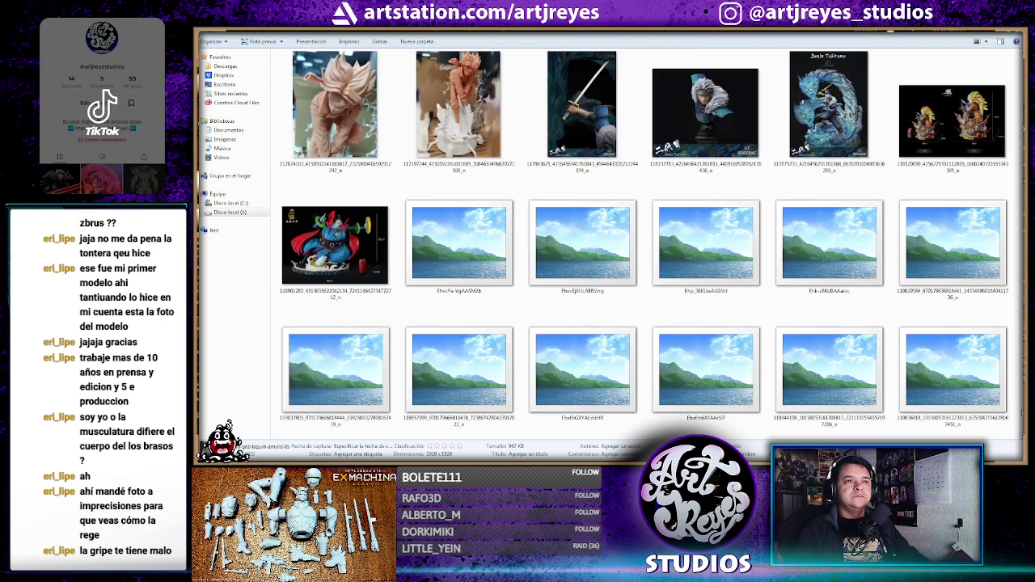
scroll(642, 234, "down", 3)
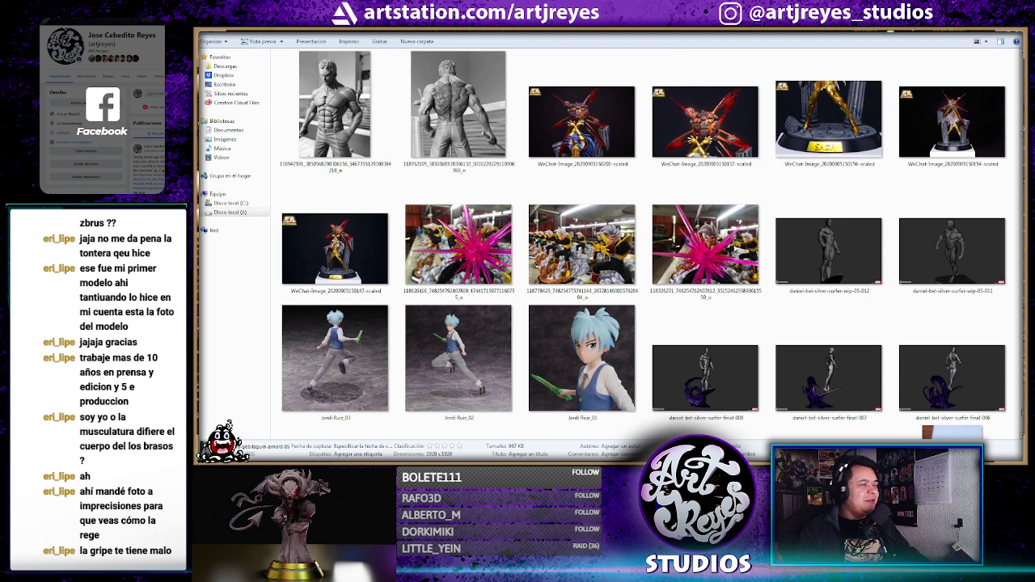
scroll(643, 234, "down", 3)
scroll(643, 235, "down", 3)
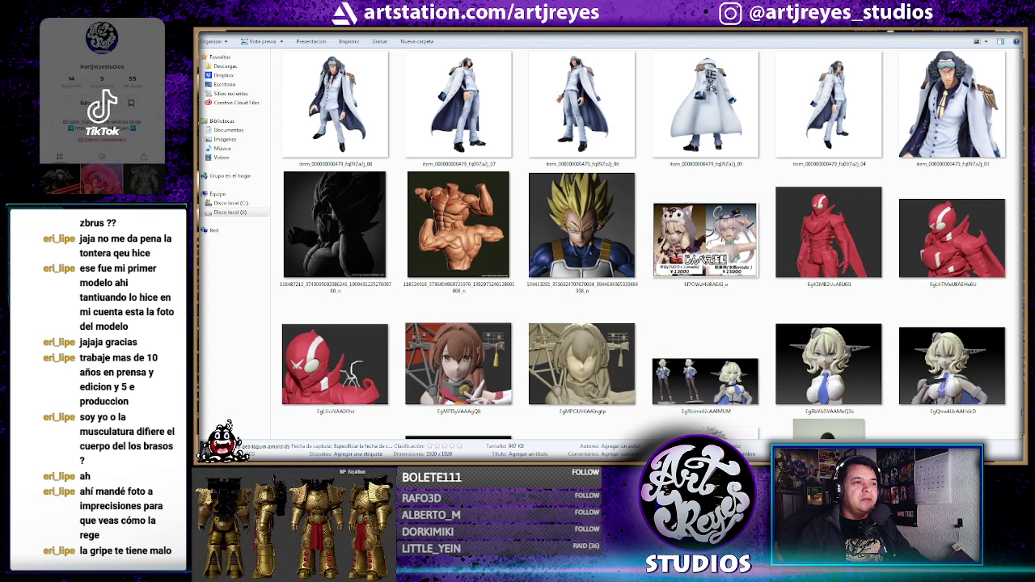
Open the muscle torso sculpt image, snip it with Snipping Tool, and close the viewer
double_click(506, 236)
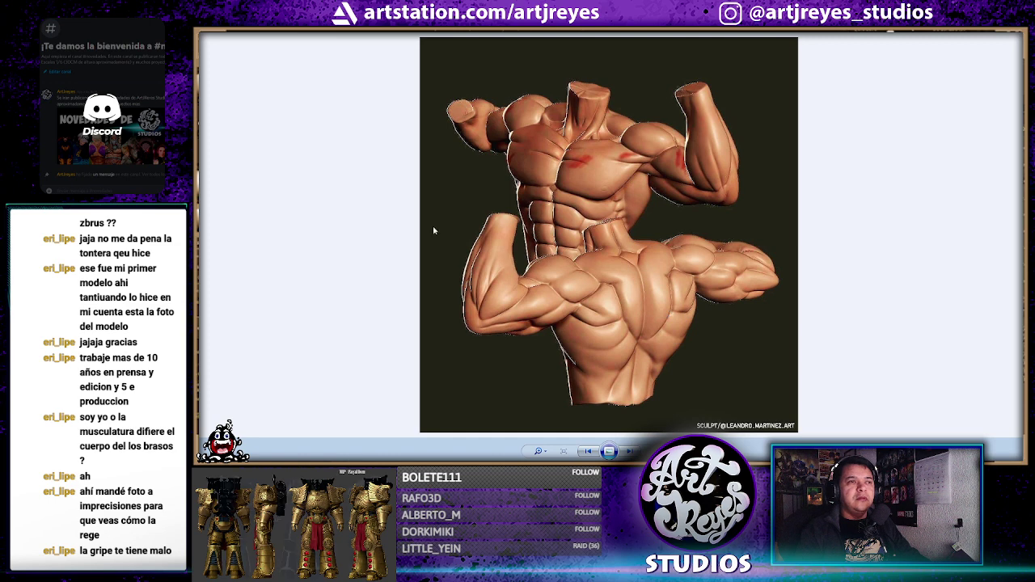
left_click(207, 452)
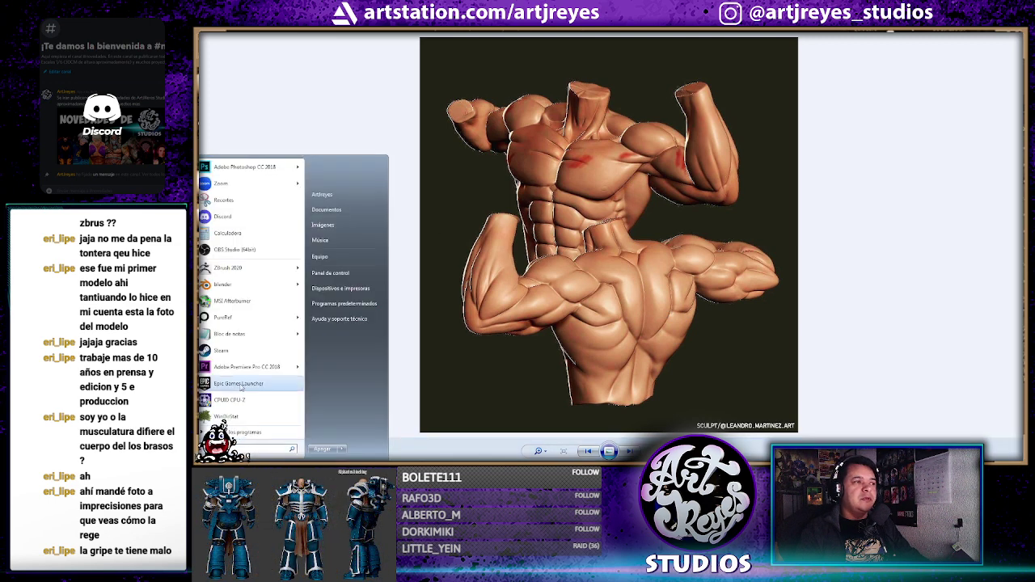
left_click(250, 199)
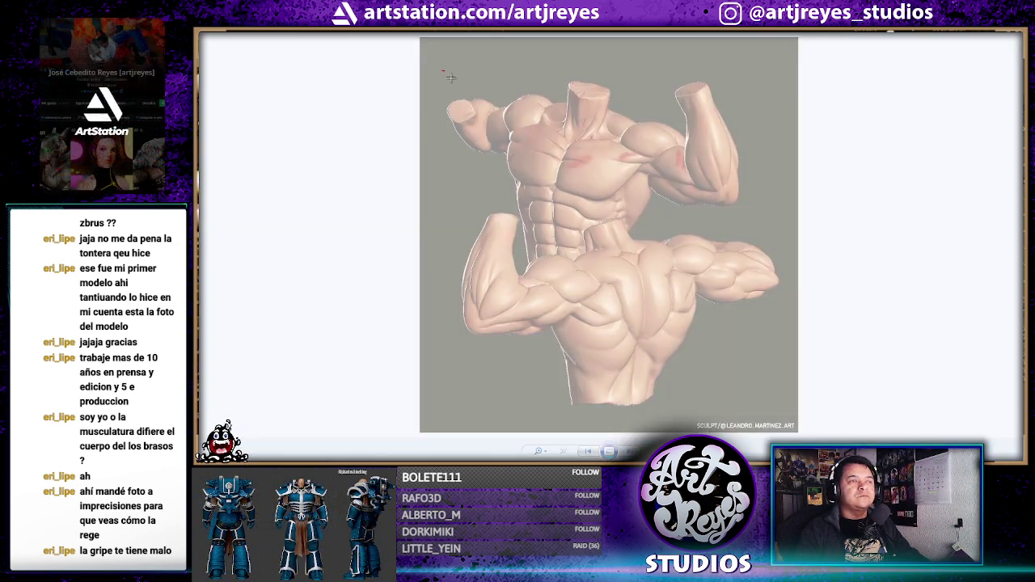
left_click_drag(442, 70, 797, 430)
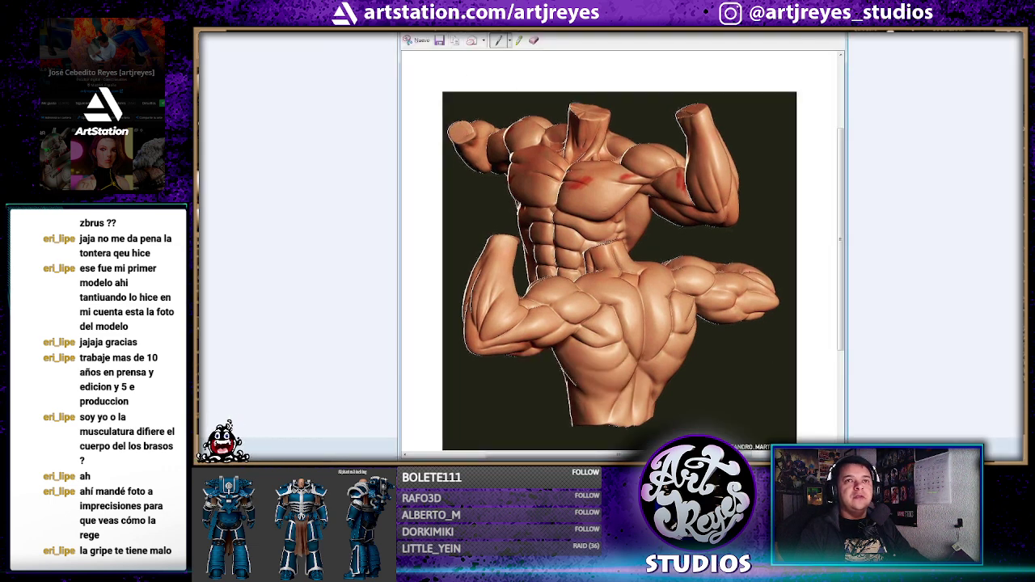
key("alt+Tab")
key("alt+F4")
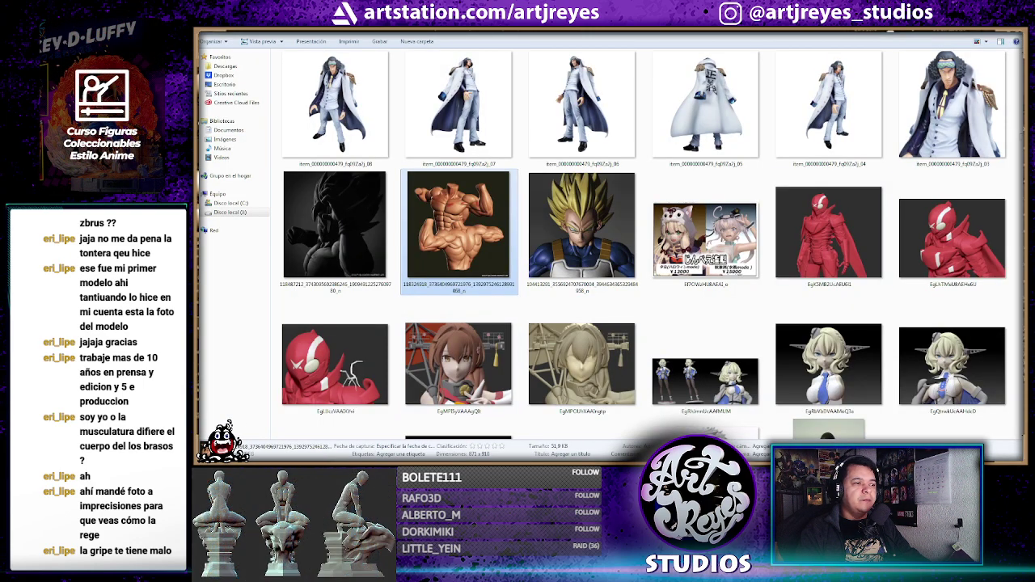
Paste the muscular torso snip into the Discord reply as the third image
key("alt+Tab")
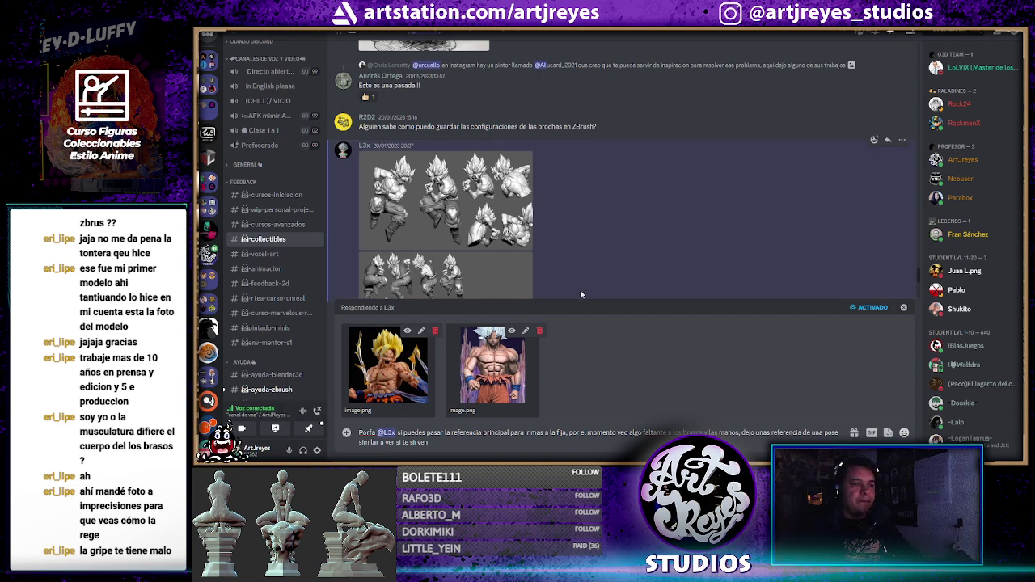
key("ctrl+v")
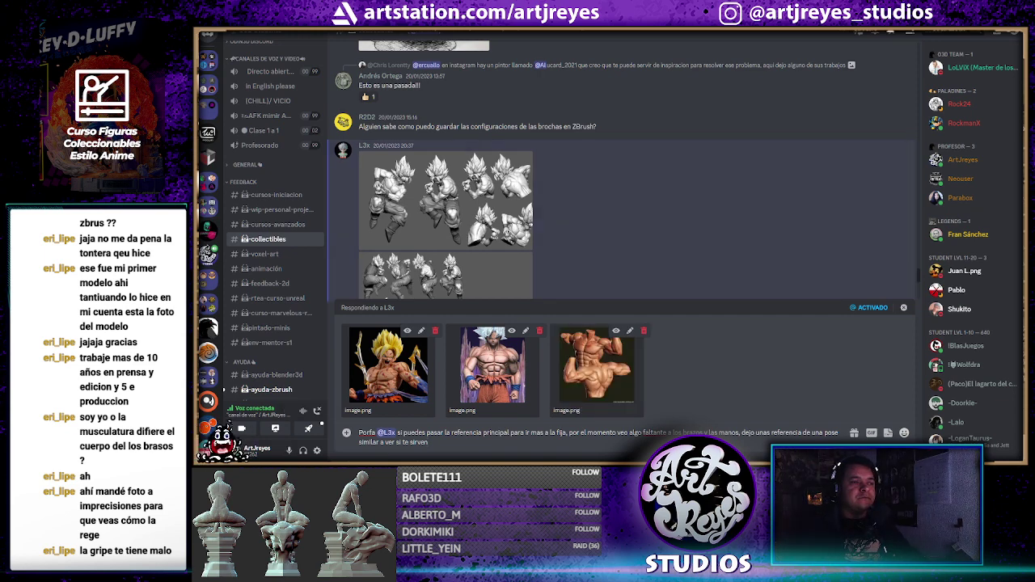
Close FeedBack.psd in Photoshop, answering the save-changes prompt
key("alt+Tab")
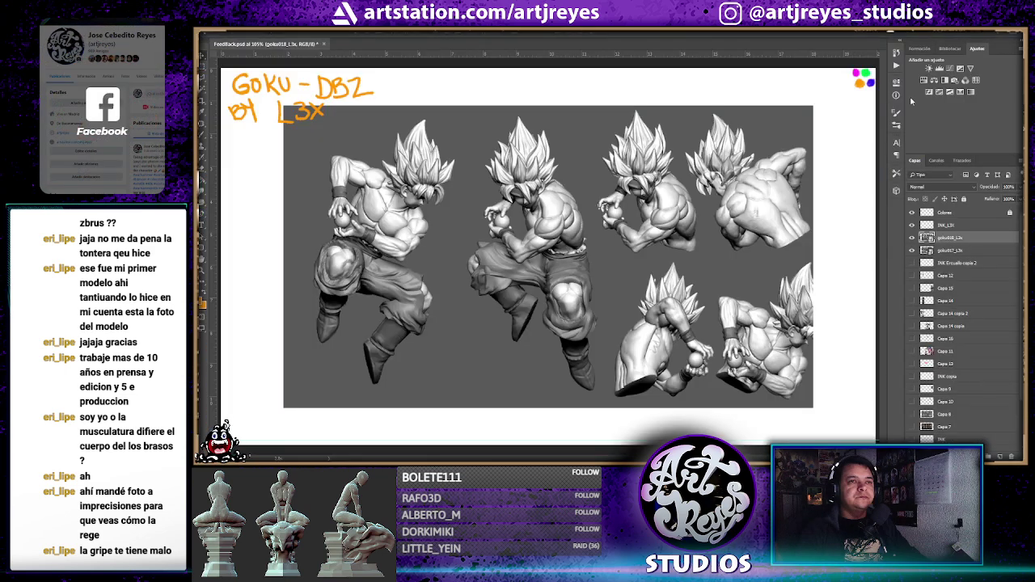
key("ctrl+q")
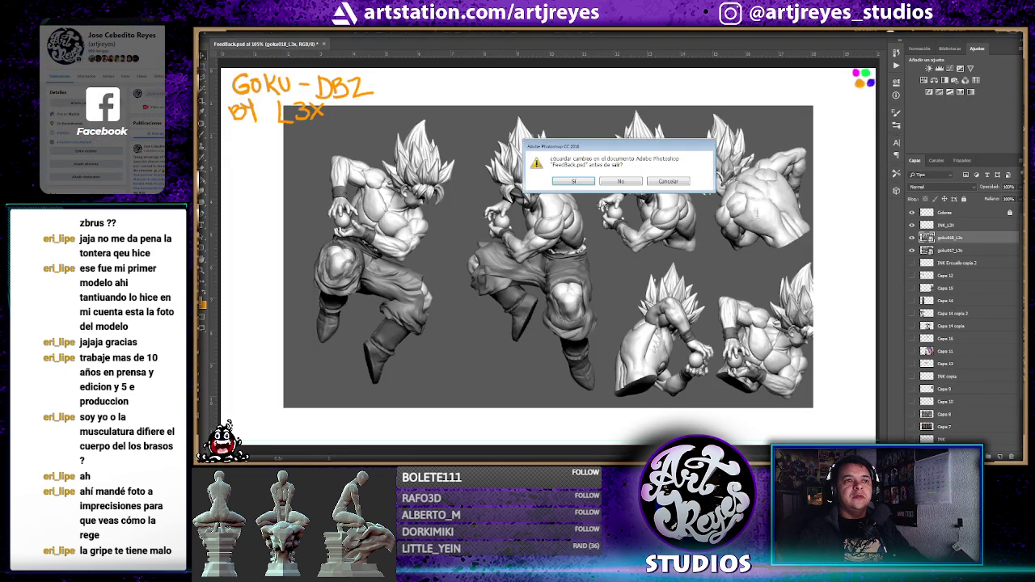
left_click(582, 182)
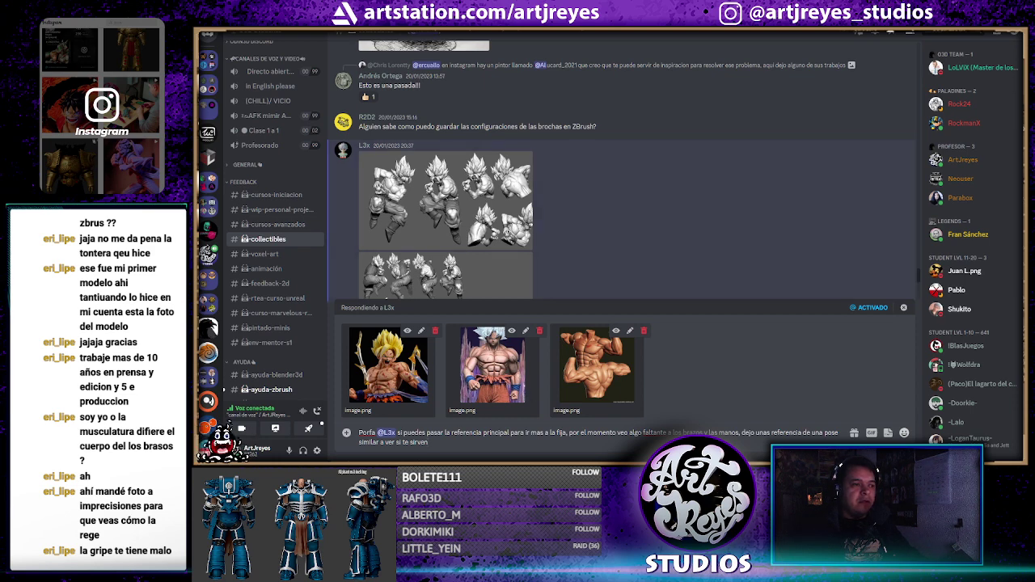
Bring the Explorer reference folder back and scroll further down the statue thumbnails
key("alt+Tab")
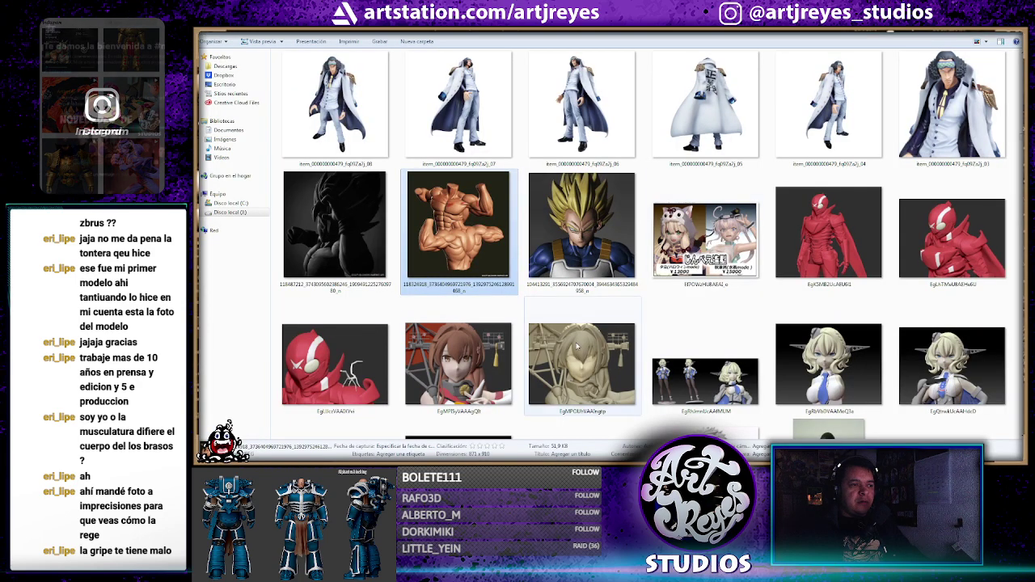
scroll(646, 242, "down", 5)
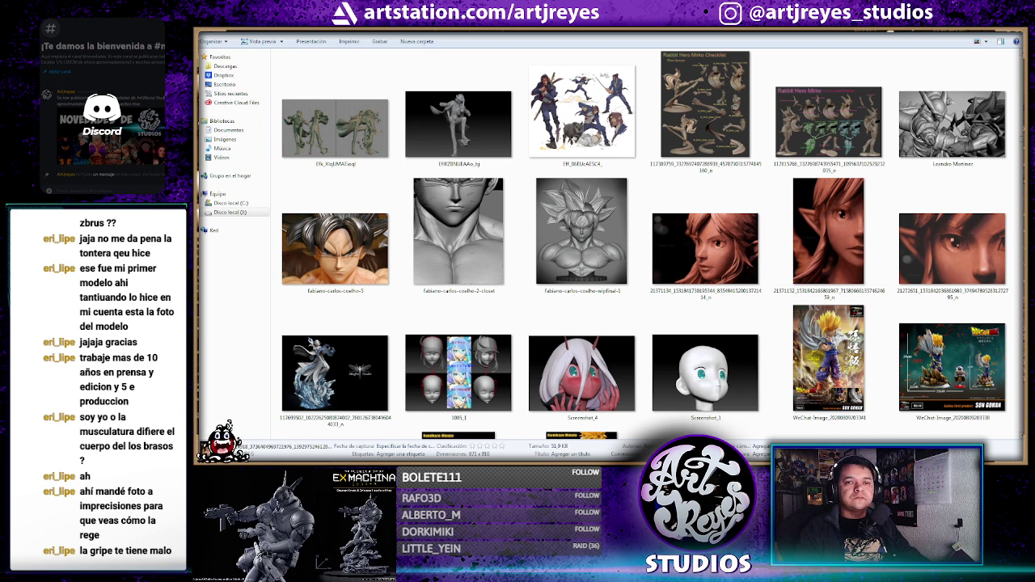
scroll(647, 243, "down", 5)
scroll(647, 243, "down", 2)
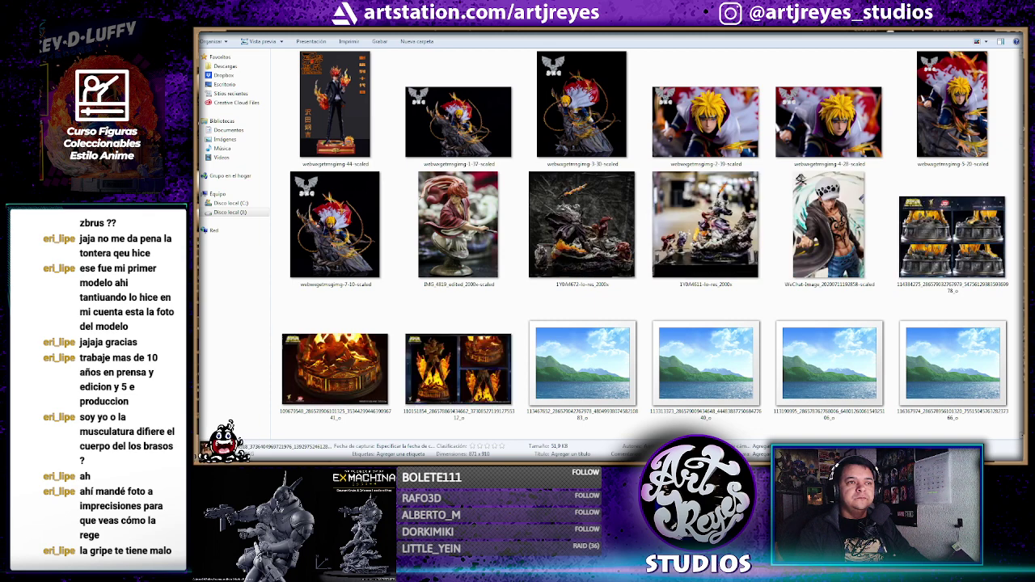
scroll(647, 243, "down", 3)
scroll(647, 242, "down", 3)
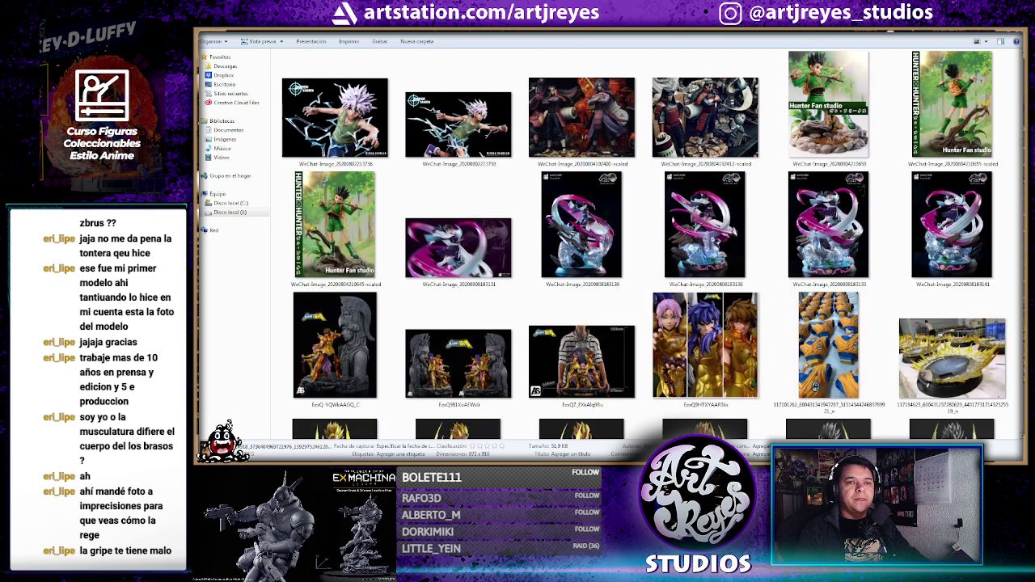
scroll(647, 242, "down", 3)
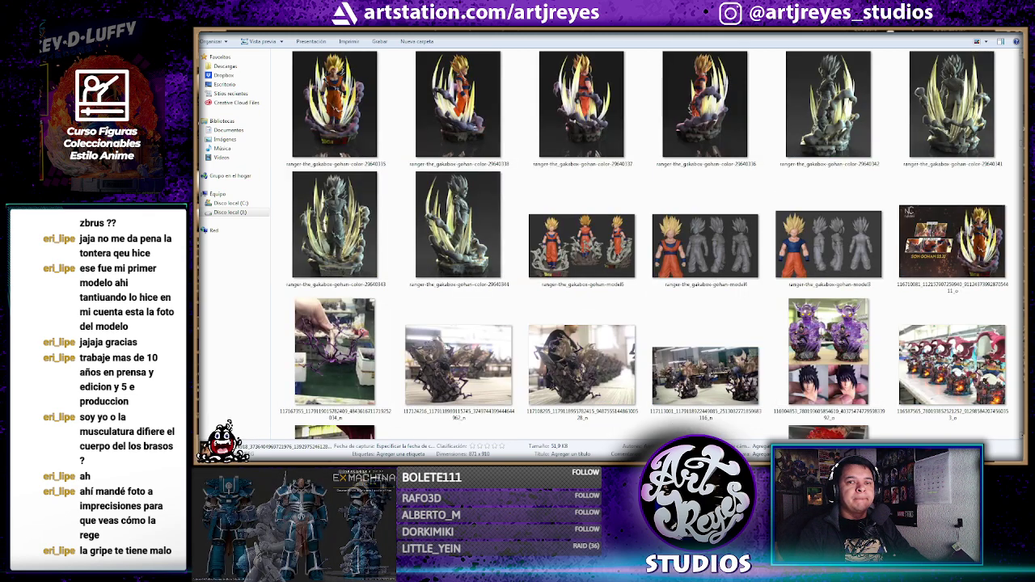
scroll(647, 243, "down", 3)
scroll(647, 242, "down", 3)
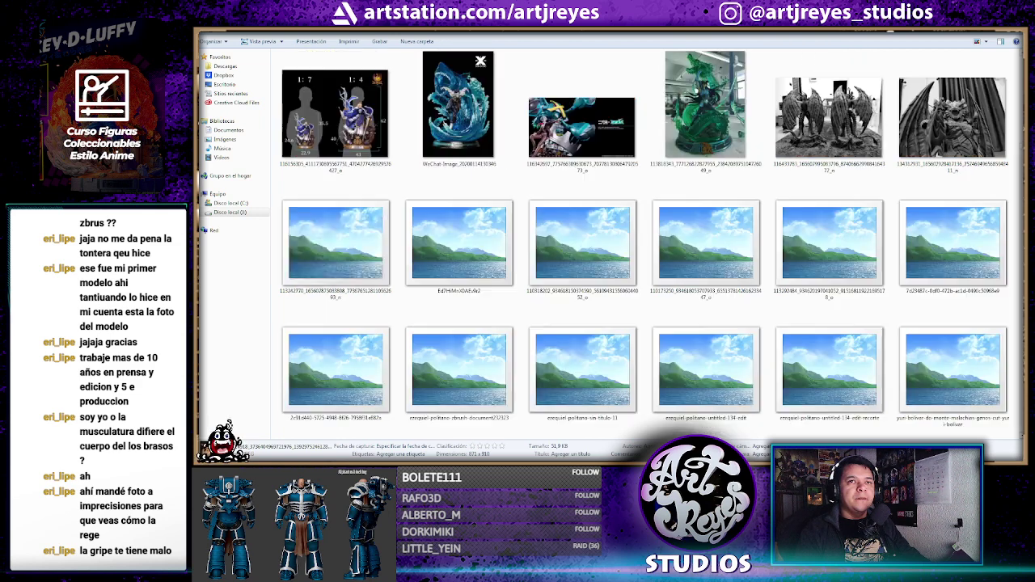
scroll(647, 242, "down", 3)
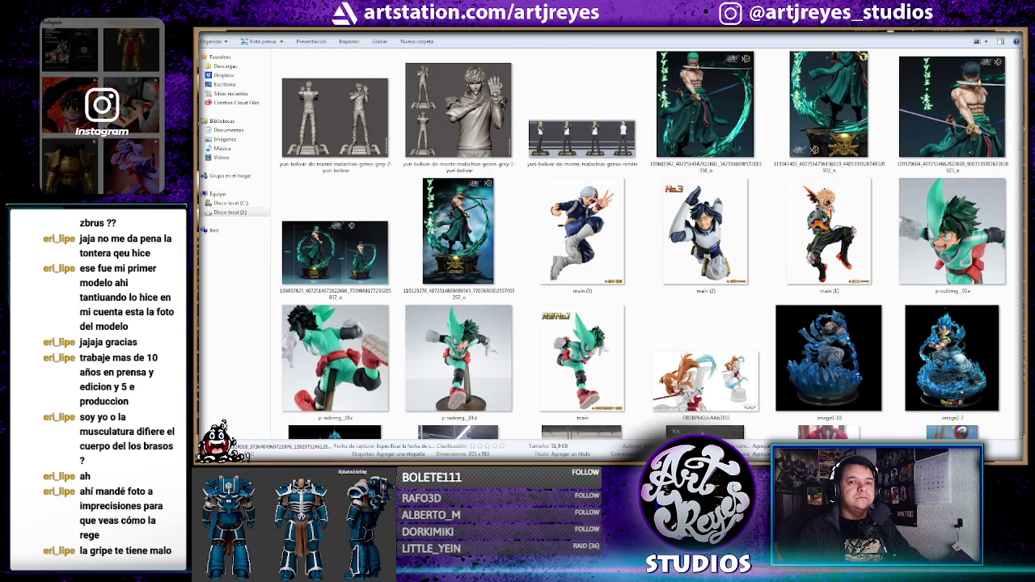
double_click(837, 343)
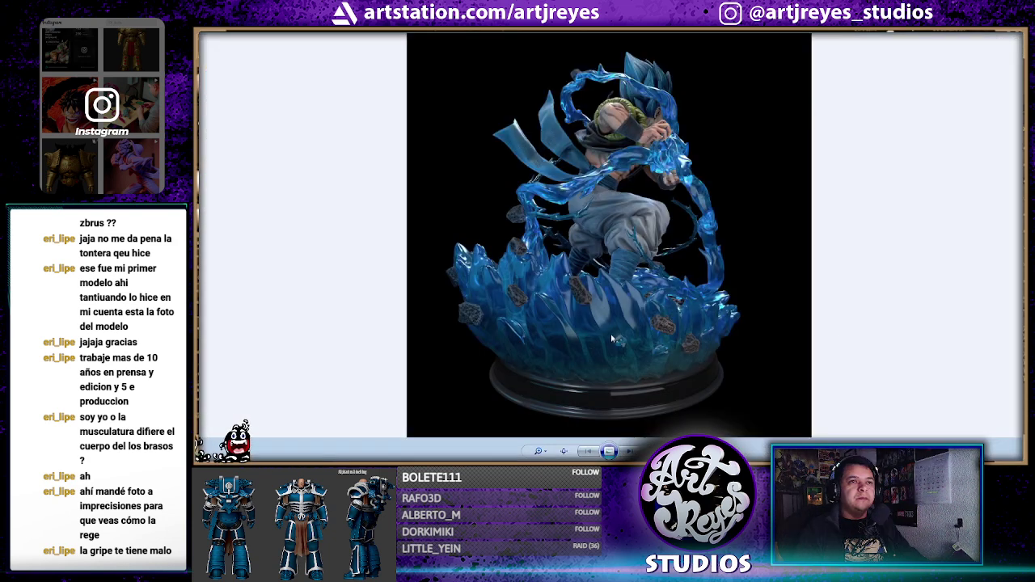
key("Right")
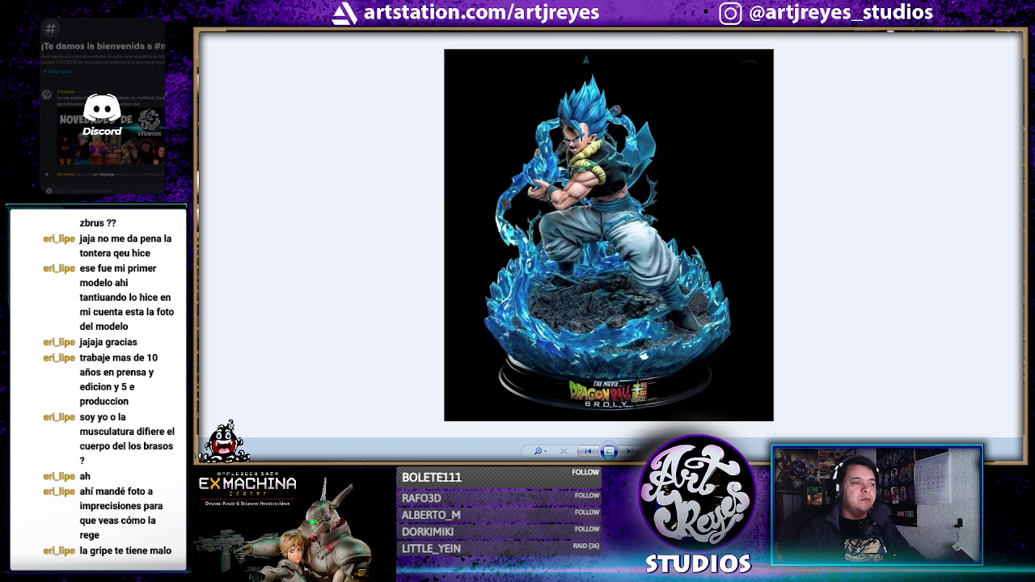
key("alt+F4")
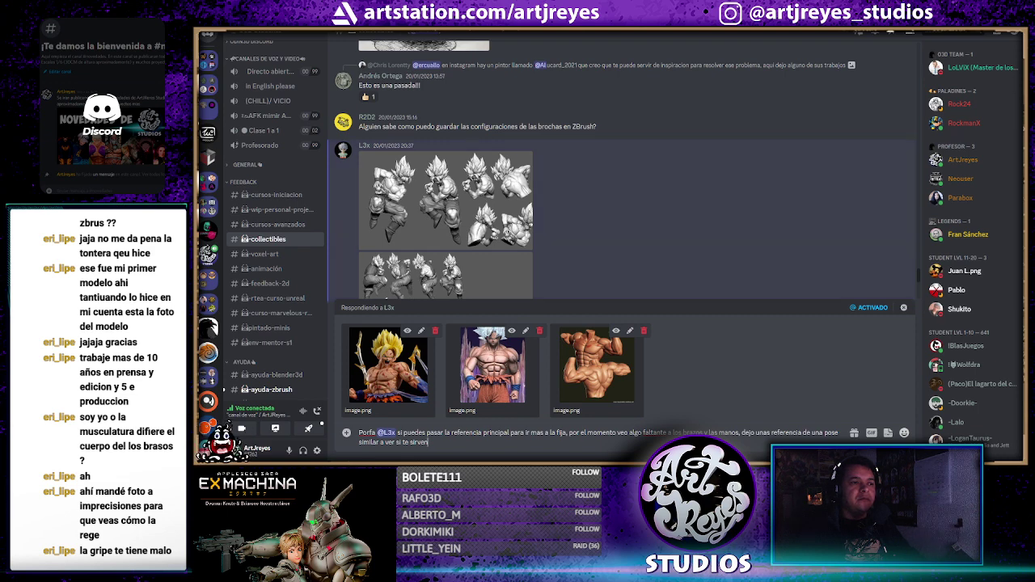
key("alt+Tab")
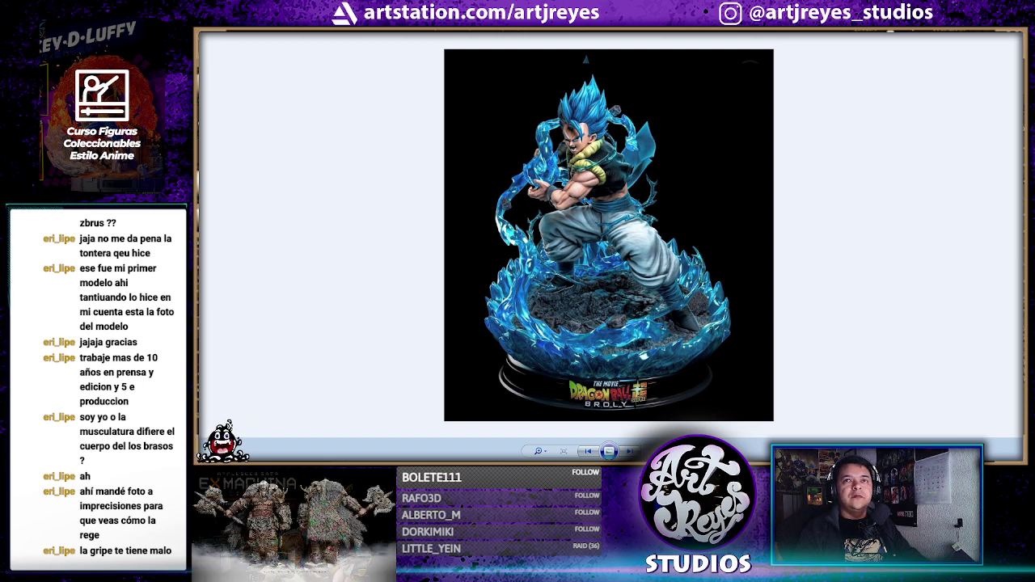
key("alt+Tab")
scroll(884, 171, "down", 1)
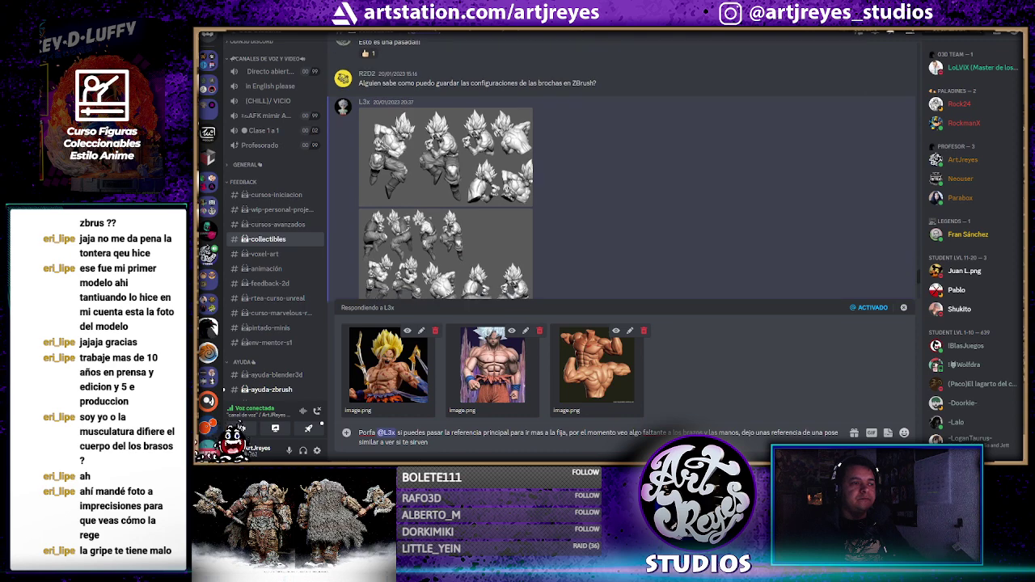
key("alt+Tab")
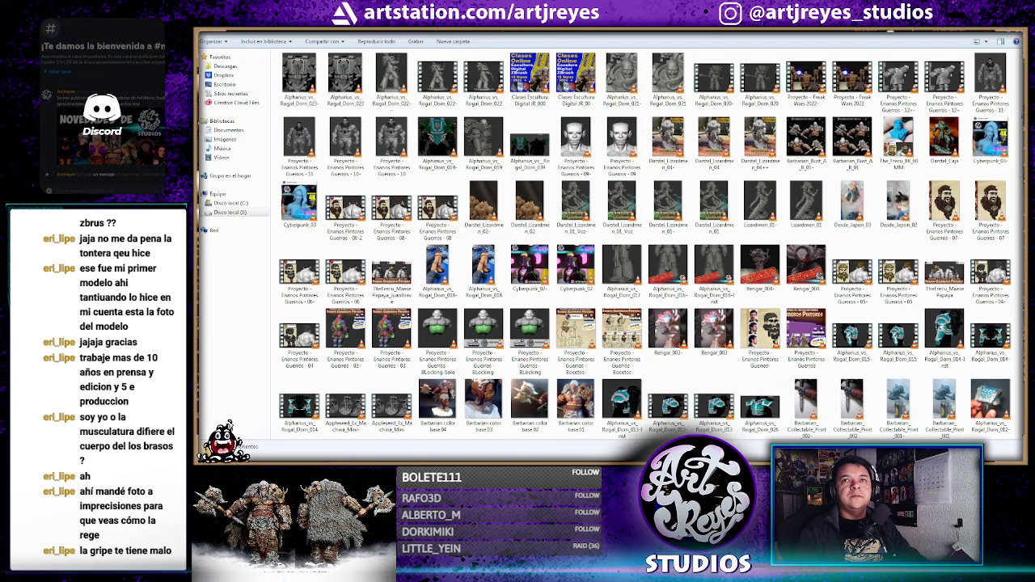
key("alt+Tab")
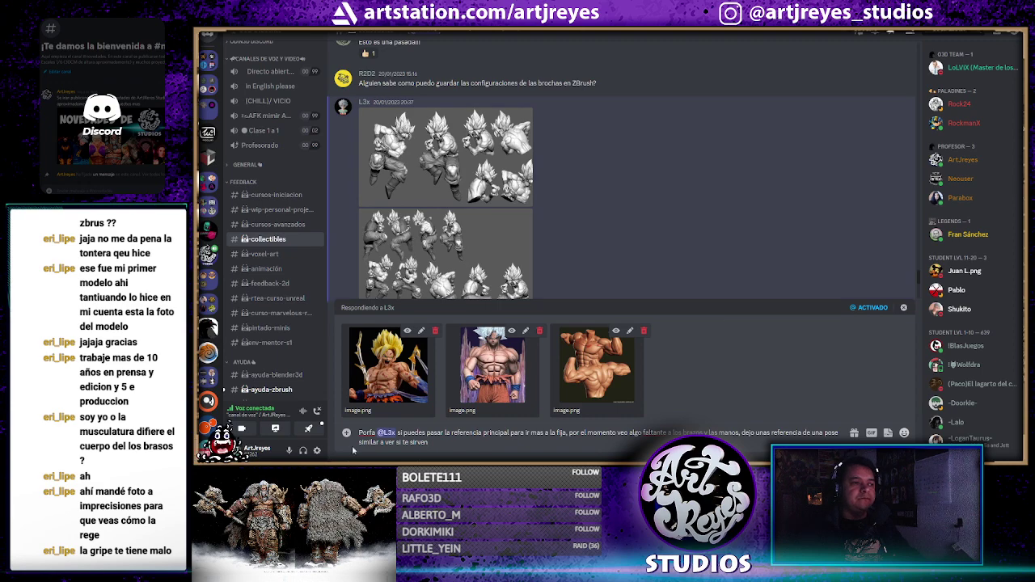
key("alt+Tab")
scroll(948, 373, "down", 2)
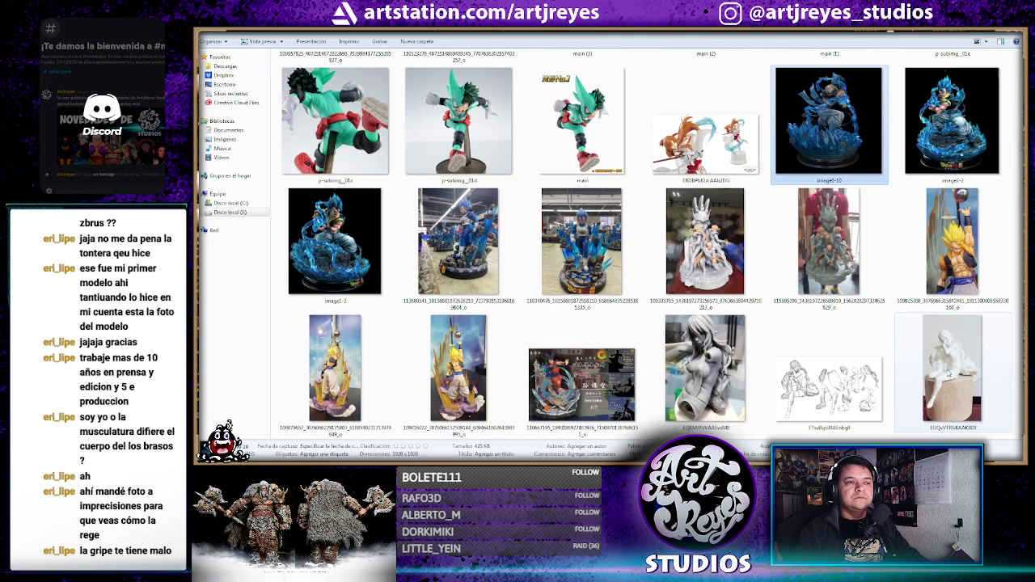
Scroll the reference folder's thumbnails to find the Djfungshing Master Roshi statue photos
scroll(948, 373, "down", 3)
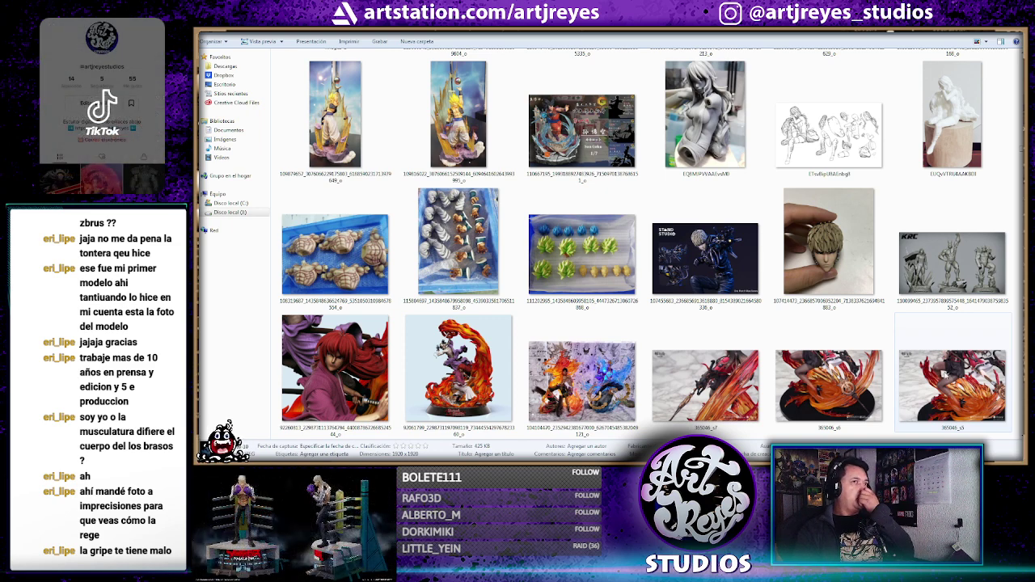
scroll(945, 374, "down", 3)
scroll(944, 374, "down", 2)
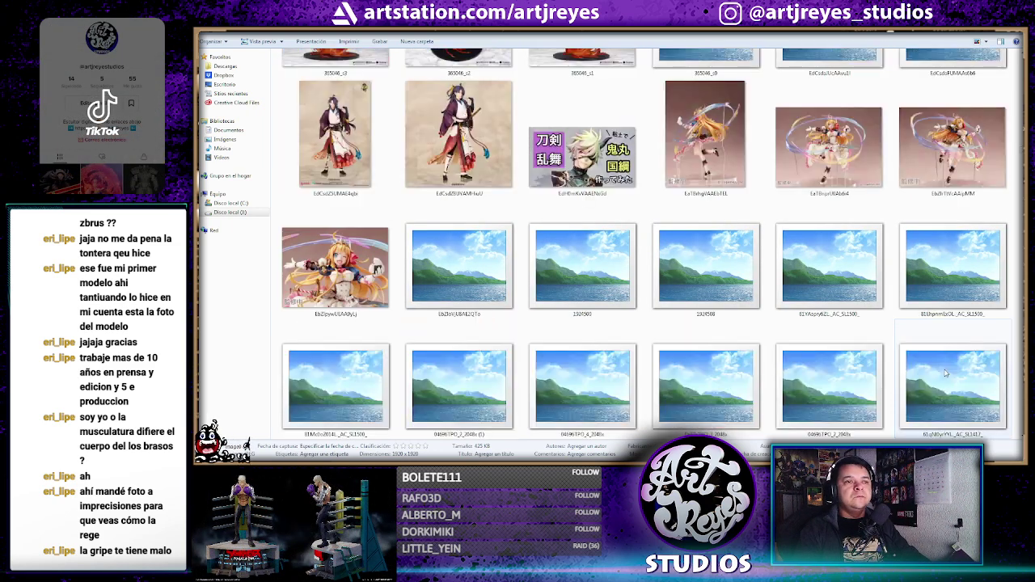
scroll(946, 373, "down", 3)
scroll(947, 372, "up", 3)
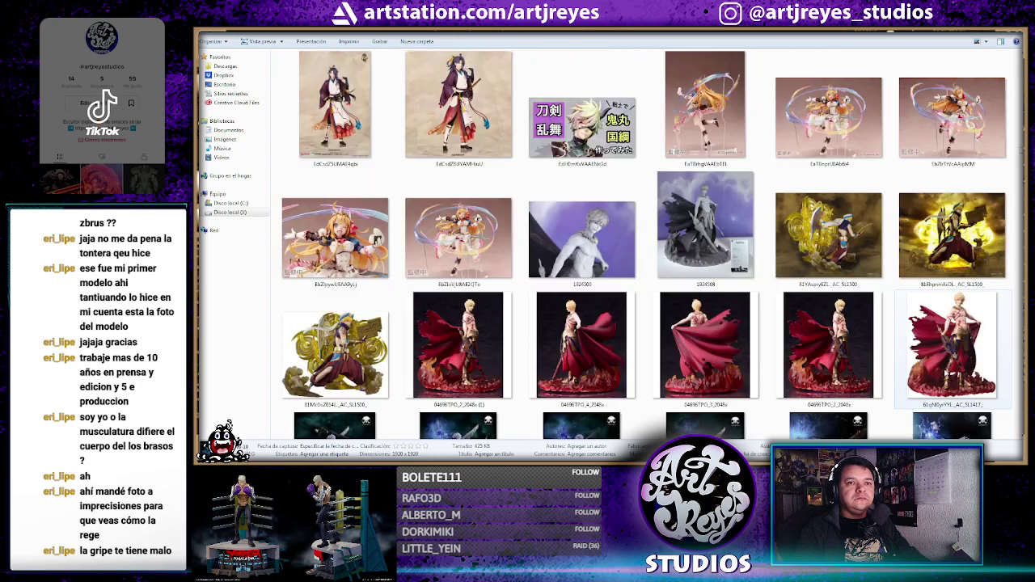
scroll(945, 372, "down", 3)
scroll(945, 373, "down", 2)
scroll(945, 373, "down", 2)
scroll(945, 373, "down", 2)
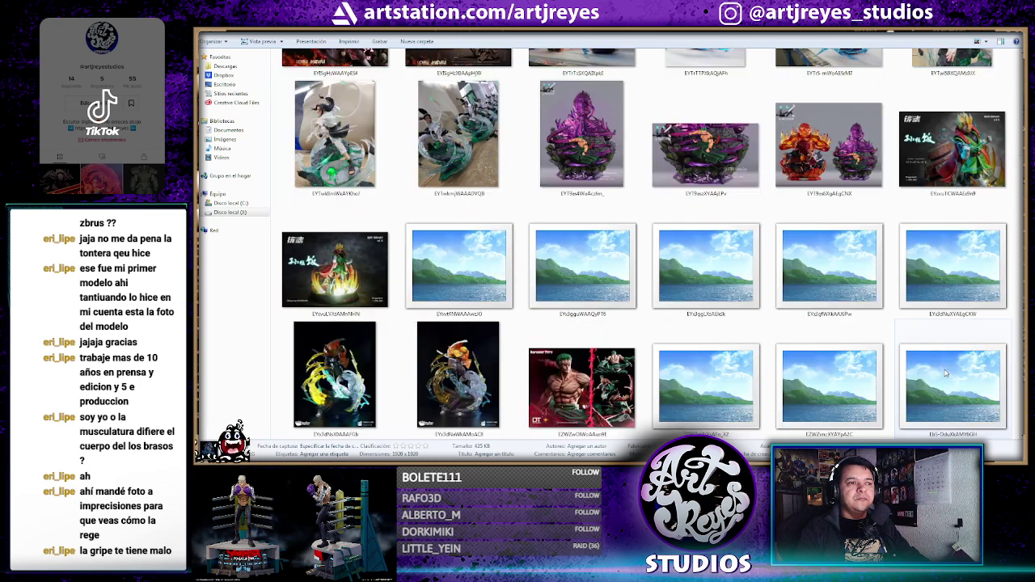
scroll(945, 373, "down", 2)
scroll(945, 373, "down", 2)
scroll(944, 372, "down", 2)
scroll(944, 373, "down", 2)
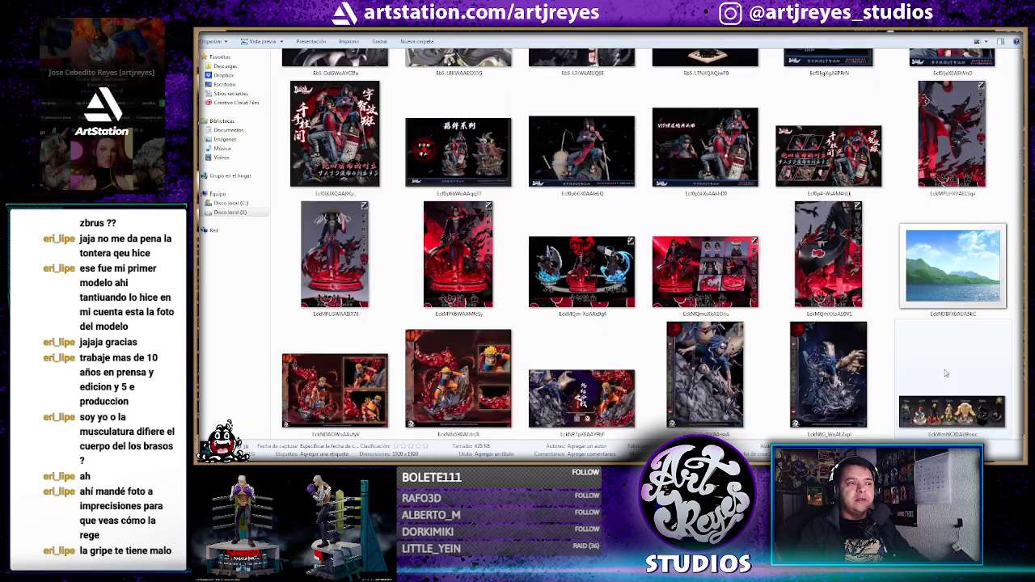
scroll(944, 372, "down", 2)
scroll(944, 373, "down", 2)
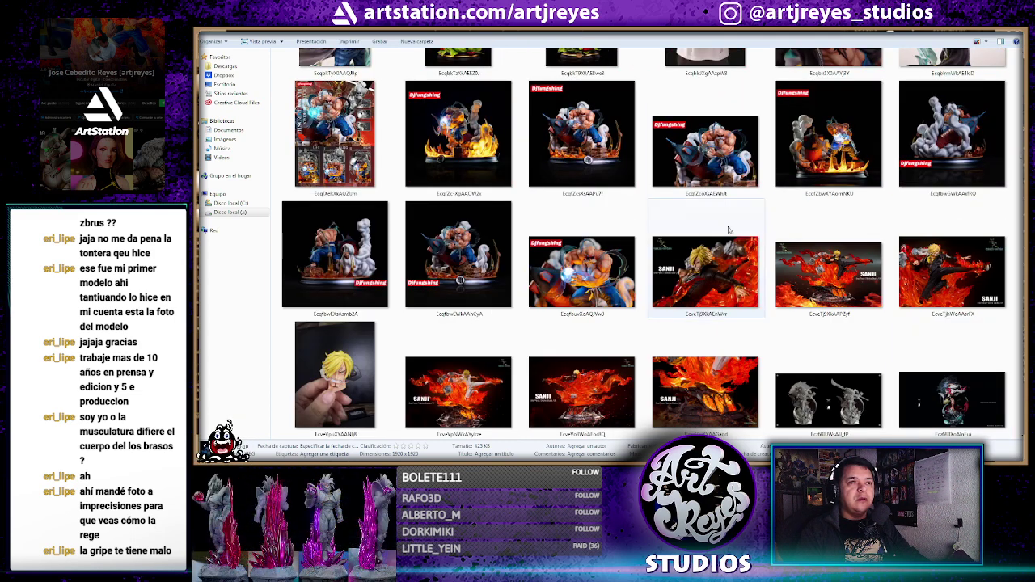
double_click(726, 161)
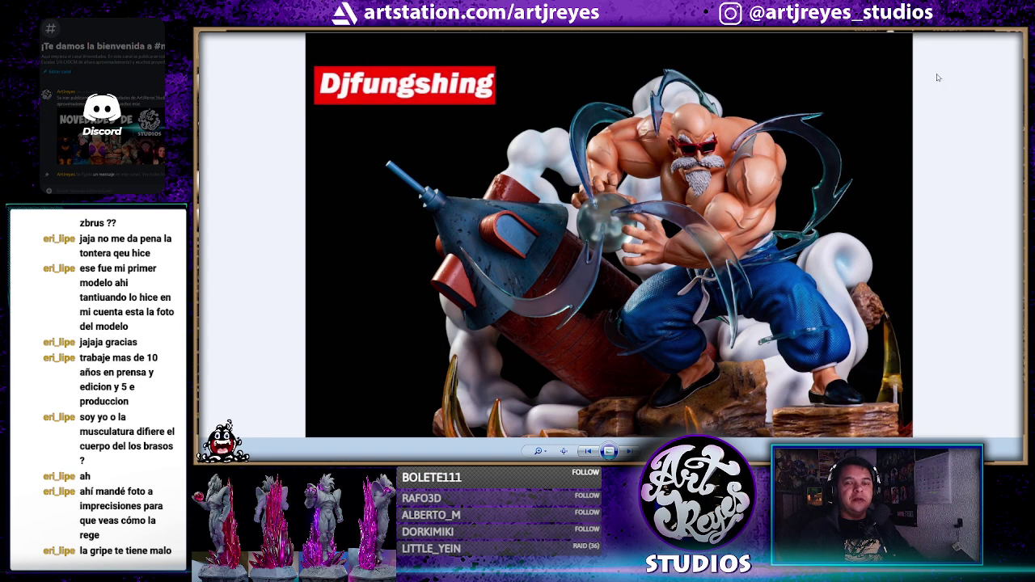
key("Right")
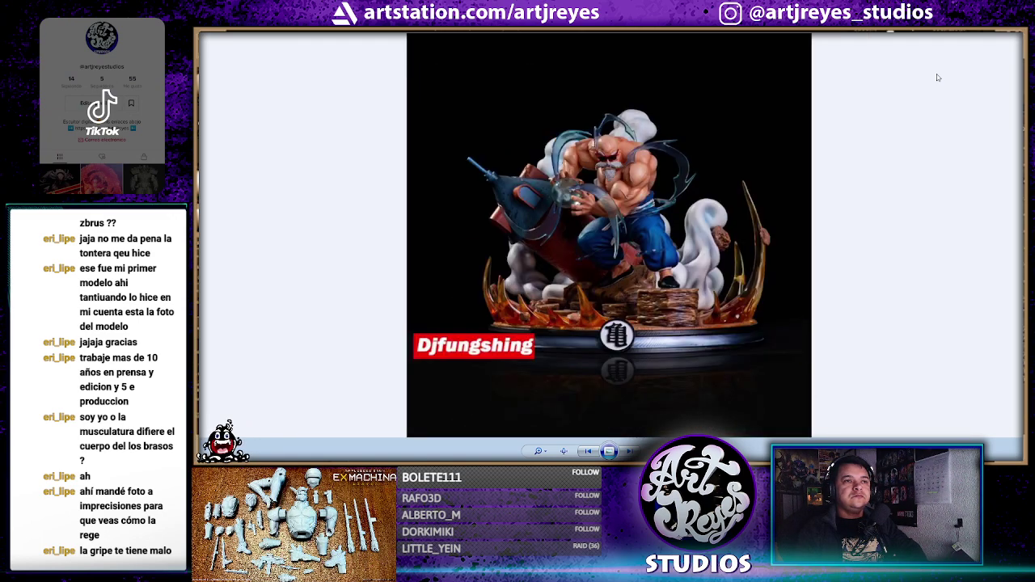
key("Right")
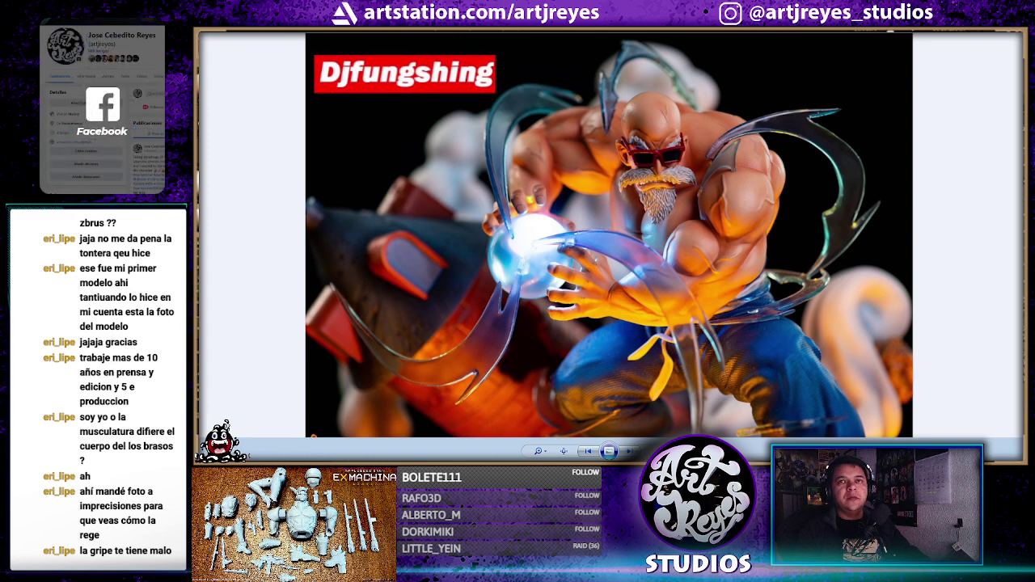
key("Escape")
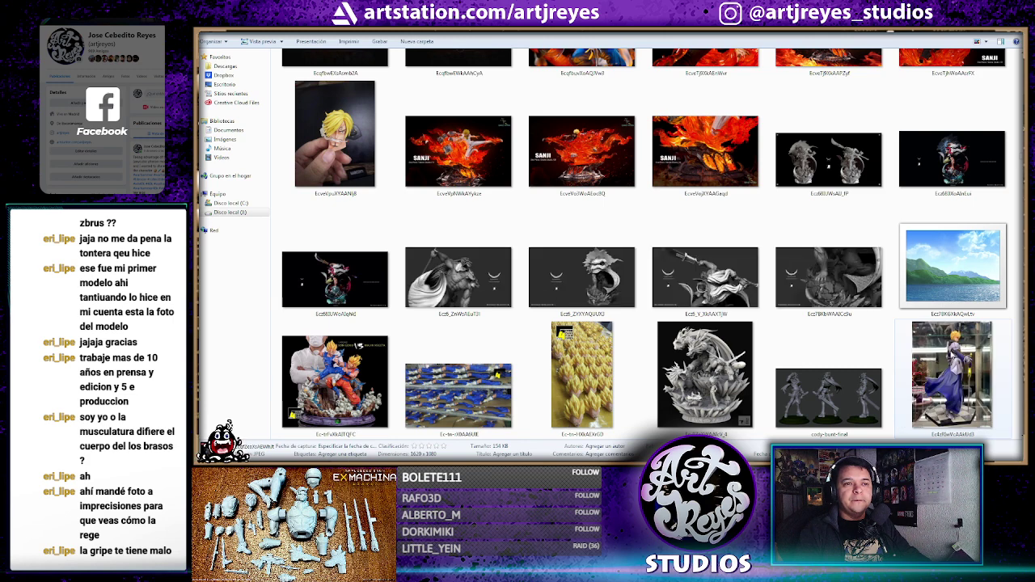
Finish browsing the statue thumbnails and return to the Discord reply draft
scroll(952, 356, "down", 3)
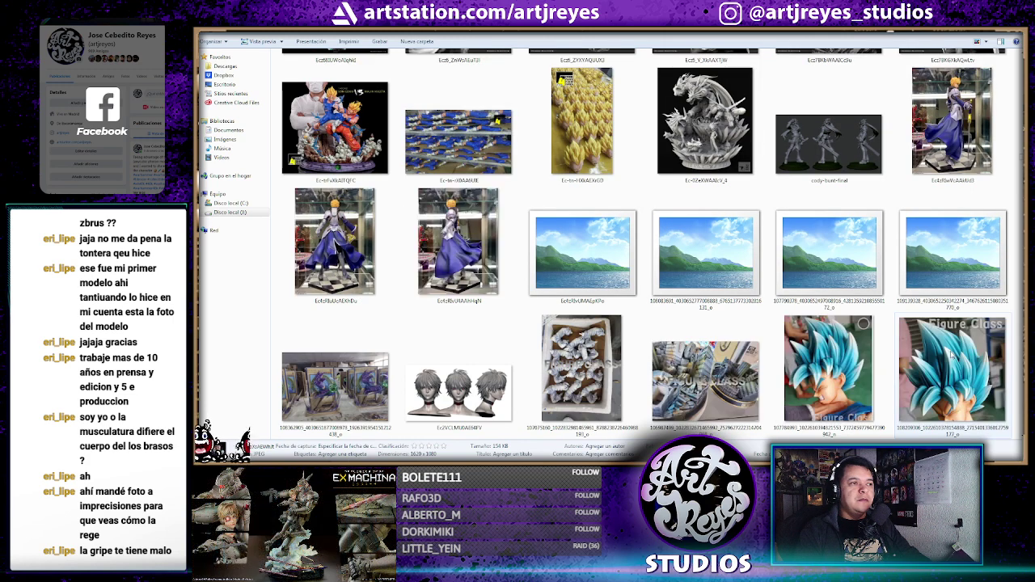
scroll(951, 356, "down", 3)
scroll(952, 356, "down", 2)
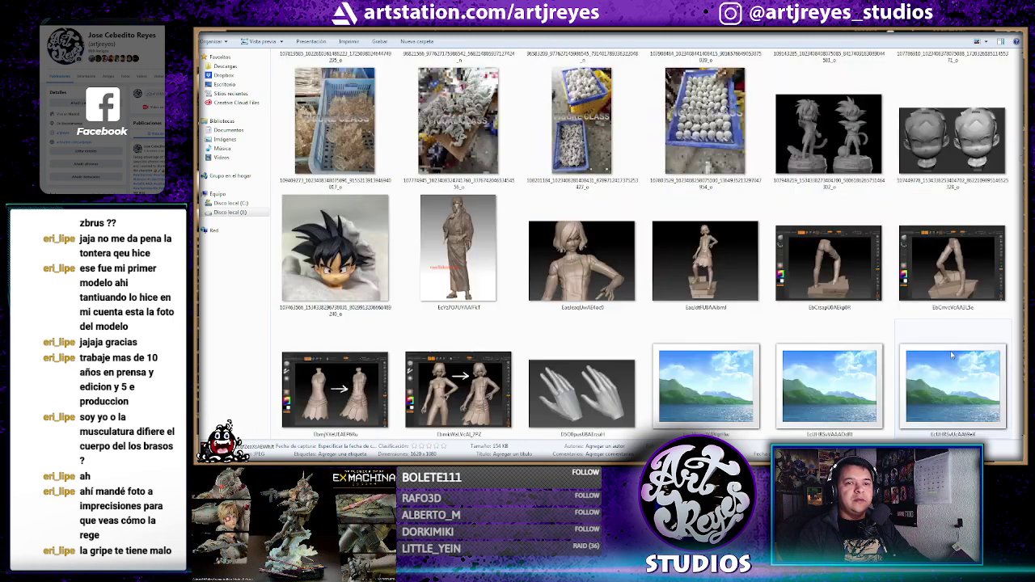
scroll(952, 356, "down", 3)
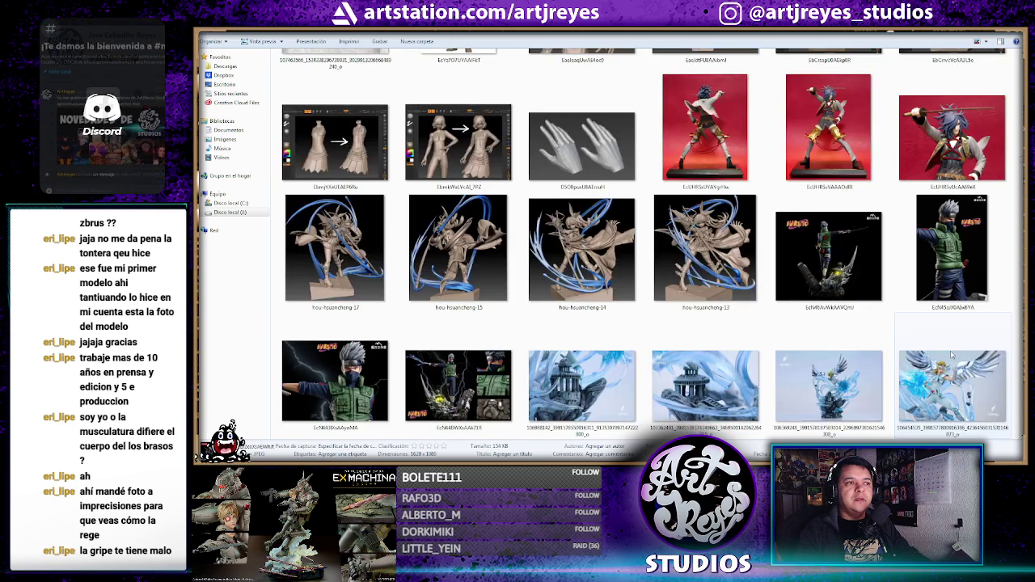
scroll(952, 356, "down", 3)
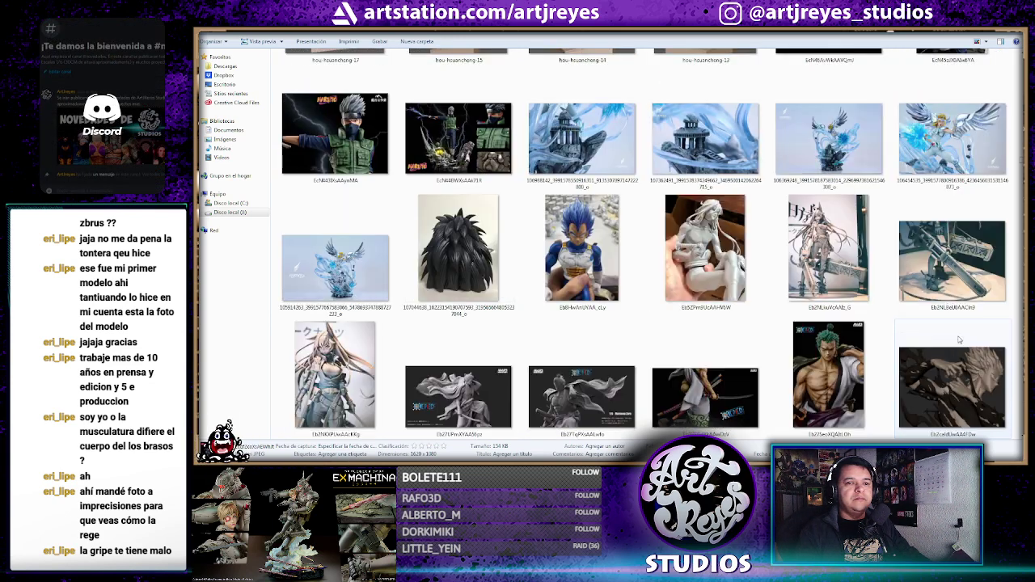
key("alt+Tab")
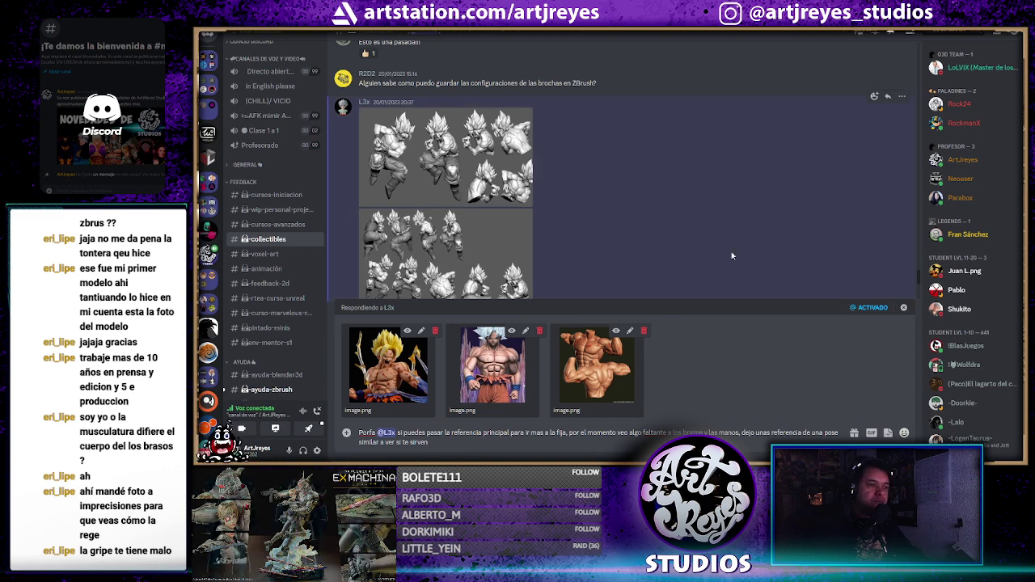
Append ' y mañana lo miramos en directo por twitch' to the end of the reply
type("y mañana")
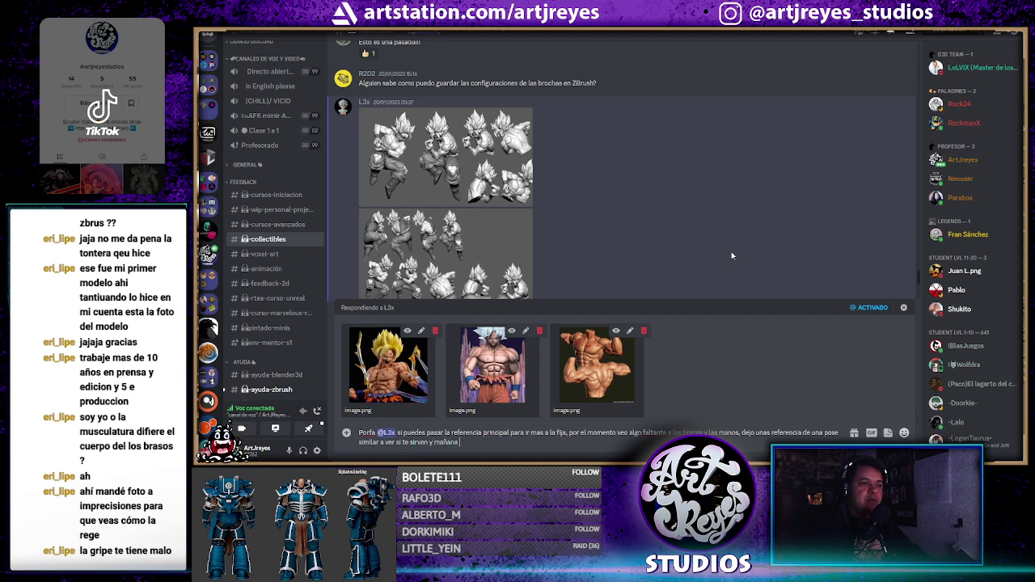
type("ir")
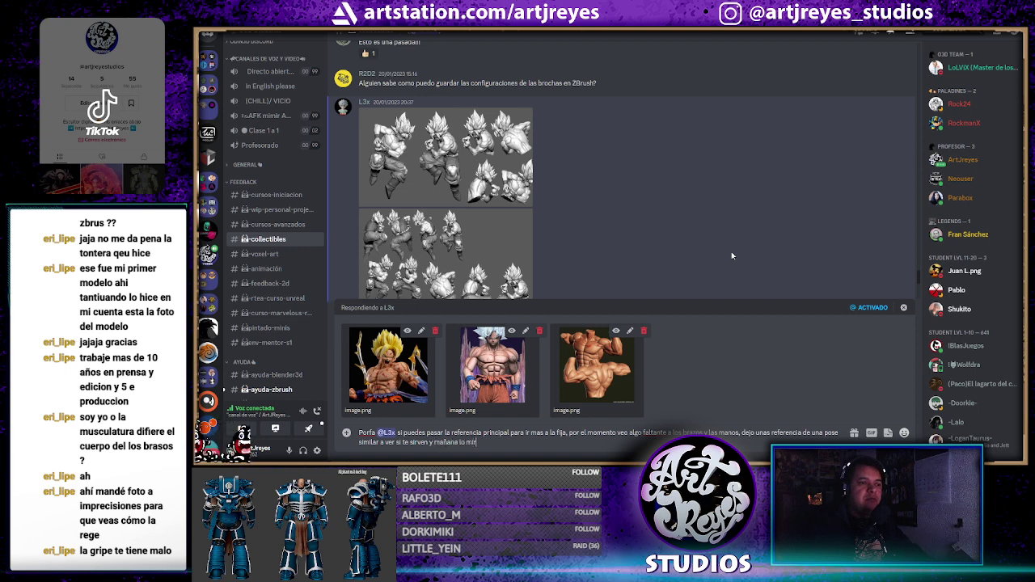
type("am")
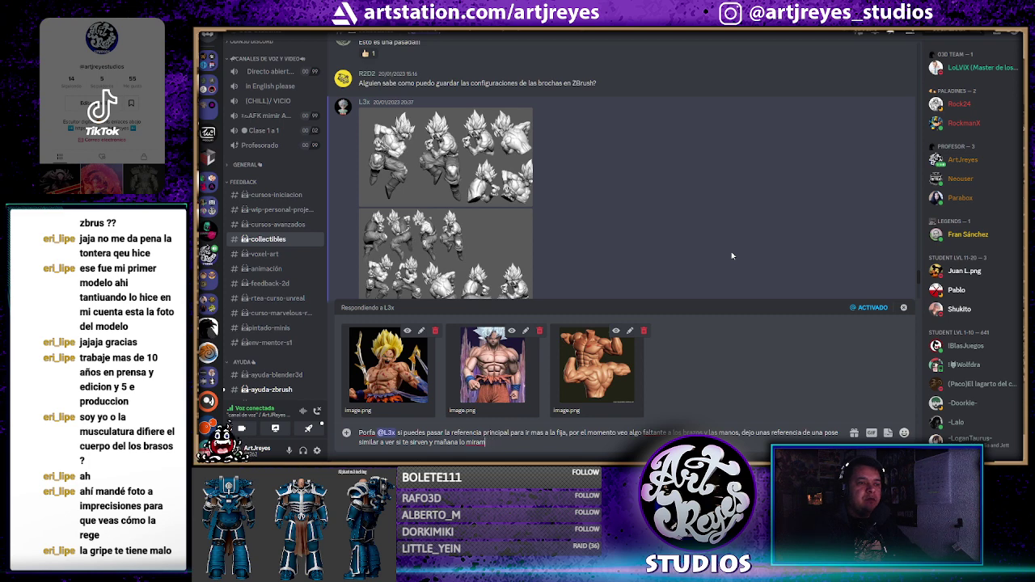
type("os en directo")
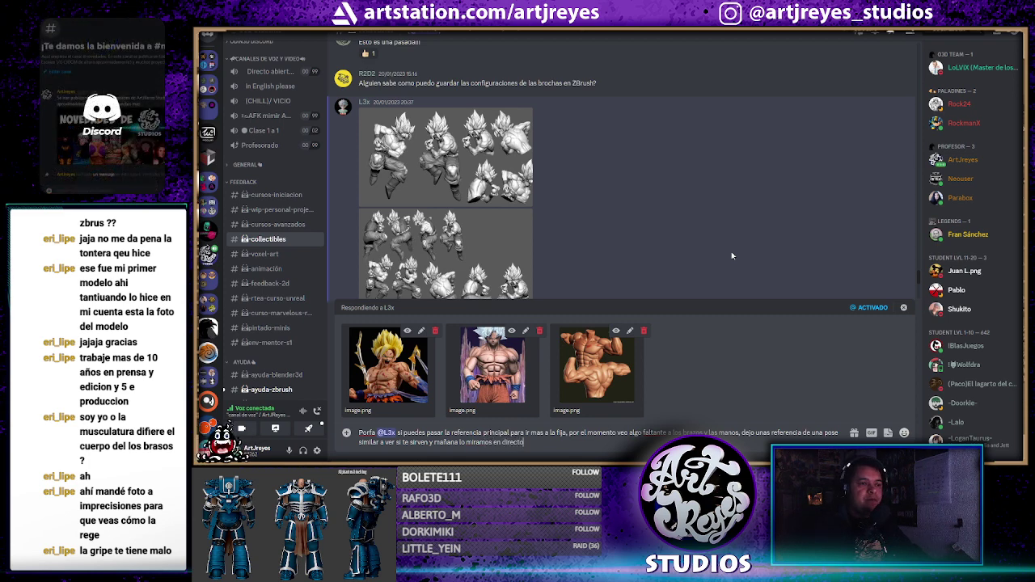
type(" por t")
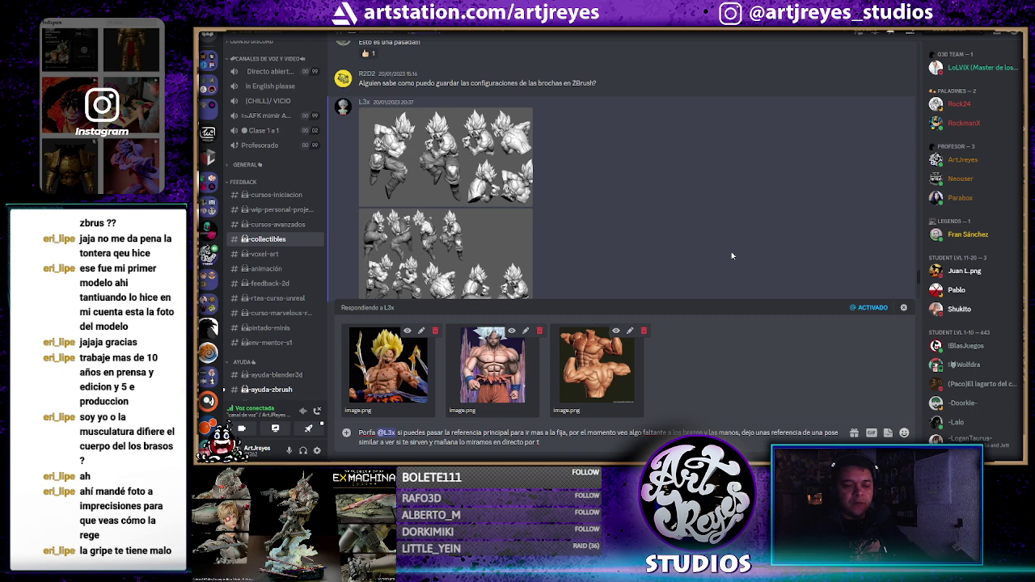
type("w")
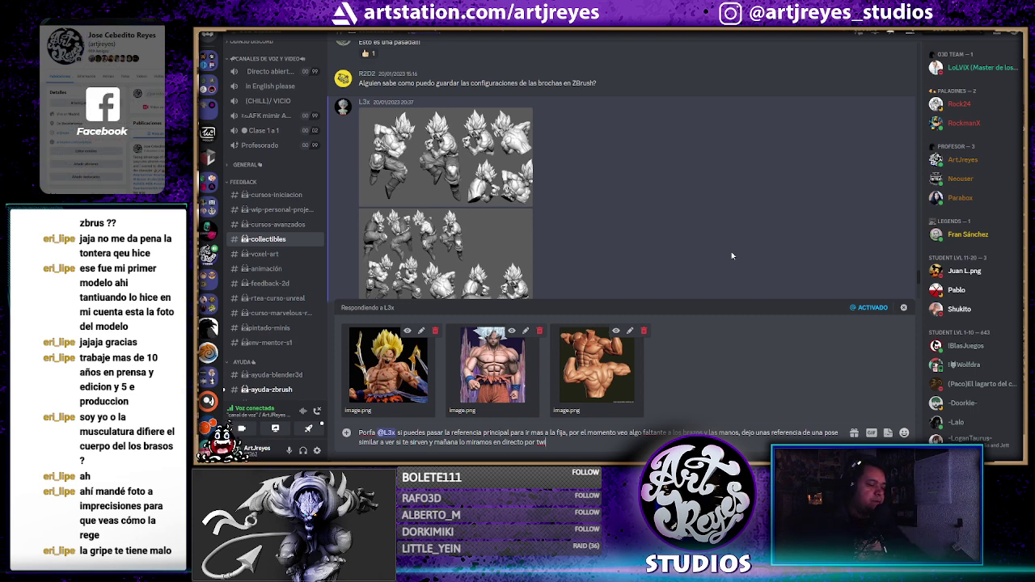
type("itch")
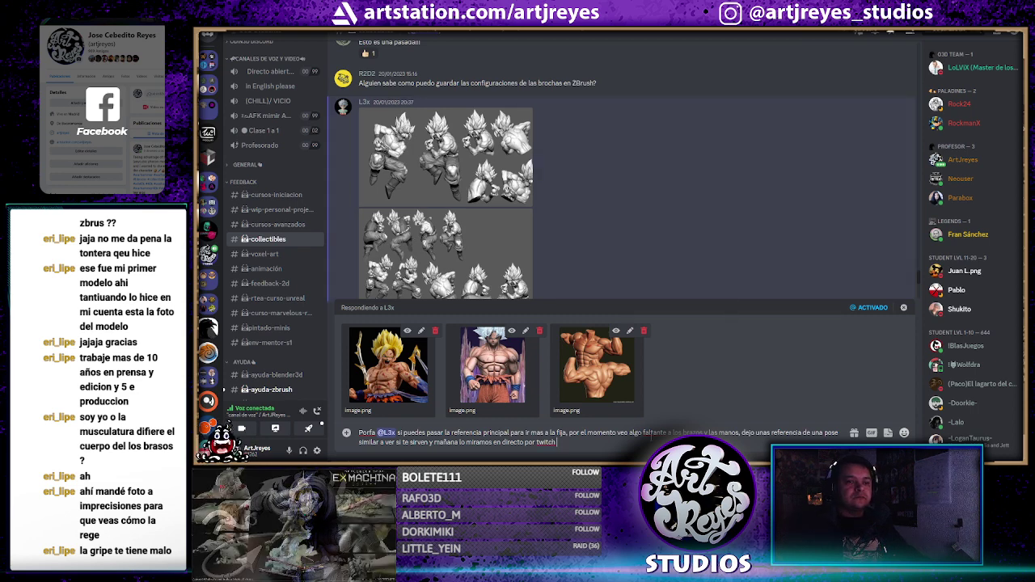
Add a 🎨 palette emoji and three 📚 books emojis to the end of the reply
left_click(904, 432)
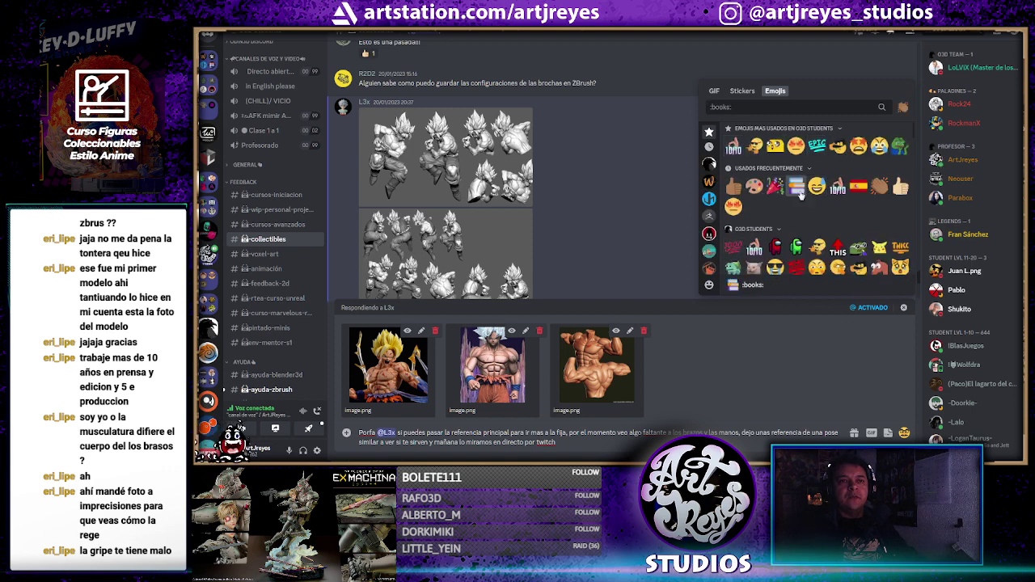
left_click(753, 187)
left_click(904, 432)
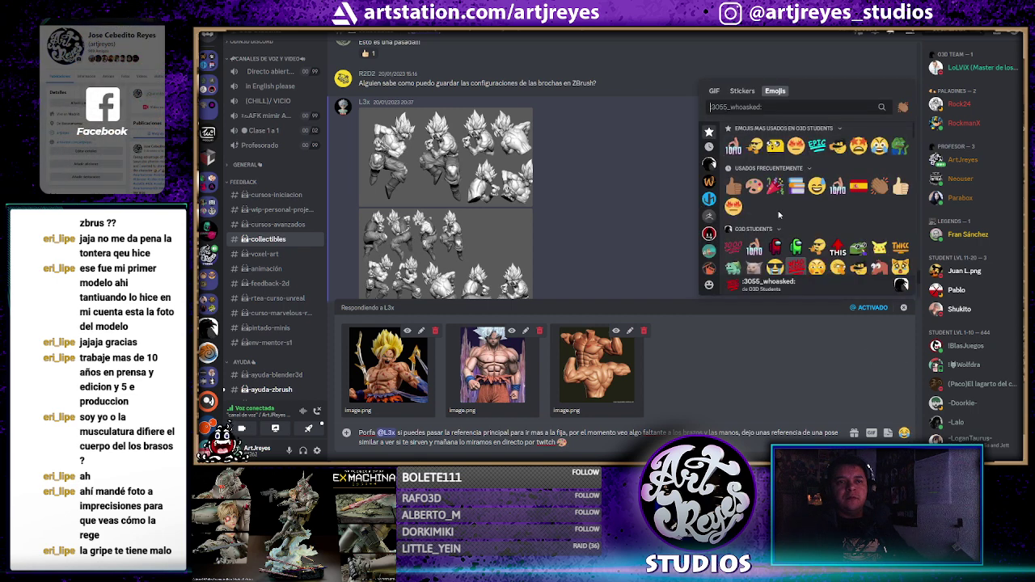
left_click(798, 188)
left_click(904, 432)
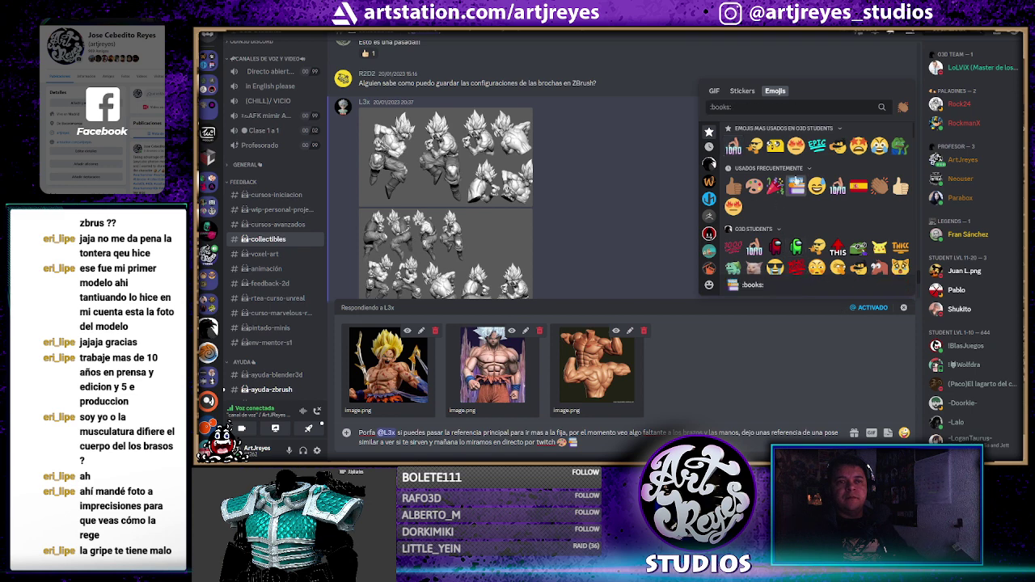
left_click(798, 180)
left_click(904, 433)
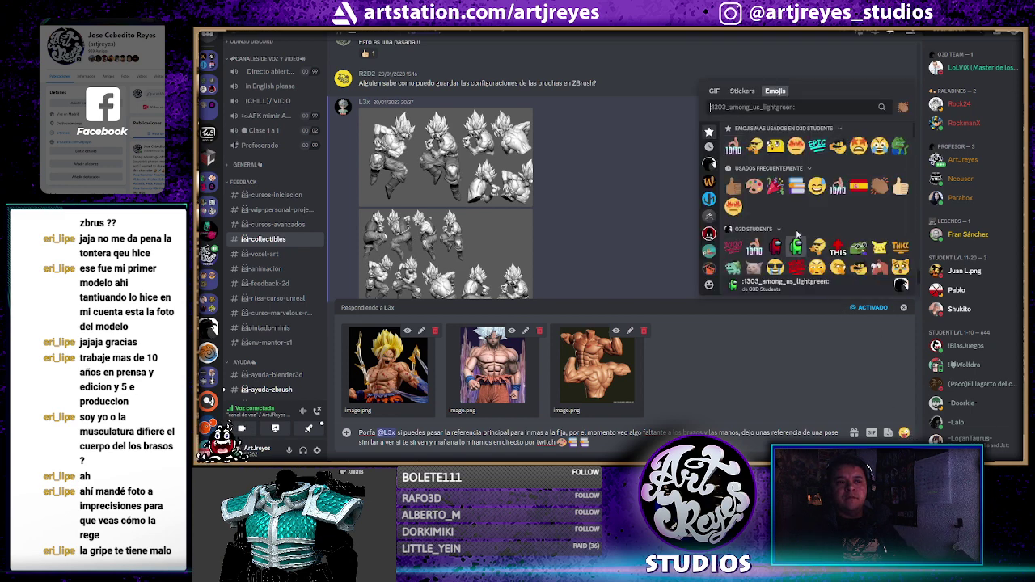
left_click(797, 188)
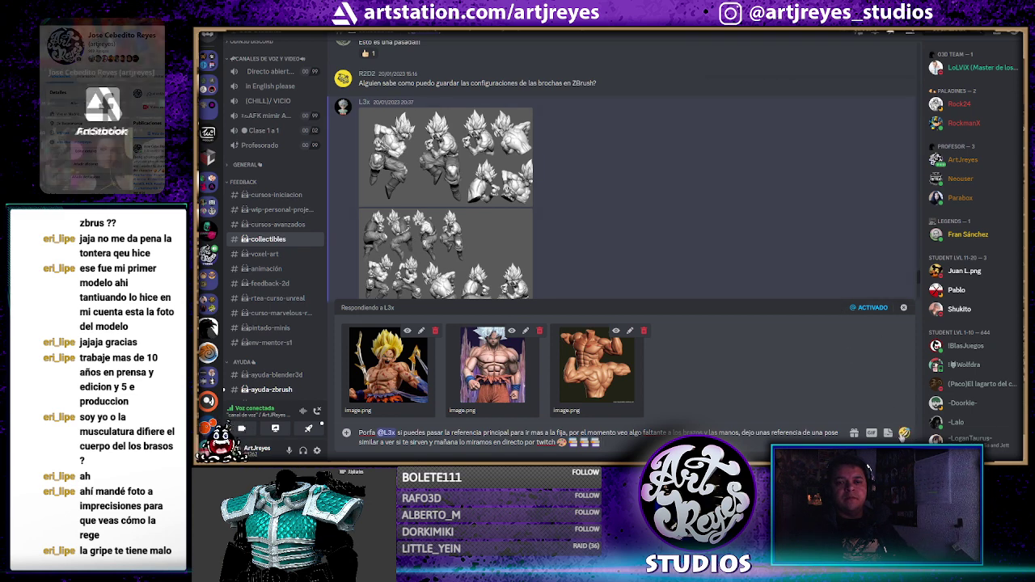
Add a 👍 thumbs-up emoji and send the reply with its reference images
left_click(904, 432)
left_click(742, 185)
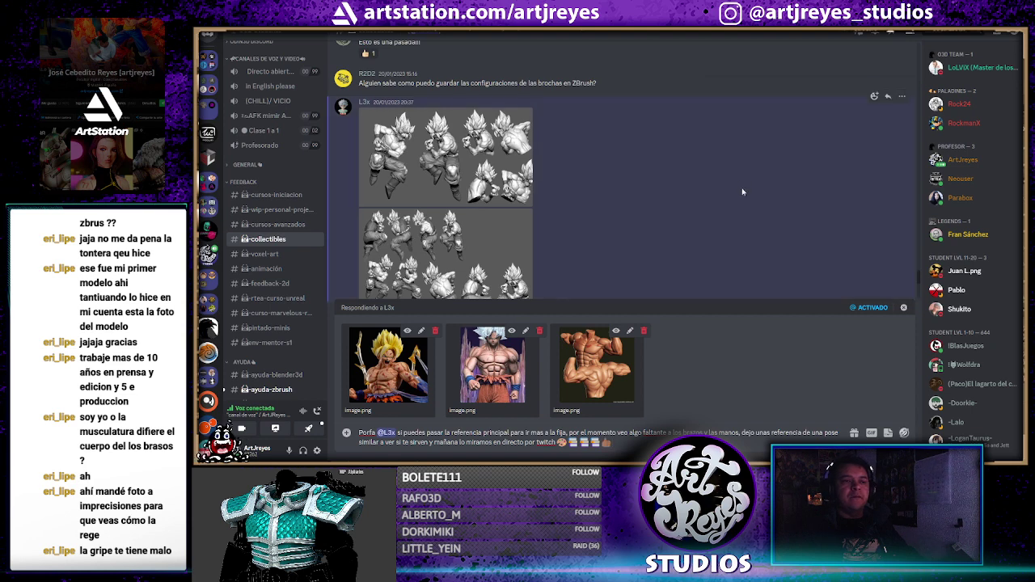
key("Return")
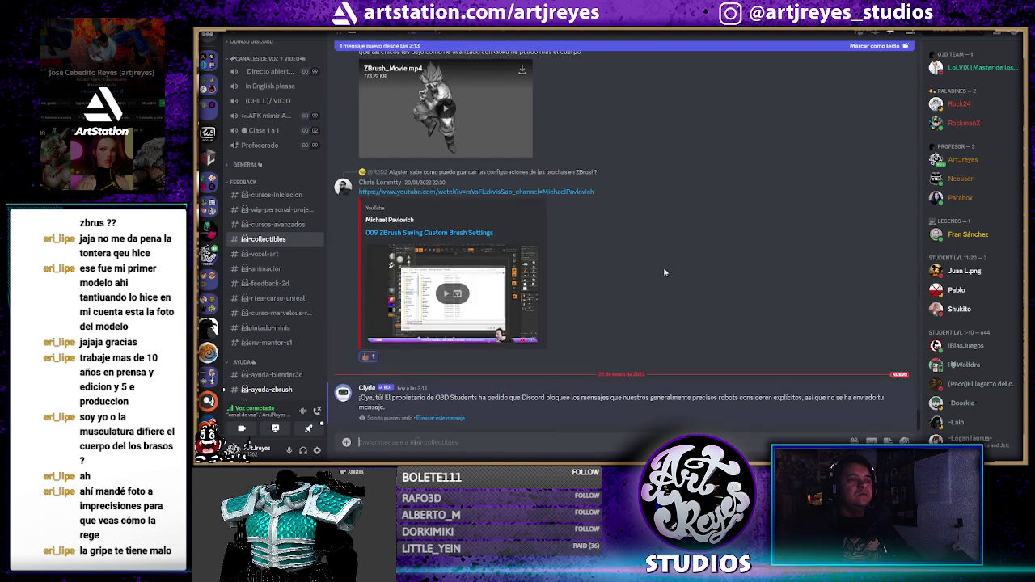
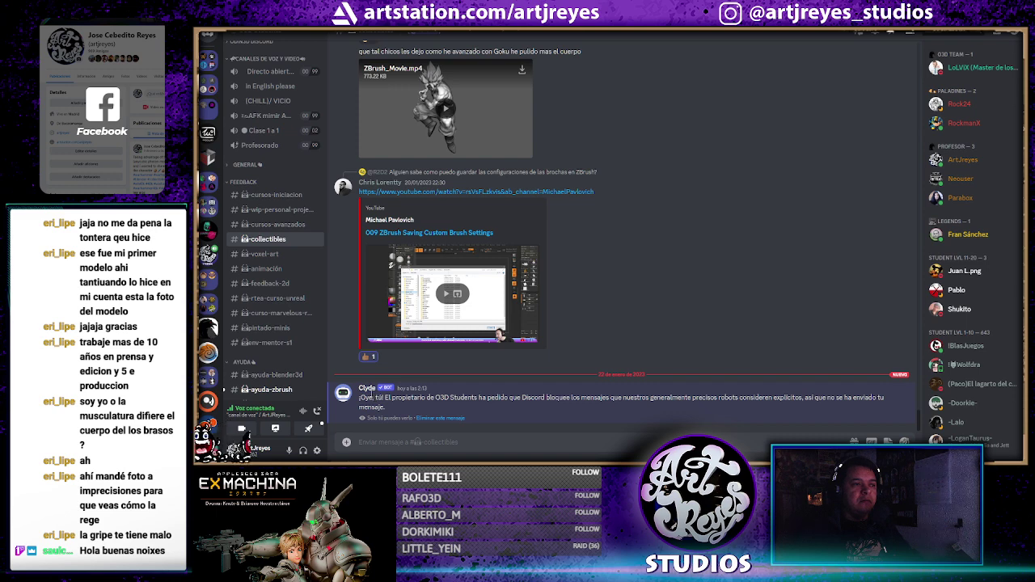
left_click(367, 389)
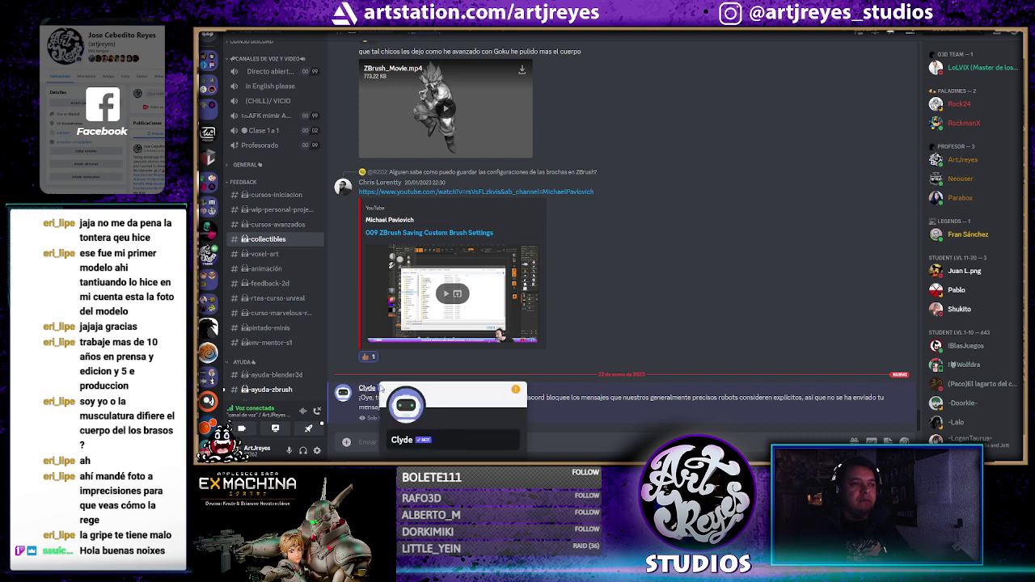
left_click(567, 393)
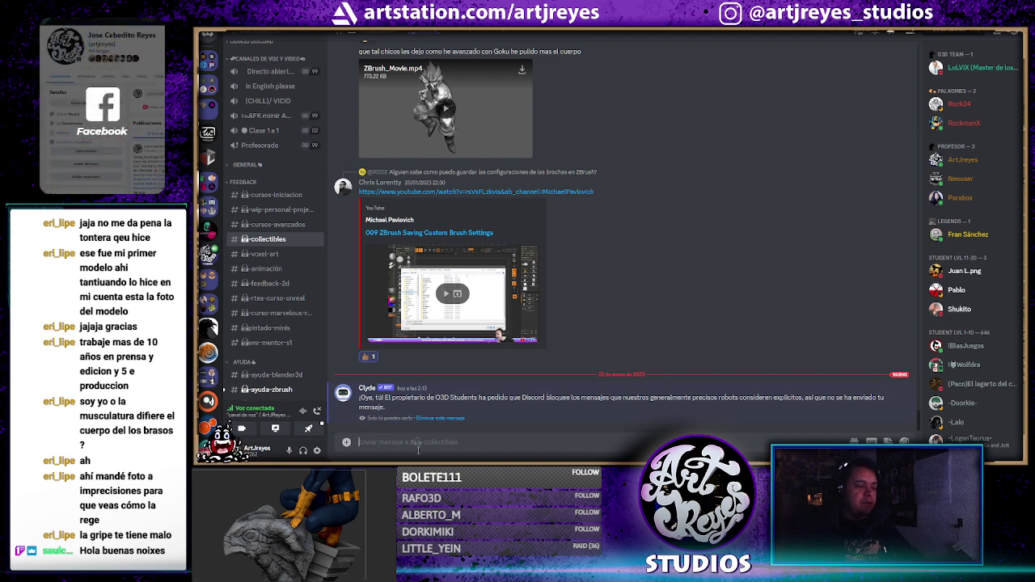
key("ctrl+v")
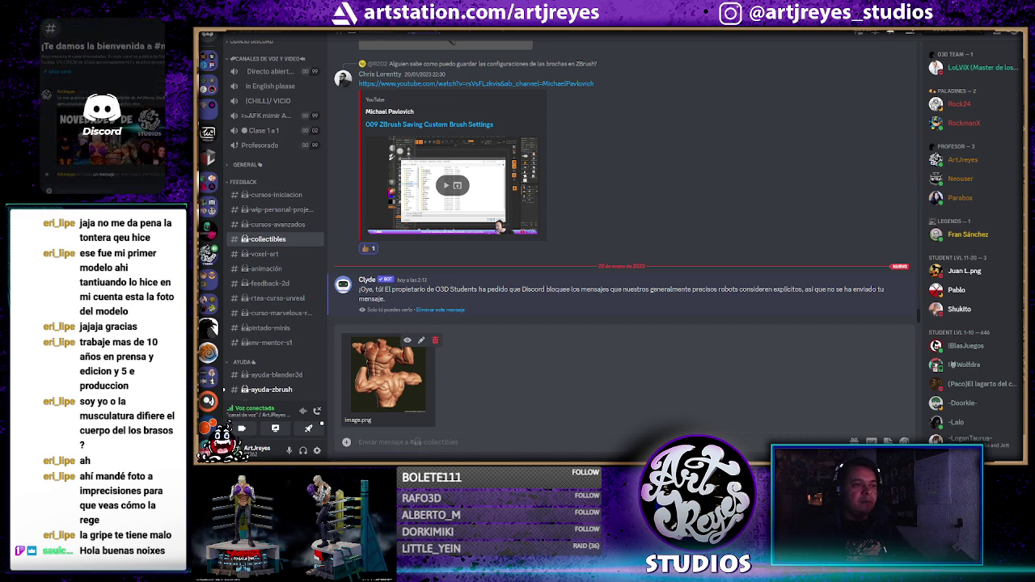
Find the KRC Premium battle-damaged Super Saiyan Goku image in the thumbnails folder and open it
key("alt+Tab")
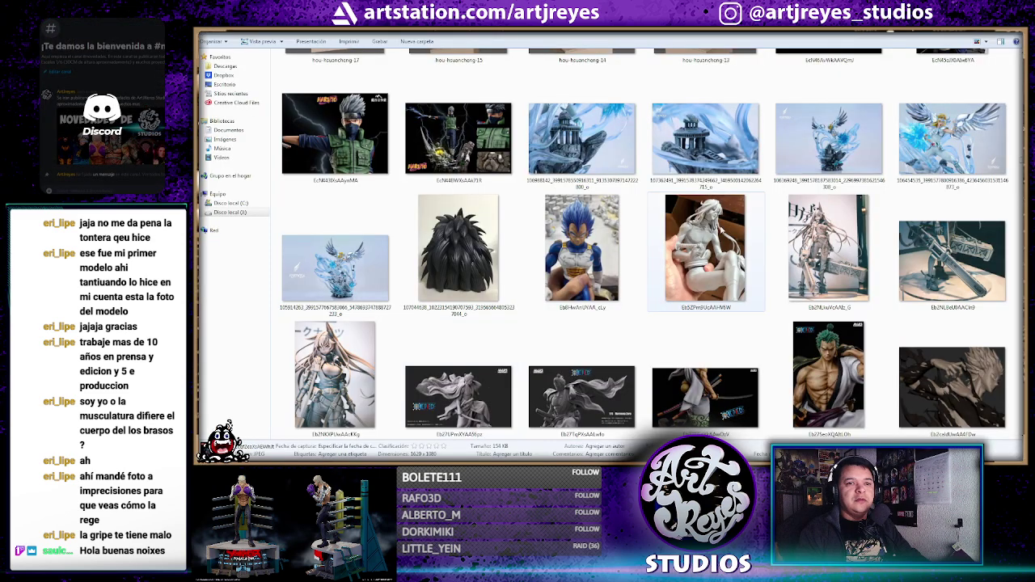
scroll(800, 216, "up", 1)
scroll(801, 216, "down", 1)
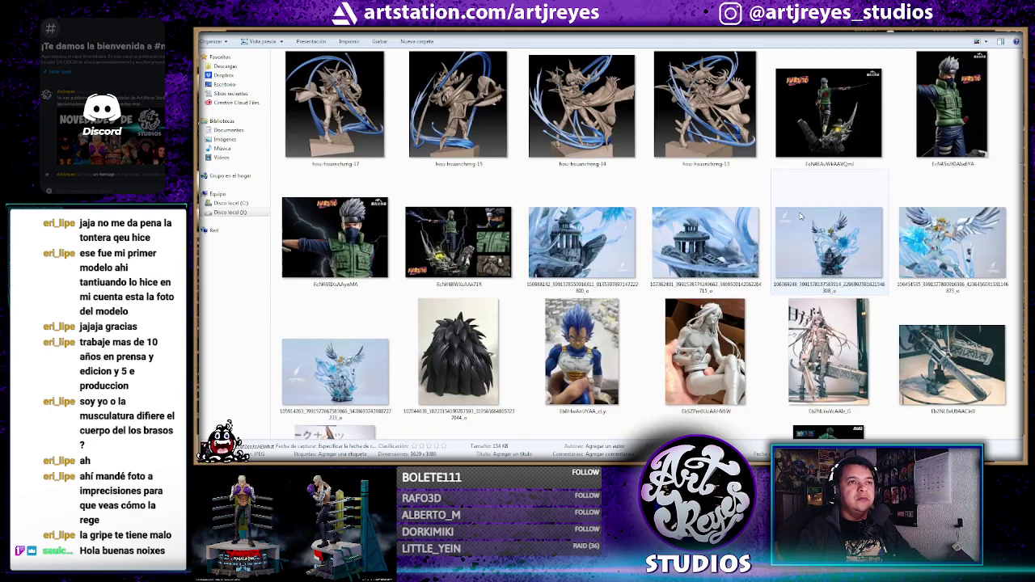
scroll(800, 216, "down", 1)
scroll(801, 216, "down", 5)
scroll(801, 216, "up", 1)
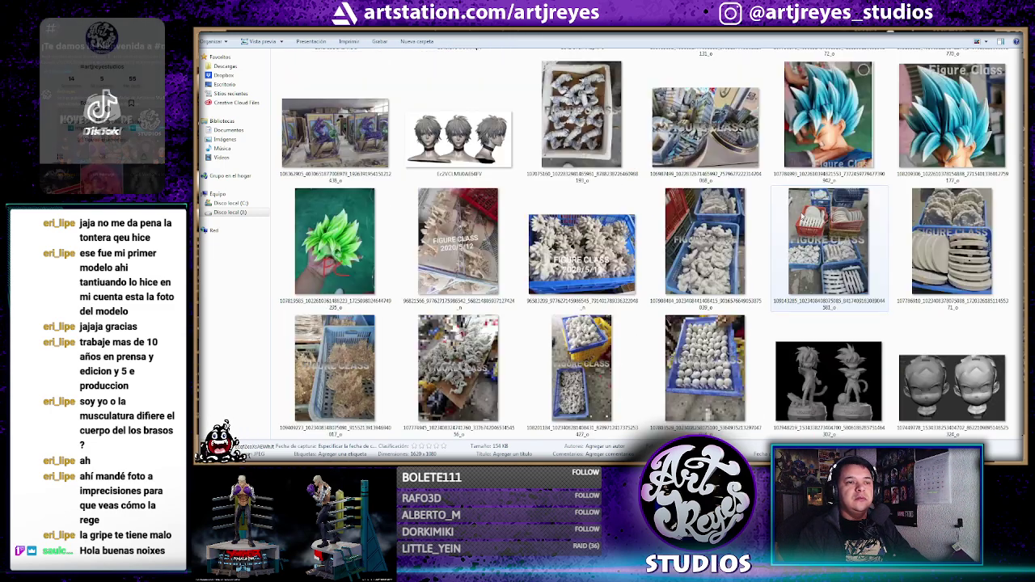
scroll(801, 216, "down", 5)
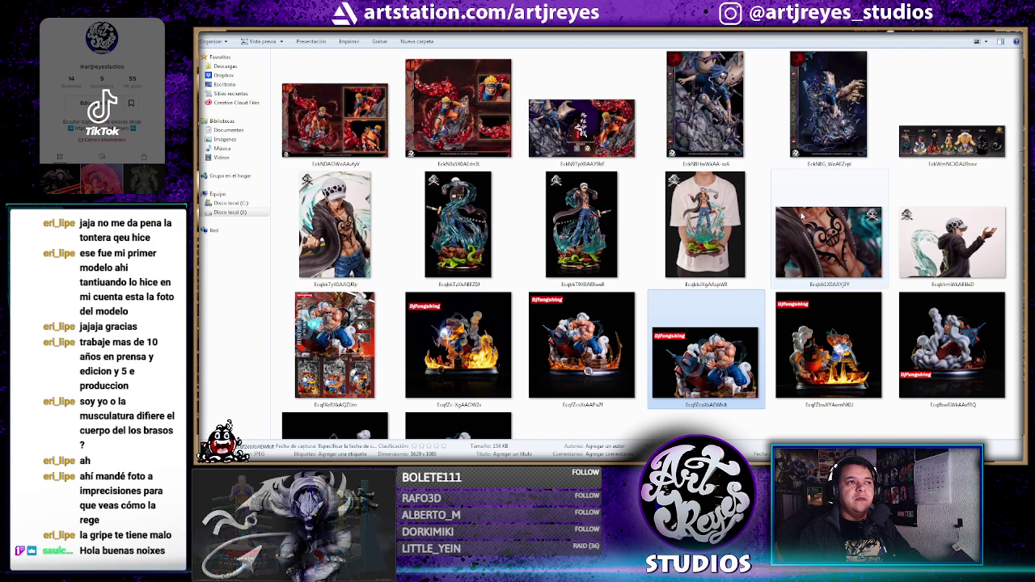
scroll(801, 214, "down", 5)
scroll(801, 214, "down", 5)
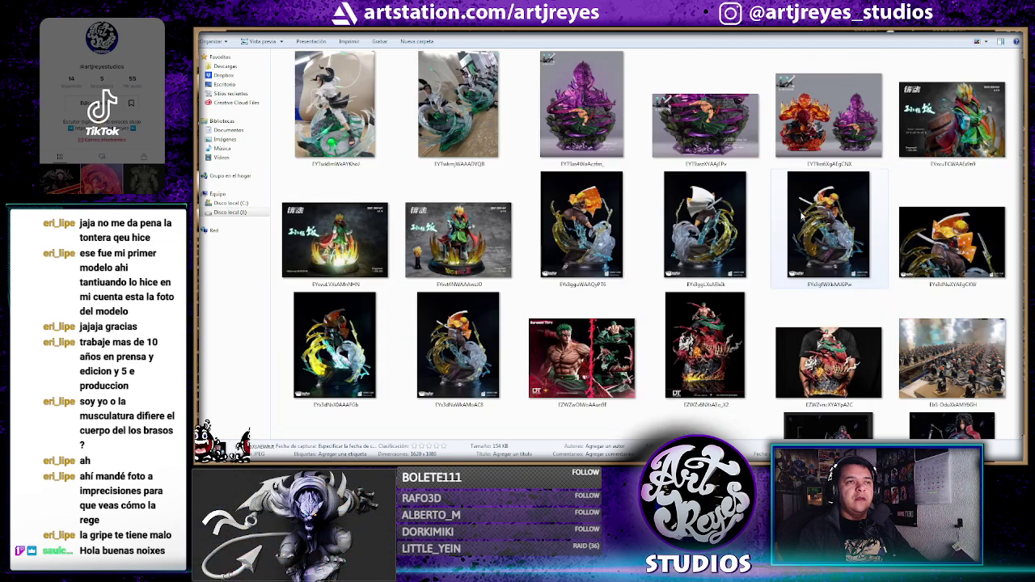
scroll(801, 215, "up", 5)
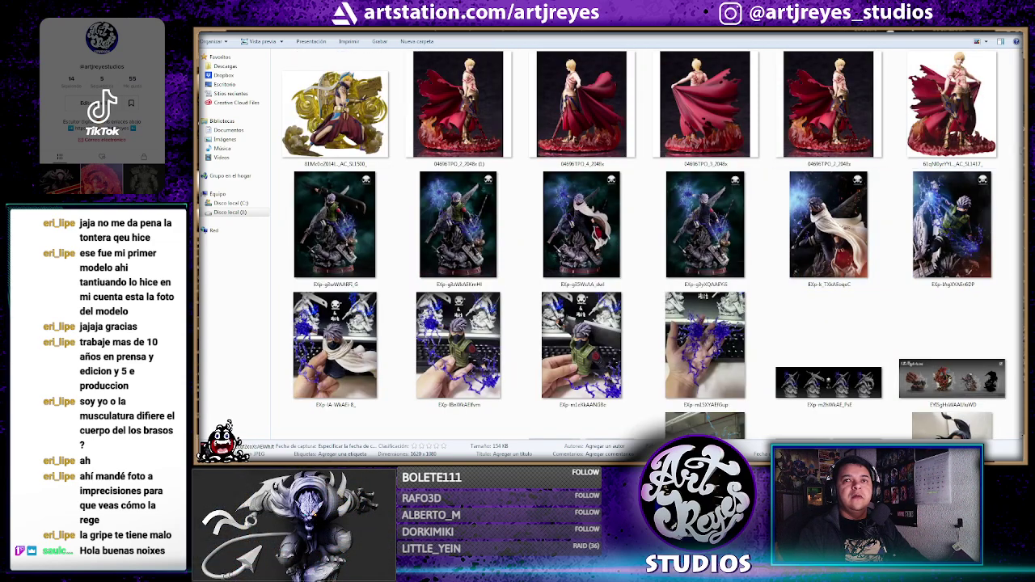
left_click_drag(1019, 71, 1020, 137)
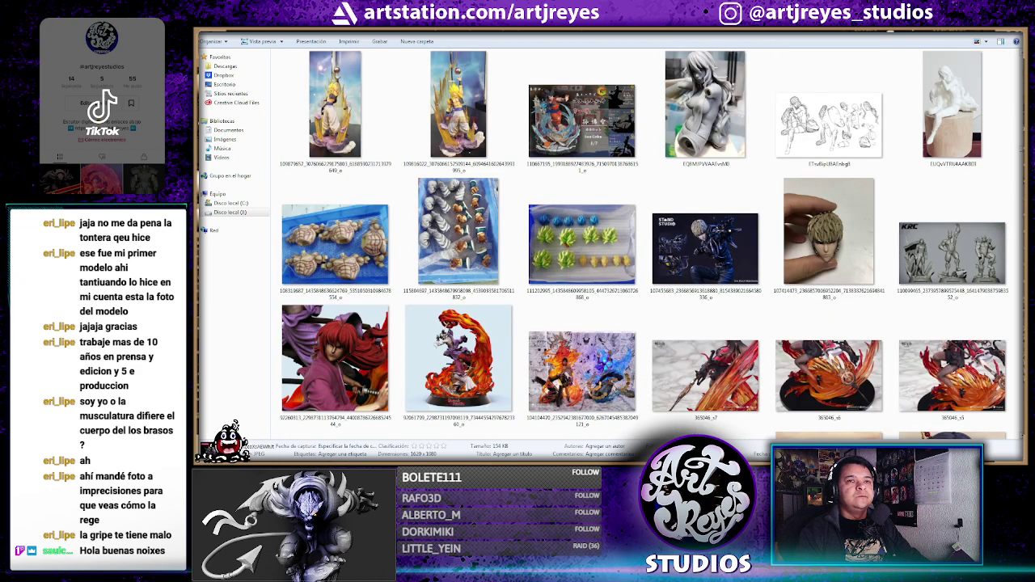
scroll(643, 235, "down", 5)
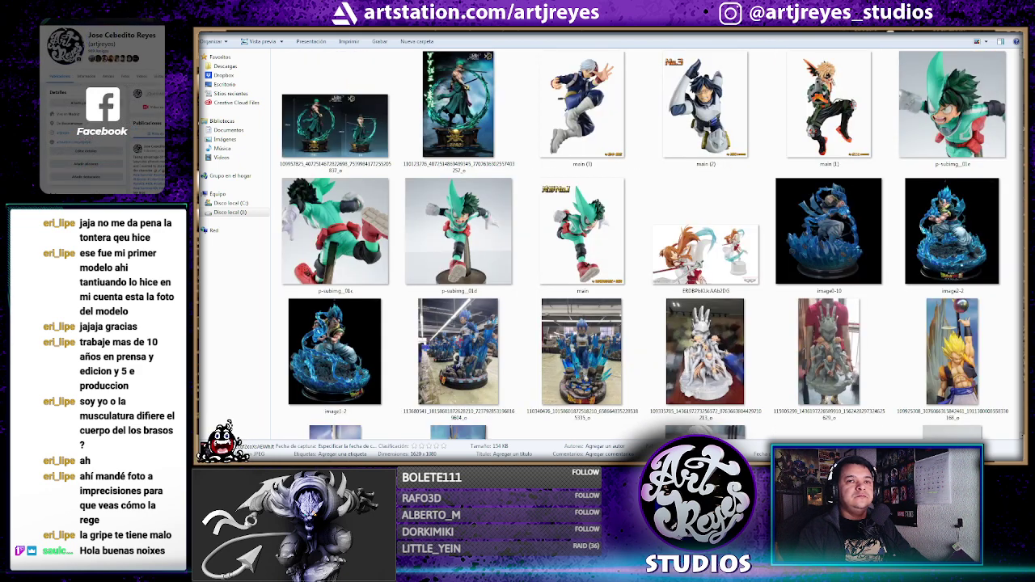
scroll(643, 235, "down", 5)
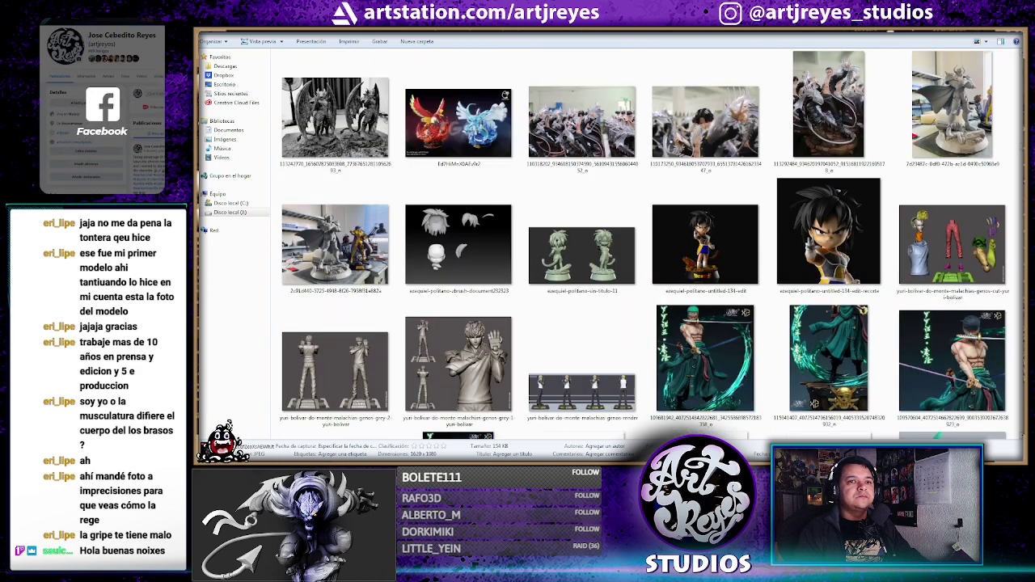
scroll(643, 235, "down", 5)
scroll(643, 234, "down", 5)
scroll(643, 234, "down", 5)
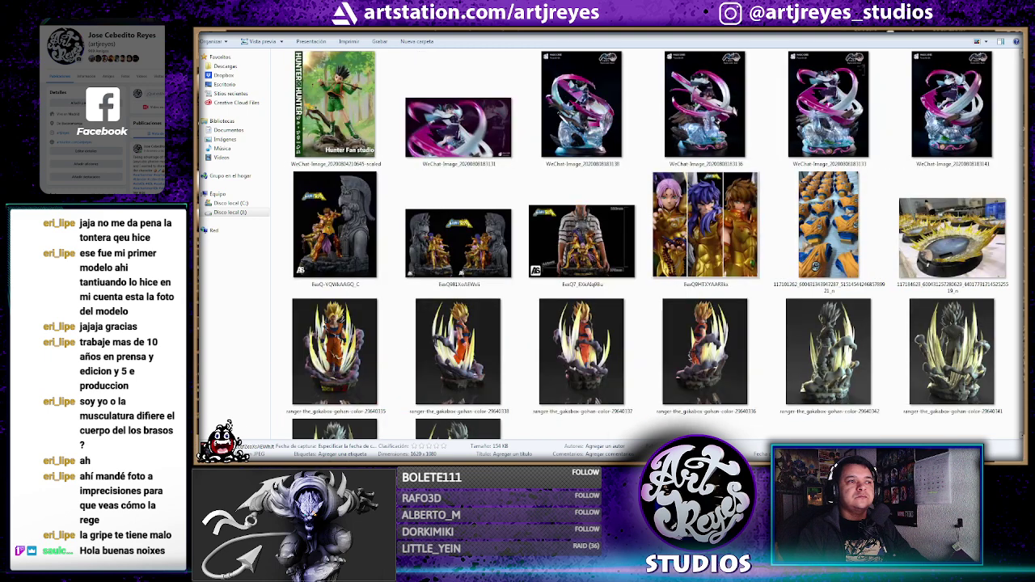
scroll(643, 235, "down", 5)
scroll(643, 234, "down", 5)
scroll(643, 235, "down", 5)
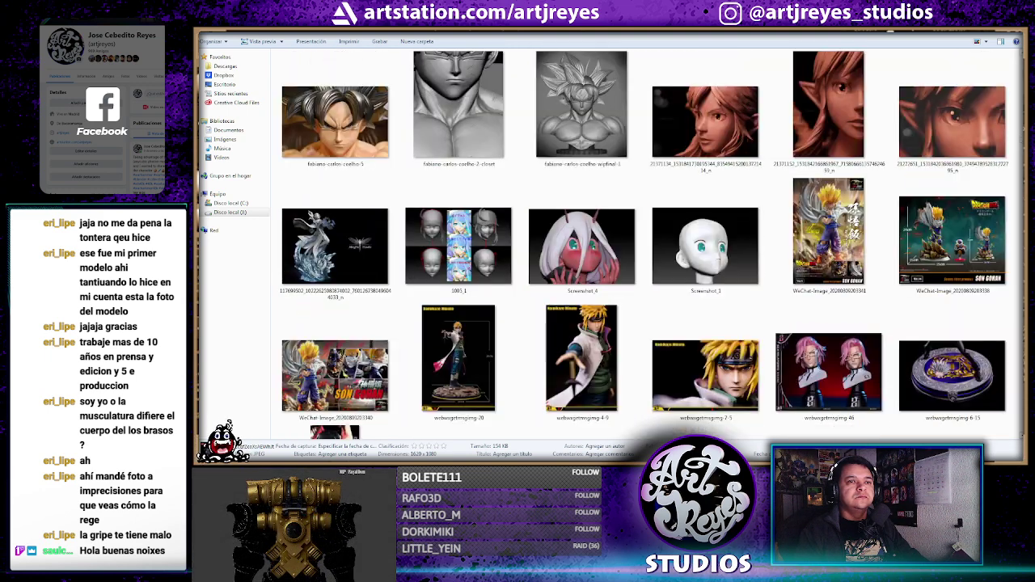
scroll(643, 235, "down", 5)
scroll(643, 235, "down", 5)
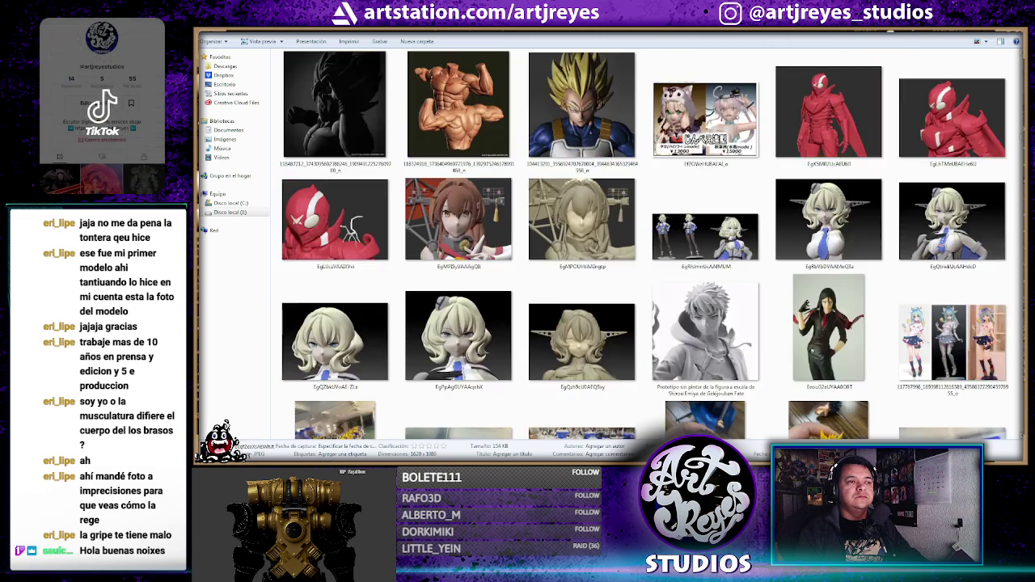
scroll(643, 234, "down", 5)
scroll(643, 234, "down", 5)
scroll(643, 234, "down", 5)
scroll(643, 234, "down", 5)
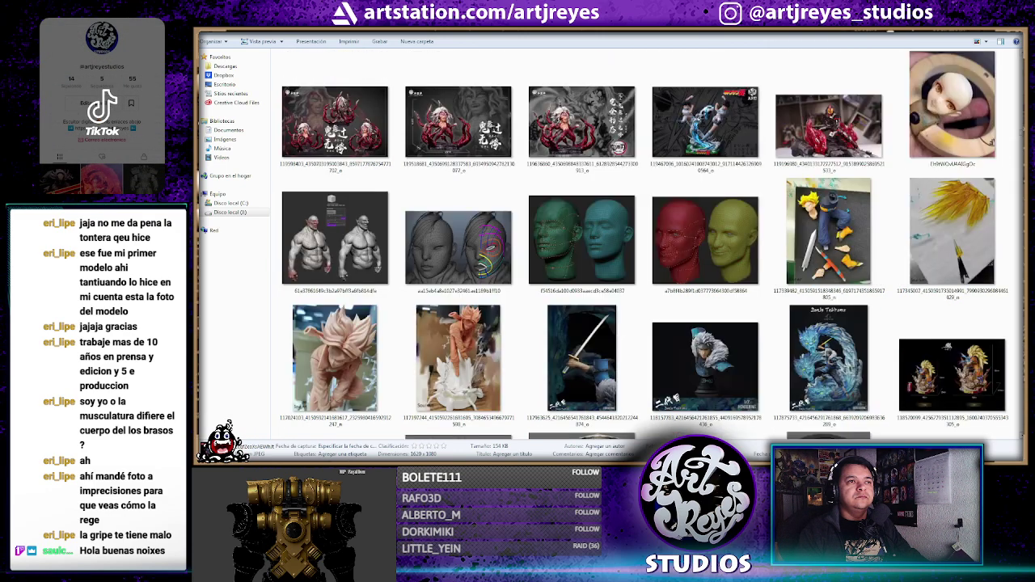
scroll(643, 234, "down", 5)
scroll(643, 234, "down", 5)
scroll(643, 235, "down", 5)
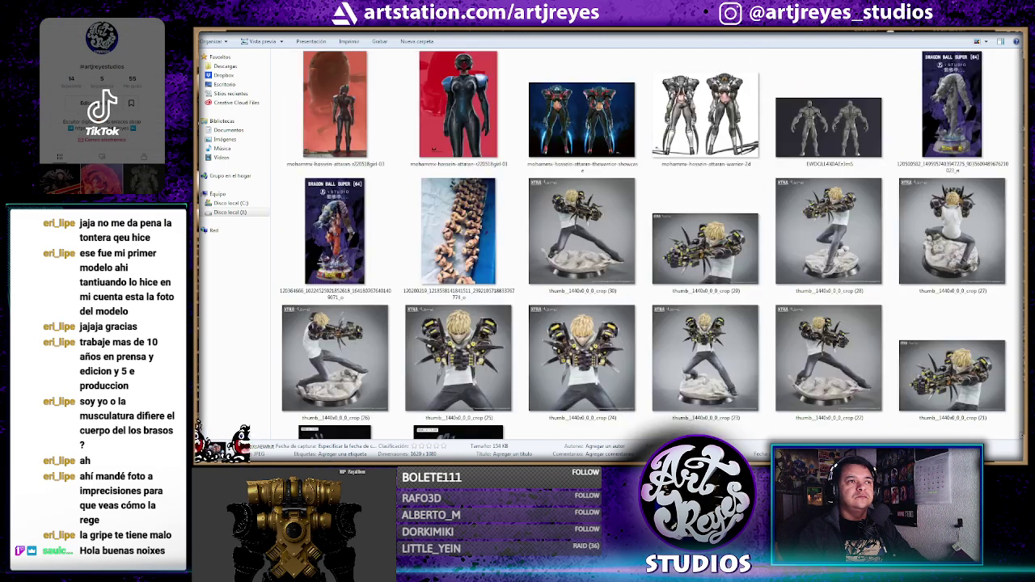
scroll(643, 234, "down", 5)
scroll(643, 234, "down", 5)
scroll(643, 243, "up", 5)
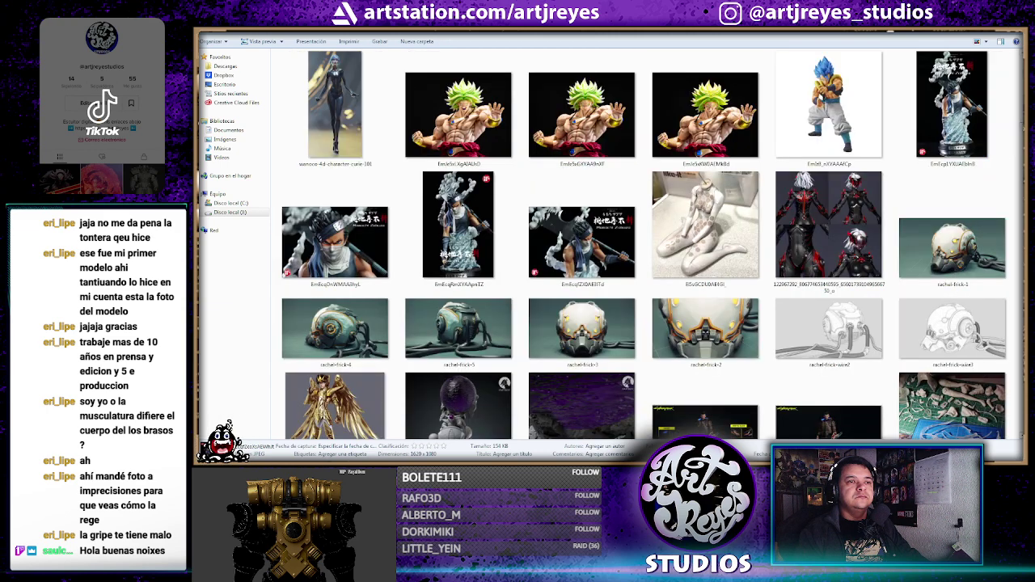
scroll(643, 242, "up", 5)
scroll(643, 242, "up", 5)
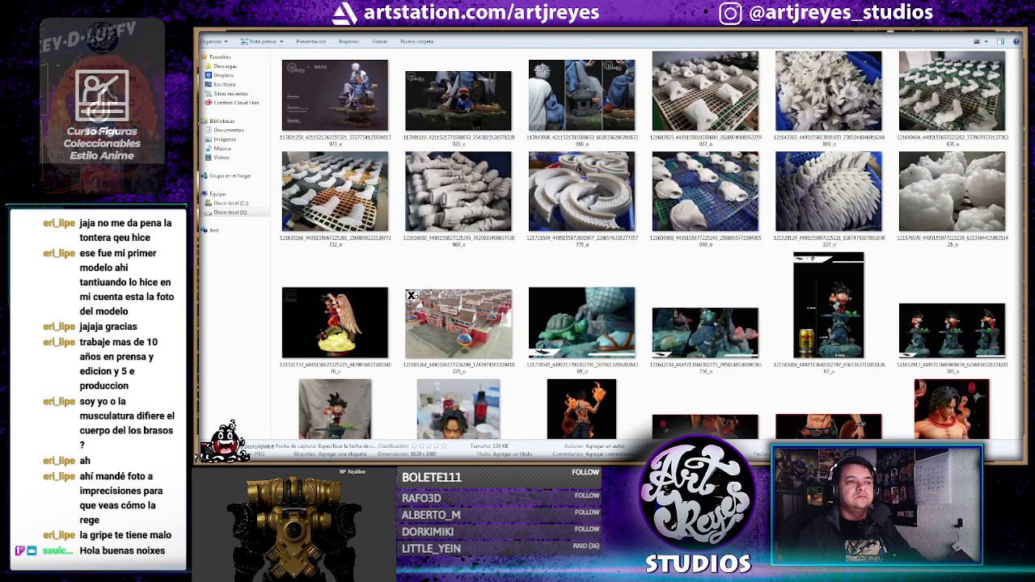
scroll(642, 243, "up", 5)
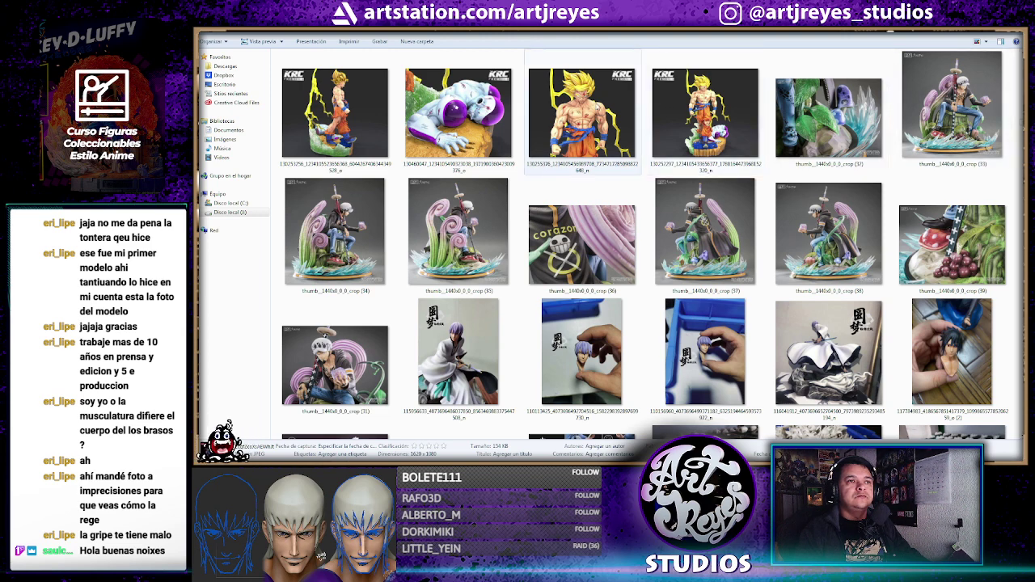
double_click(581, 114)
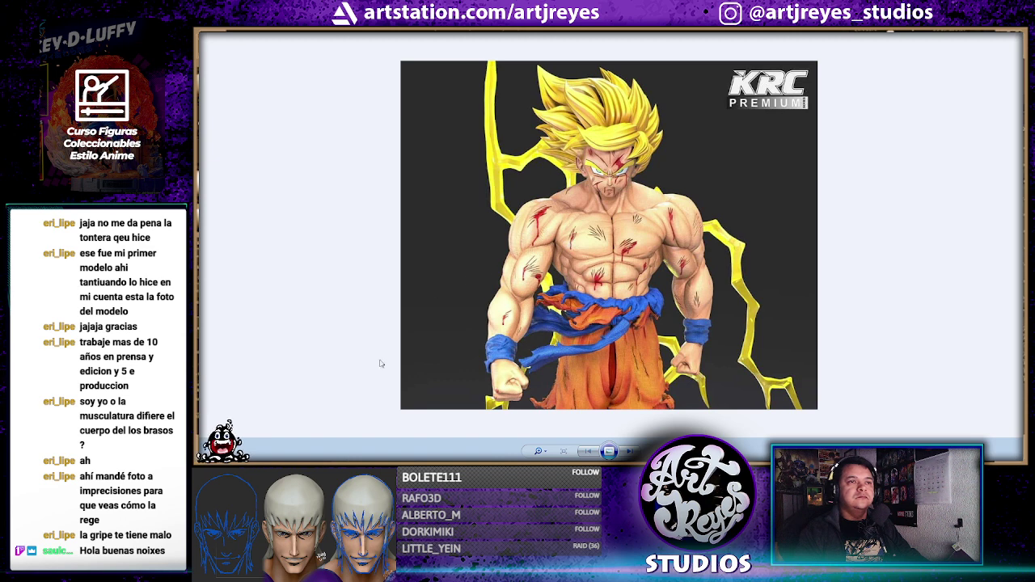
Snip the Goku figure from the photo viewer with Snipping Tool
left_click(212, 451)
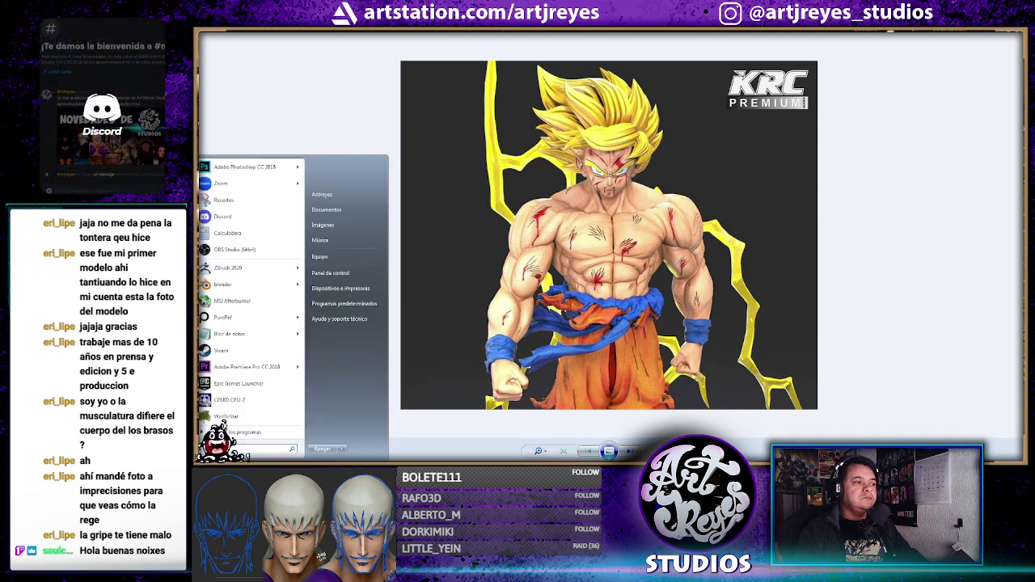
left_click(247, 203)
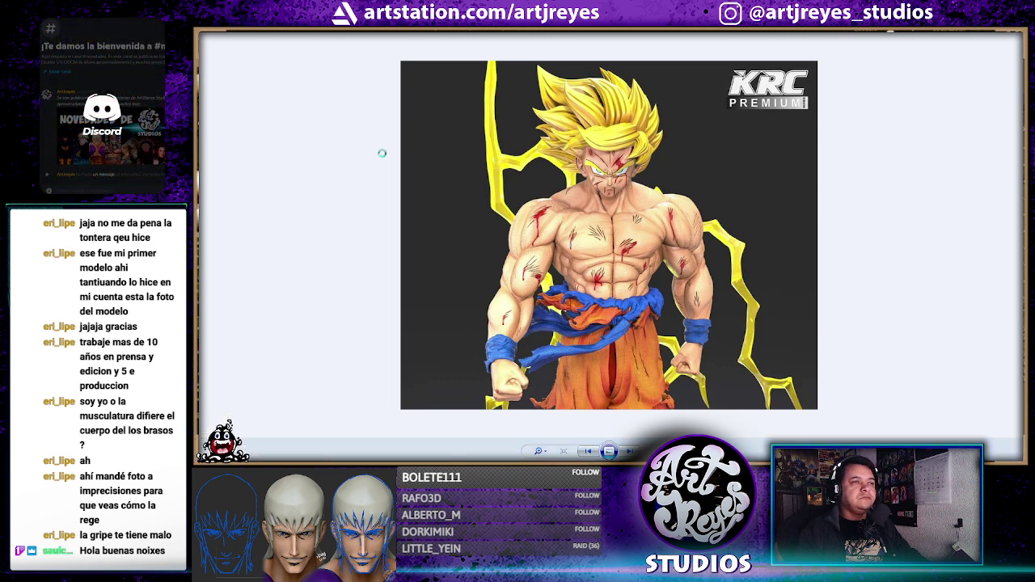
left_click_drag(461, 127, 721, 404)
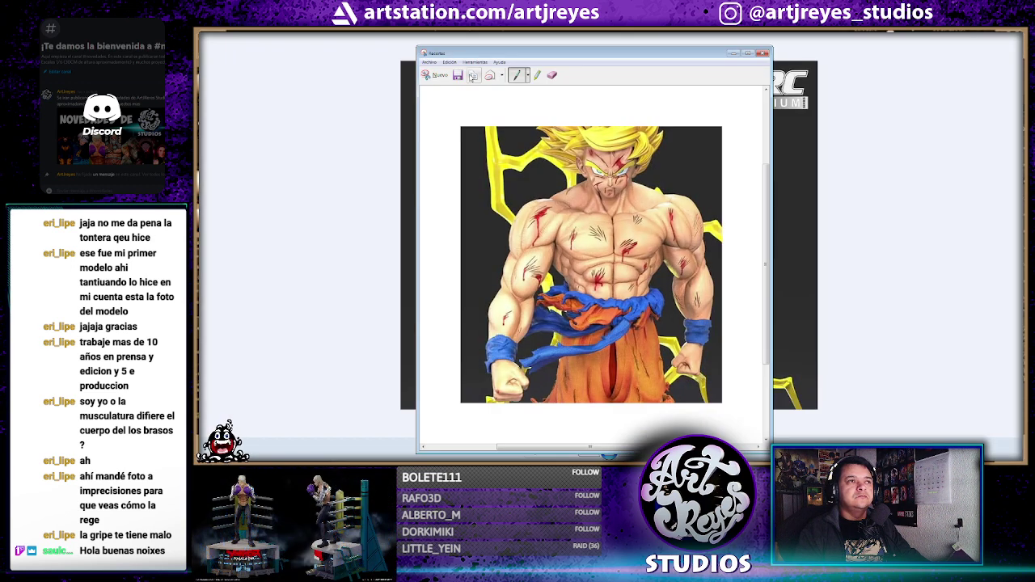
left_click(761, 54)
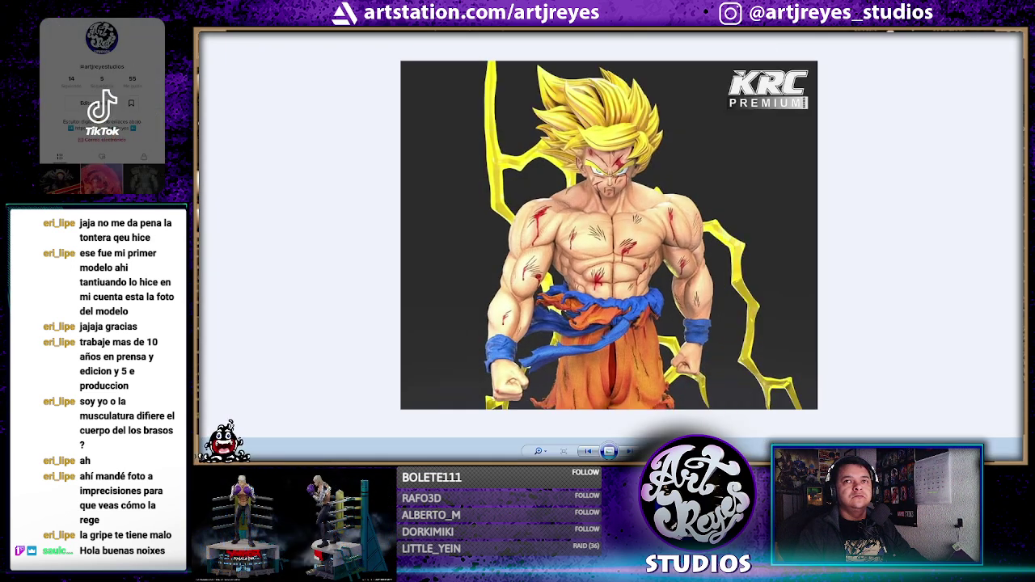
Close the viewer and paste the Goku snip into Discord as a second image
key("alt+F4")
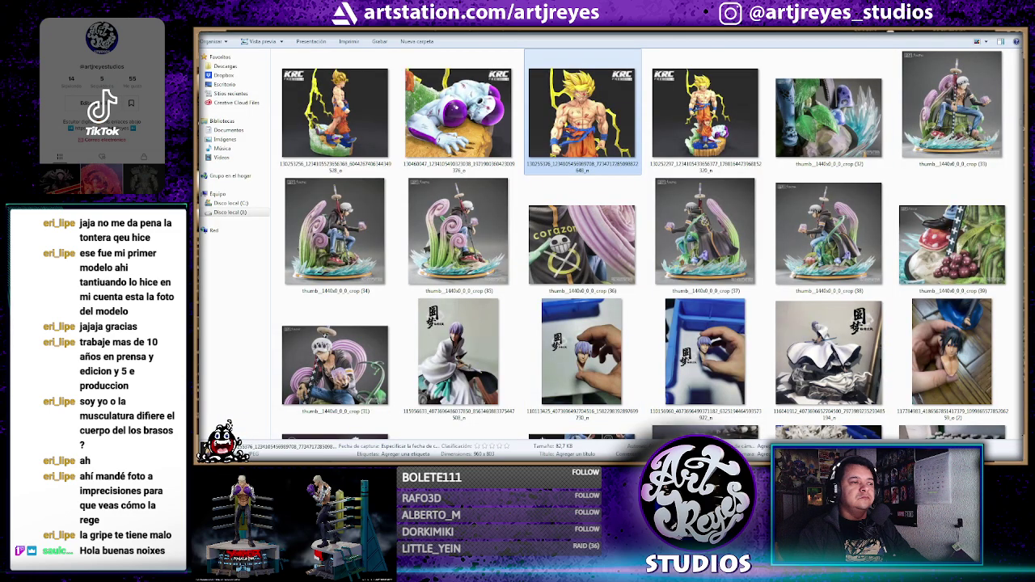
key("alt+Tab")
key("ctrl+v")
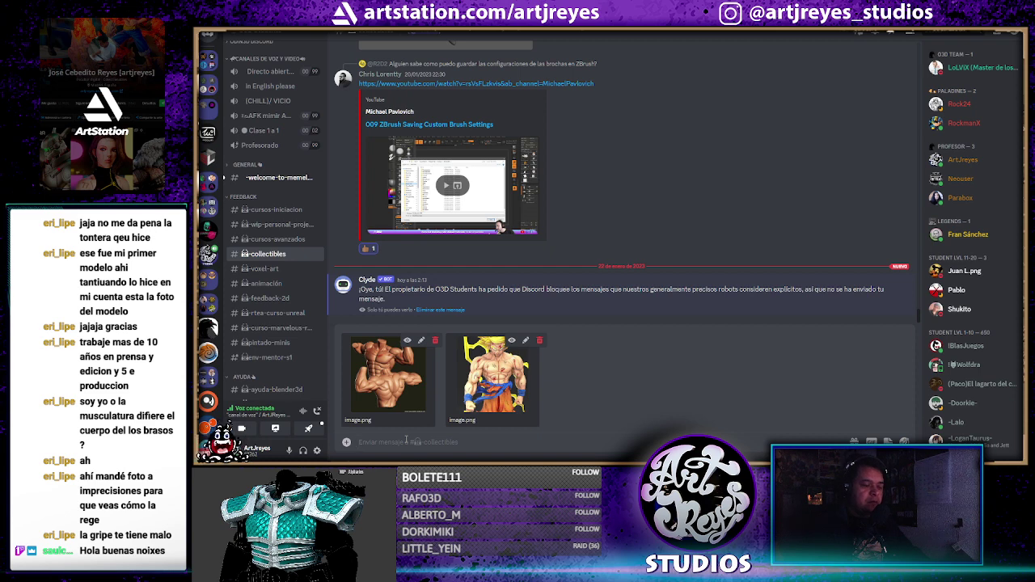
type("Porfa")
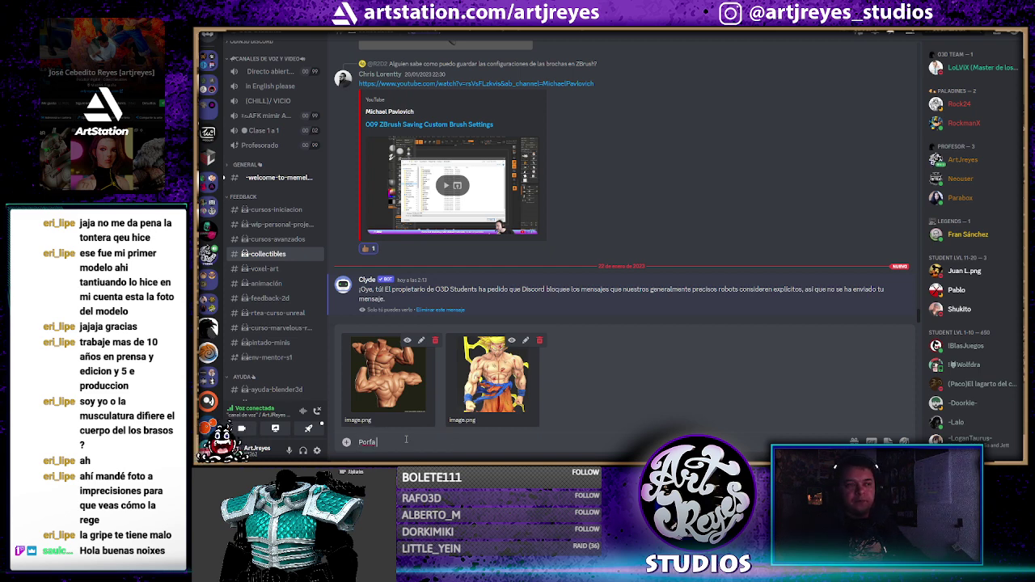
type(" @")
left_click(376, 172)
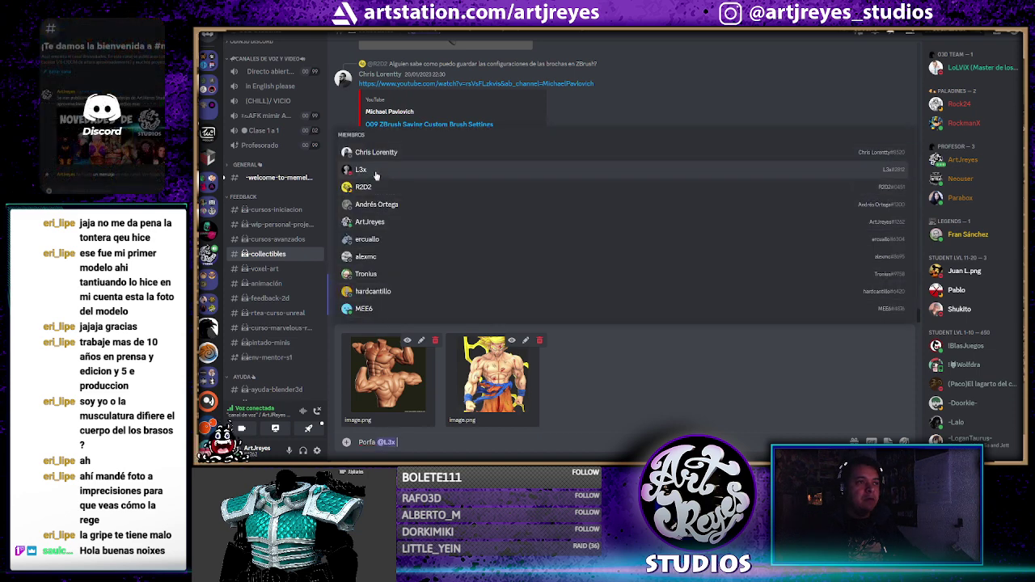
type("m")
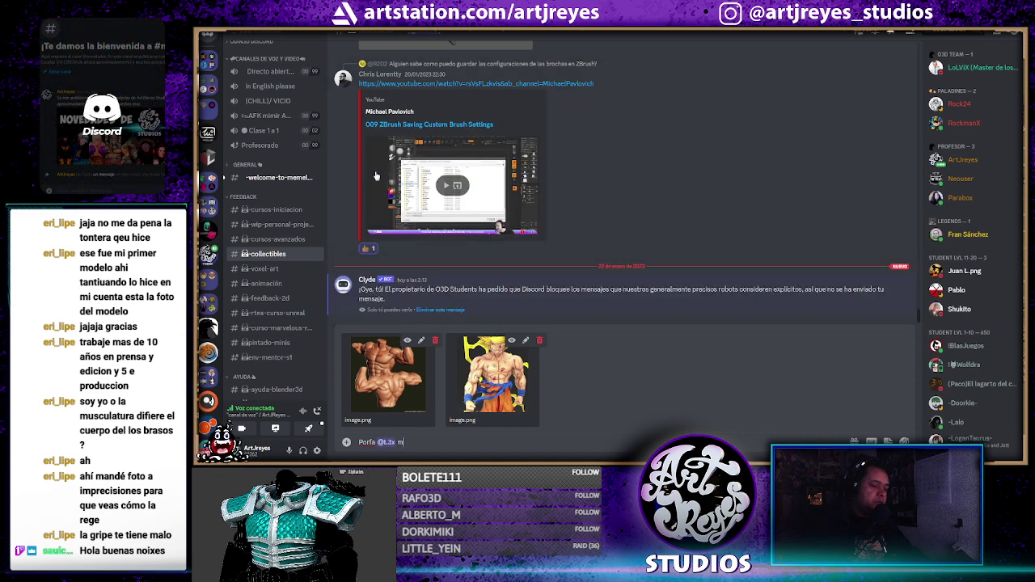
type("ira el")
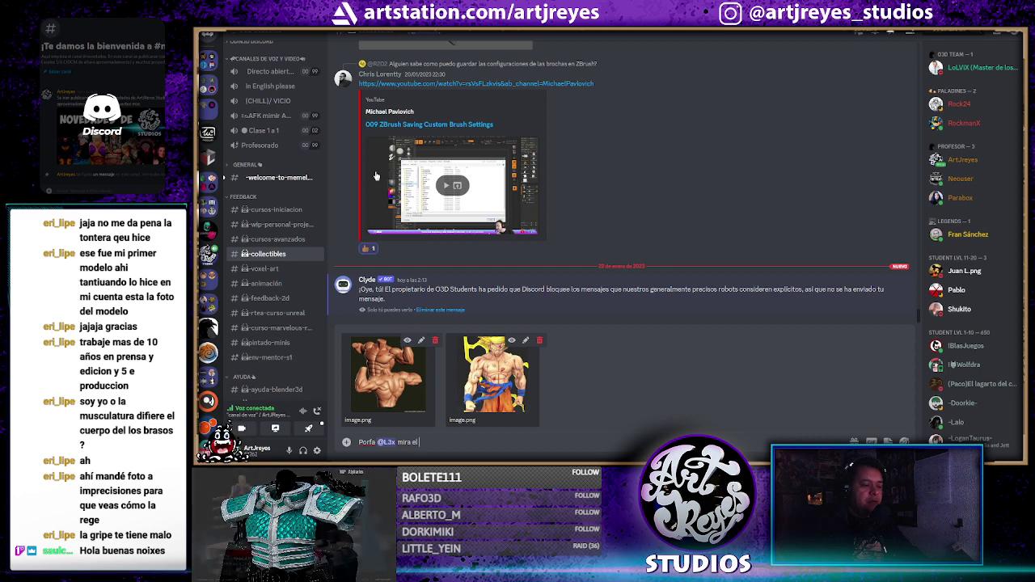
type(" directo ")
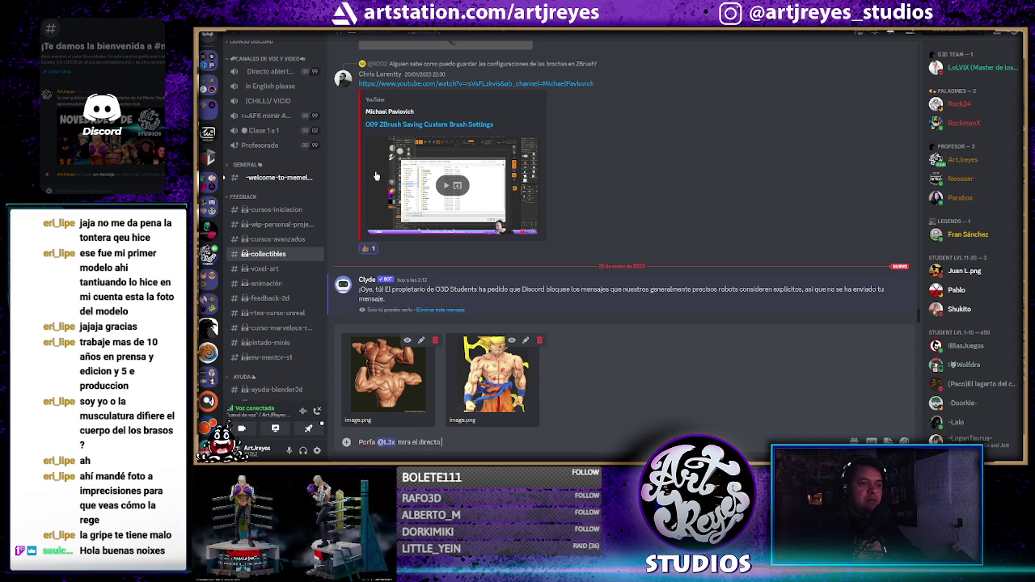
type("por tw")
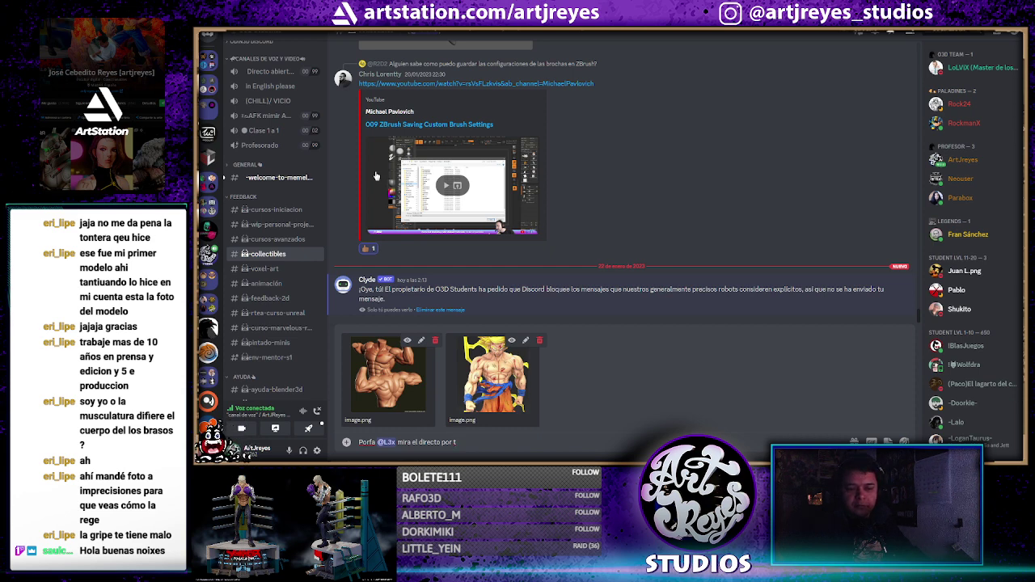
type("itch")
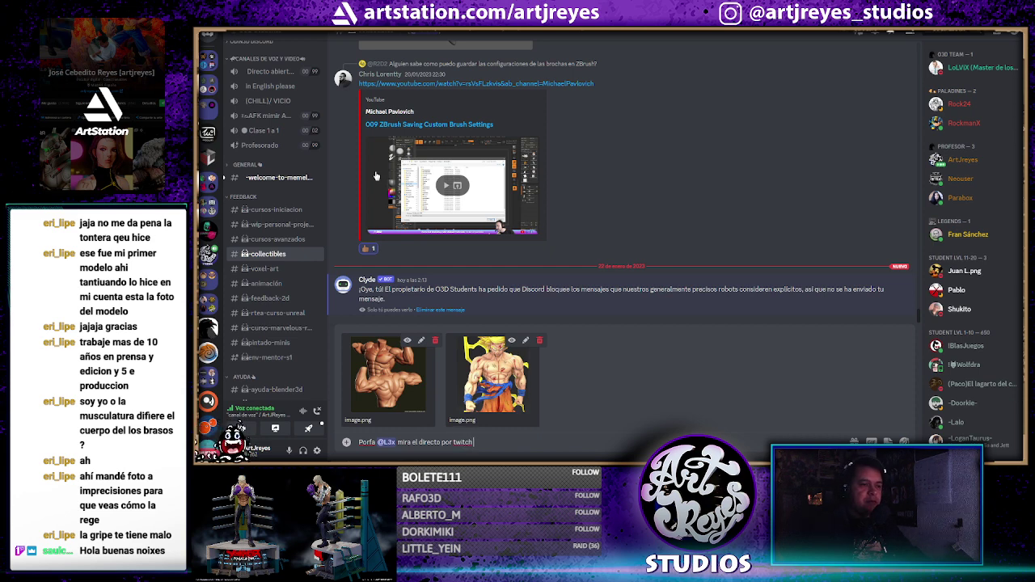
type(" ya que e")
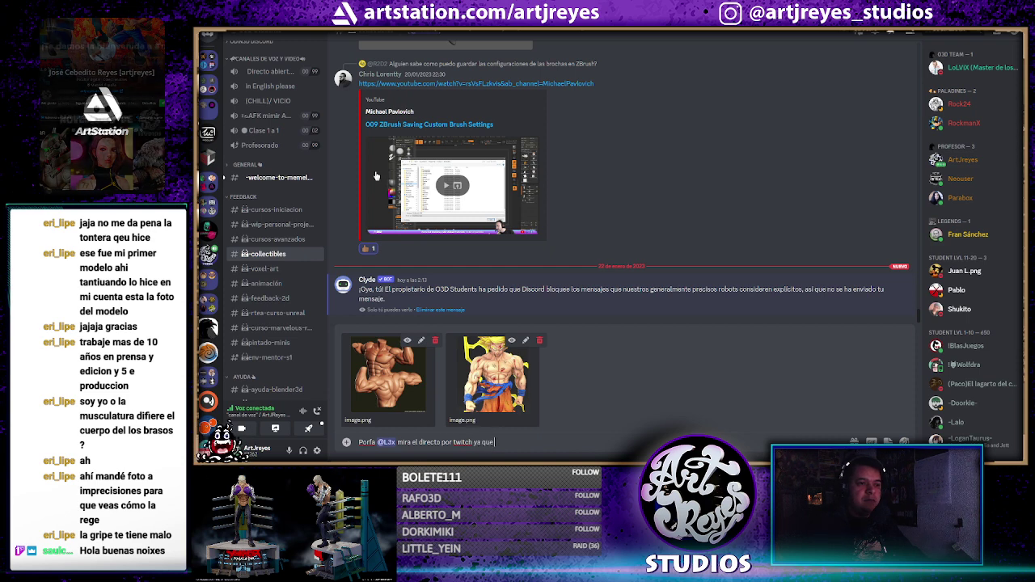
type("l")
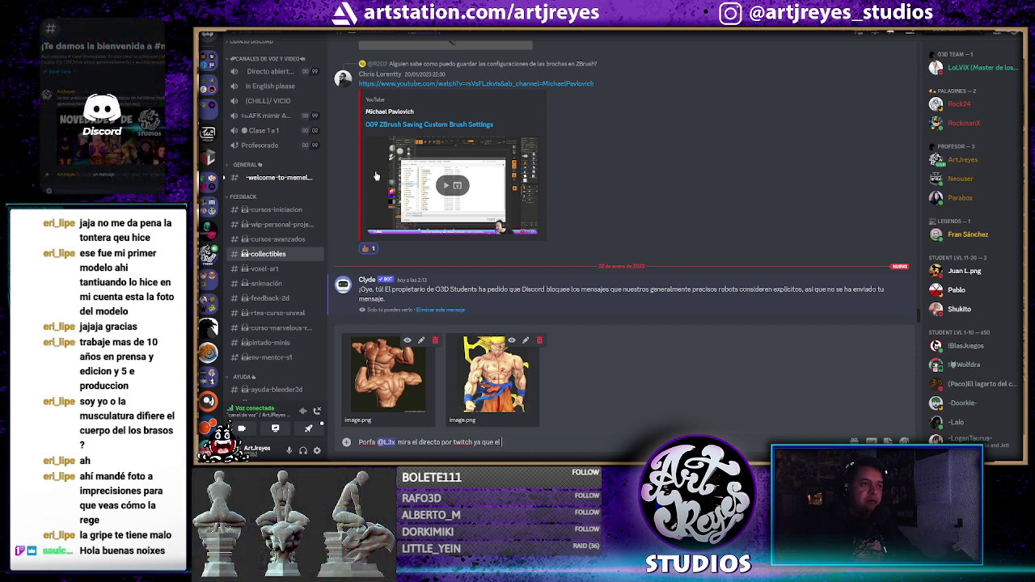
type(" BOT C")
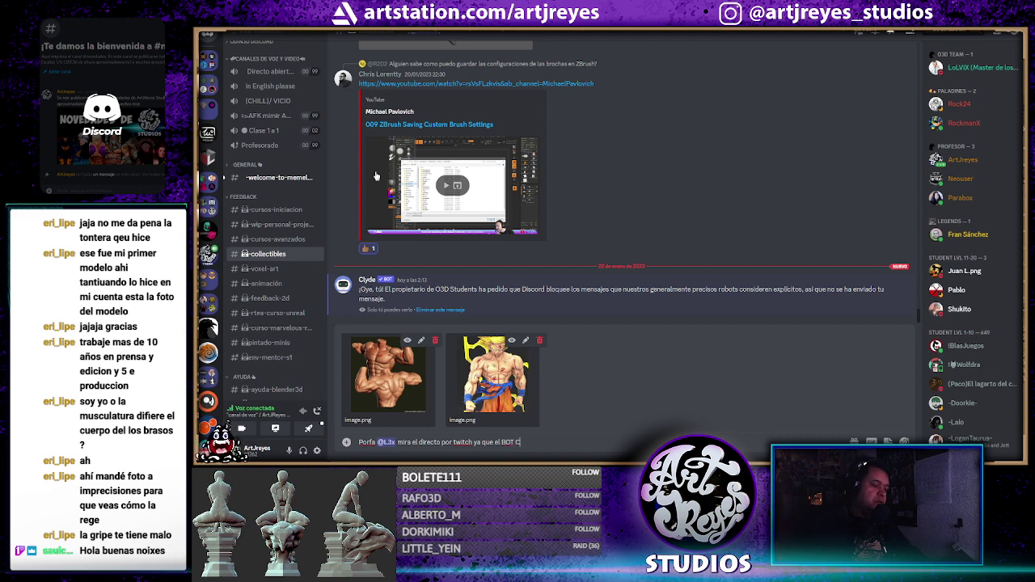
type("y")
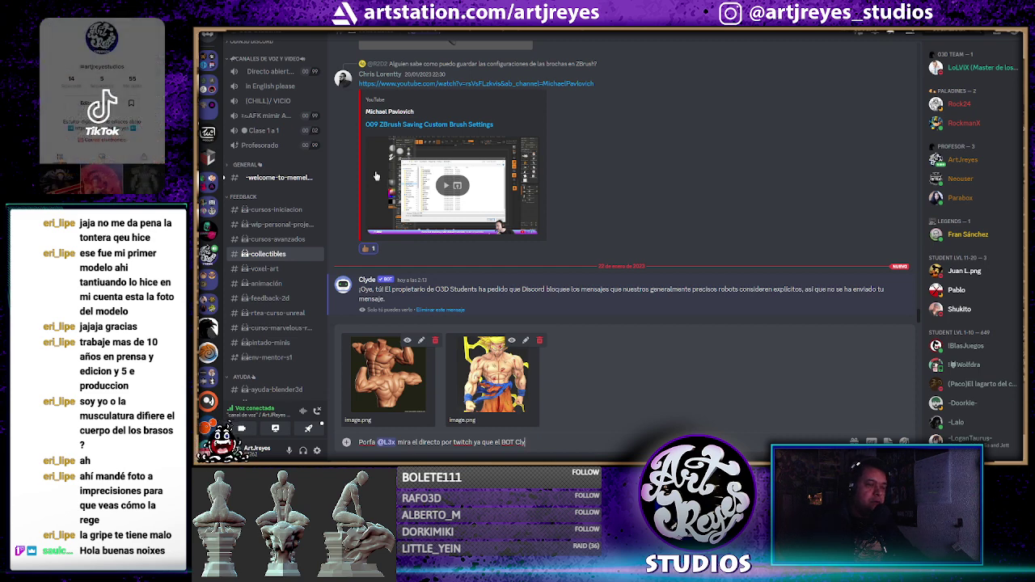
type("de")
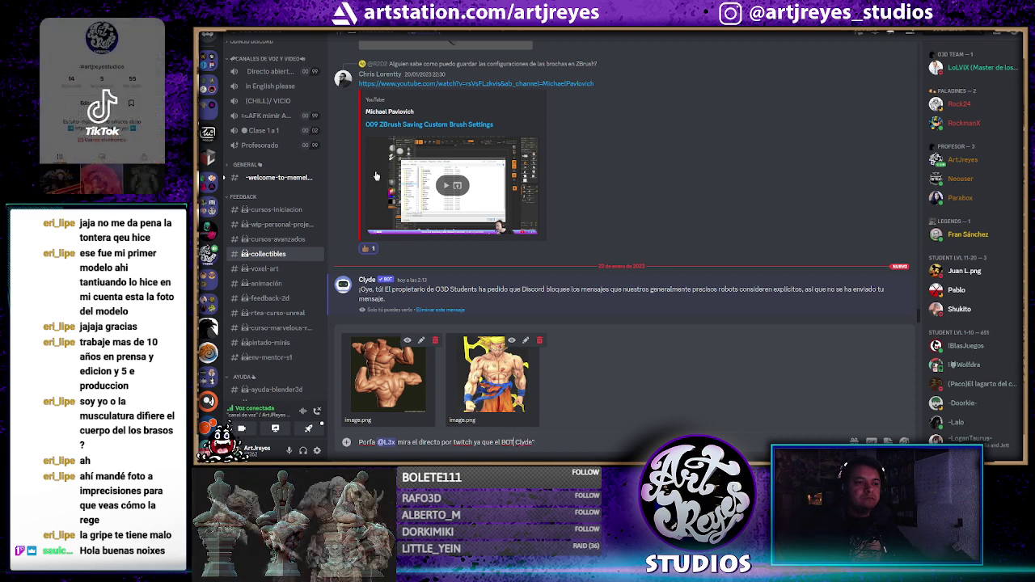
key("ctrl+Left")
key("ctrl+Left")
type("\"")
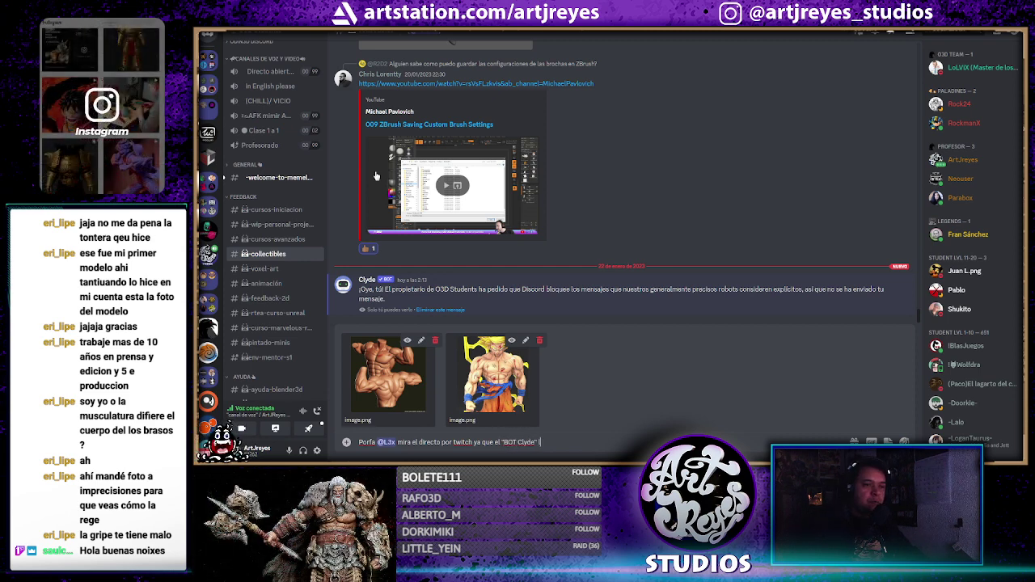
type("o blo")
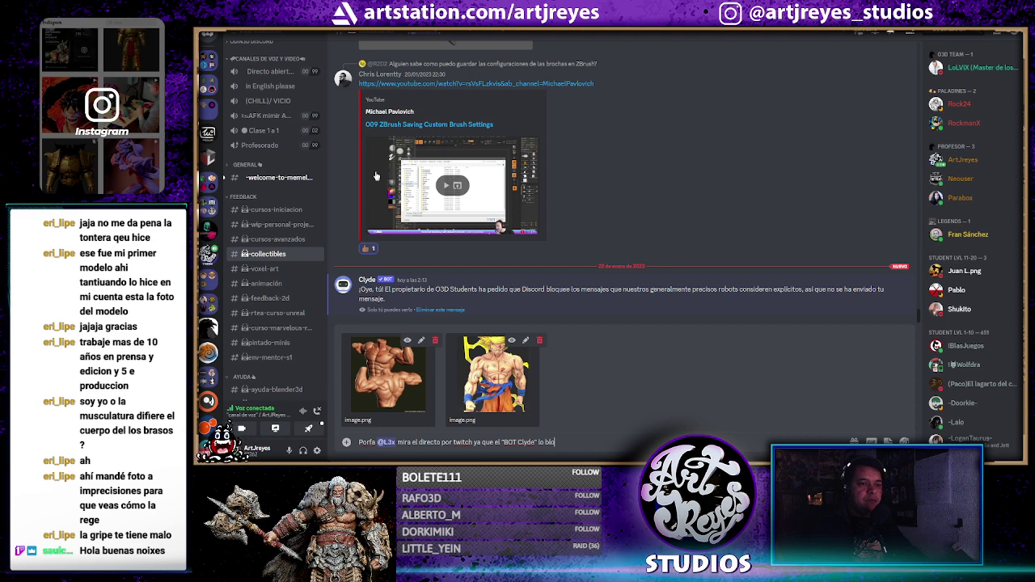
type("eó")
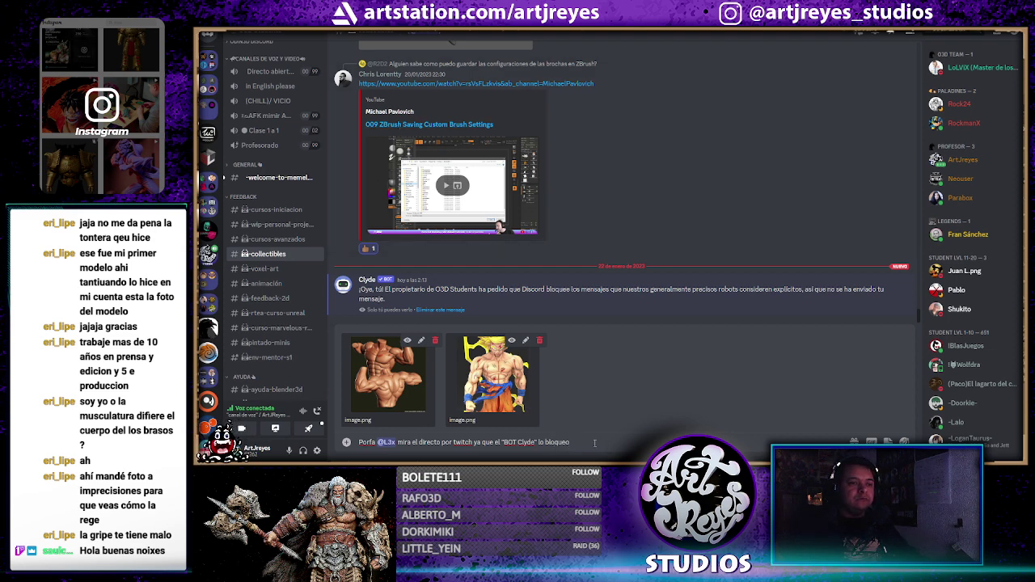
Send the message with both images, then resend the blocked text on its own
left_click_drag(594, 443, 356, 443)
key("ctrl+c")
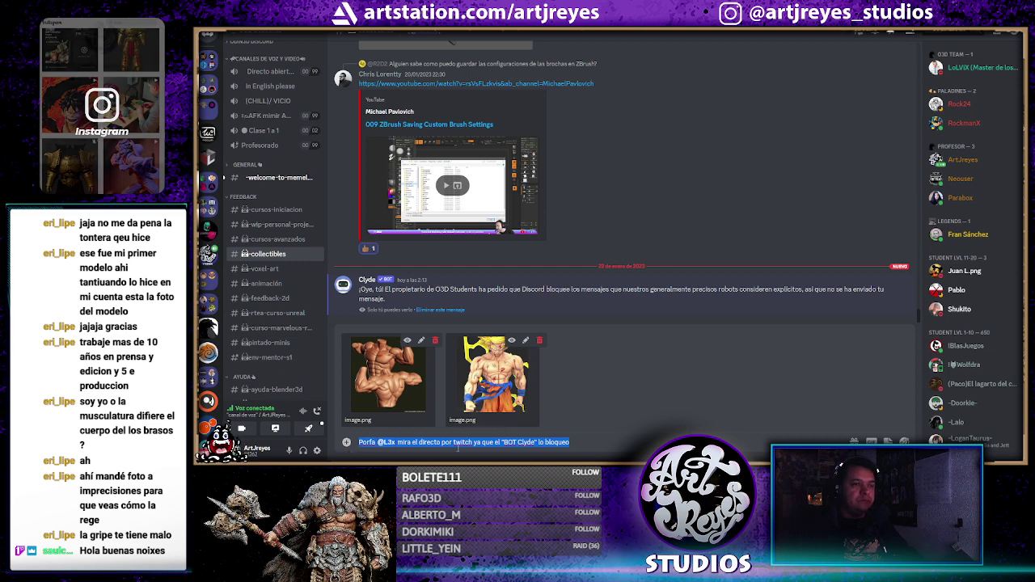
left_click(583, 442)
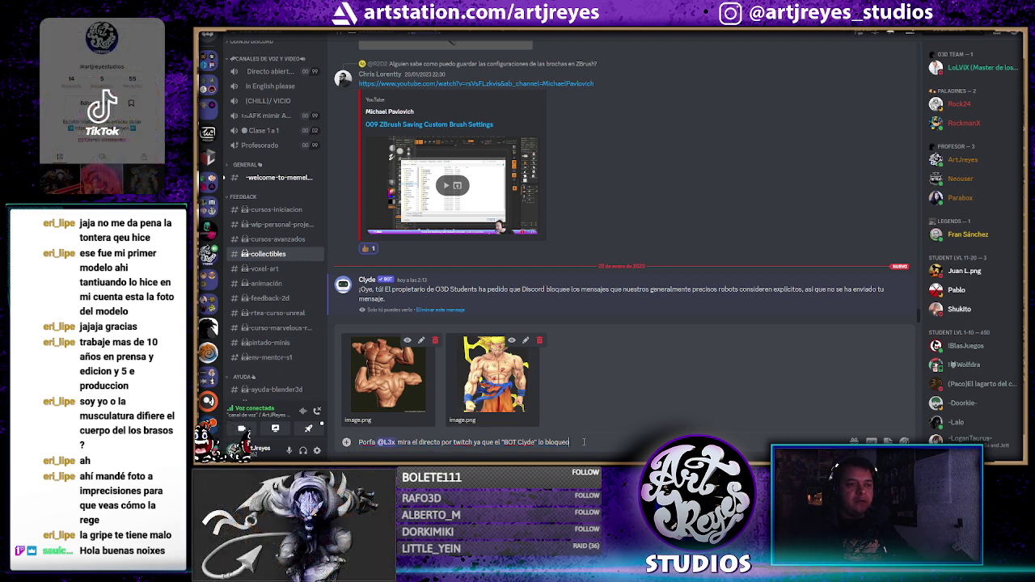
key("Return")
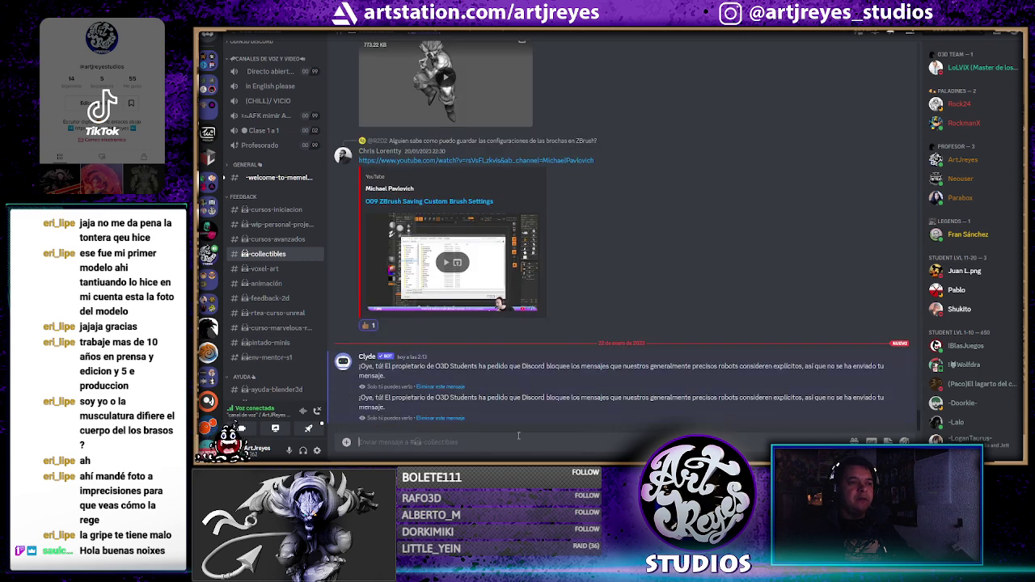
key("ctrl+v")
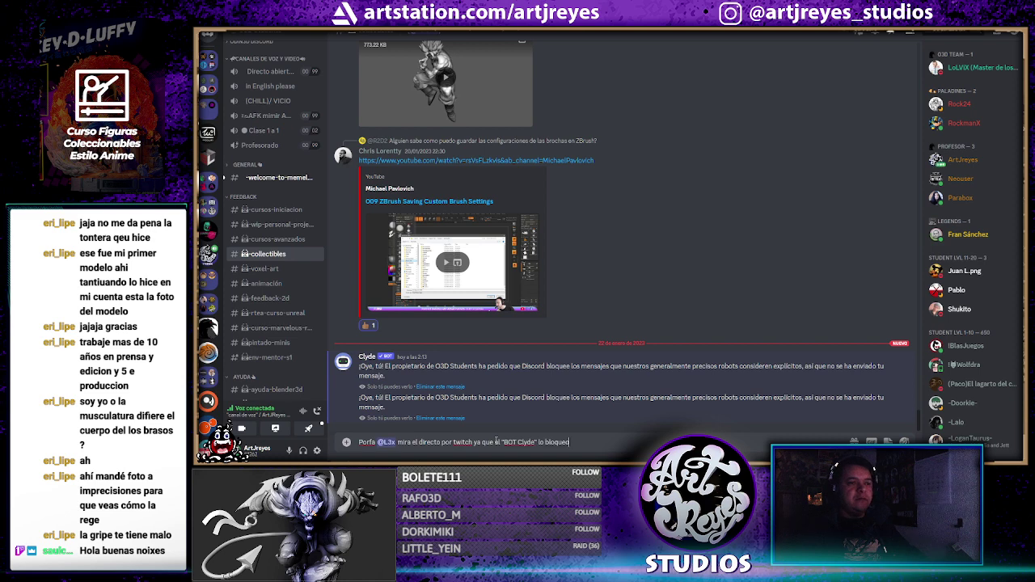
key("Return")
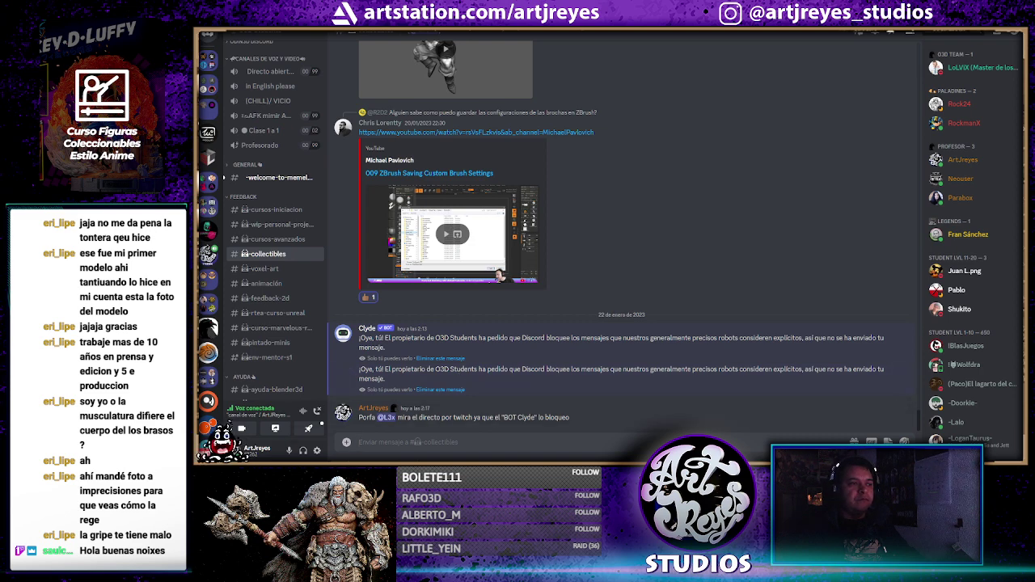
Snip the area around Clyde's two blocked-message warnings with Snipping Tool
key("super")
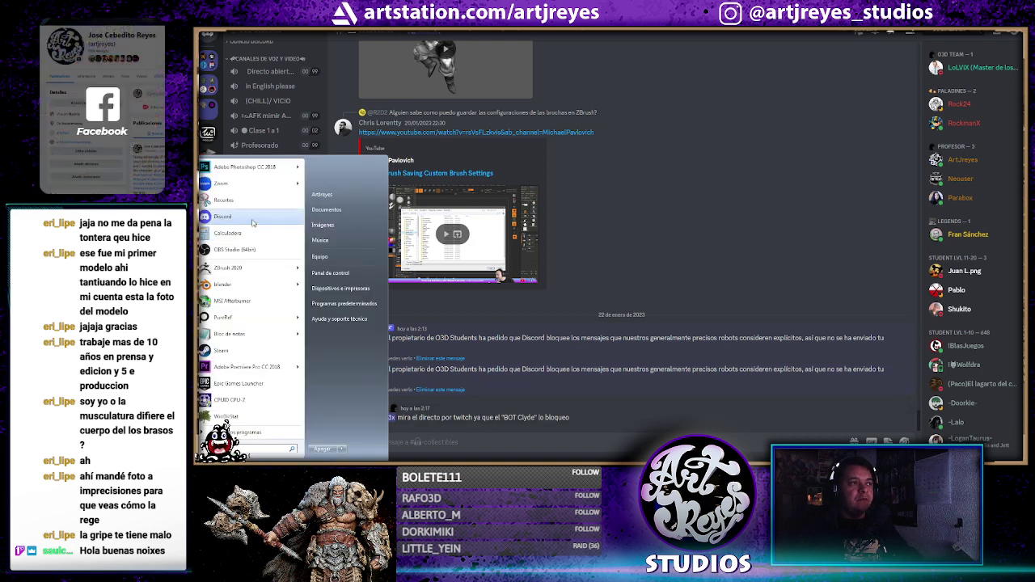
left_click(235, 224)
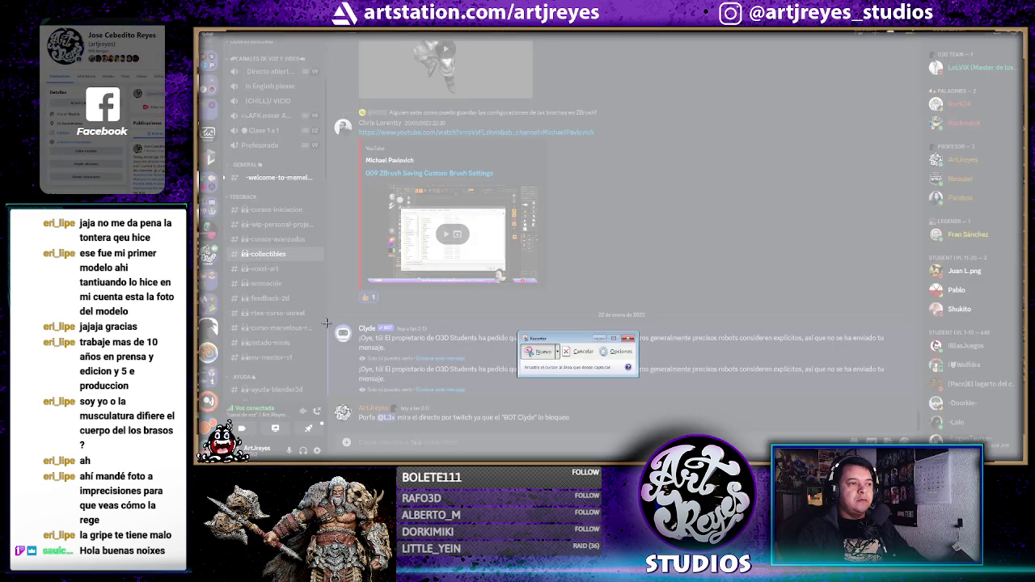
left_click_drag(327, 323, 911, 402)
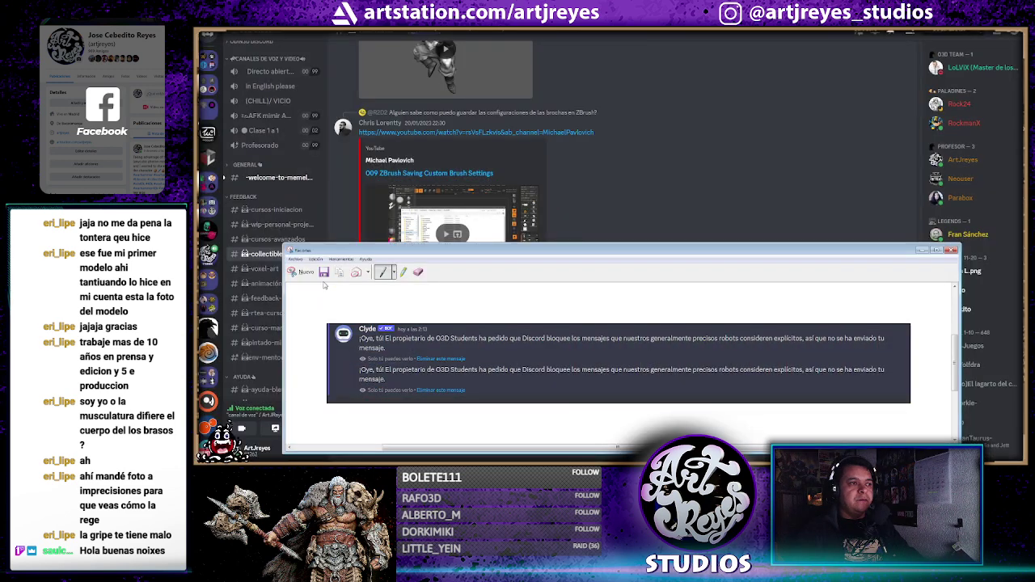
left_click(951, 249)
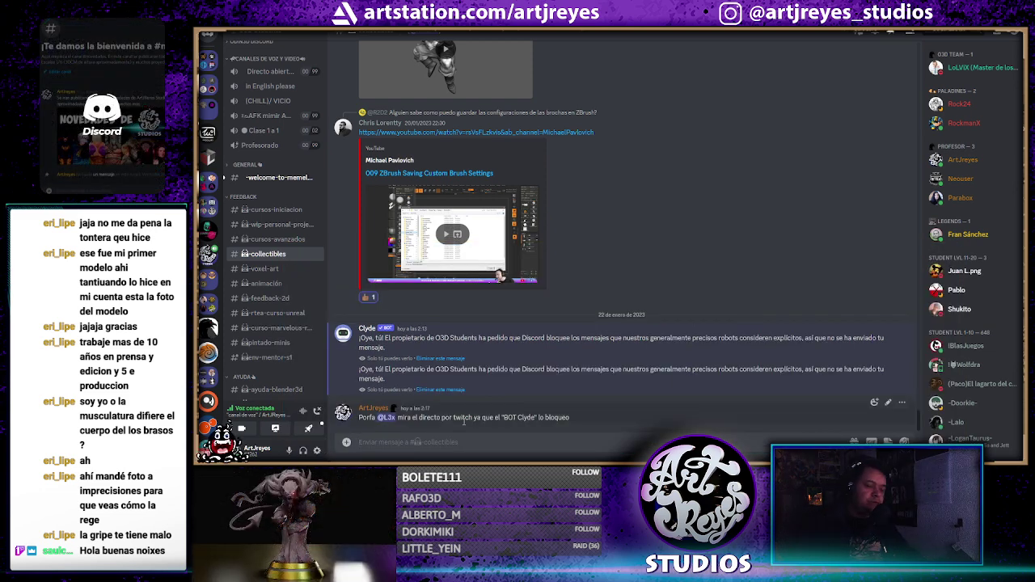
Start a reply mentioning a member and attach the Clyde-warning snip only once
type("@")
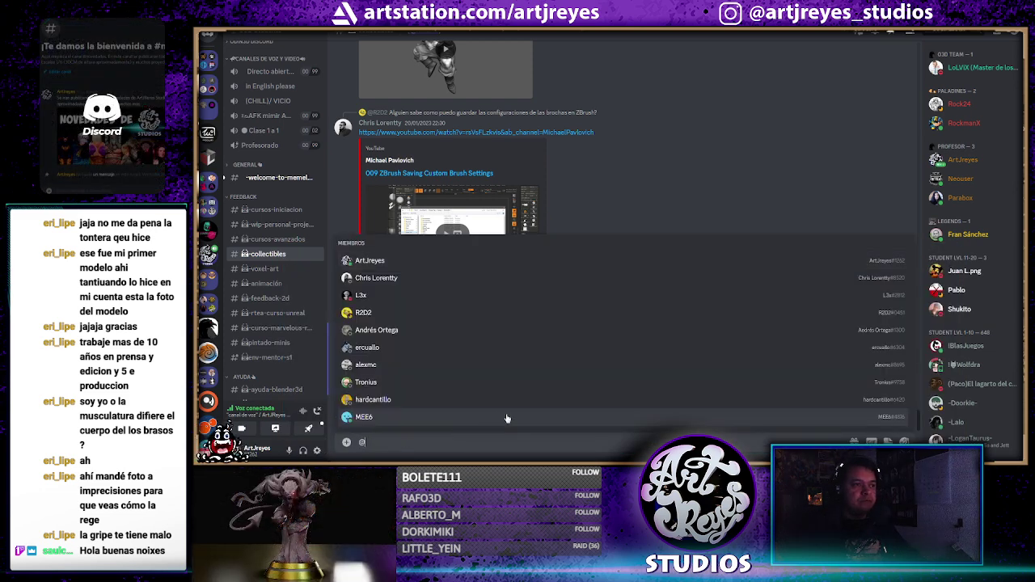
type("o")
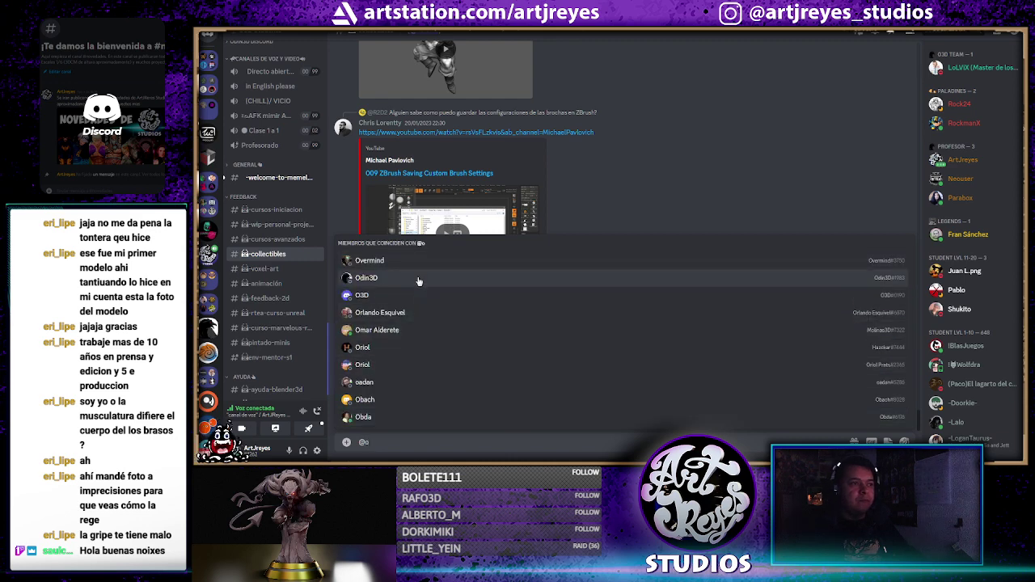
left_click(417, 278)
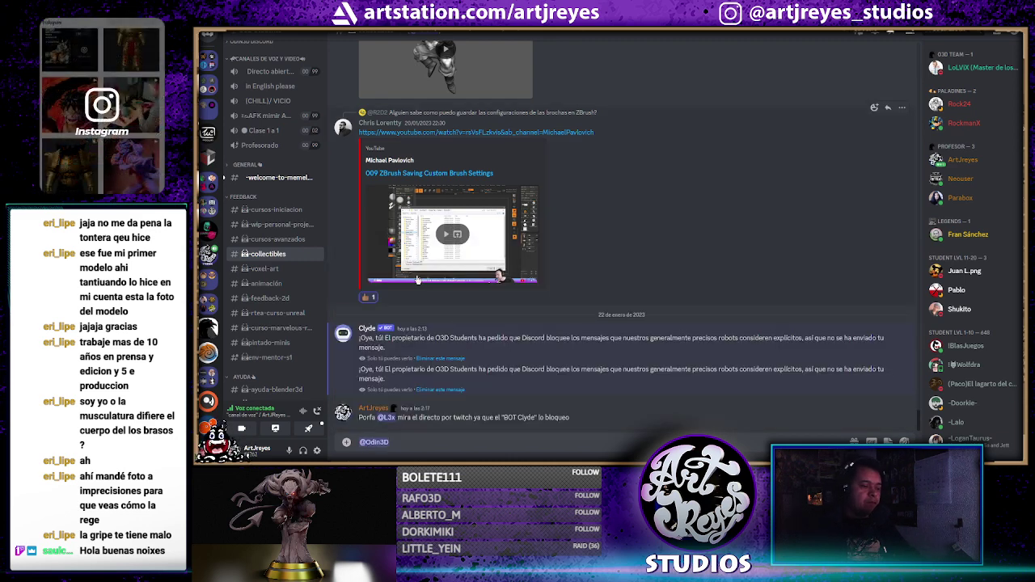
key("ctrl+v")
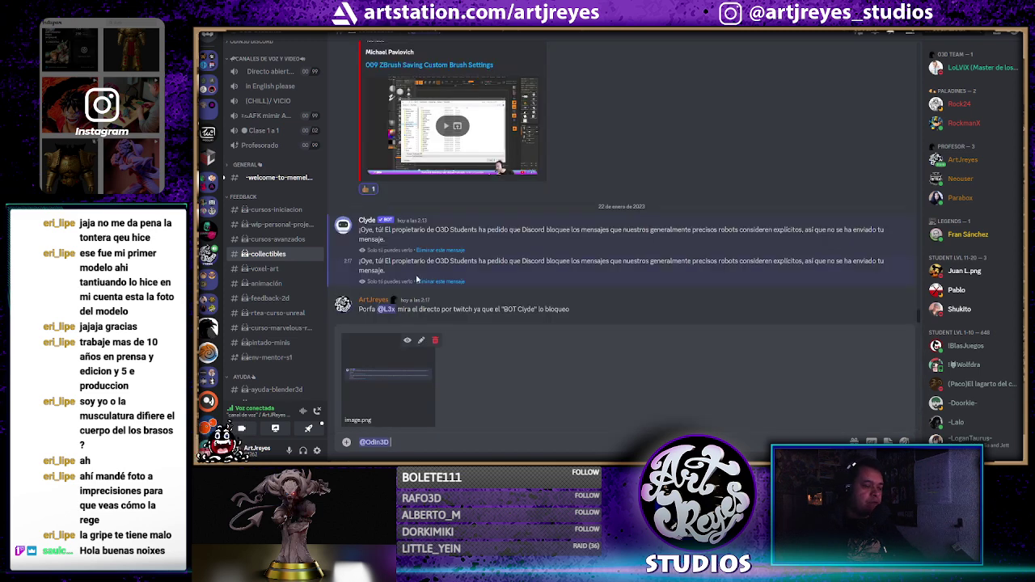
key("ctrl+v")
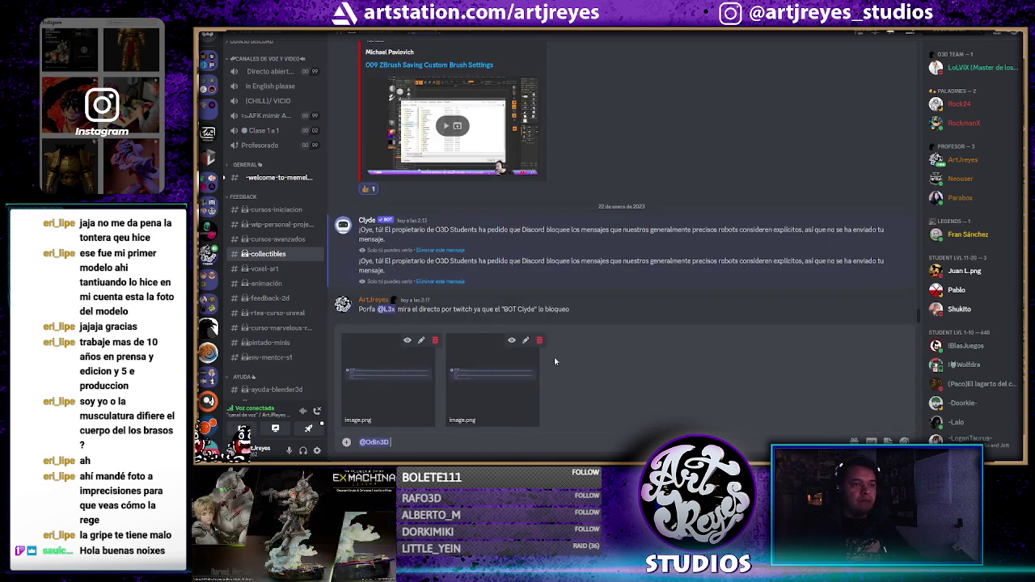
left_click(539, 340)
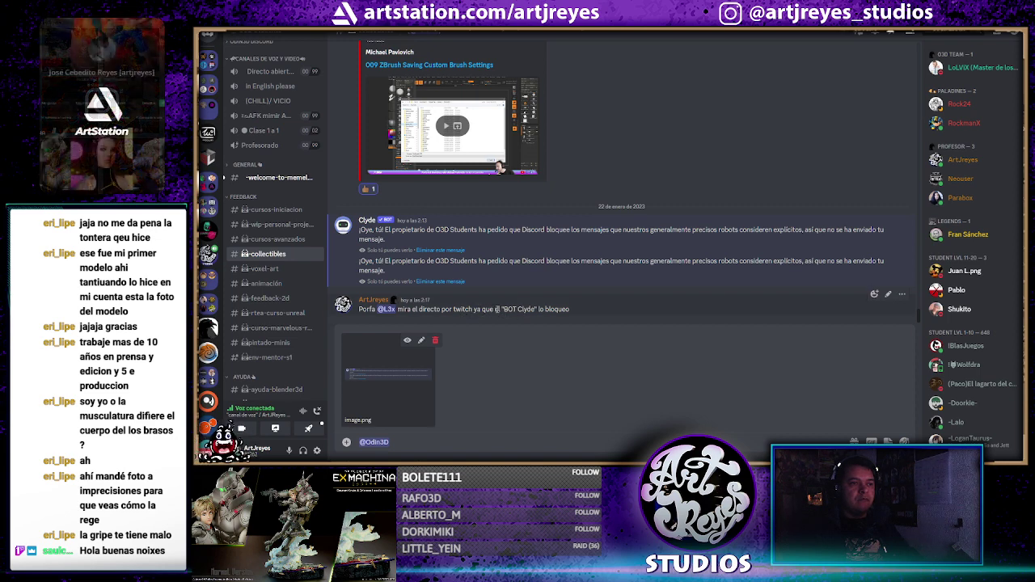
Add the BOT Clyde phrase, 'corrección' and ', viejo muchas gracias', send it, and leave voice
left_click_drag(495, 310, 598, 309)
key("ctrl+c")
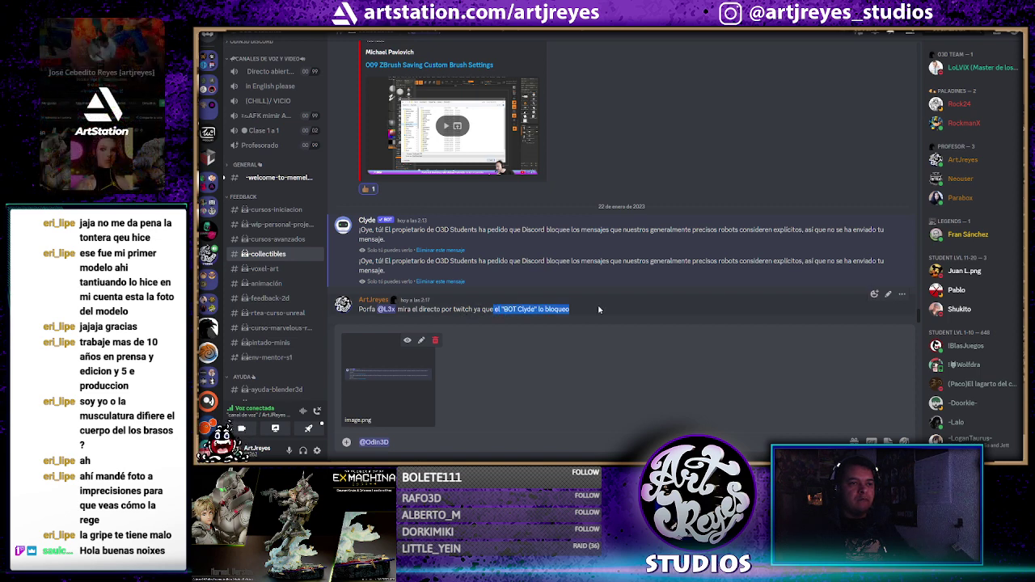
left_click(423, 436)
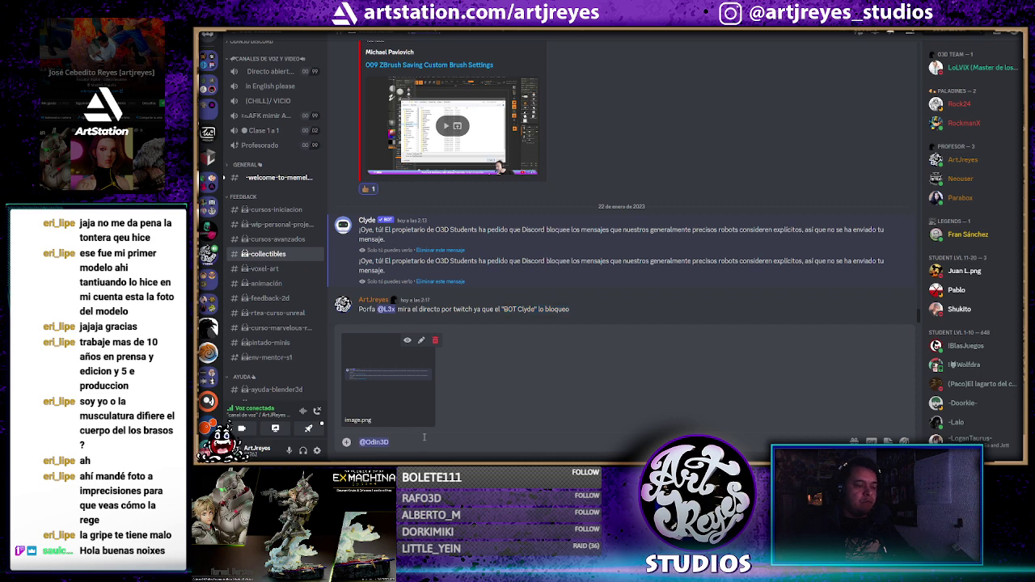
key("ctrl+v")
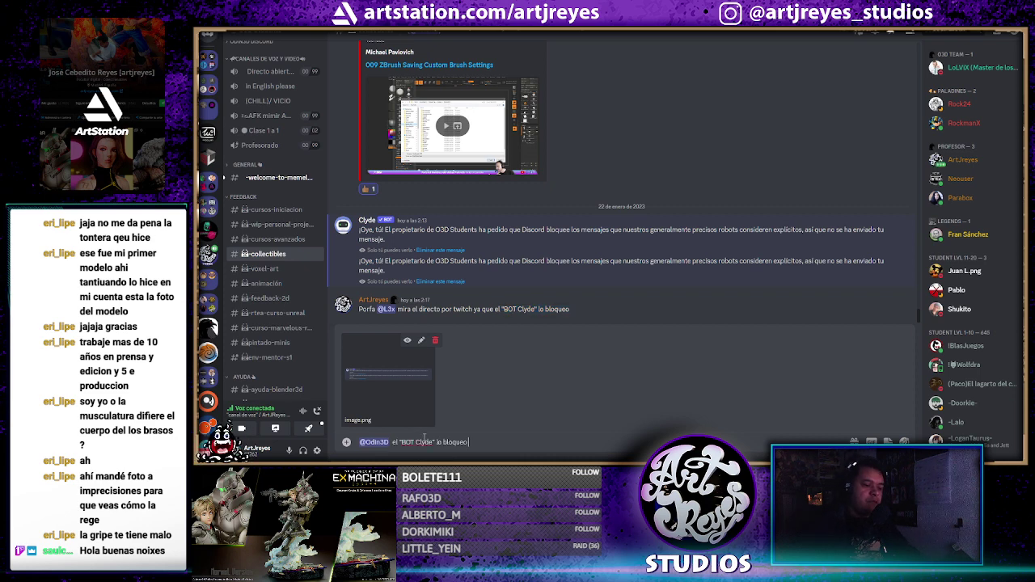
type("la corr")
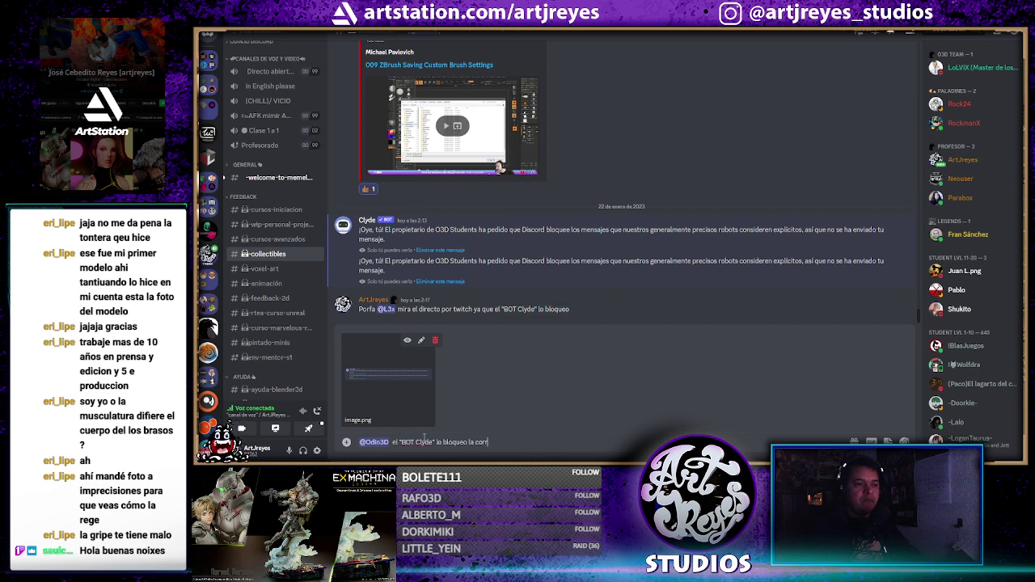
type("ecion y la perdi")
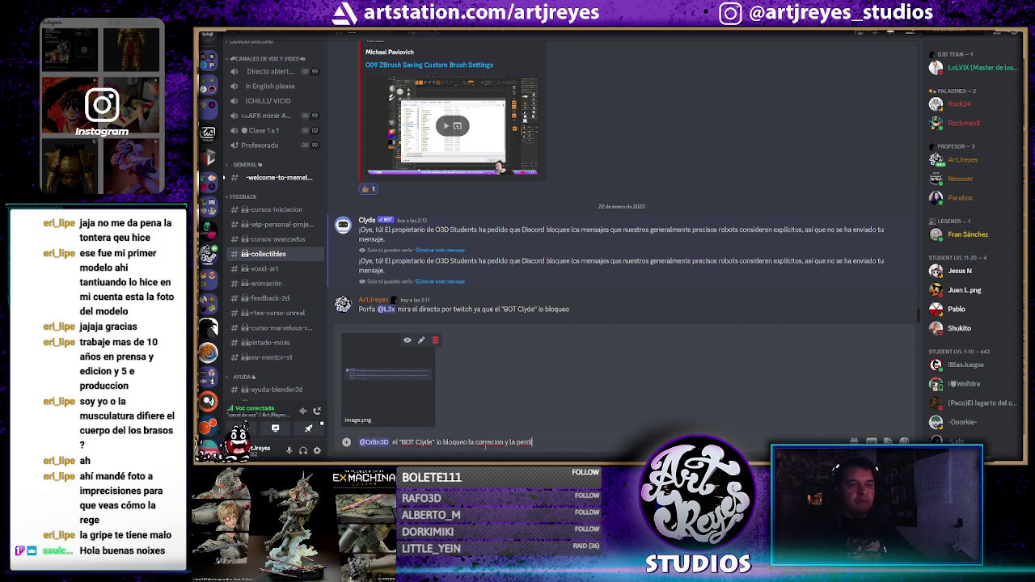
right_click(492, 442)
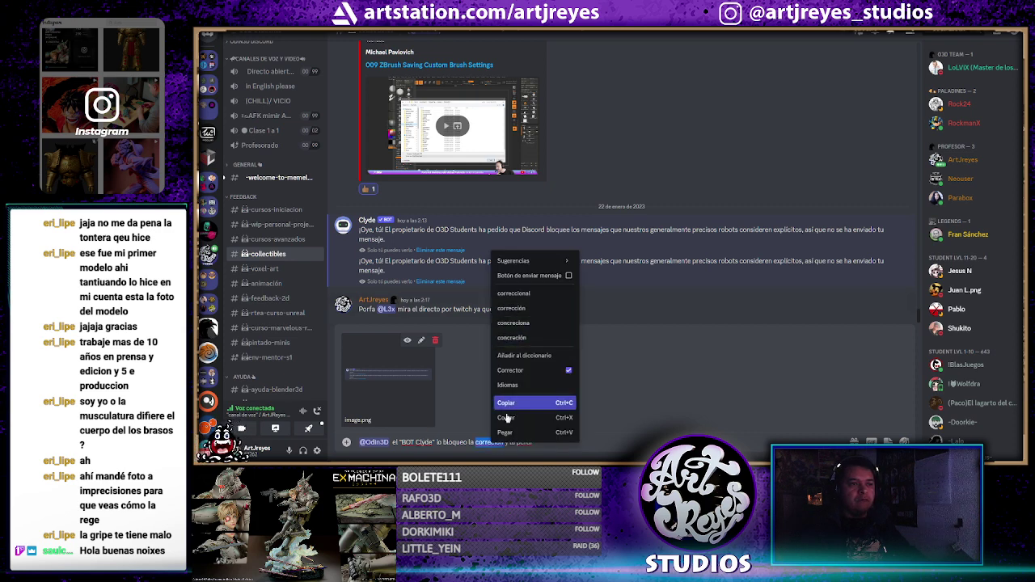
left_click(535, 308)
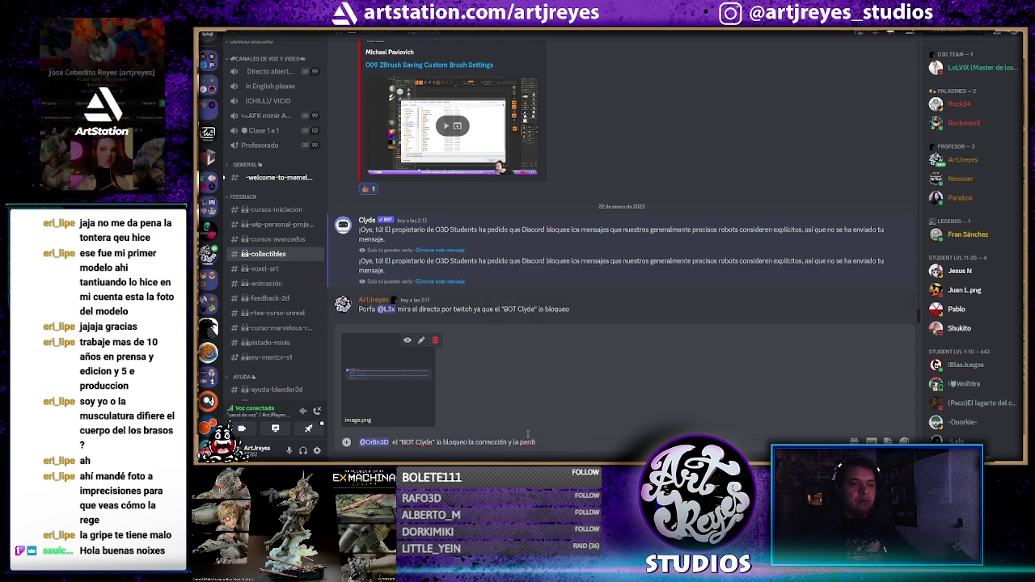
right_click(528, 442)
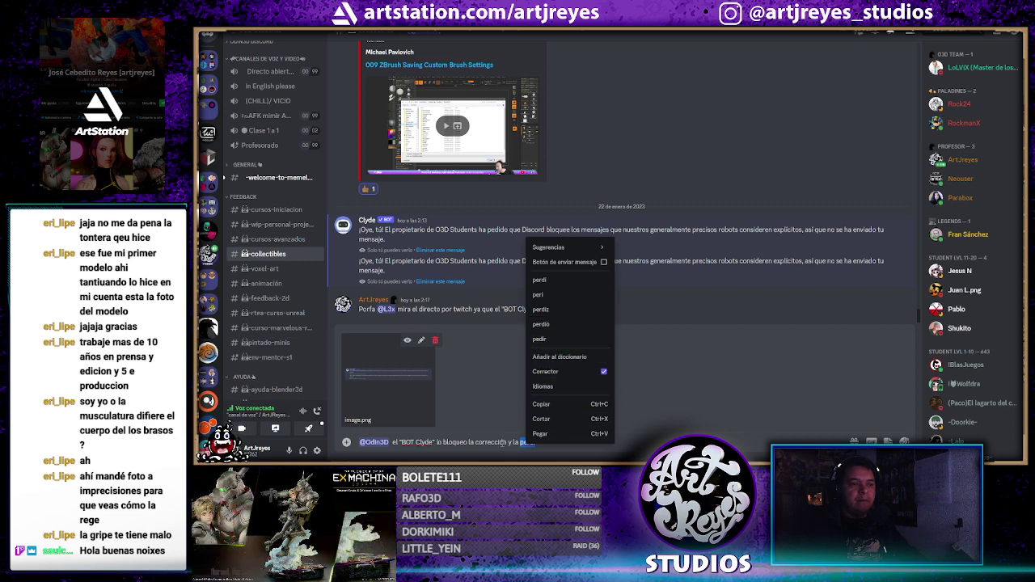
left_click(518, 443)
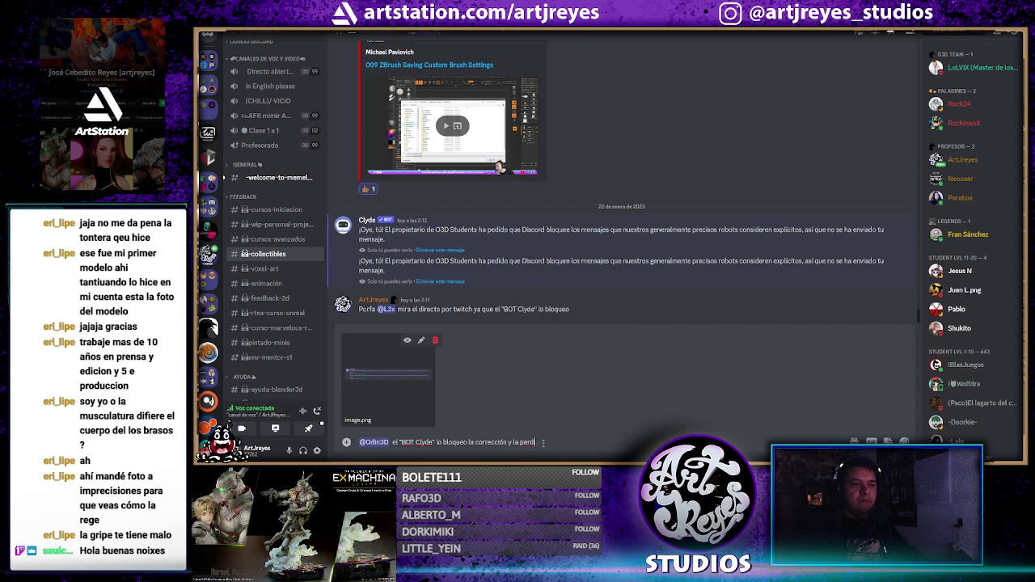
type(", v")
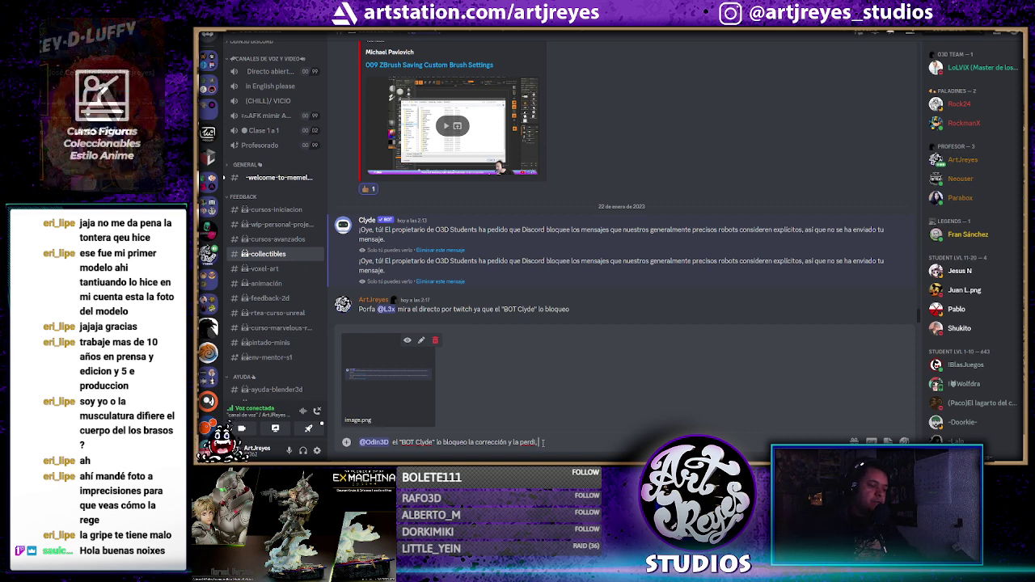
type("iejo m")
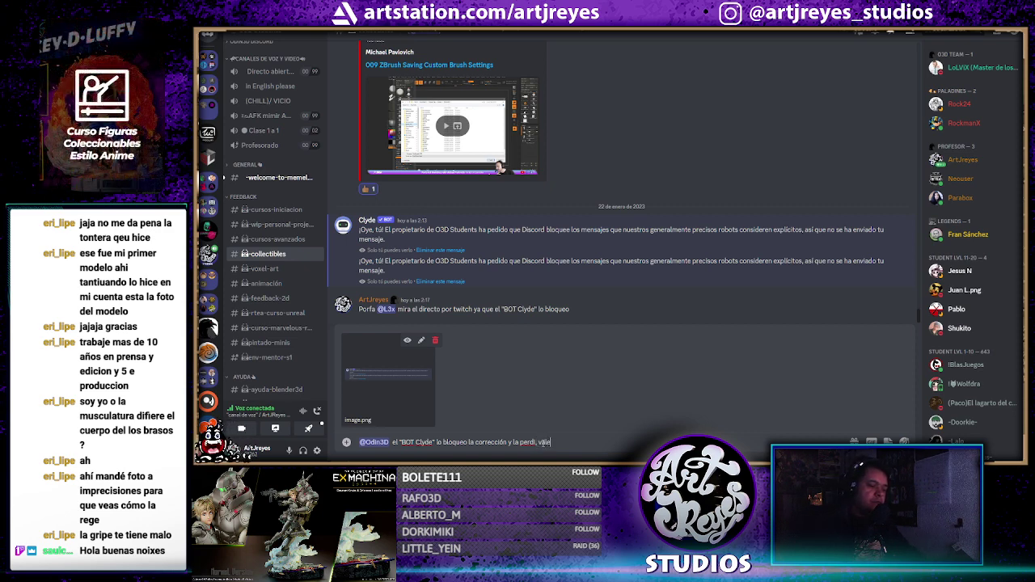
type("uchas graci")
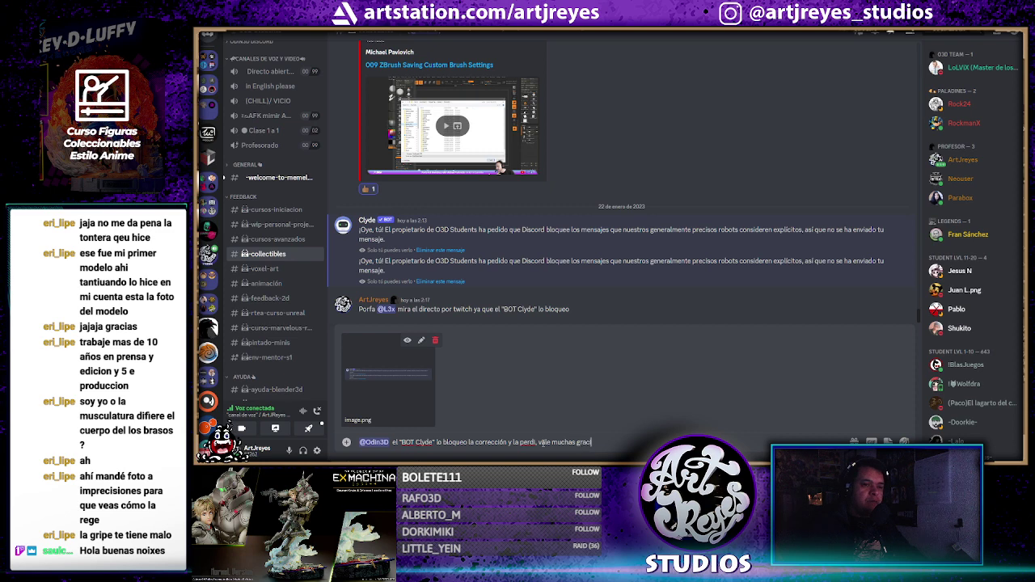
type("as")
key("Return")
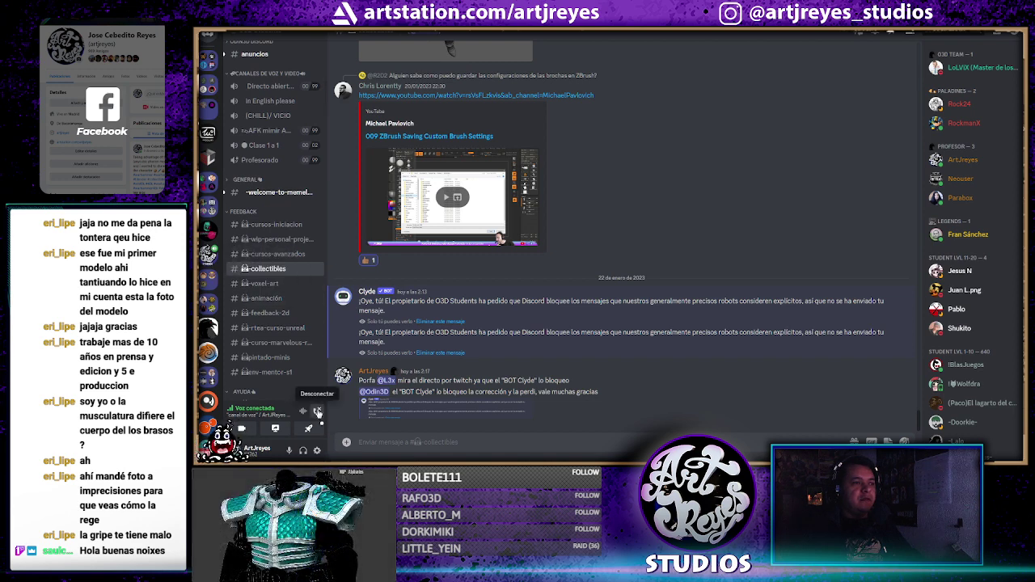
left_click(317, 411)
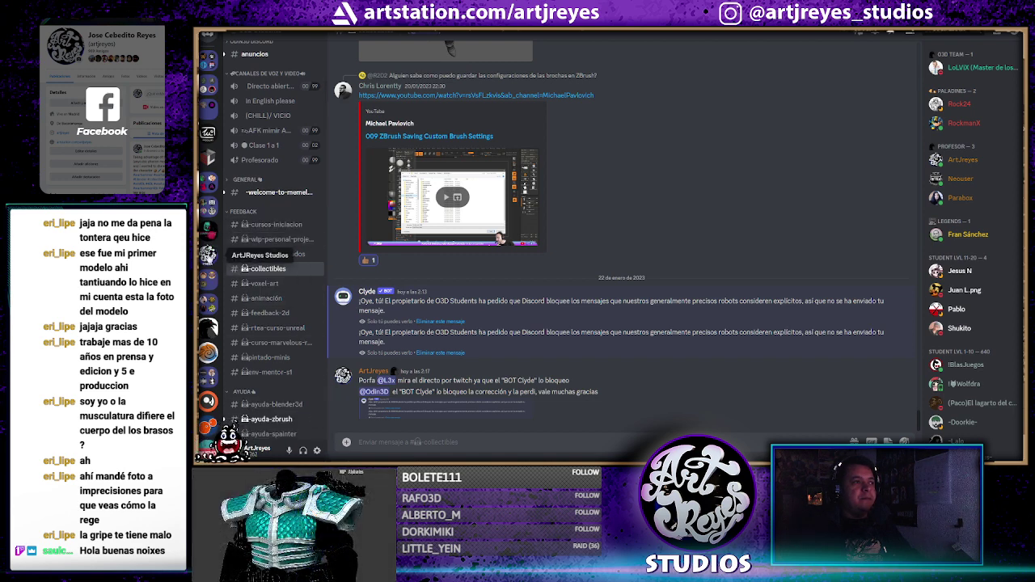
Open the -print-3d-figuras channel on the 3D printing server and preview the first resin print photo
left_click(207, 253)
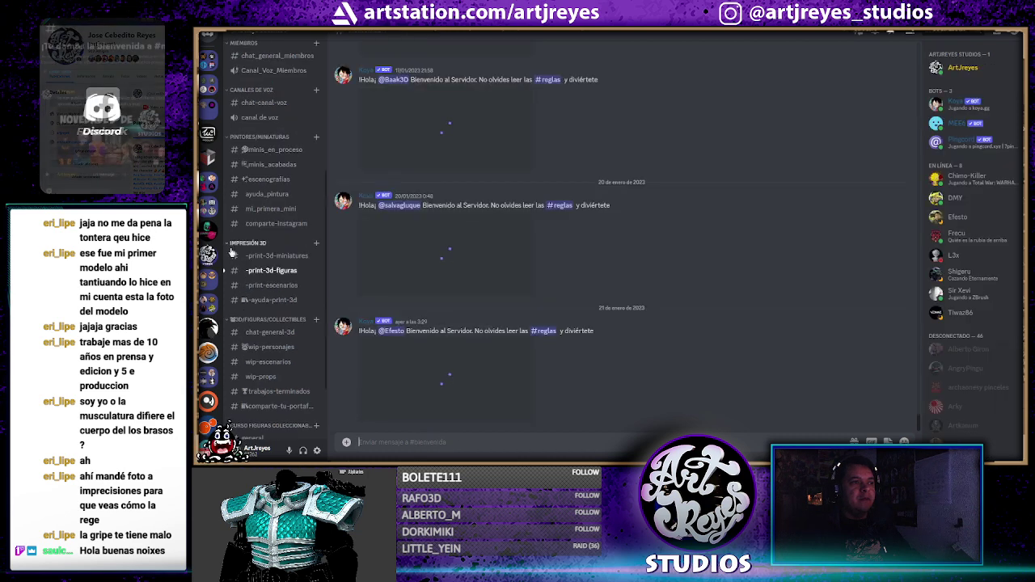
left_click(262, 271)
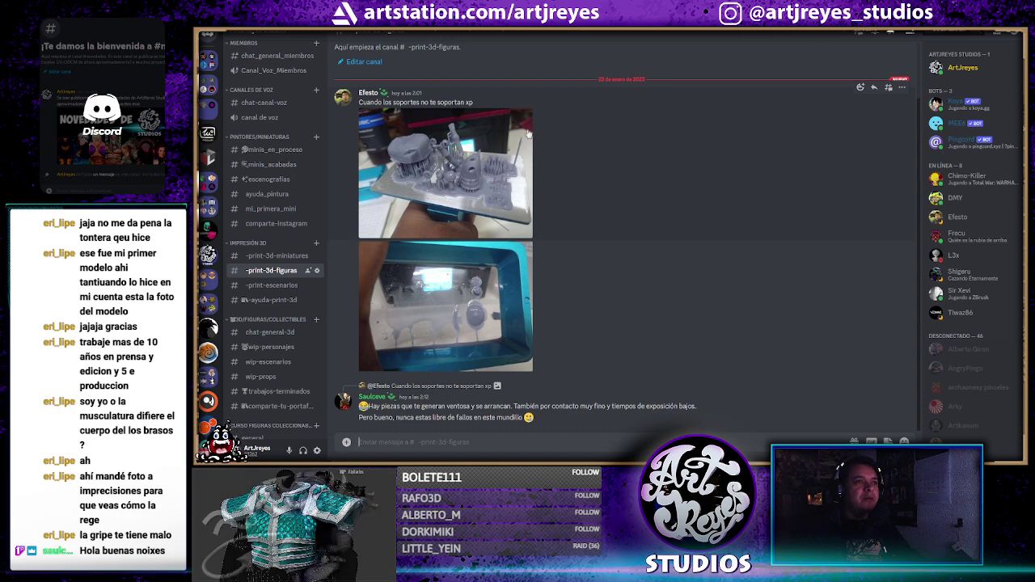
left_click(470, 142)
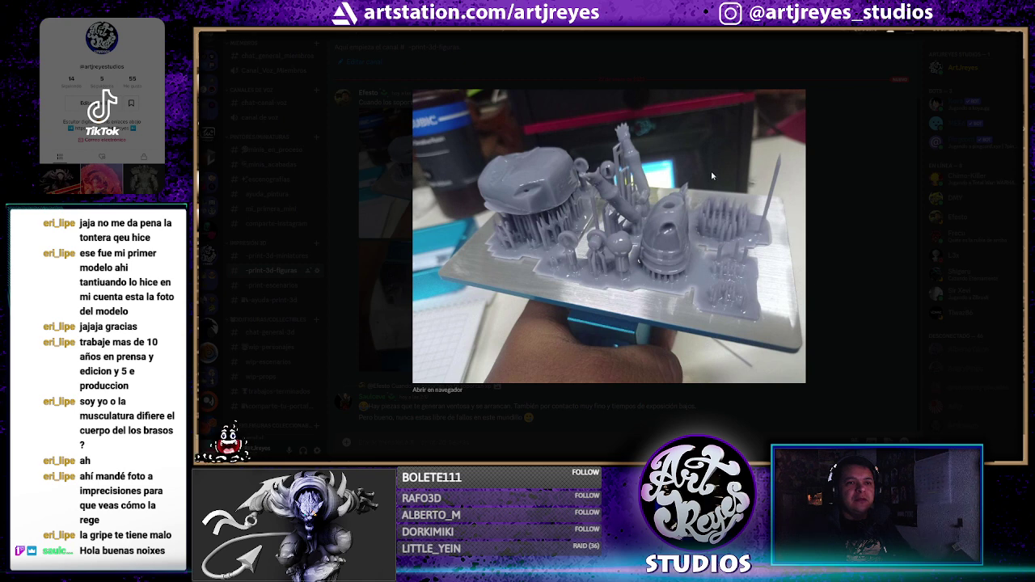
left_click(821, 260)
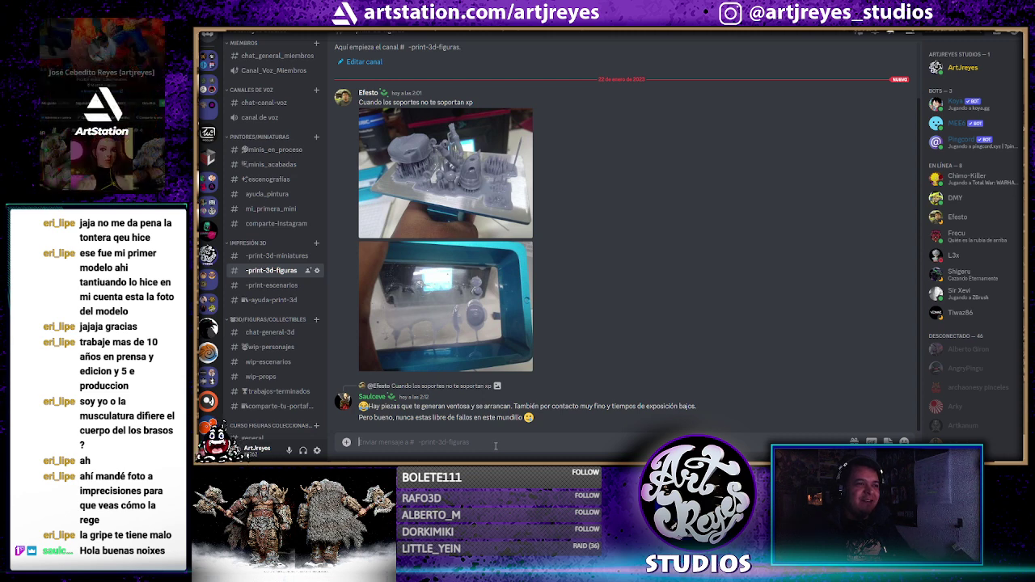
mouse_move(631, 243)
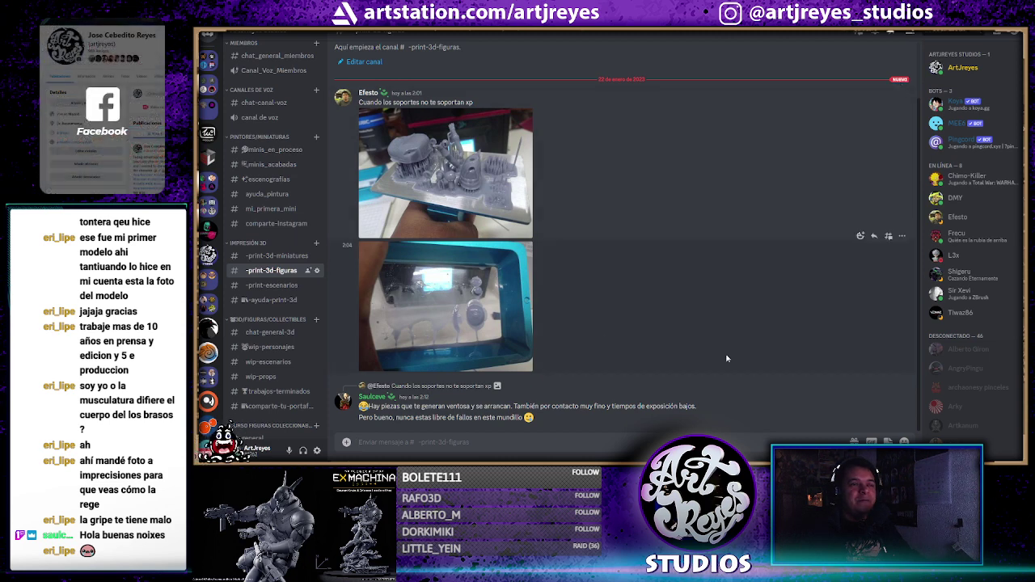
Enlarge the second resin print photo, then close the preview
left_click(459, 303)
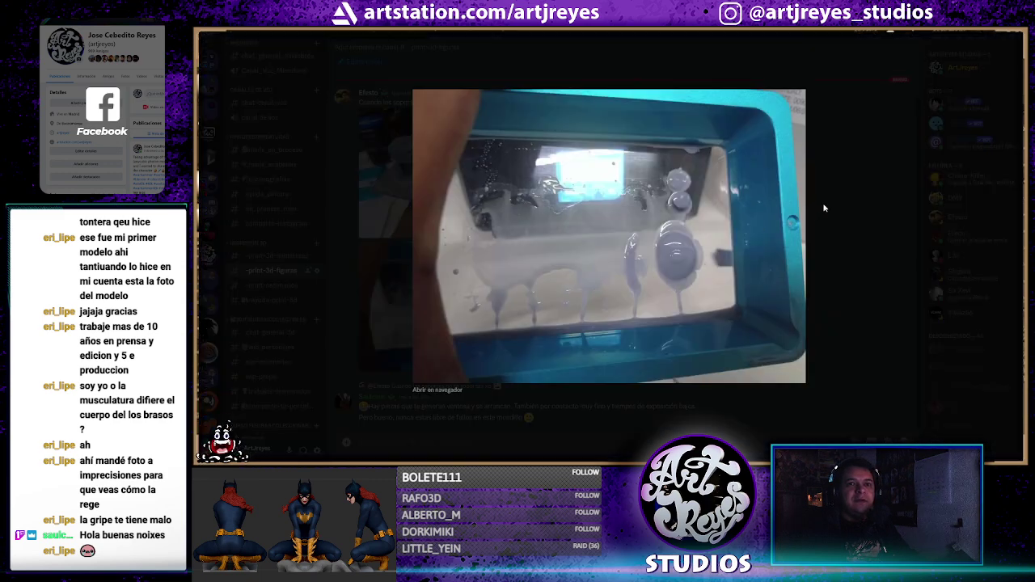
left_click(824, 208)
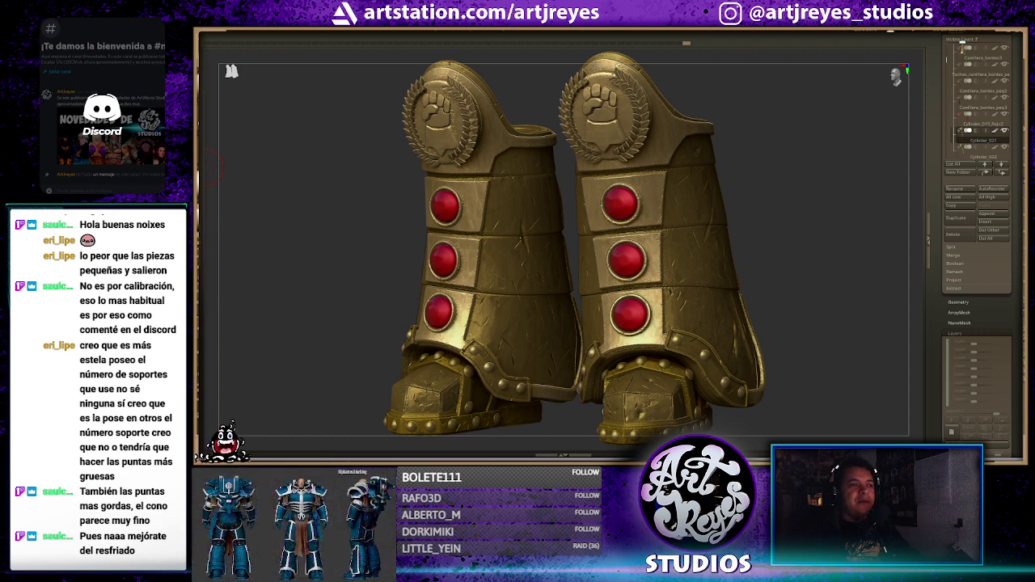
Open the WIP_Rogal Dorn golden leg armour render from the 4. Renders folder
key("alt+Tab")
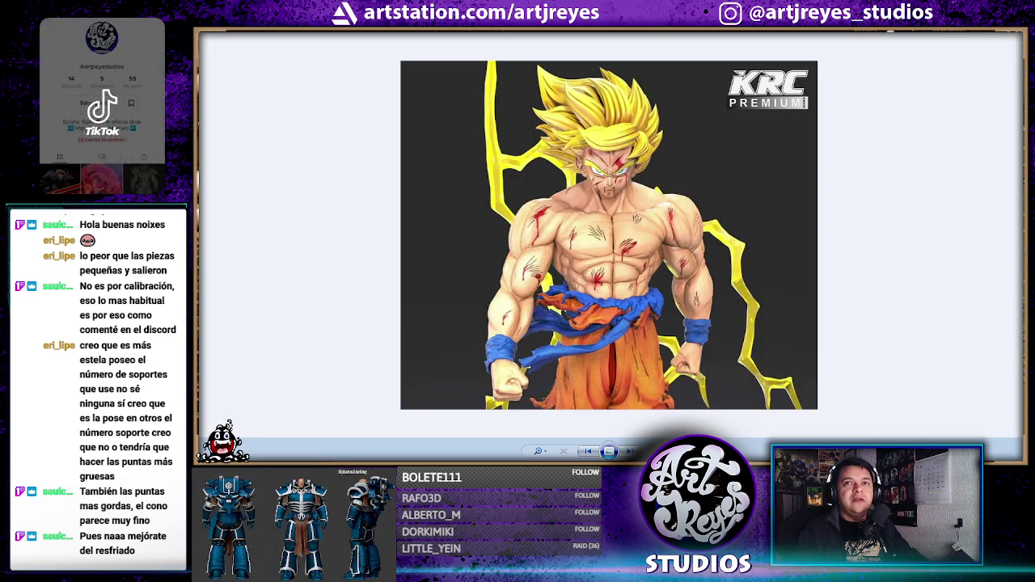
key("alt+Tab")
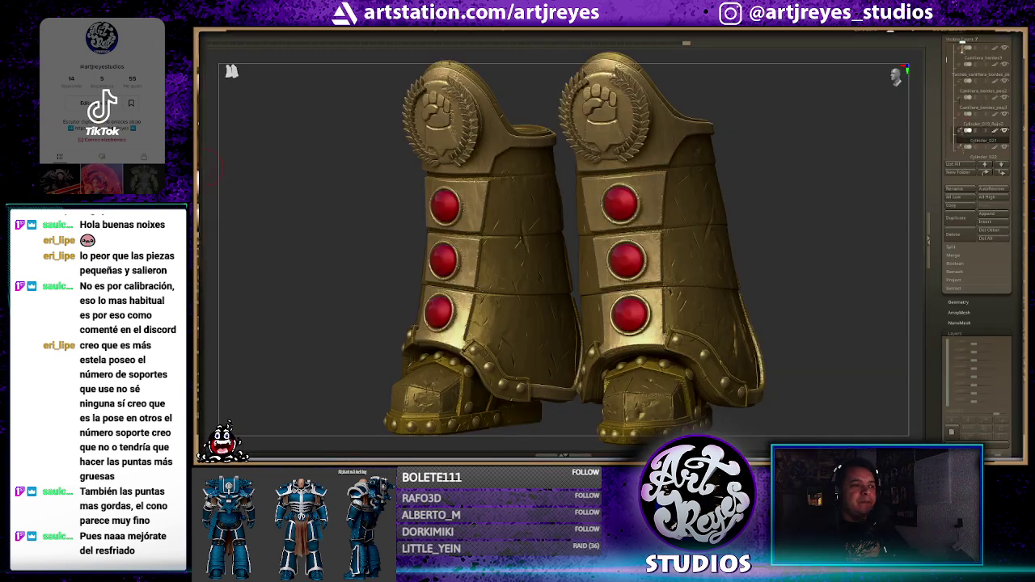
key("alt+Tab")
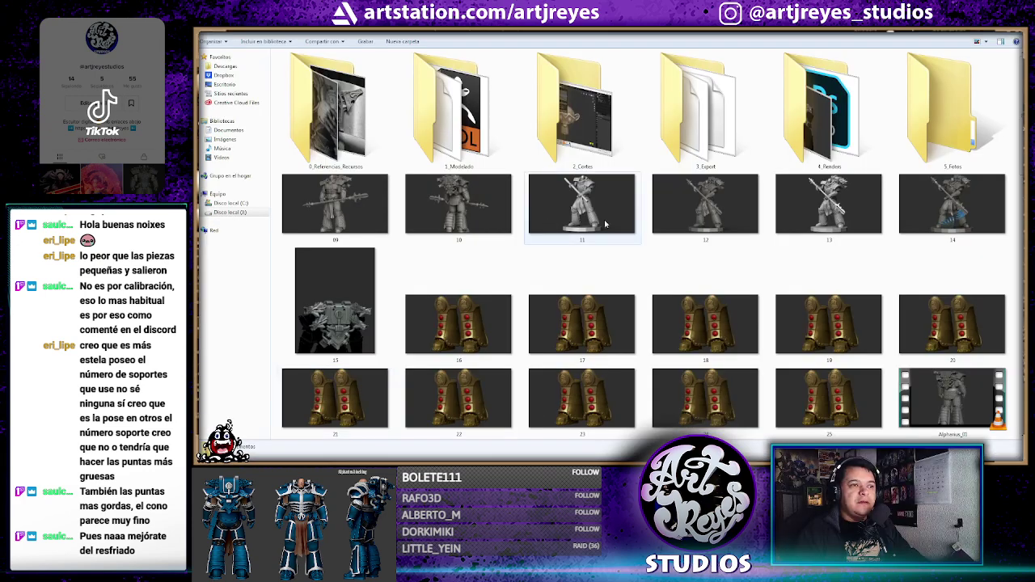
double_click(859, 119)
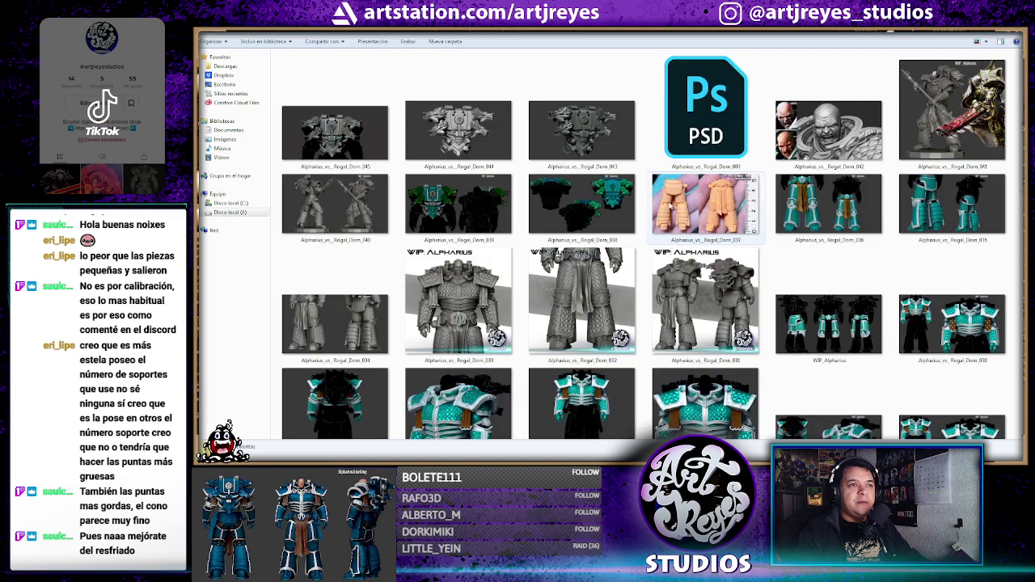
scroll(615, 279, "down", 5)
scroll(615, 279, "down", 5)
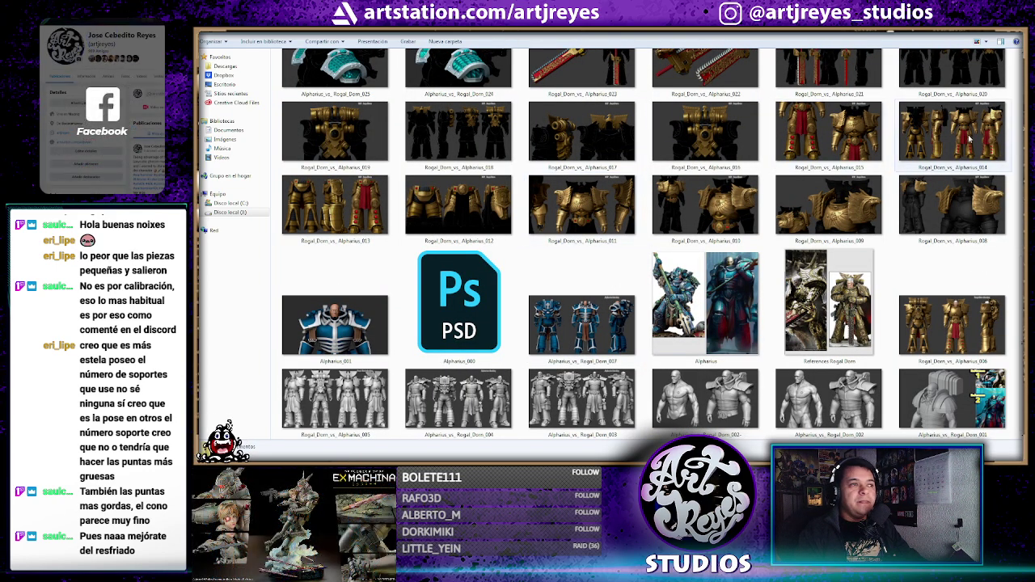
double_click(340, 208)
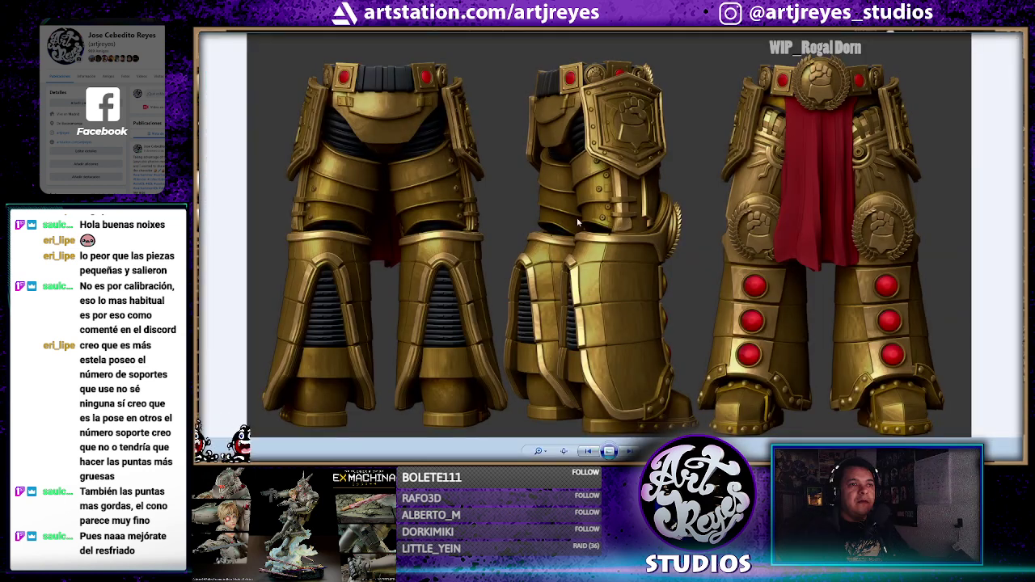